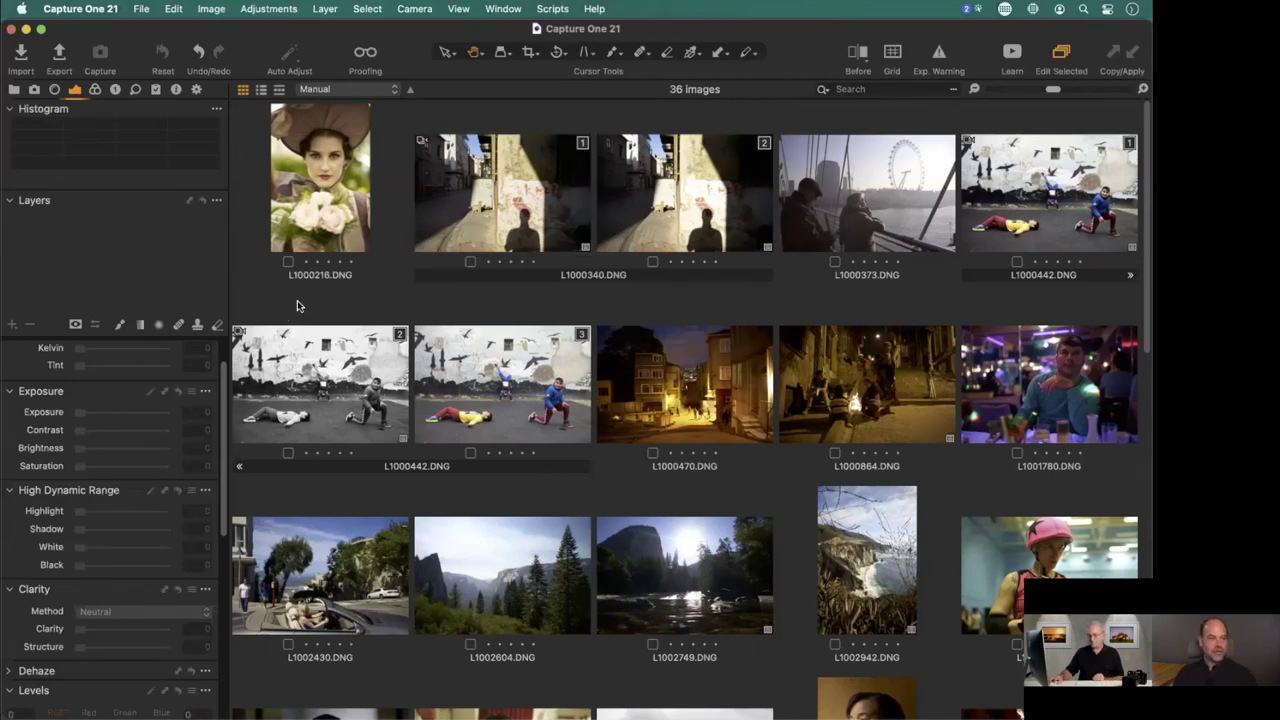
Open the second L1000340.DNG variant full size, then close the current catalog and dismiss the recent documents chooser.
left_click(668, 232)
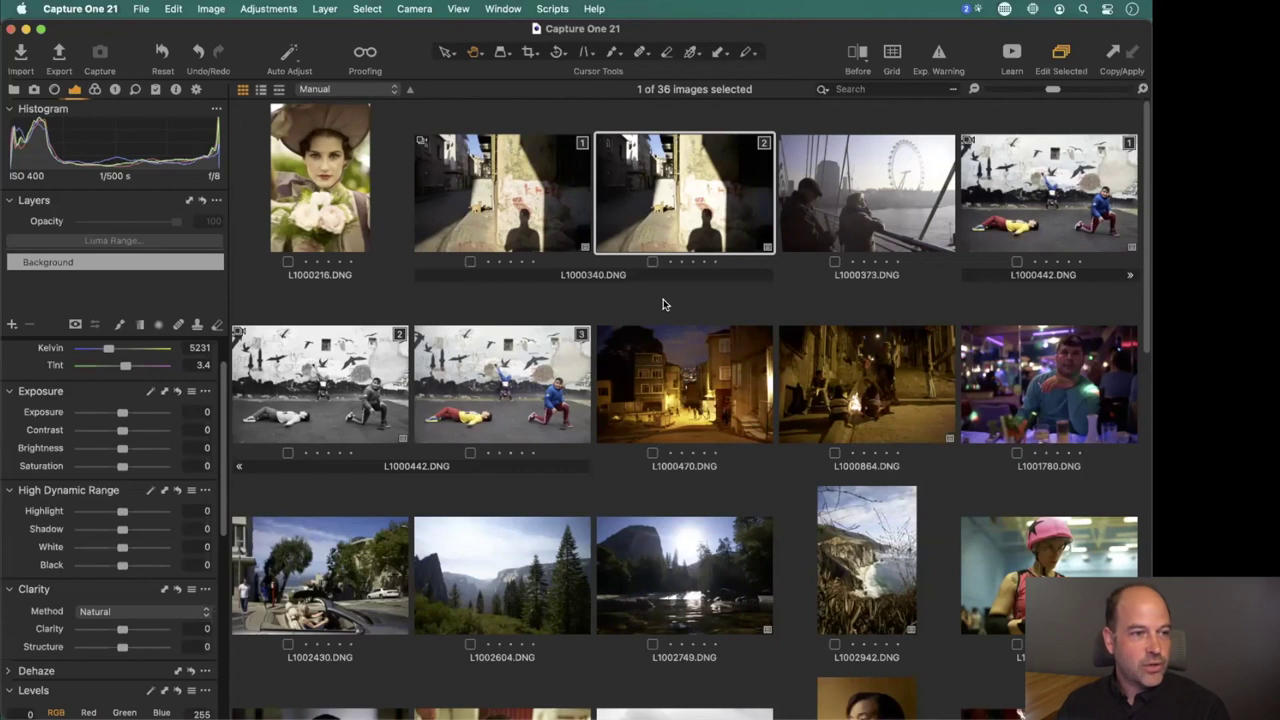
double_click(658, 204)
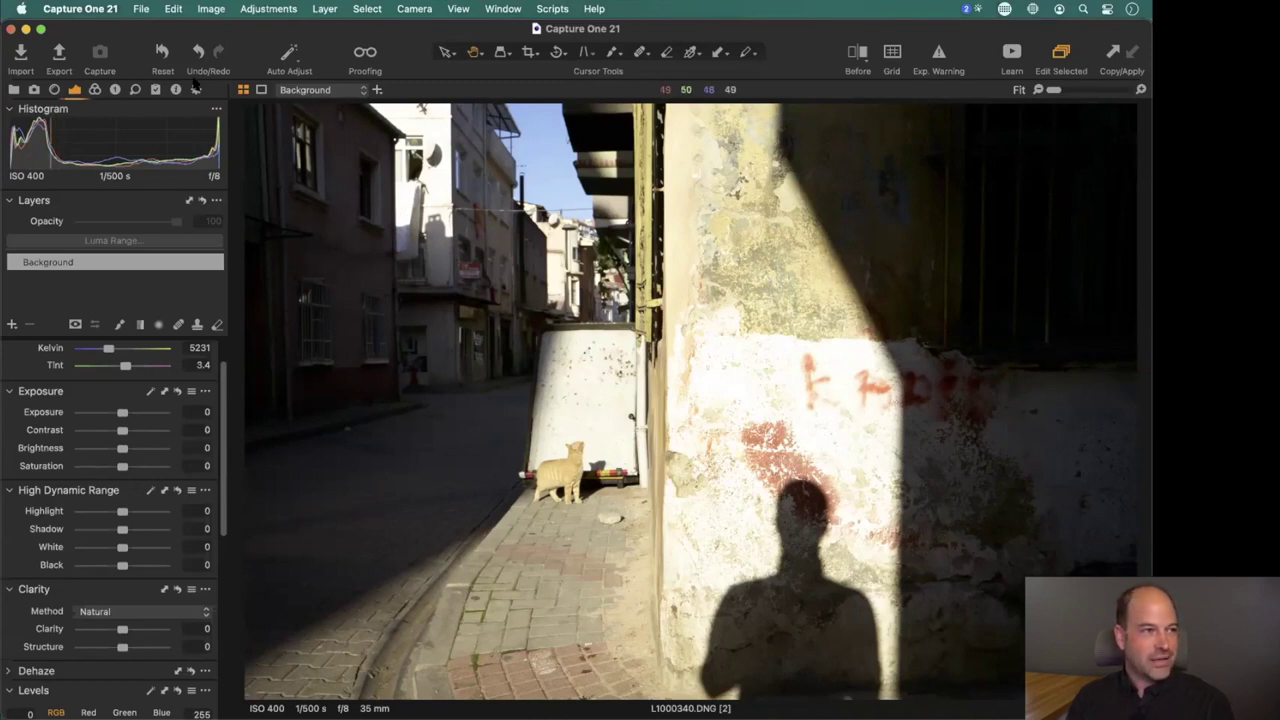
left_click(10, 29)
left_click(674, 380)
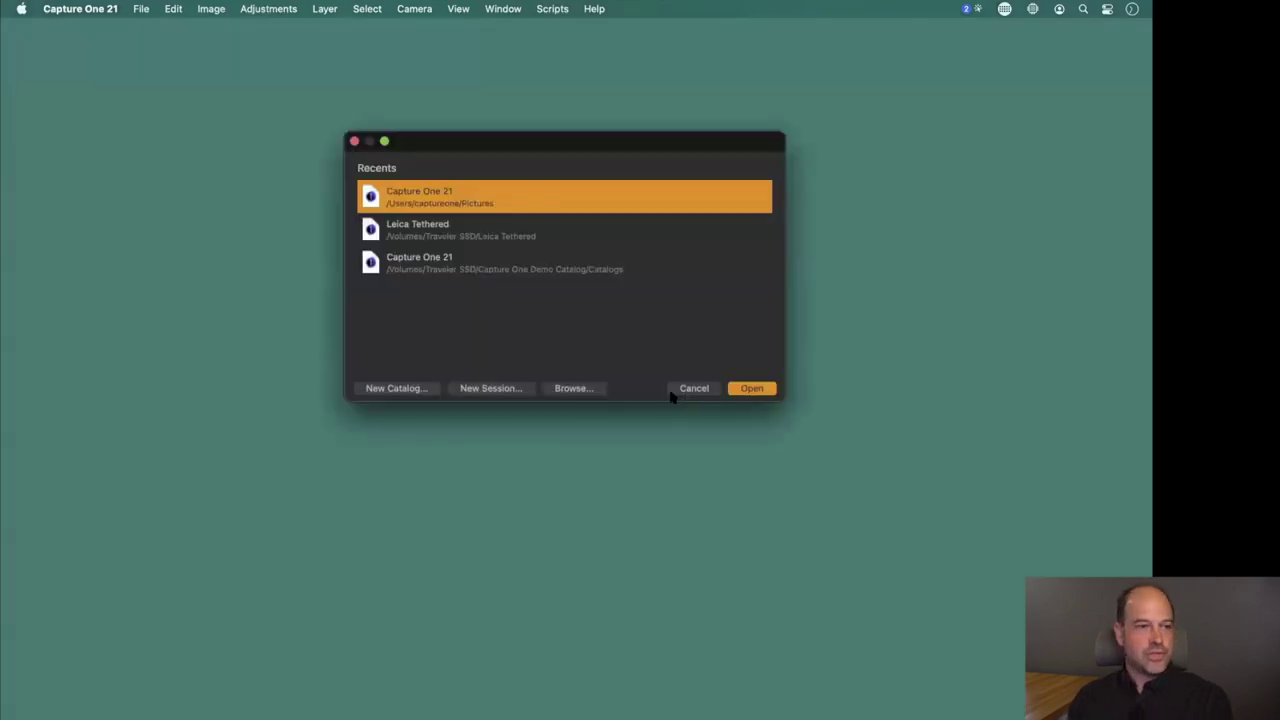
left_click(687, 388)
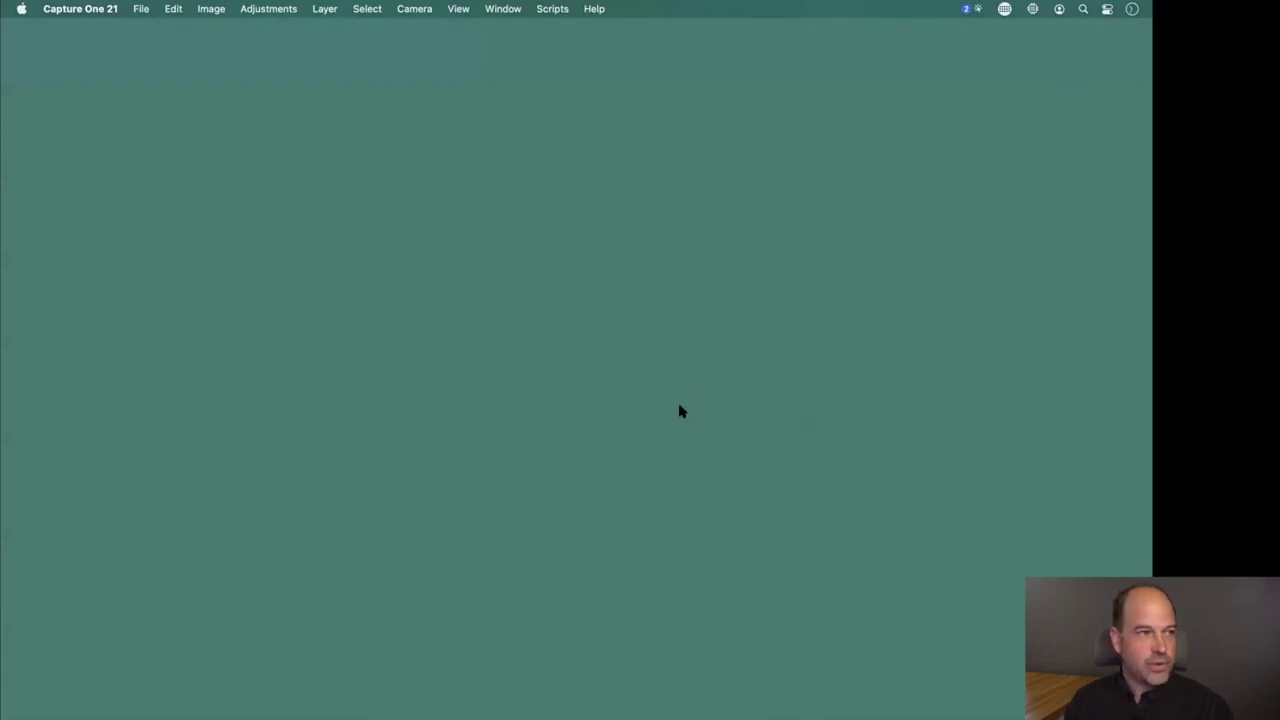
left_click(141, 9)
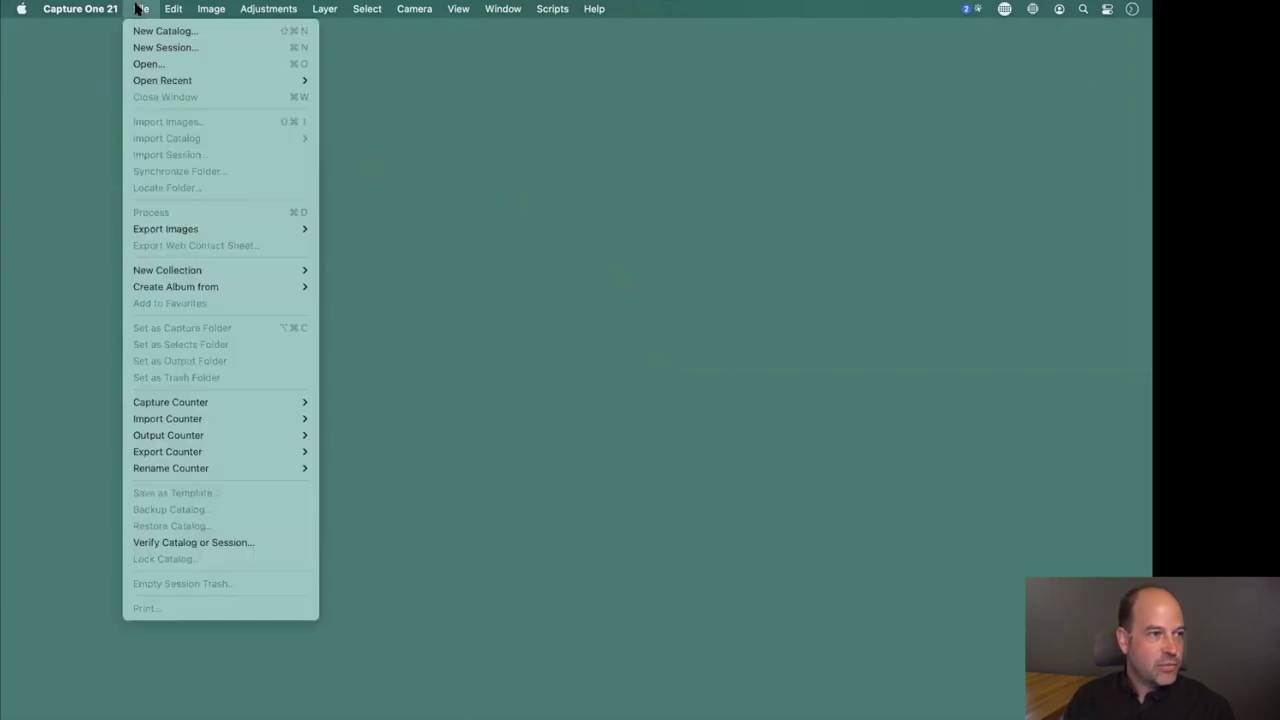
left_click(241, 37)
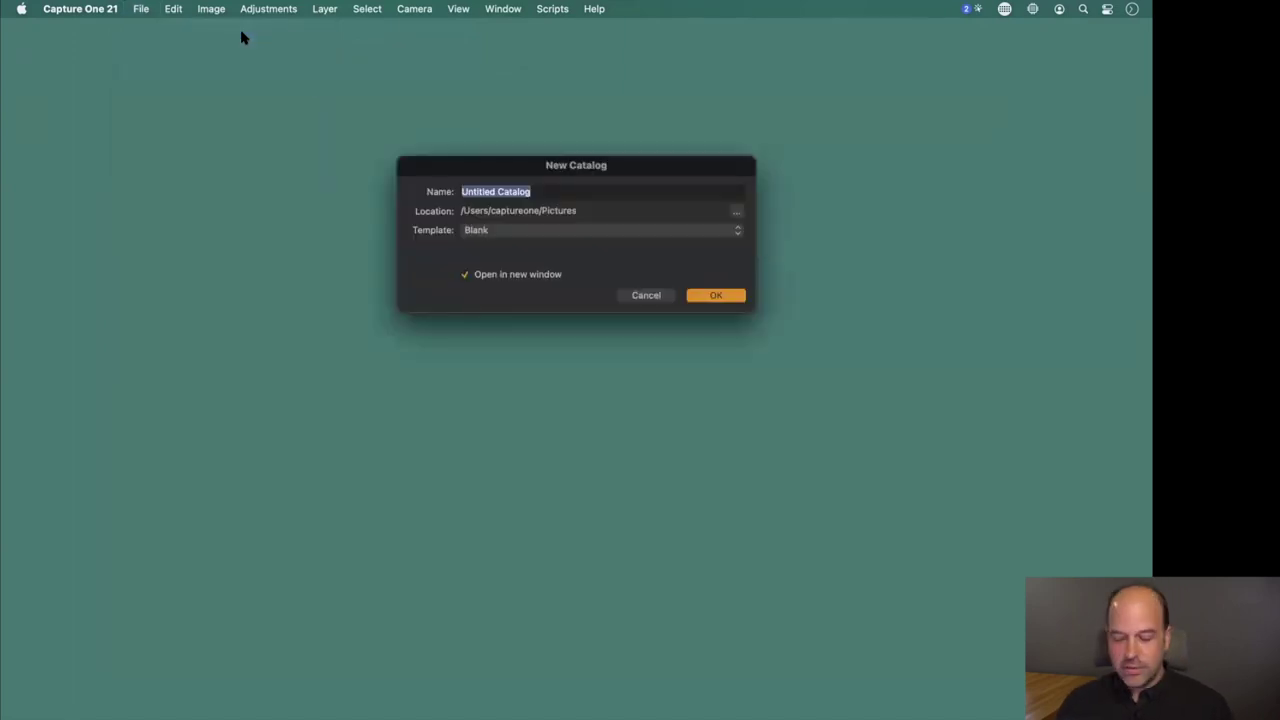
type("Leica Akademie")
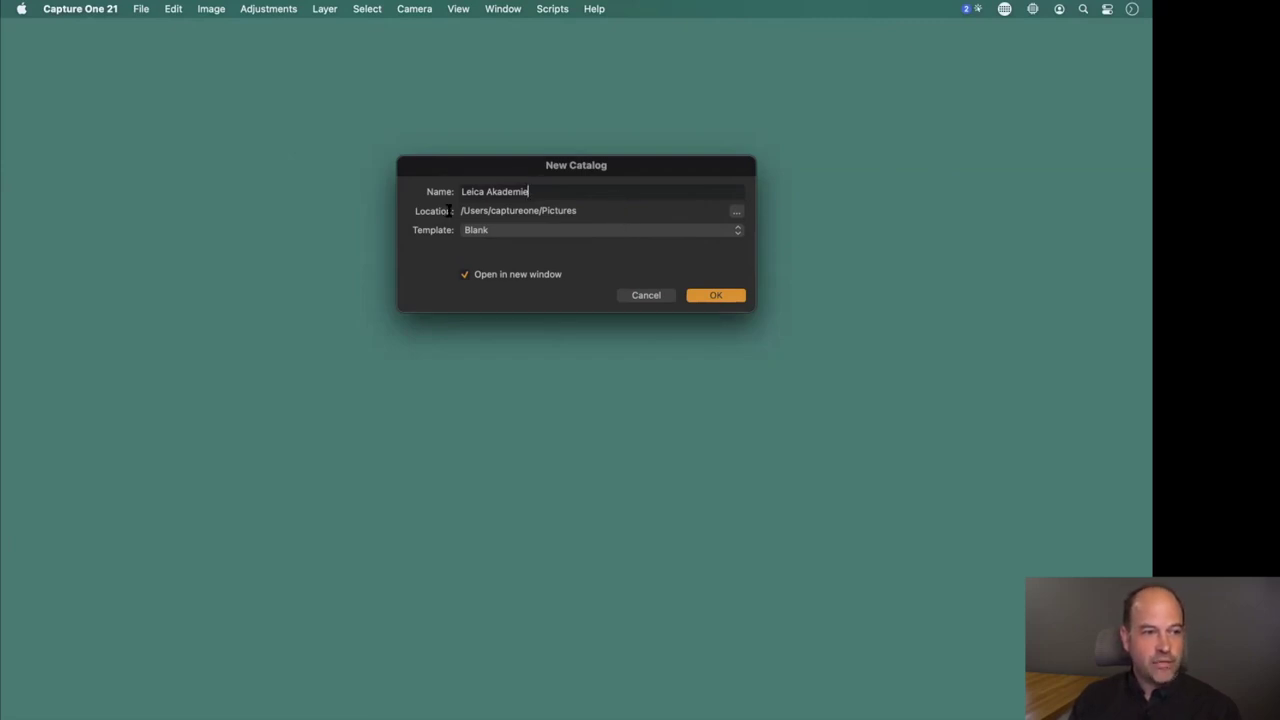
left_click_drag(584, 211, 455, 210)
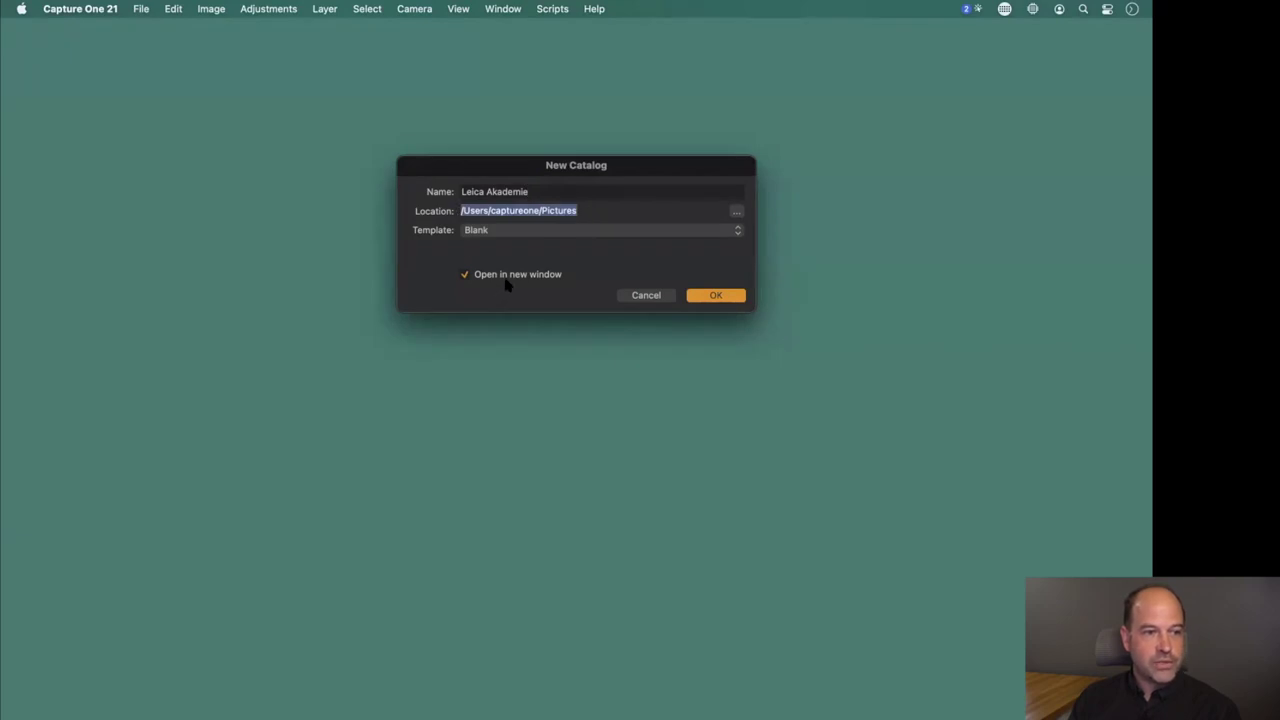
left_click(623, 208)
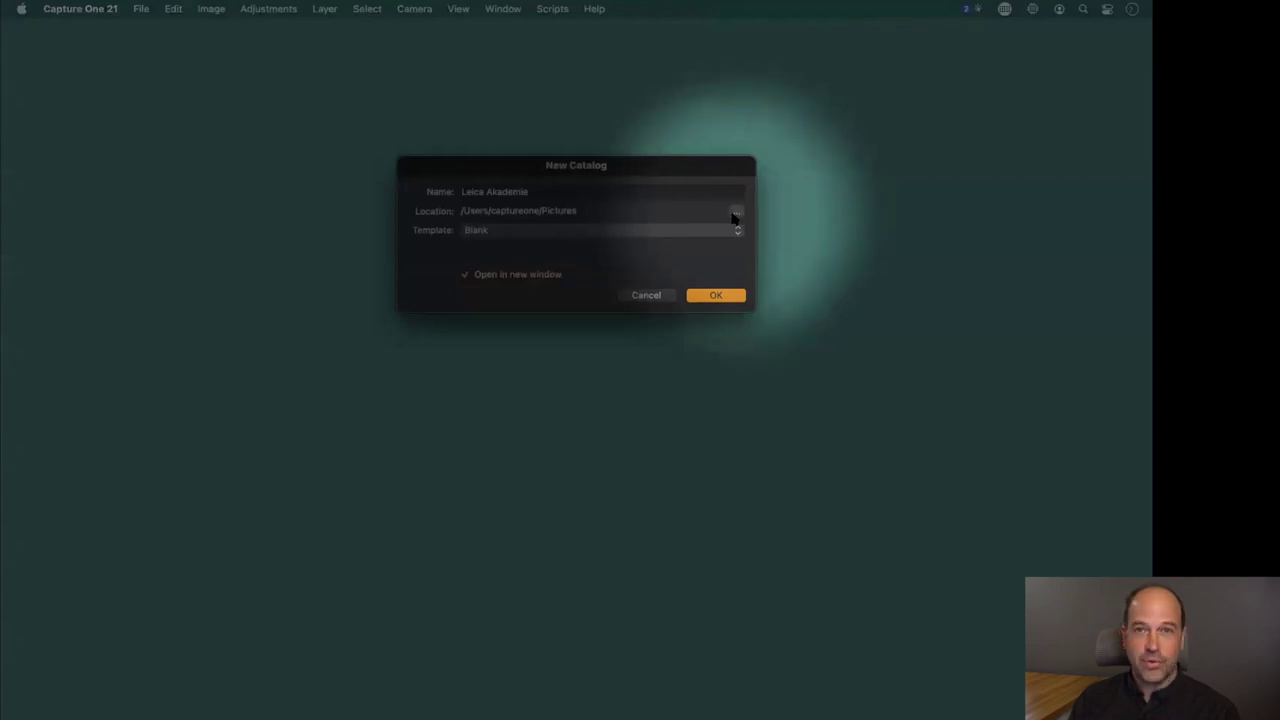
right_click(632, 209)
key("Escape")
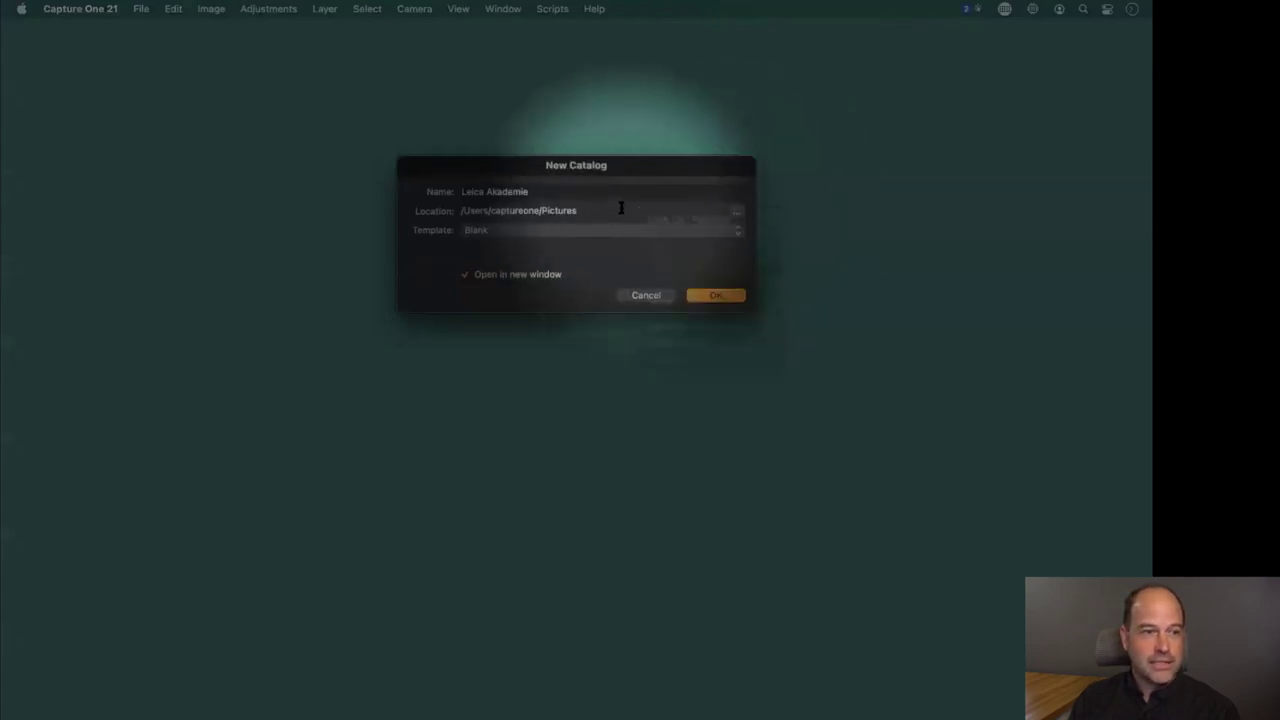
key("Return")
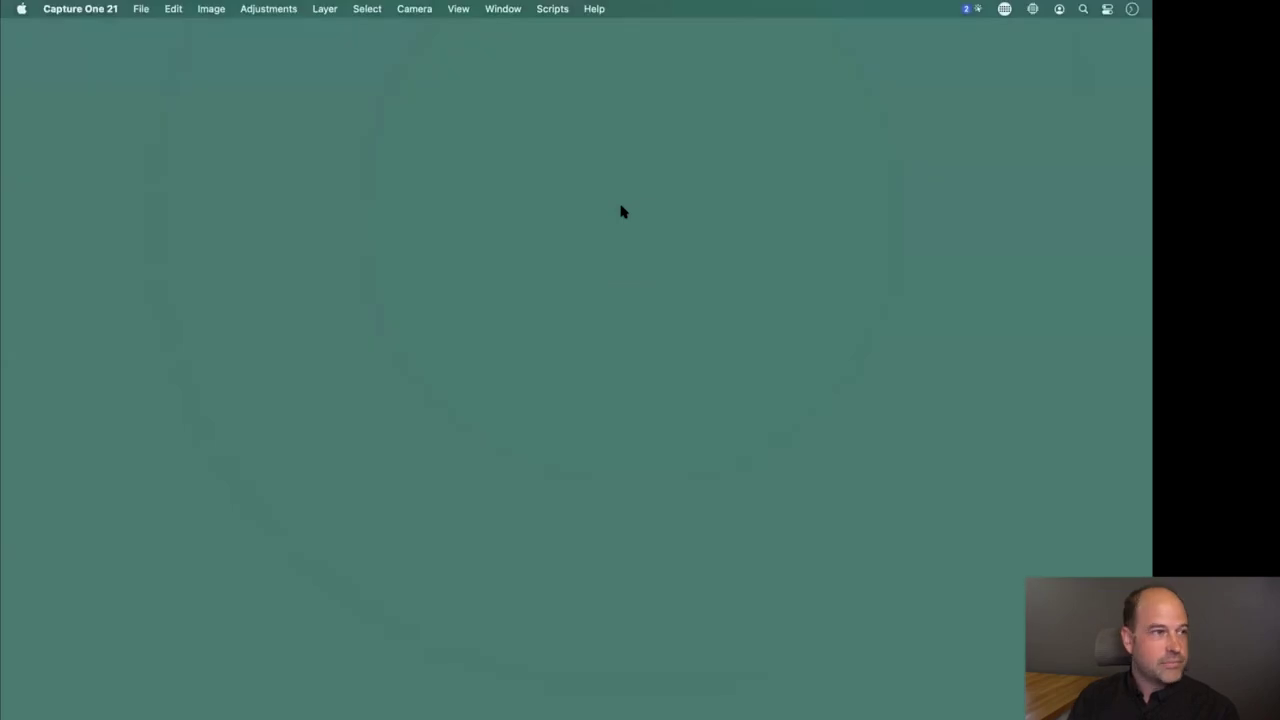
Create a new blank catalog named Leica Akademie in the Pictures folder, set to open in a new window.
left_click(136, 10)
left_click(140, 31)
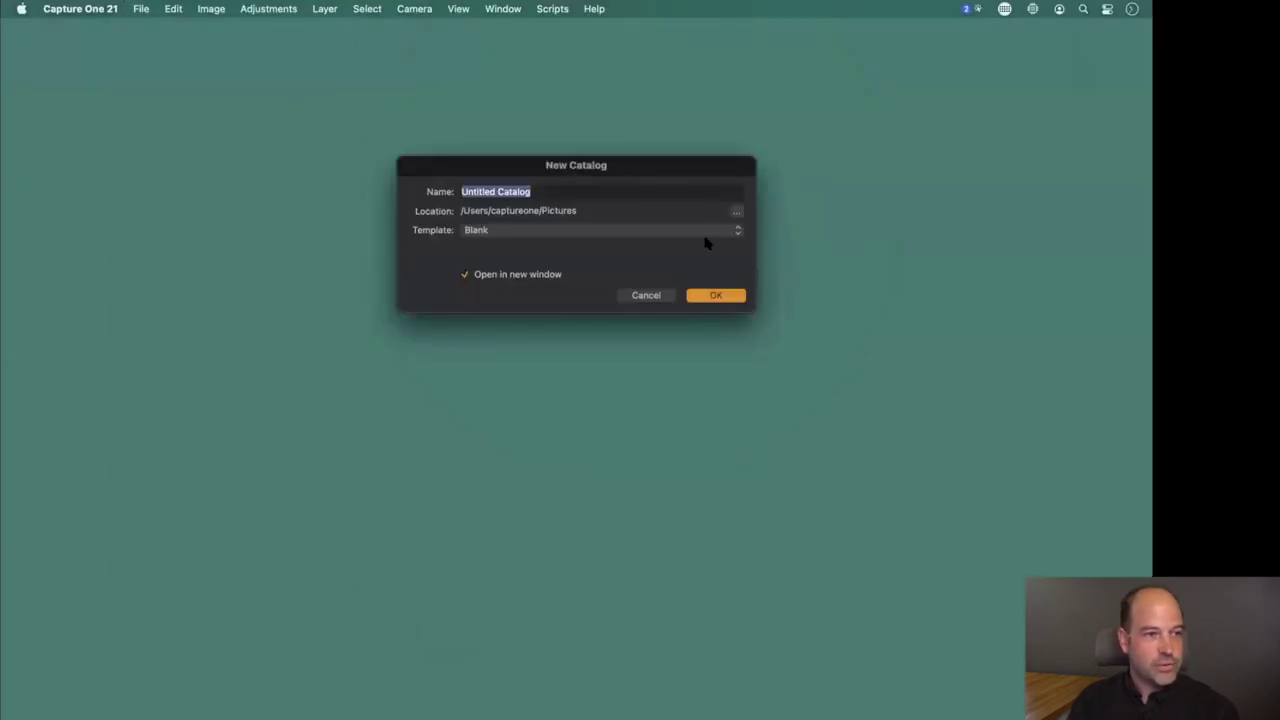
type("Leica Akademie")
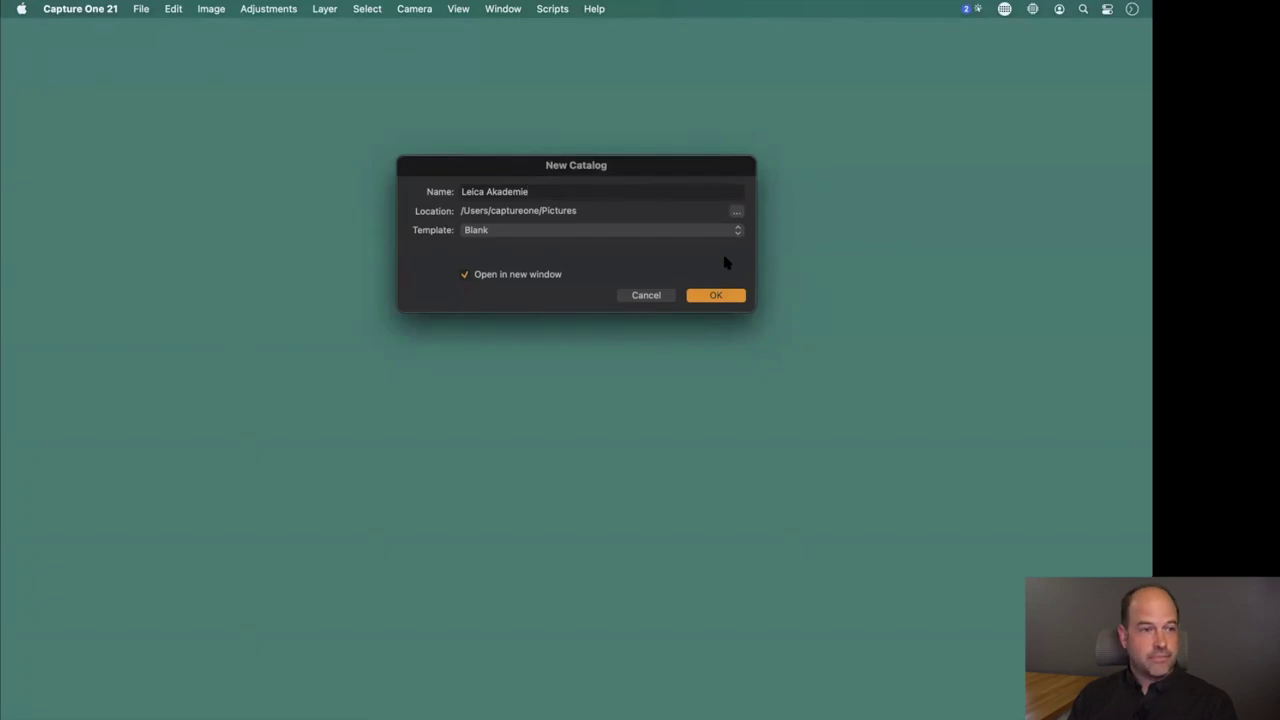
left_click(718, 296)
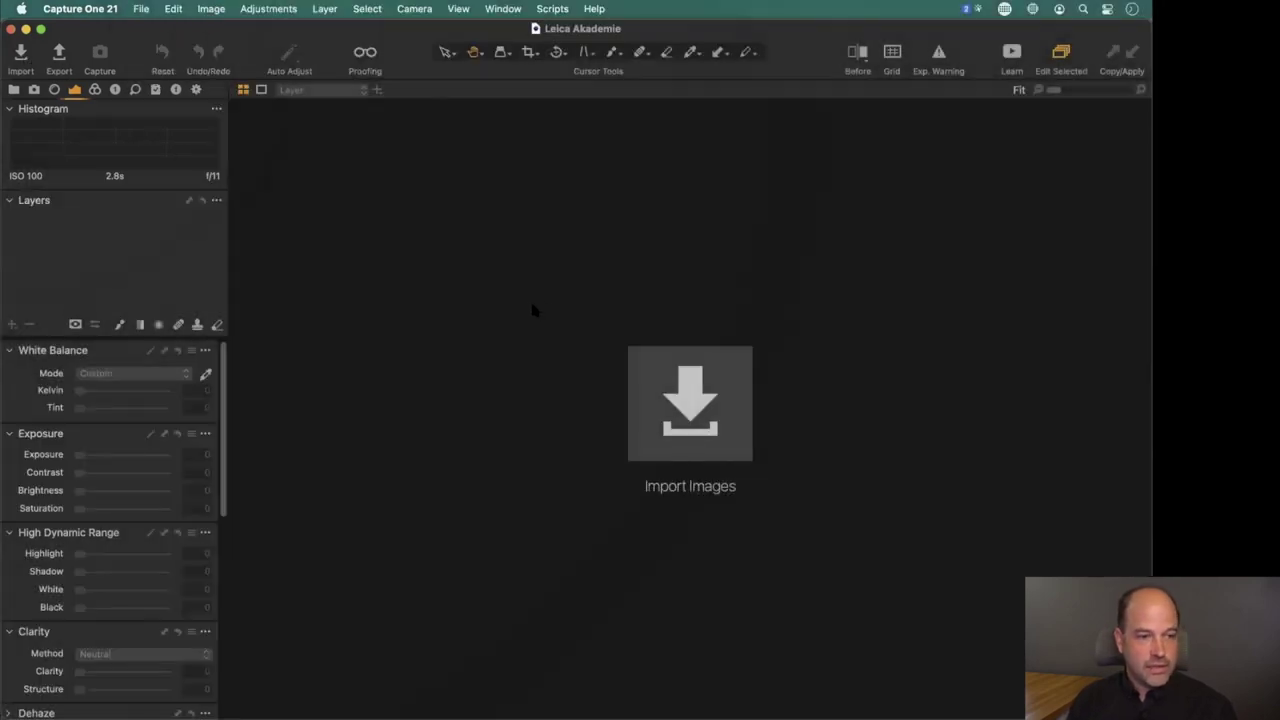
Start an image import into the empty catalog, look through the offered images and reset the import source settings.
left_click(687, 410)
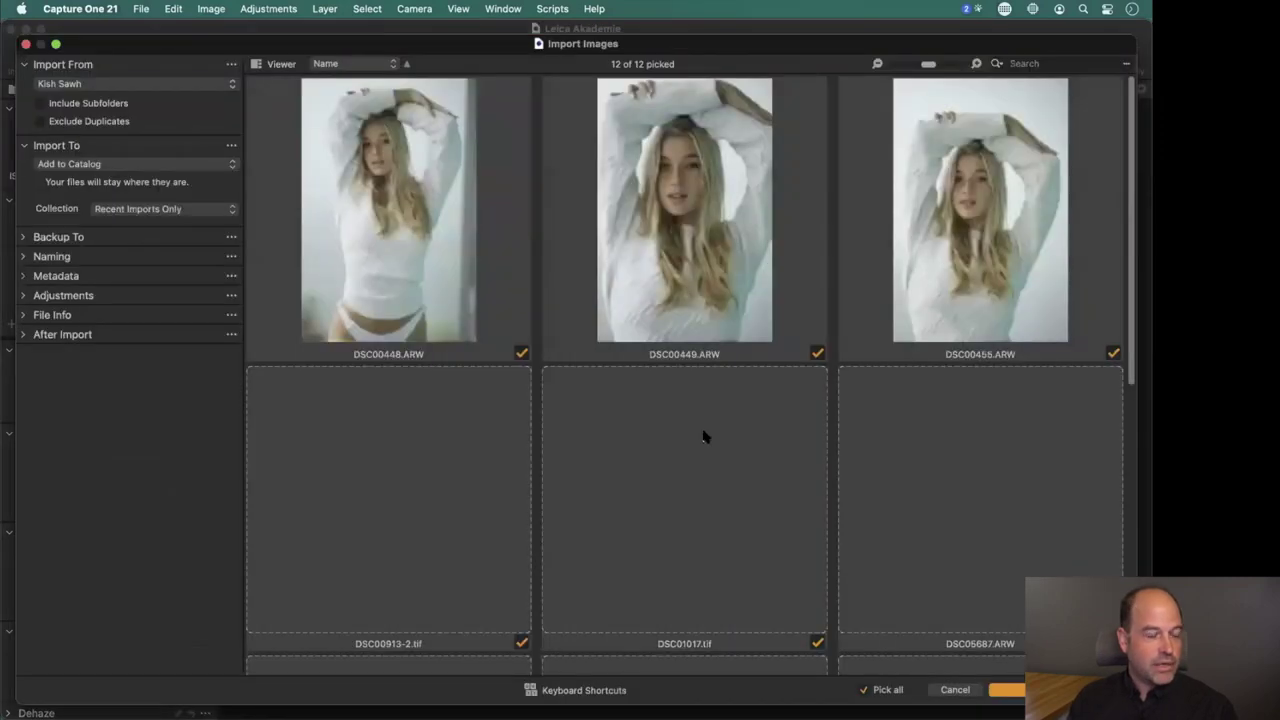
scroll(586, 400, "down", 10)
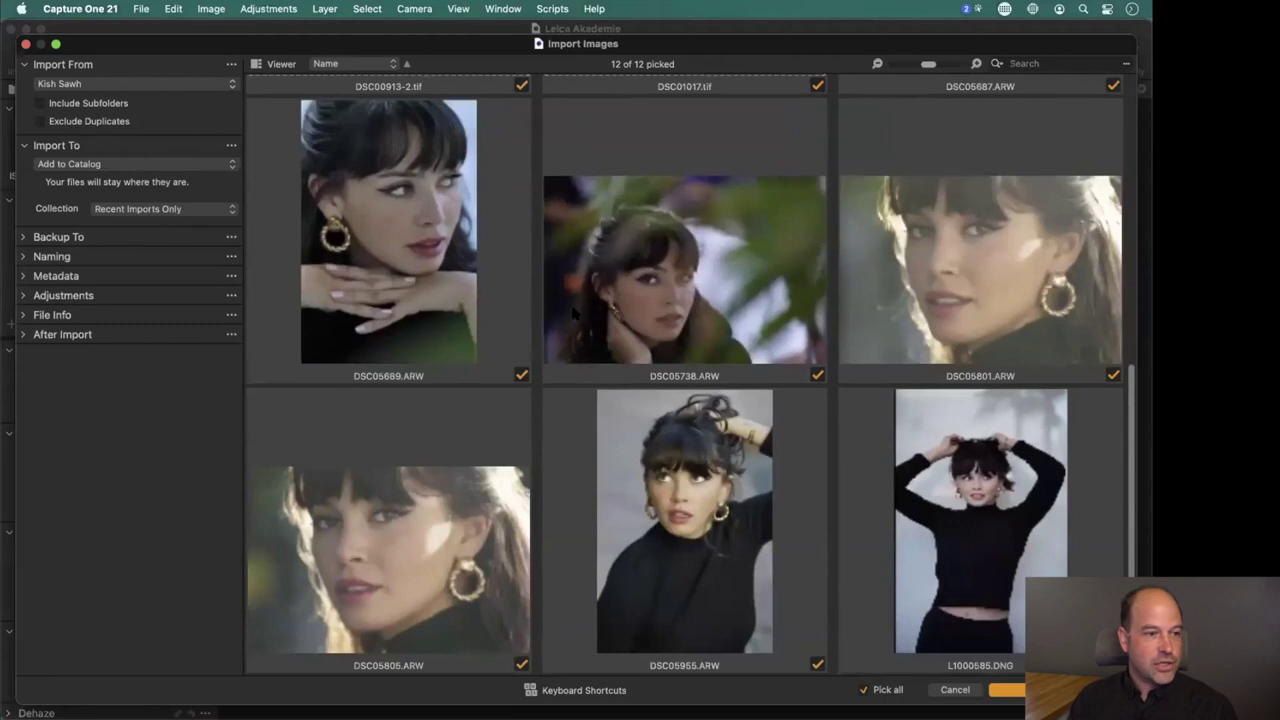
scroll(575, 314, "up", 7)
scroll(575, 314, "down", 5)
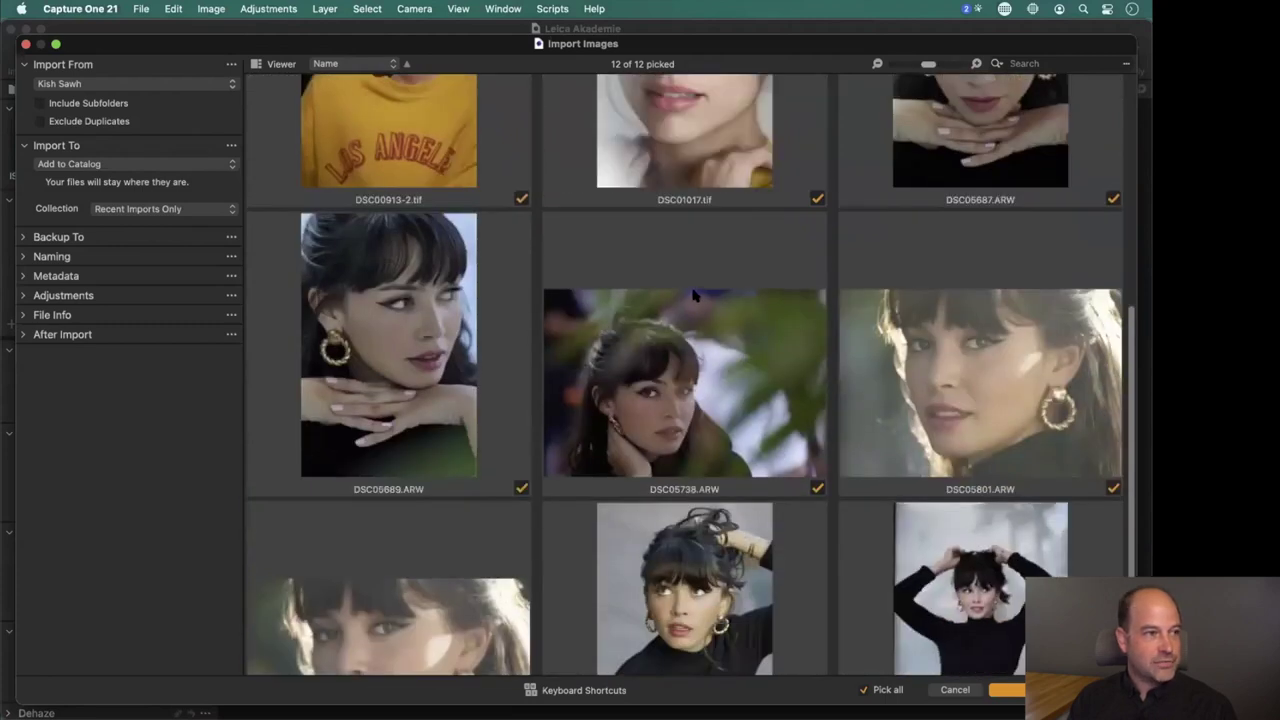
left_click(231, 65)
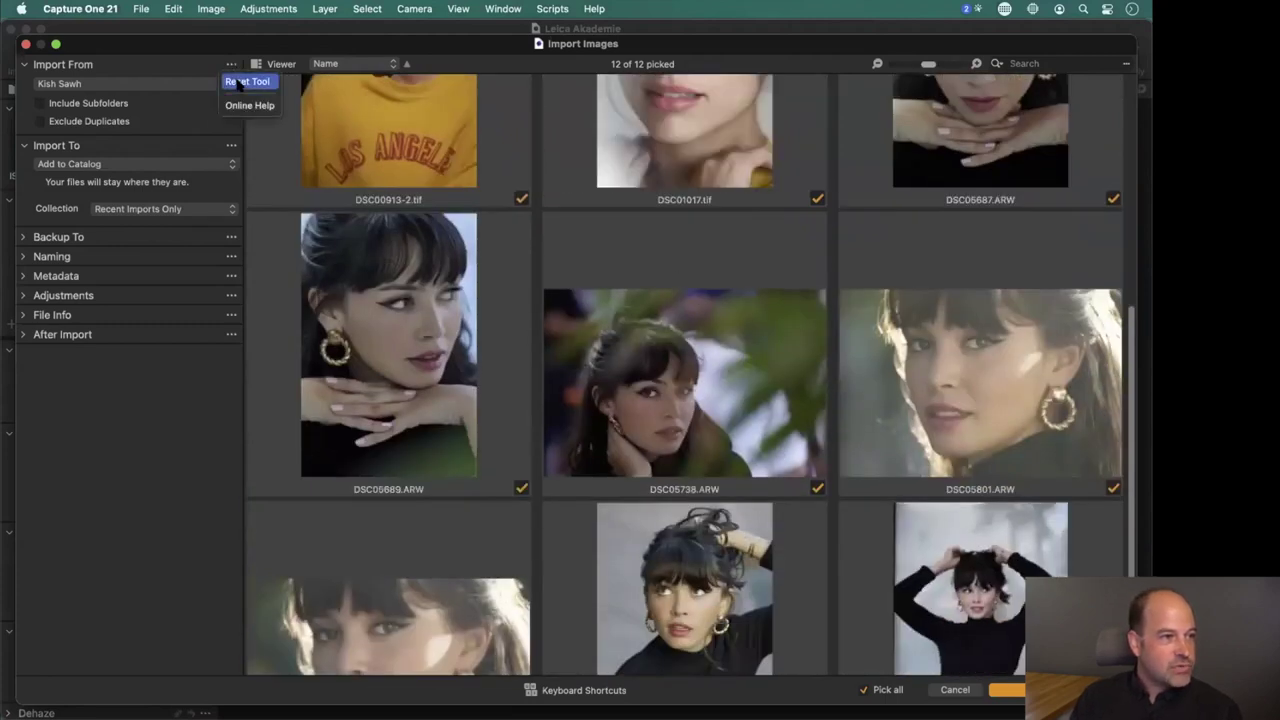
left_click(238, 83)
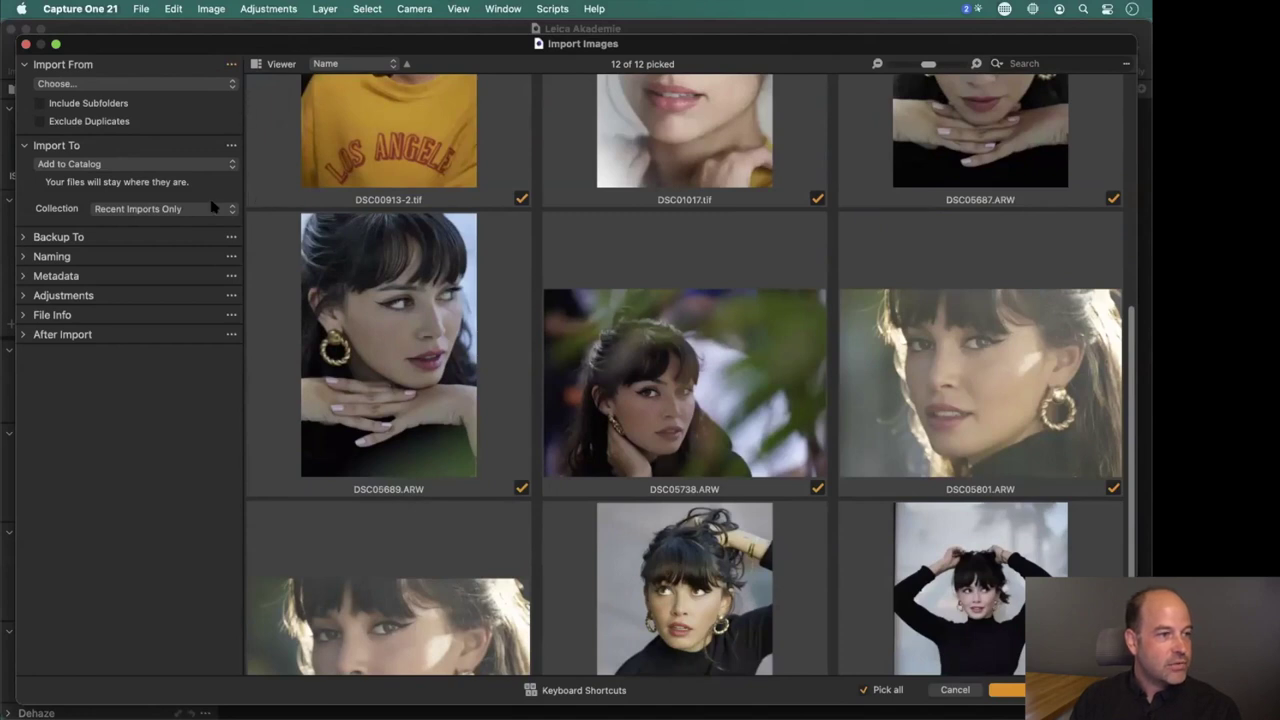
Reset the import naming settings to their default and expand the backup options.
left_click(28, 258)
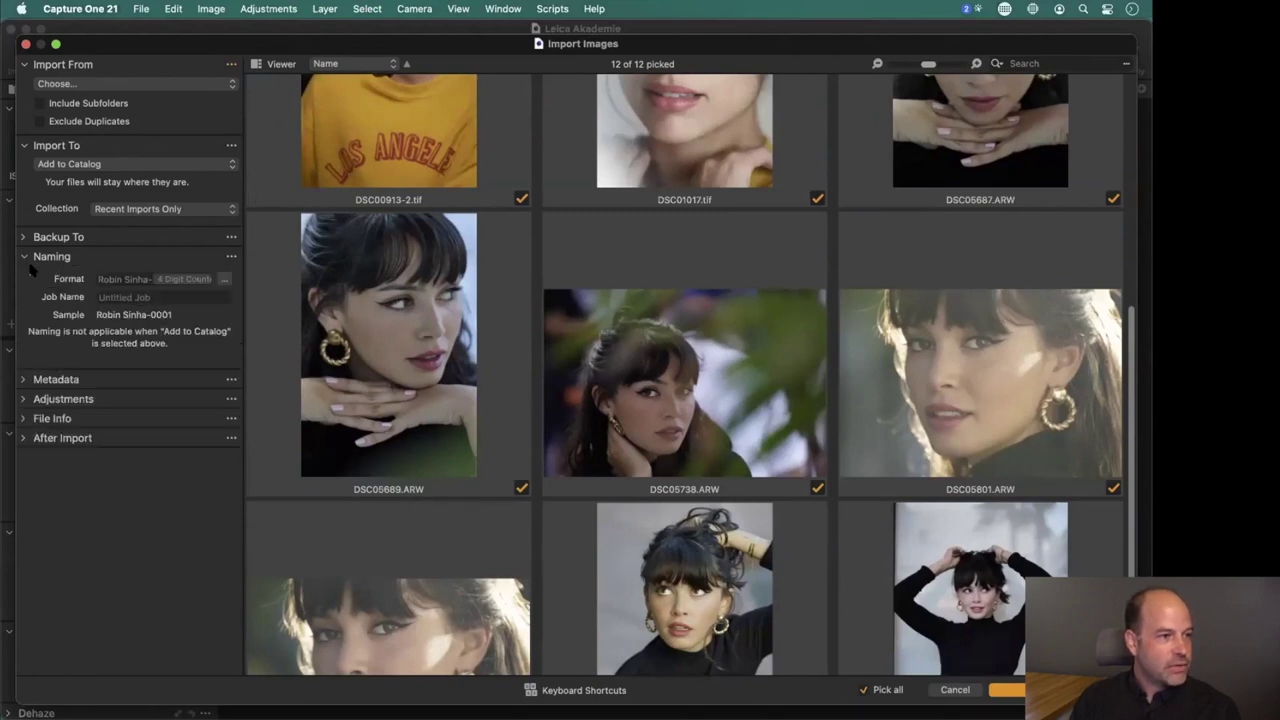
left_click(230, 258)
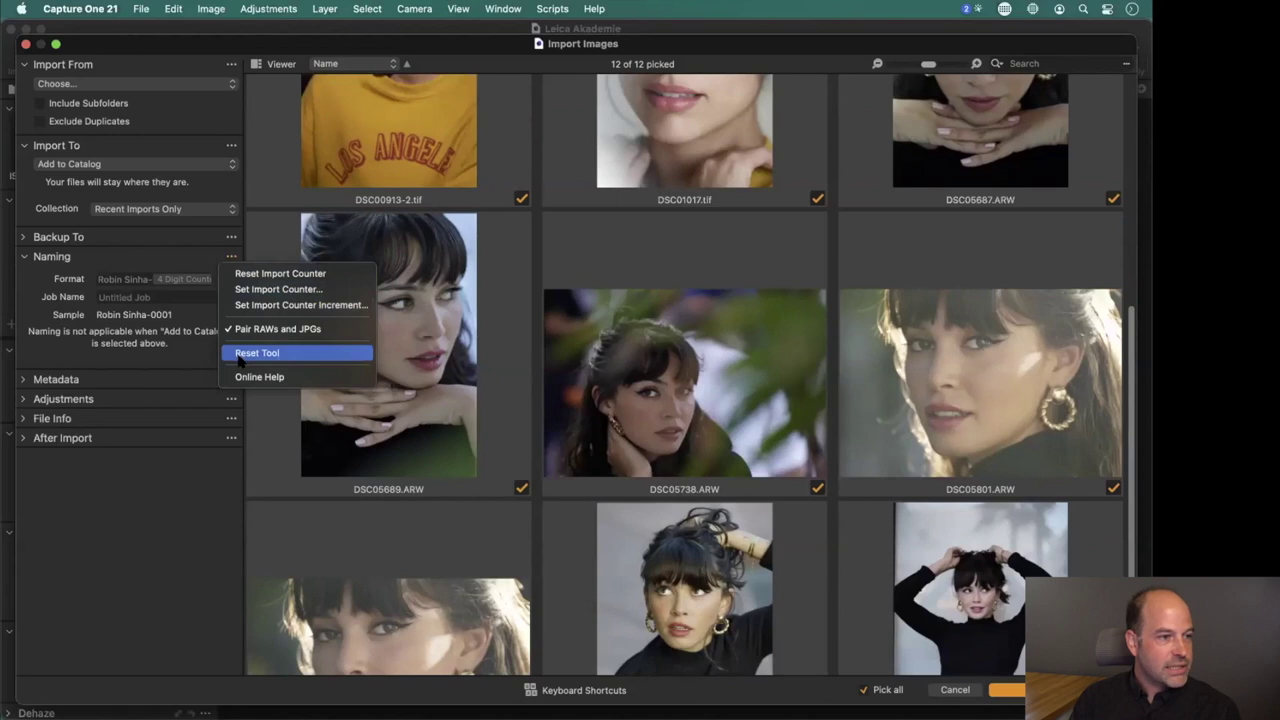
left_click(239, 356)
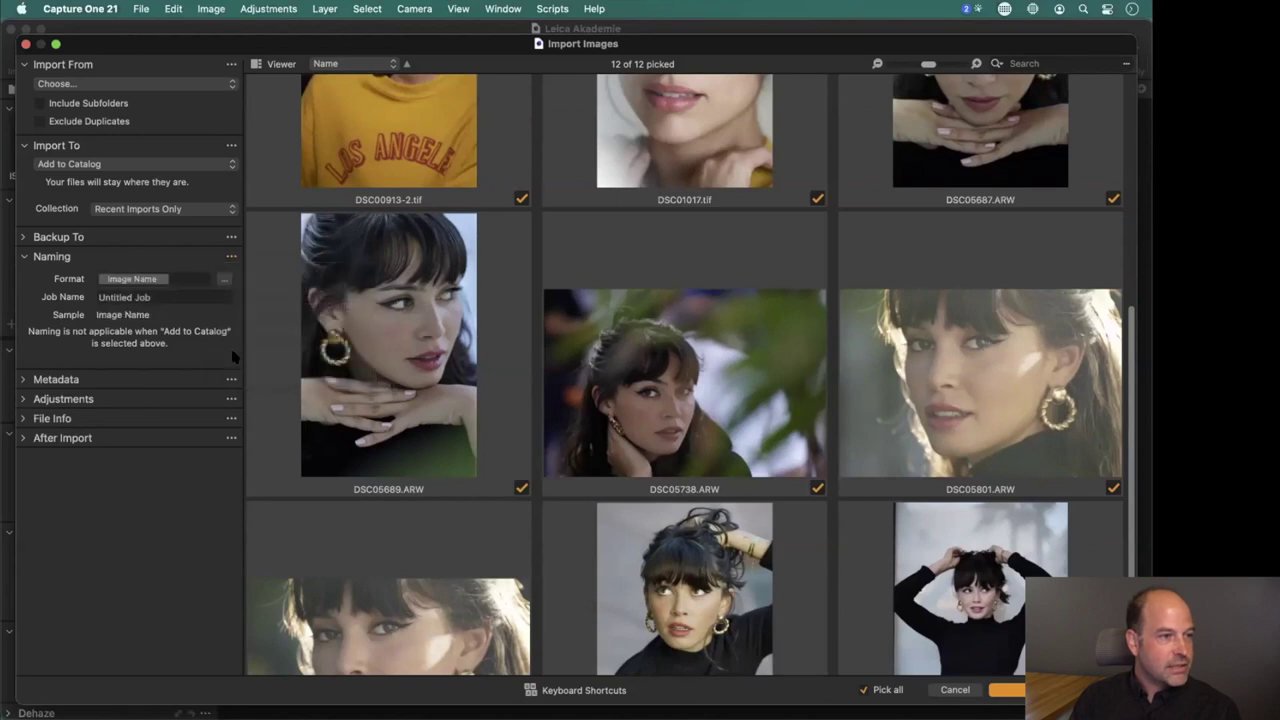
left_click(23, 237)
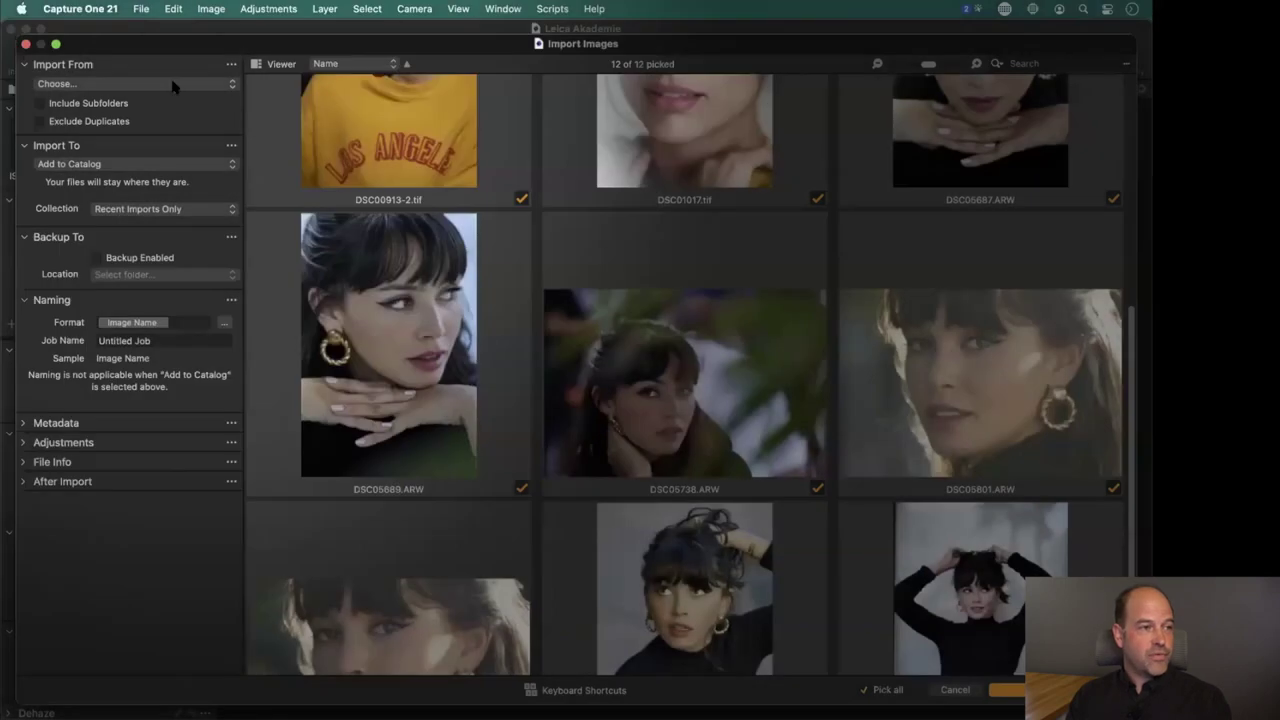
Set the import source to the photographer's folder between Rob and RR, under Capture One Demo Catalog > Demonstration Images on Traveler SSD.
left_click(166, 86)
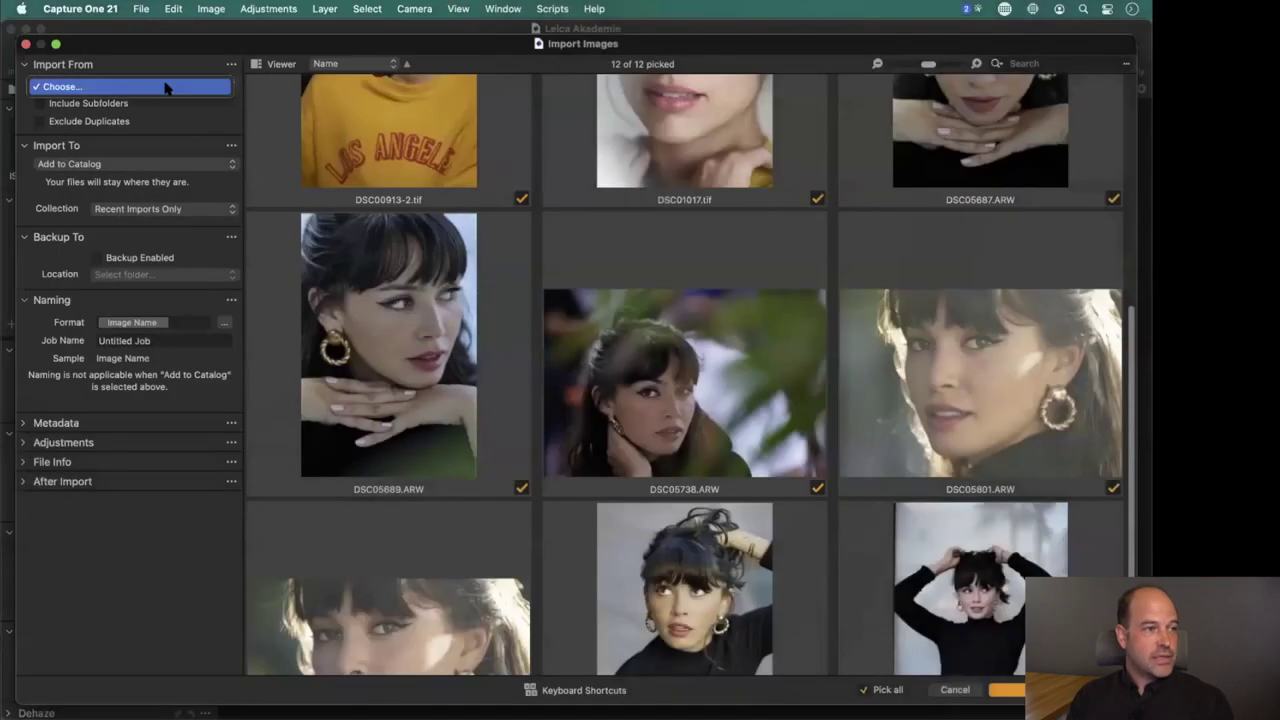
left_click(150, 88)
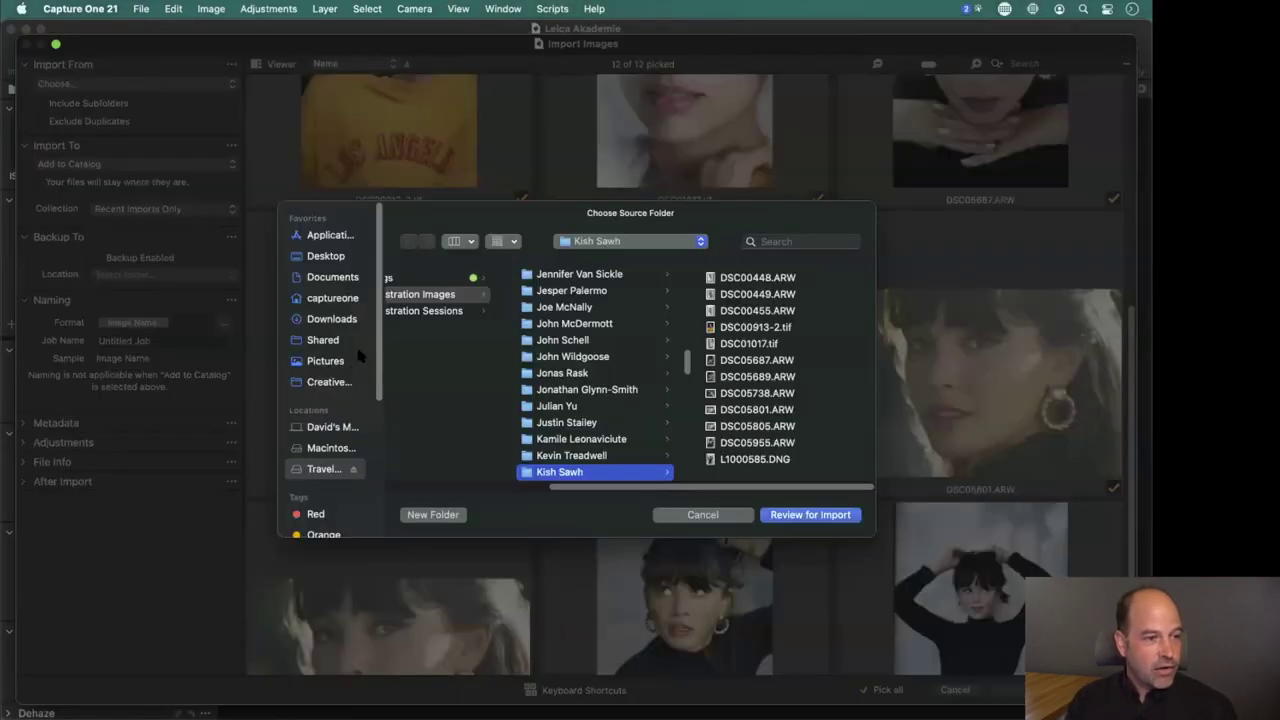
scroll(376, 360, "down", 3)
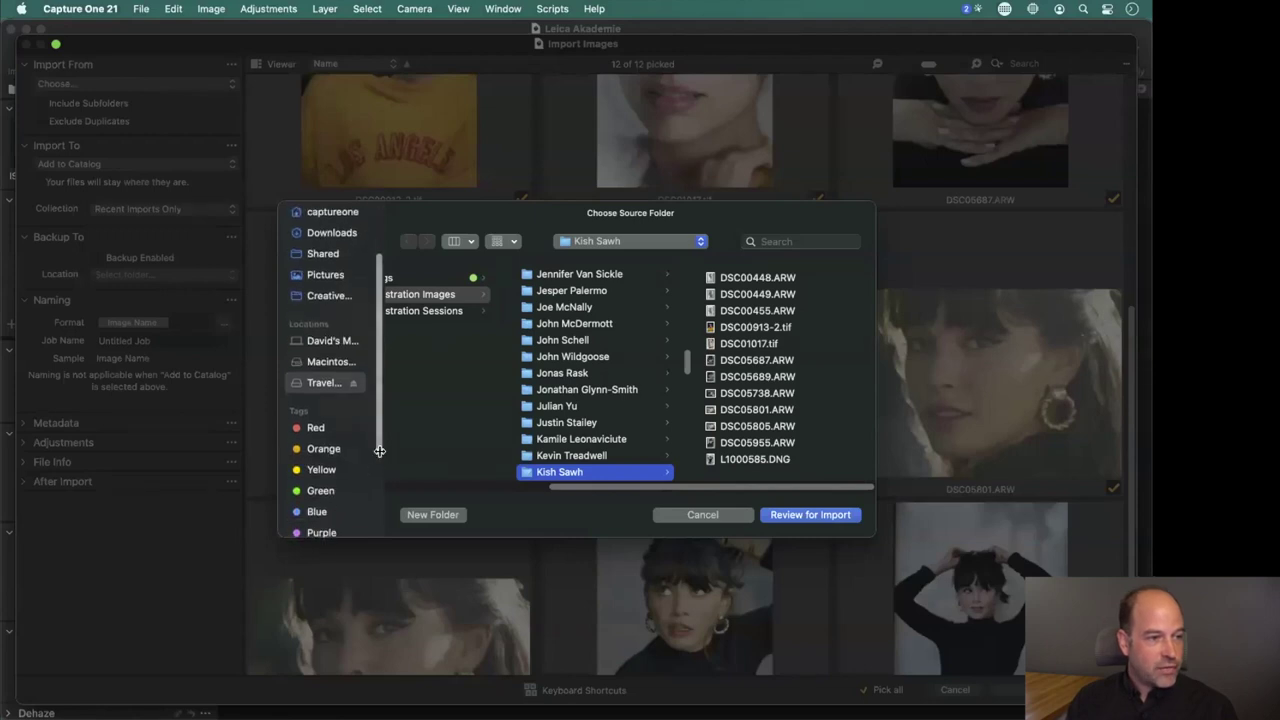
left_click_drag(380, 455, 432, 450)
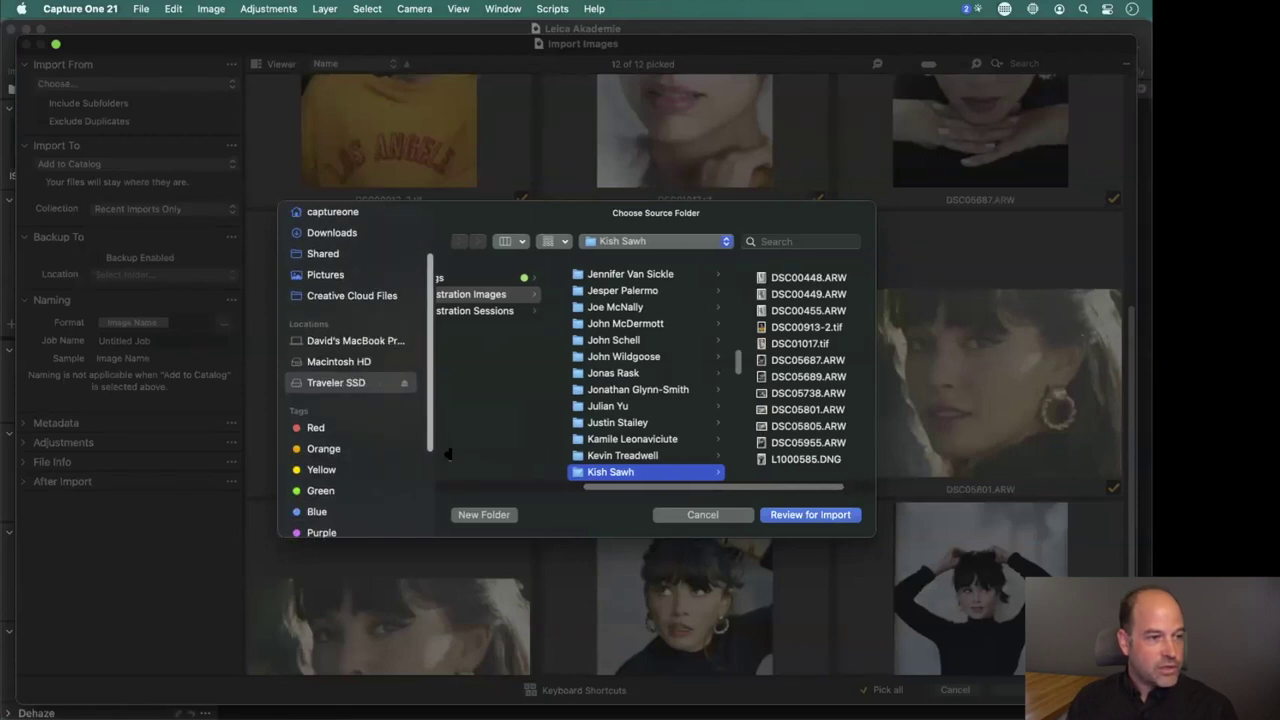
left_click(337, 384)
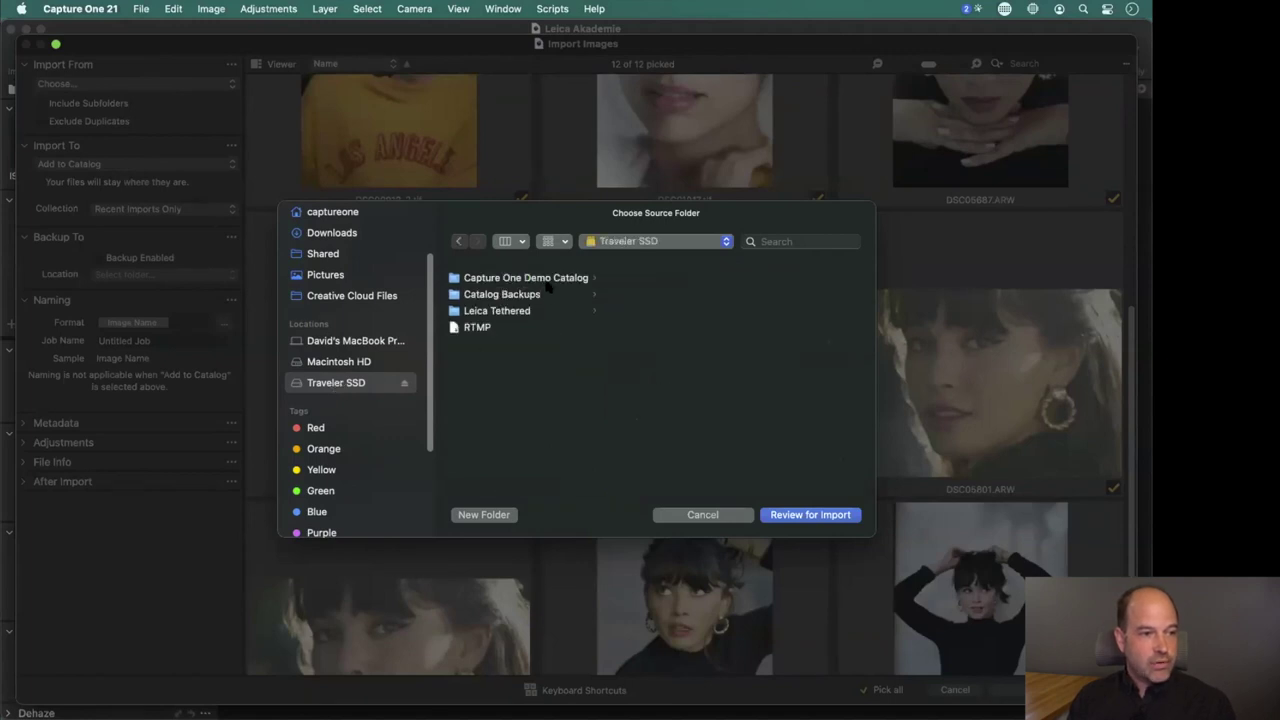
left_click(549, 280)
left_click(694, 295)
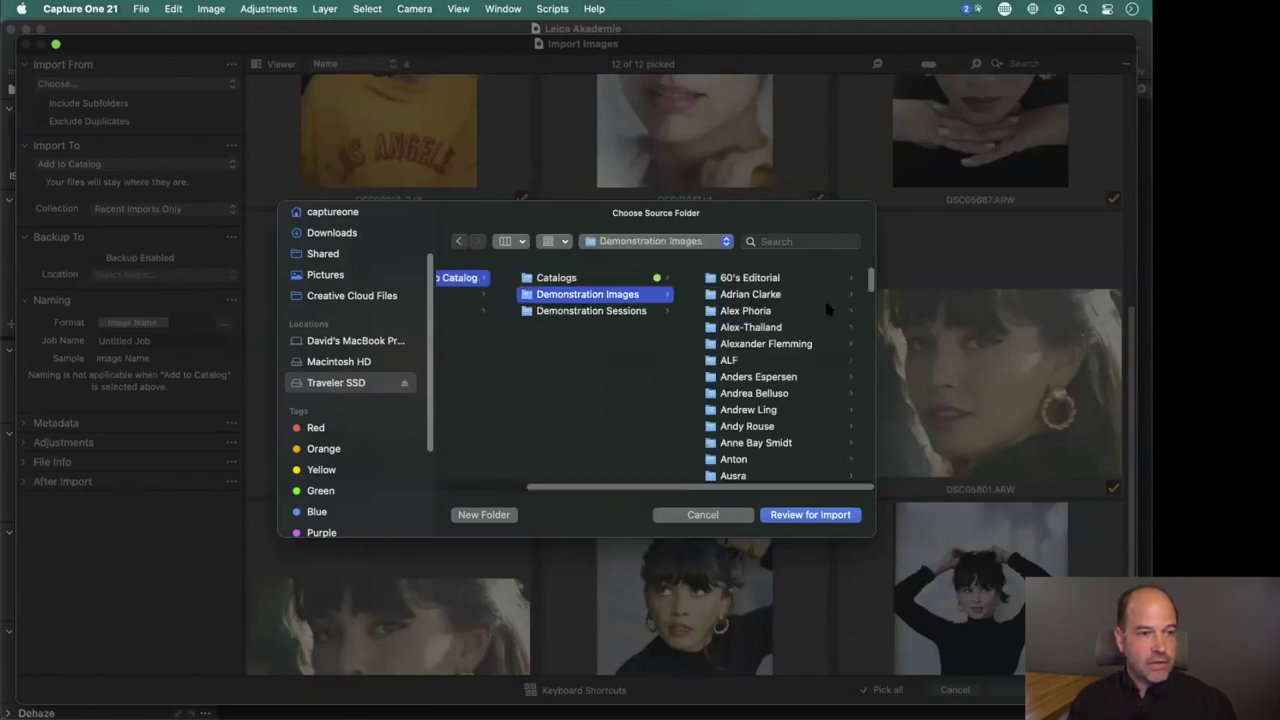
left_click_drag(871, 280, 873, 428)
left_click(771, 408)
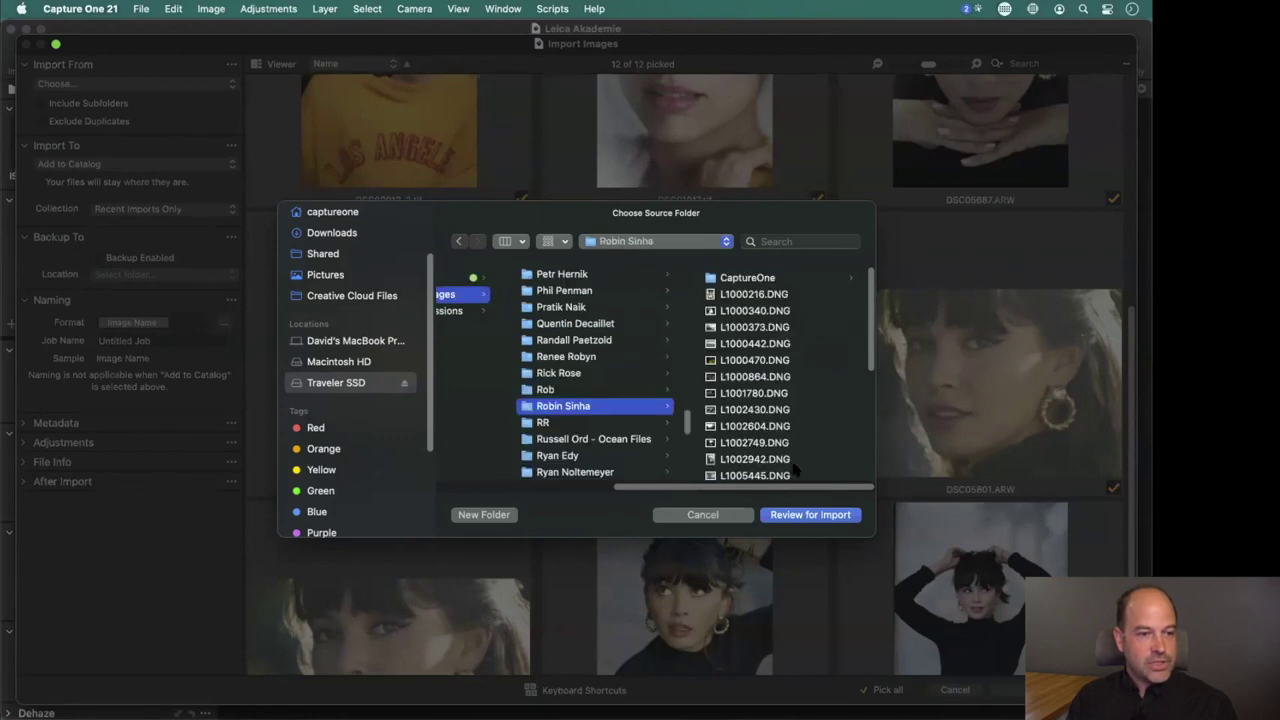
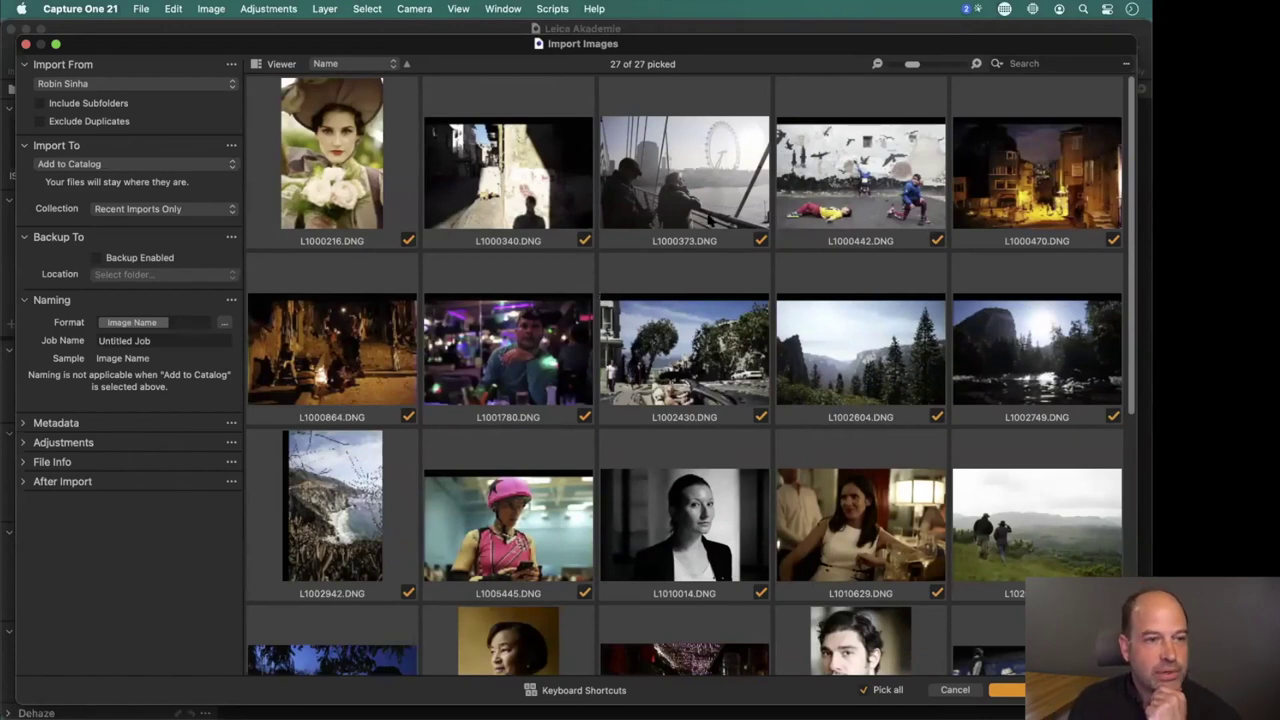
Preview L1000216.DNG, L1000340.DNG and L1000373.DNG enlarged before importing them.
left_click(890, 188)
left_click(352, 175)
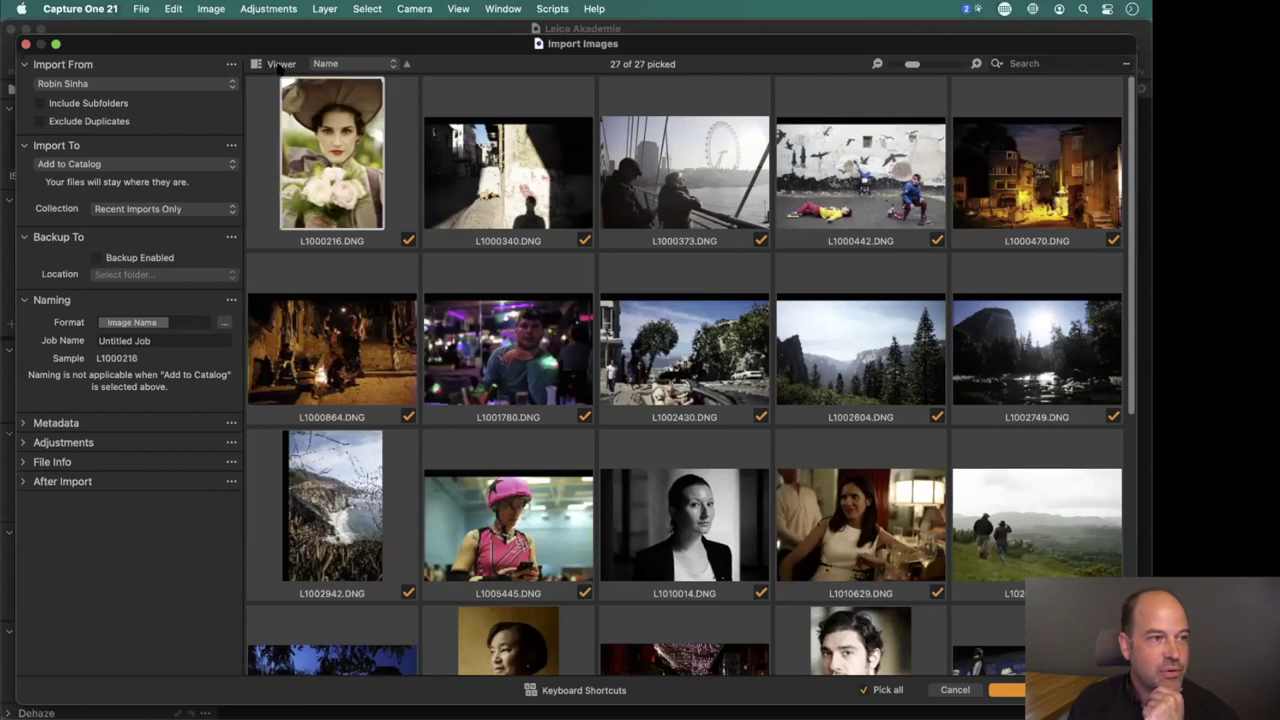
left_click(271, 63)
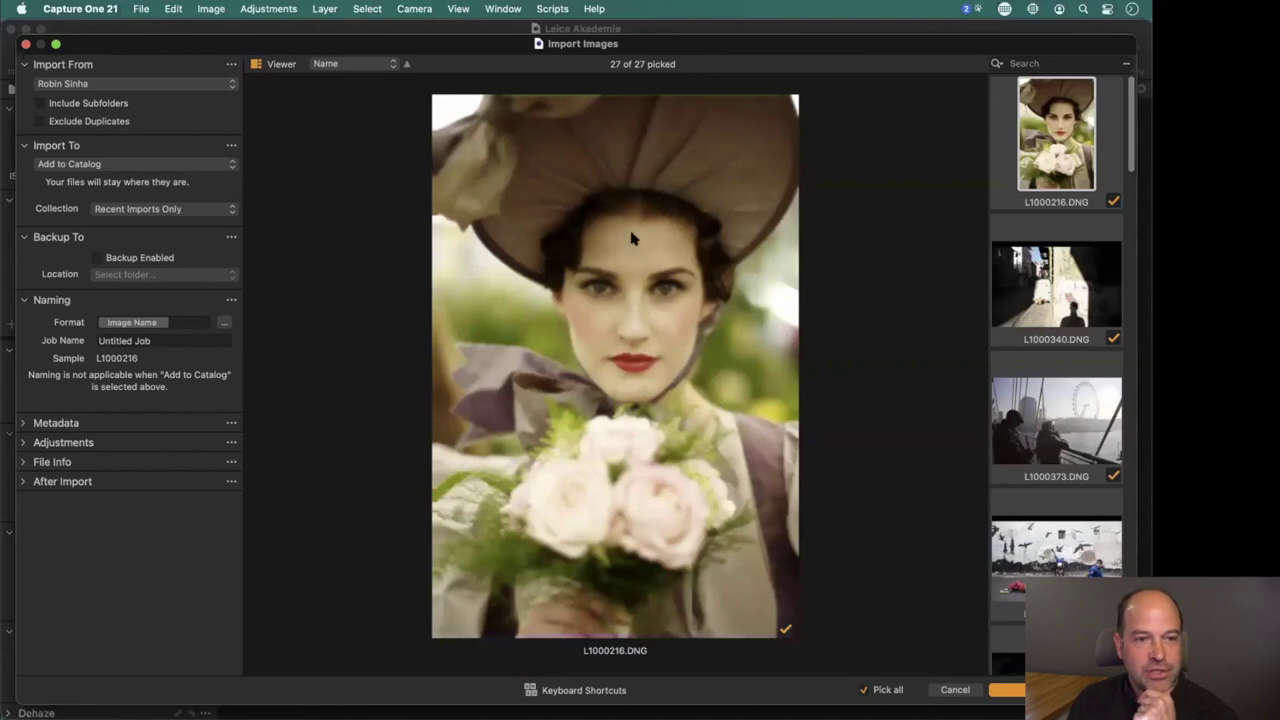
left_click(1030, 310)
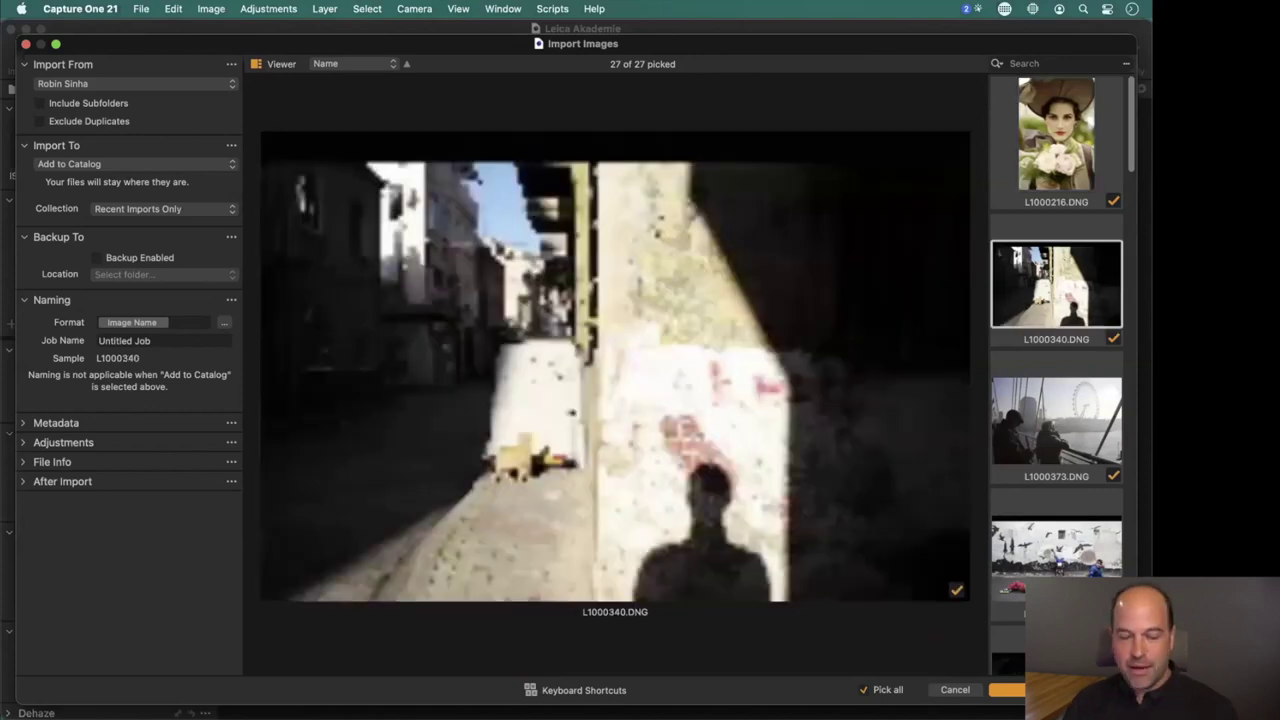
key("Down")
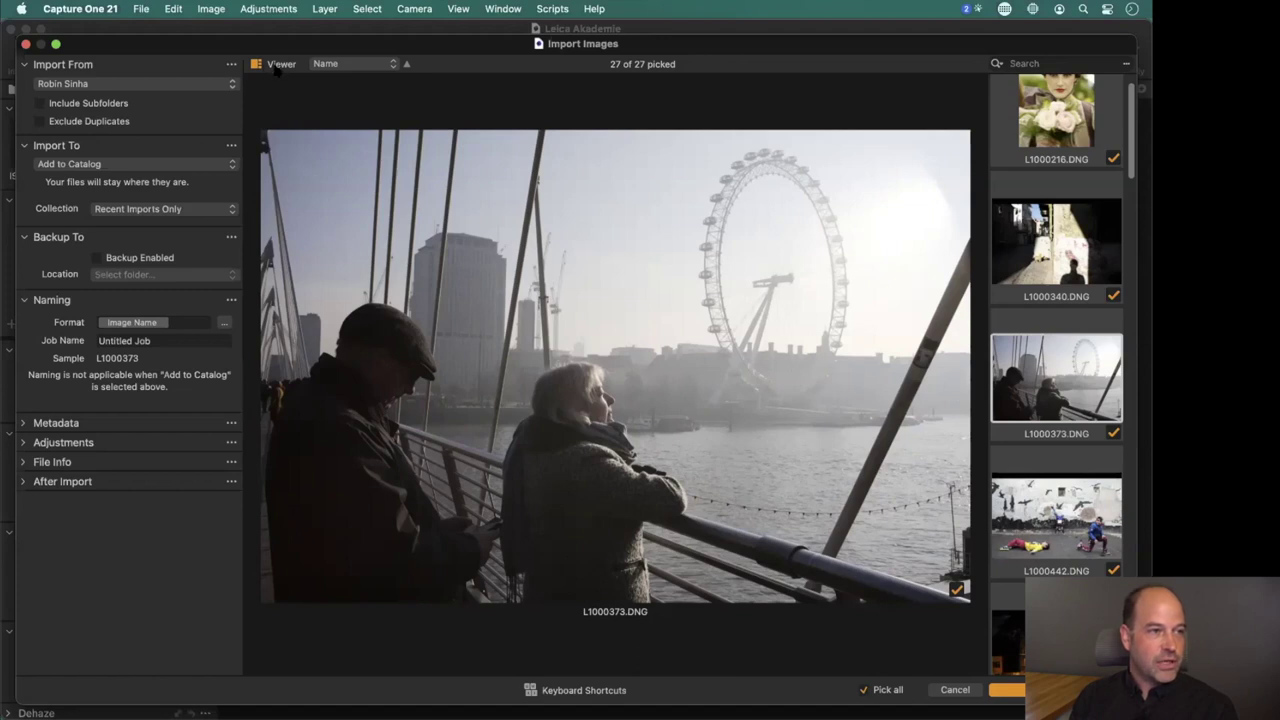
Reopen the image import, look through the offered thumbnails and select L1001780.DNG.
key("Escape")
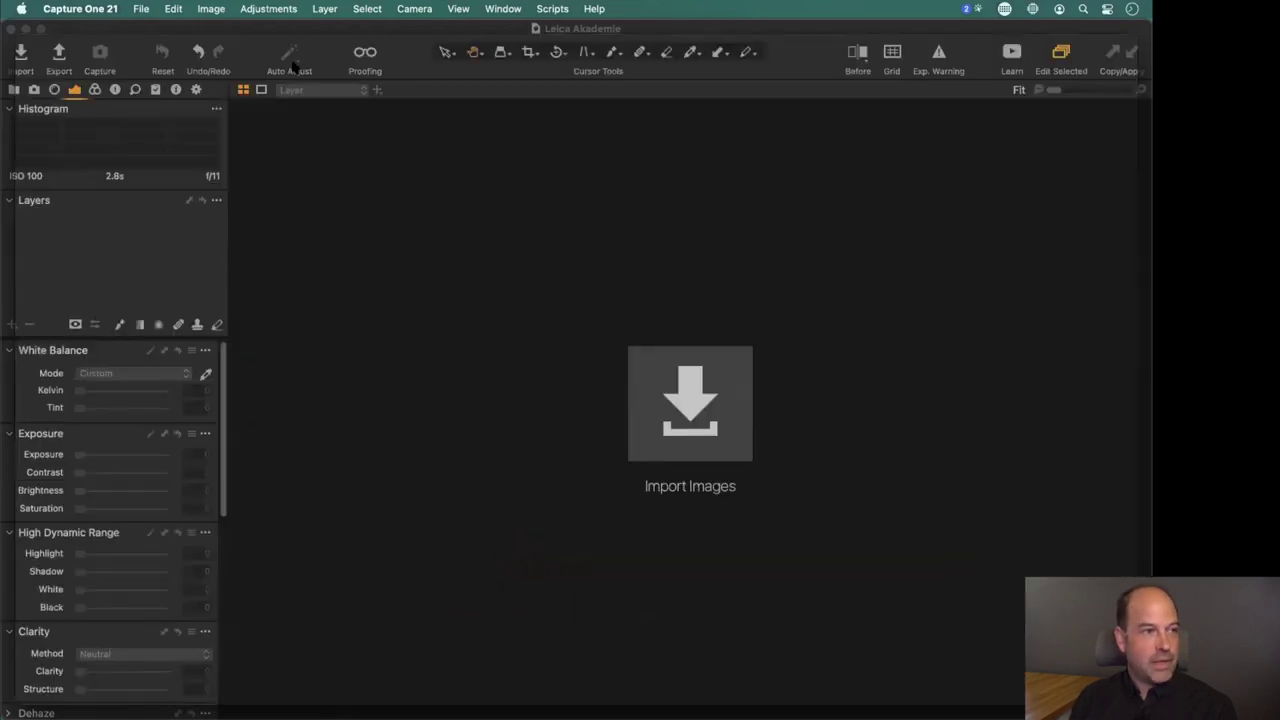
left_click(26, 58)
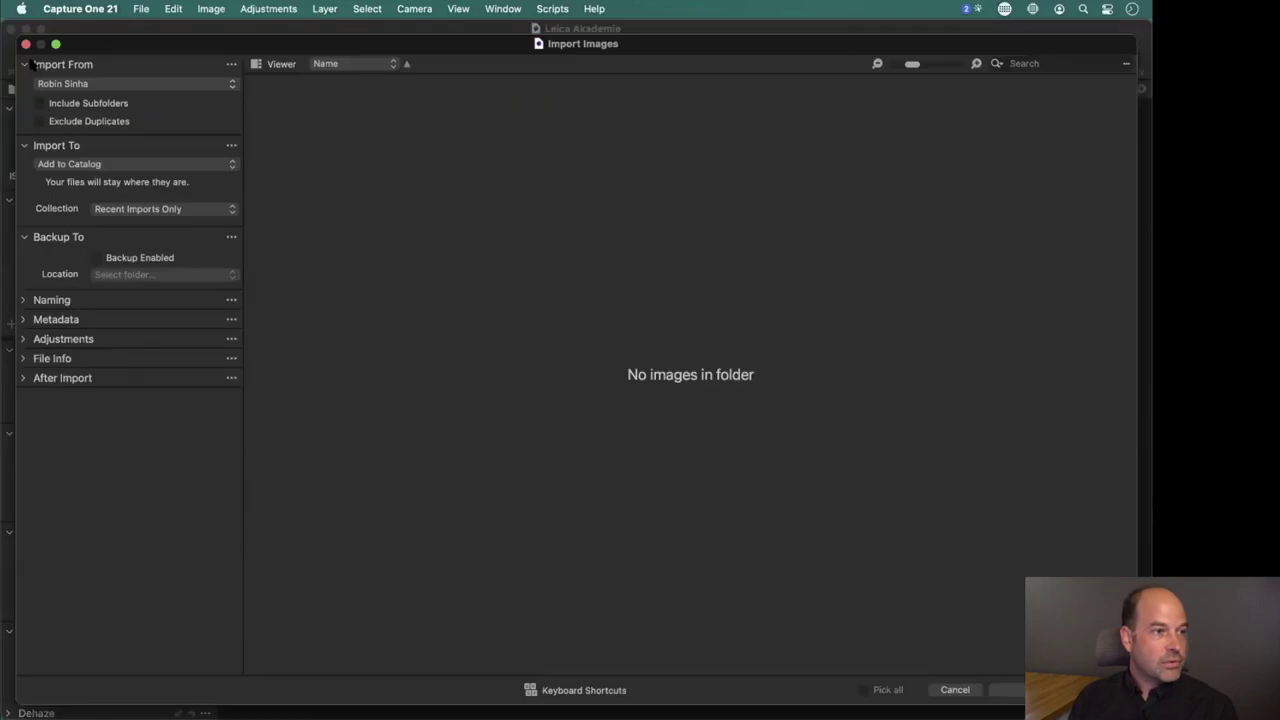
scroll(645, 352, "down", 3)
scroll(615, 350, "up", 3)
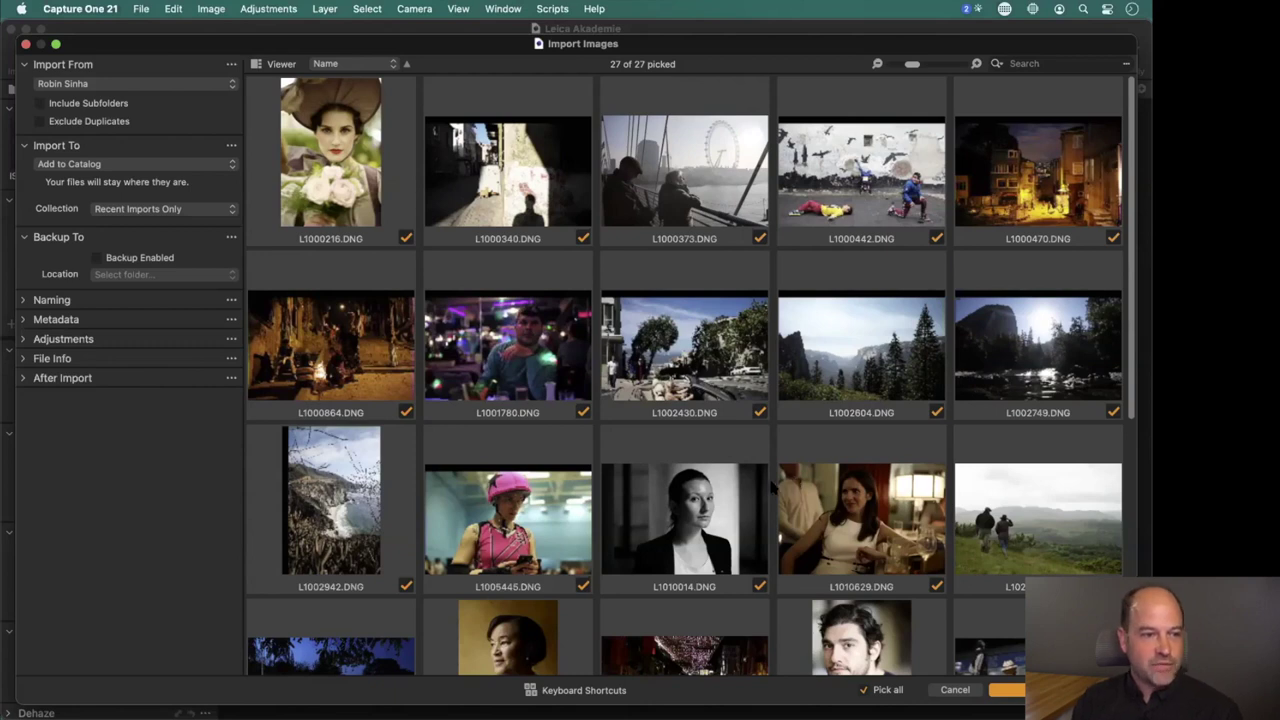
left_click(584, 416)
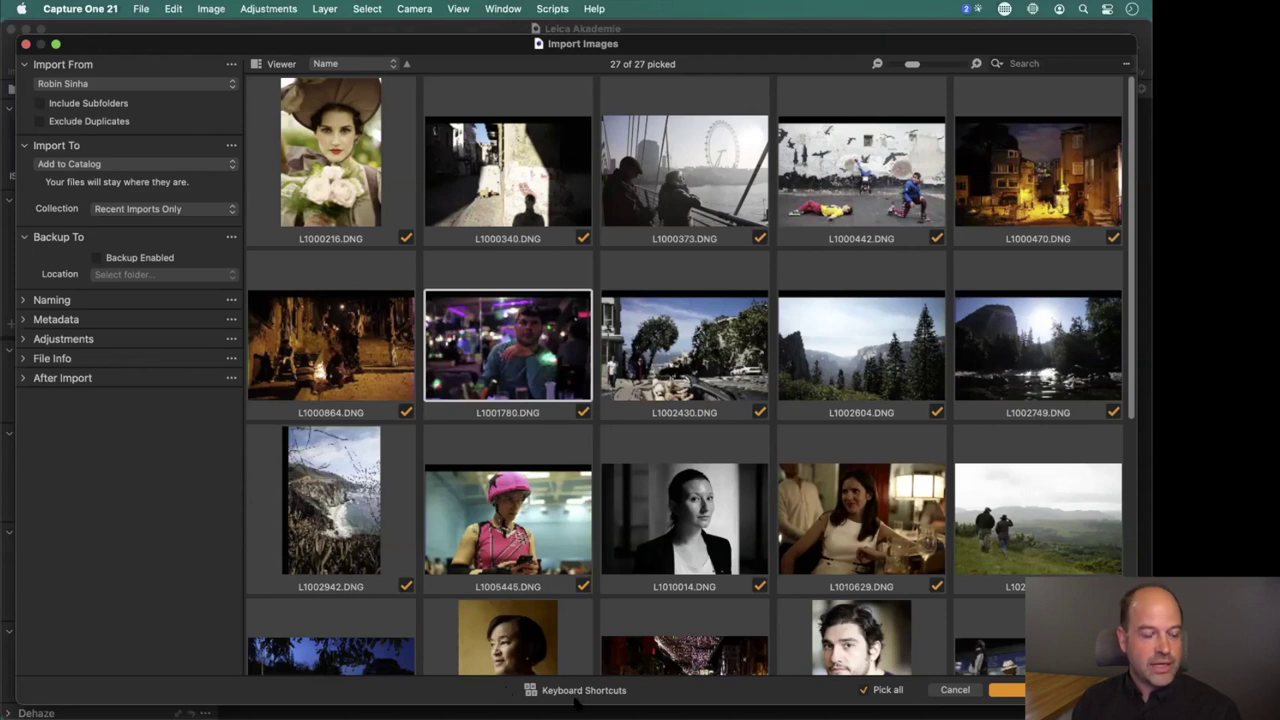
mouse_move(607, 696)
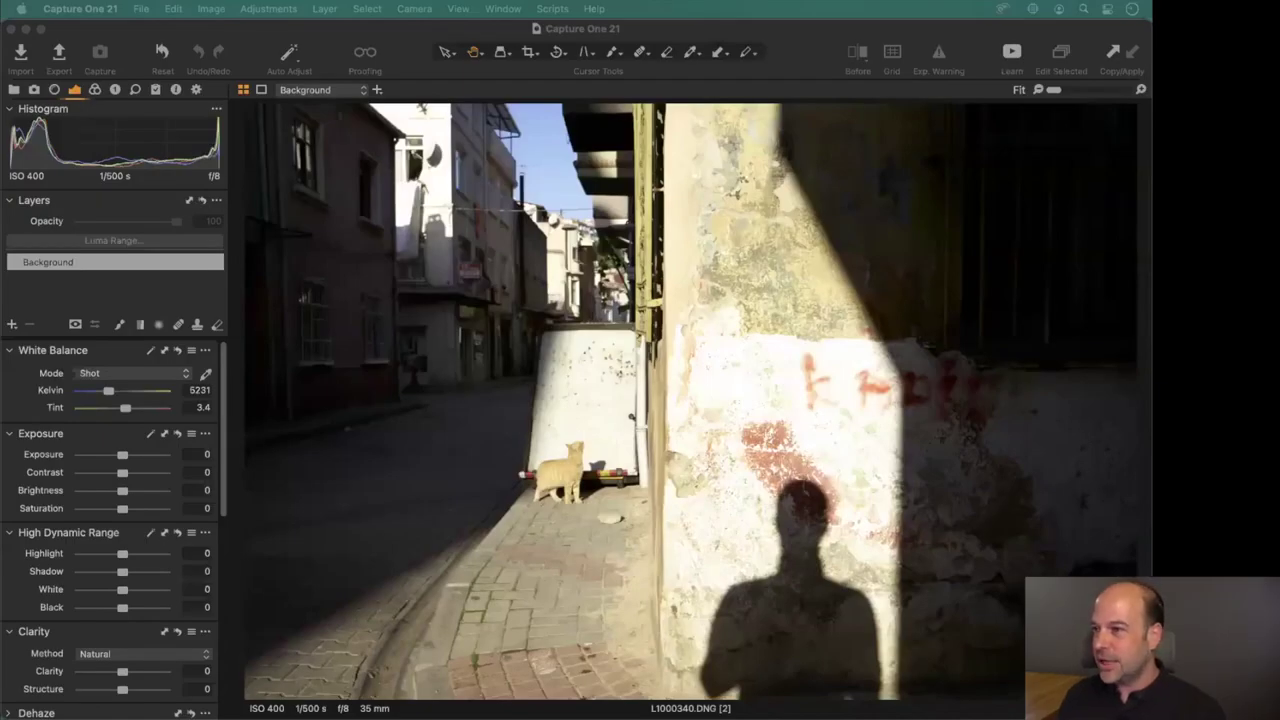
Close the current Capture One 21 catalog and reopen the recently used Leica Akademie catalog.
left_click(10, 29)
left_click(679, 380)
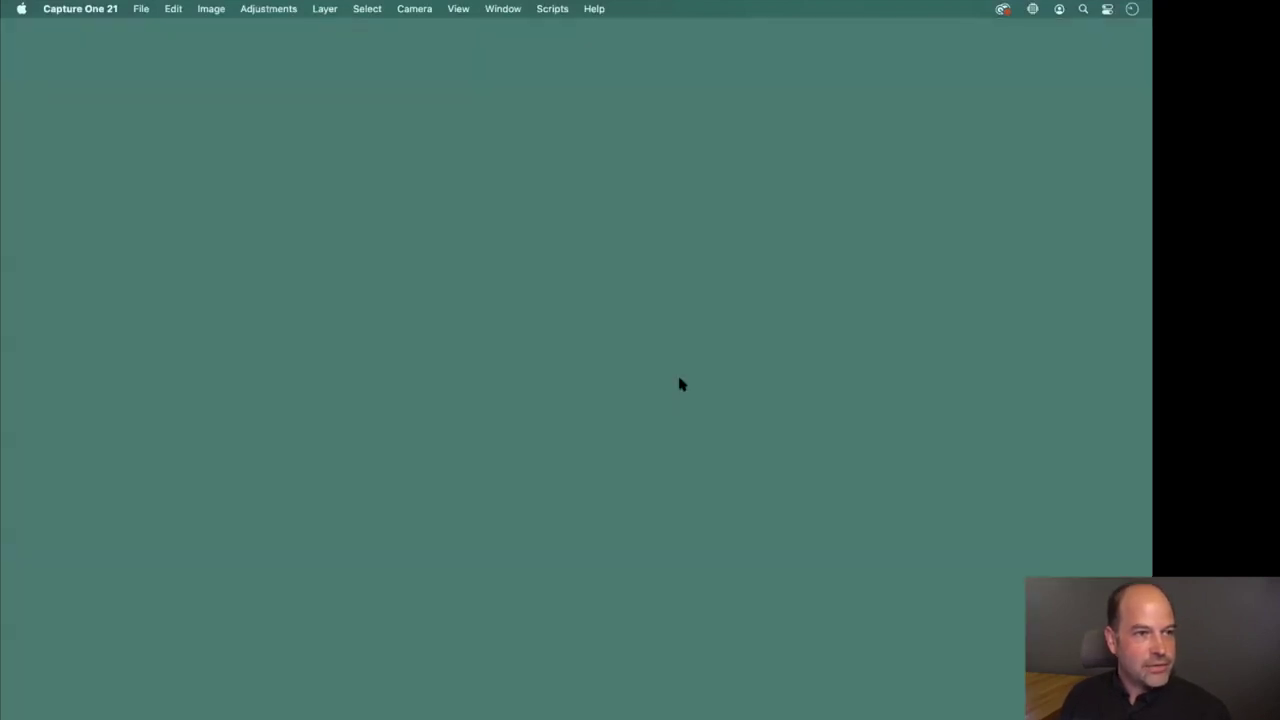
left_click(141, 9)
mouse_move(195, 84)
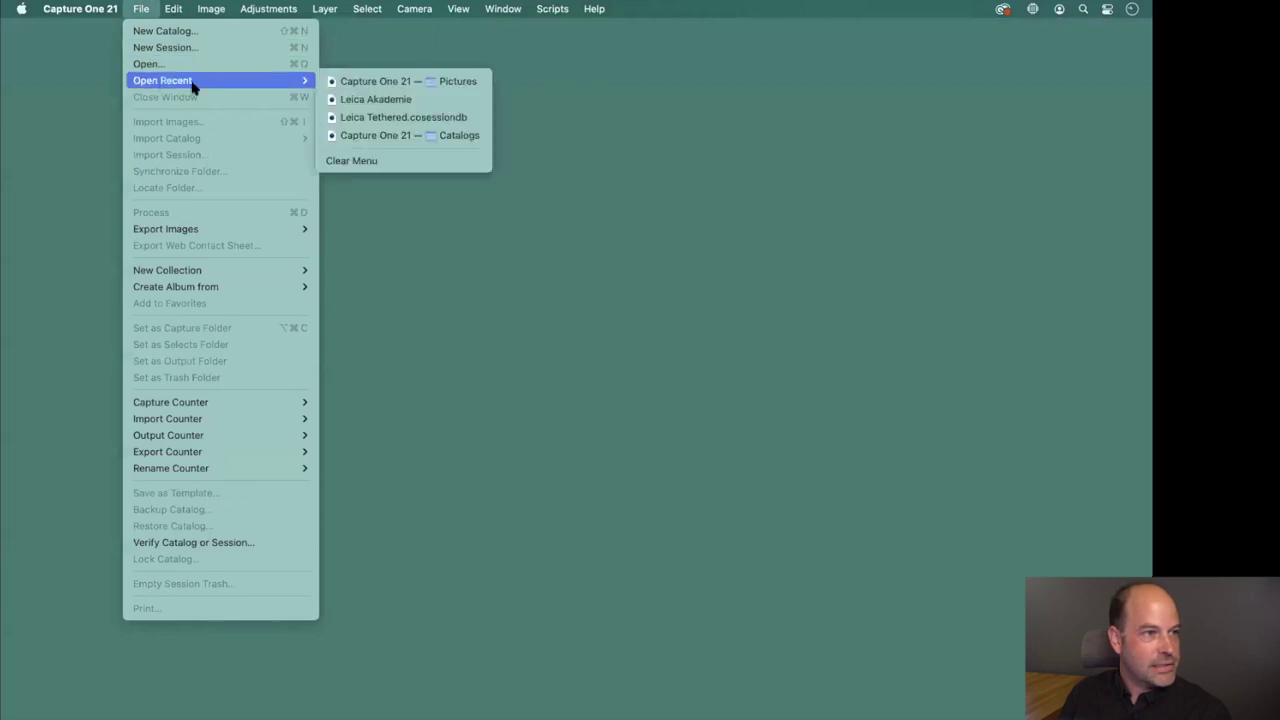
left_click(352, 100)
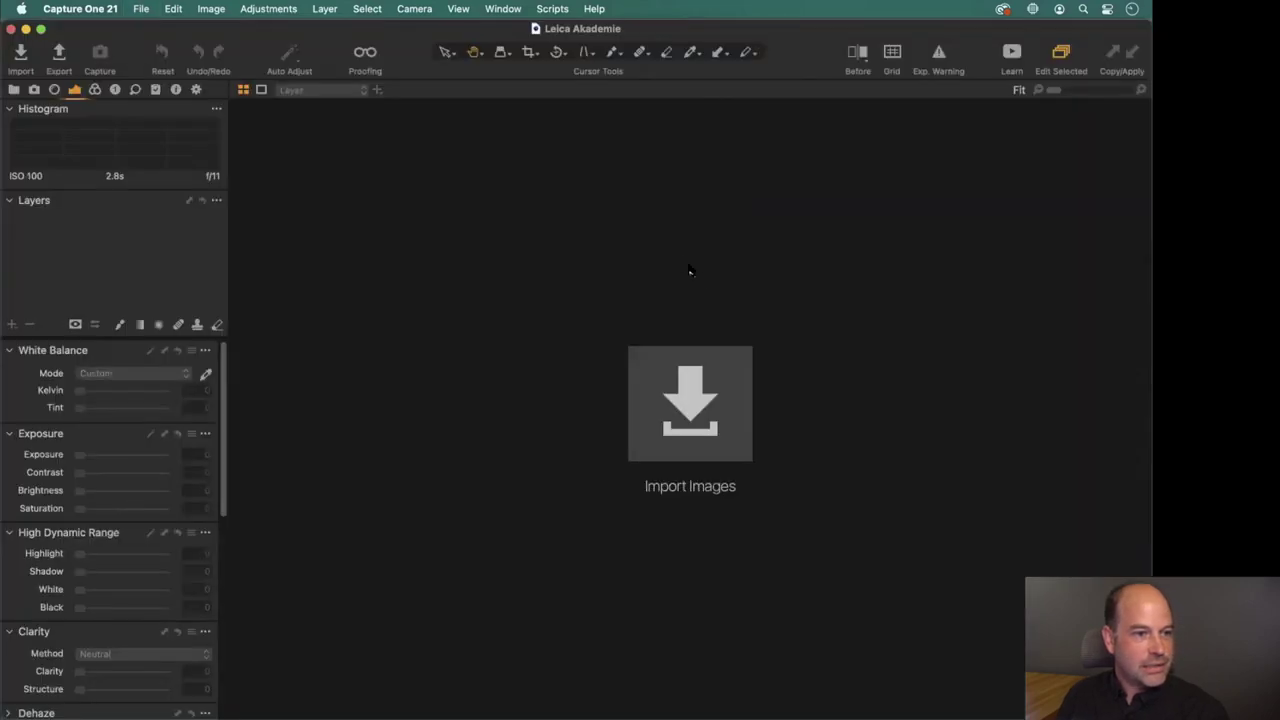
Start an image import into the empty catalog and launch the Mousepose application.
left_click(690, 403)
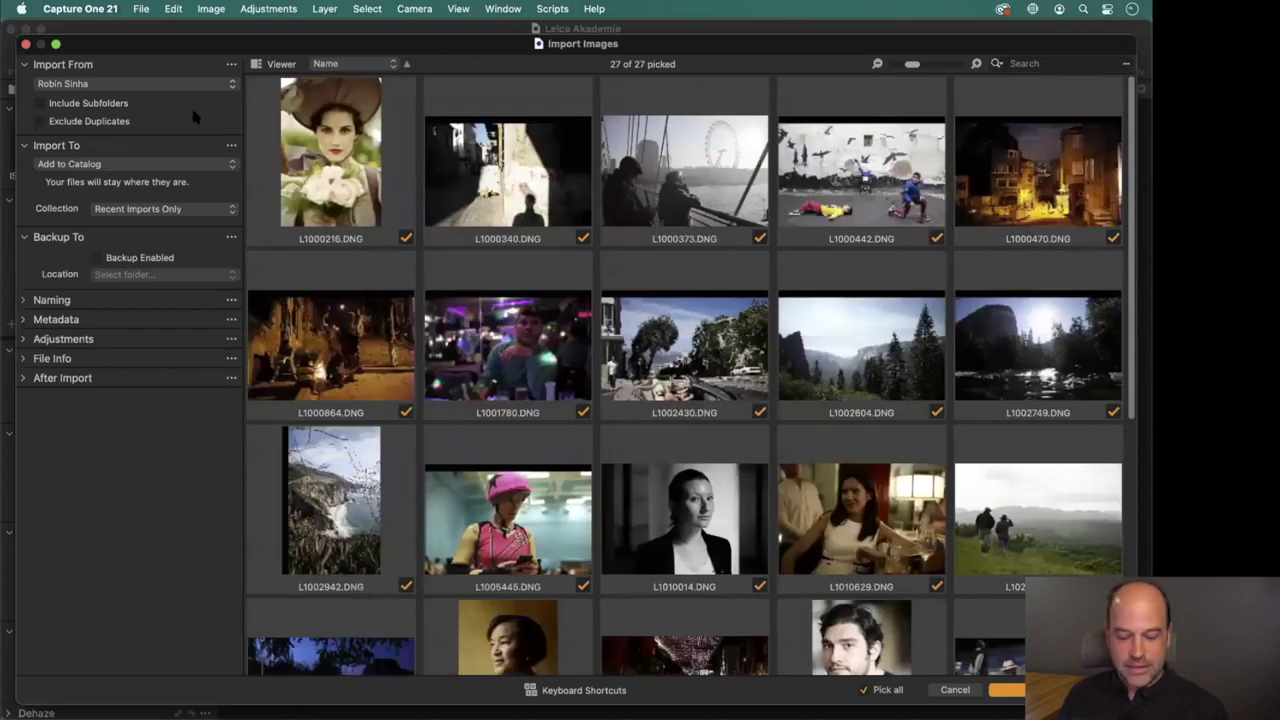
key("super+space")
type("mousepose")
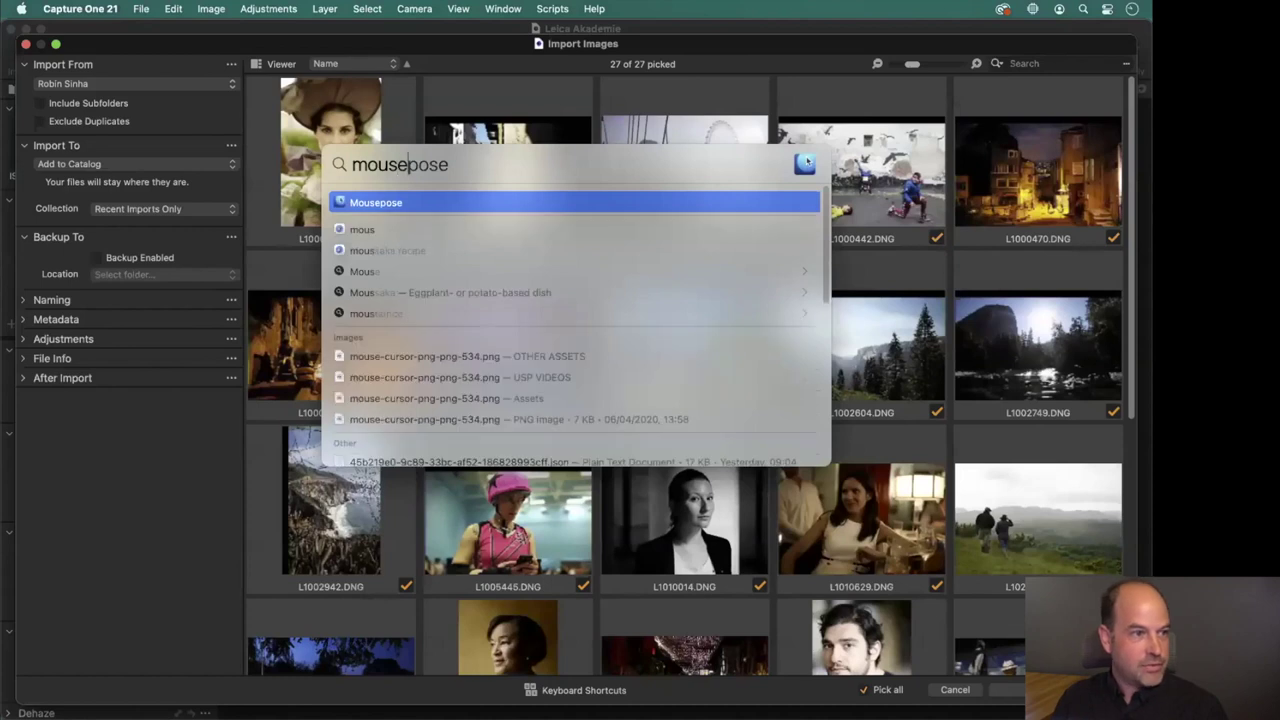
key("Return")
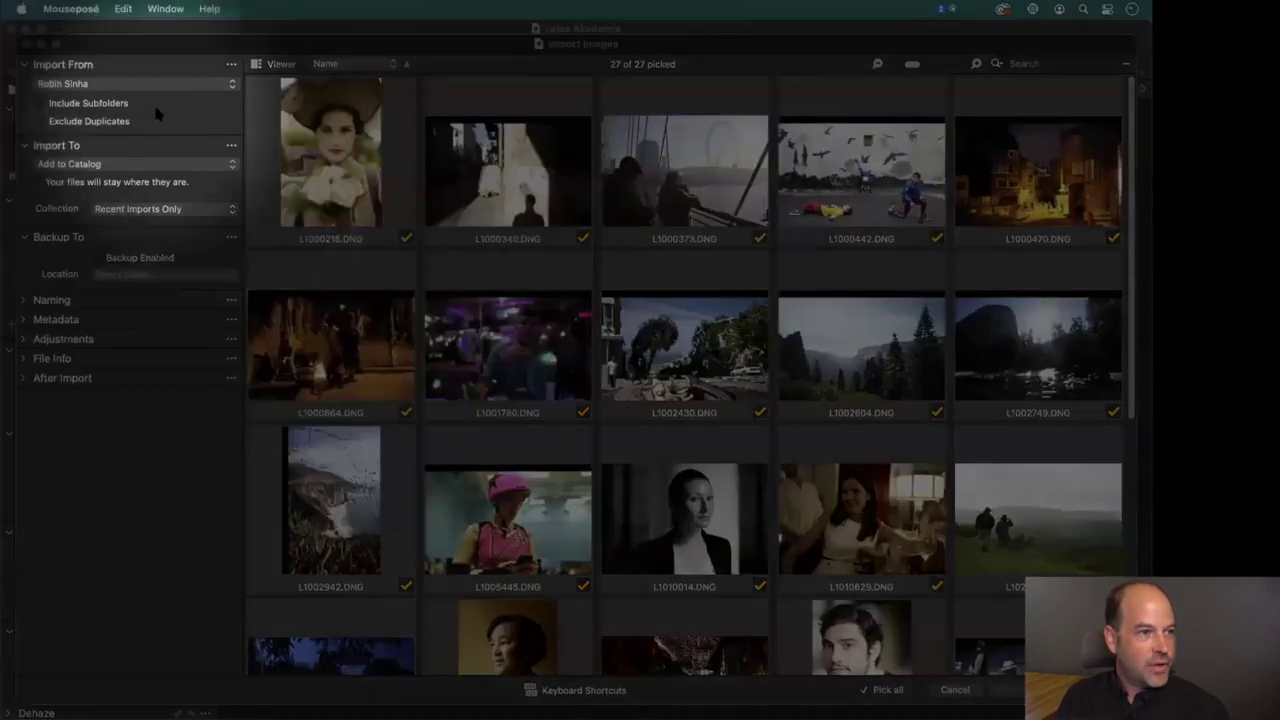
Review the subfolder, destination and naming options and import all picked images with Add to Catalog, without subfolders.
left_click(164, 113)
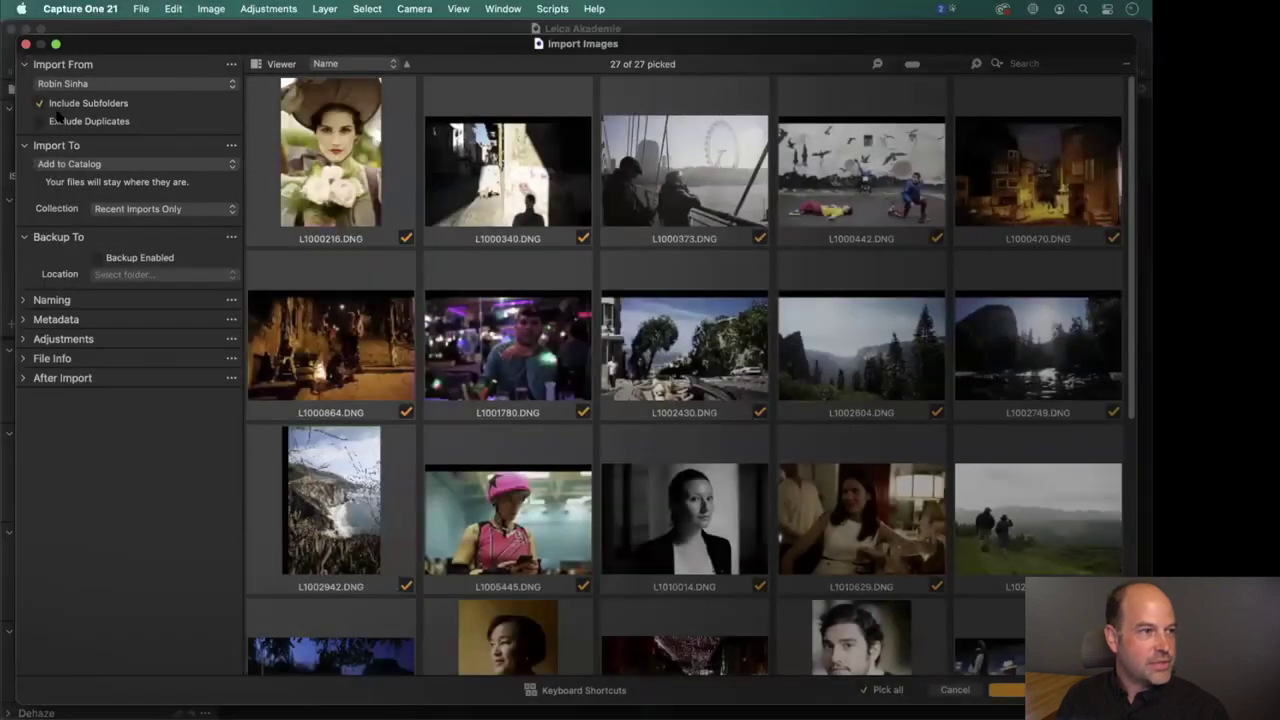
left_click(164, 113)
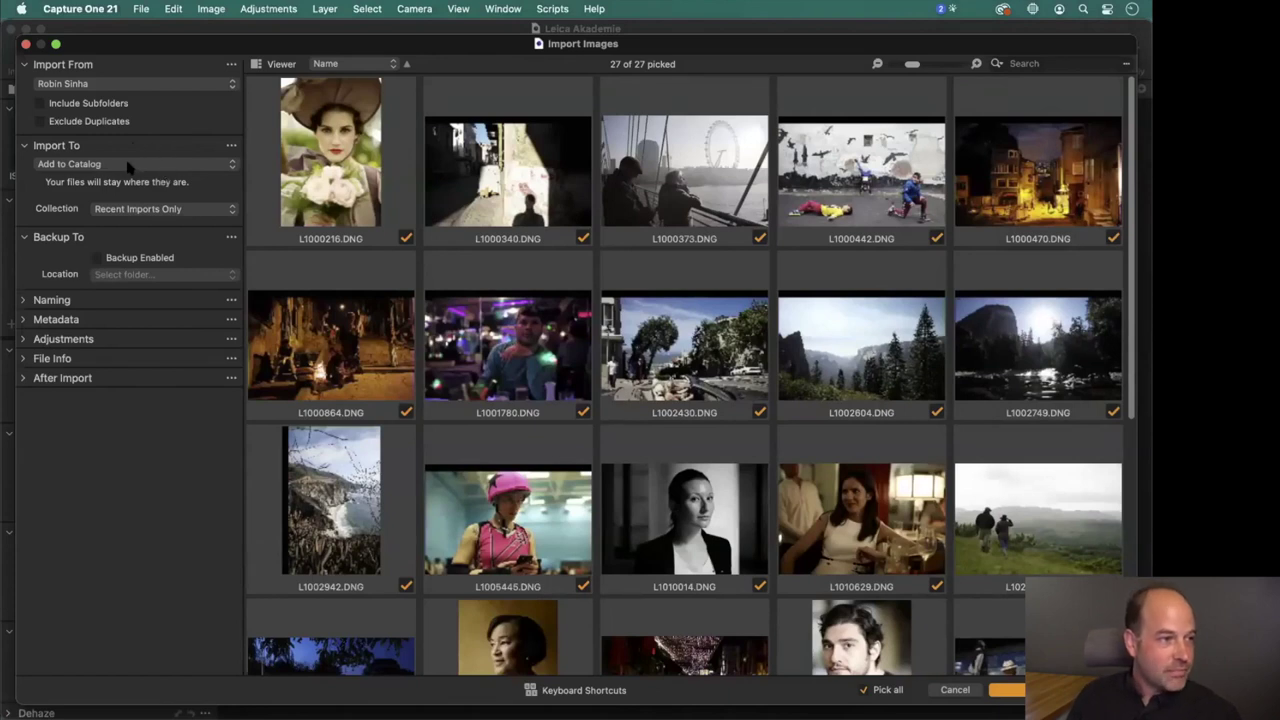
left_click(176, 166)
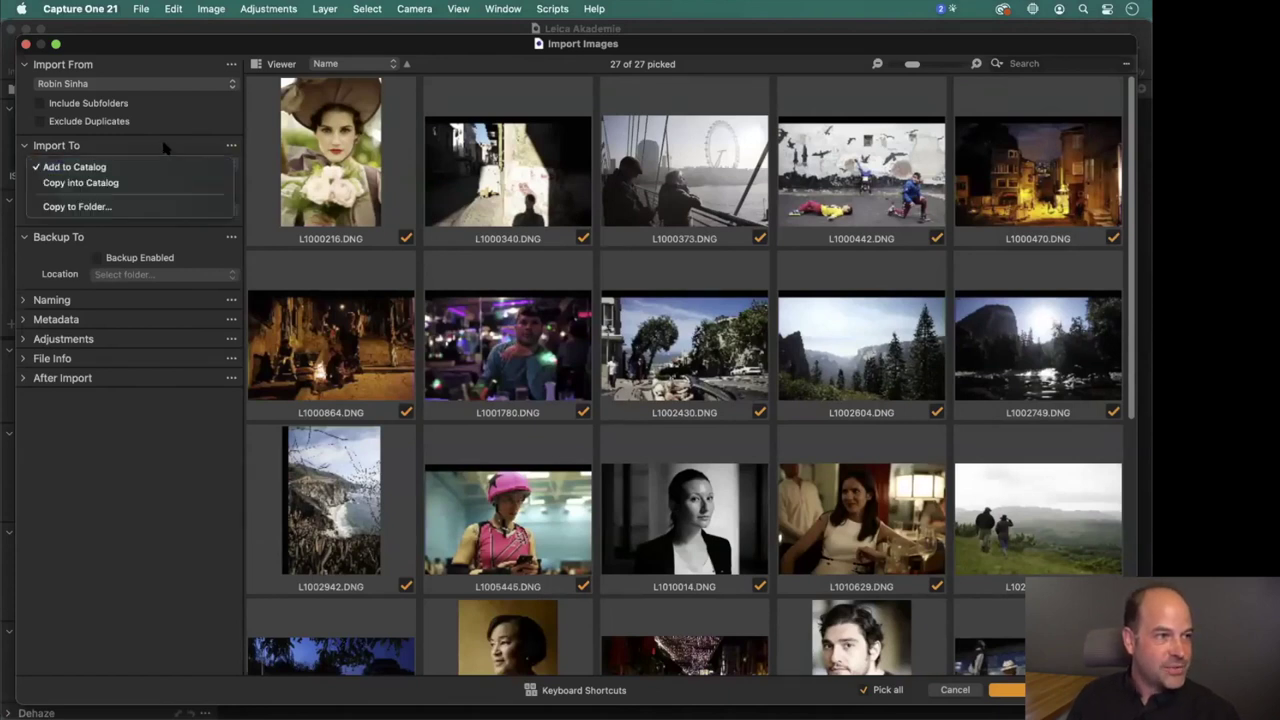
left_click(163, 144)
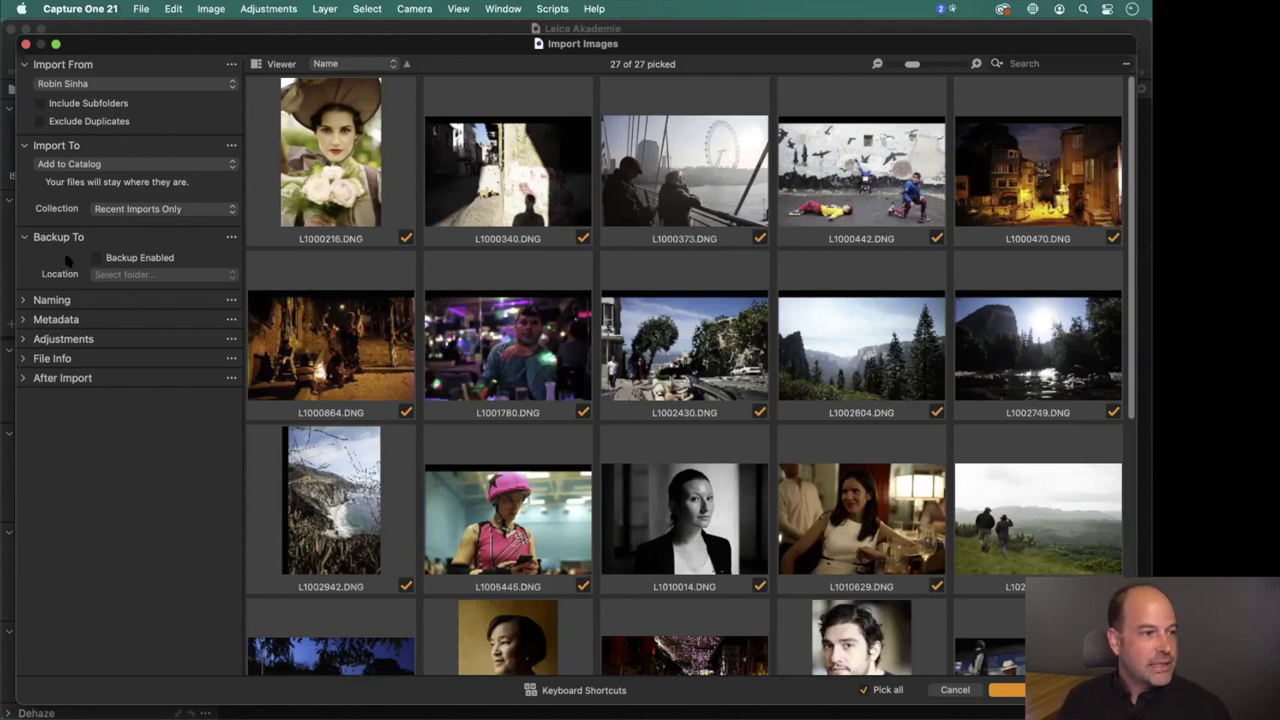
left_click(24, 300)
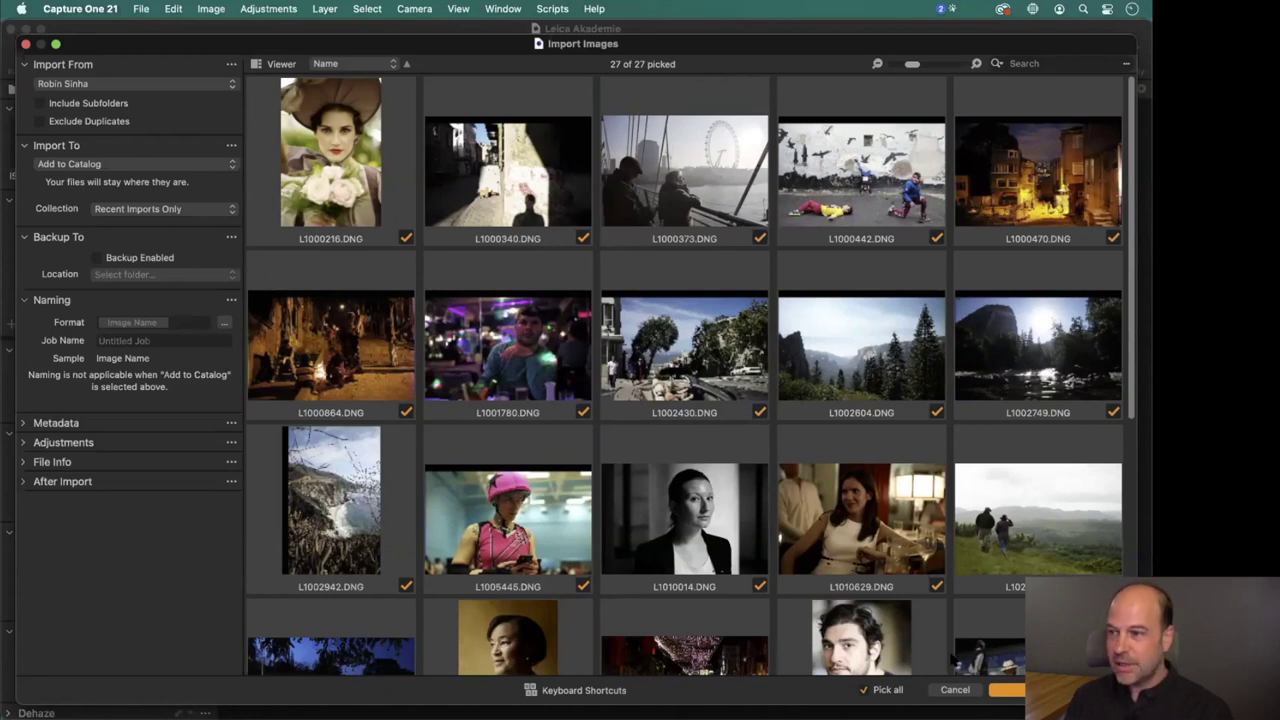
left_click(955, 689)
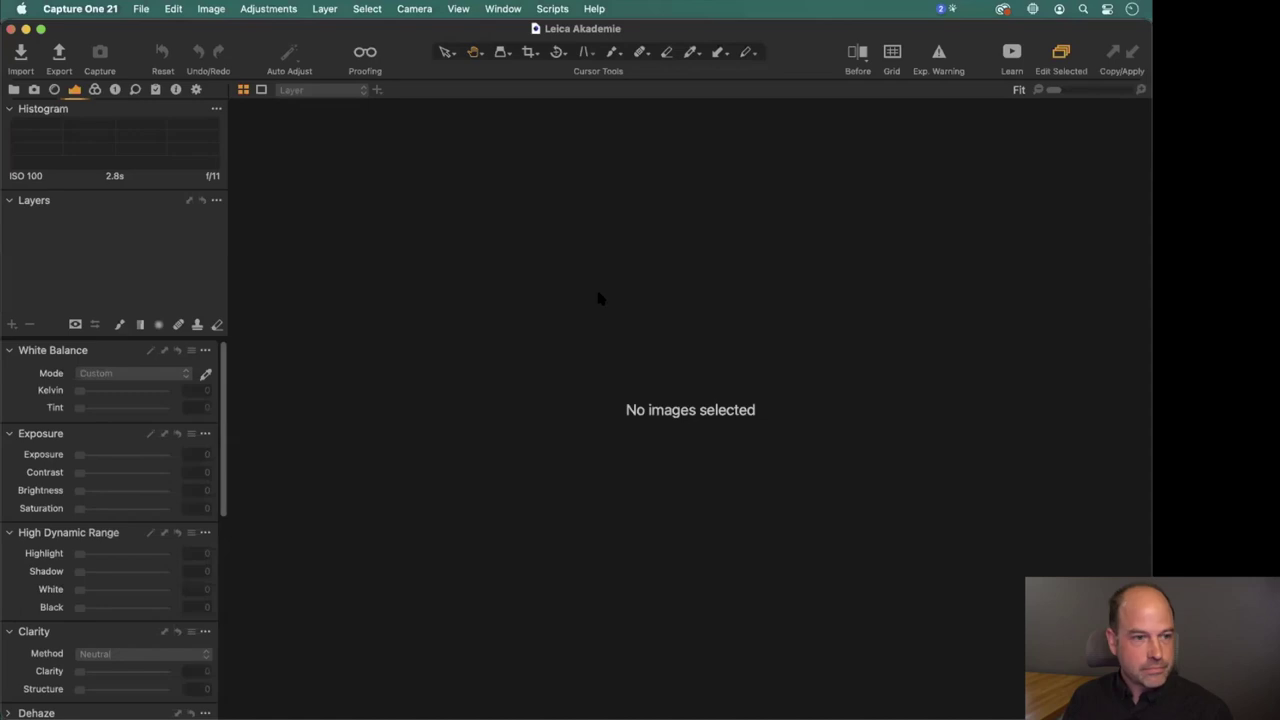
Show the imported images as thumbnails and enlarge L1000340.DNG.
key("super+shift+v")
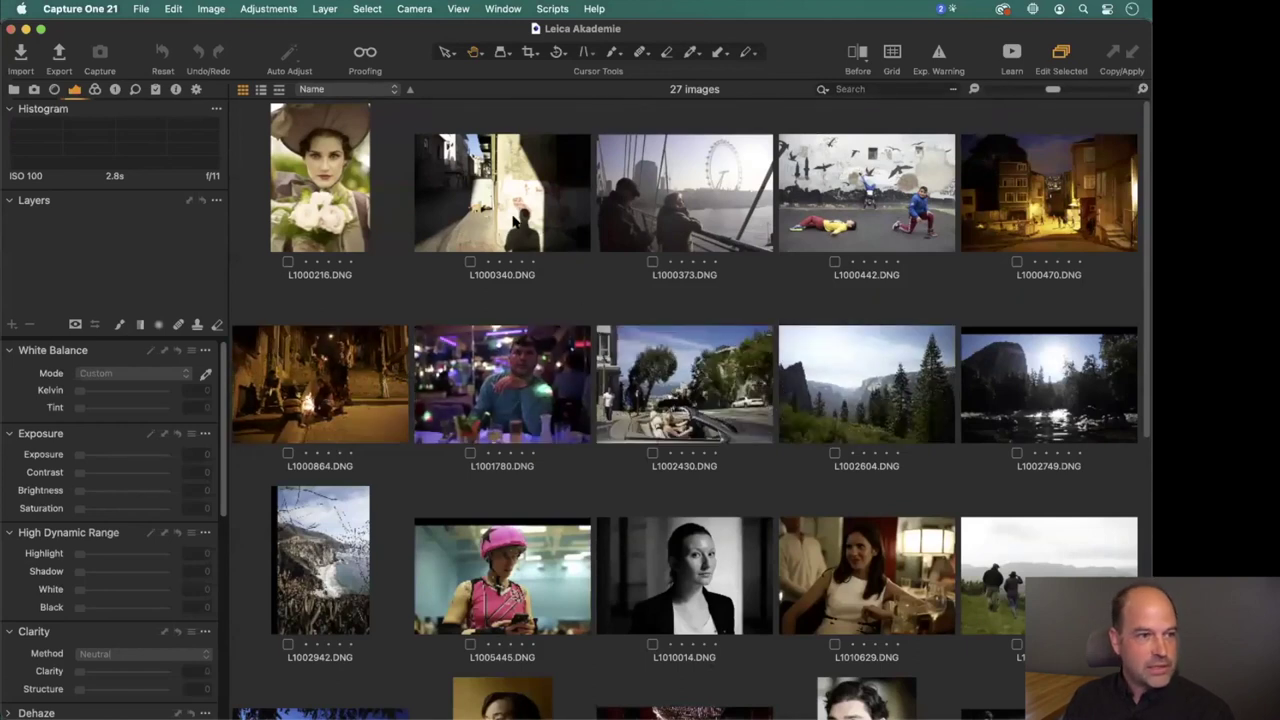
double_click(543, 277)
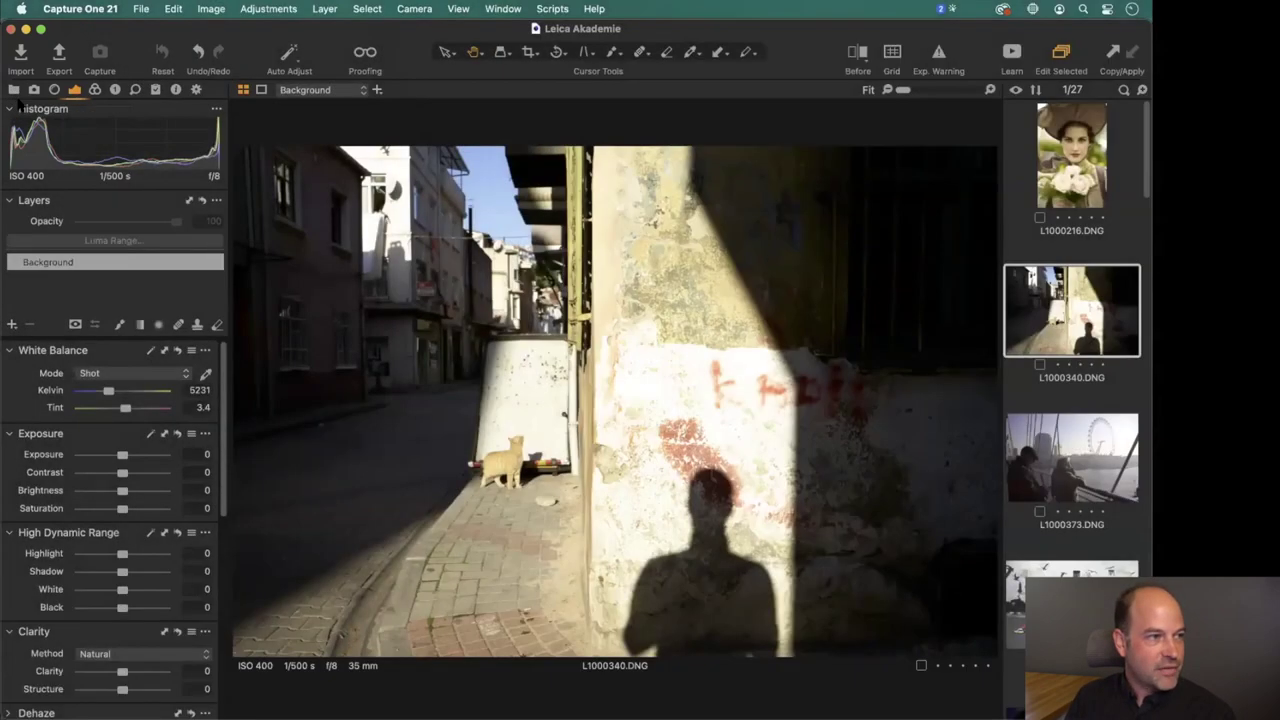
Collapse the library filters and expand the Traveler SSD folder through Capture One Demo Catalog to Demonstration Images.
left_click(14, 90)
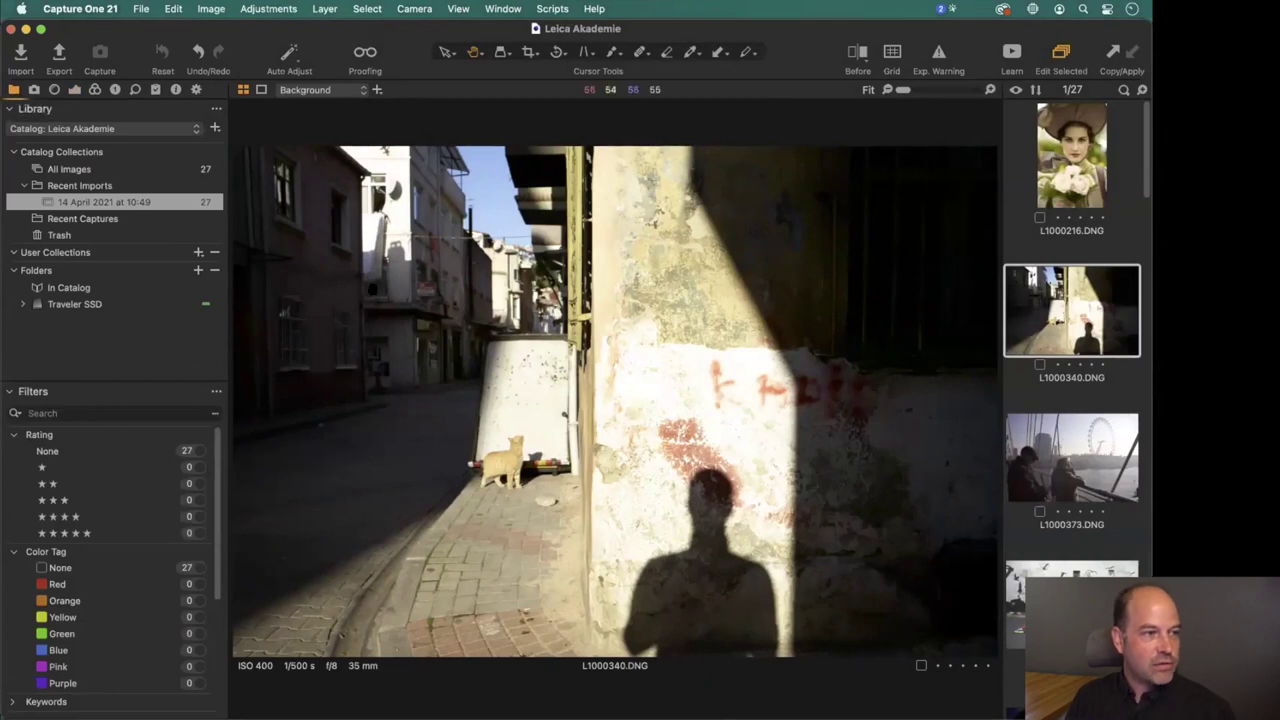
left_click(9, 392)
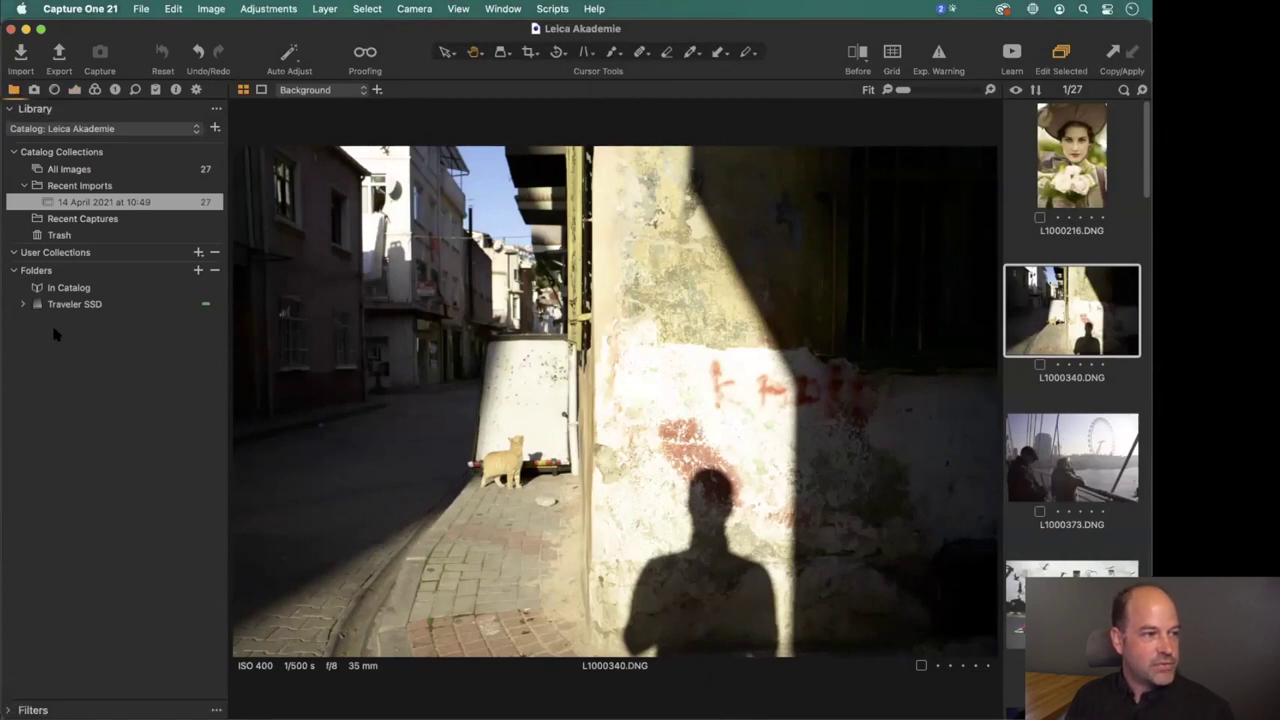
left_click(23, 304)
left_click(35, 321)
left_click(45, 337)
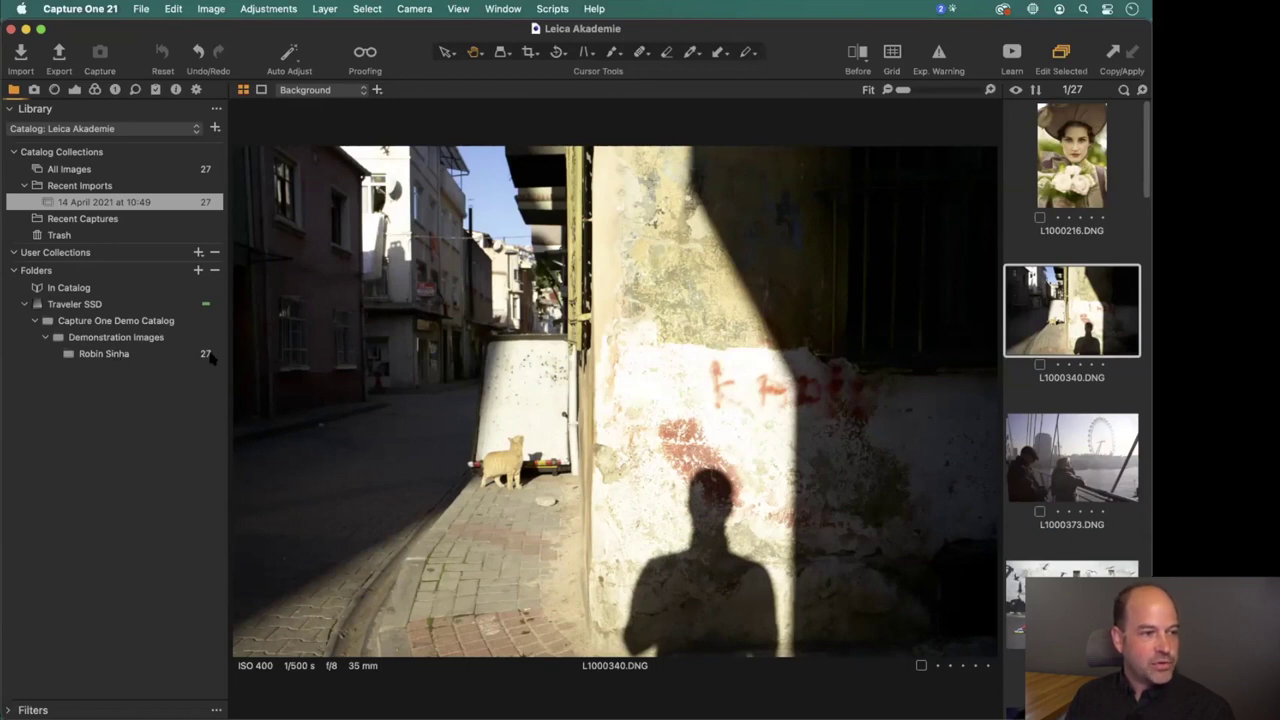
Display the imported photographer's folder and review the kinds of user collection that can be added.
left_click(104, 354)
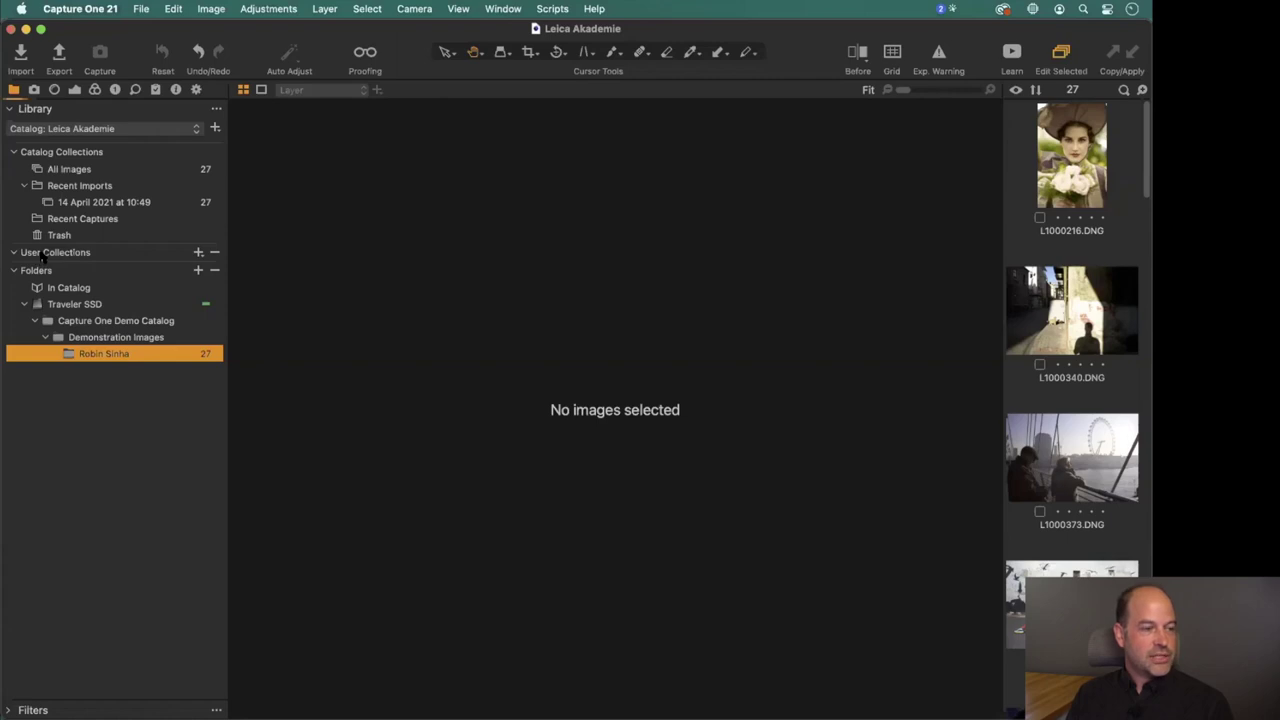
left_click(198, 253)
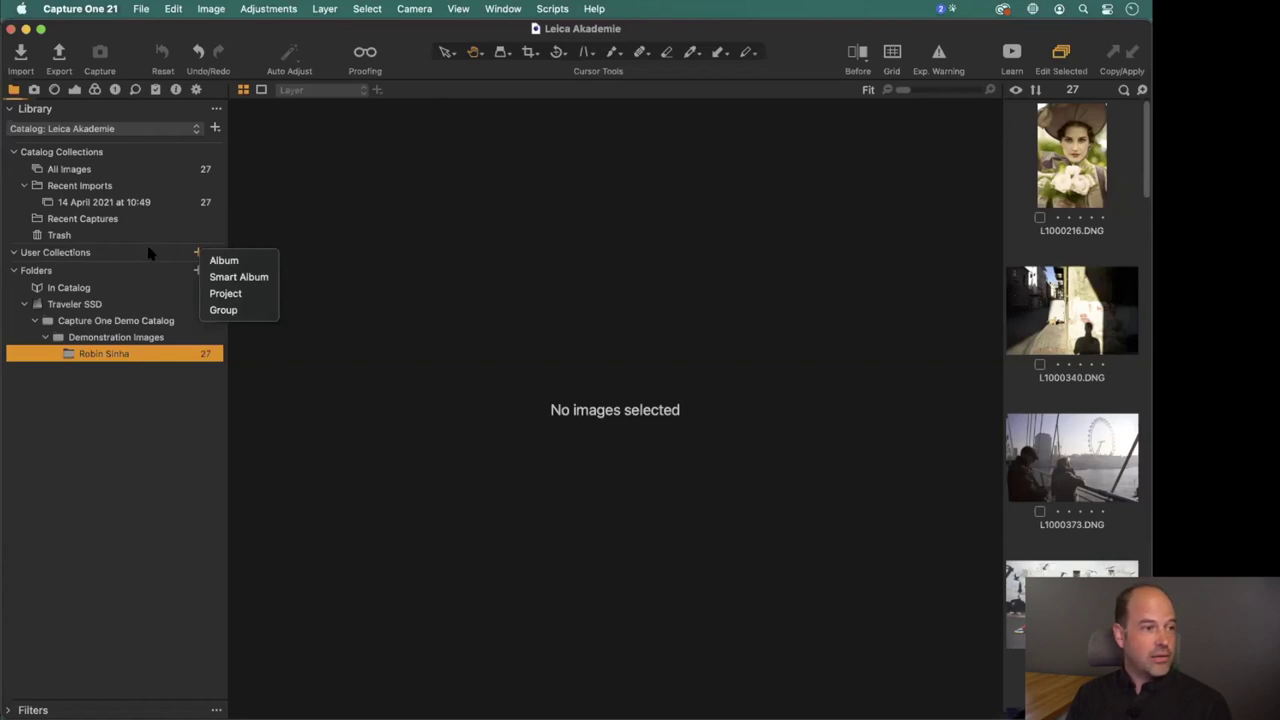
left_click(99, 378)
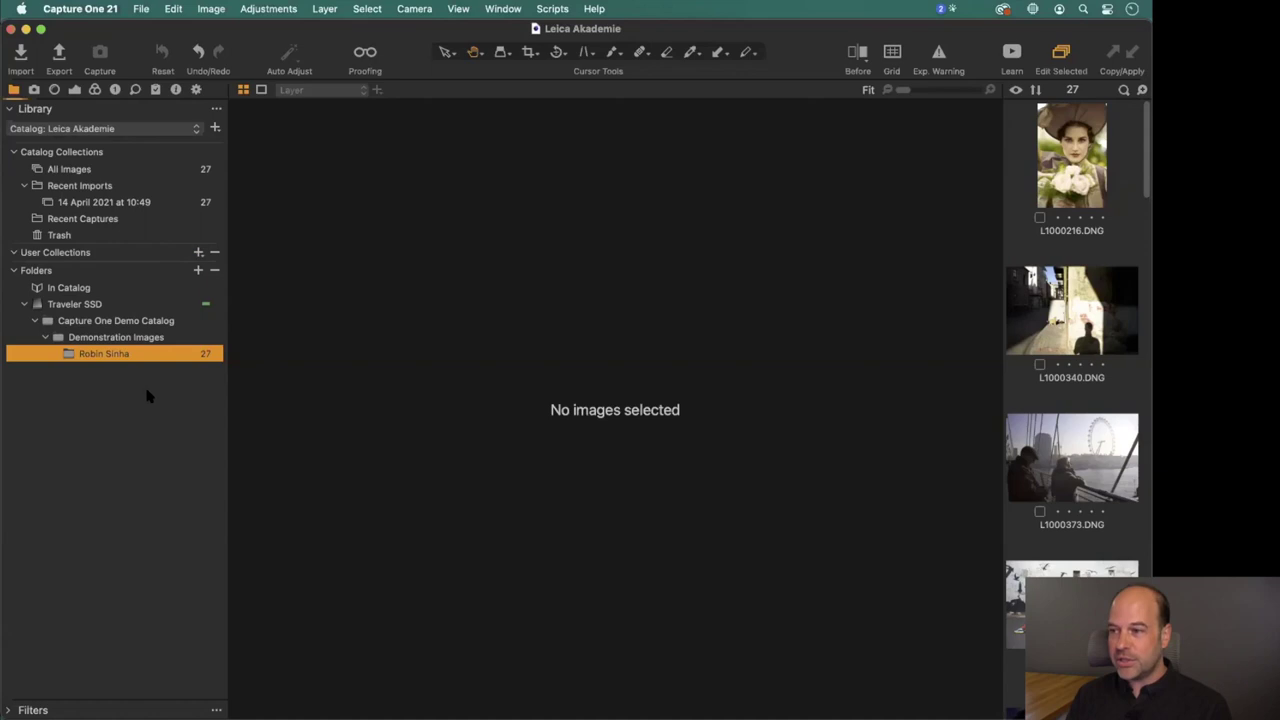
Start another image import and browse the source folders under Demonstration Images to a photographer's folder of NYC JPG files.
left_click(21, 56)
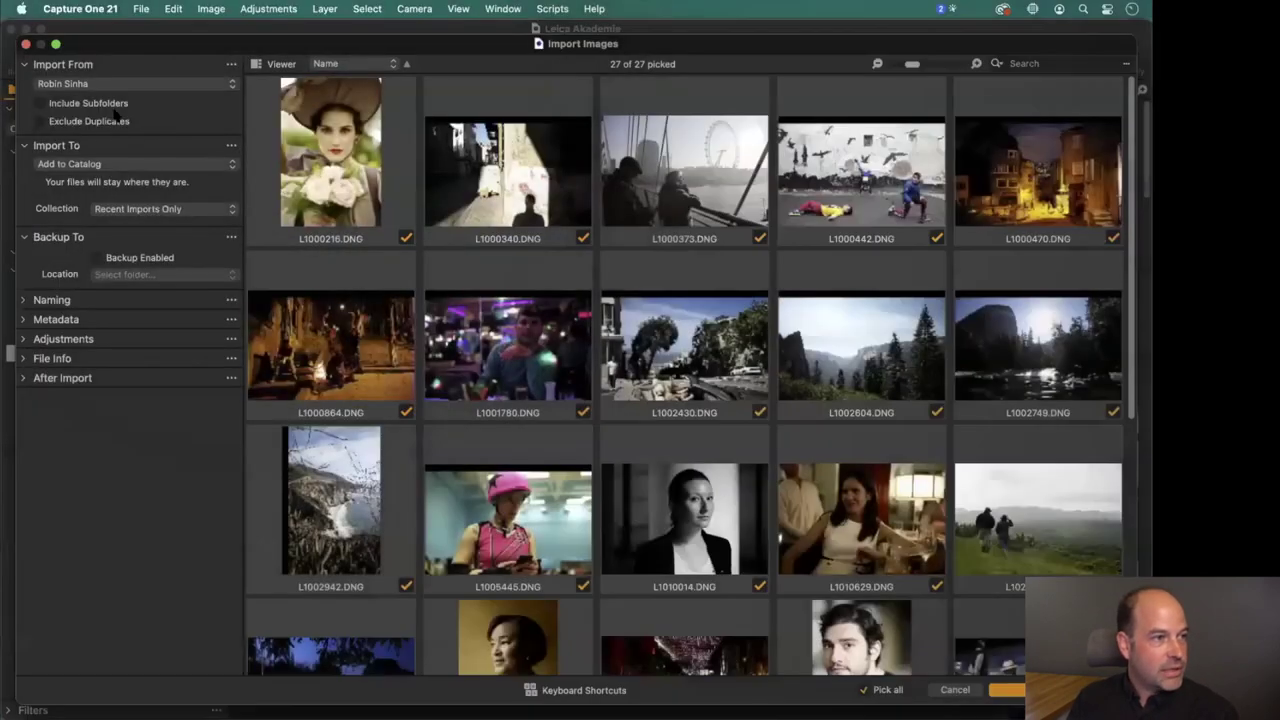
left_click(116, 84)
left_click(116, 112)
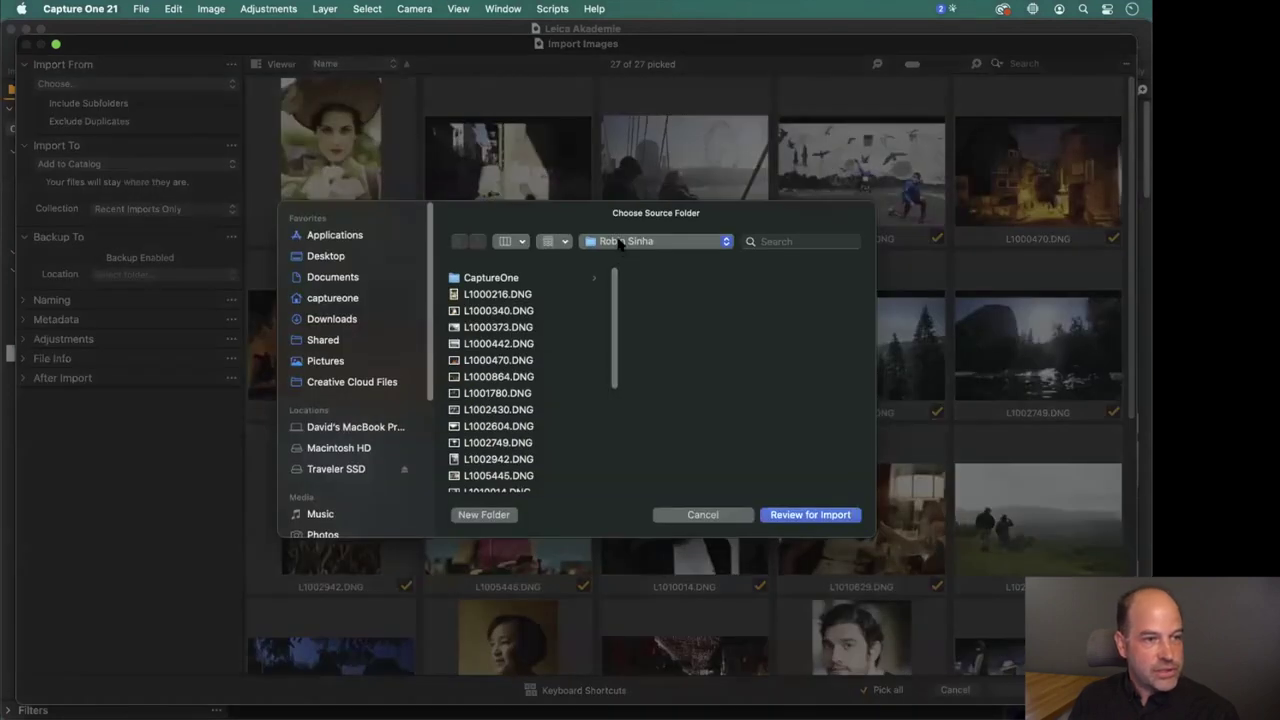
left_click(655, 241)
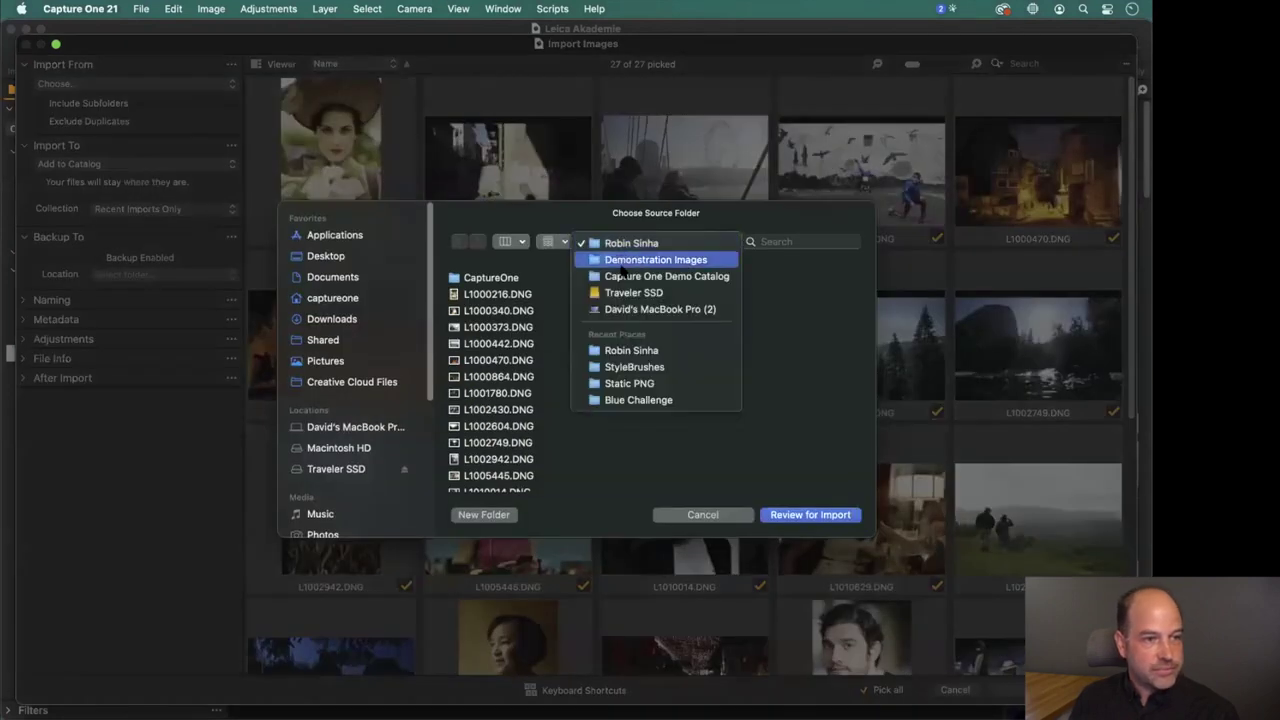
left_click(640, 257)
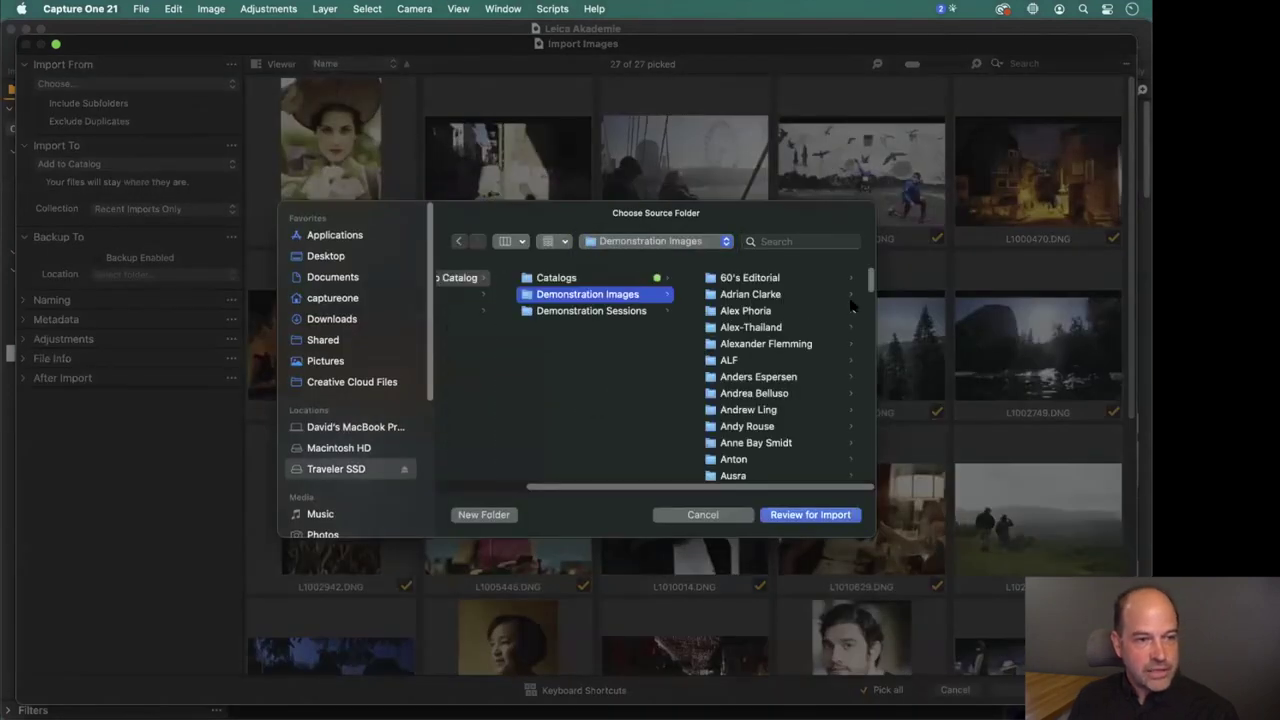
left_click_drag(870, 282, 885, 418)
left_click(768, 384)
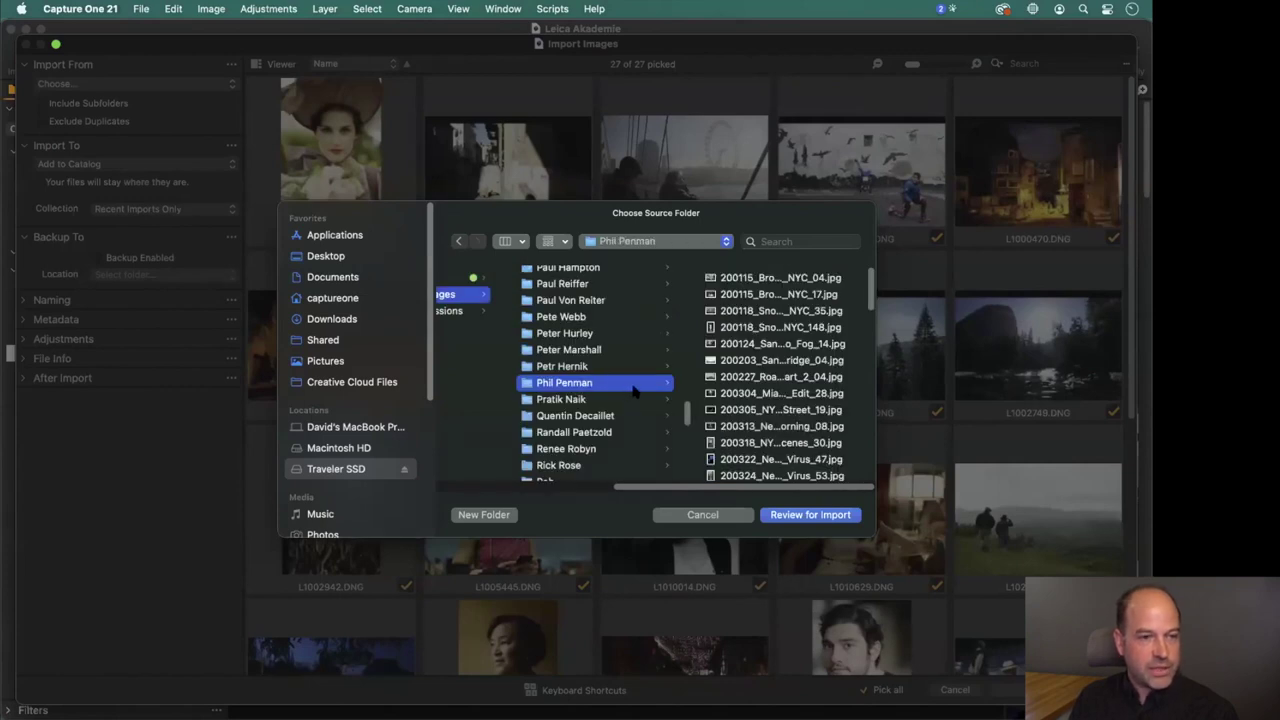
Try to choose several neighbouring photographers' folders under Demonstration Images together as the import source.
left_click(566, 336)
left_click(575, 352)
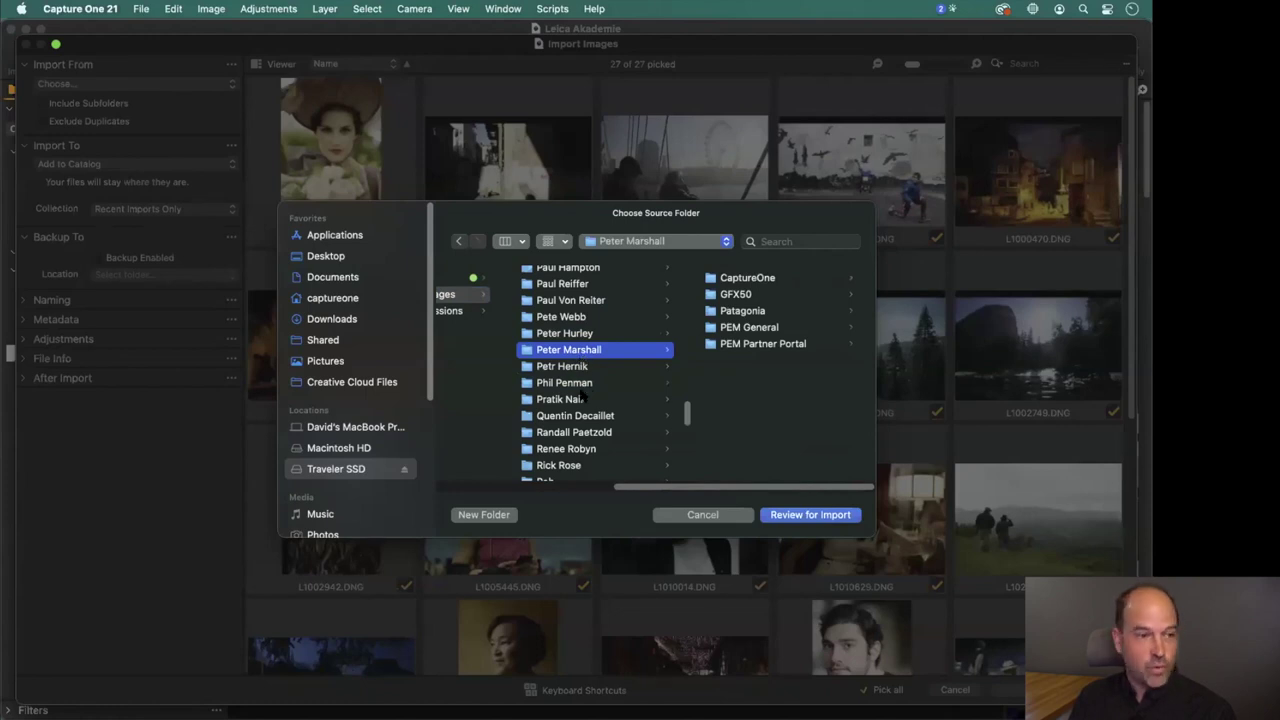
left_click(585, 385, "shift")
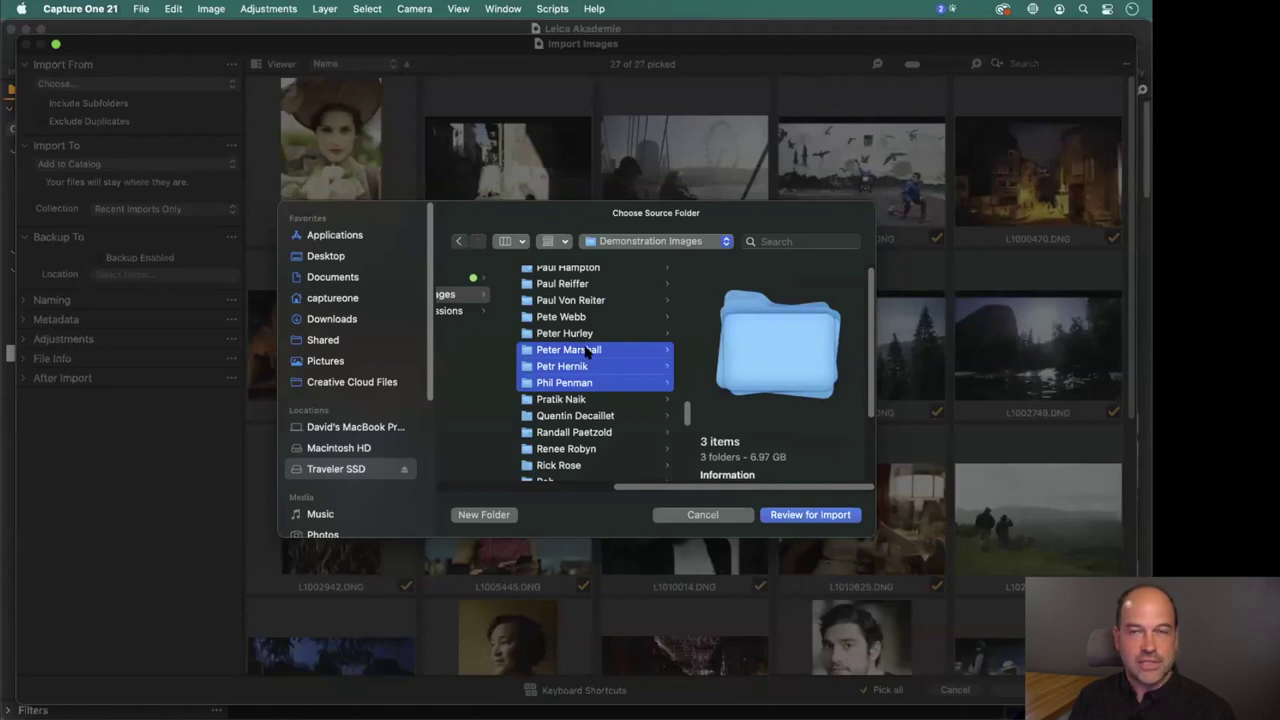
left_click(577, 402, "shift")
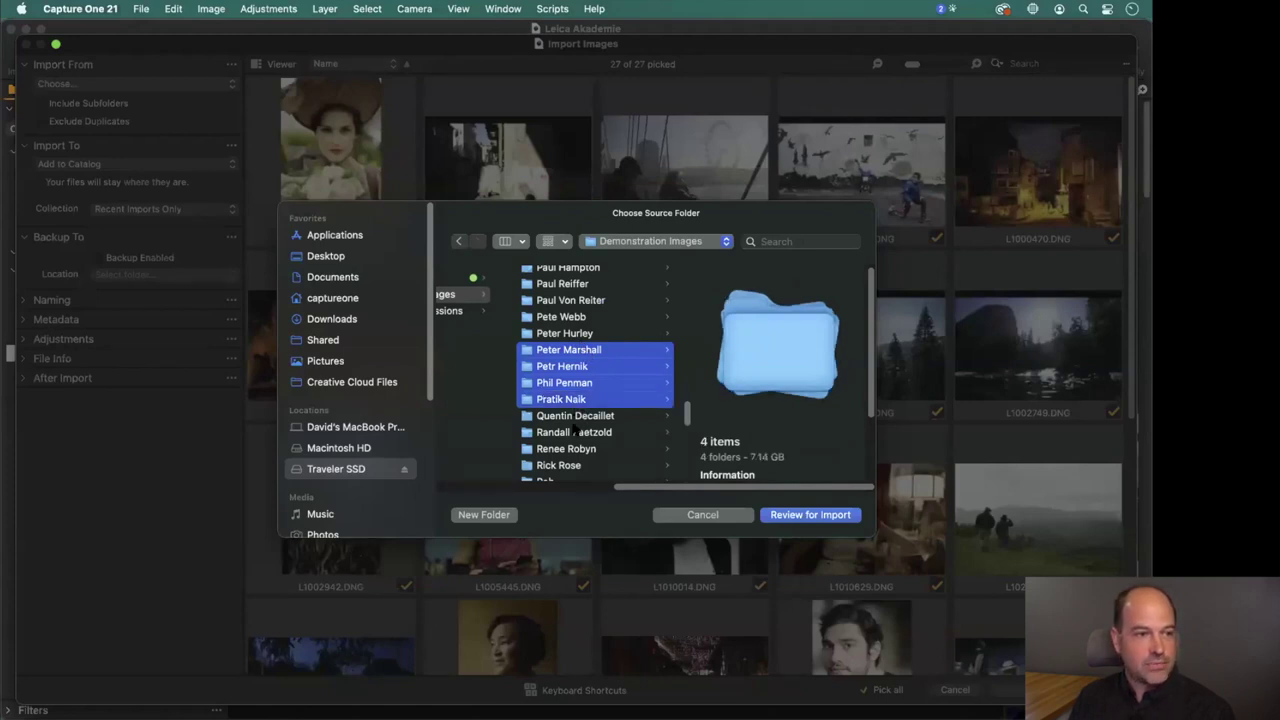
left_click(577, 432, "shift")
key("Return")
Choose one photographer's folder of NYC JPG files under Demonstration Images as the import source and review its images.
left_click(110, 85)
left_click(108, 110)
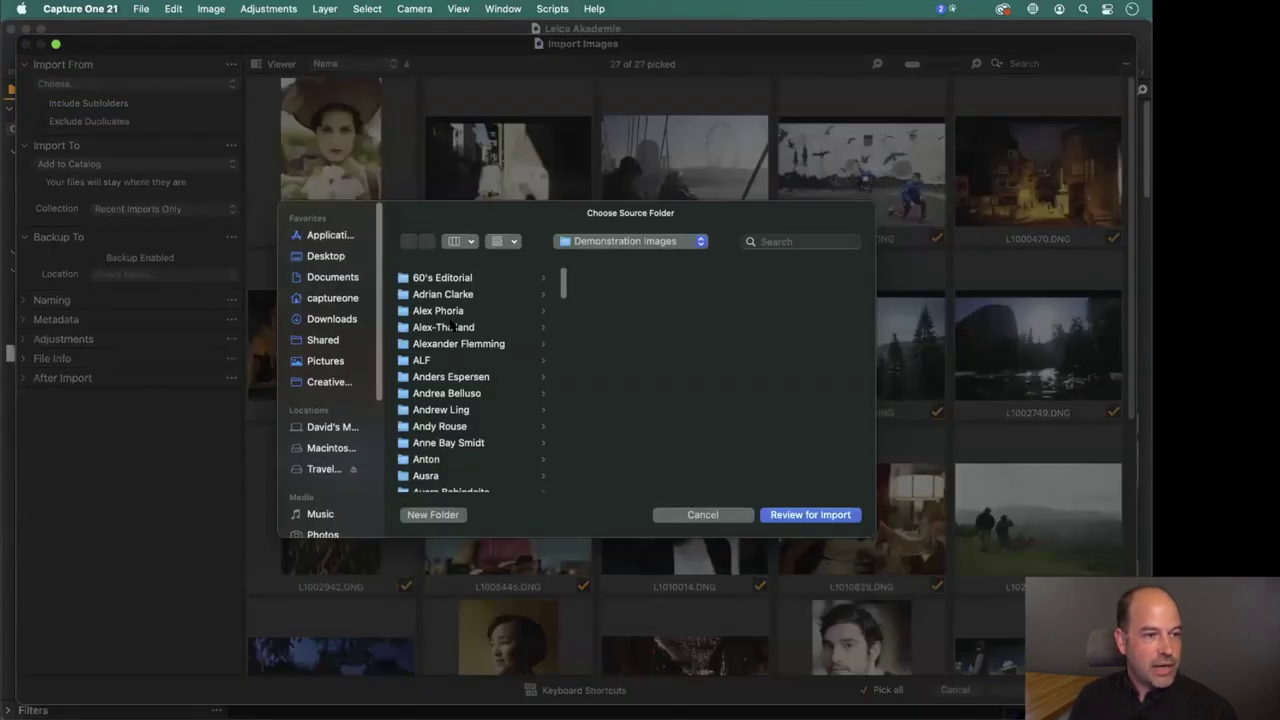
left_click_drag(563, 287, 575, 419)
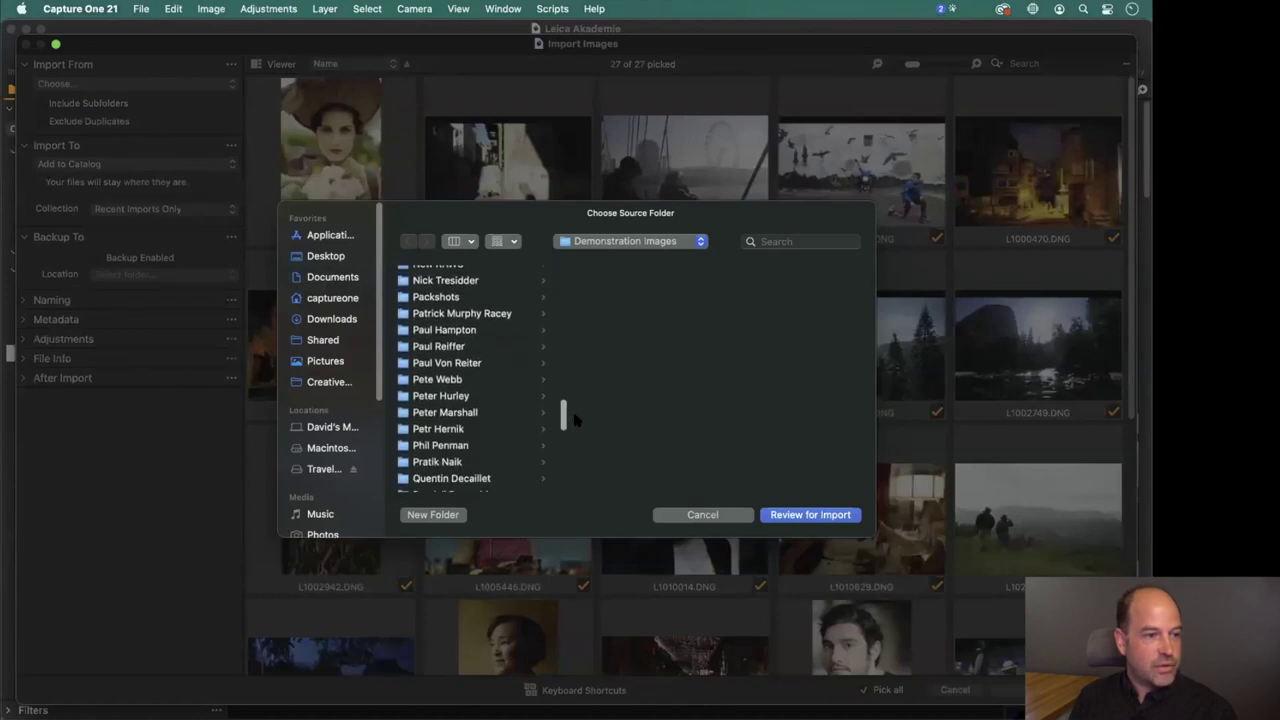
left_click(465, 445)
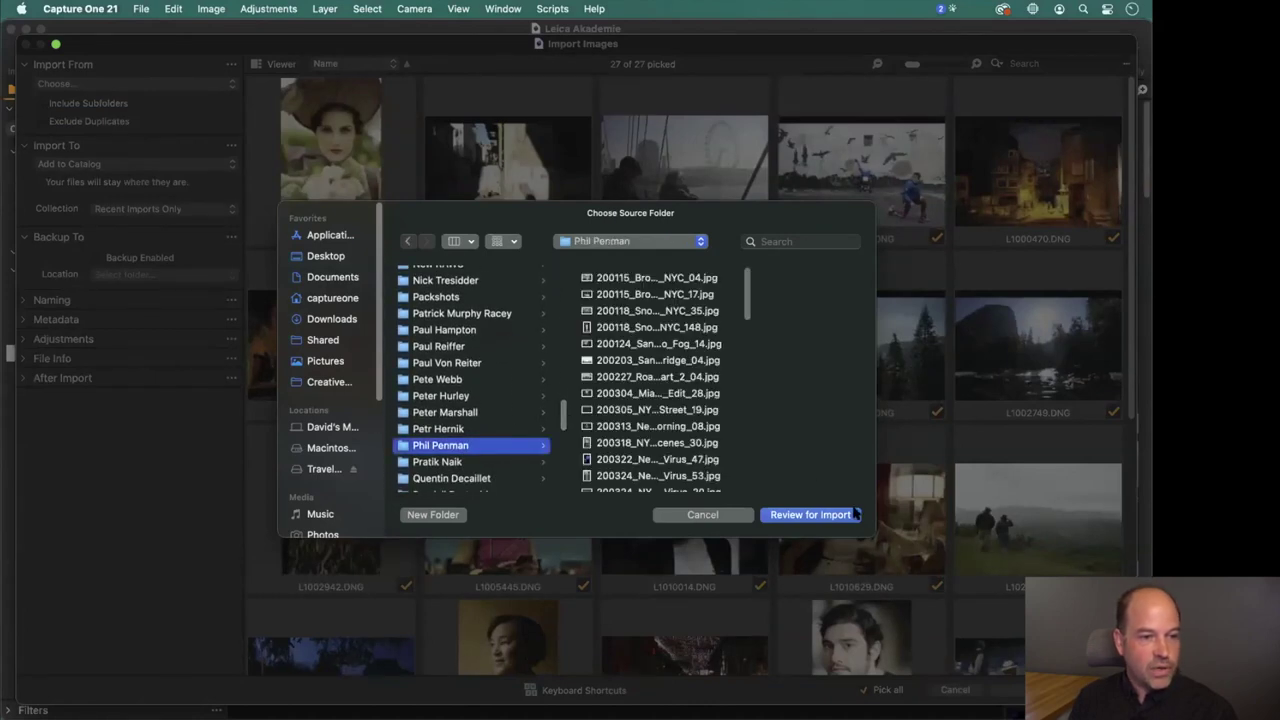
left_click(810, 515)
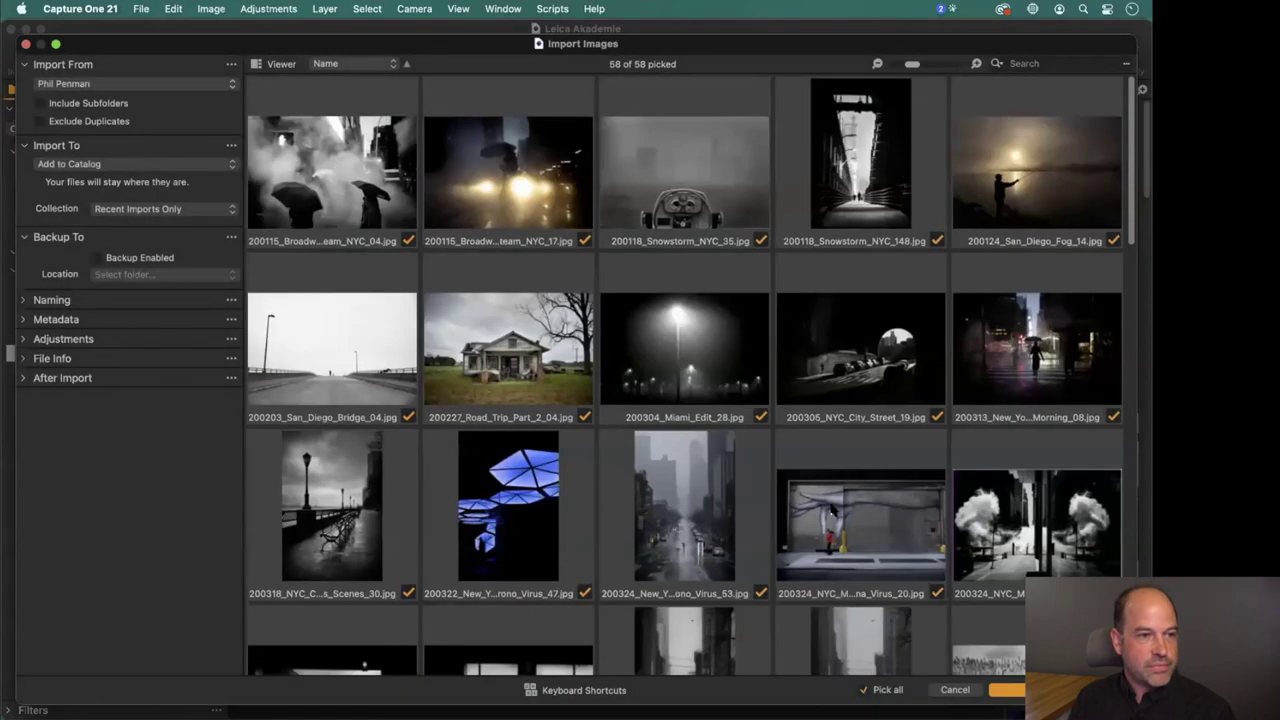
scroll(583, 340, "down", 5)
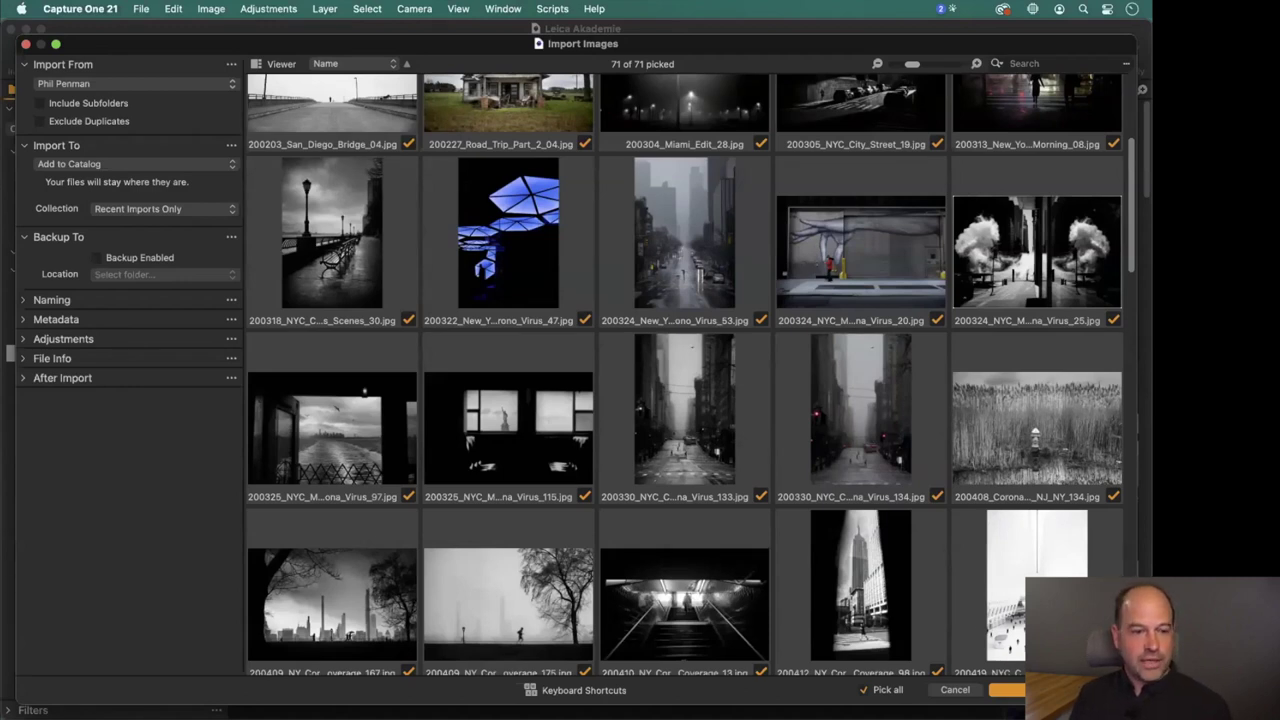
Review the import destination choices, keep Add to Catalog, and import all picked images.
left_click(157, 166)
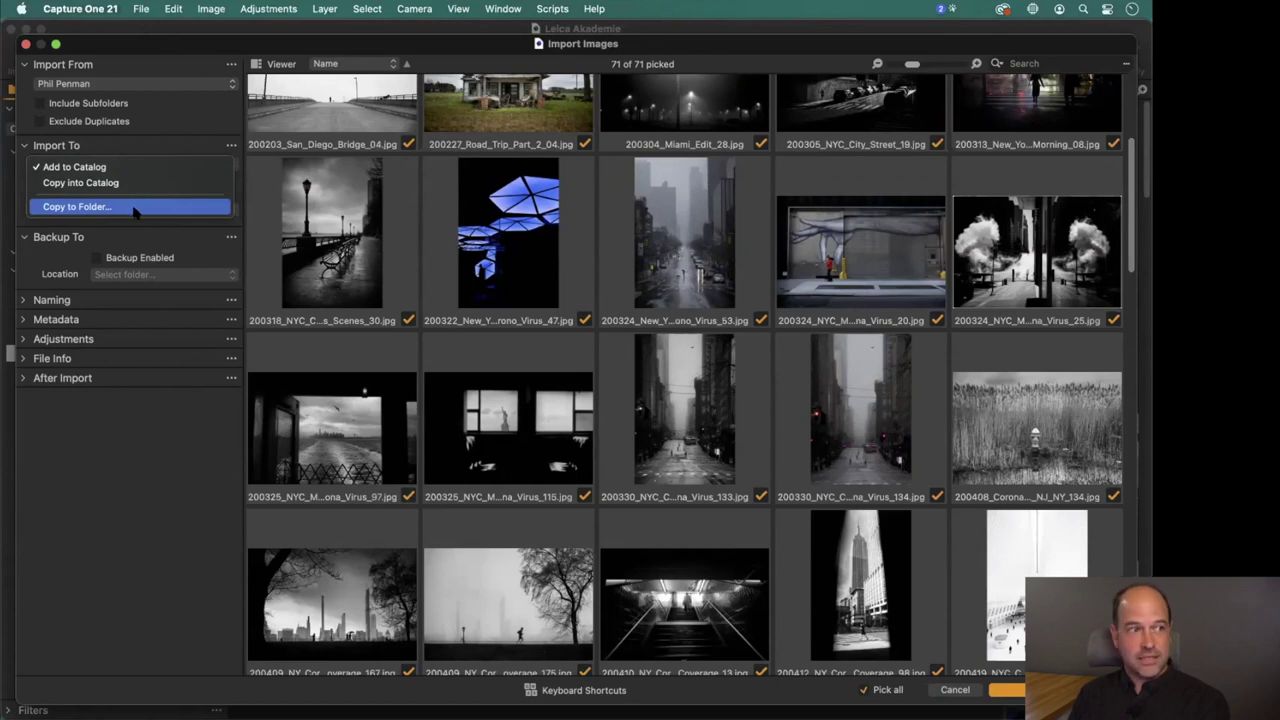
left_click(155, 143)
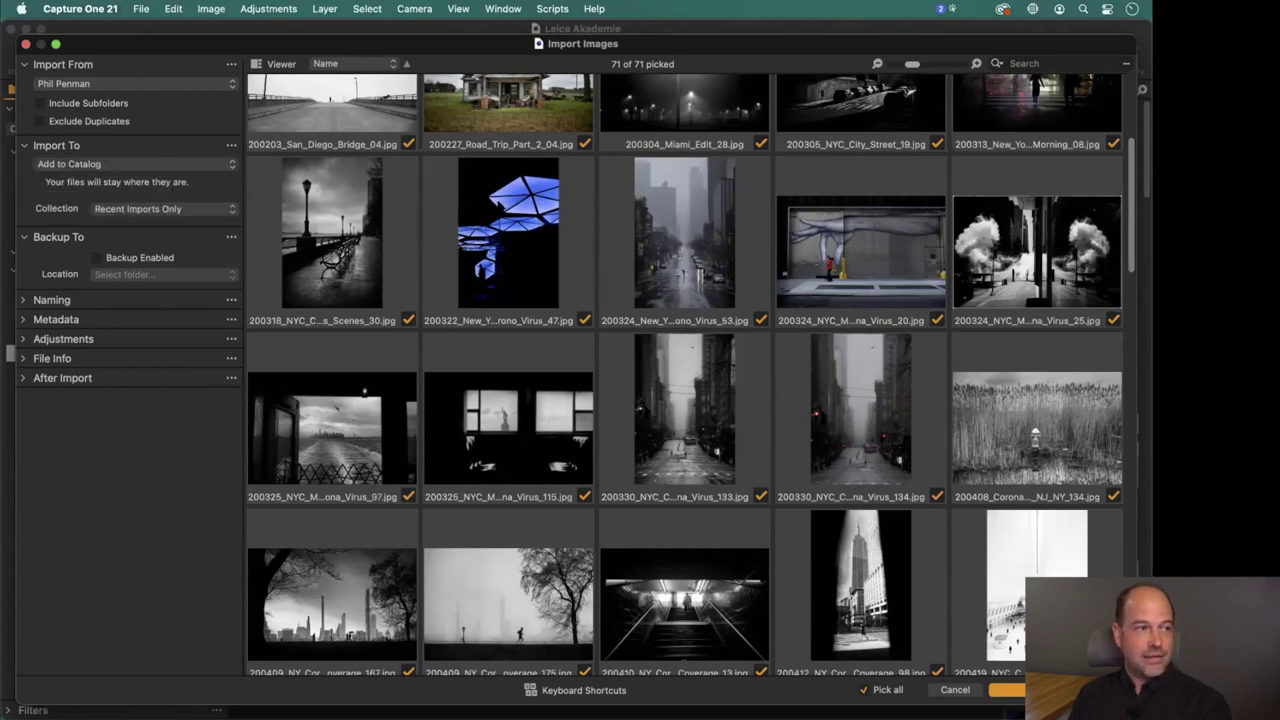
left_click(1005, 690)
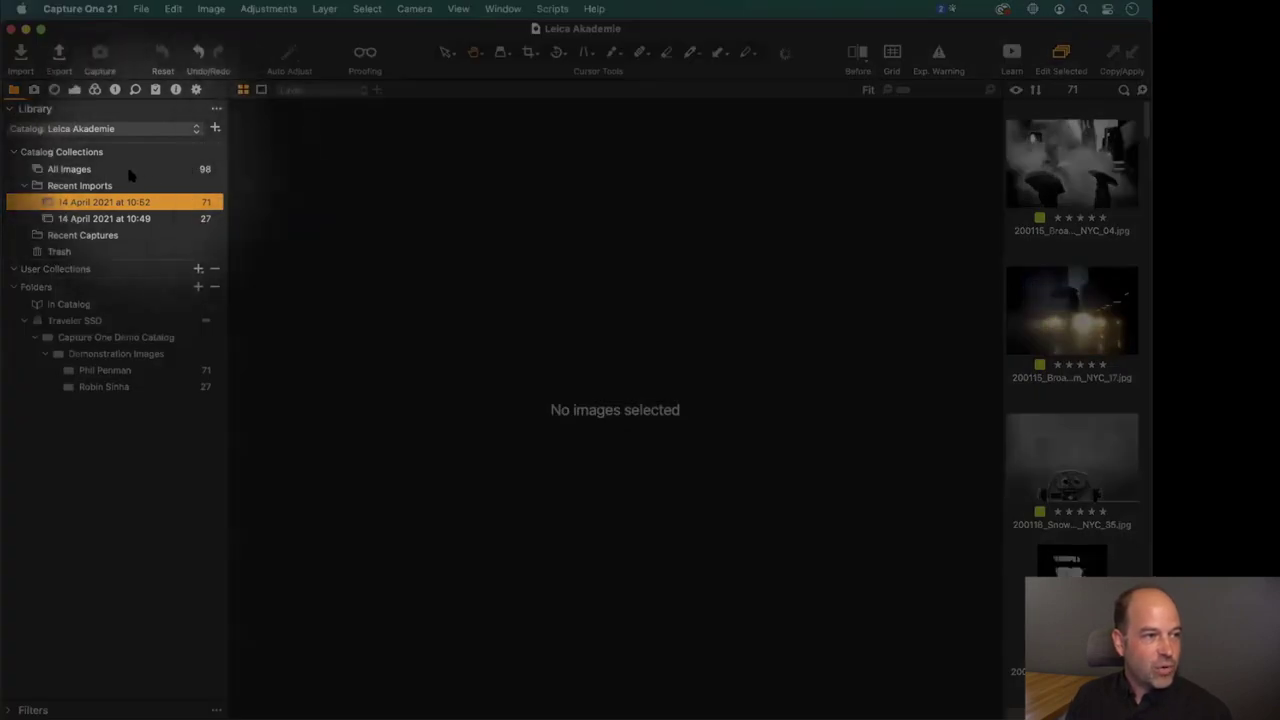
Display All Images, then view each of the two imported photographers' folders under Demonstration Images.
left_click(130, 170)
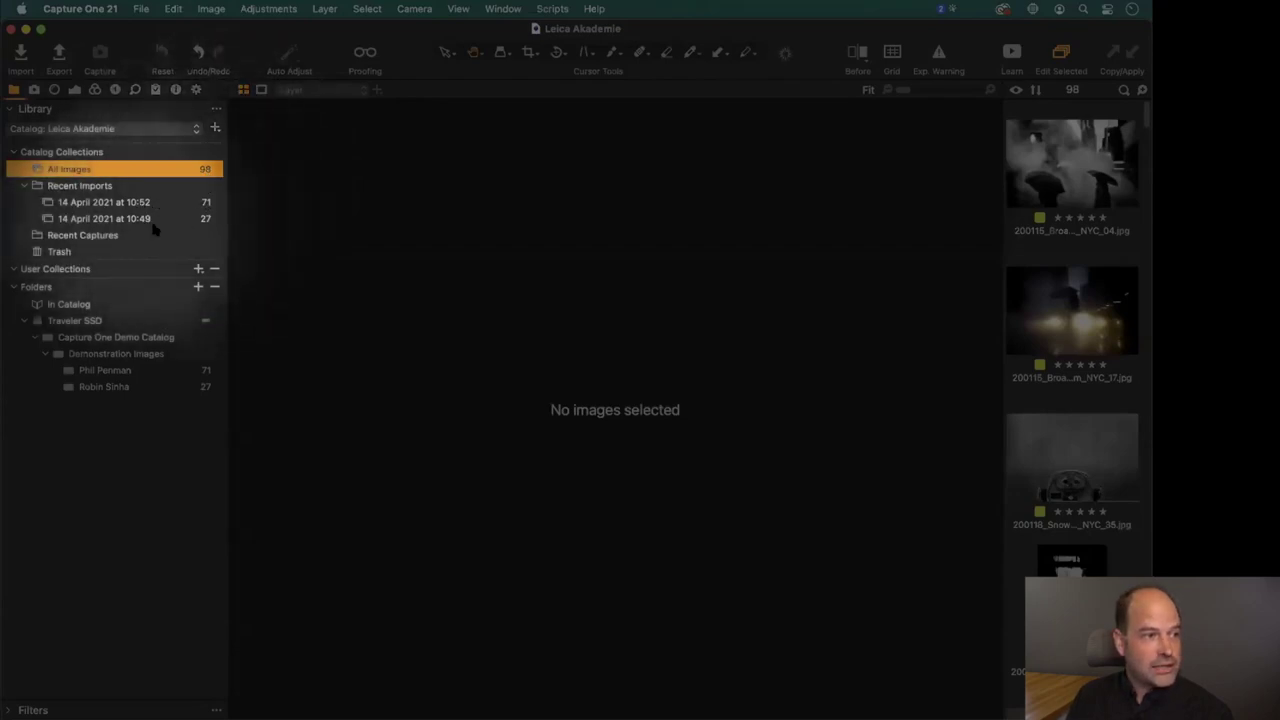
left_click(206, 226)
left_click(120, 371)
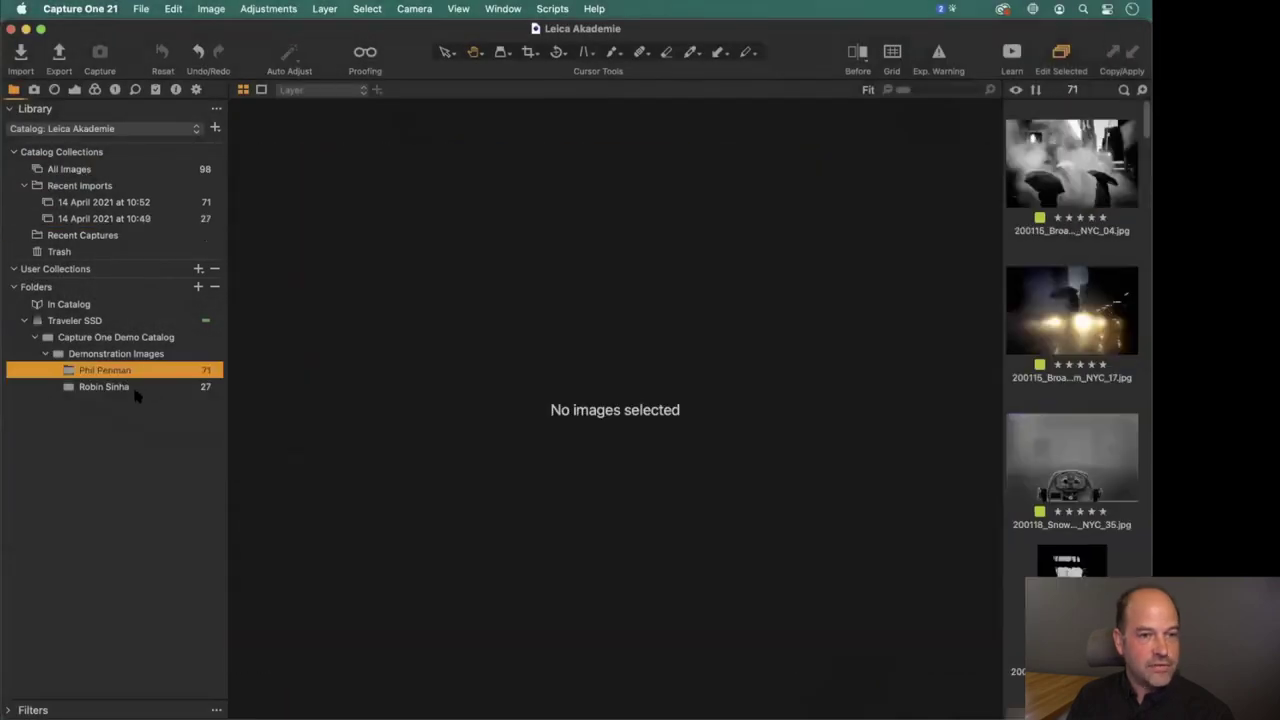
left_click(113, 390)
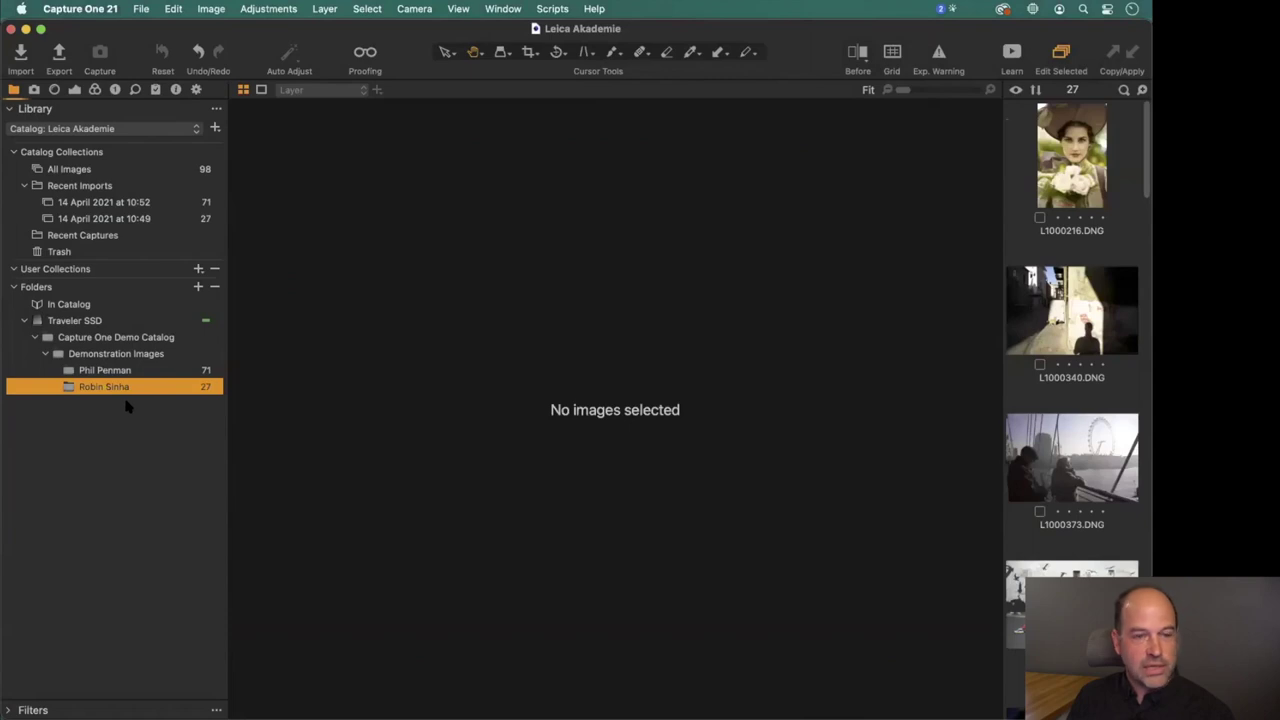
Open L1000340.DNG in the viewer and look through the Exposure and Color tools, returning to Exposure.
left_click(1040, 320)
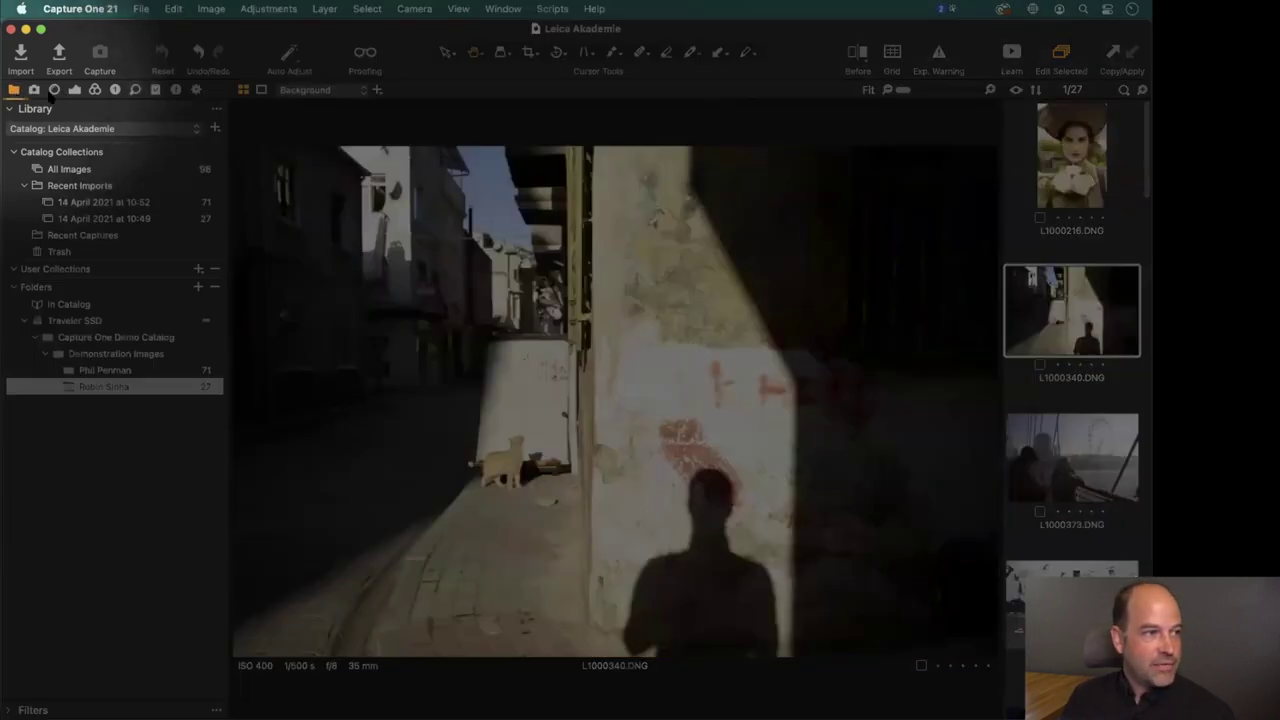
left_click(75, 89)
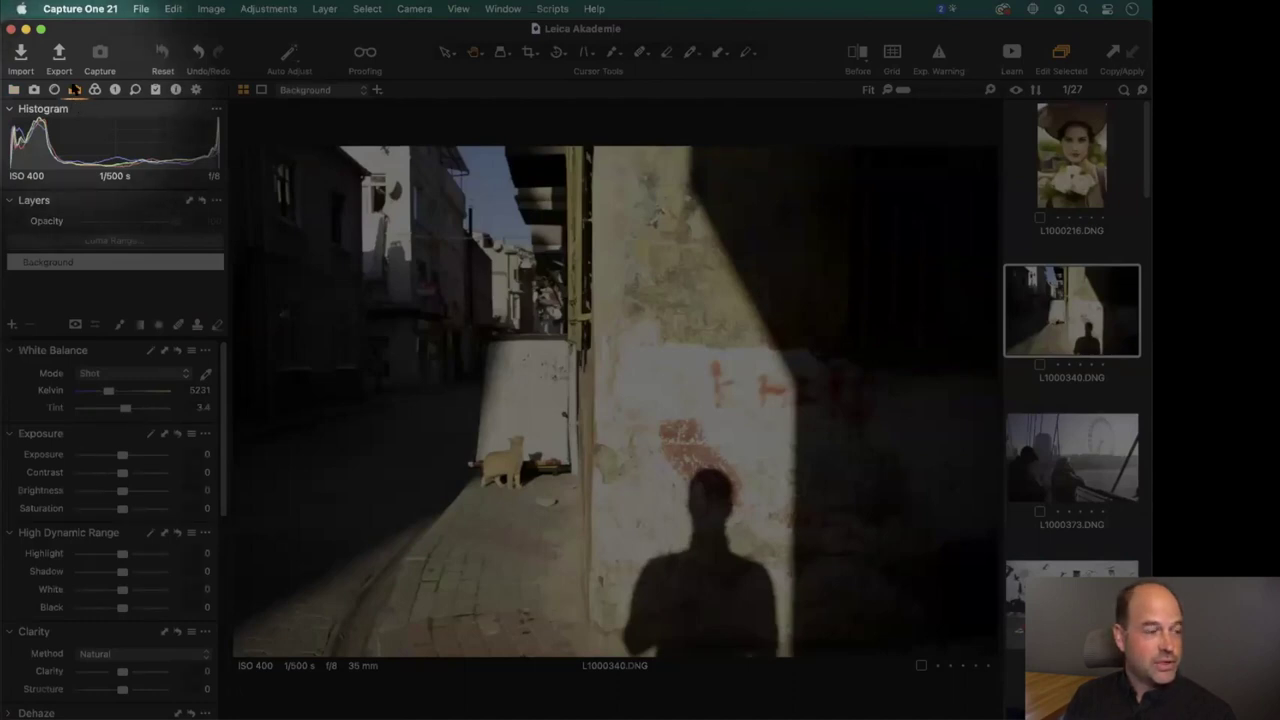
left_click(95, 90)
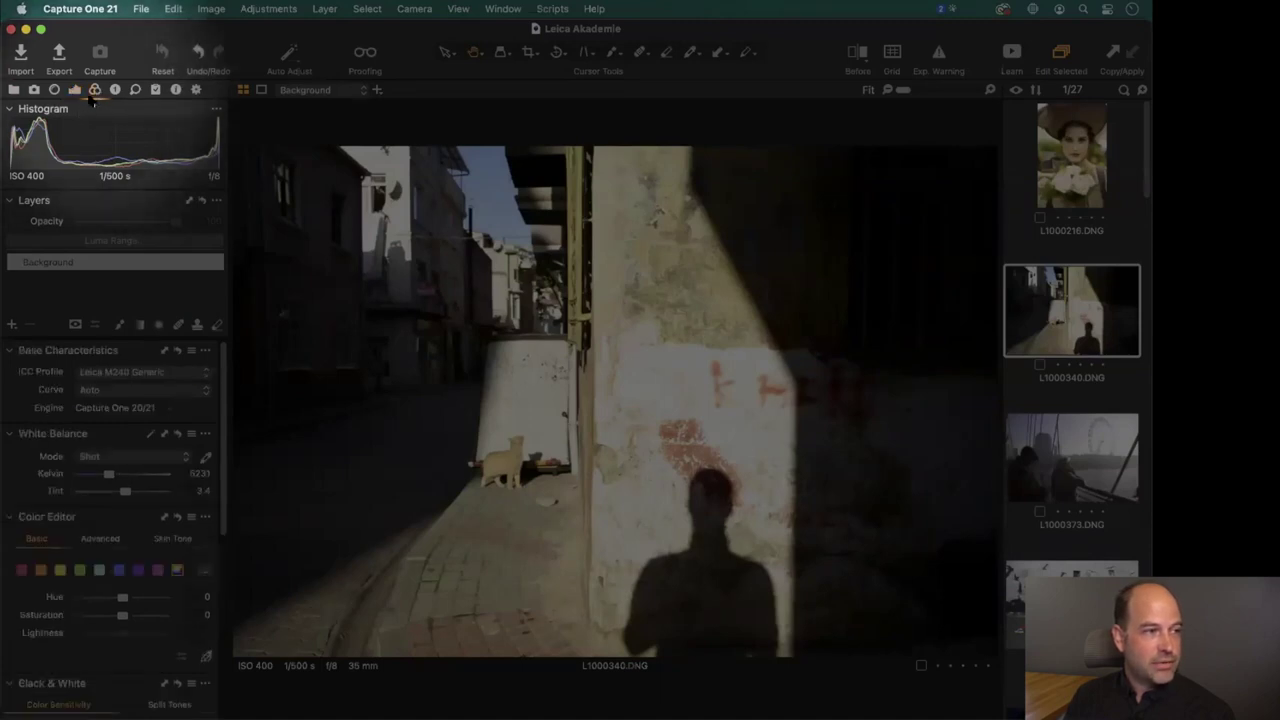
left_click(75, 92)
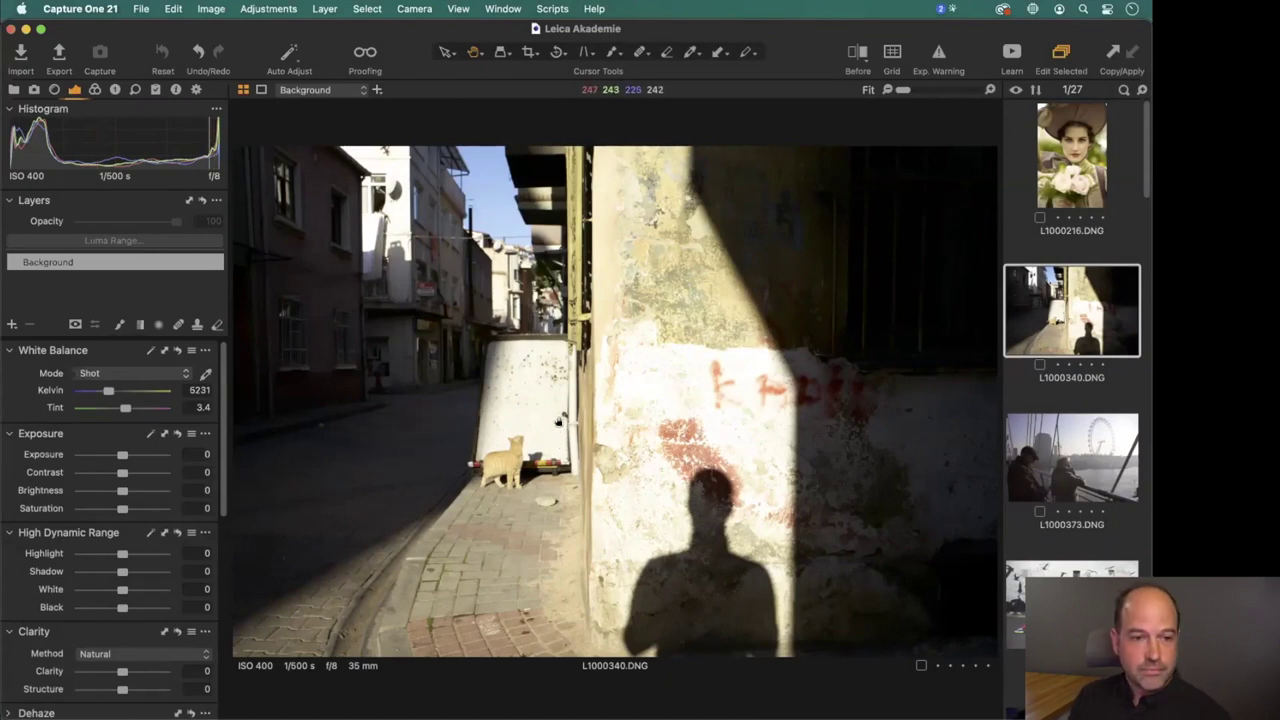
View L1000373.DNG at full viewer size and return to L1000340.DNG.
left_click(1078, 457)
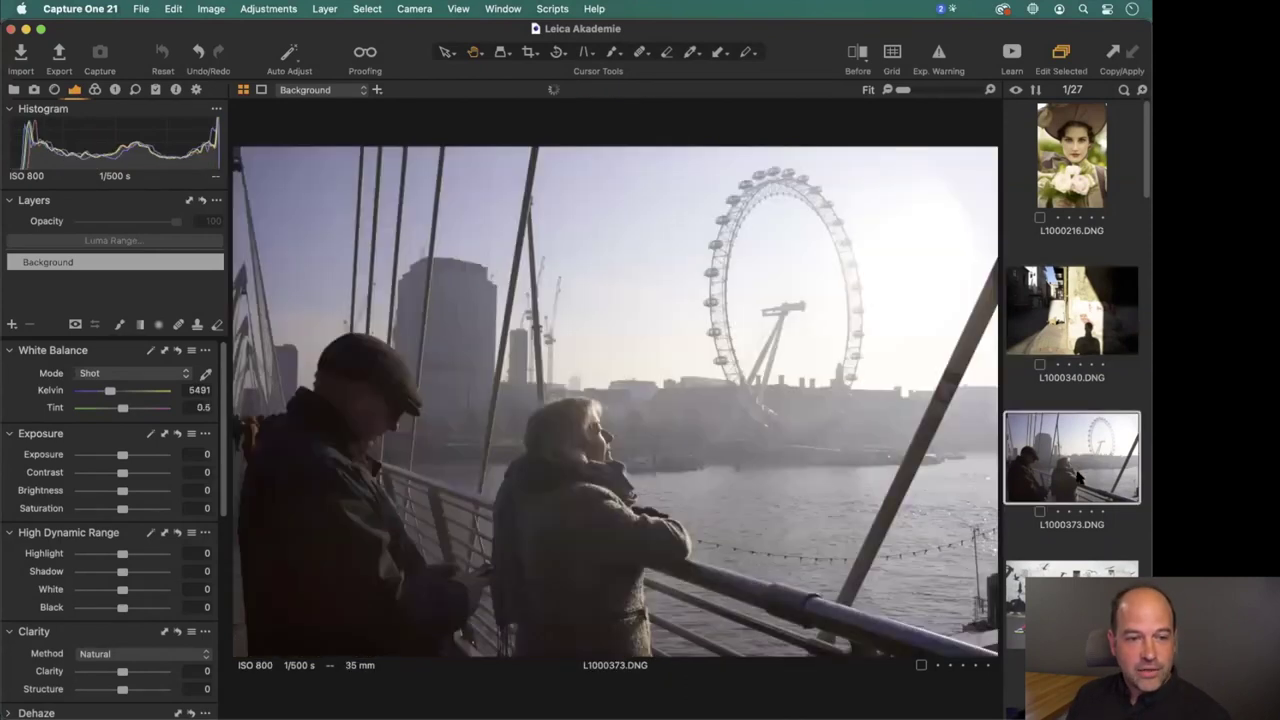
key("Down")
left_click(1063, 424)
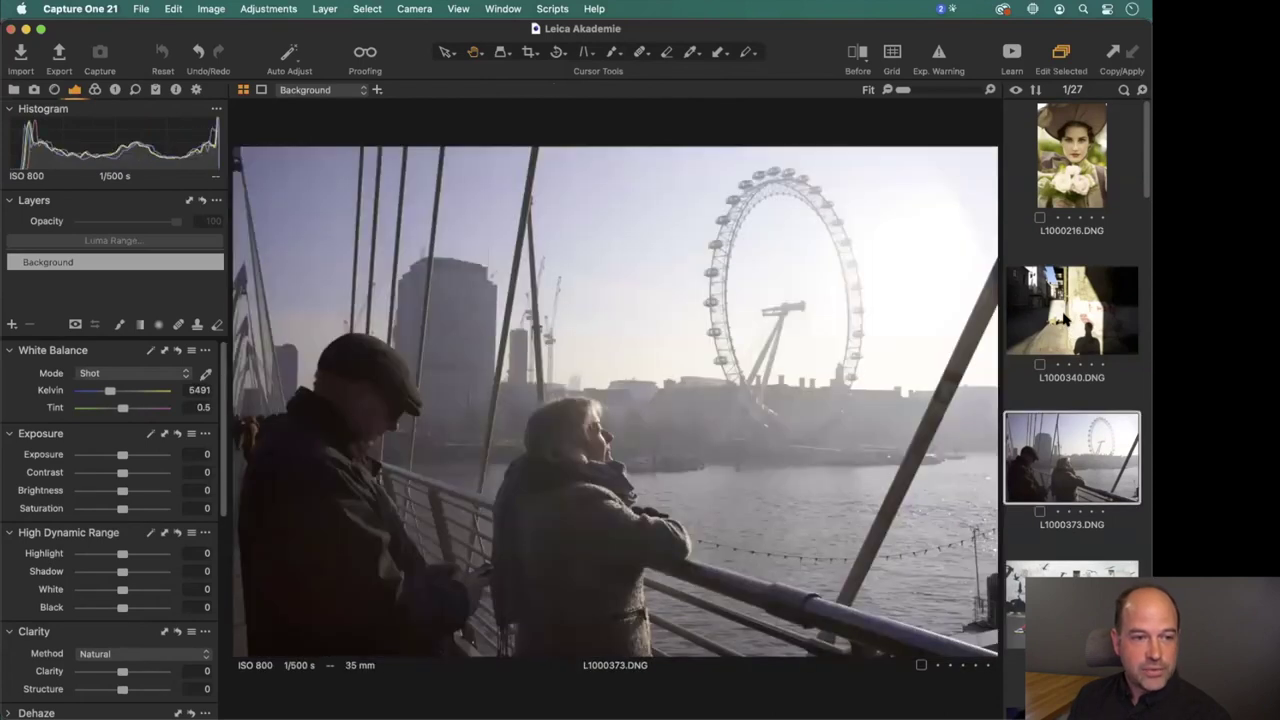
left_click(1066, 377)
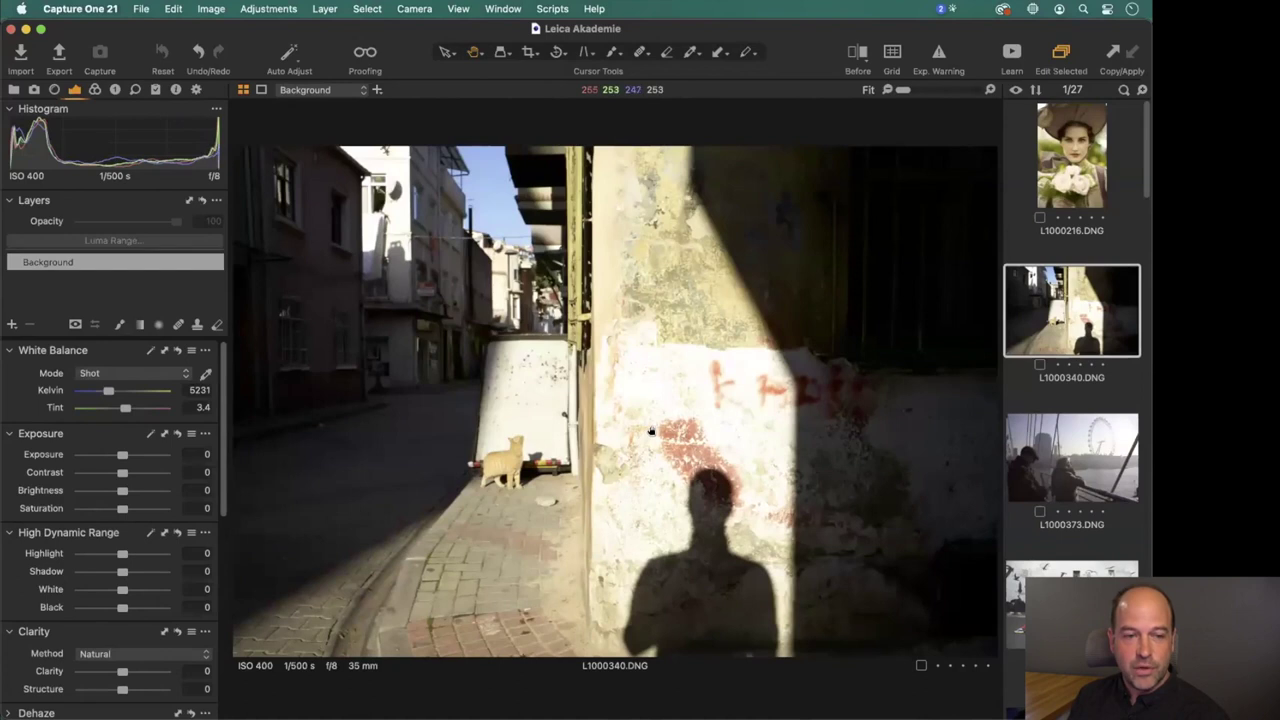
Compare the four images from L1000340.DNG through L1000470.DNG together in the viewer, then display only L1000340.DNG.
scroll(1106, 355, "down", 3)
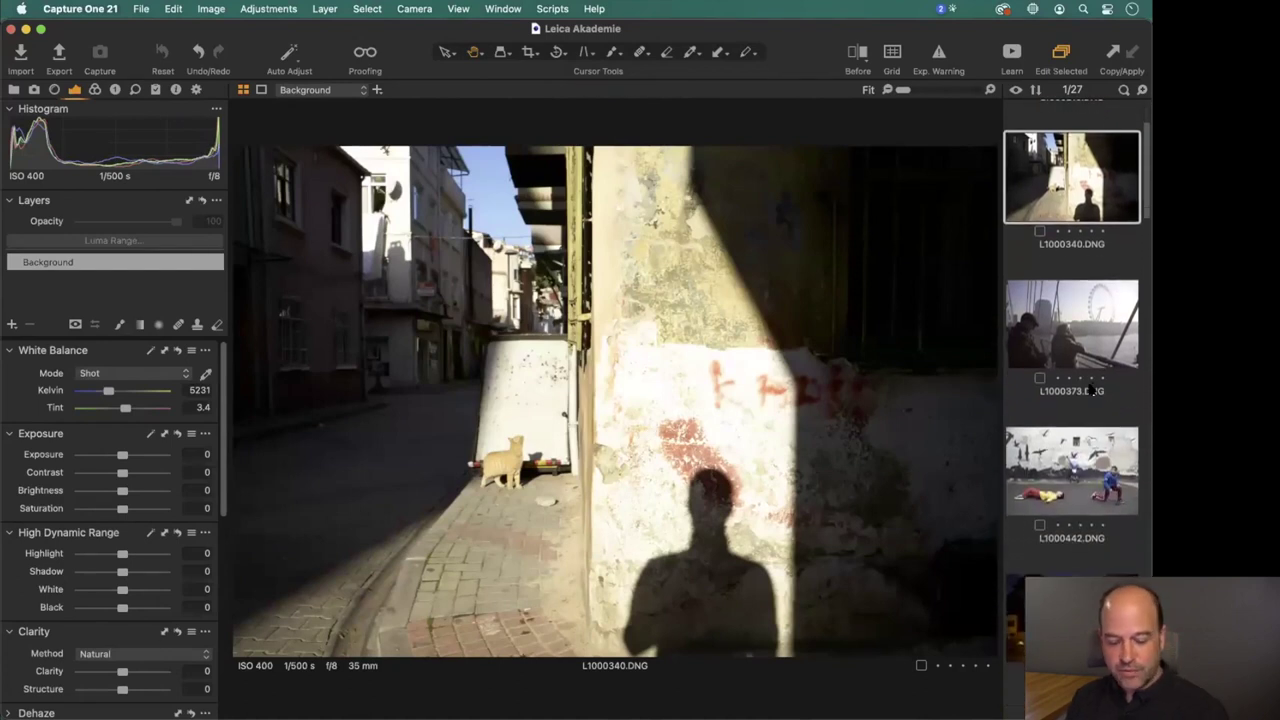
left_click(1013, 501, "shift")
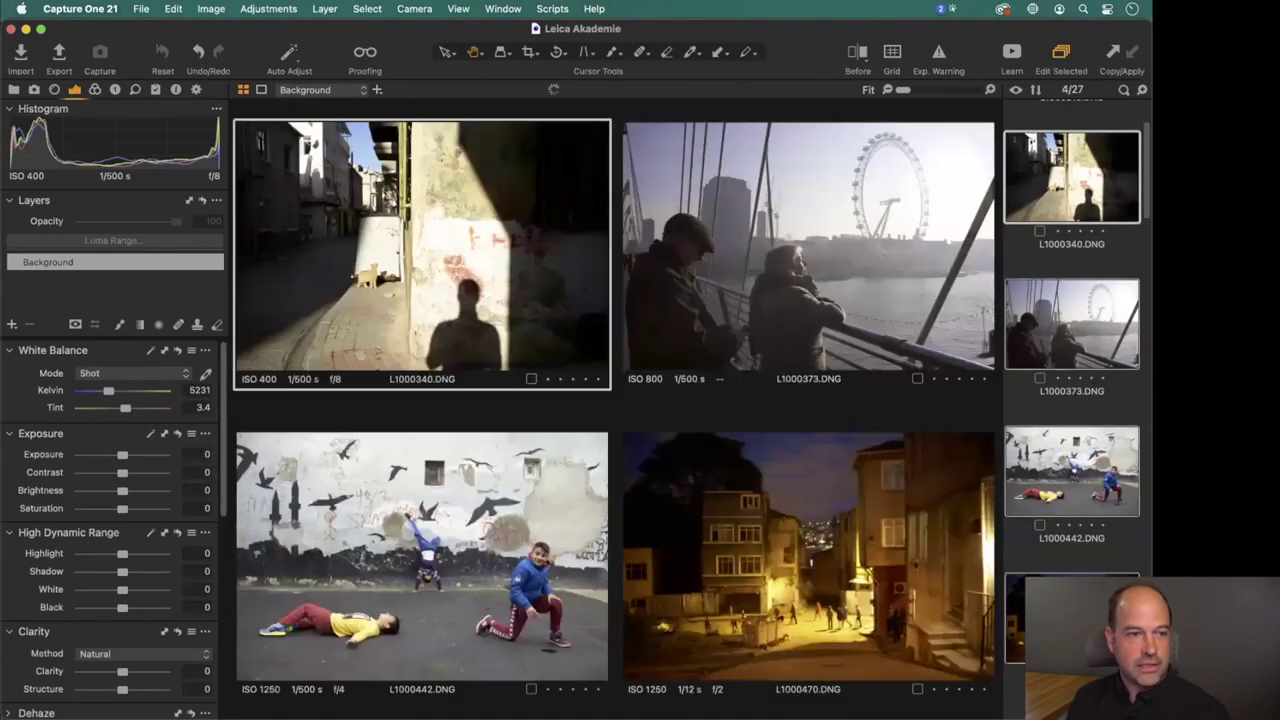
left_click(765, 278)
left_click(740, 511)
left_click(450, 560)
left_click(487, 286)
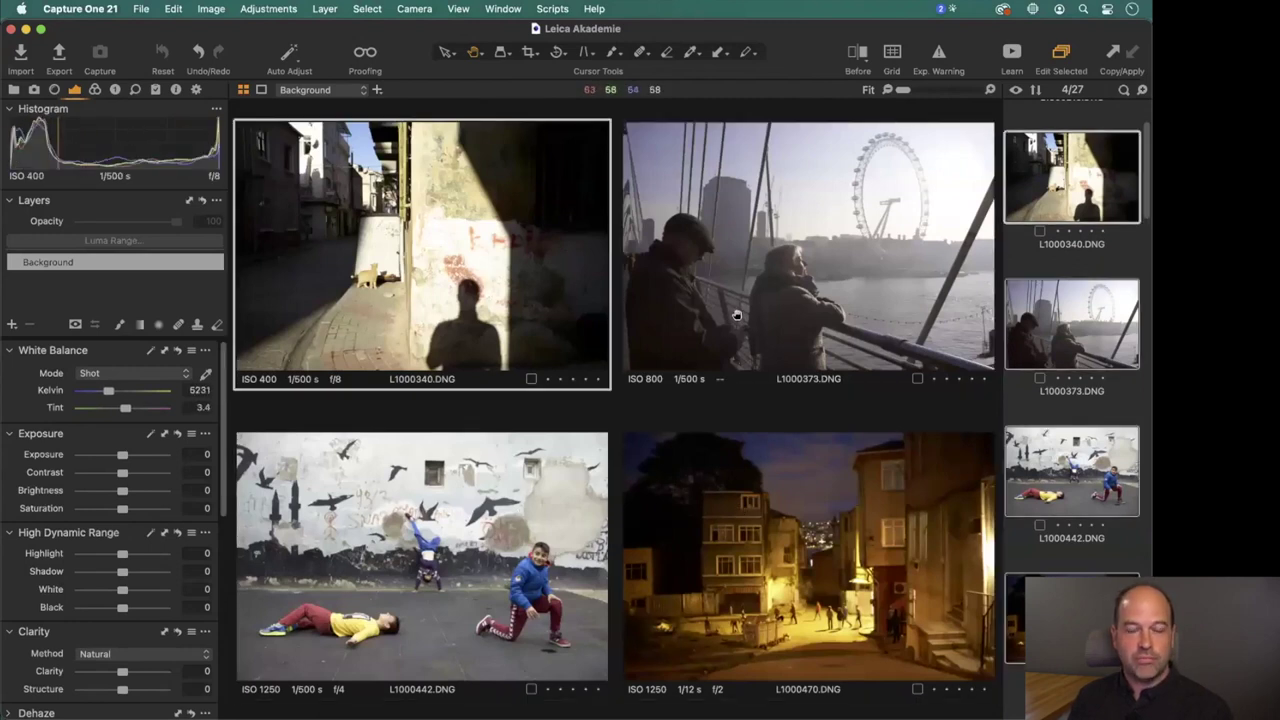
left_click(1063, 260)
left_click(1068, 190)
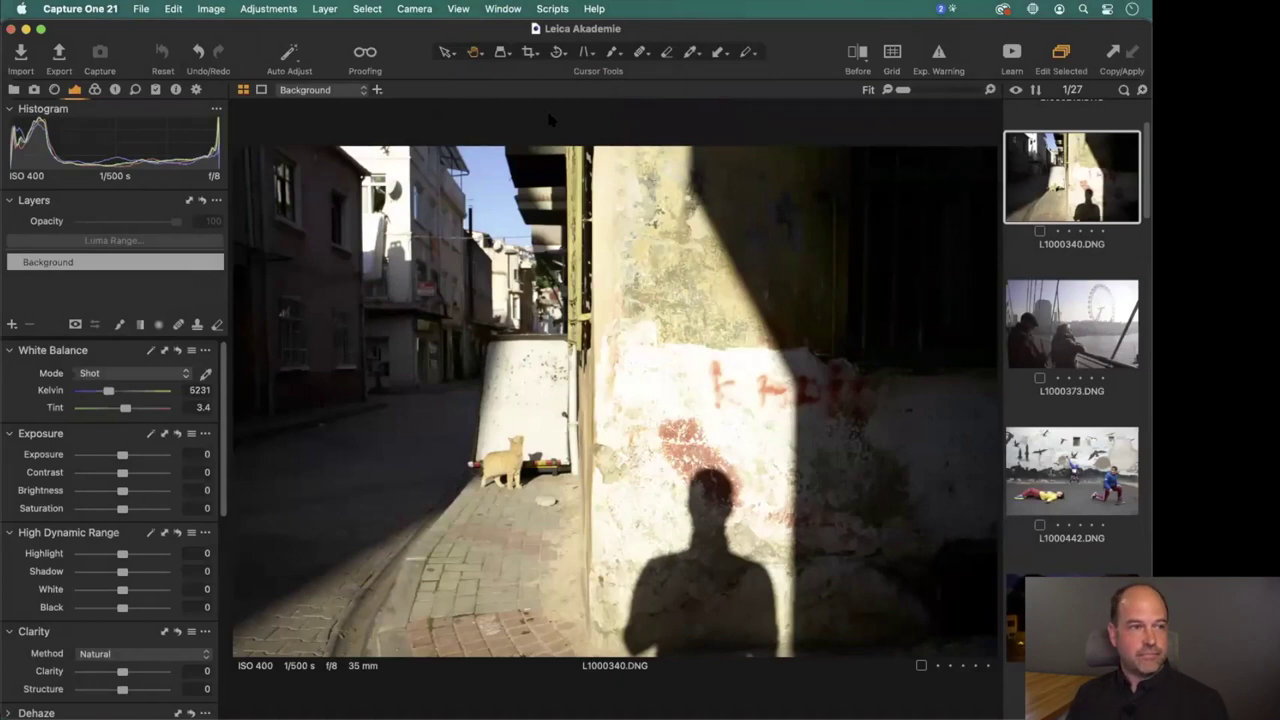
Show and hide the grid over L1000340.DNG, and make a slight crop adjustment near its upper-left corner.
left_click(891, 56)
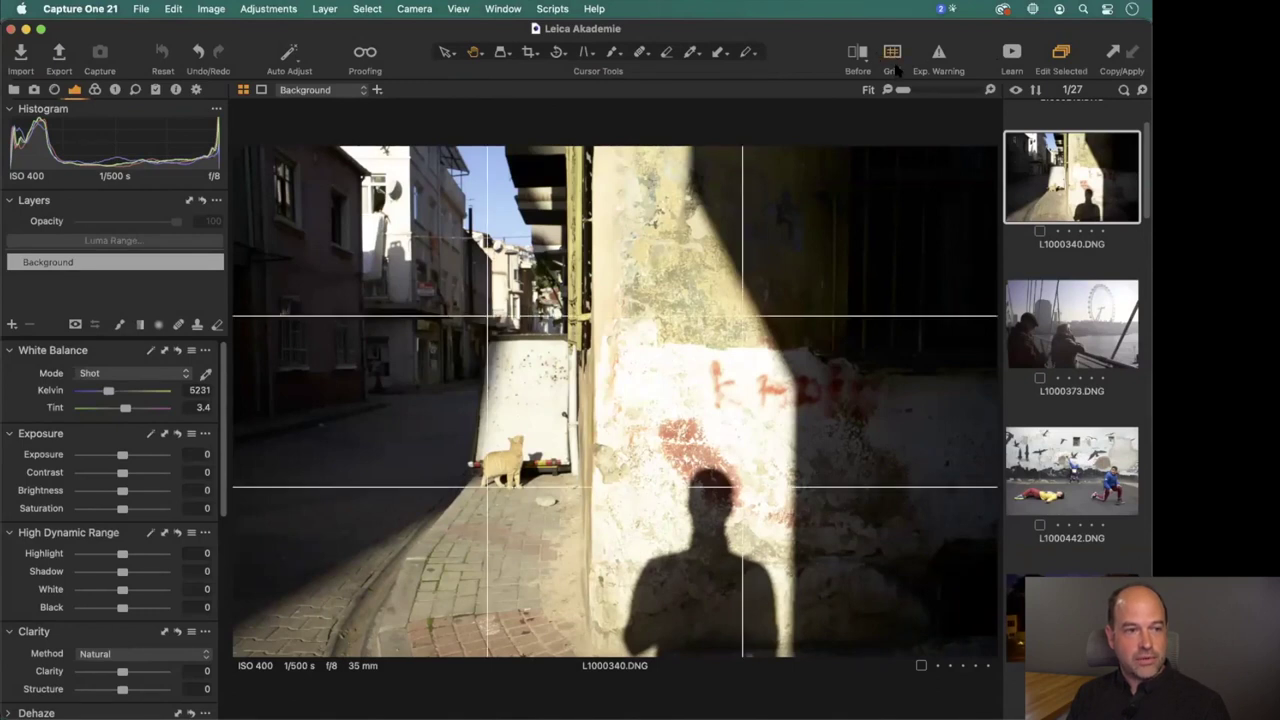
left_click(895, 62)
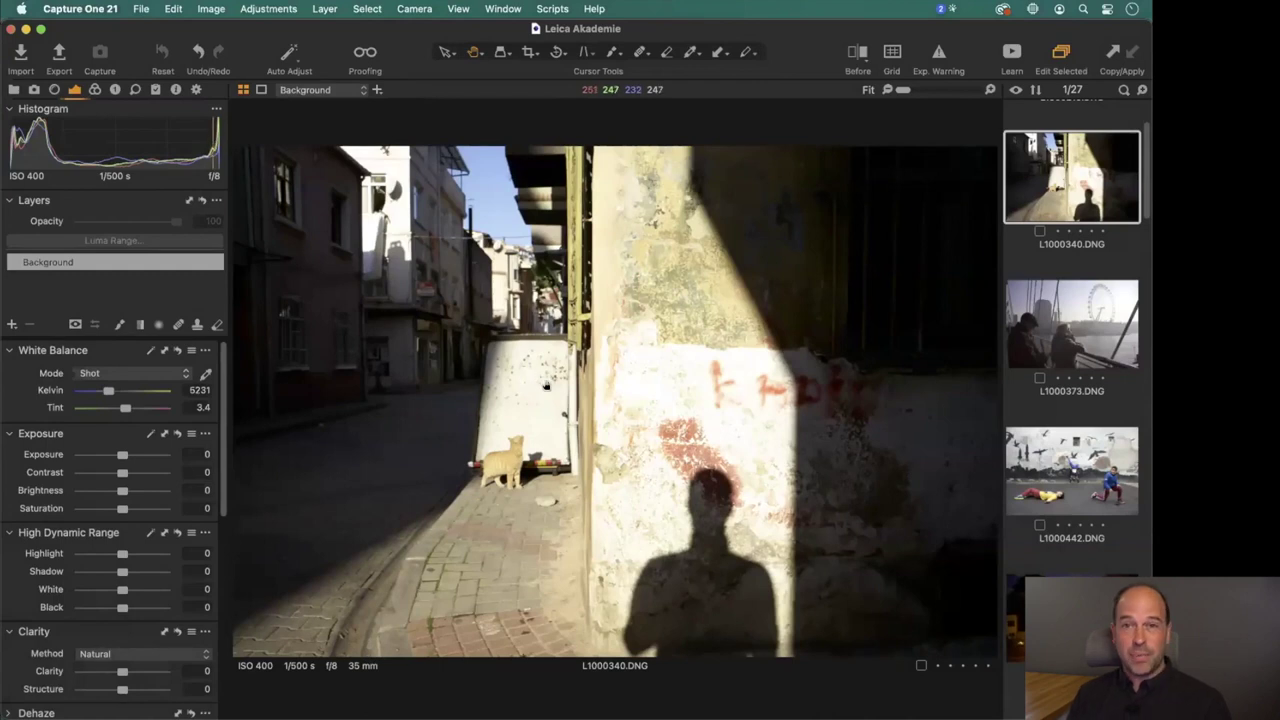
left_click(541, 380)
left_click_drag(533, 546, 576, 402)
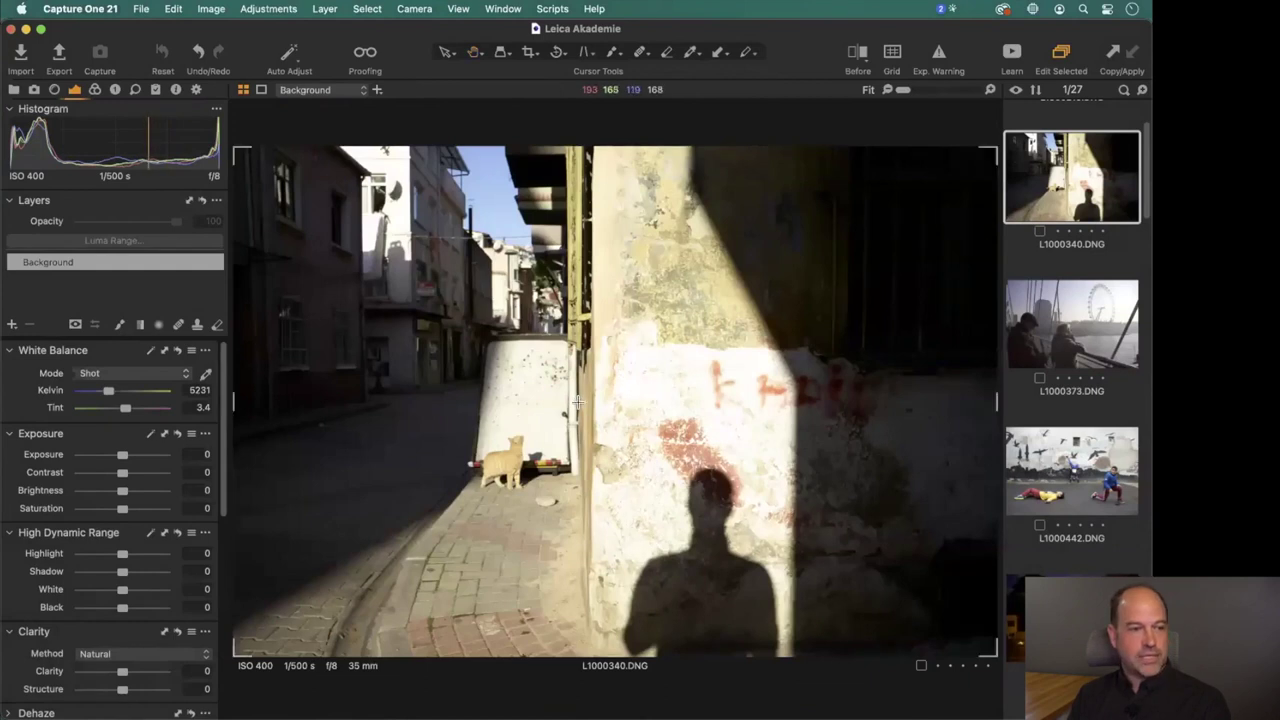
mouse_move(262, 150)
left_mouse_down()
mouse_move(272, 162)
mouse_move(300, 152)
mouse_move(242, 141)
left_mouse_up()
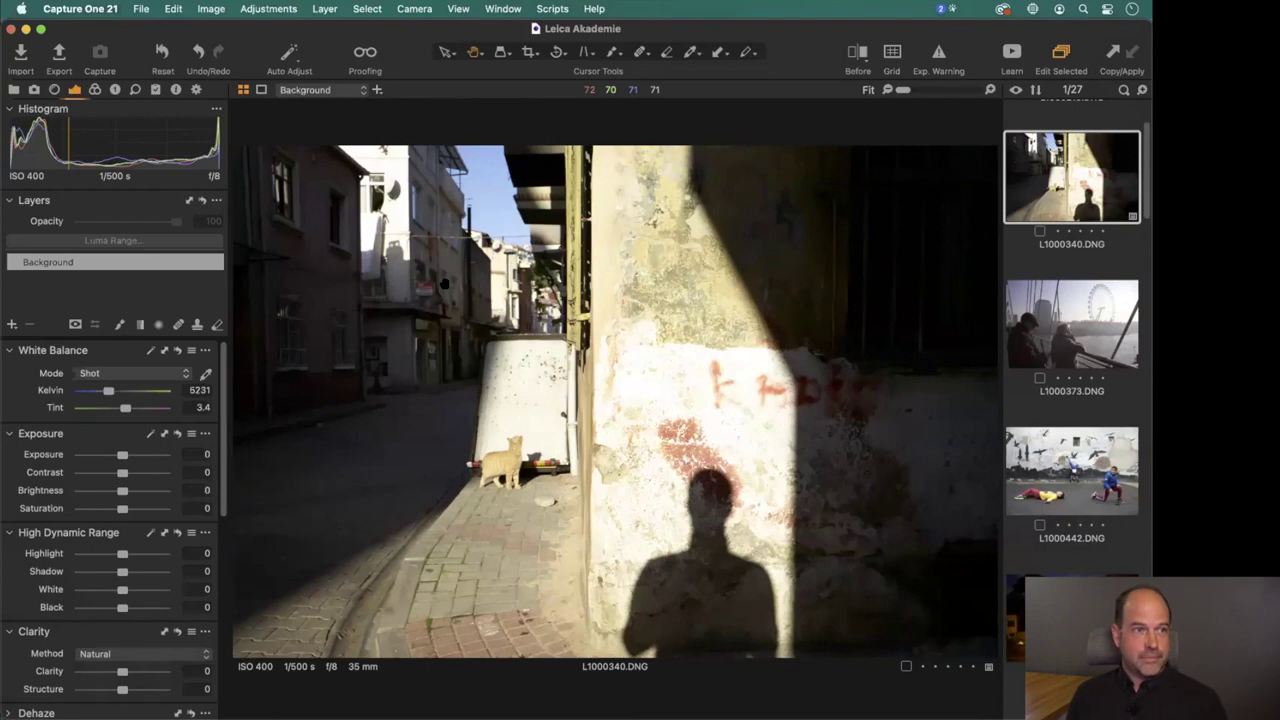
Review the Customize Browser and Customize Tools options, including Place Right for the tools.
left_click(458, 9)
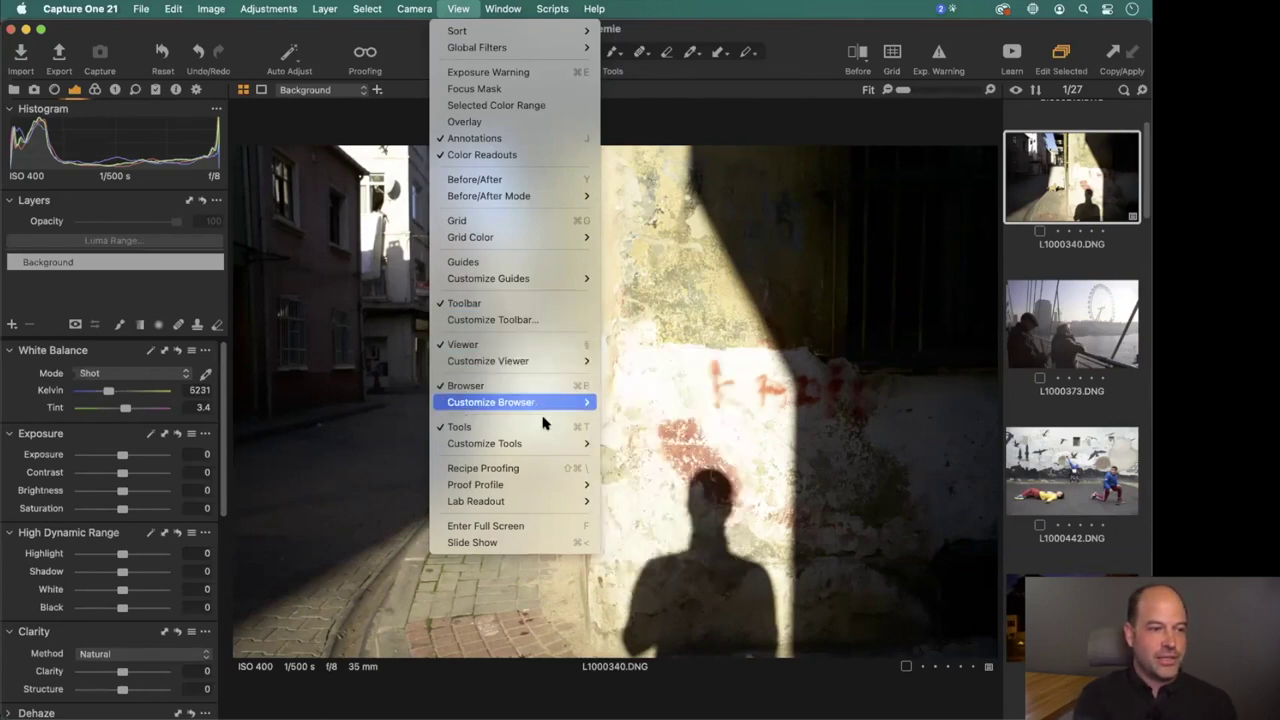
mouse_move(545, 444)
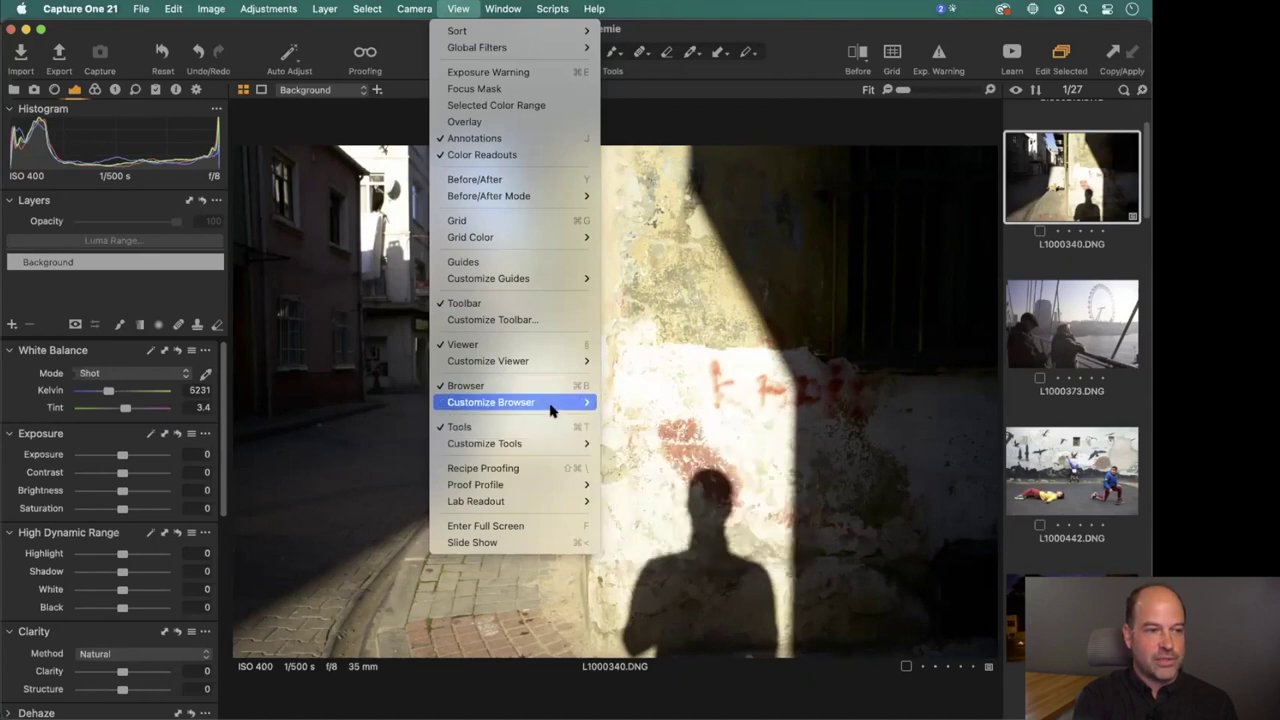
mouse_move(553, 410)
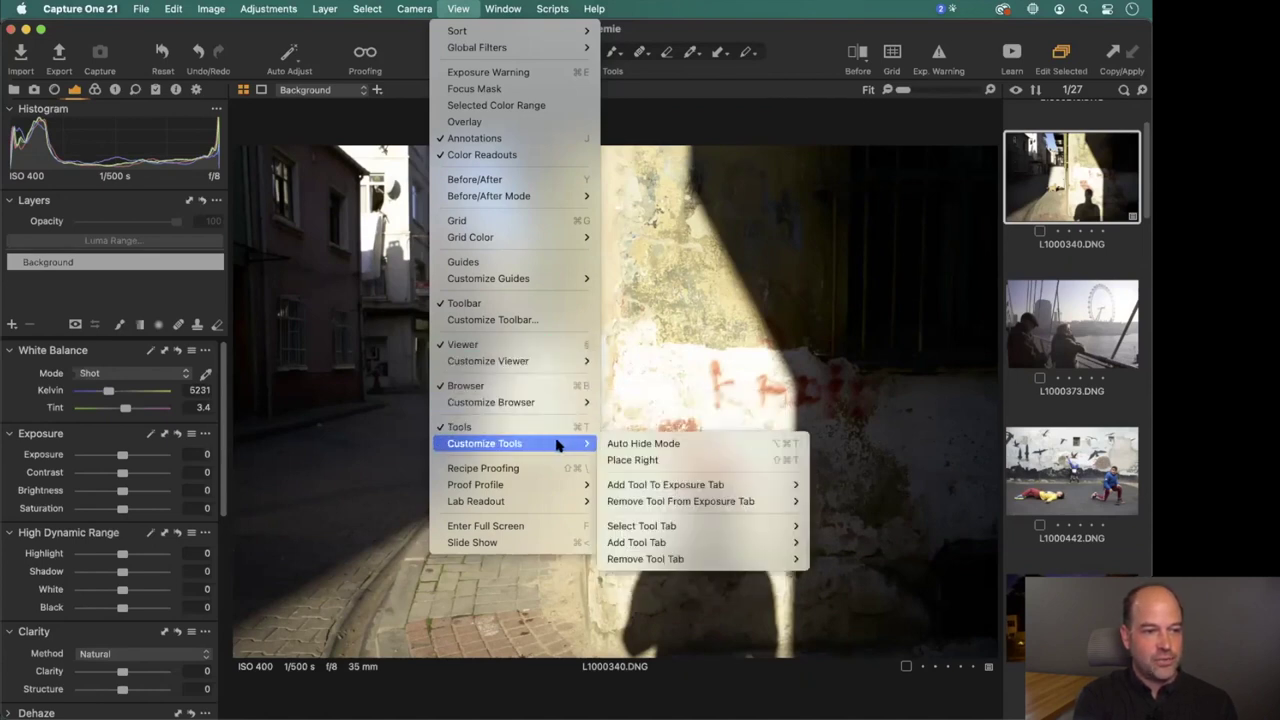
left_click(700, 459)
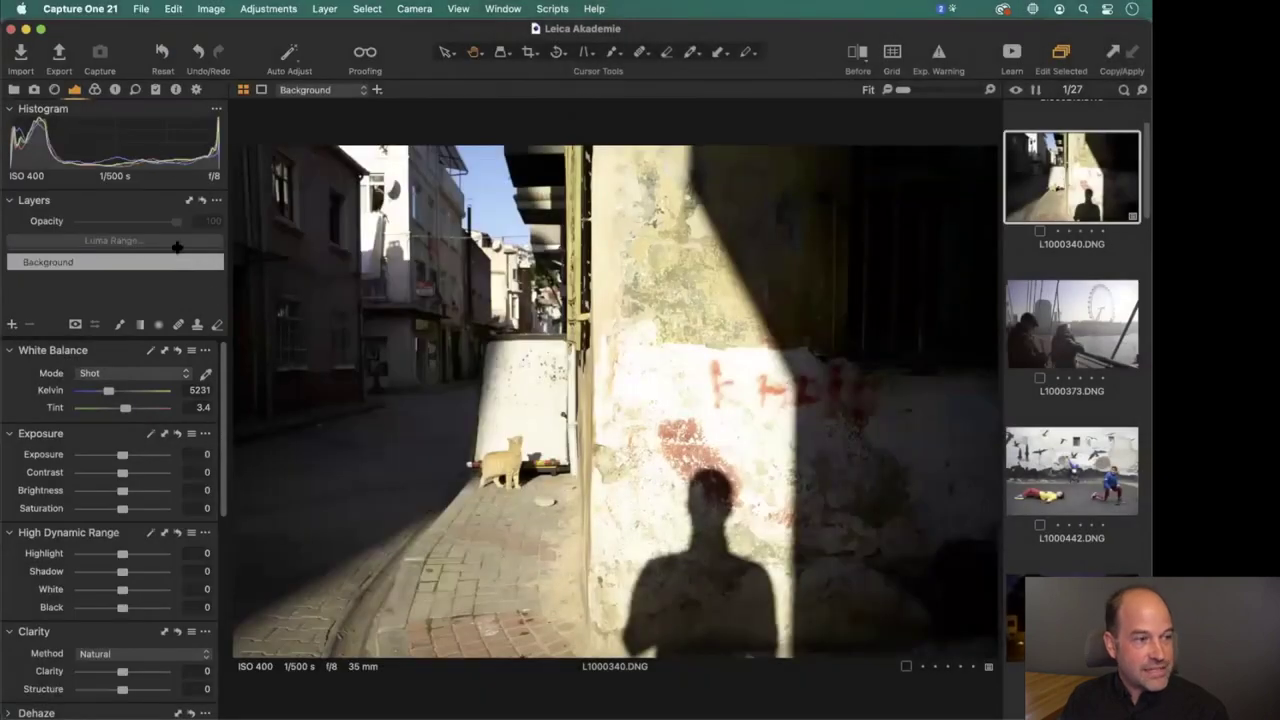
Examine the full set of Exposure tools and the Color tools, from Base Characteristics through Black & White.
scroll(221, 390, "down", 10)
scroll(225, 392, "up", 10)
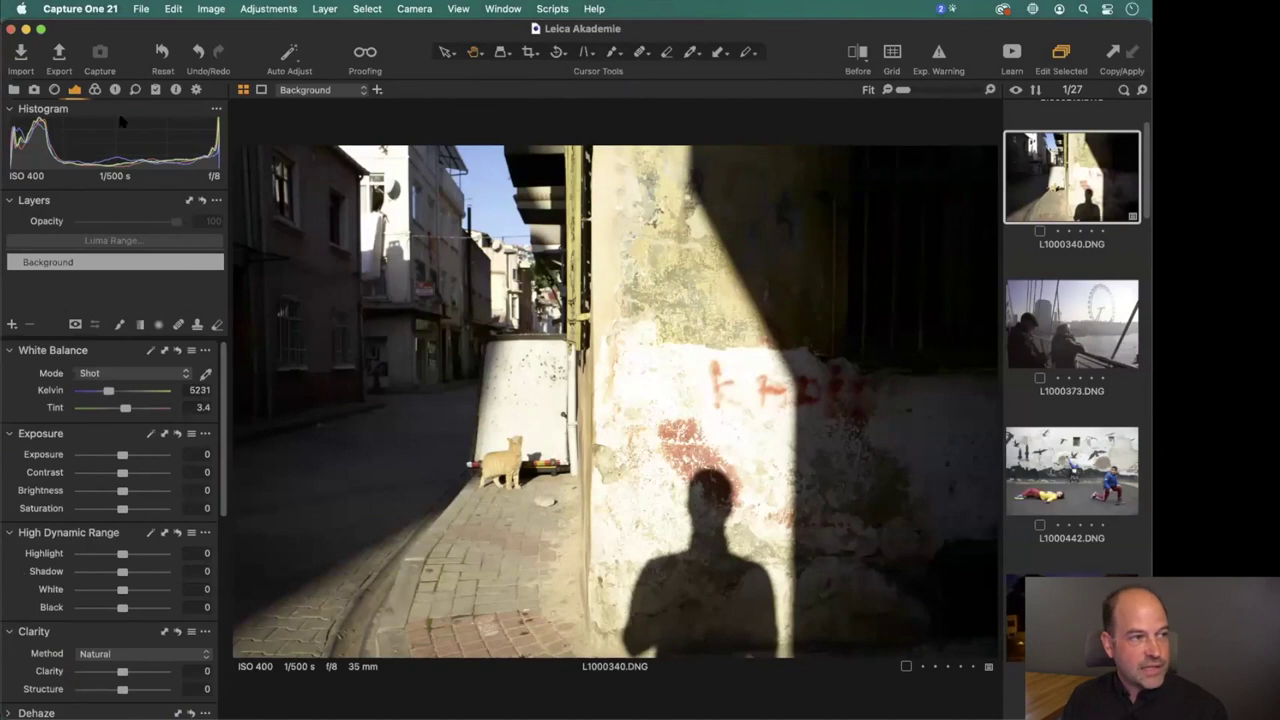
left_click(95, 89)
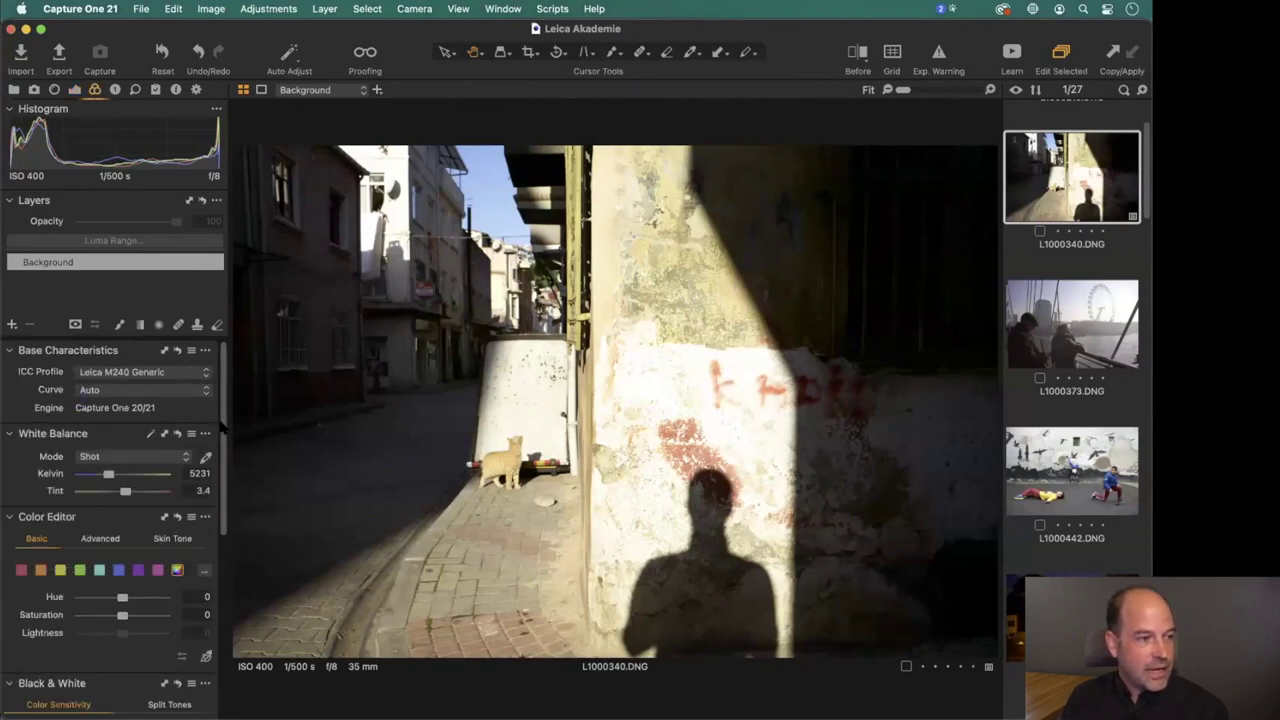
scroll(224, 428, "down", 8)
scroll(228, 628, "up", 8)
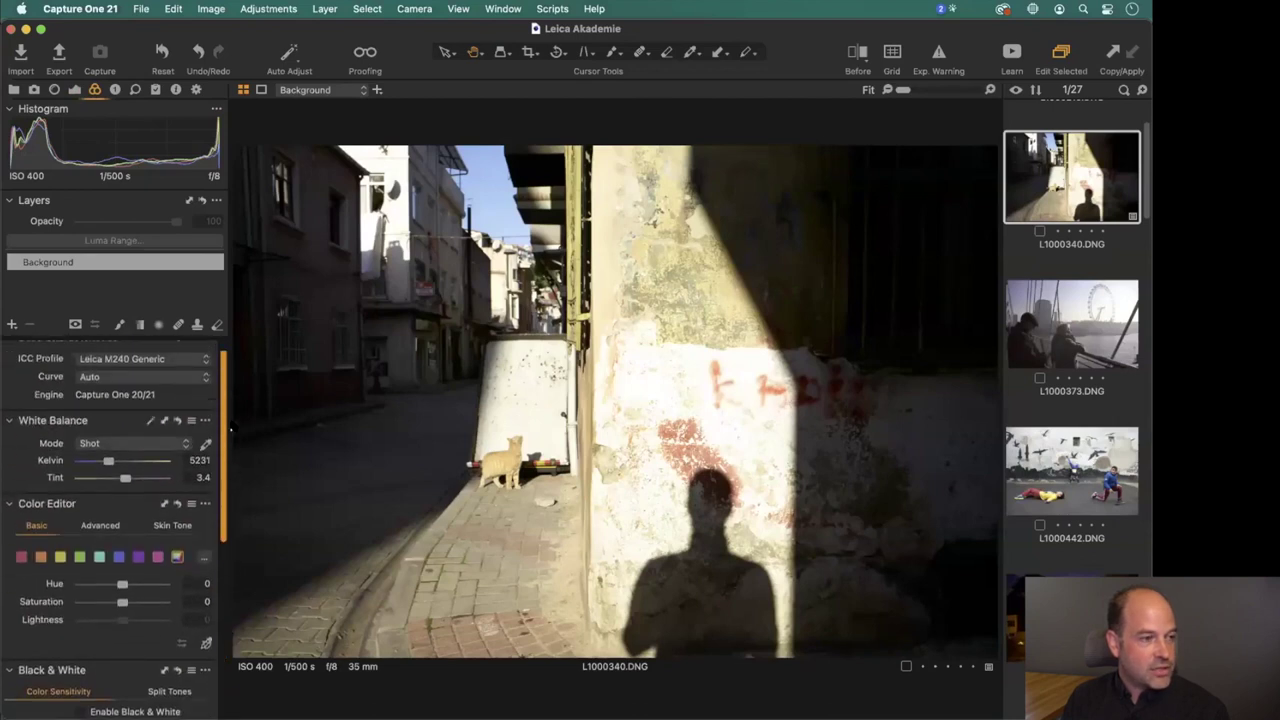
scroll(228, 428, "down", 5)
scroll(222, 428, "up", 4)
scroll(218, 428, "up", 1)
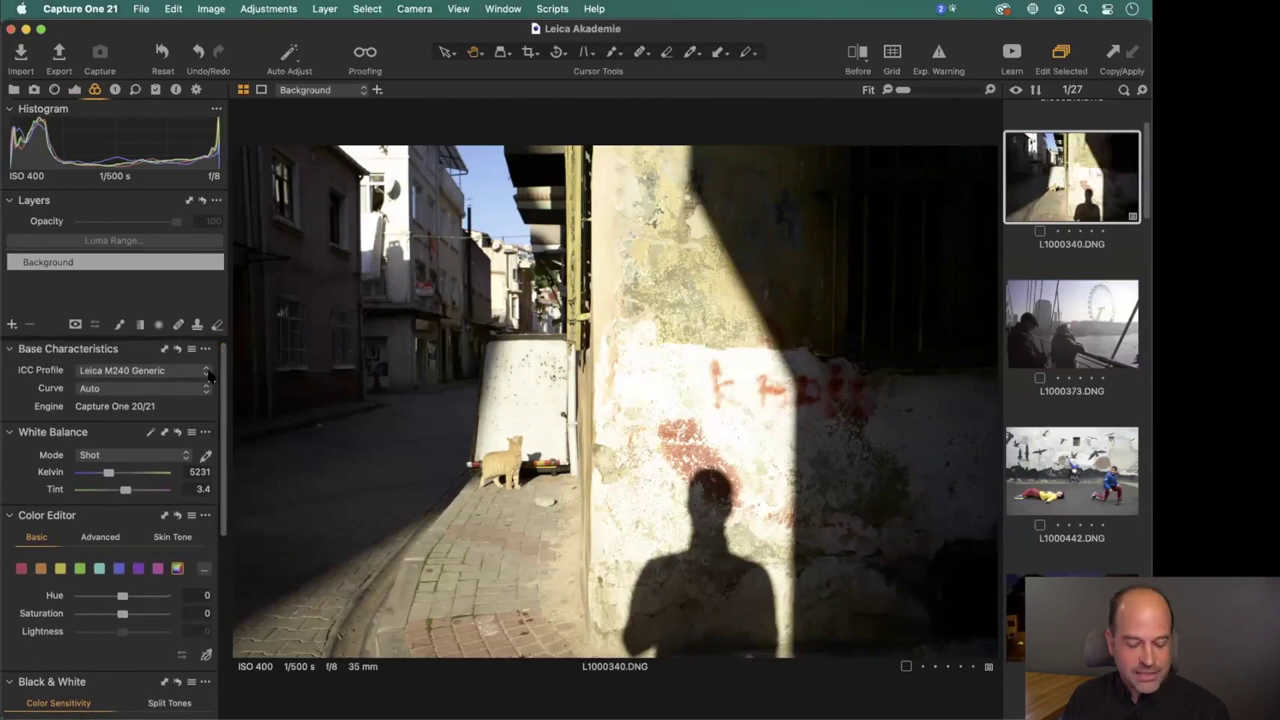
Review the tools and tool tabs that can be added to the Color tool tab.
right_click(96, 91)
mouse_move(118, 98)
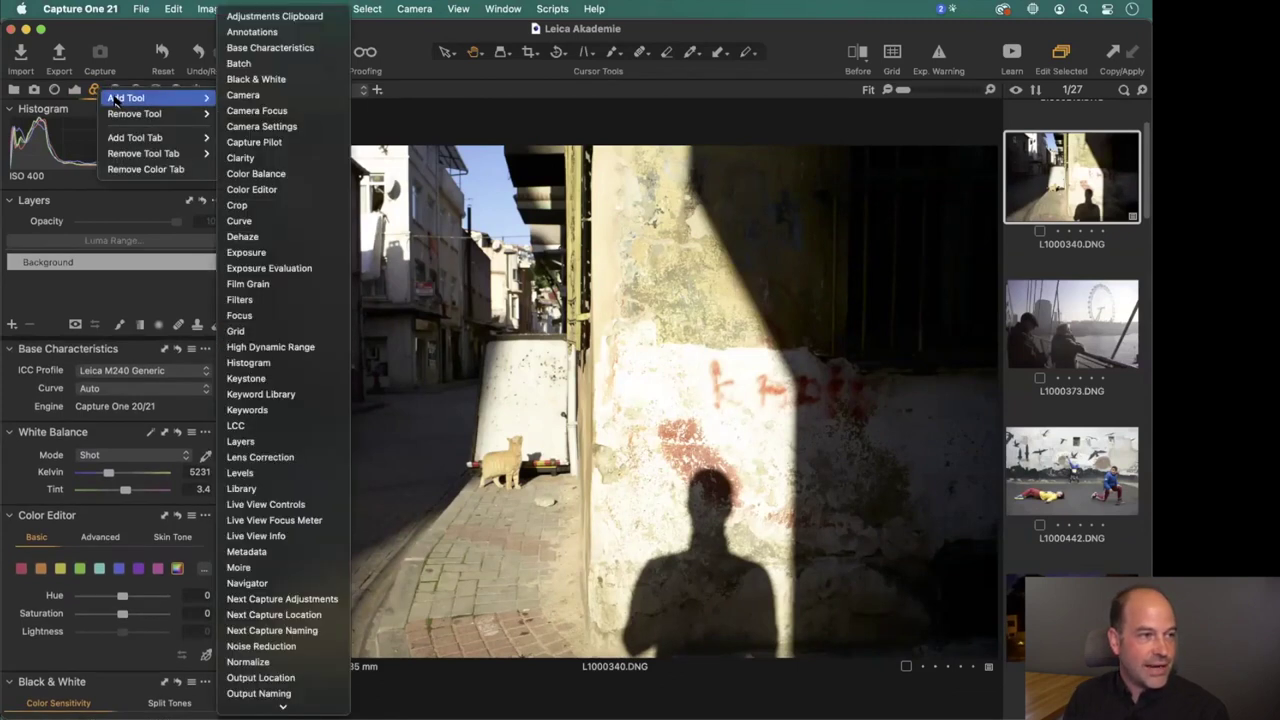
mouse_move(132, 137)
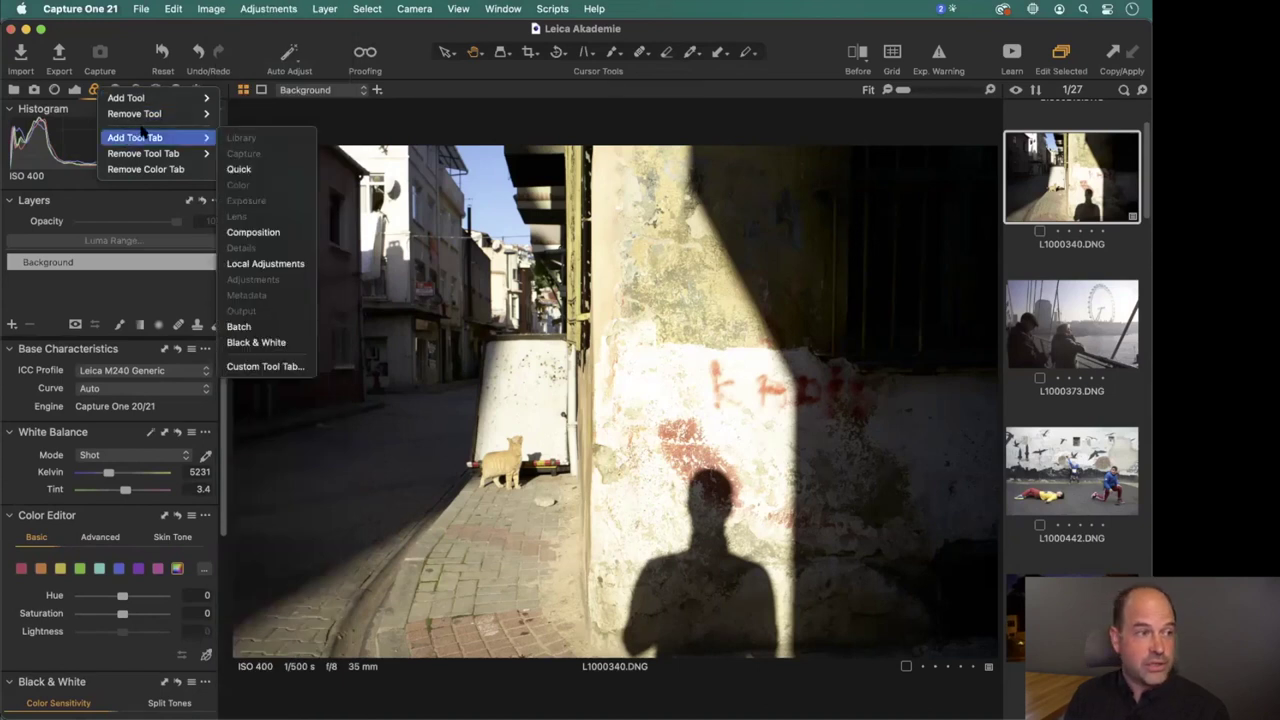
left_click(320, 418)
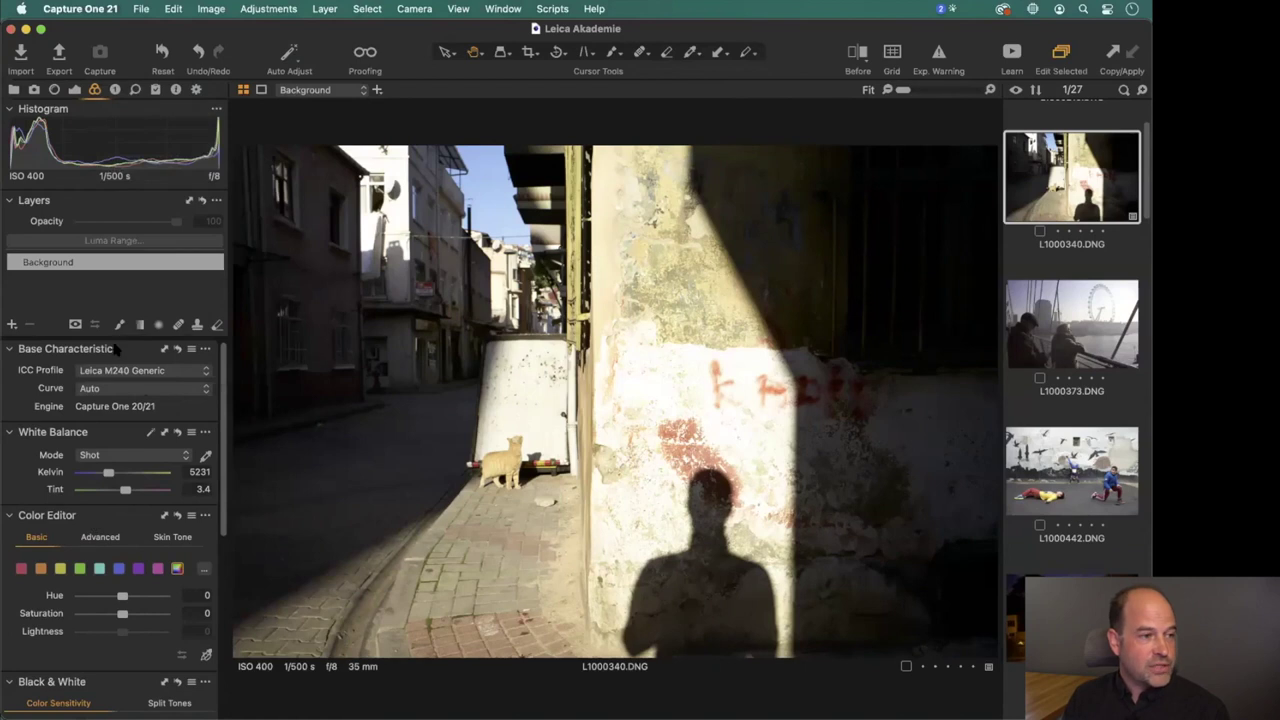
Reorder the Exposure tab's tools so White Balance comes first with Levels directly beneath it, above Exposure.
left_click(75, 90)
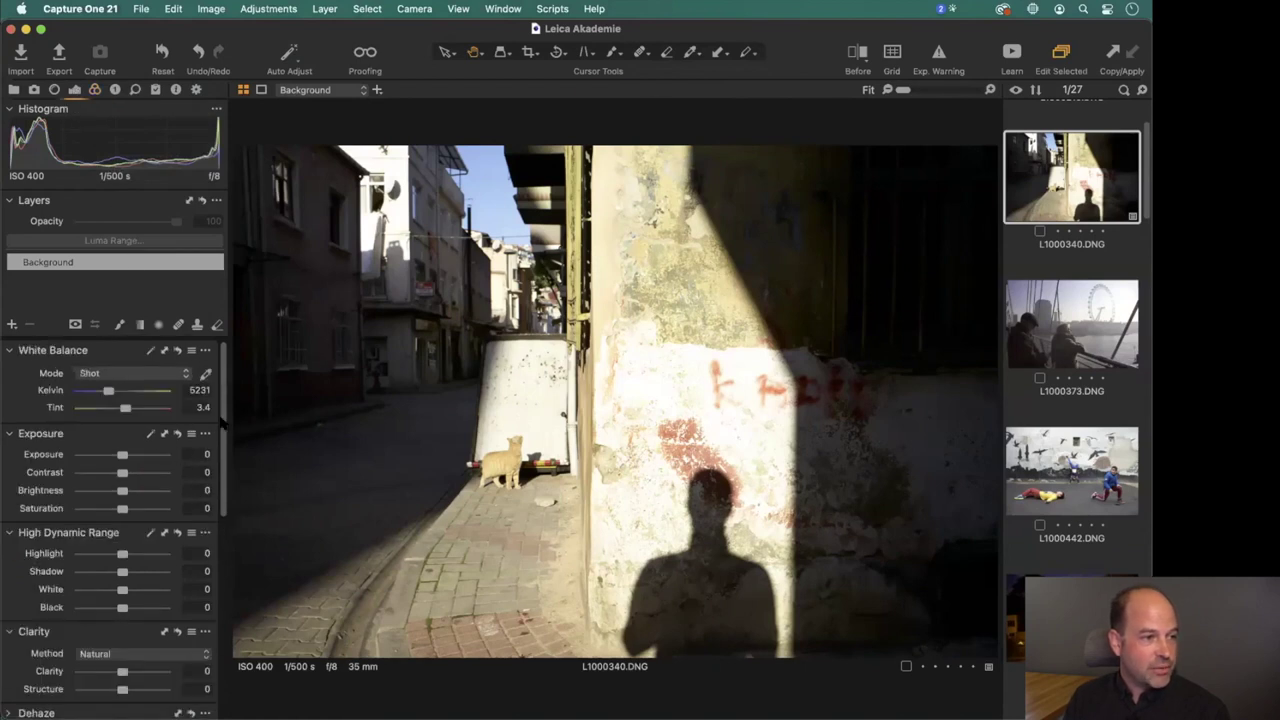
scroll(222, 421, "down", 5)
left_click_drag(75, 520, 83, 398)
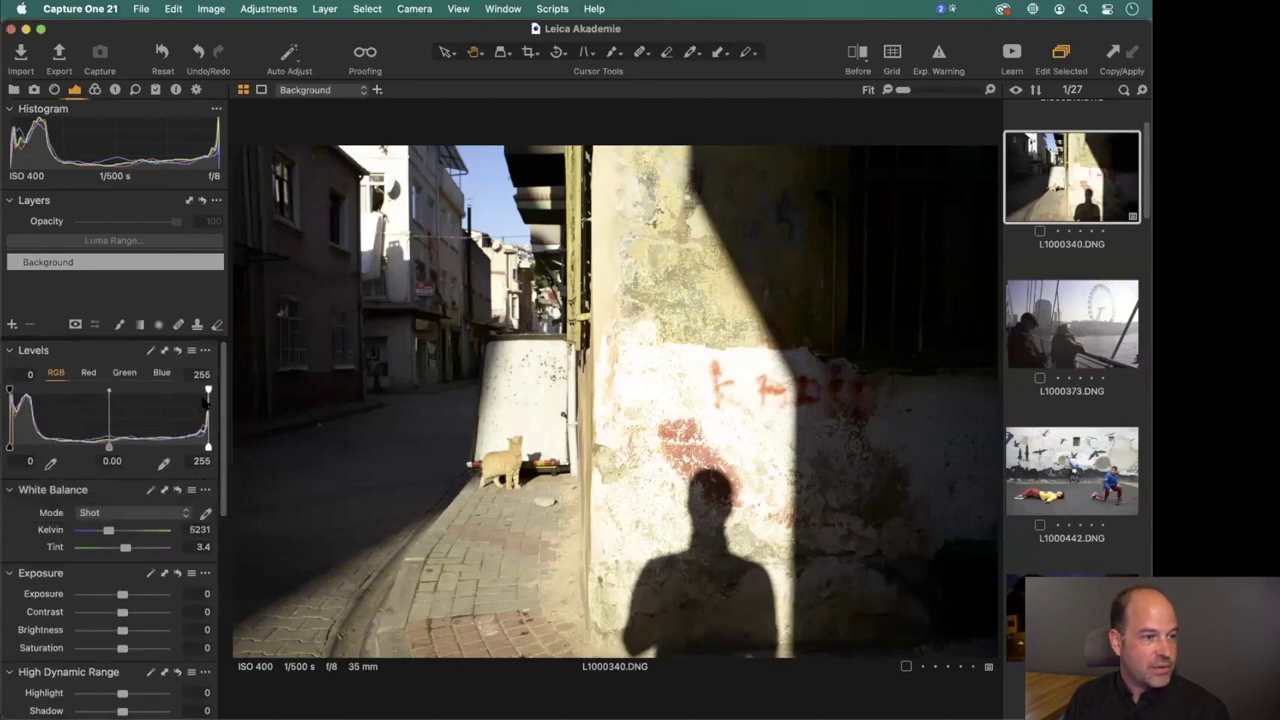
scroll(220, 403, "down", 2)
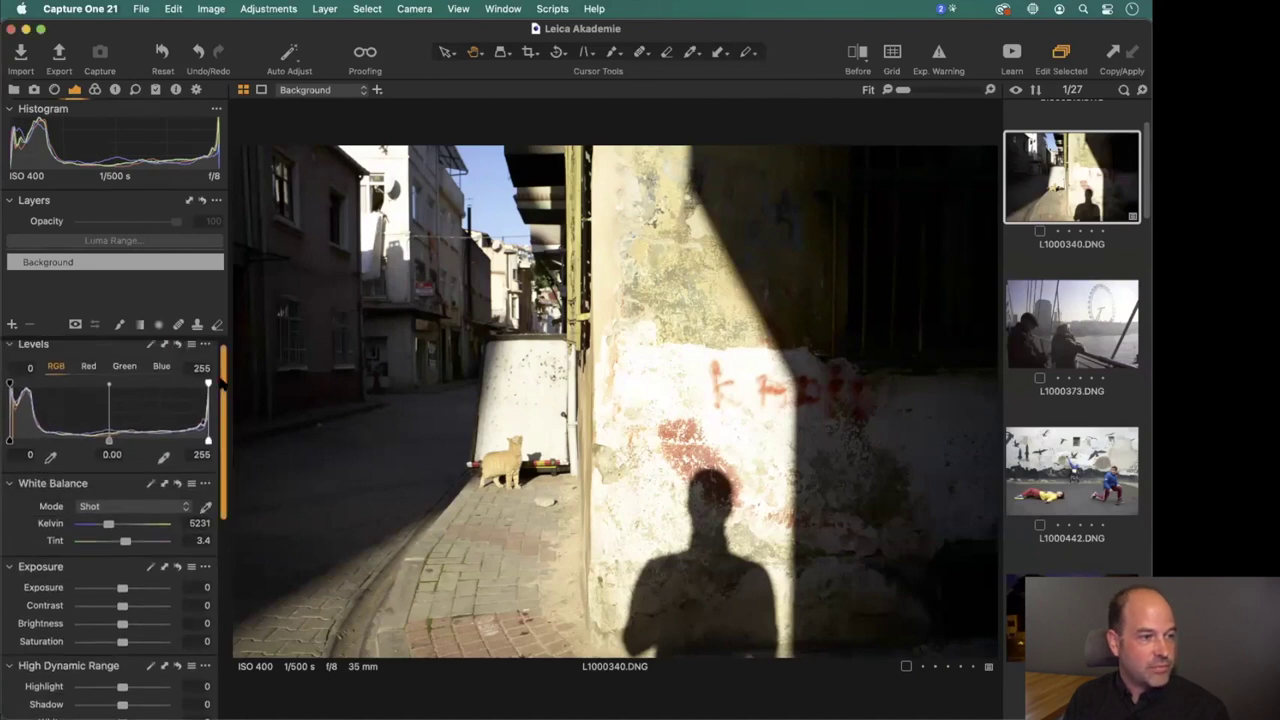
left_click_drag(80, 490, 100, 368)
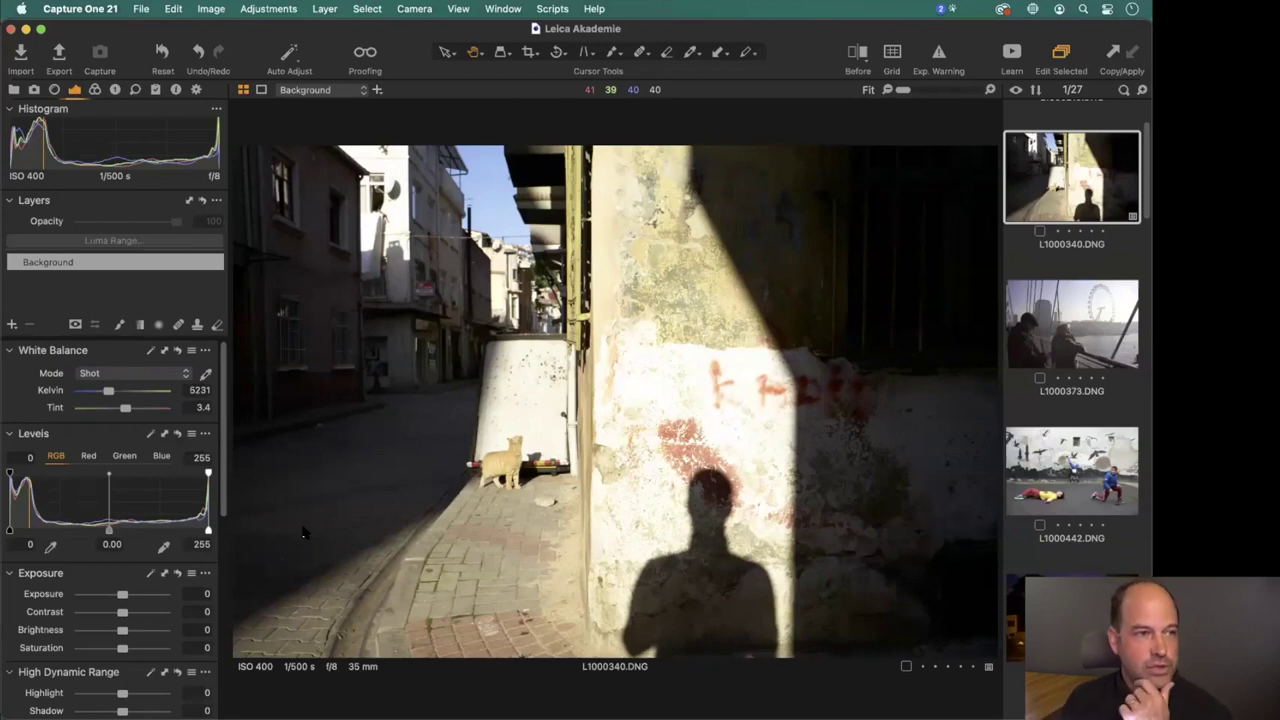
Review the workspace options, including Save Workspace and the list of preset workspaces, without choosing one.
left_click(503, 10)
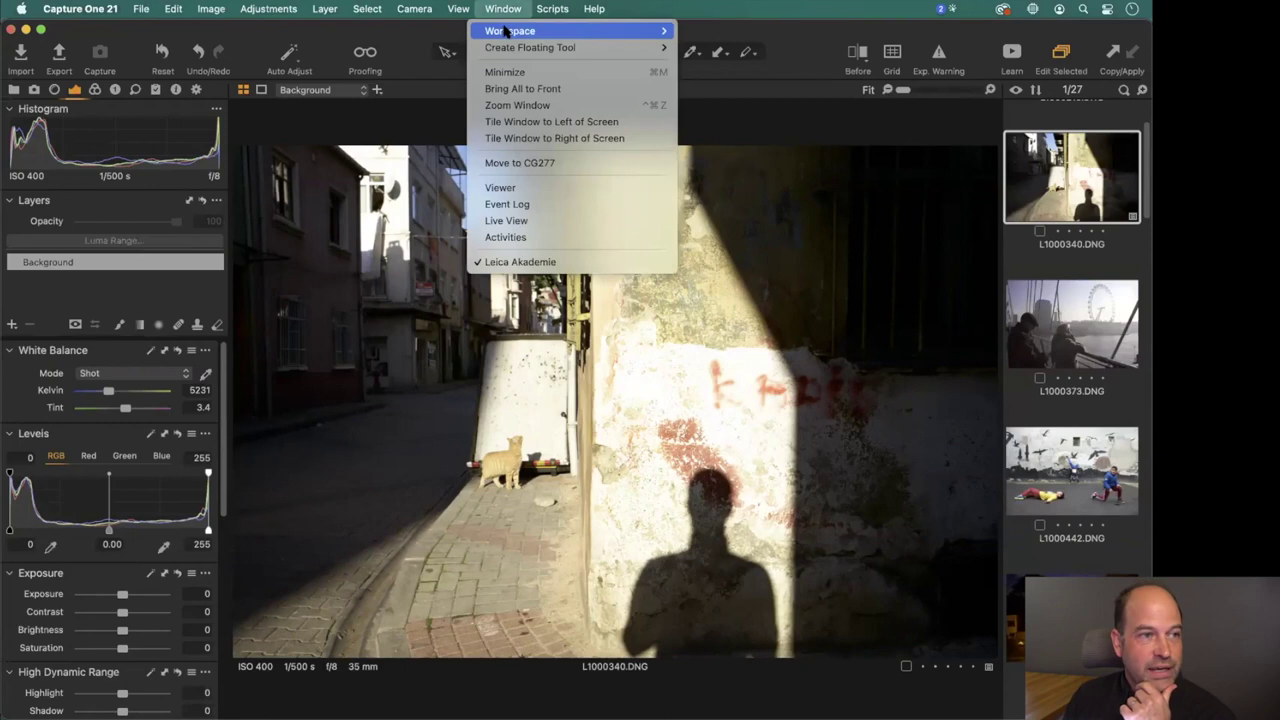
mouse_move(505, 31)
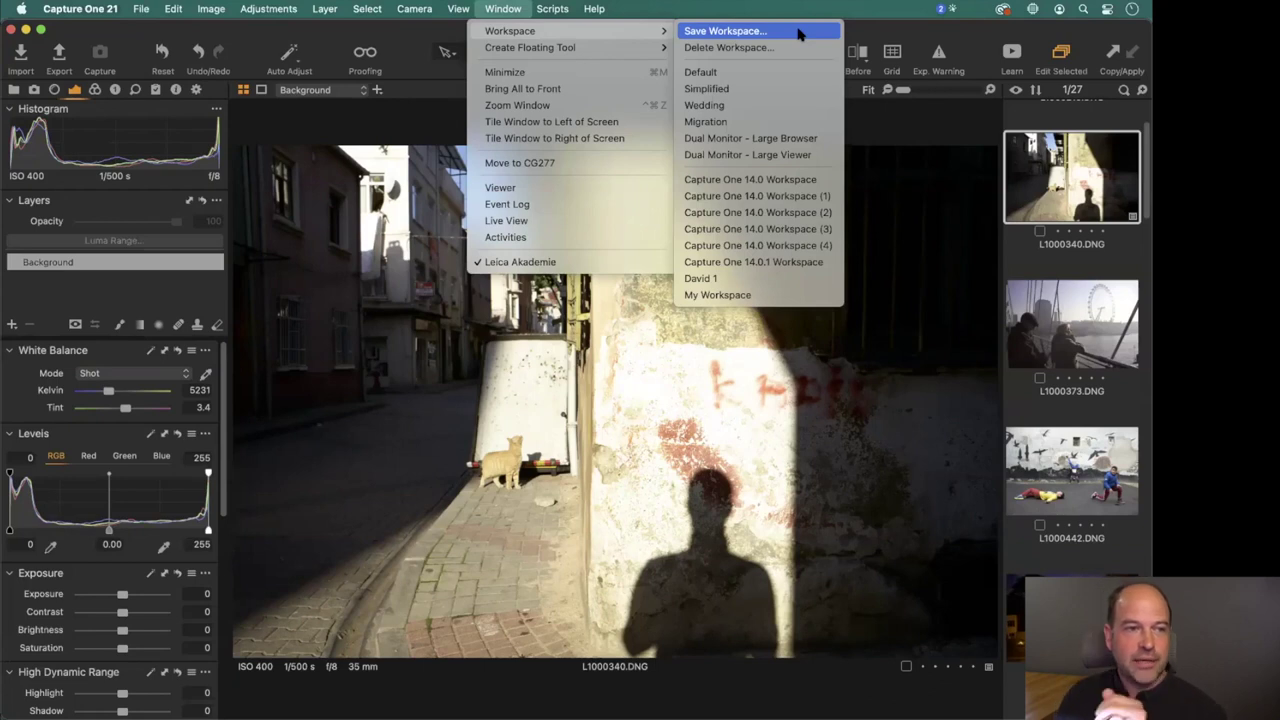
left_click(789, 119)
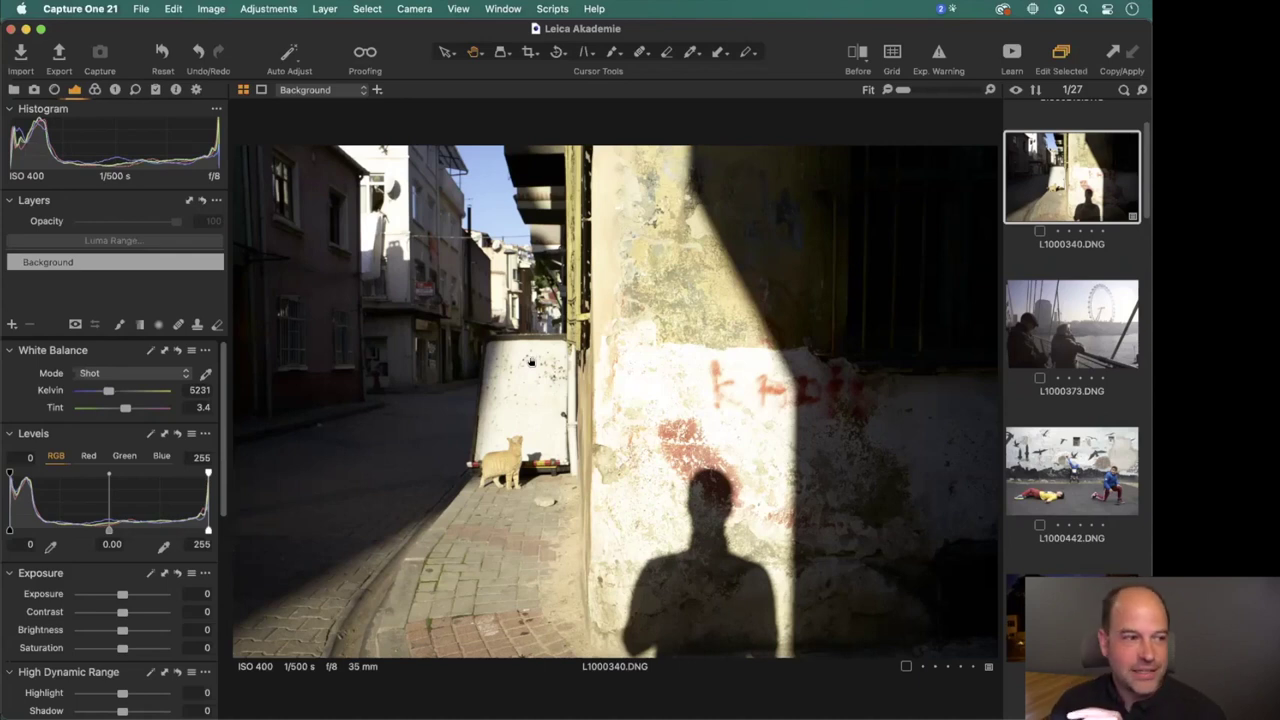
Detach the Exposure tool as a floating panel over L1000340.DNG and raise Exposure to 0.9.
scroll(219, 393, "down", 5)
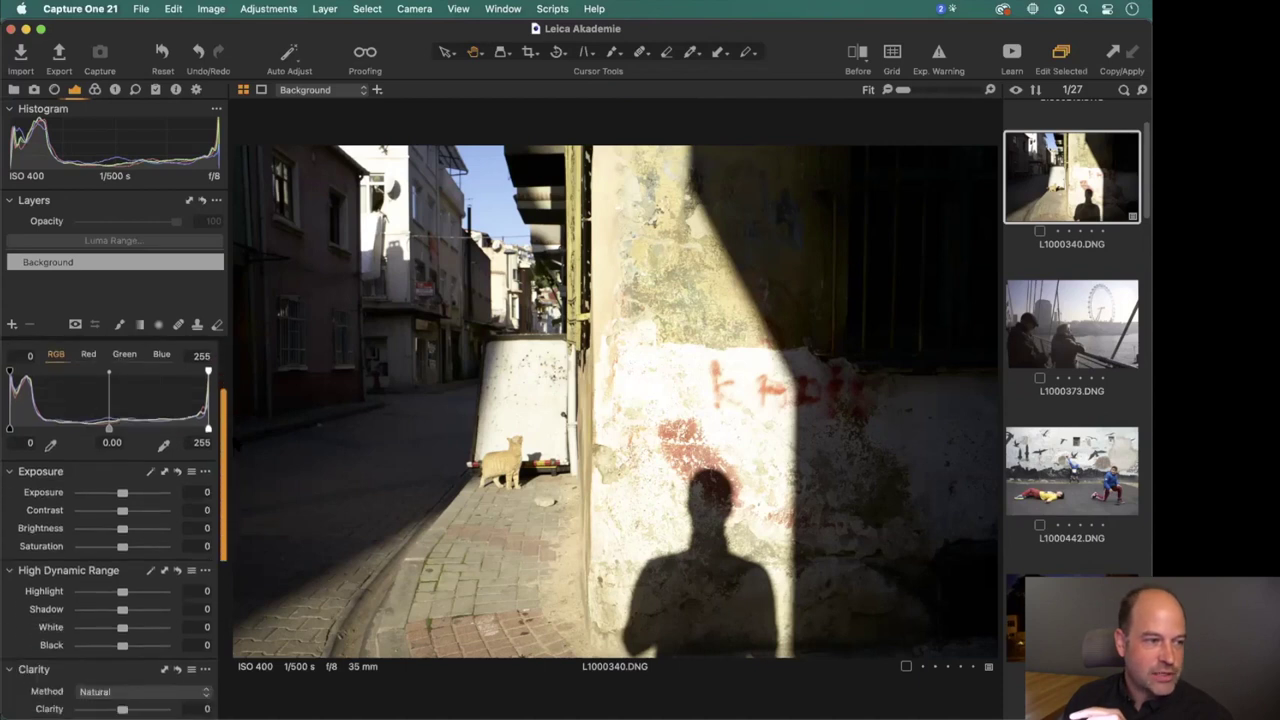
left_click_drag(85, 381, 521, 343)
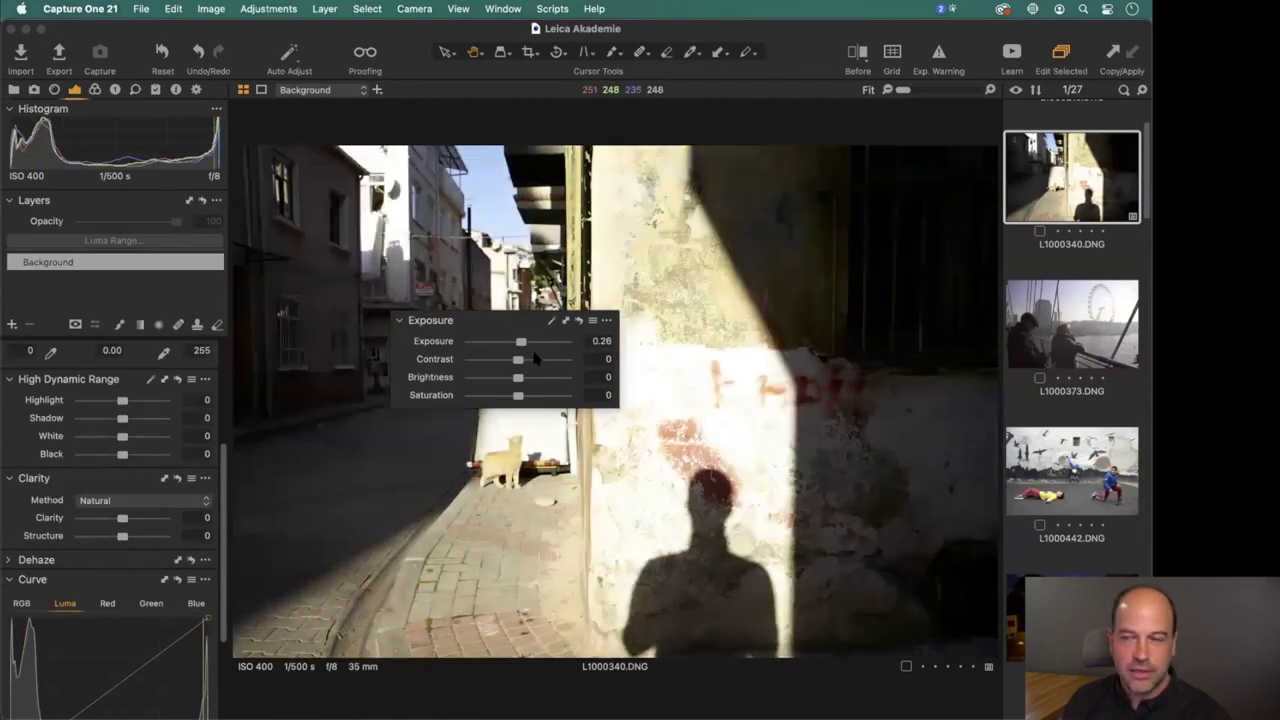
scroll(548, 345, "down", 5)
left_click_drag(516, 345, 531, 359)
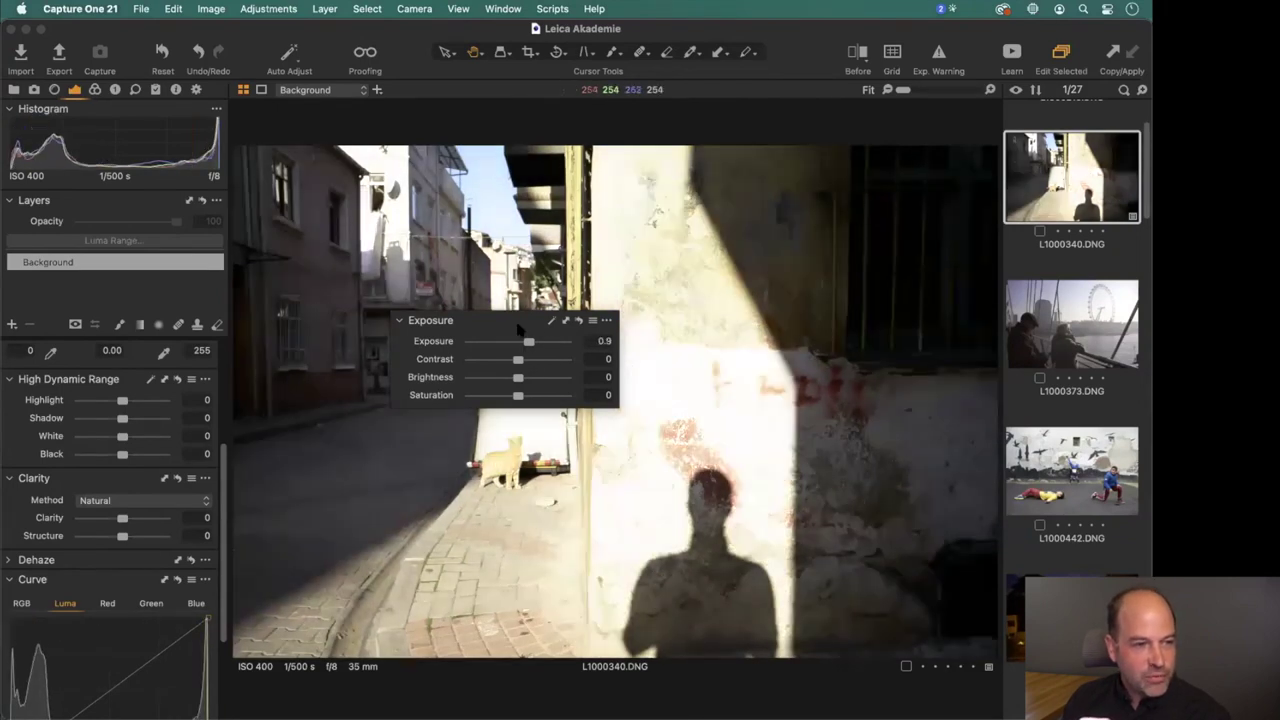
Compare L1000340.DNG with and without the 0.9 Exposure by repeatedly resetting the slider and undoing the reset.
double_click(436, 341)
key("super+z")
double_click(436, 341)
key("super+z")
double_click(436, 341)
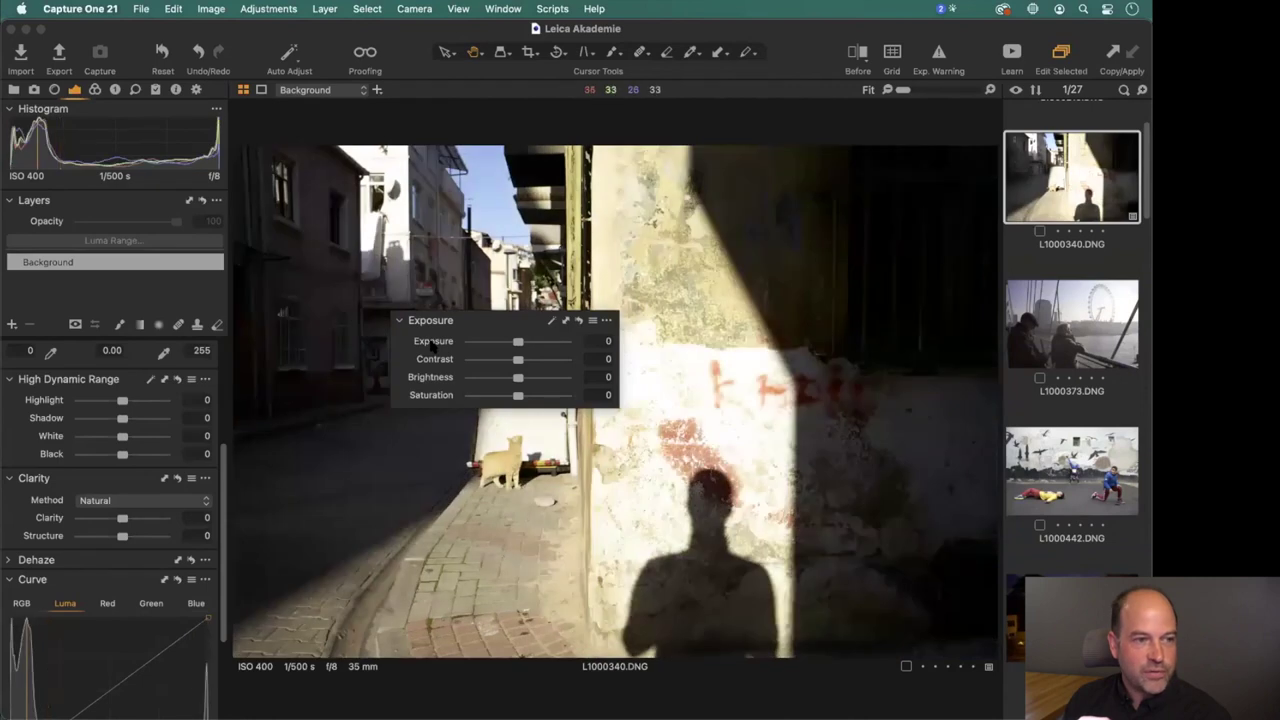
key("super+z")
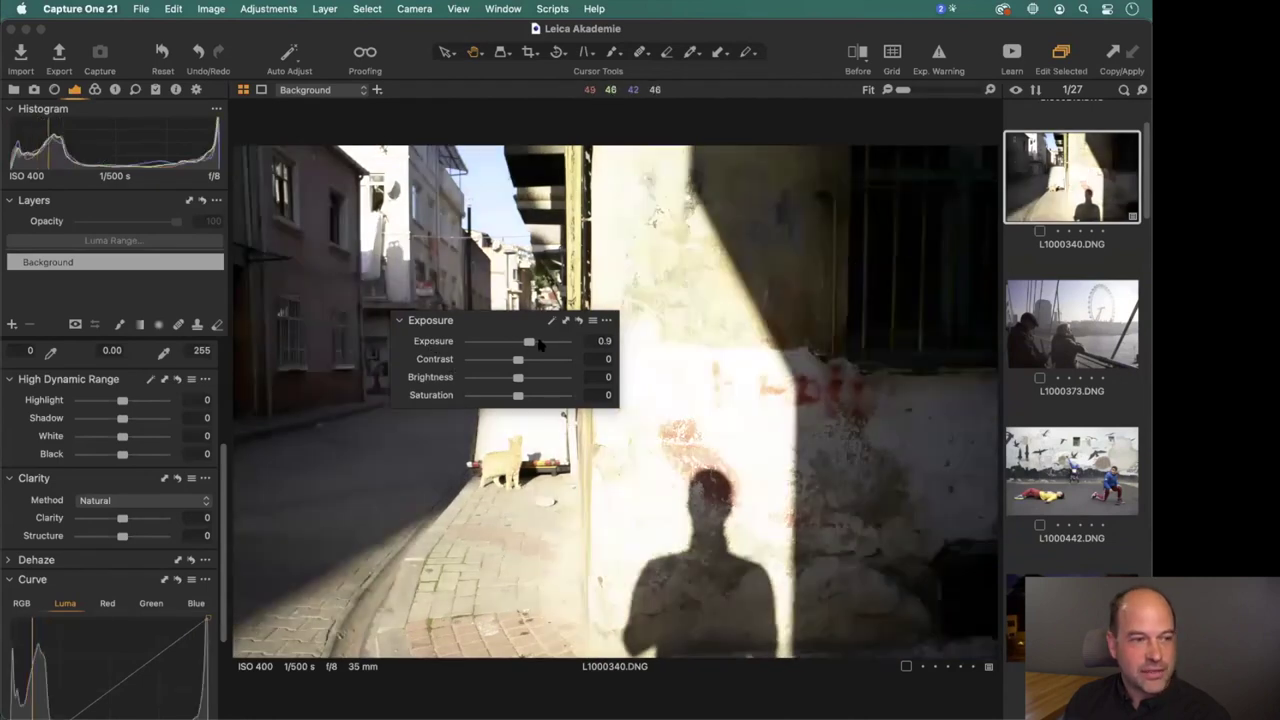
Try Exposure values such as 1.73 and -1.97 on L1000340.DNG, then reset Exposure to 0.
double_click(517, 342)
key("super+z")
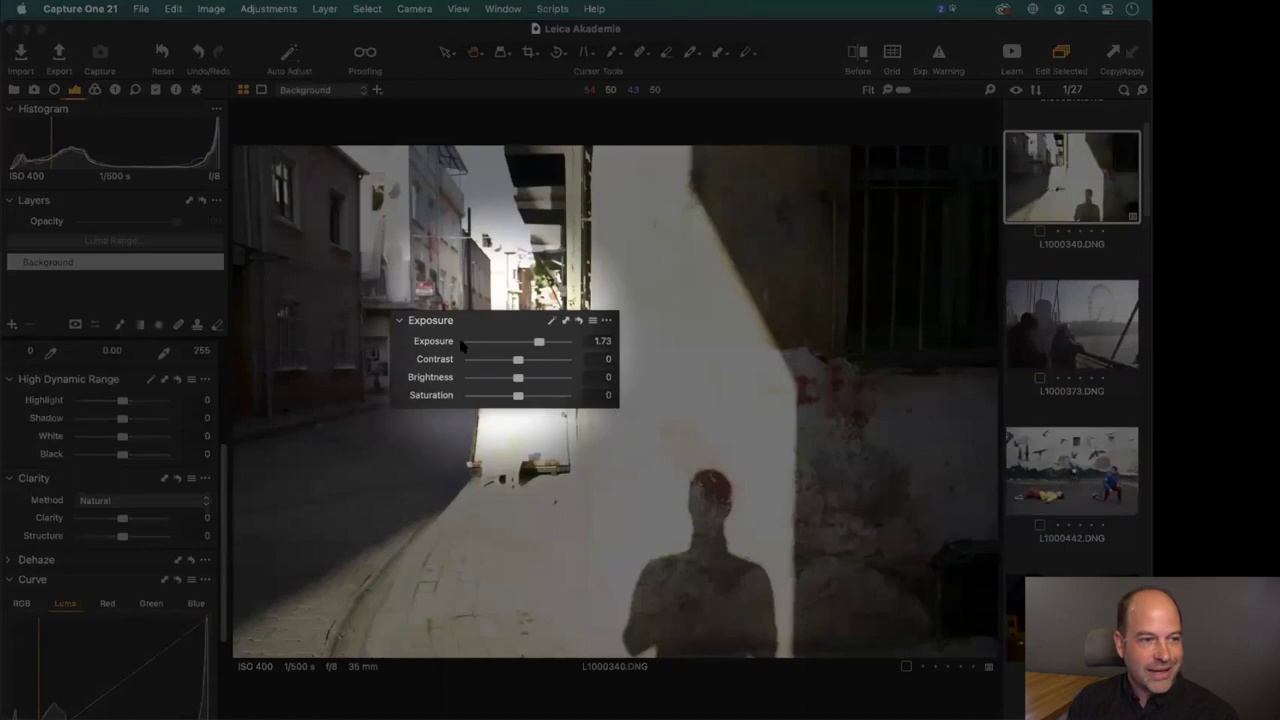
key("super+z")
key("super+z")
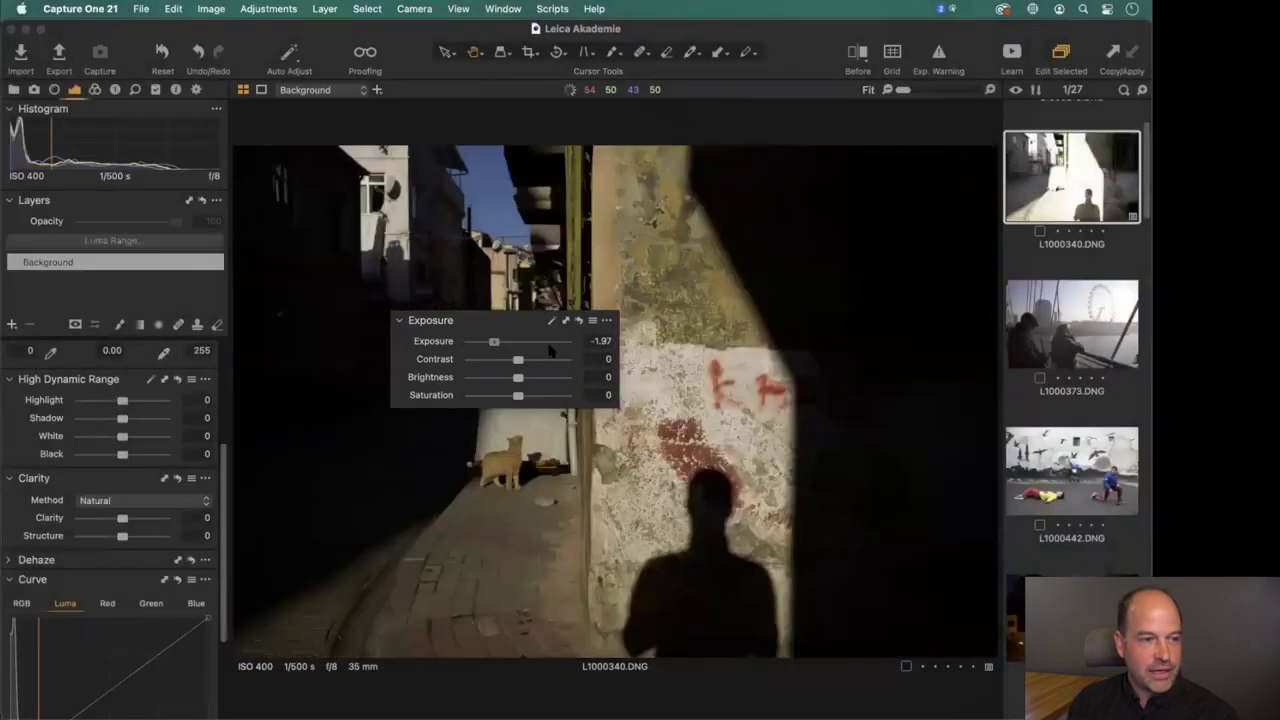
scroll(516, 345, "up", 3)
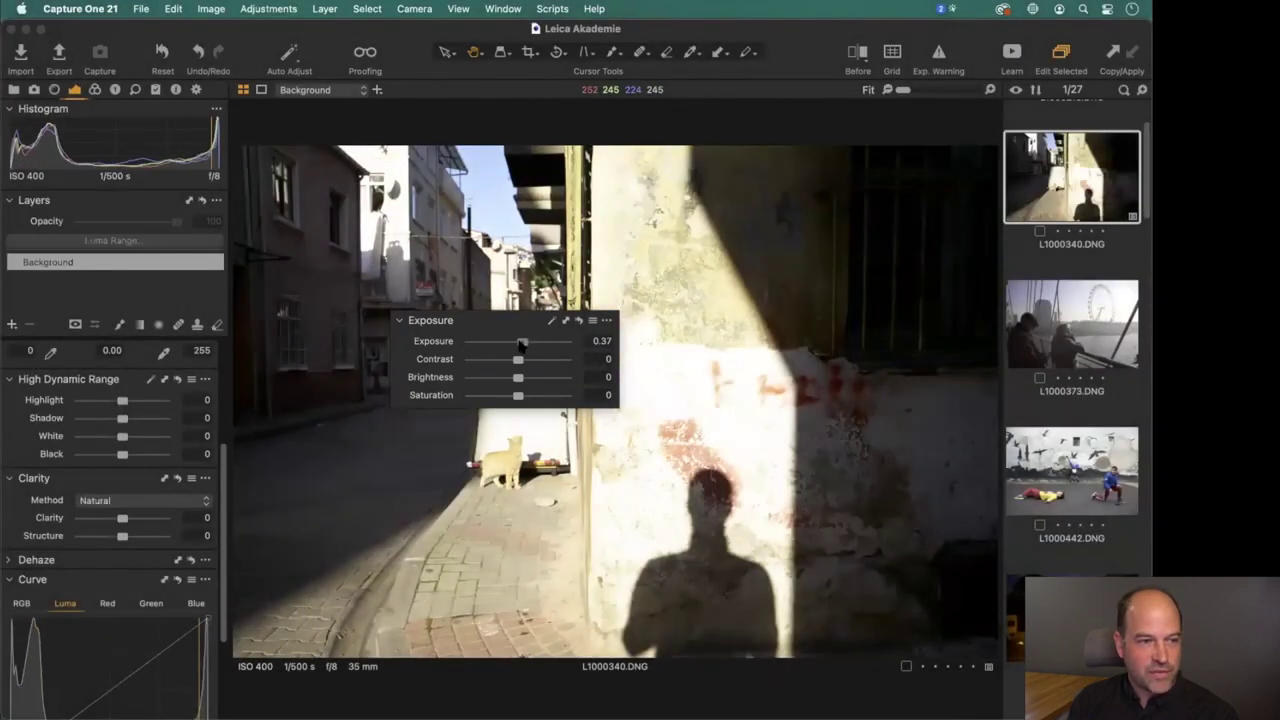
double_click(518, 342)
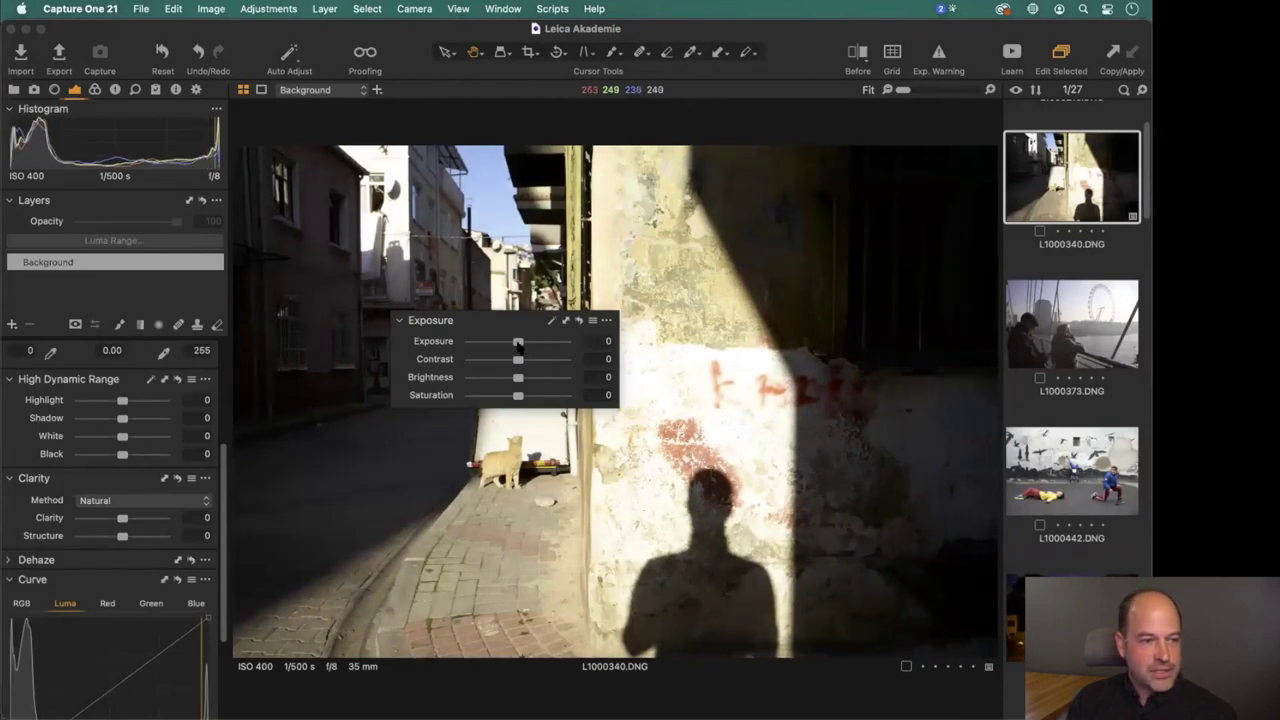
Try a mix of Exposure tool adjustments with Brightness -21 and Saturation 27, then reset the whole tool.
scroll(518, 342, "up", 4)
scroll(518, 359, "up", 5)
scroll(516, 377, "down", 5)
scroll(530, 395, "up", 5)
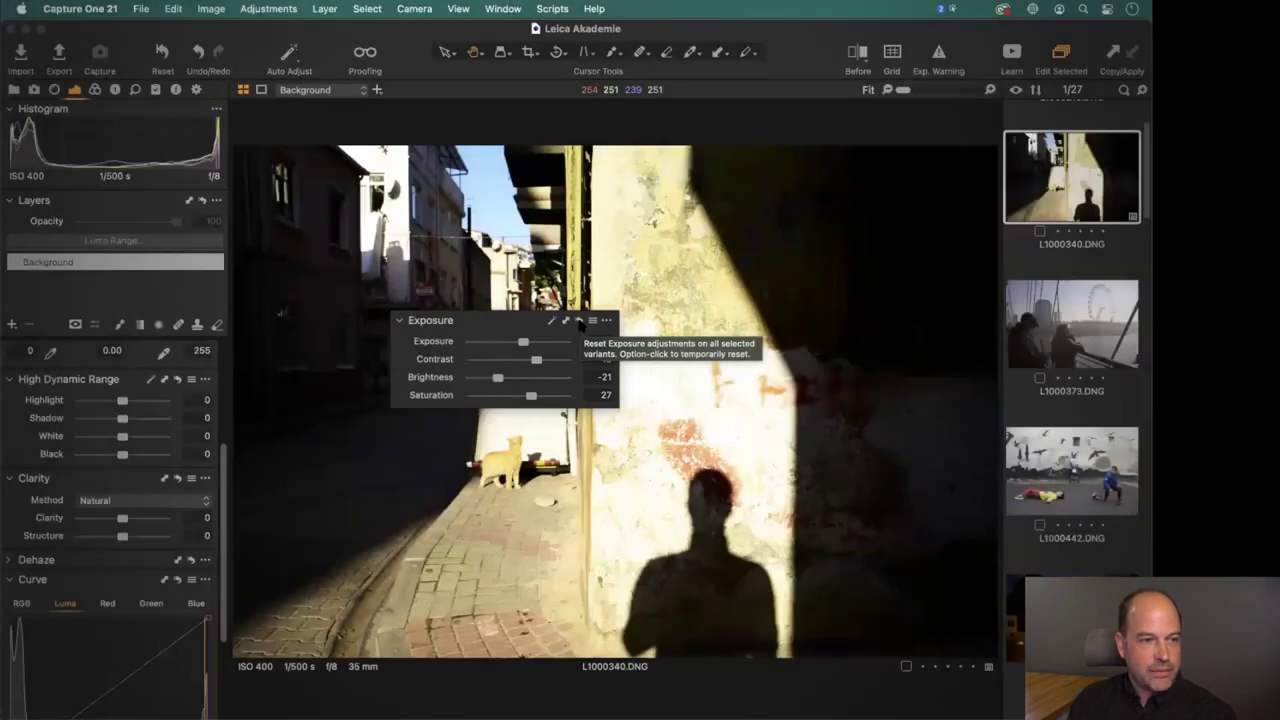
left_click(578, 320)
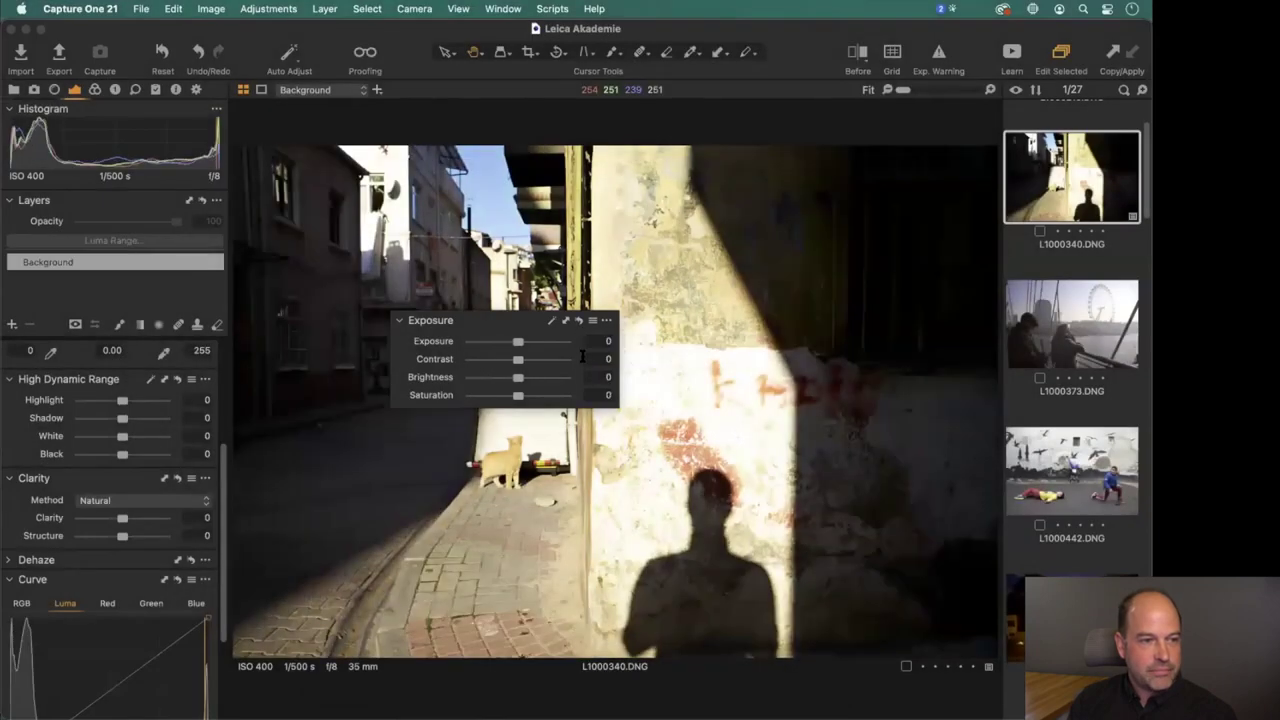
Try Exposure 0.97, Contrast -19, Brightness 8 and Saturation -51, compare with a temporary reset, and reset the tool.
key("super+z")
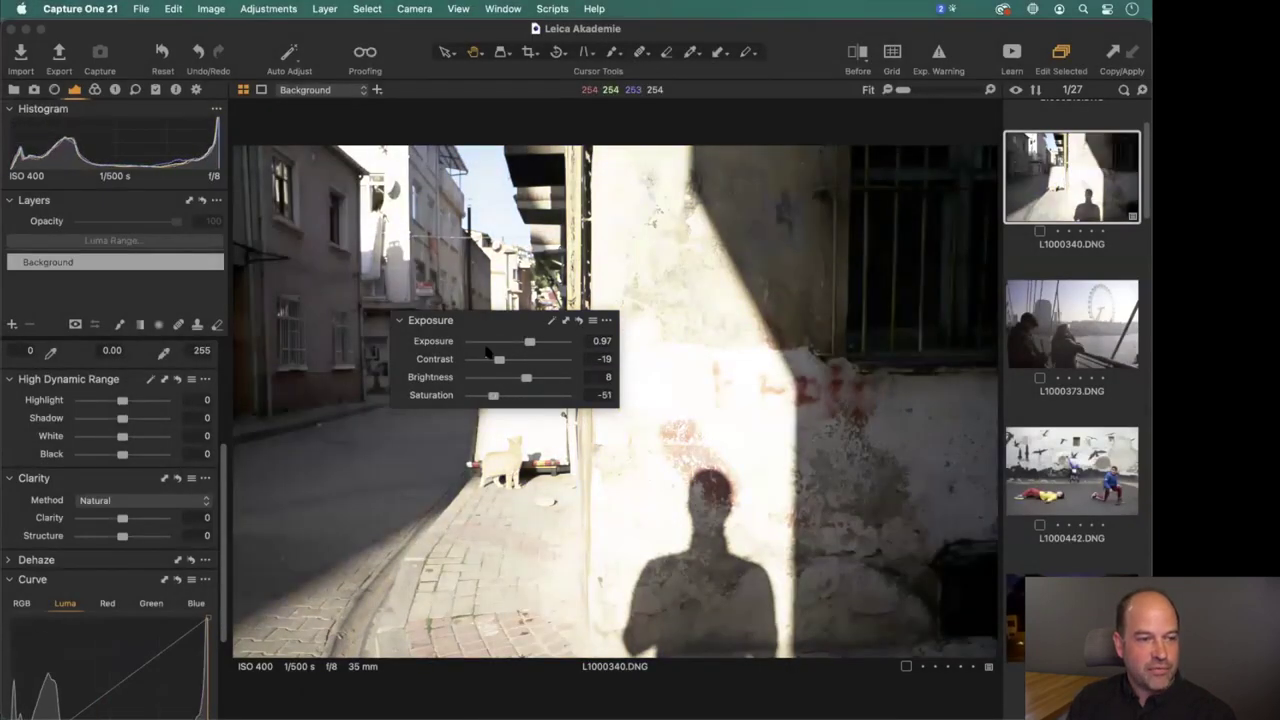
left_click(577, 322)
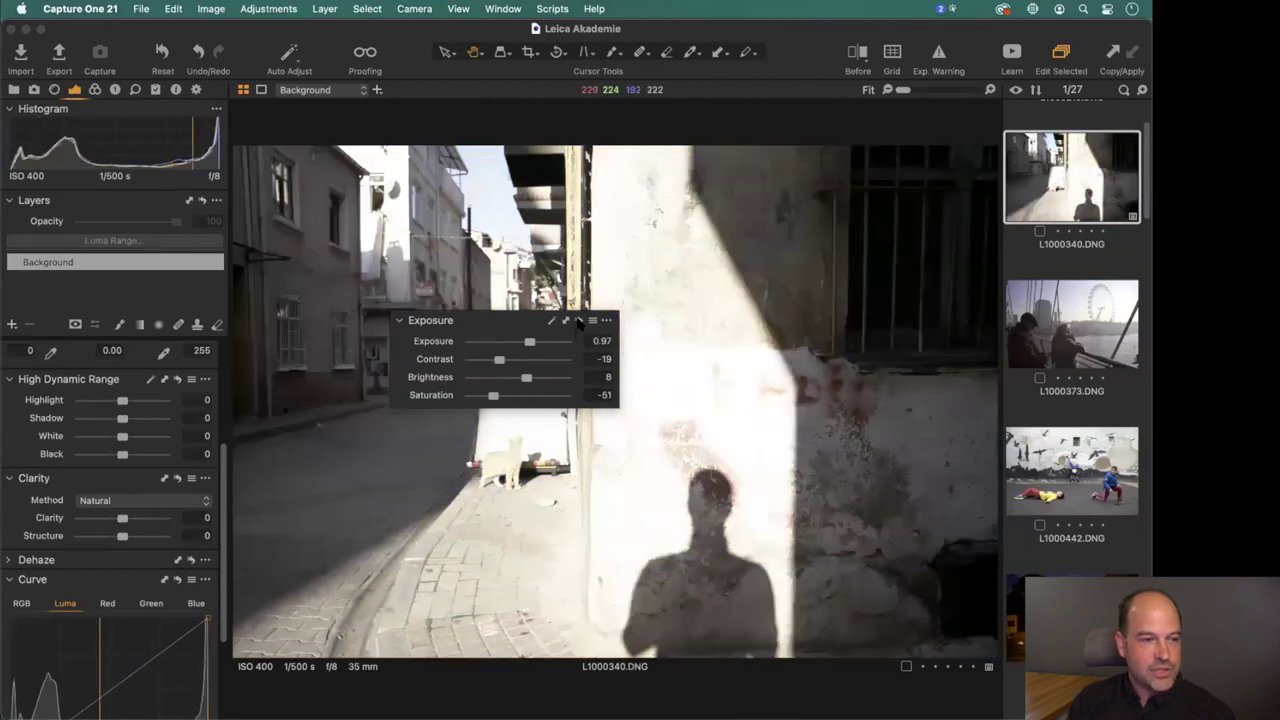
left_click(577, 322)
left_click_drag(578, 322, 581, 332)
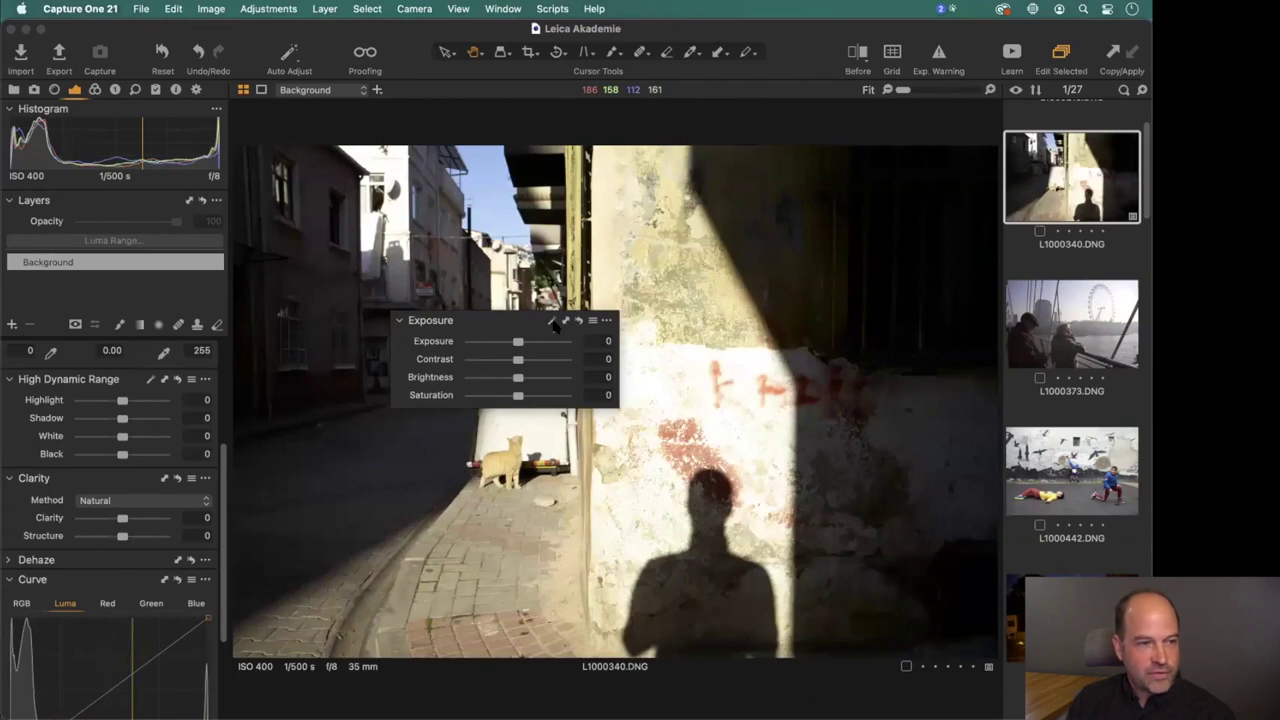
Try the Exposure tool's automatic adjustment, reset it, and preview the tool's built-in presets without applying one.
left_click(552, 322)
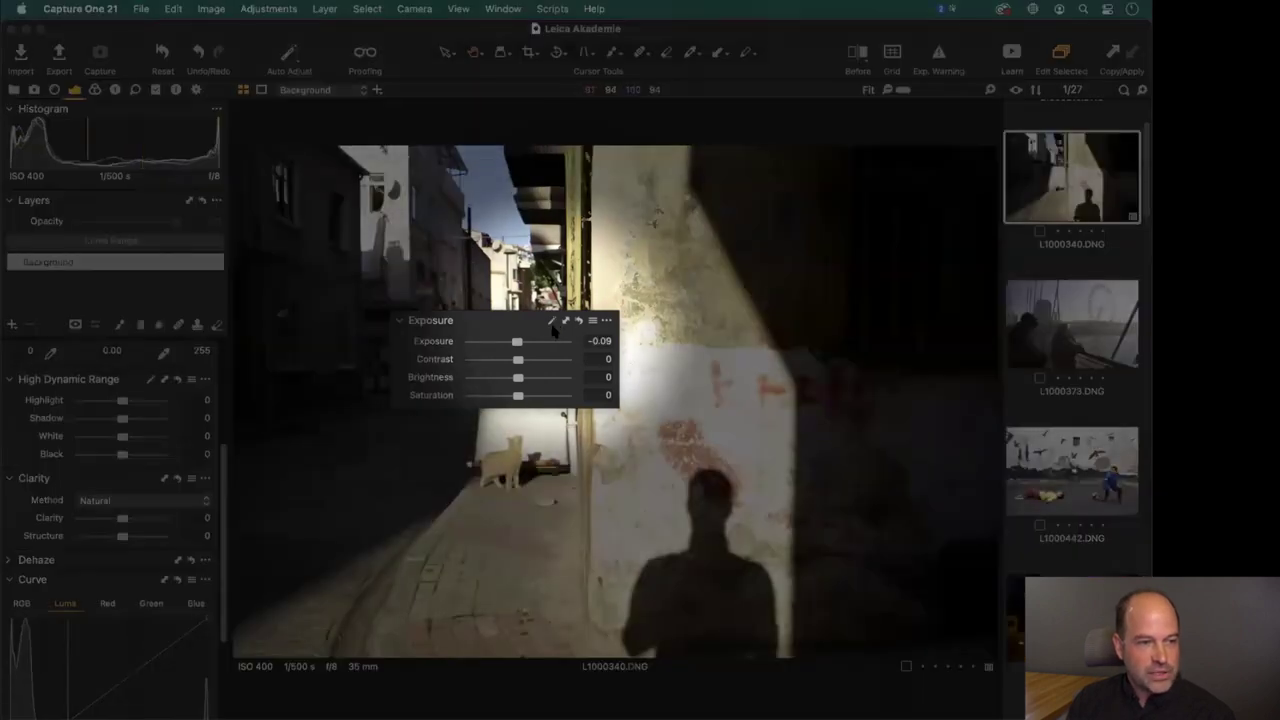
left_click(580, 326)
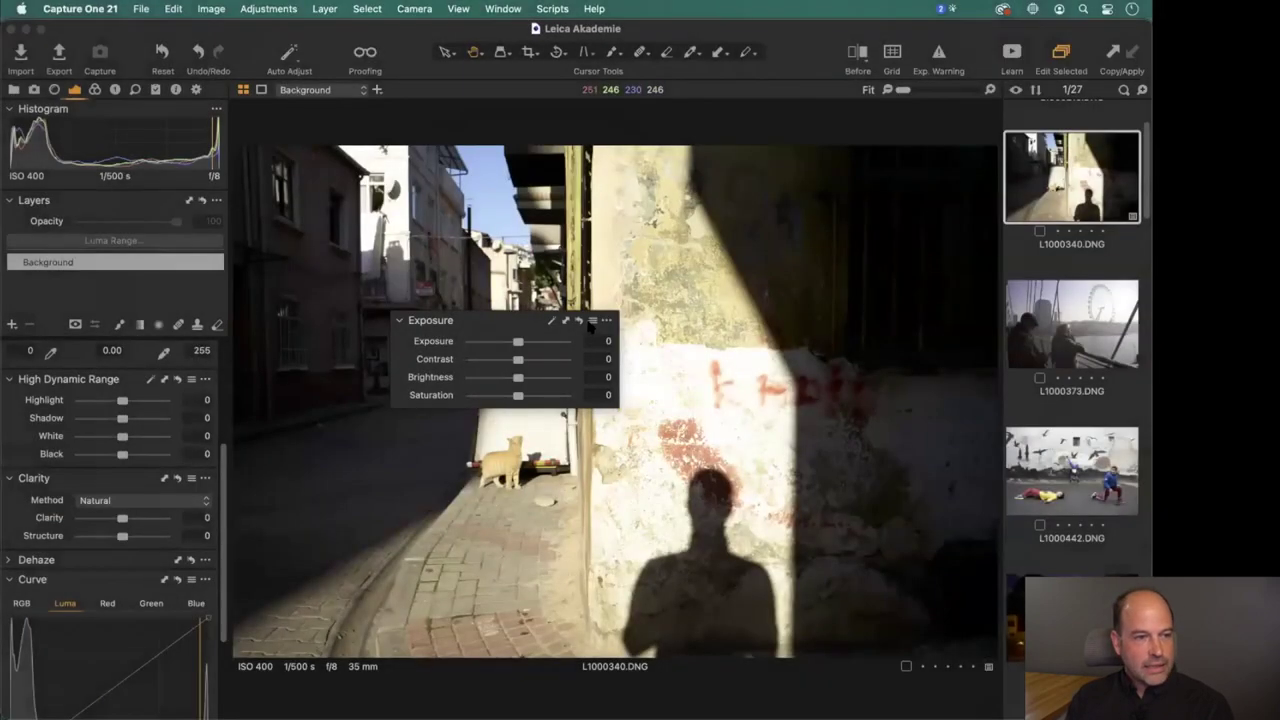
left_click(592, 320)
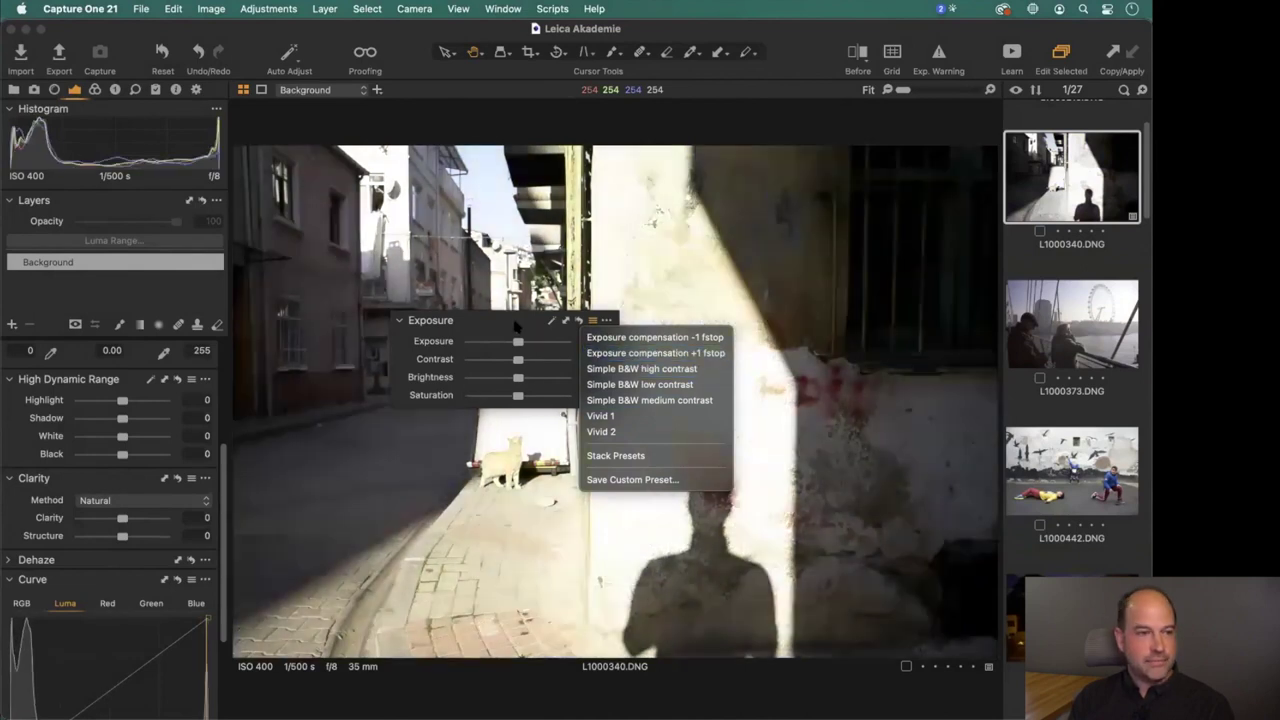
left_click(609, 325)
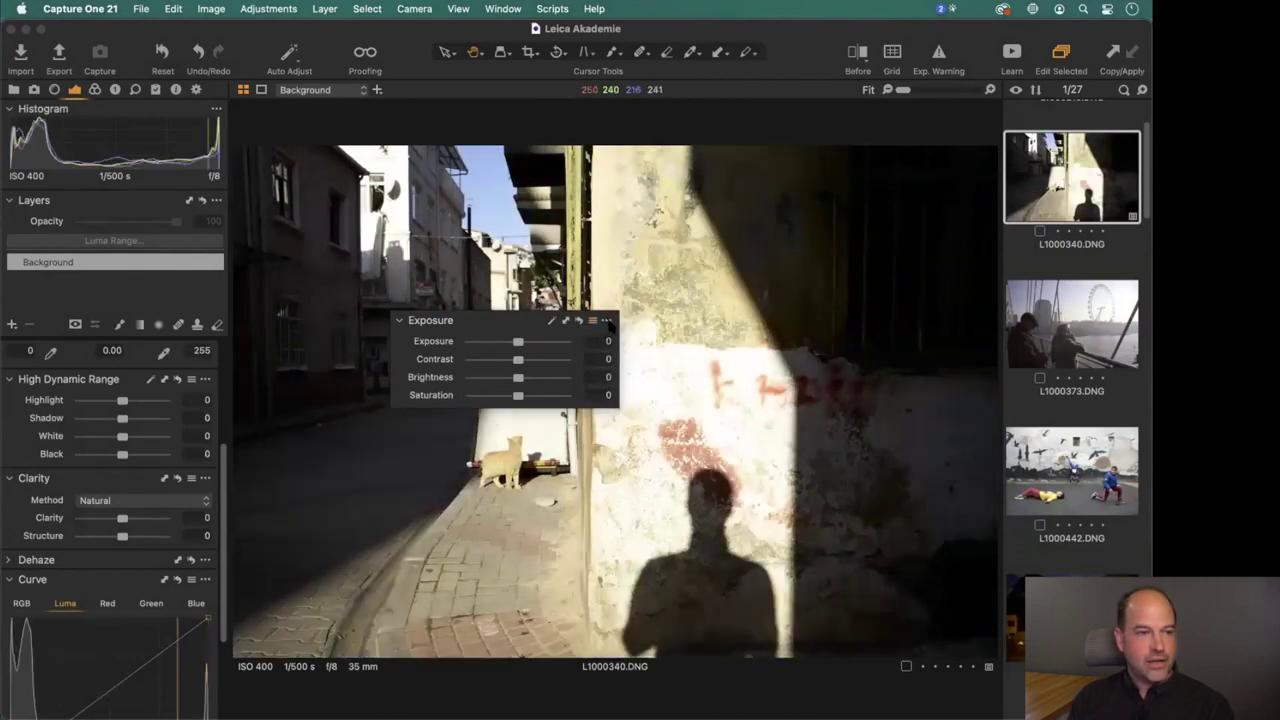
Review the Exposure tool's additional options, including Save as Defaults for Leica M240, Apply Defaults and Remove Tool.
left_click(606, 321)
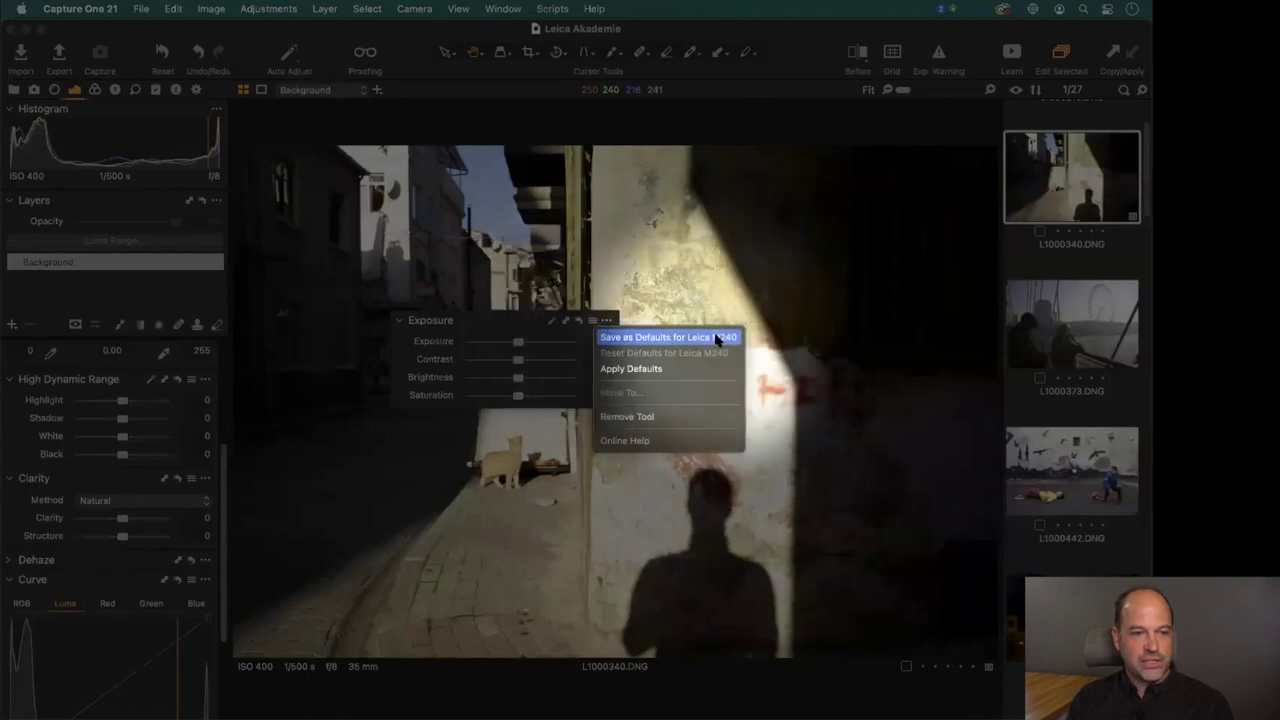
left_click(638, 339)
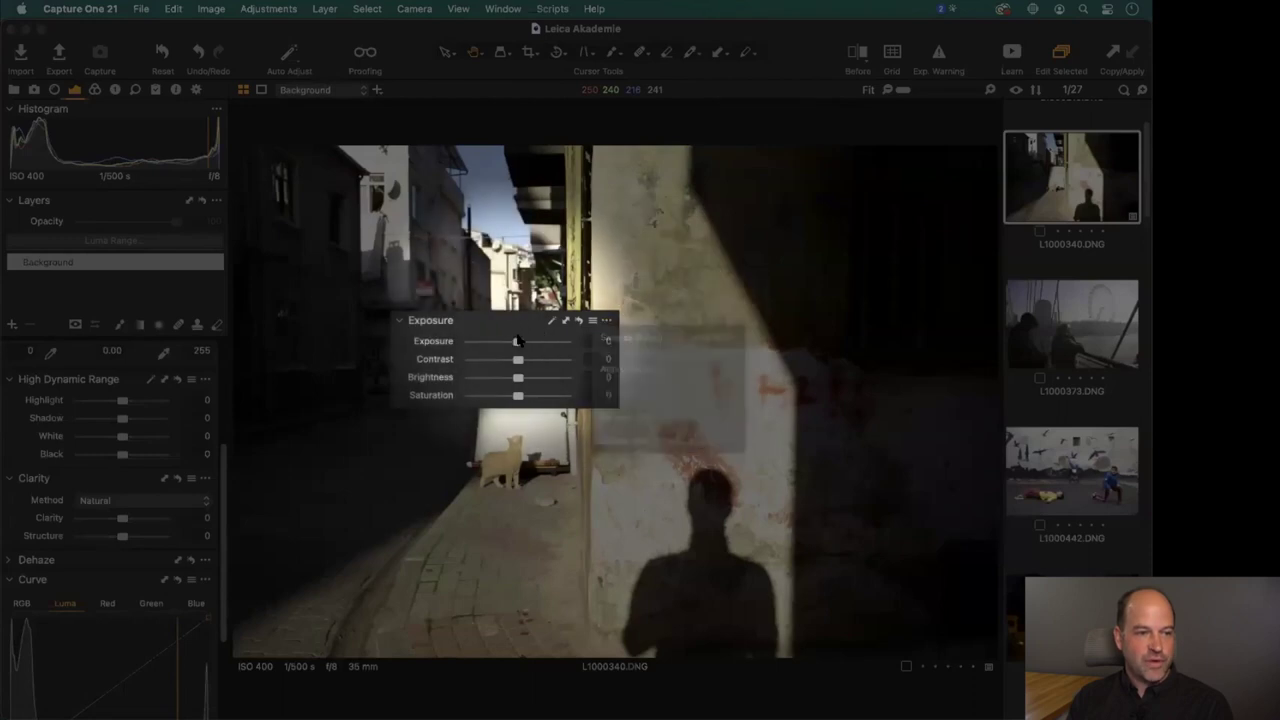
left_click(605, 321)
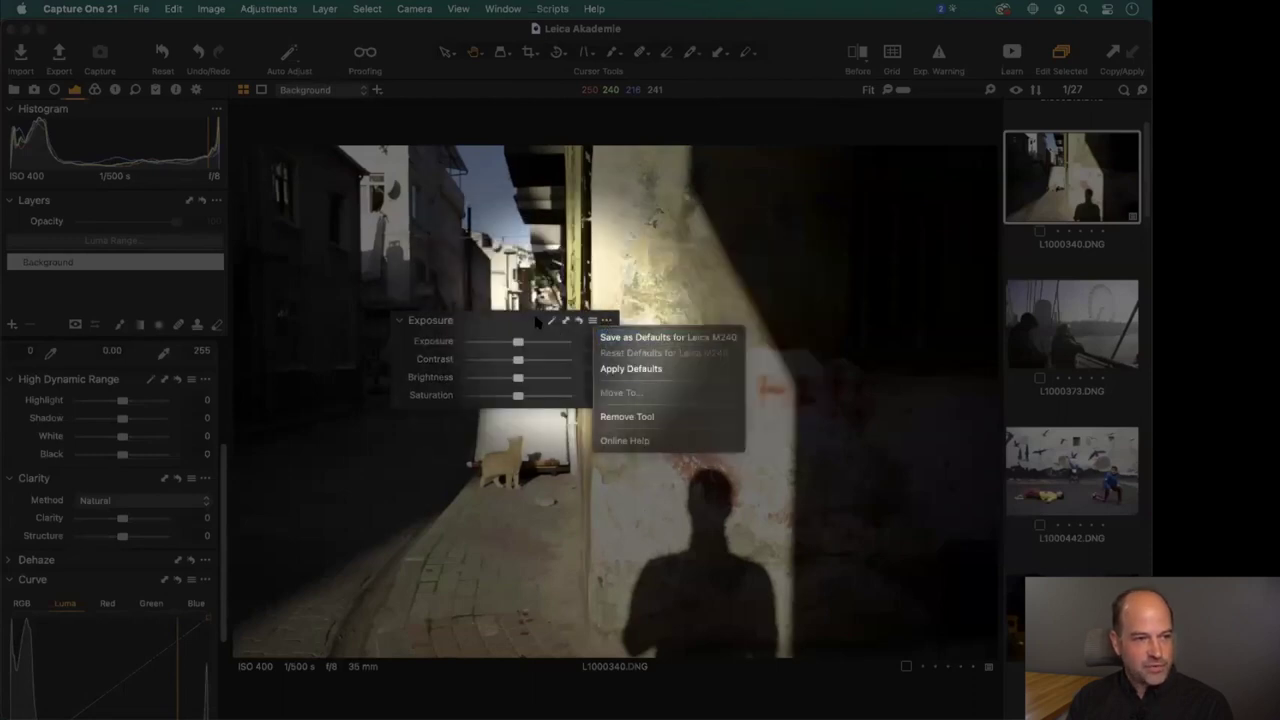
left_click(527, 340)
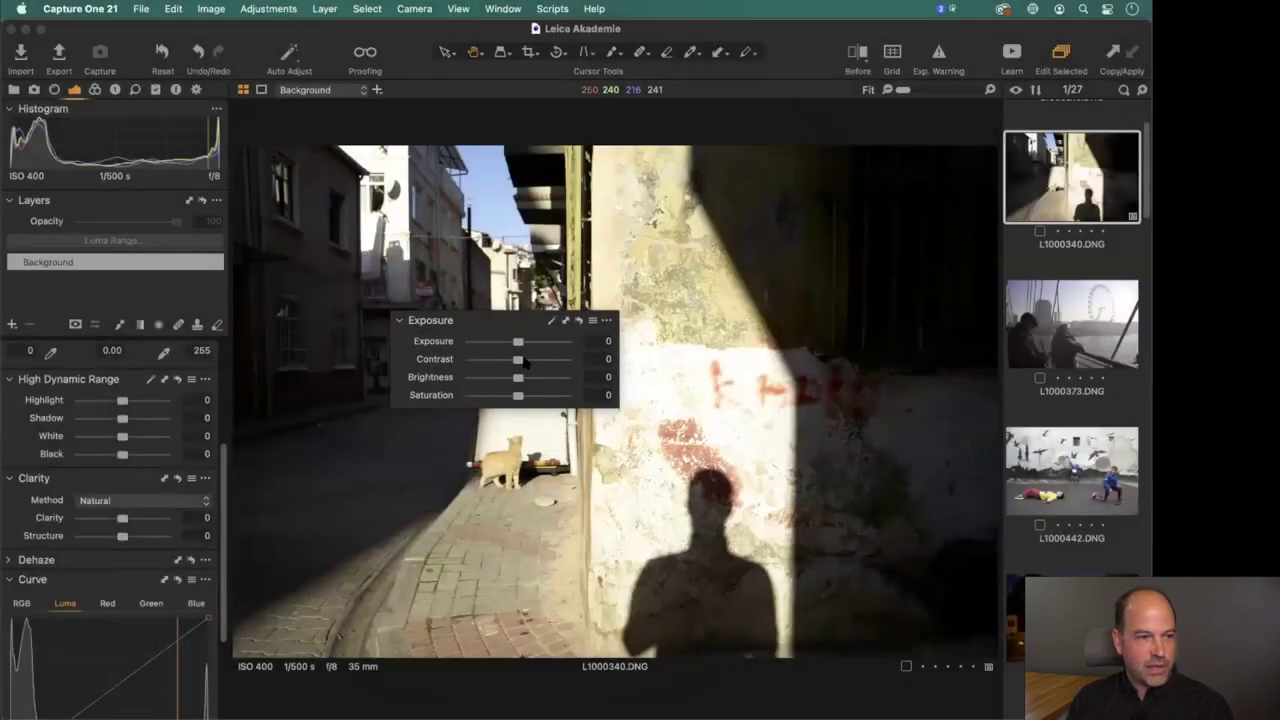
Raise Contrast slightly, revisit the Save as Defaults for Leica M240 option, and reset the Exposure tool.
left_click_drag(518, 358, 531, 359)
left_click(606, 321)
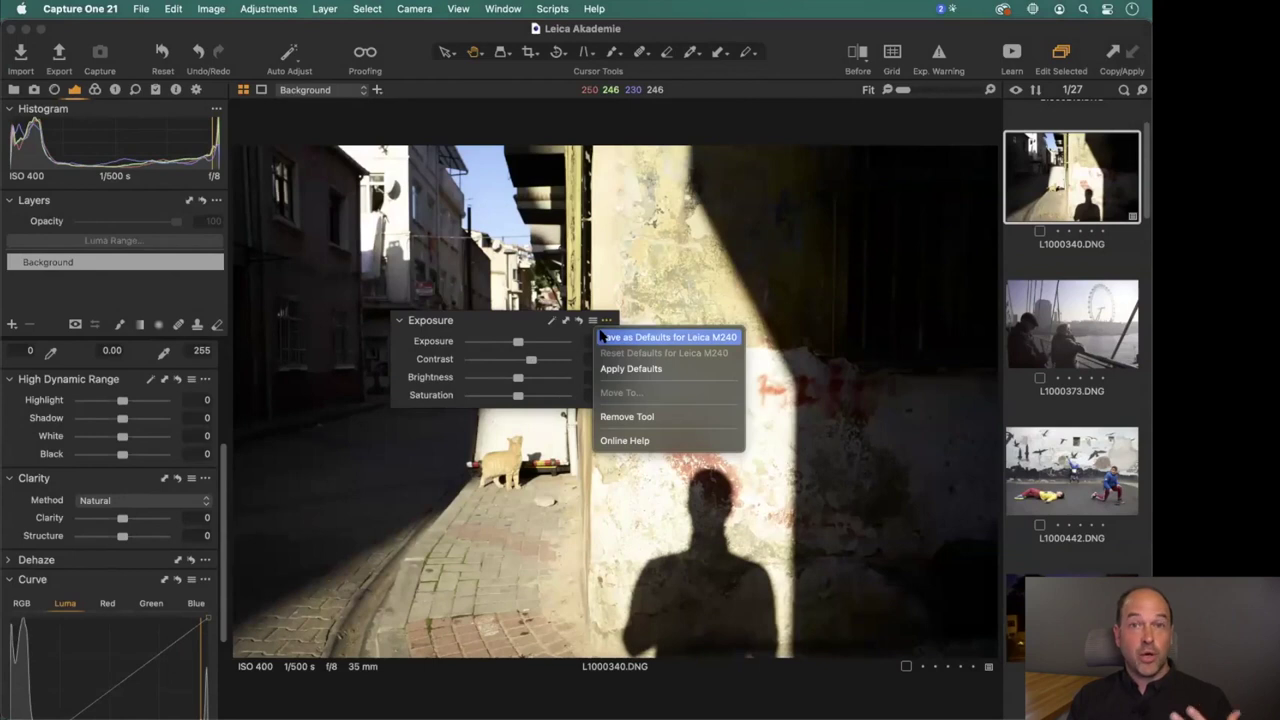
left_click(603, 337)
left_click(578, 321)
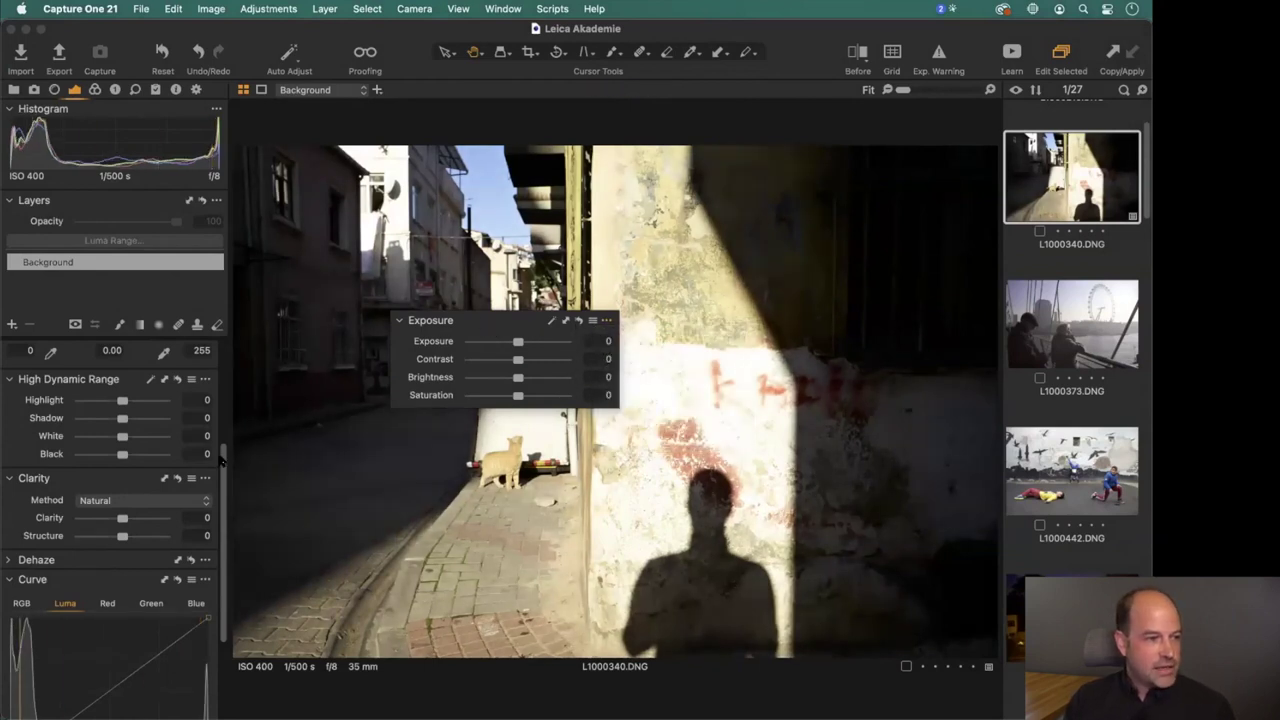
Dock the floating Exposure tool back into the Exposure tab between White Balance and Levels.
scroll(225, 455, "up", 5)
left_click_drag(457, 318, 90, 430)
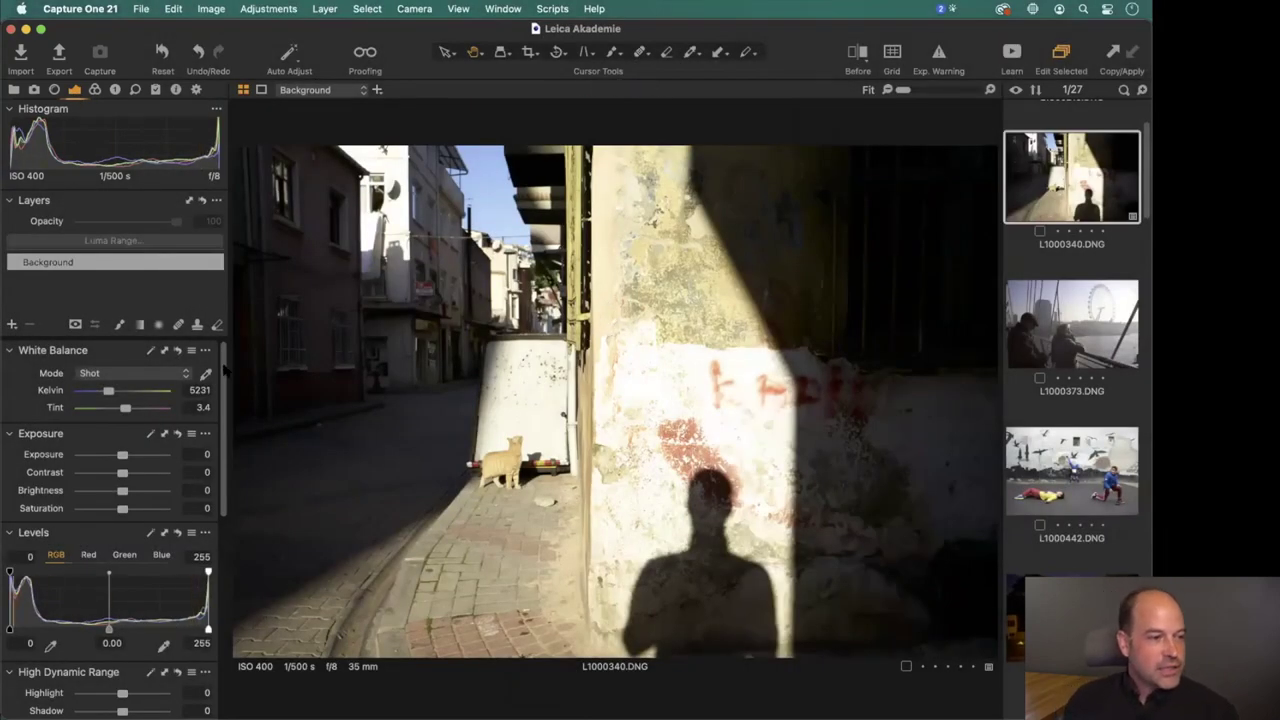
Try raising the Exposure value of L1000340.DNG to 0.95 and reset it to its default.
scroll(224, 370, "down", 3)
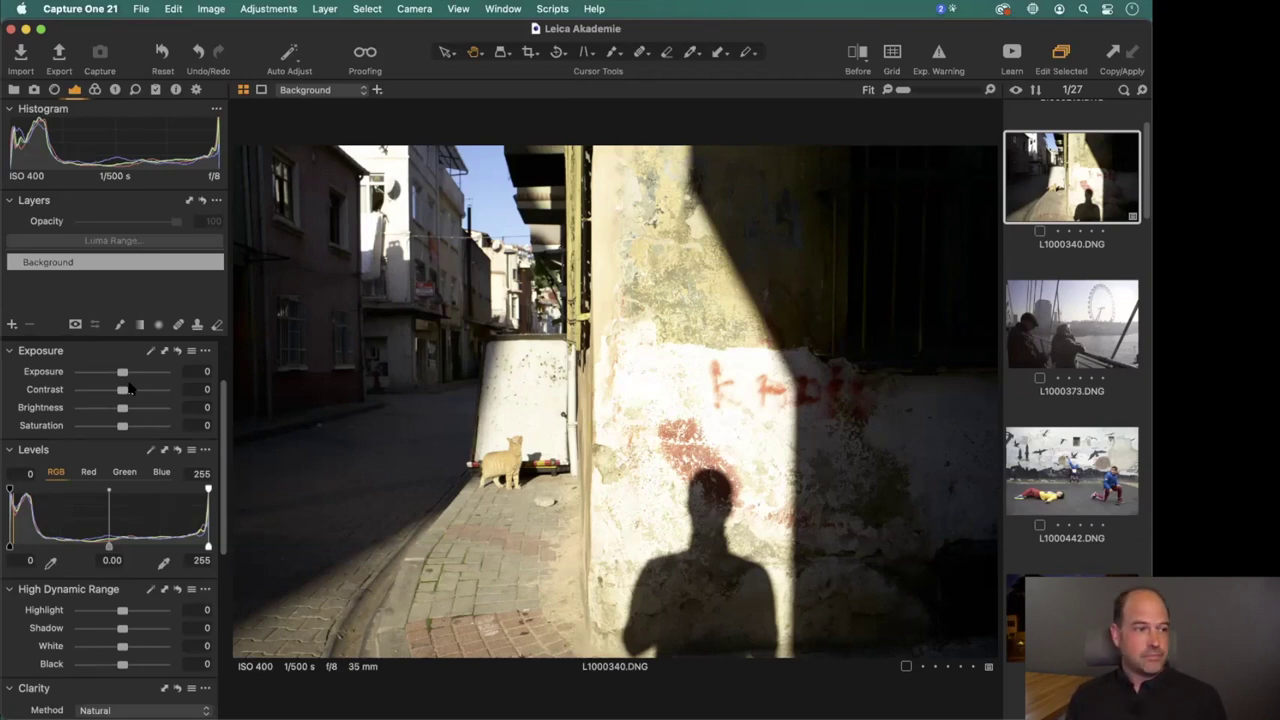
left_click_drag(140, 373, 155, 400)
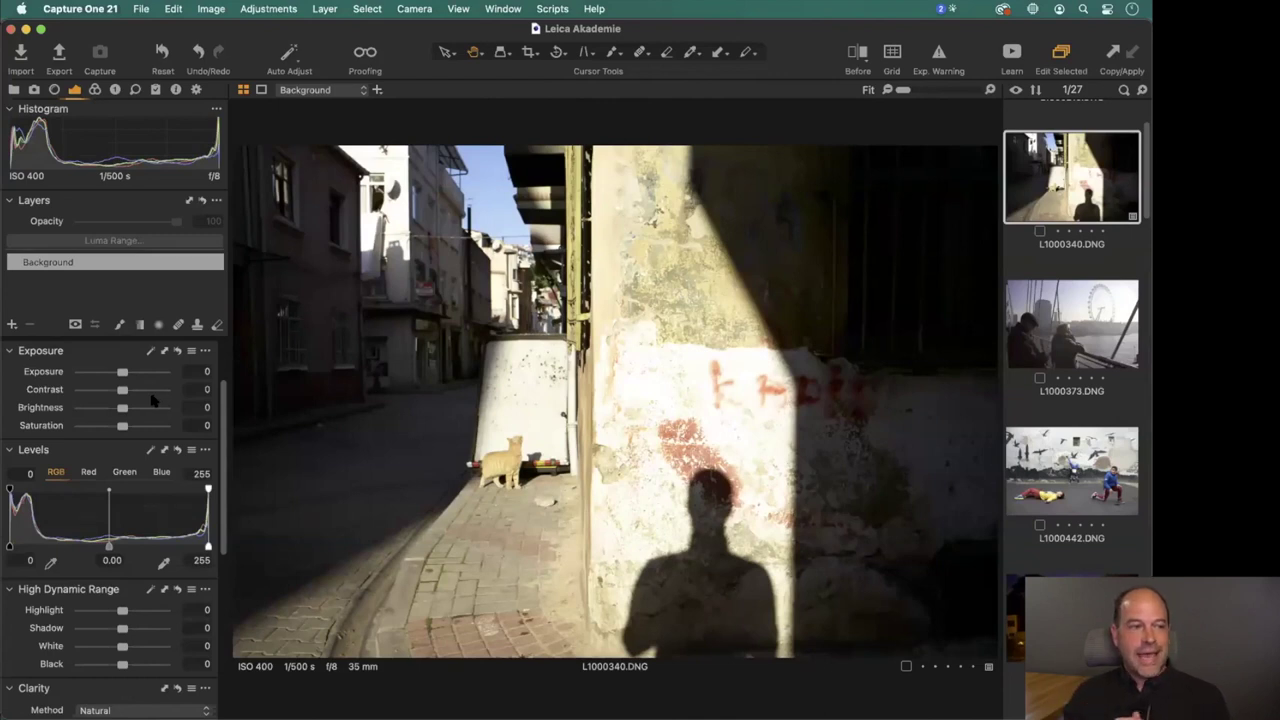
left_click_drag(122, 371, 133, 372)
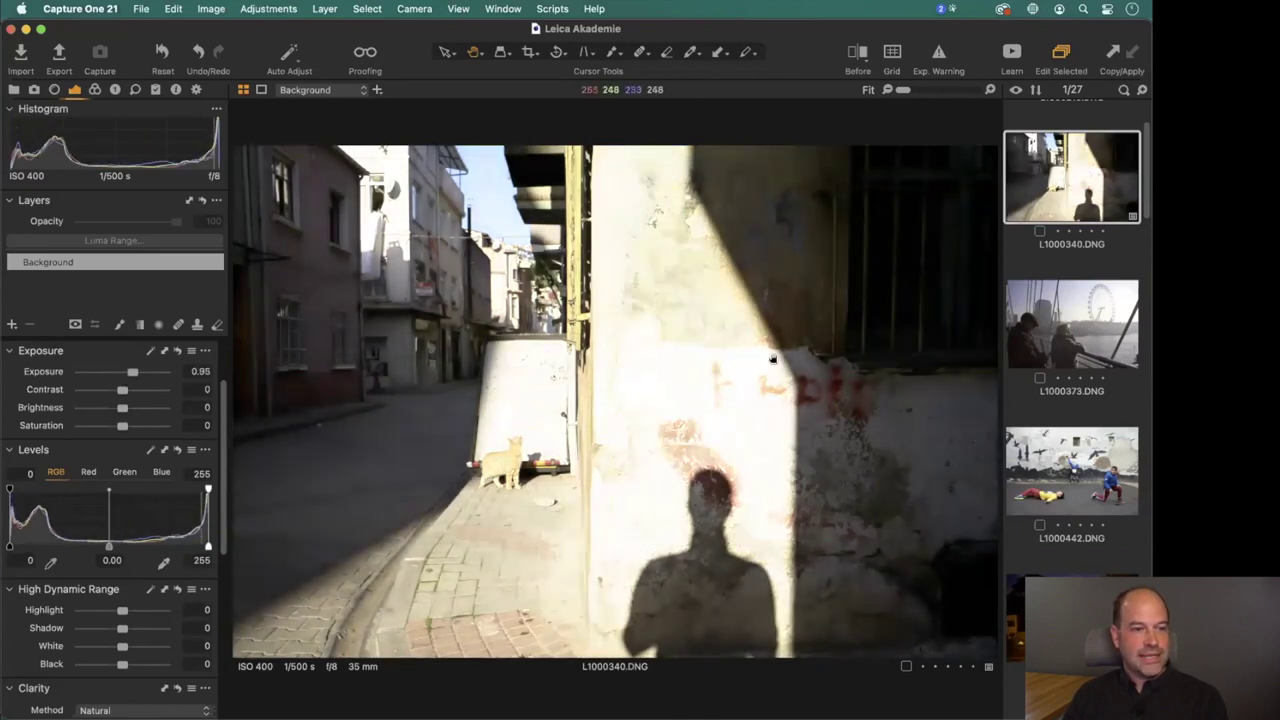
double_click(133, 371)
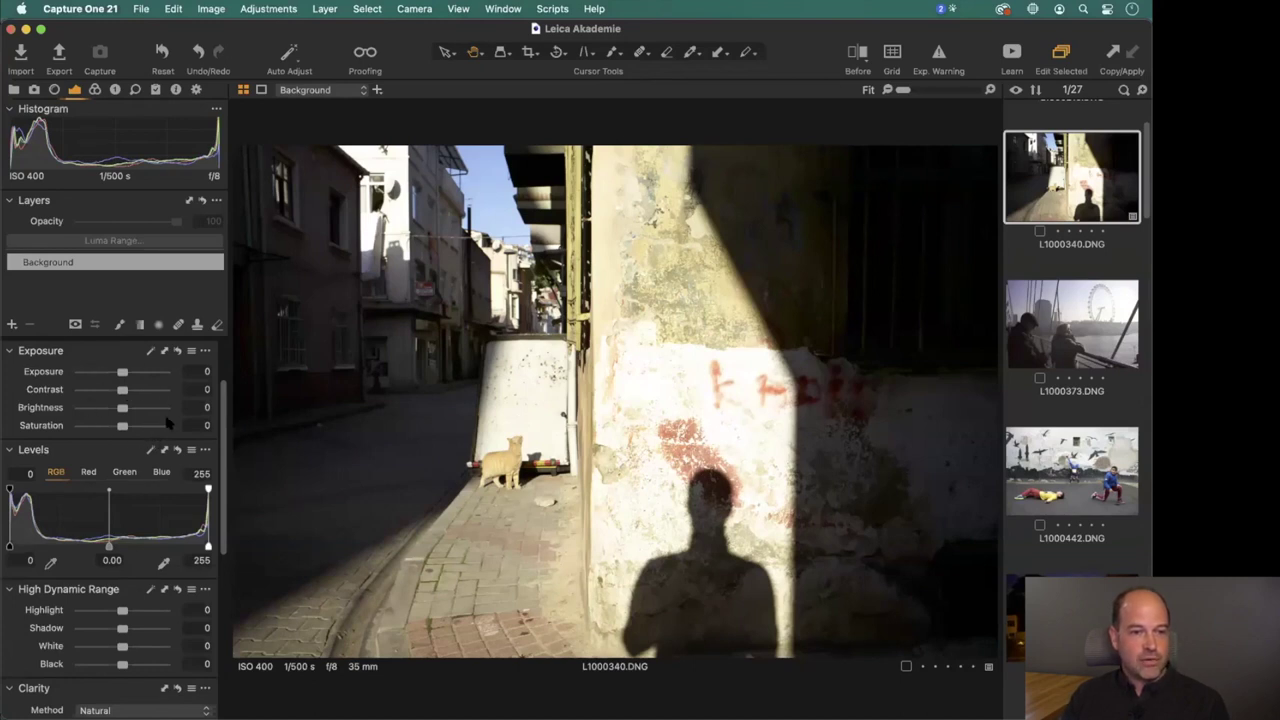
Switch twice between the full thumbnail browser and the single-image viewer of L1000340.DNG.
key("super+alt+v")
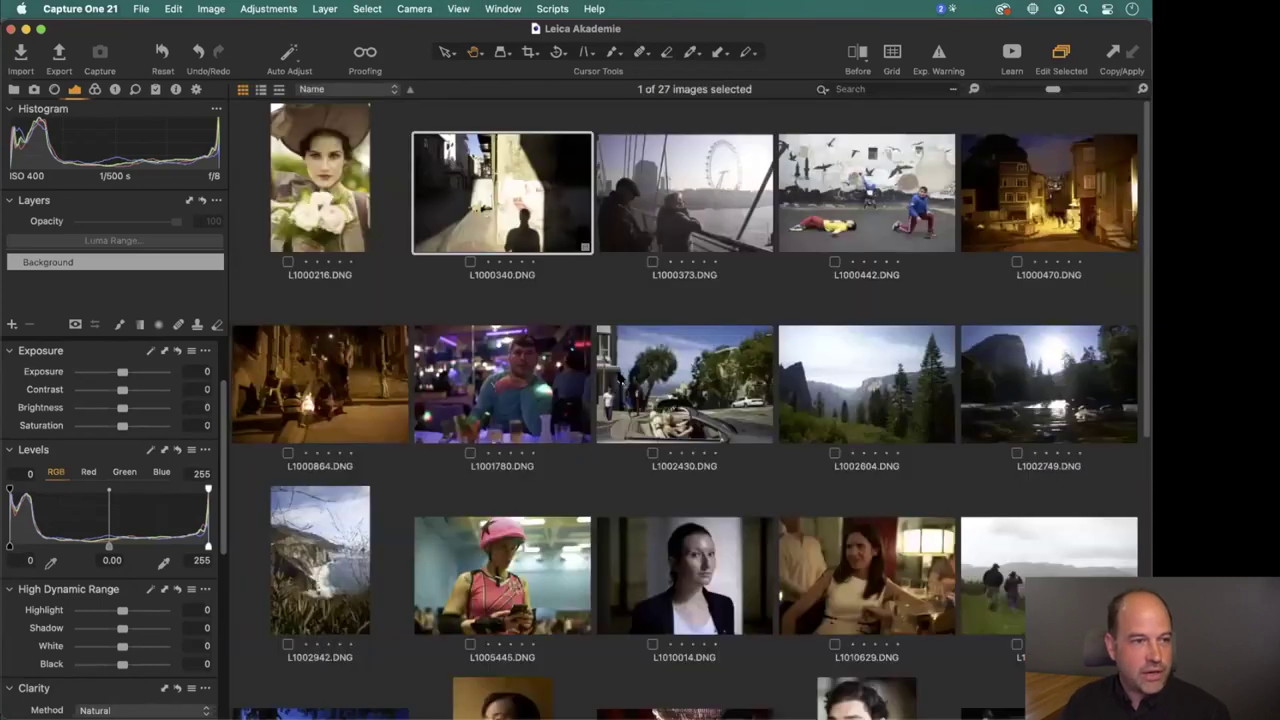
key("super+alt+v")
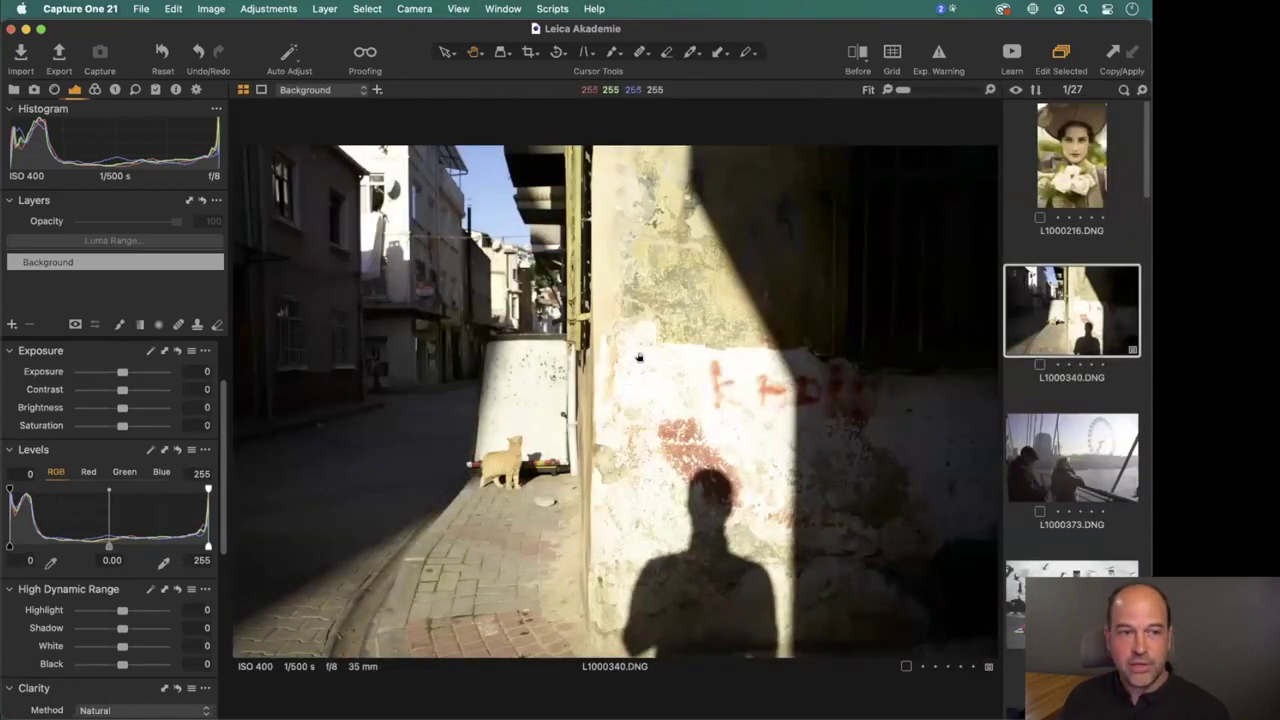
key("super+alt+v")
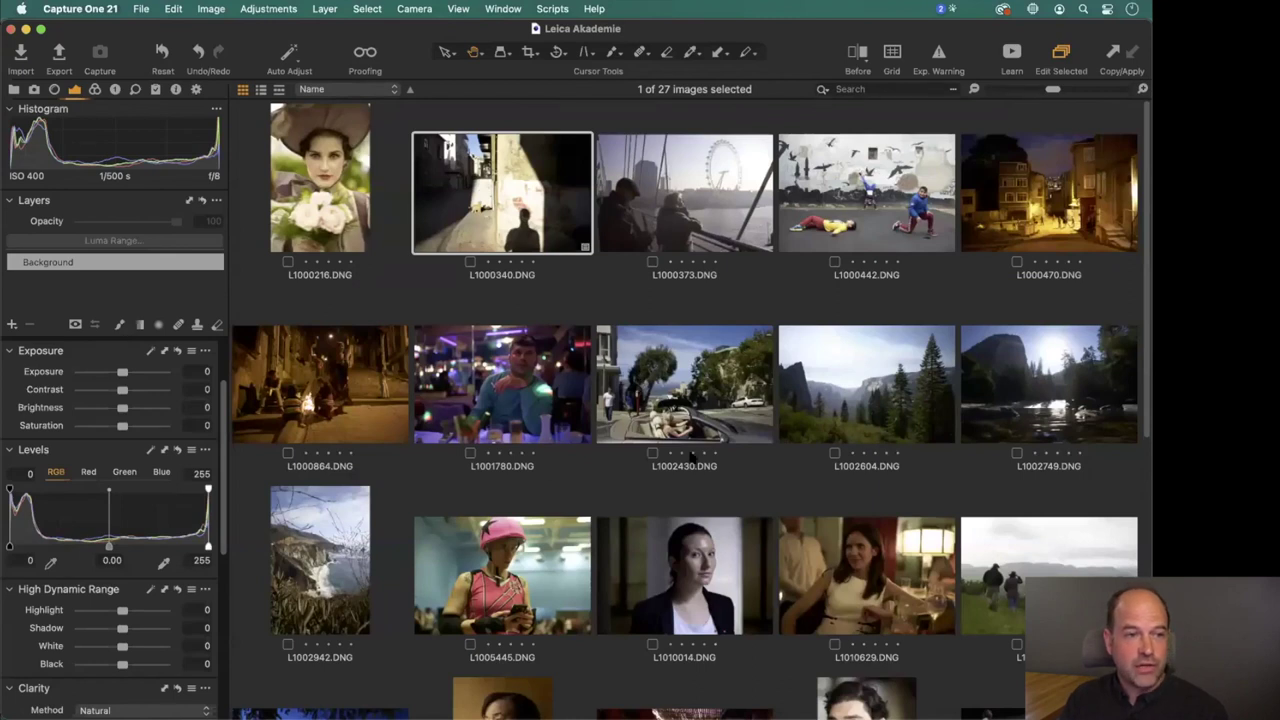
key("super+alt+v")
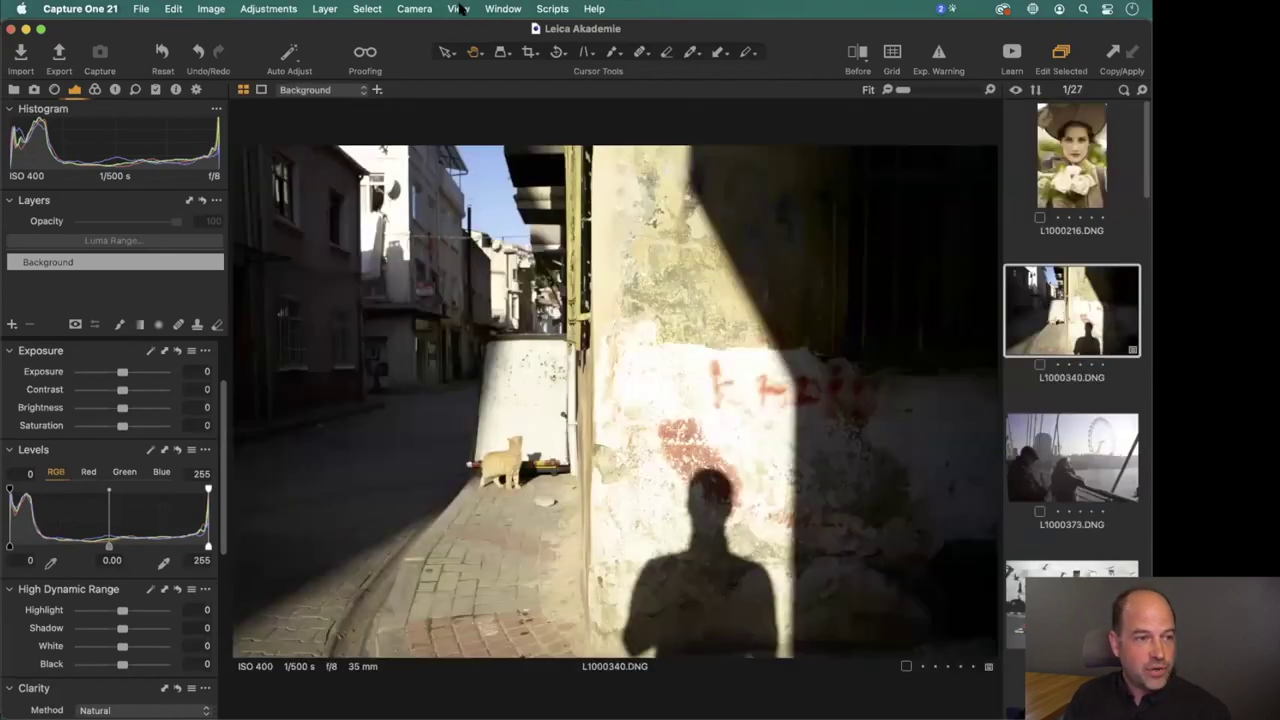
Review the view options for showing or hiding the Browser and the Viewer, including their assigned shortcuts.
left_click(458, 8)
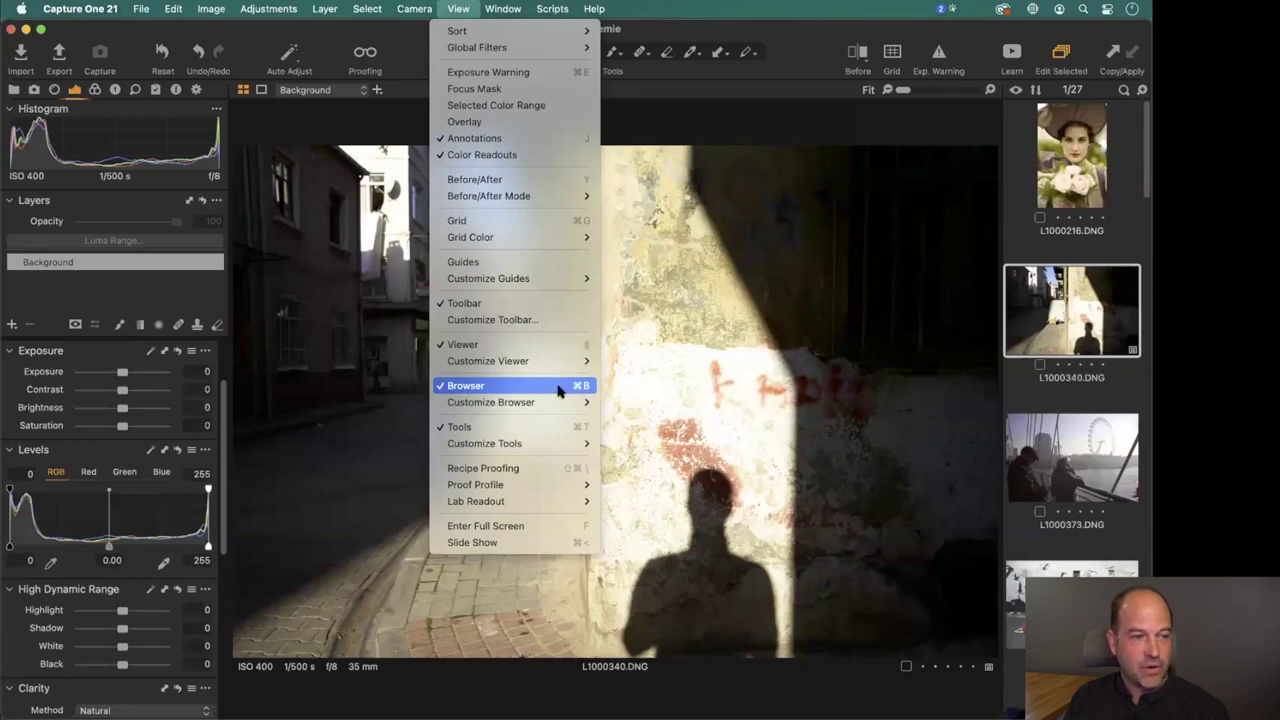
left_click(690, 384)
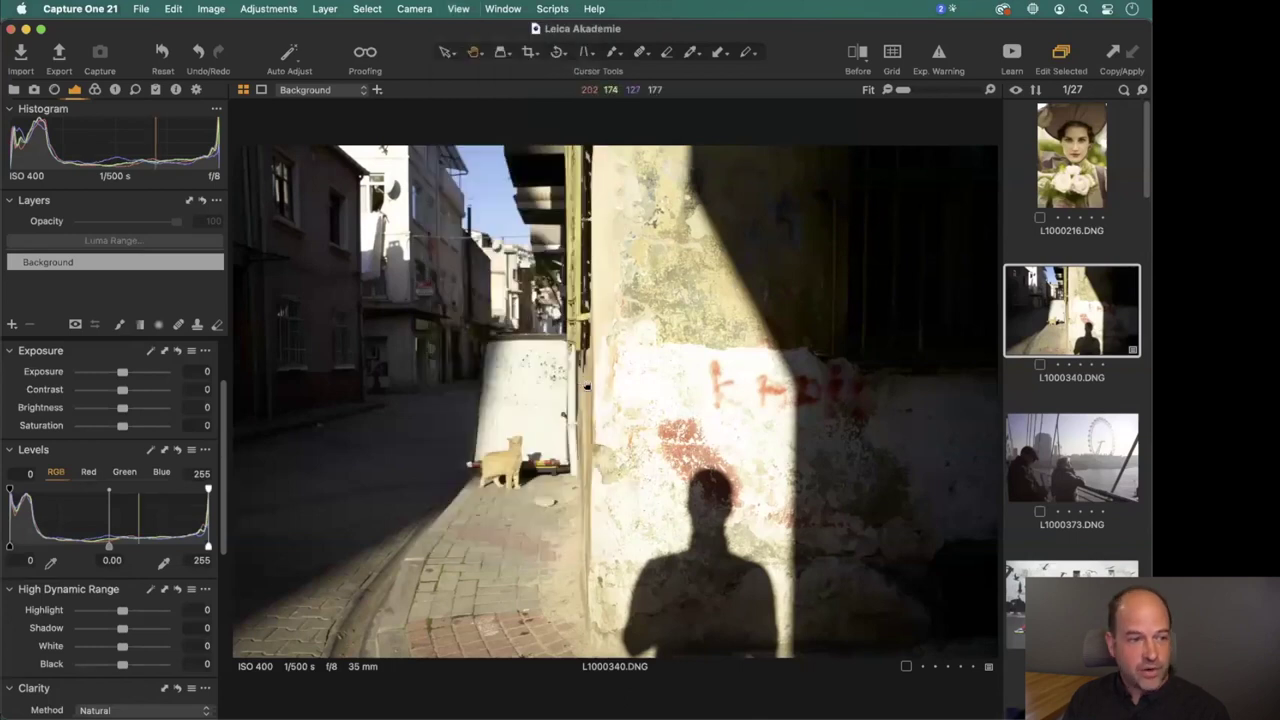
key("super+shift+l")
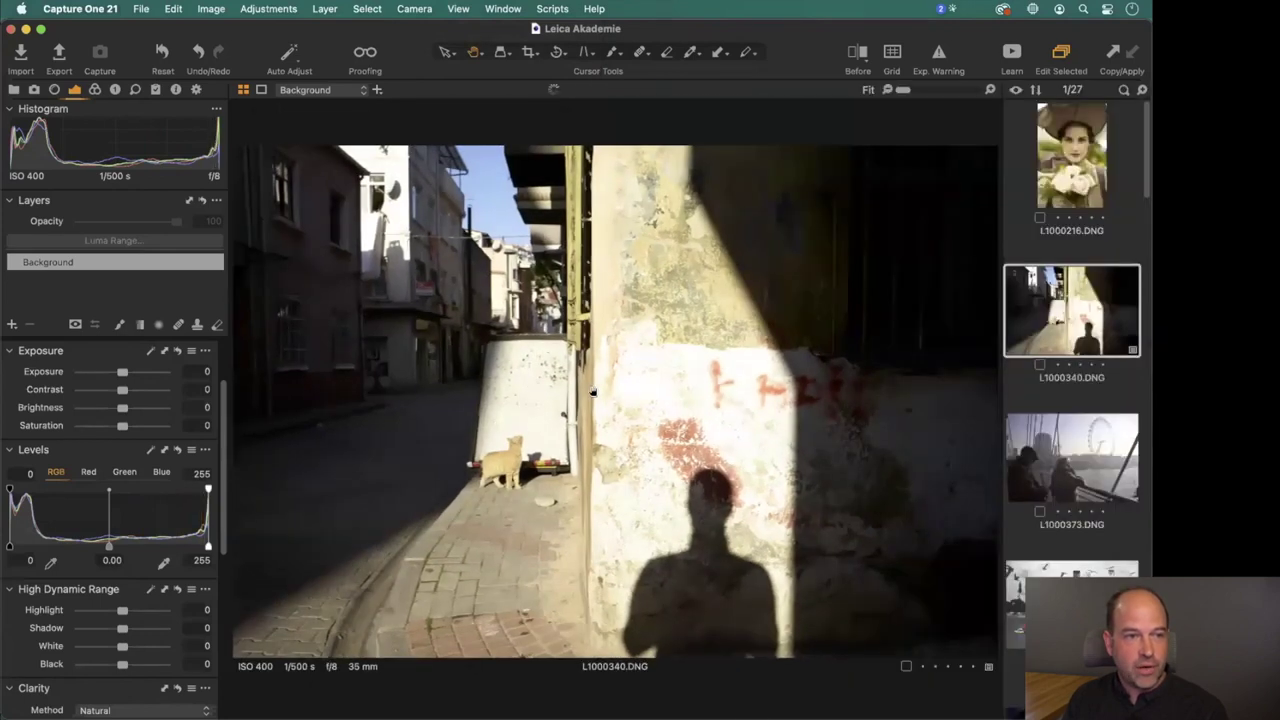
left_click(460, 9)
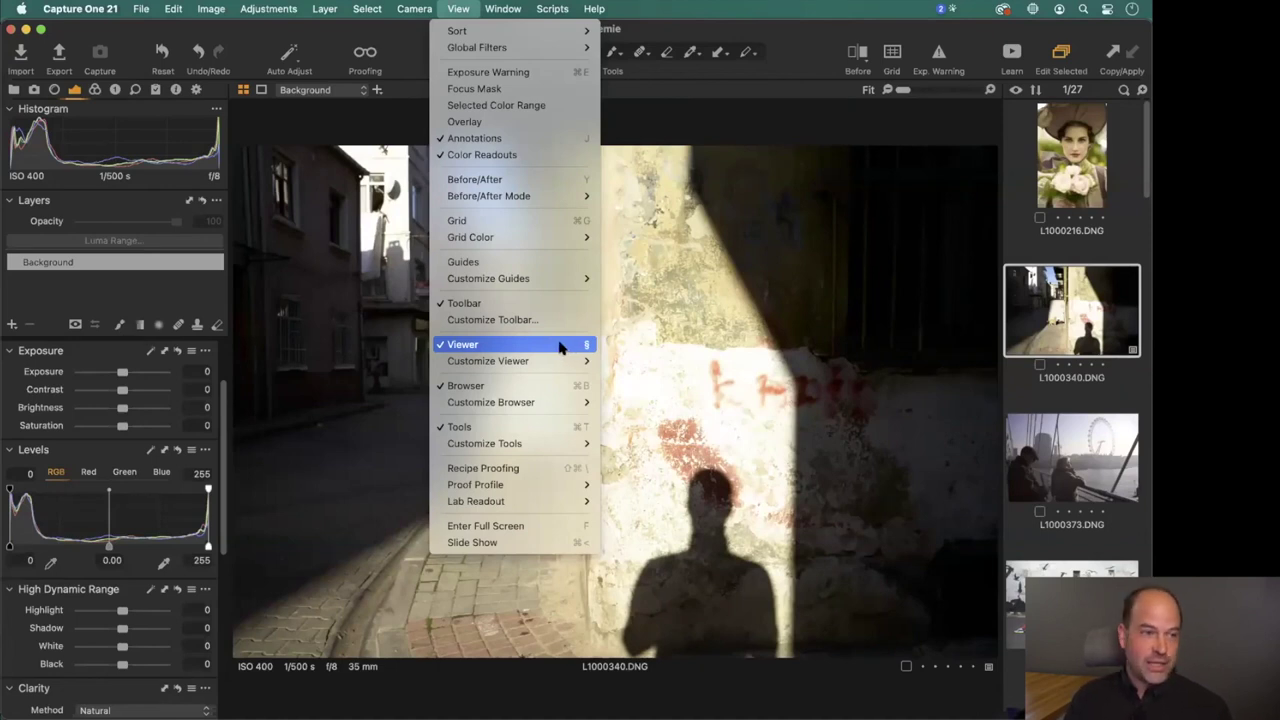
left_click(712, 340)
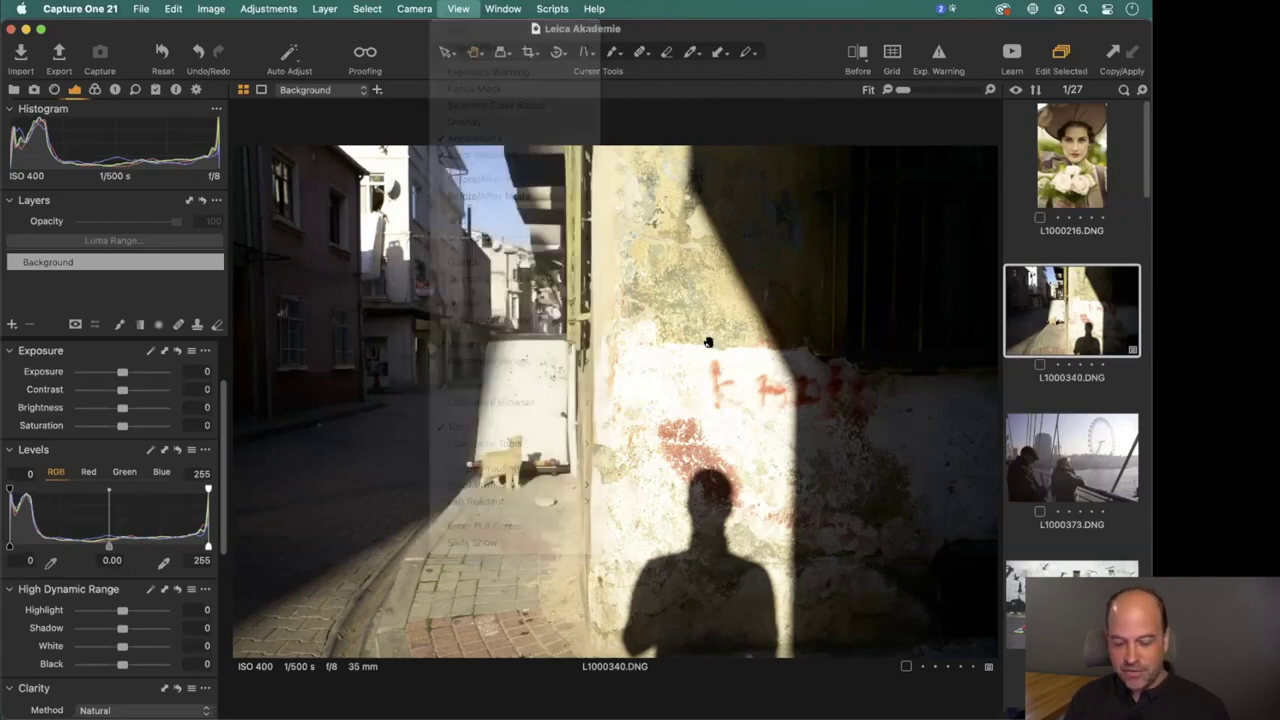
key("super+alt+n")
key("super+alt+n")
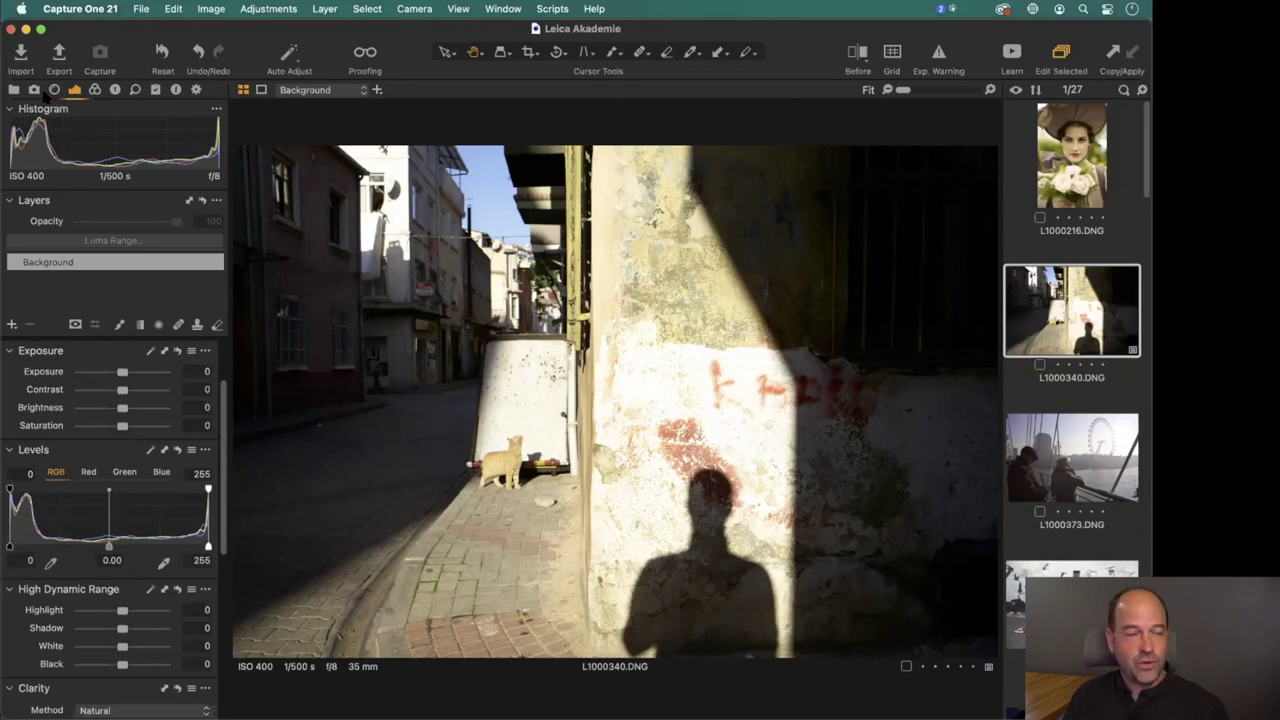
Remove the Capture tool tab from the tool tabs and return to the Exposure tool tab.
left_click(34, 90)
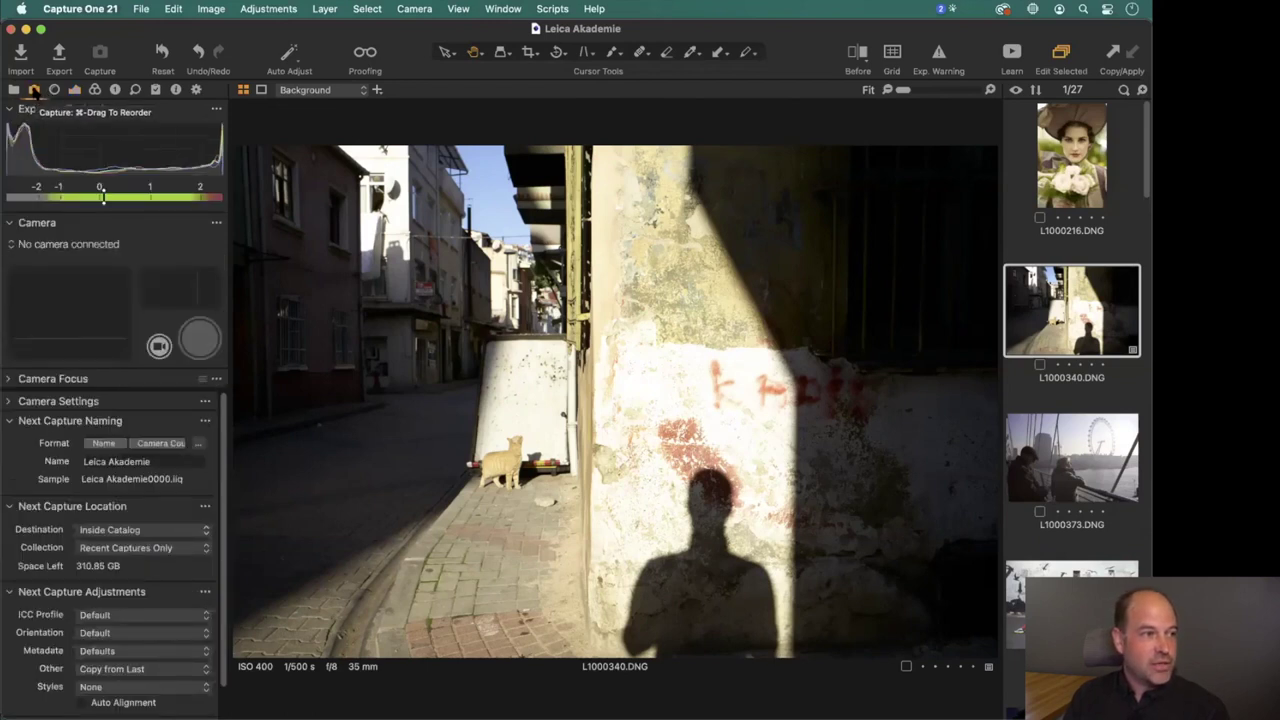
right_click(34, 90)
mouse_move(150, 104)
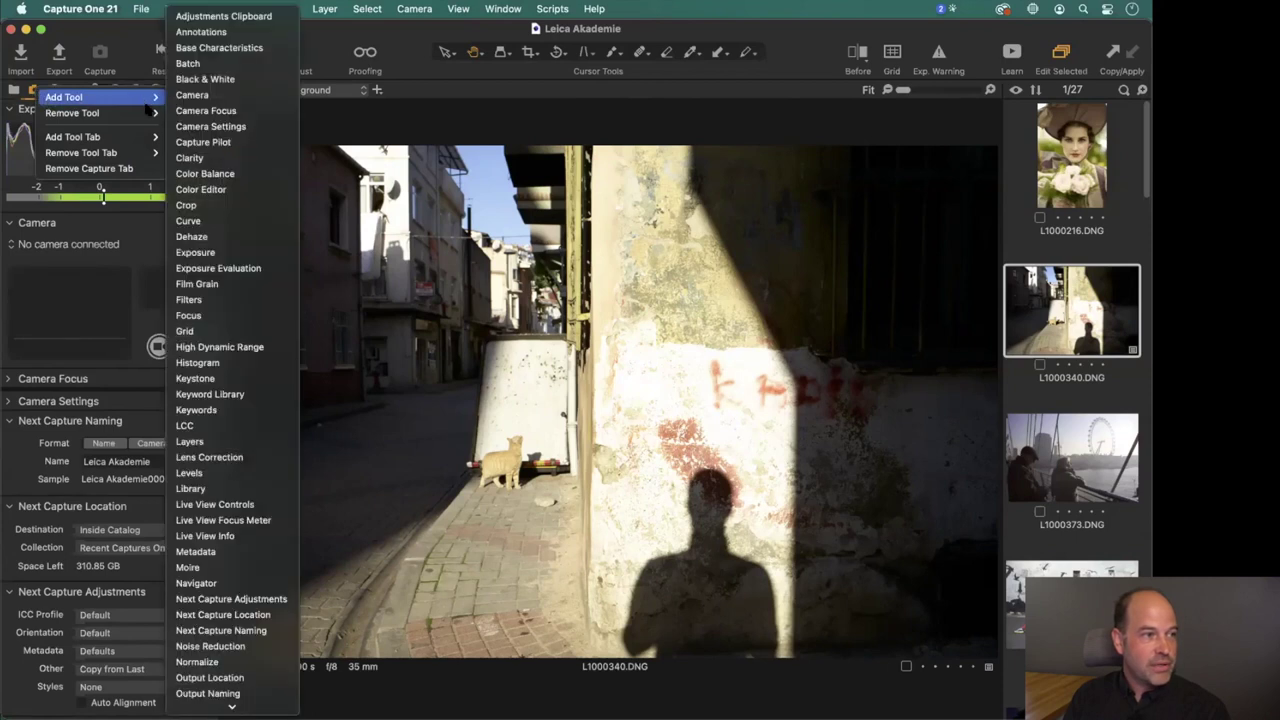
left_click(127, 170)
left_click(620, 296)
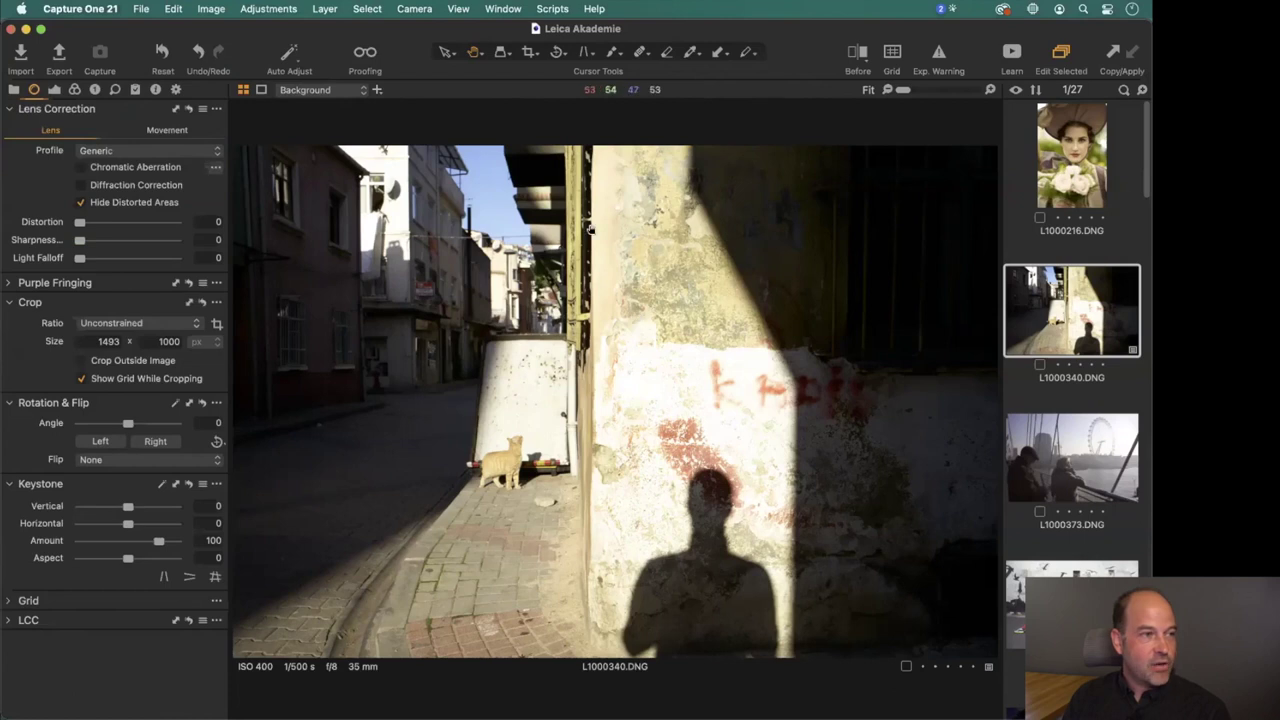
left_click(55, 90)
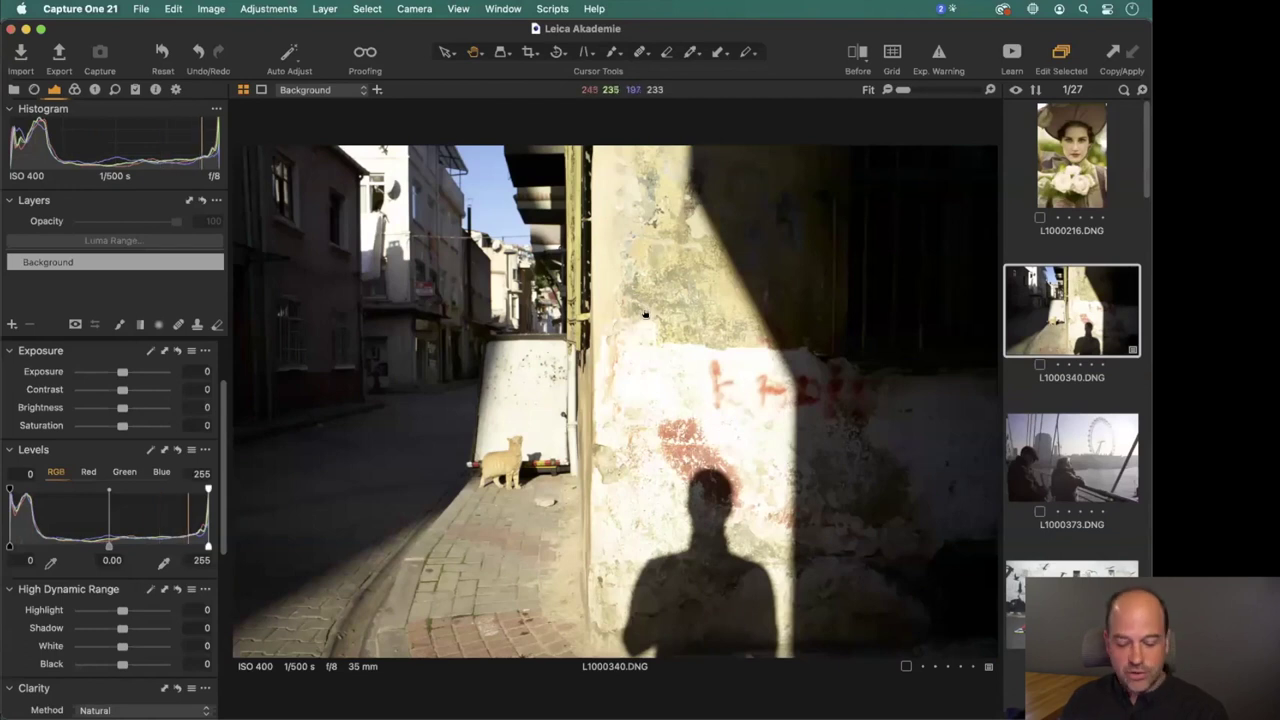
Browse the full thumbnail grid, select L1002430.DNG, inspect it in the viewer, and return to the thumbnails.
key("super+alt+v")
scroll(617, 313, "down", 3)
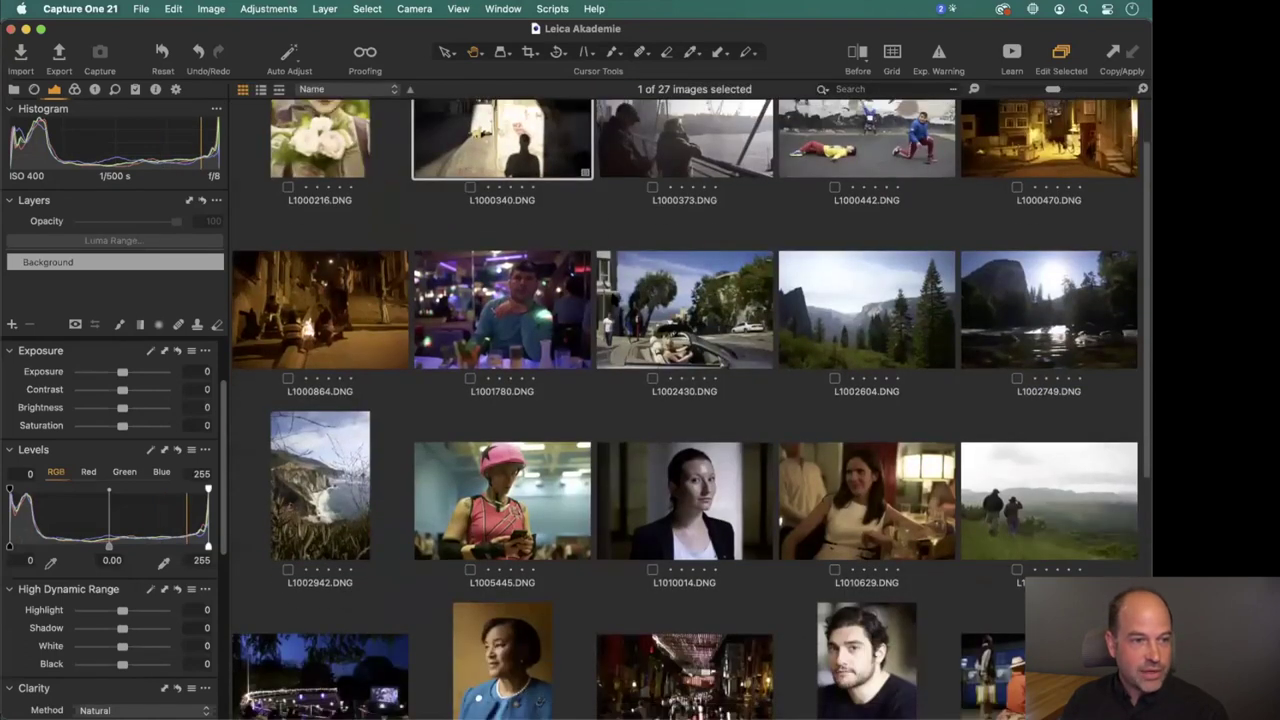
scroll(625, 320, "down", 2)
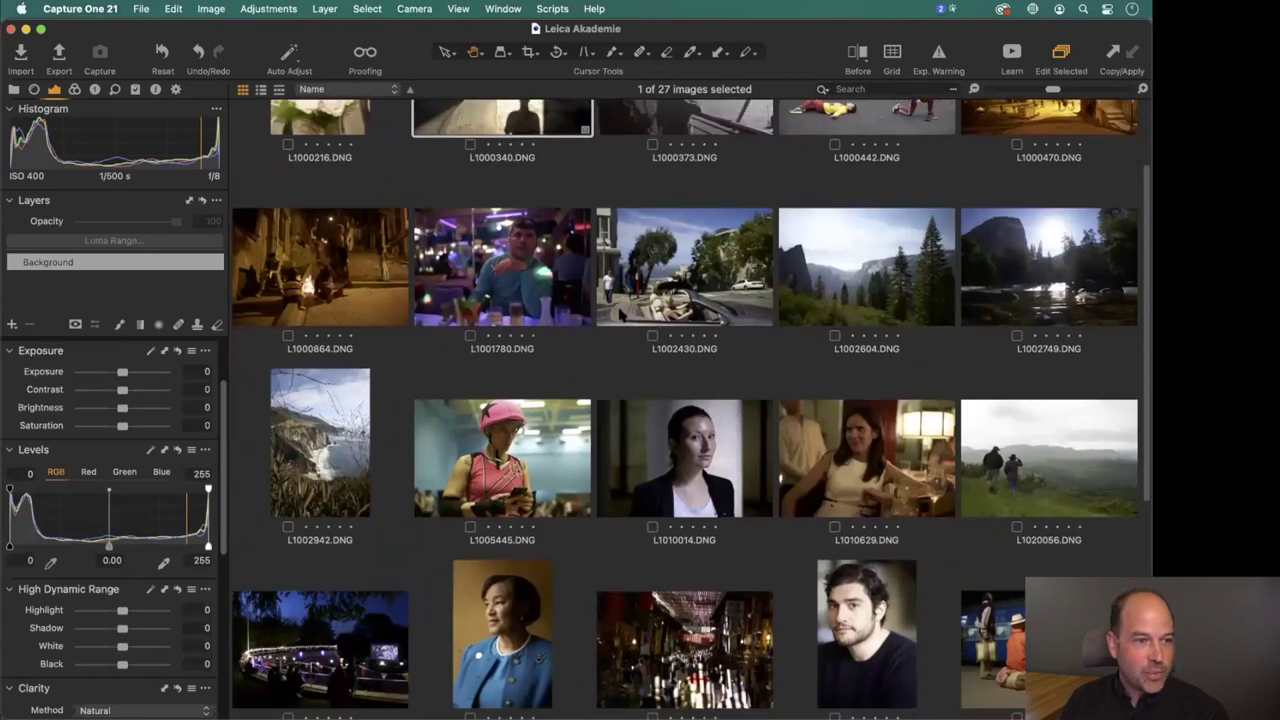
scroll(622, 314, "up", 4)
left_click(730, 395)
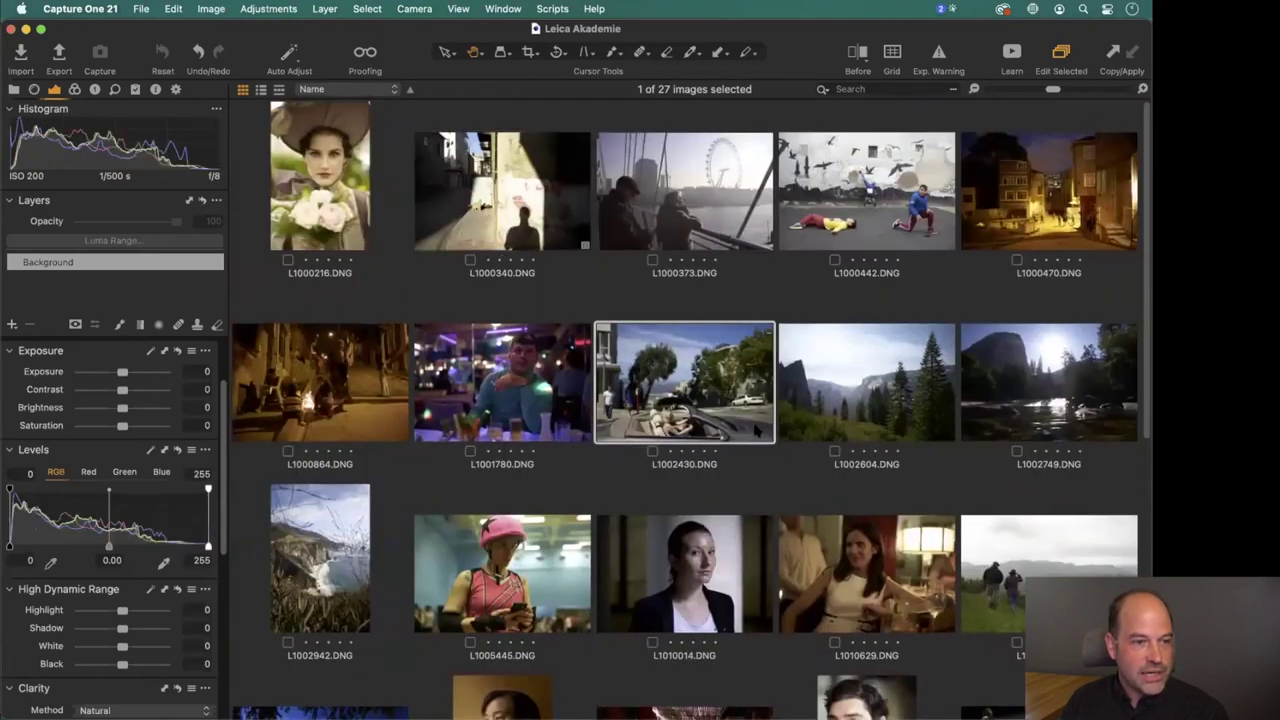
double_click(688, 376)
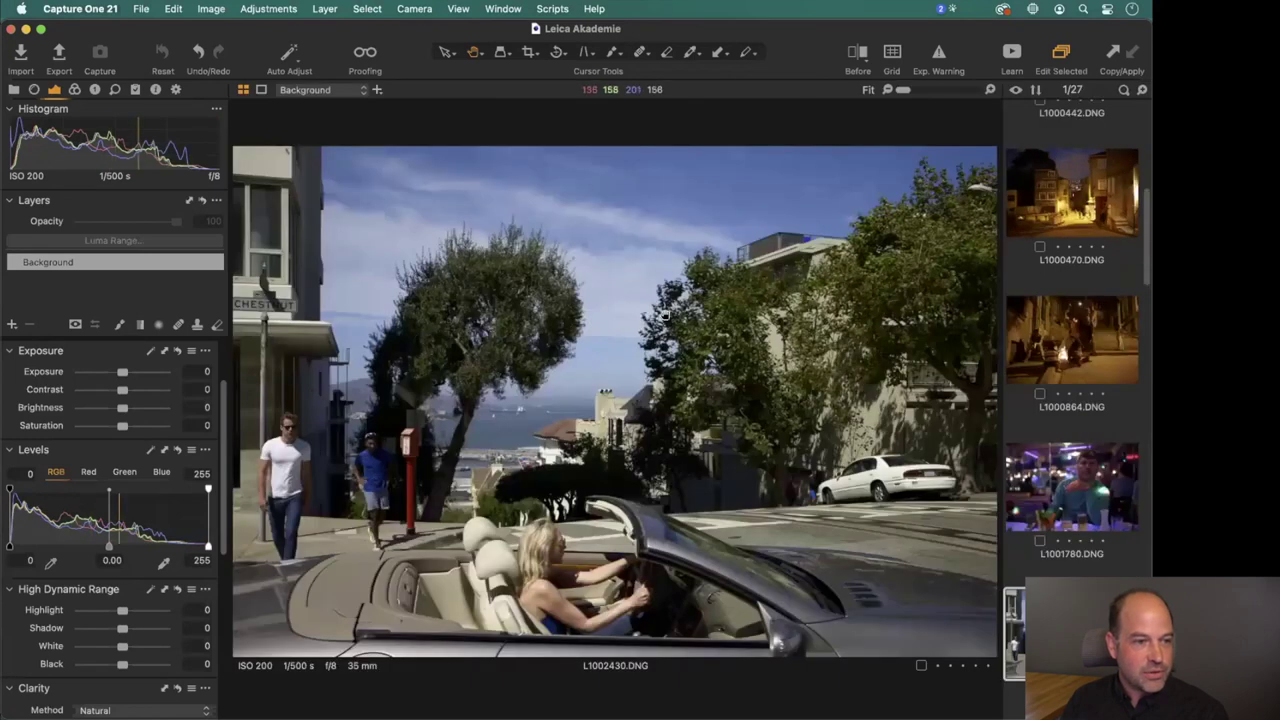
key("super+alt+v")
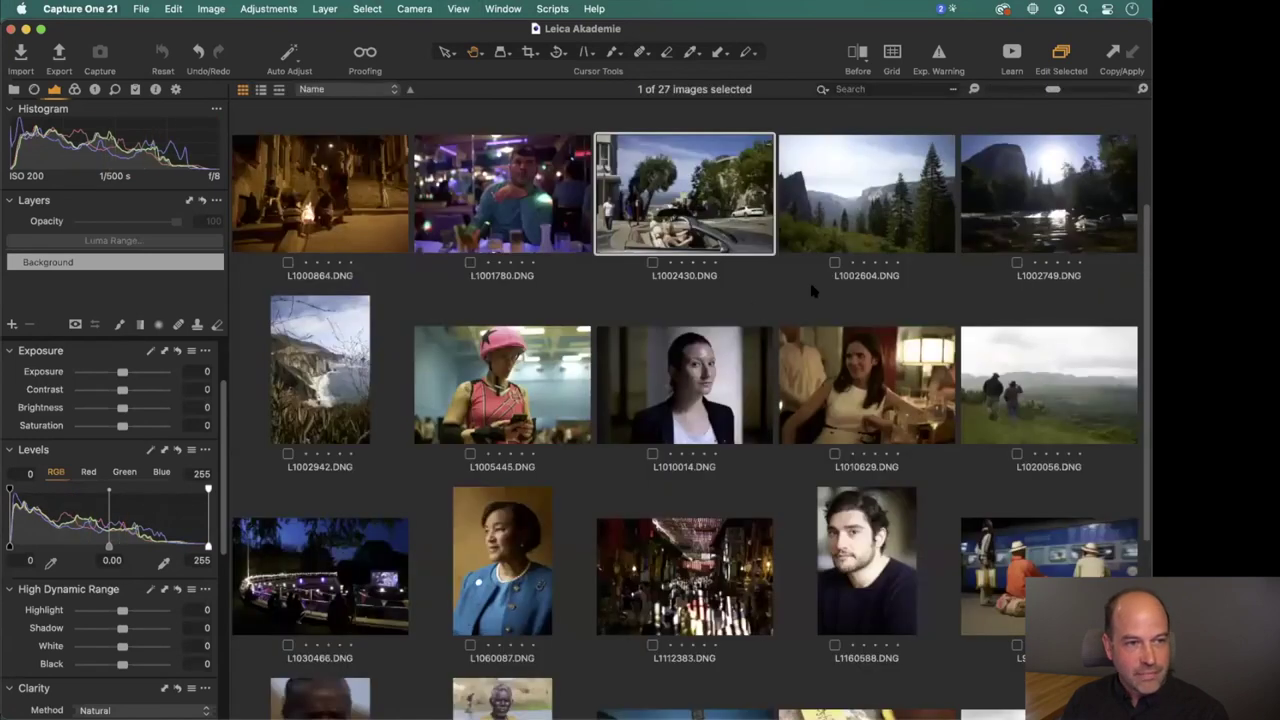
Create three new variants of L1002430.DNG.
left_click(214, 9)
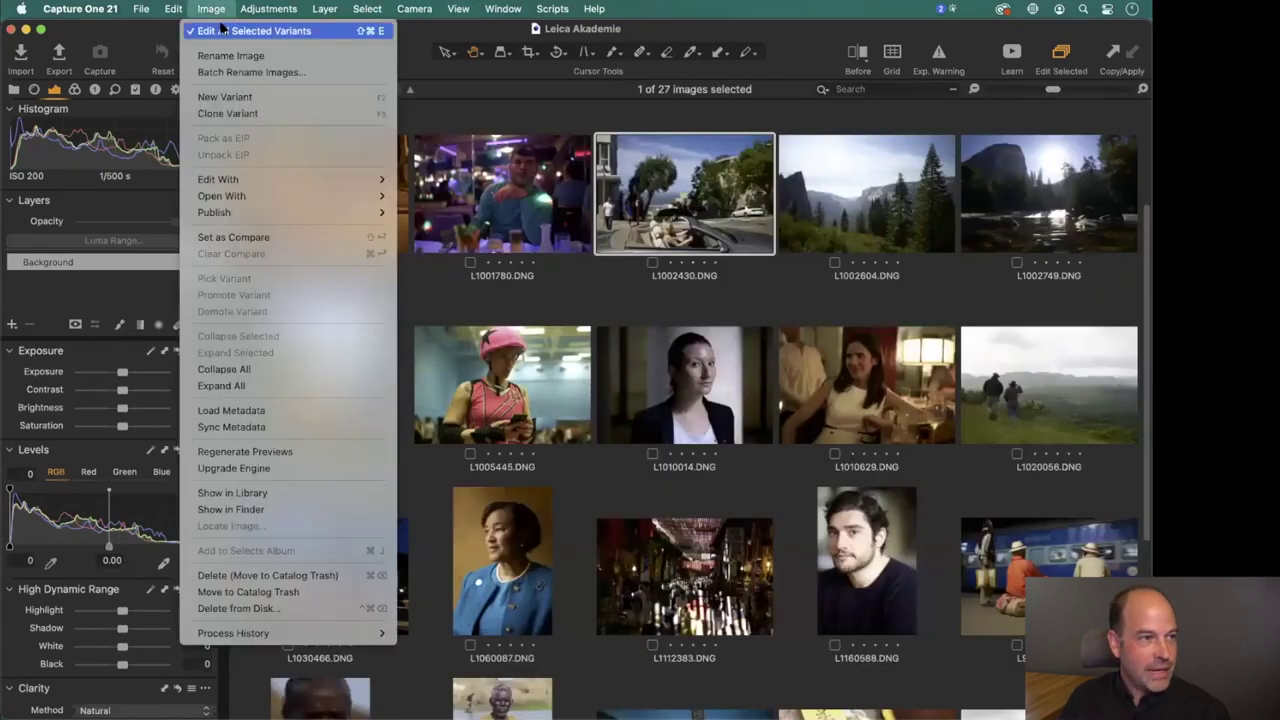
left_click(280, 97)
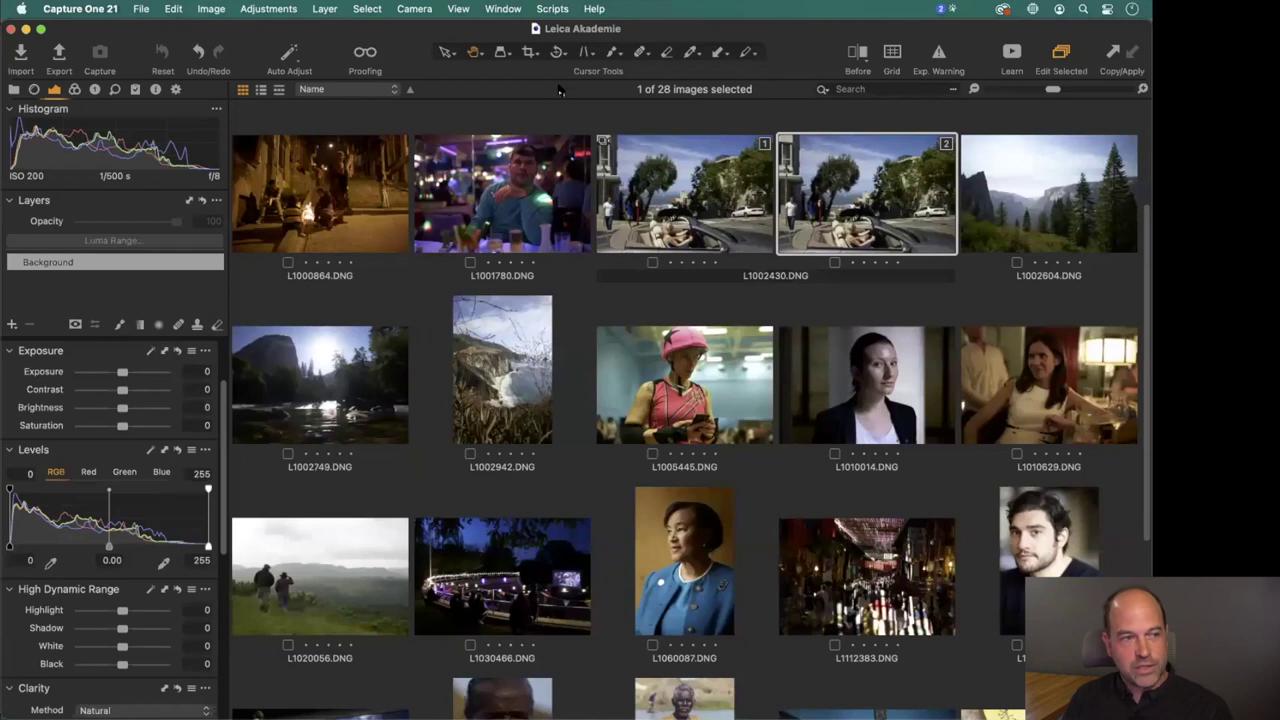
left_click(212, 10)
left_click(230, 97)
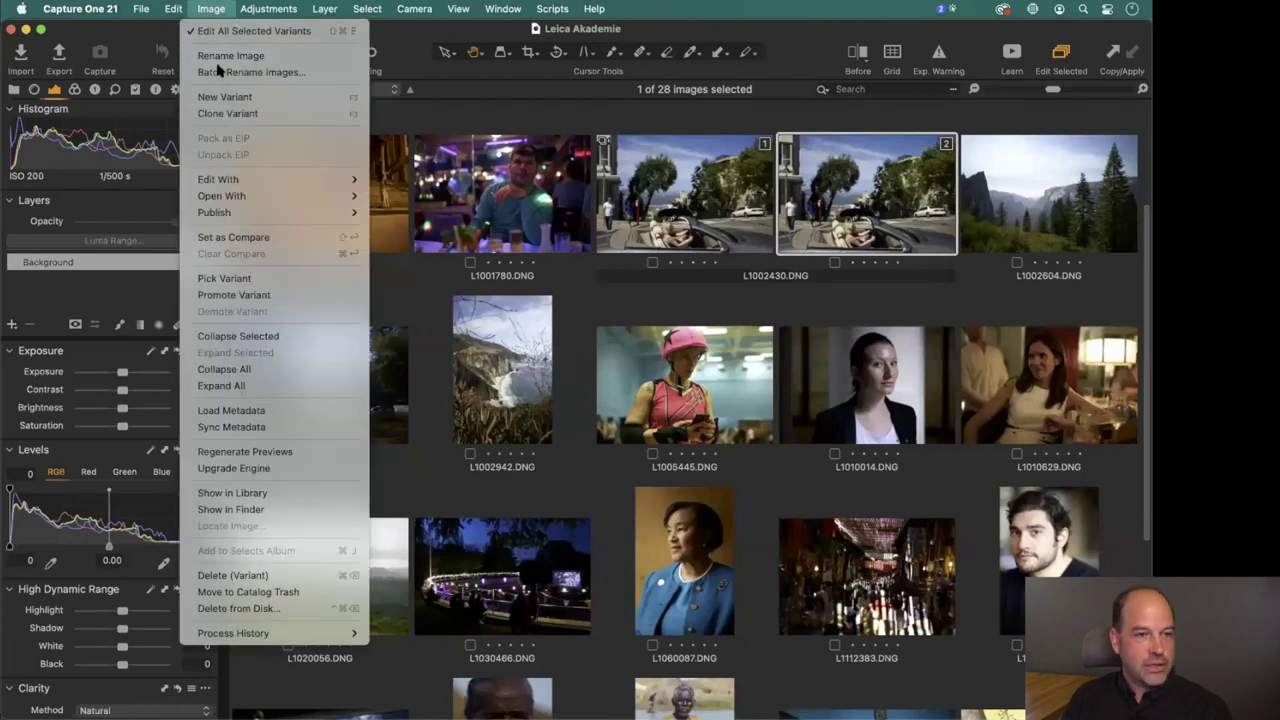
left_click(208, 10)
left_click(226, 97)
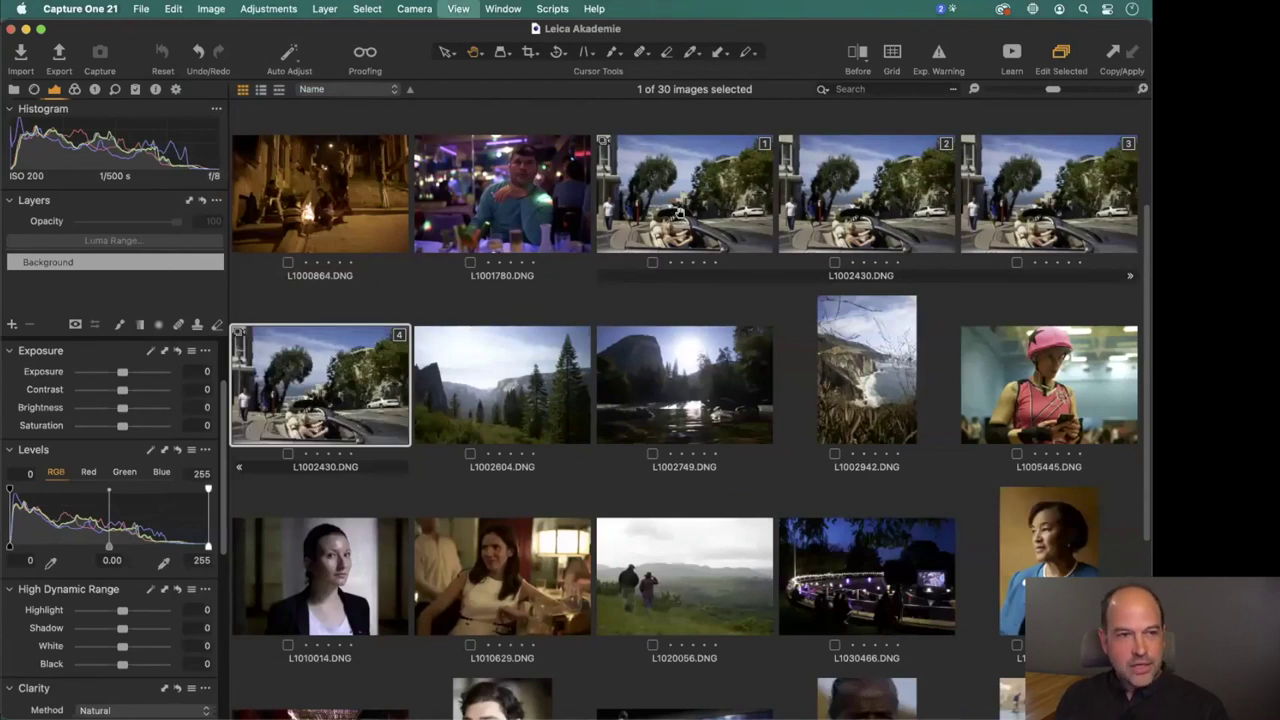
Show all four variants of L1002430.DNG together in the viewer and hide the browser.
double_click(679, 214)
scroll(1080, 443, "down", 2)
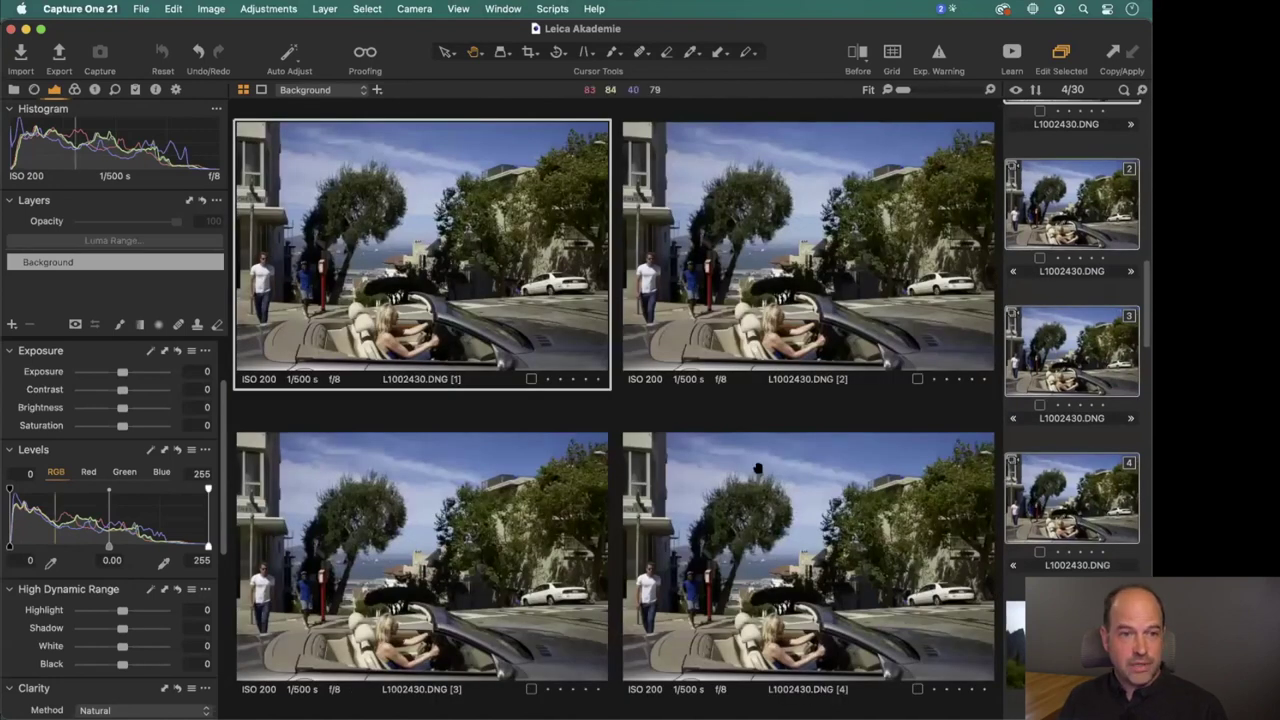
key("super+b")
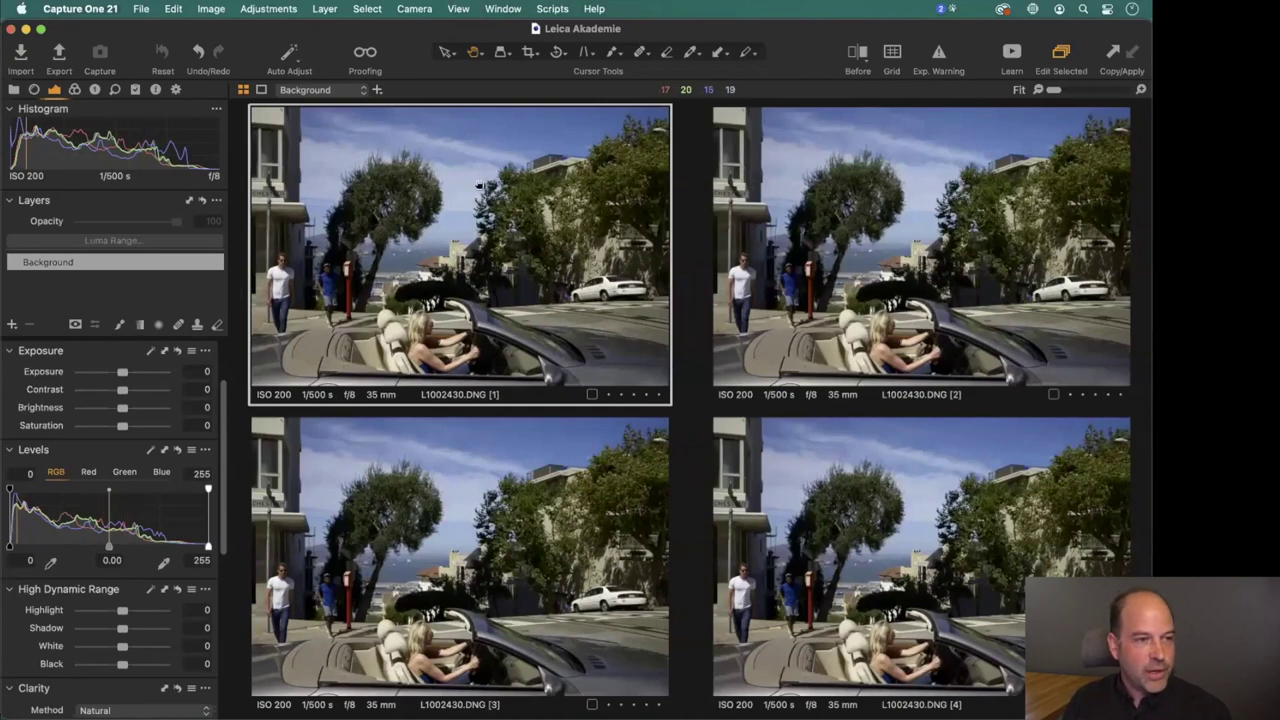
Set Contrast to 35 on the second variant of L1002430.DNG.
left_click(848, 237)
left_click_drag(128, 397, 150, 399)
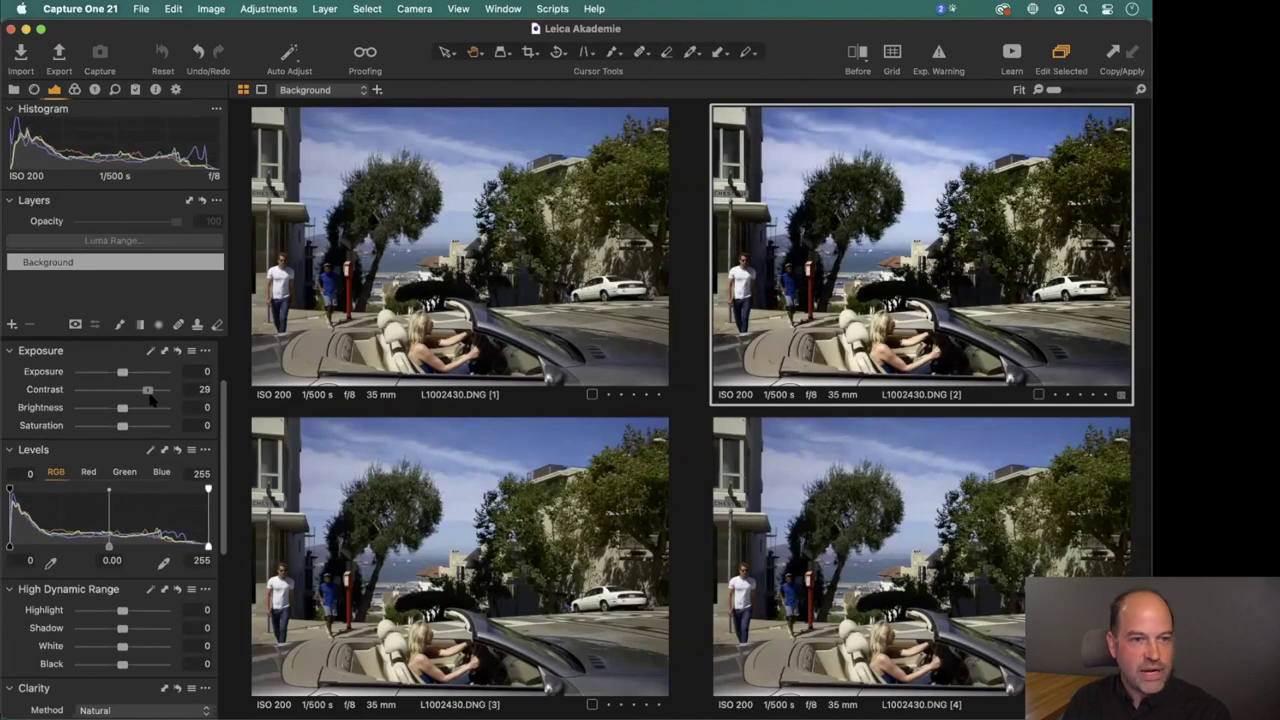
left_click_drag(150, 399, 154, 401)
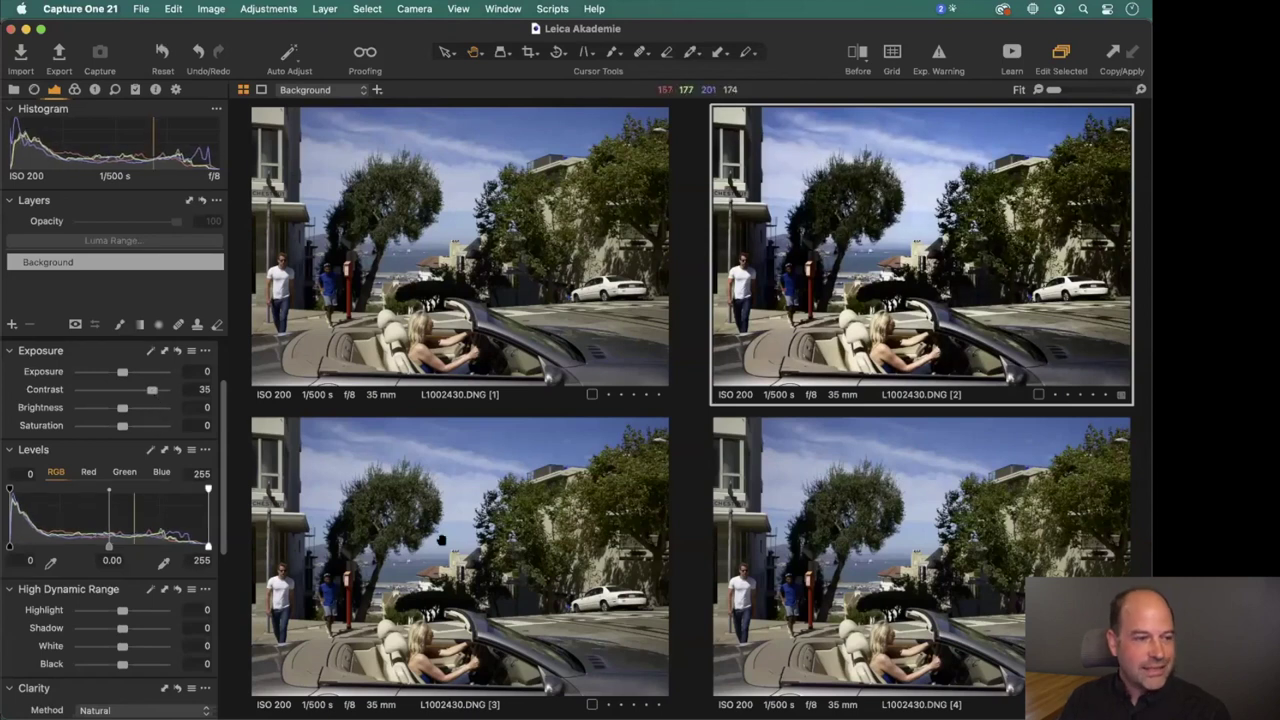
Shape an S-curve on the third variant's RGB curve, lowering the shadows and raising the highlights to about input 201, output 228.
left_click(441, 546)
scroll(115, 545, "down", 2)
scroll(115, 545, "down", 6)
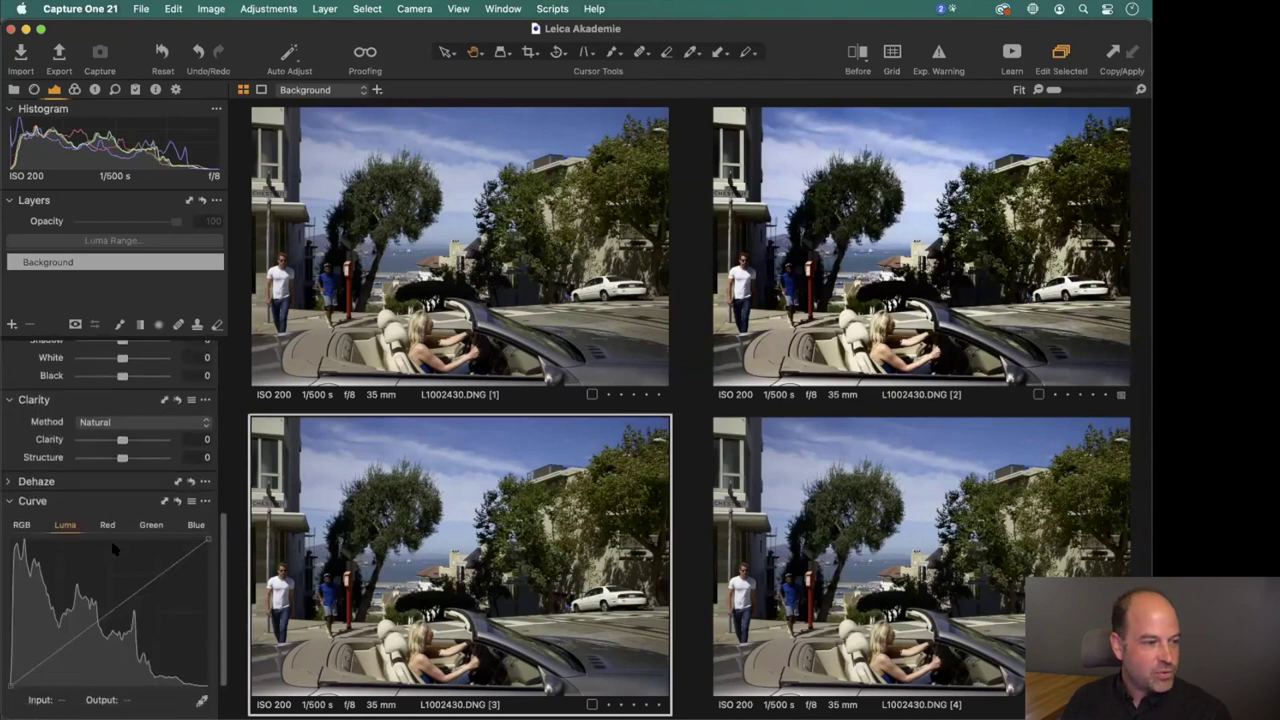
left_click(21, 458)
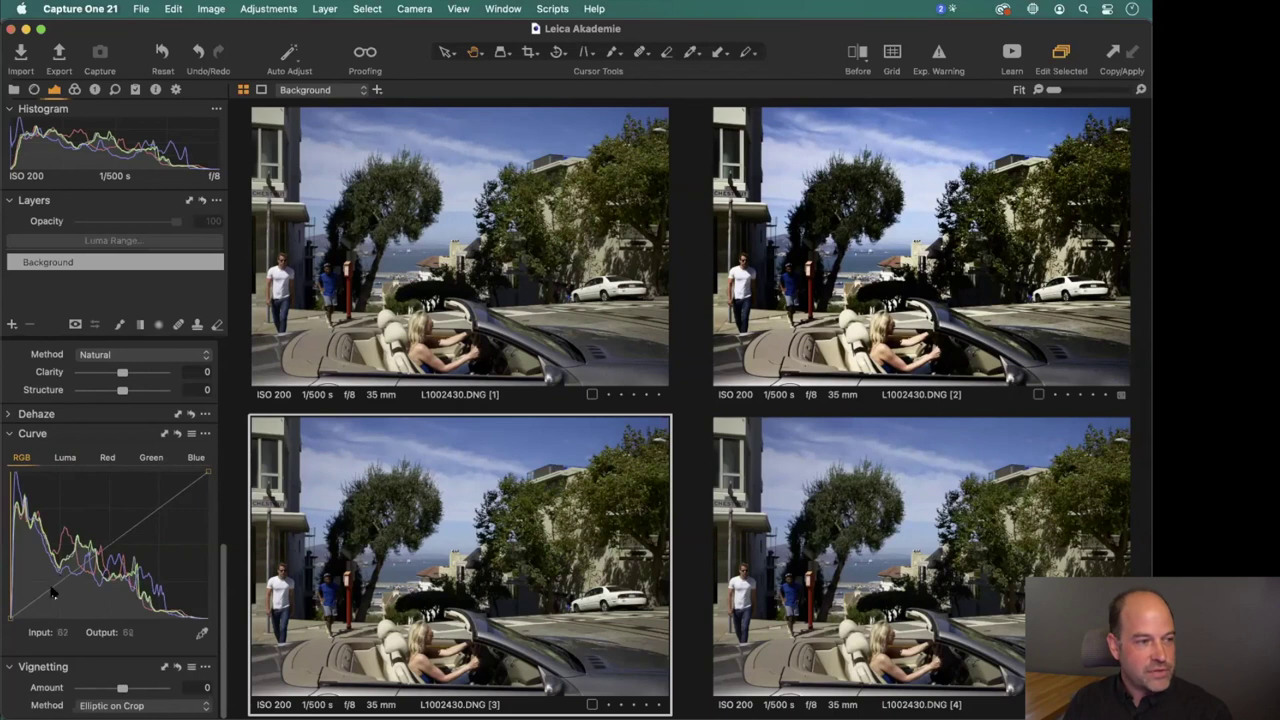
left_click_drag(33, 603, 37, 610)
left_click_drag(166, 504, 166, 486)
left_click_drag(40, 606, 43, 604)
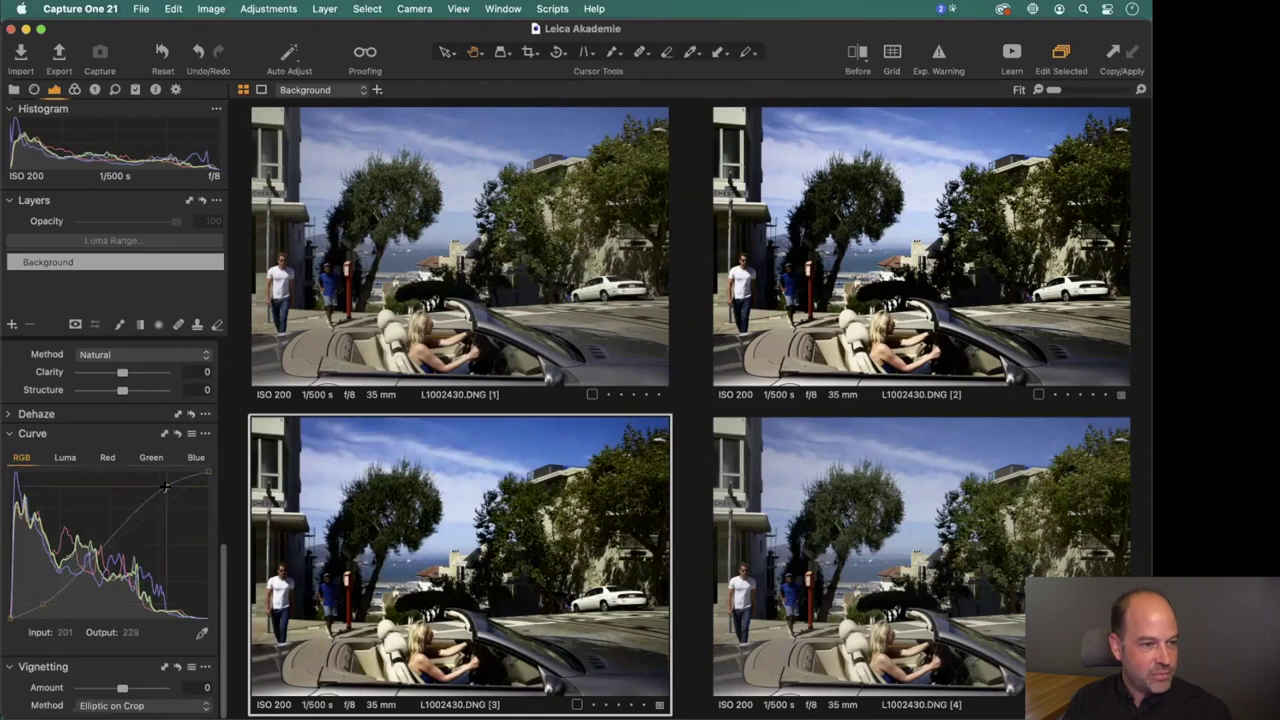
Shape an S-curve on the fourth variant's Luma curve, lowering the shadows and raising the highlights to about input 187, output 220.
left_click(838, 488)
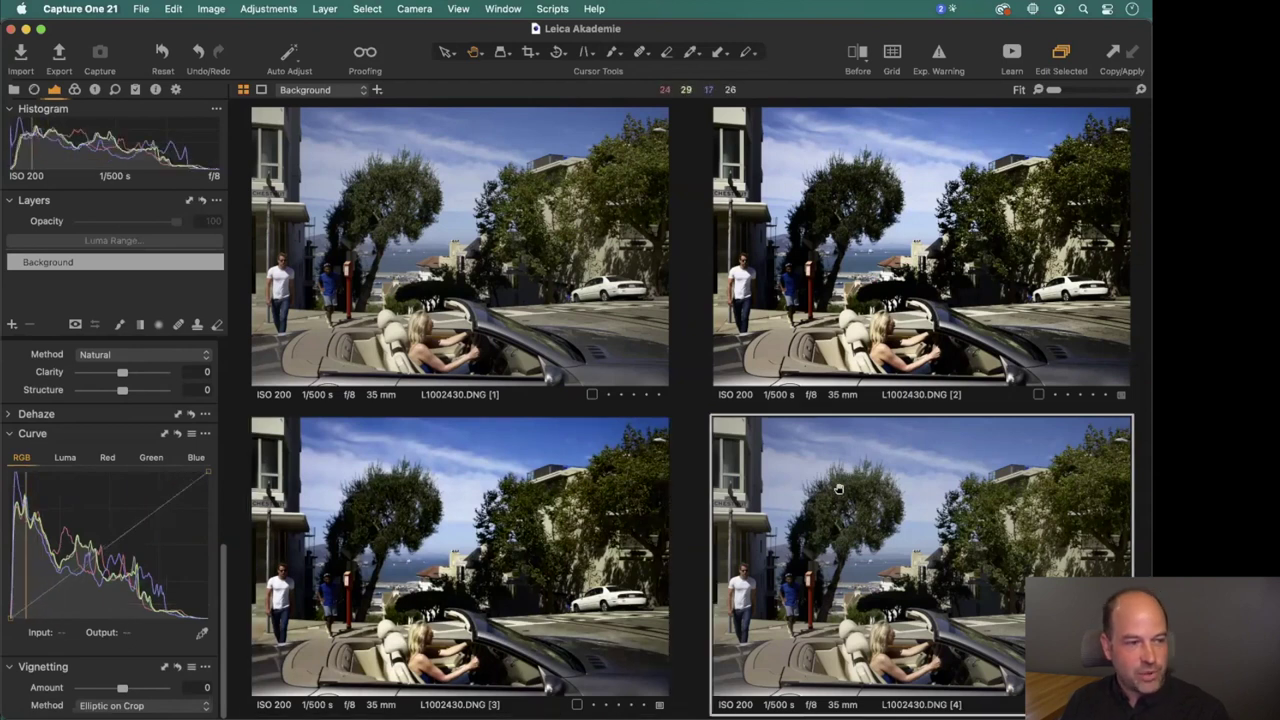
left_click(66, 460)
left_click_drag(33, 601, 35, 607)
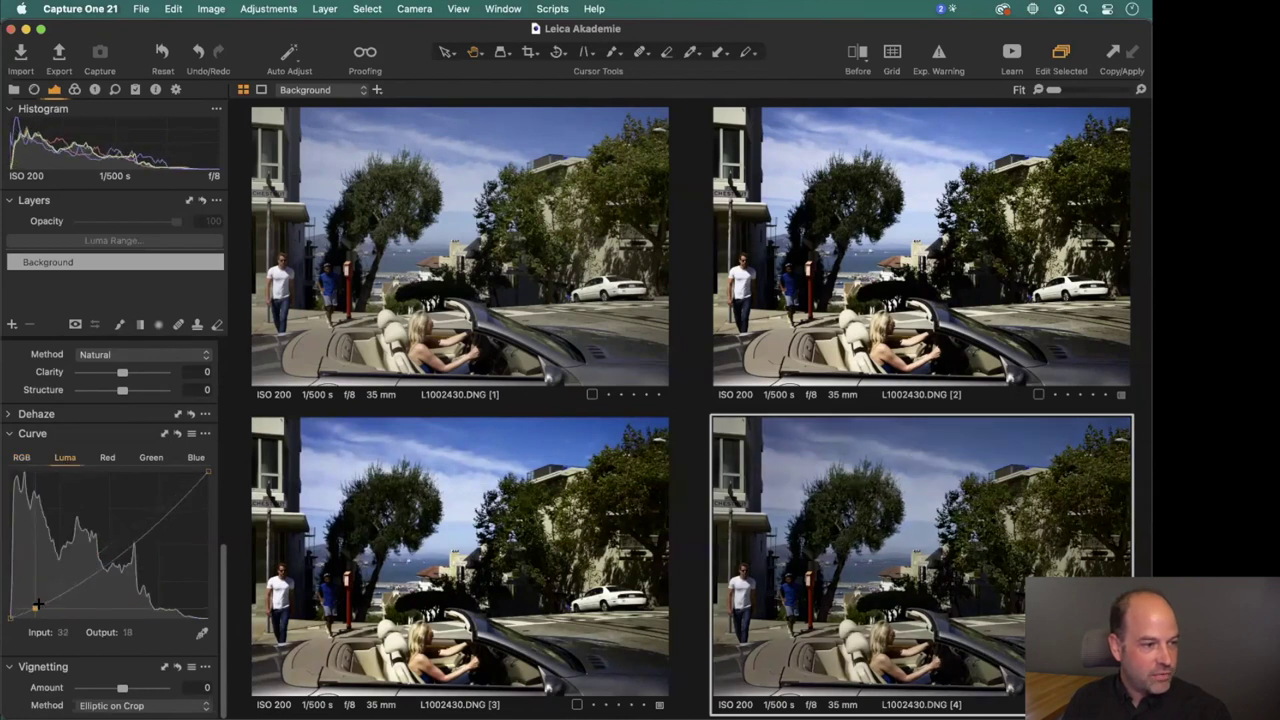
left_click_drag(155, 509, 161, 490)
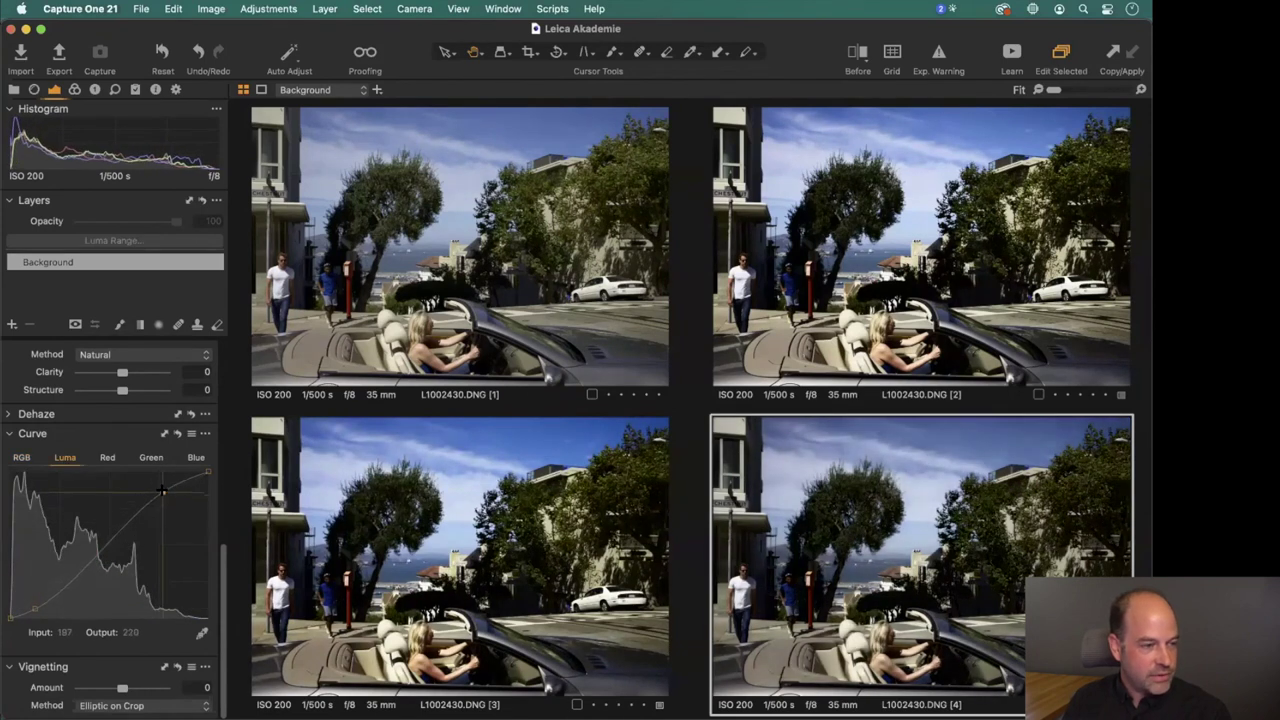
left_click(36, 609)
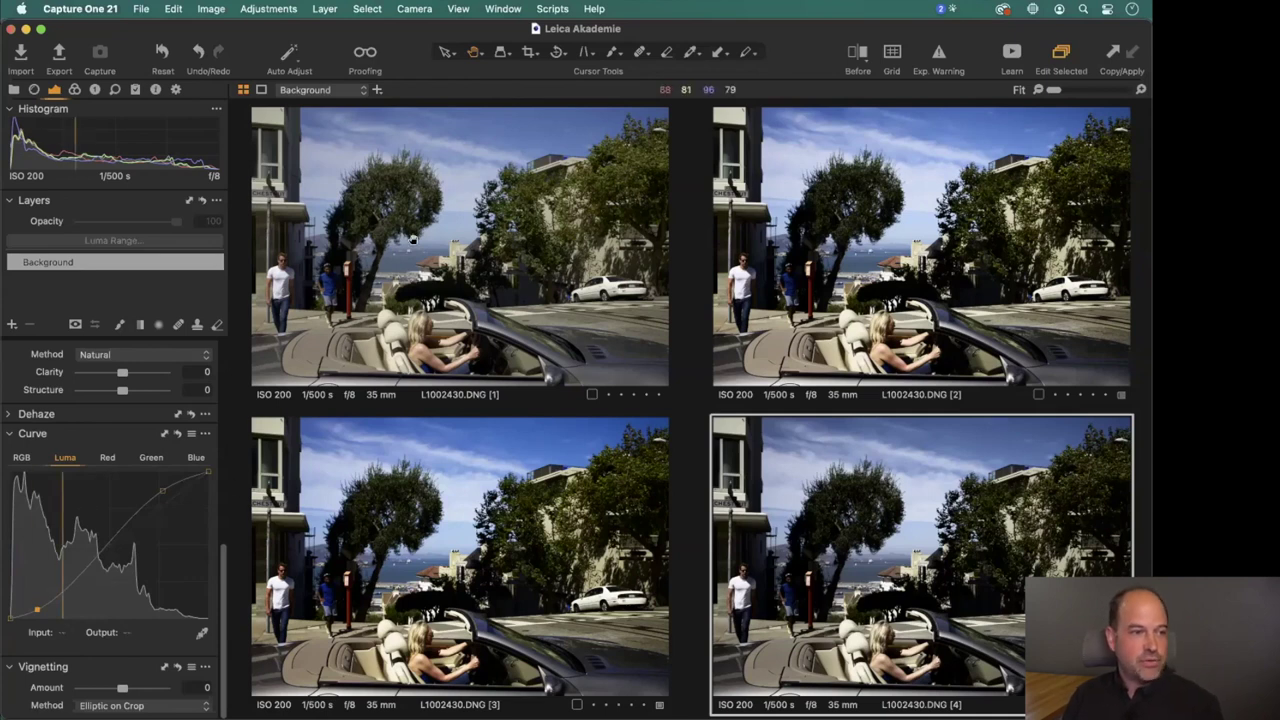
Compare the original and second variants, and examine the third variant's RGB curve.
left_click(366, 246)
left_click(918, 214)
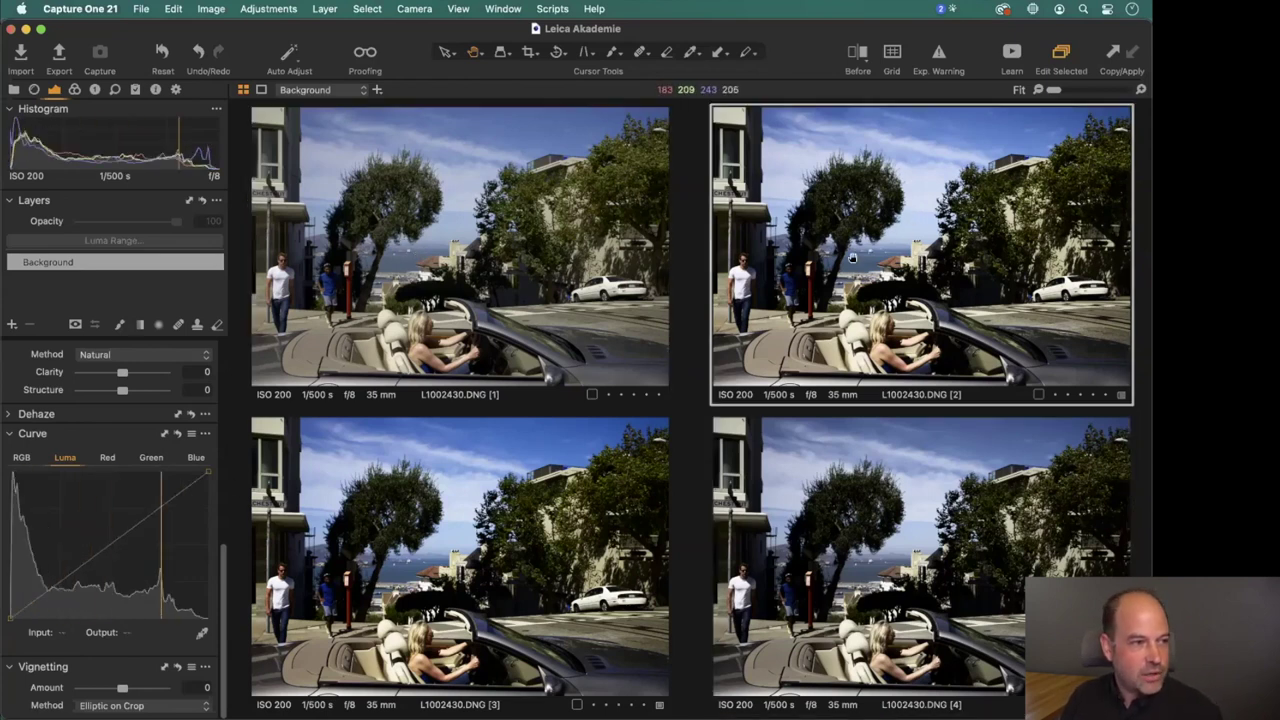
scroll(108, 461, "up", 5)
scroll(108, 461, "up", 4)
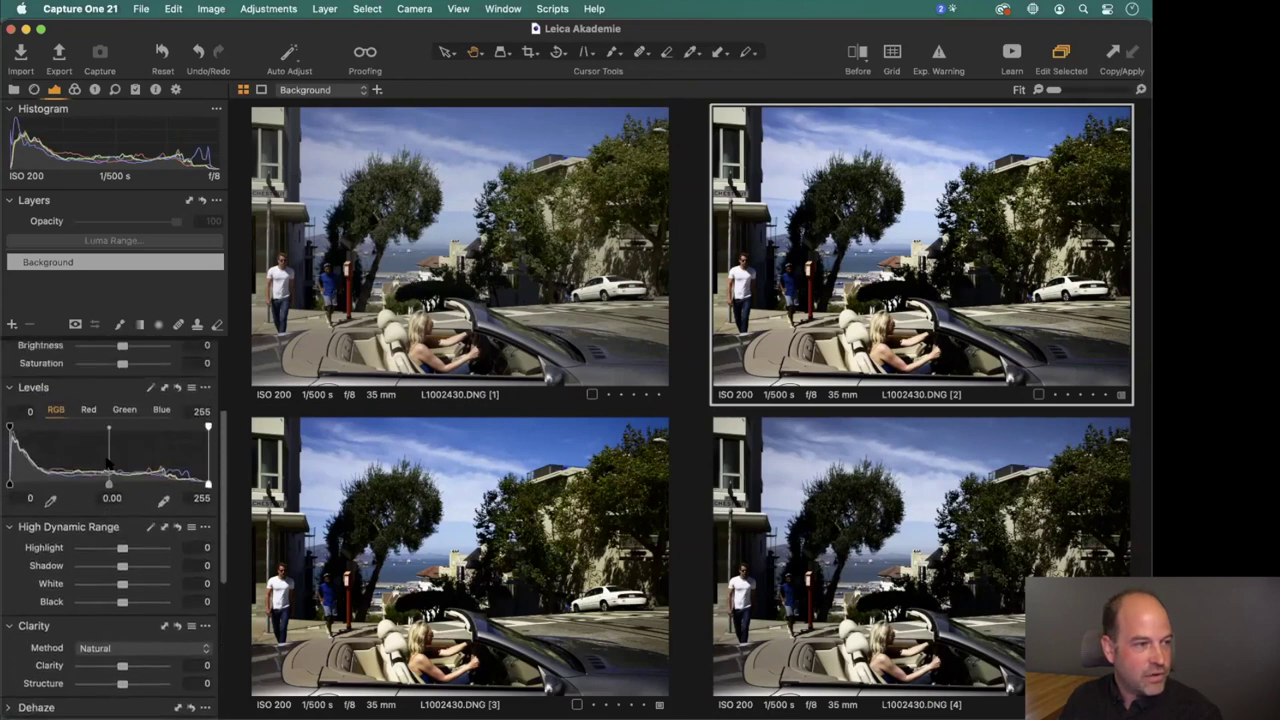
scroll(108, 461, "down", 4)
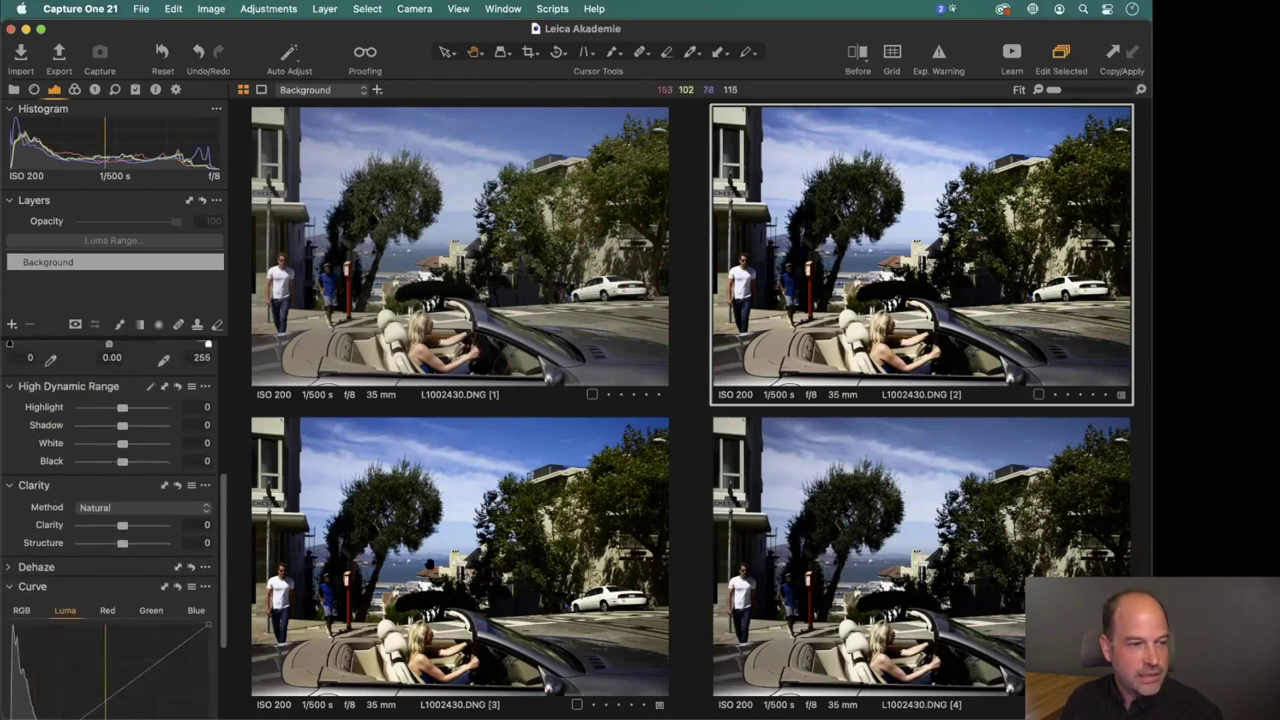
left_click(432, 566)
scroll(28, 516, "down", 3)
left_click(22, 514)
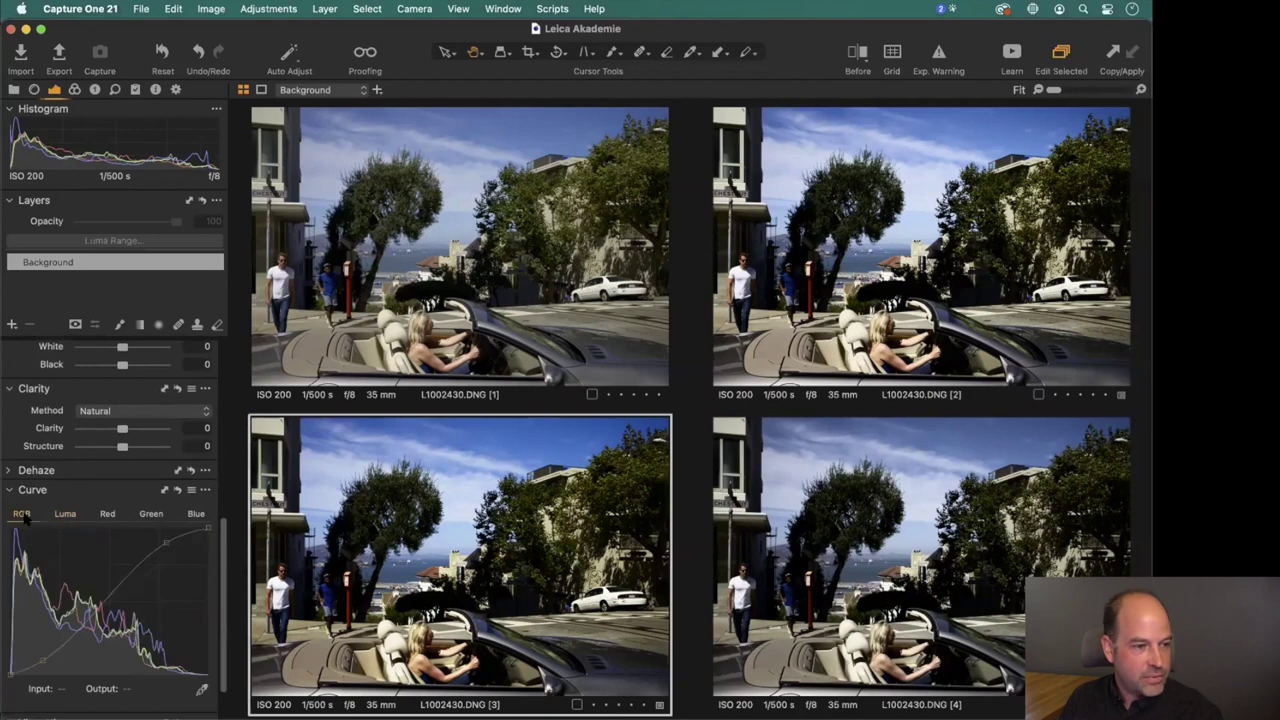
Compare the color and contrast of the fourth, Luma-curve variant against the second and third variants.
left_click(863, 535)
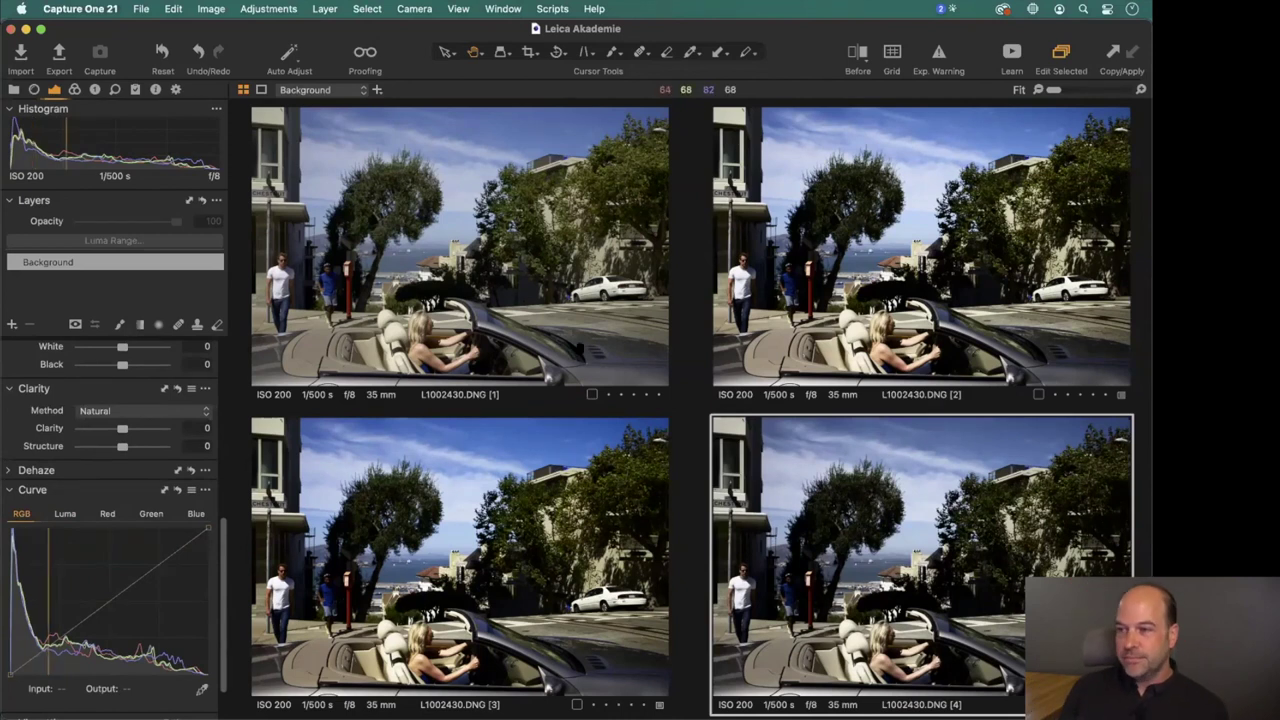
left_click(873, 277)
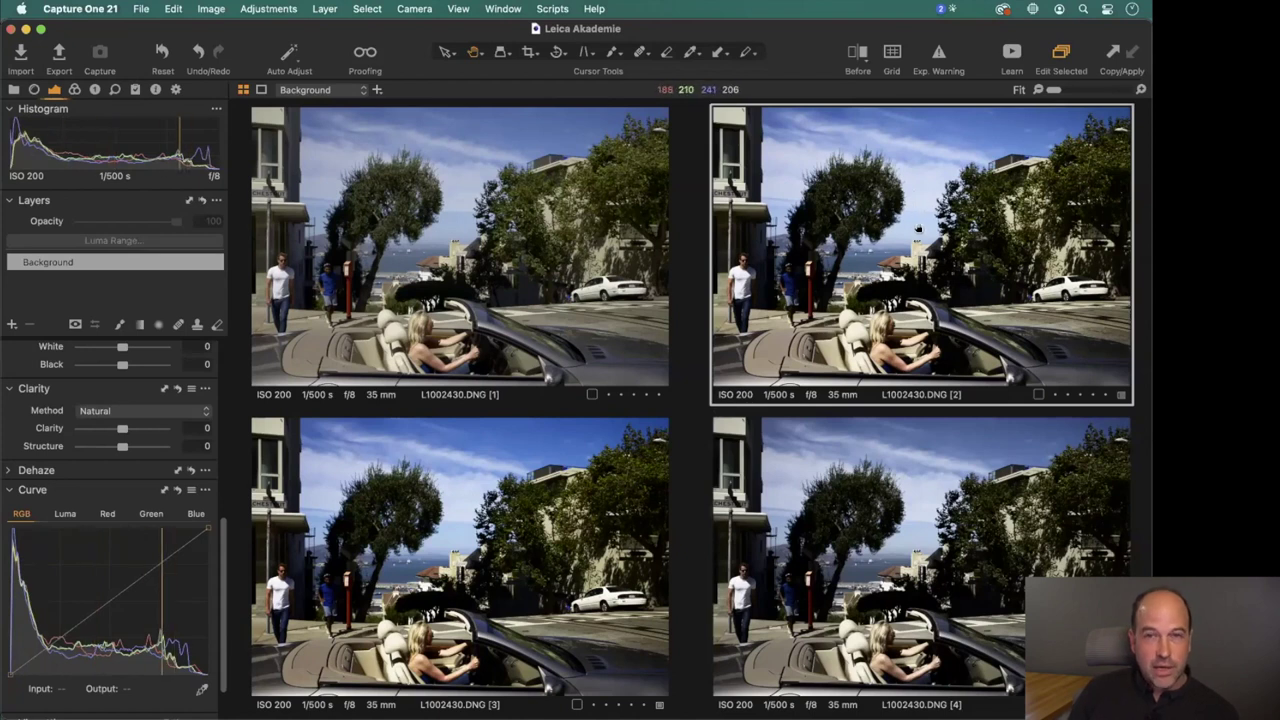
left_click(535, 500)
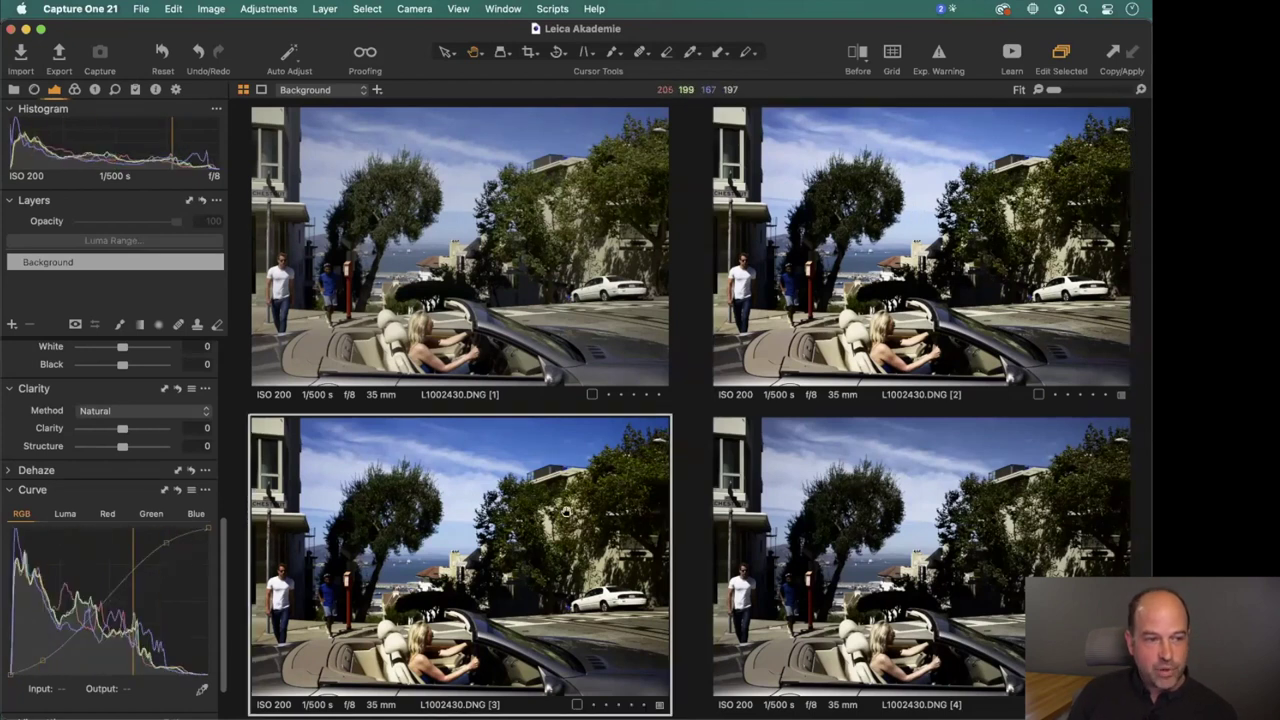
key("Right")
left_click(596, 493)
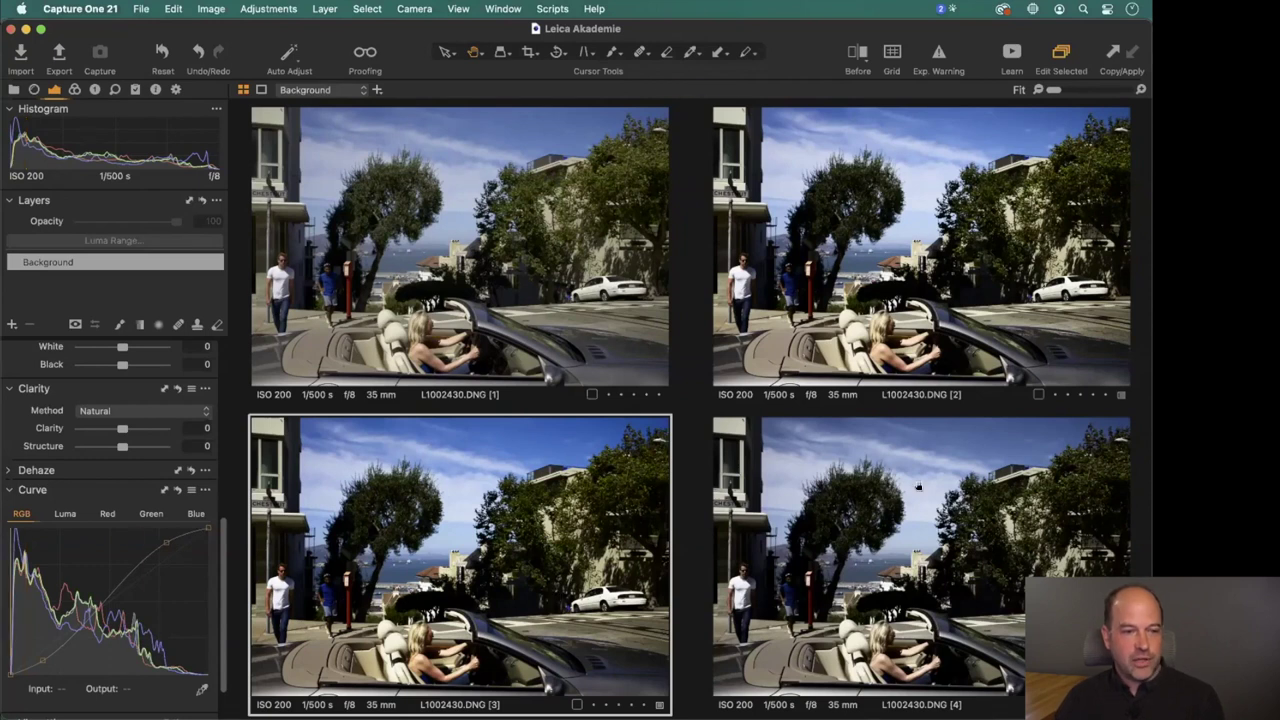
left_click(906, 516)
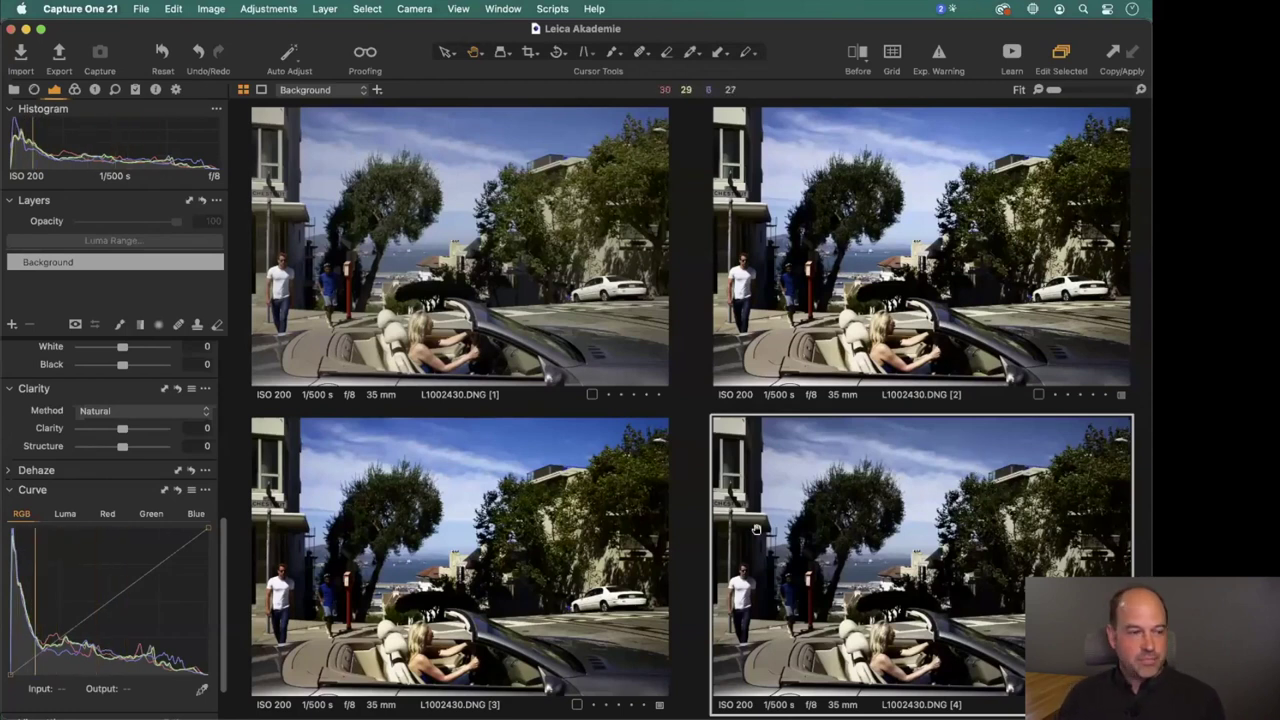
left_click(481, 540)
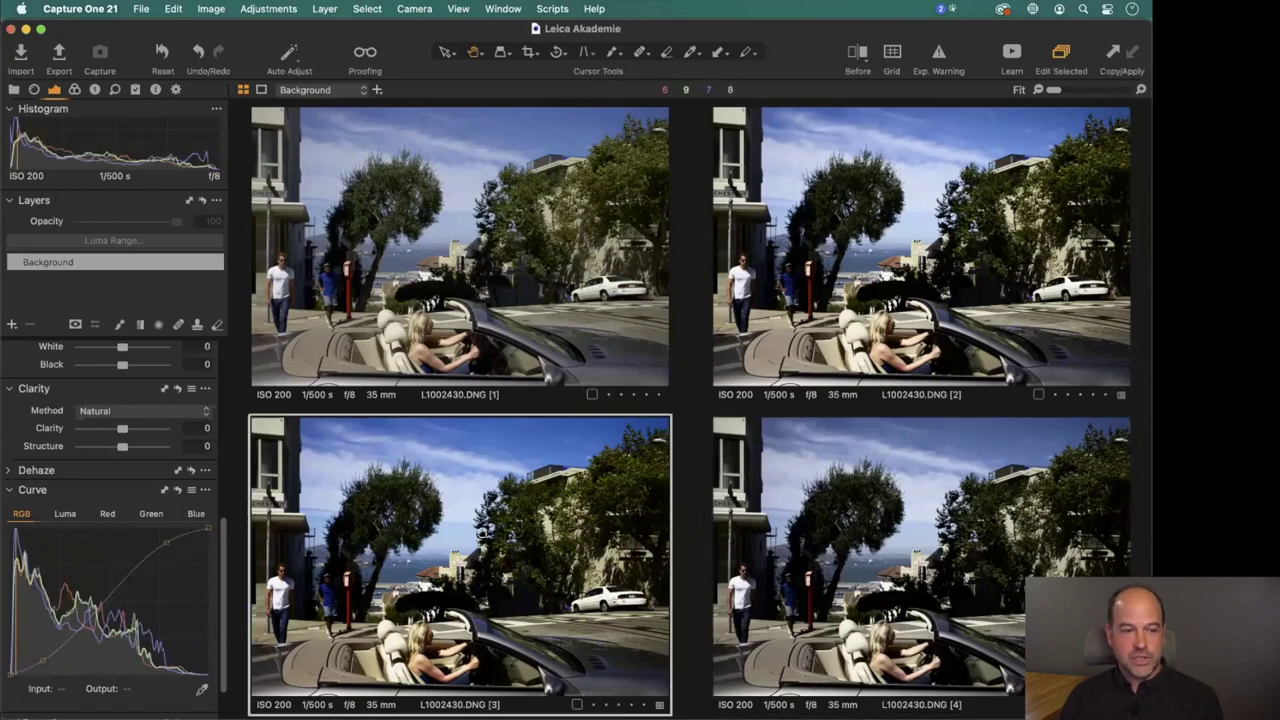
Try a Saturation of 45 on the fourth variant of L1002430.DNG.
left_click(800, 508)
scroll(116, 458, "up", 6)
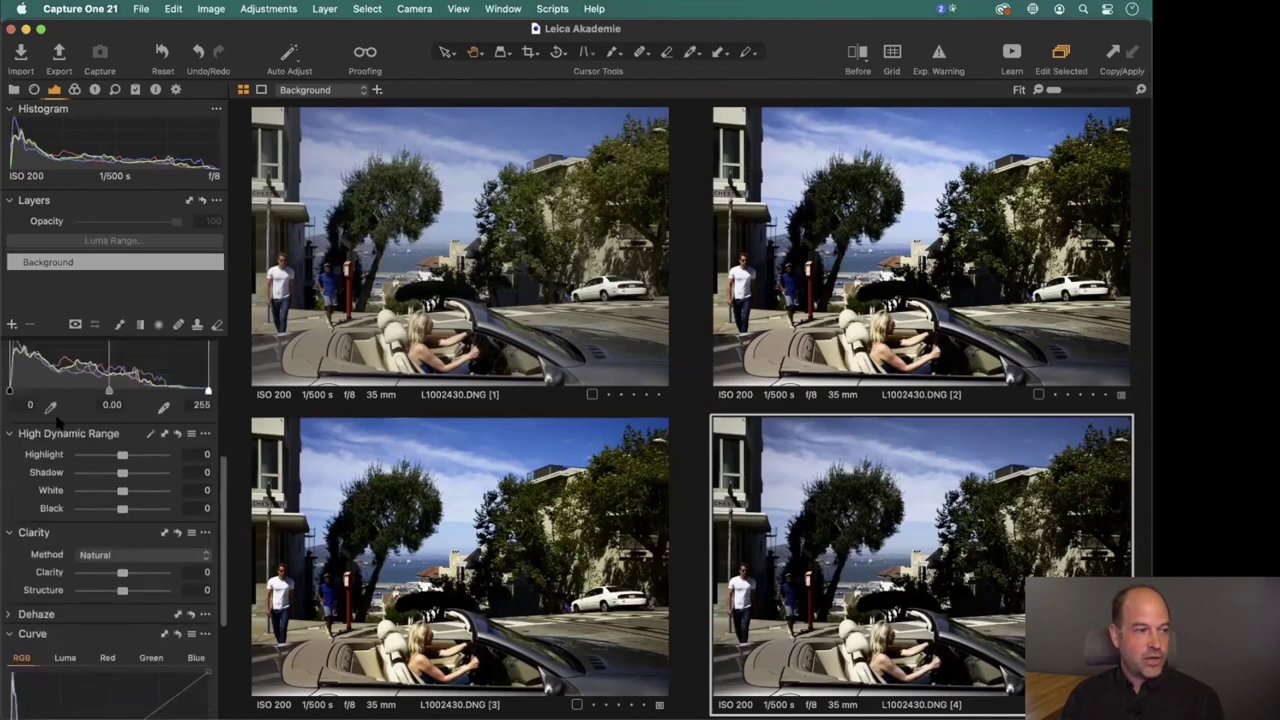
left_click_drag(123, 426, 150, 450)
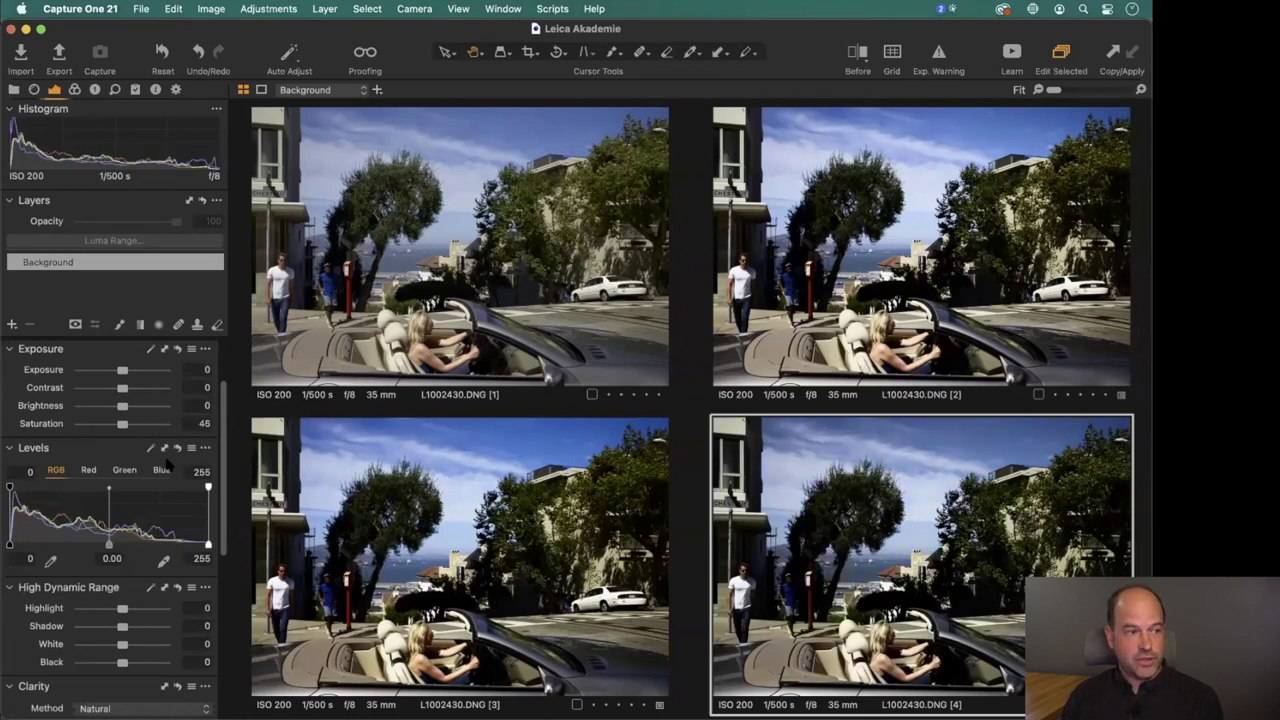
Set Contrast to 34 on the second variant of L1002430.DNG.
key("Up")
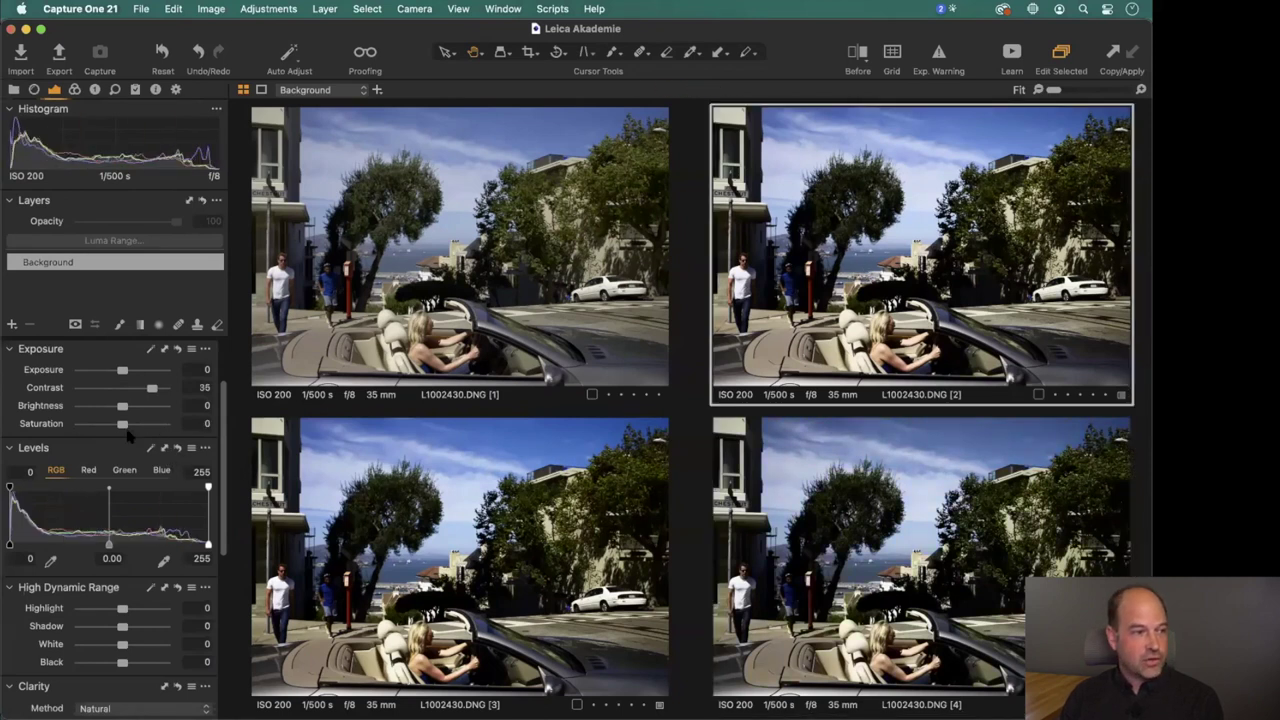
scroll(140, 450, "up", 2)
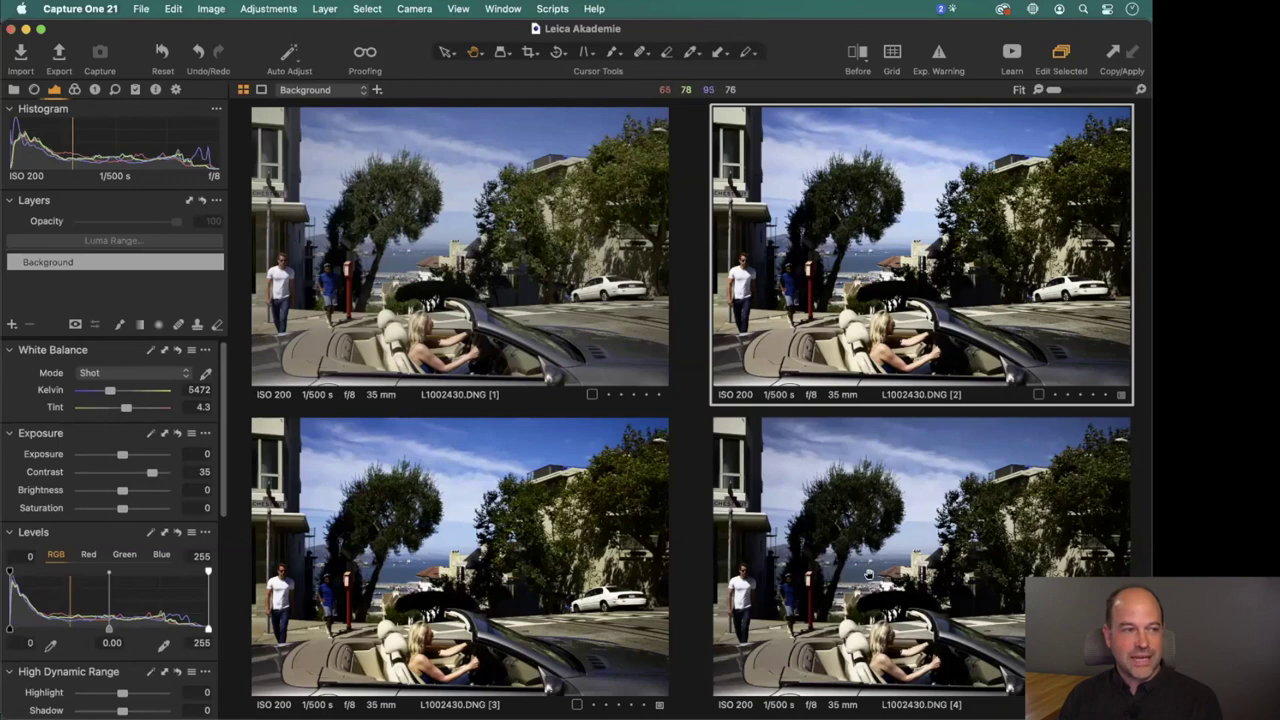
left_click_drag(153, 474, 151, 474)
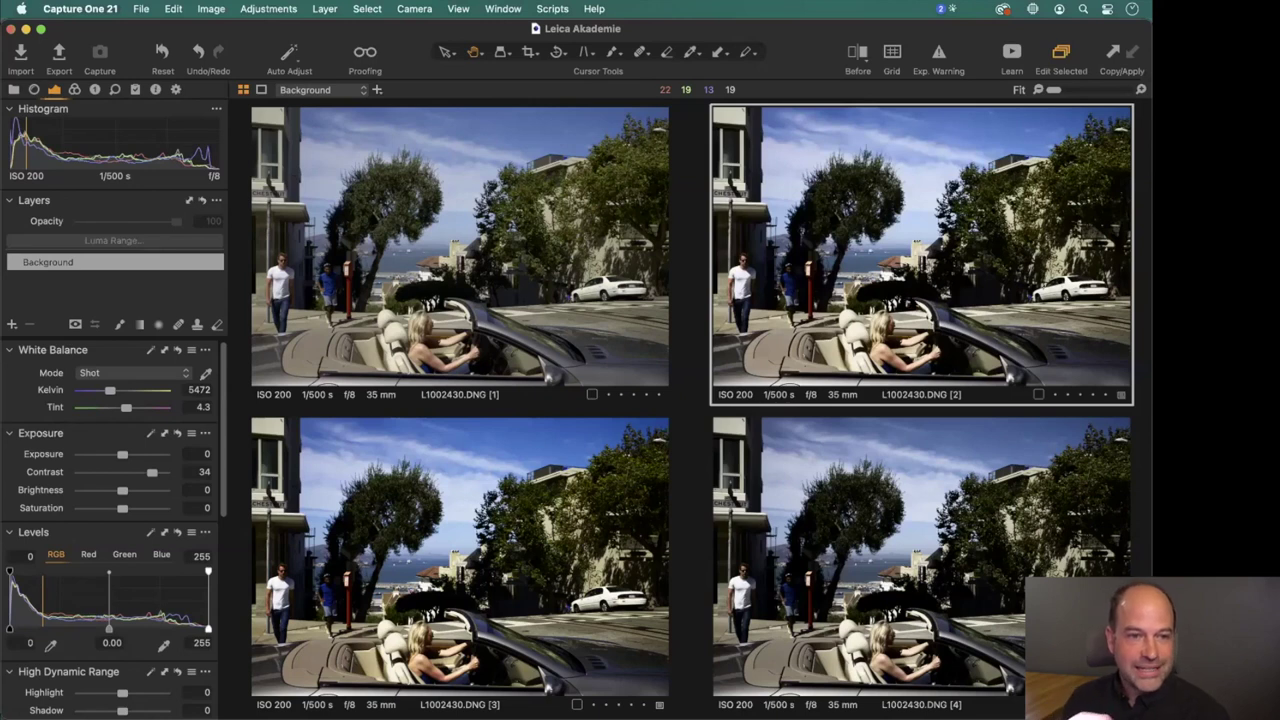
Magnify the driver to 100% in the third, second and fourth variants to compare the skin tones.
left_click(508, 507)
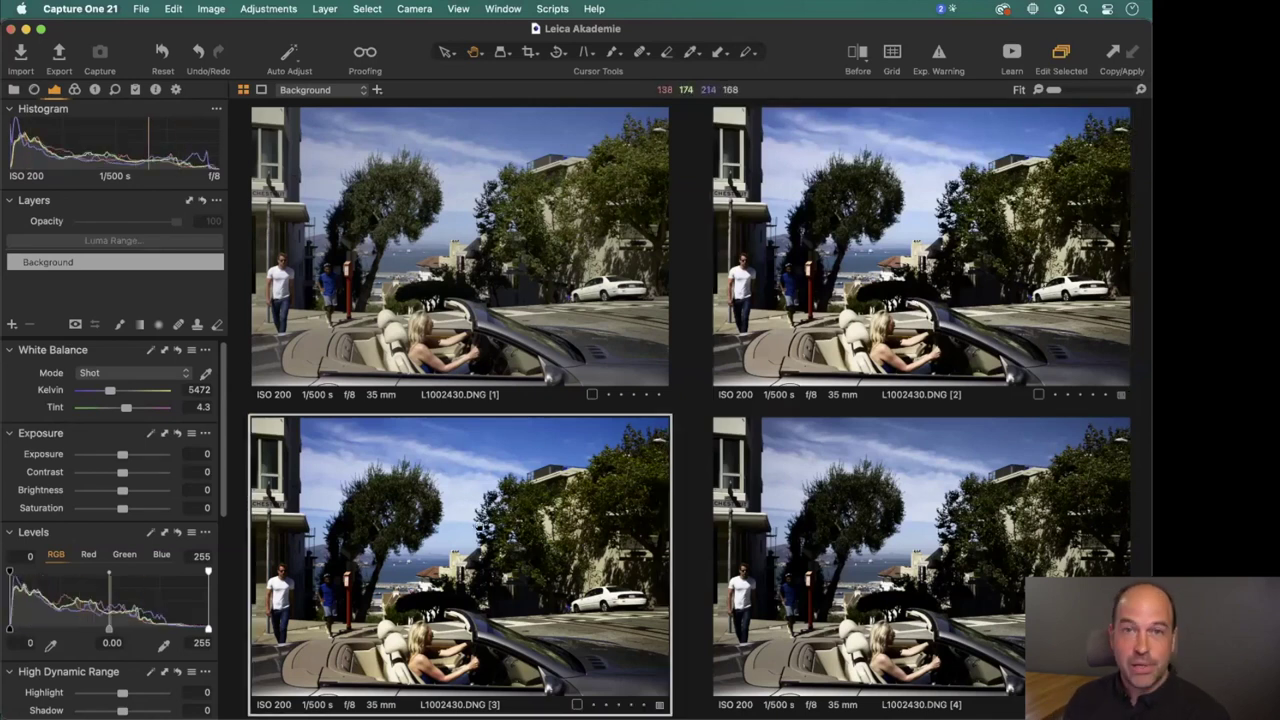
left_click(424, 668)
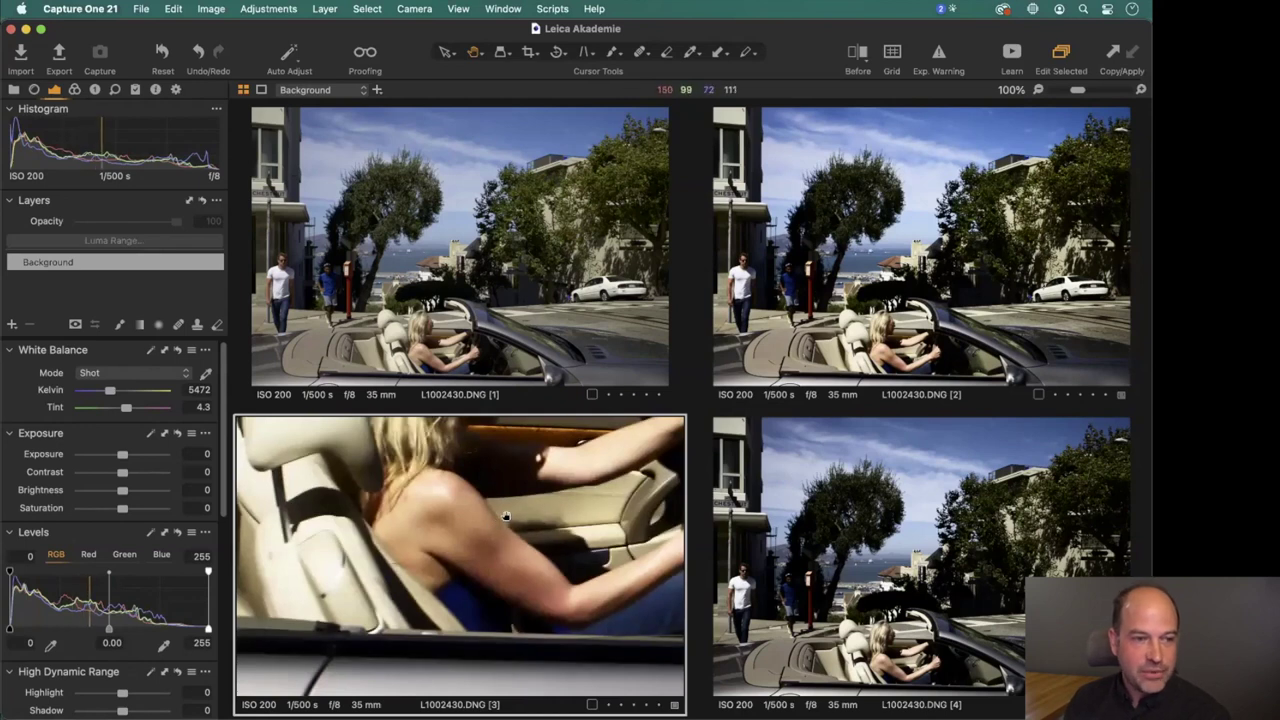
left_click(899, 349)
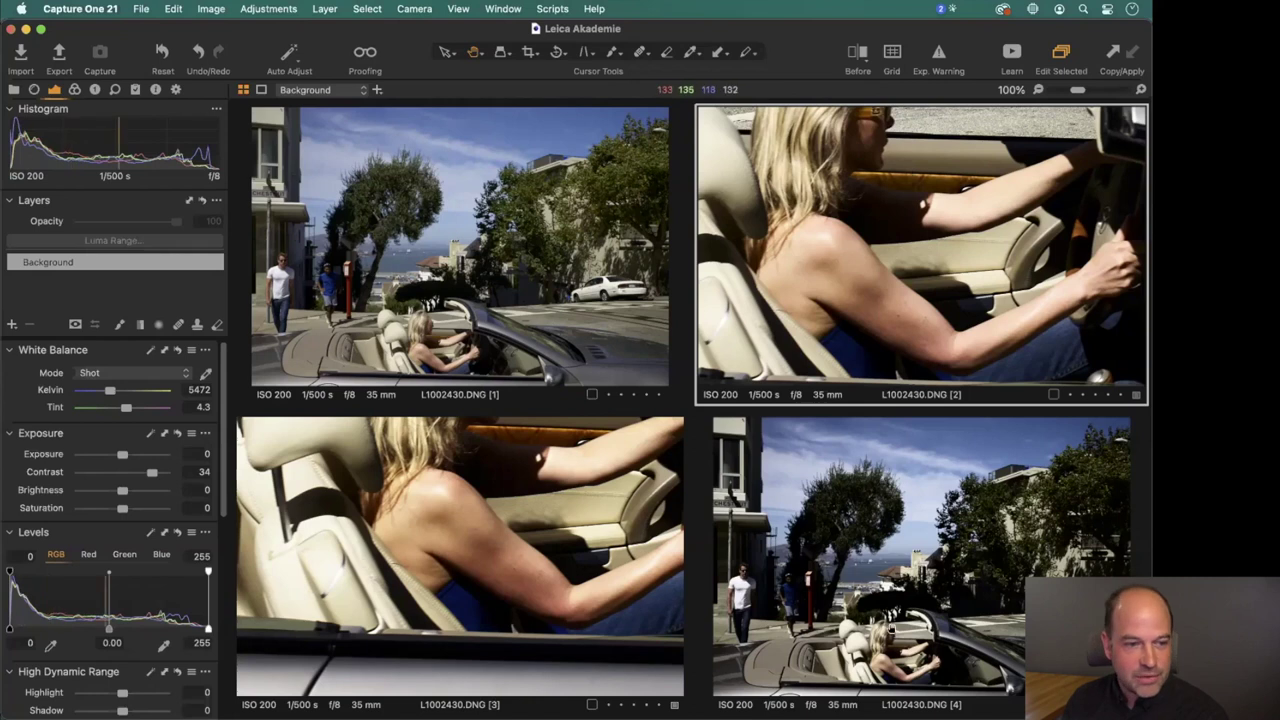
left_click(884, 665)
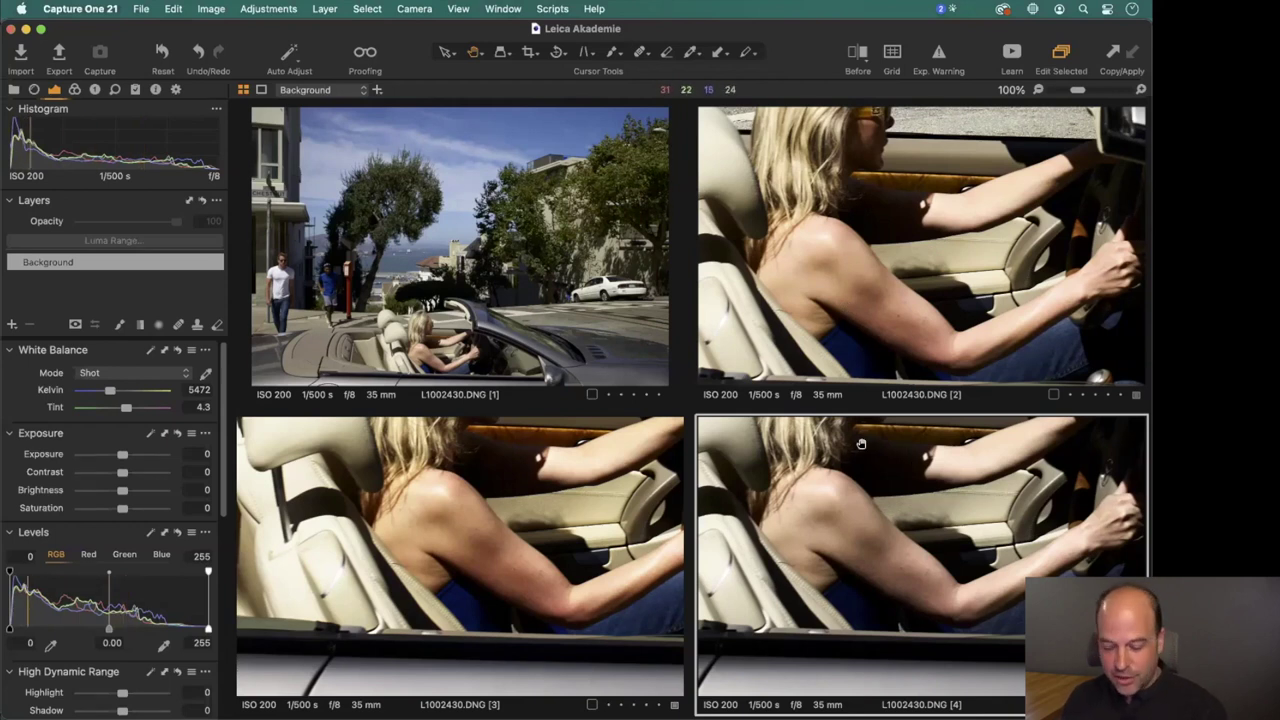
Show the browser again, view the second variant of L1002430.DNG alone and set its Contrast to 22.
key("super+b")
key("Home")
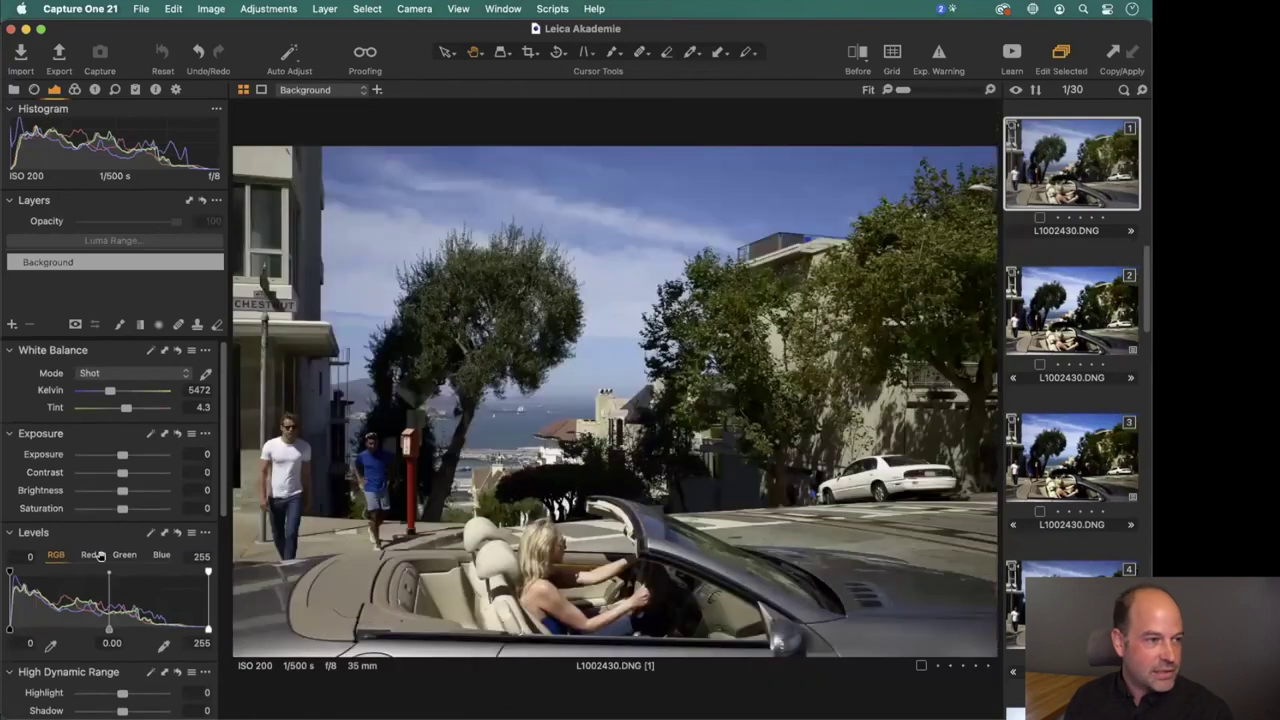
key("Down")
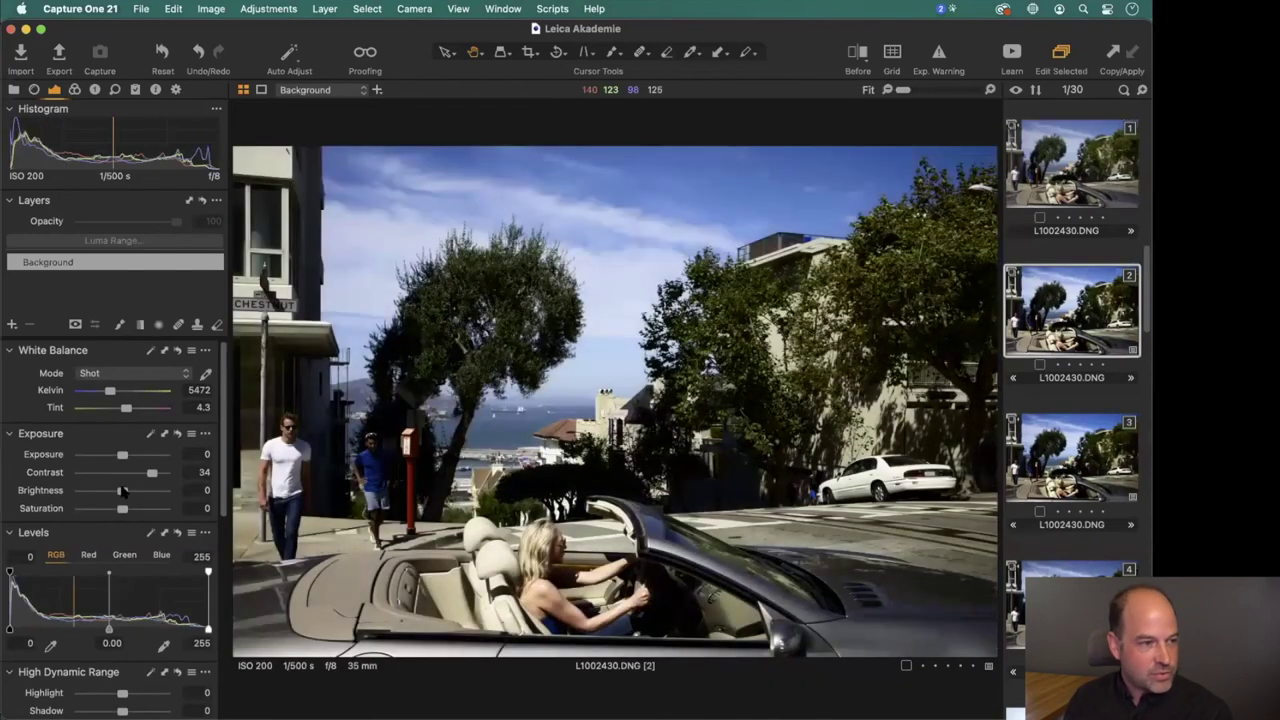
left_click_drag(151, 472, 140, 472)
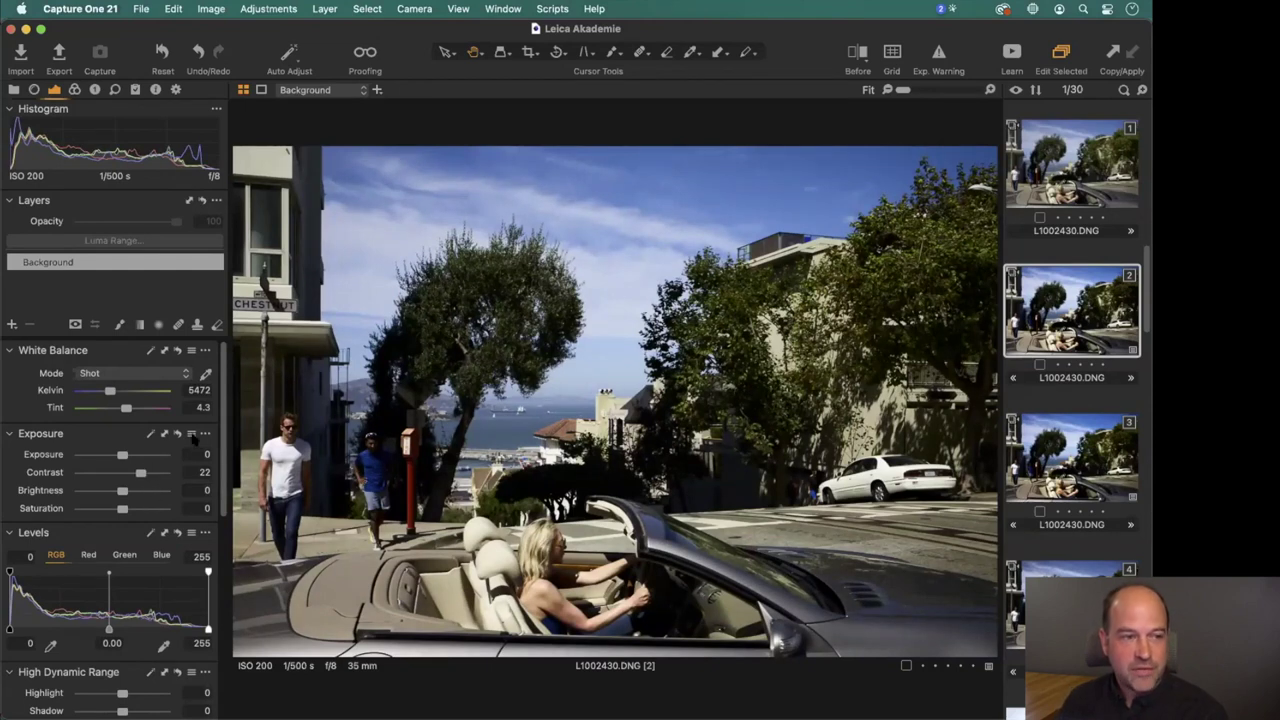
Open the portrait L1160588.DNG from the full-size browser, try a Contrast of 25 and reset it to 0.
key("super+alt+v")
scroll(548, 407, "down", 4)
scroll(548, 407, "down", 2)
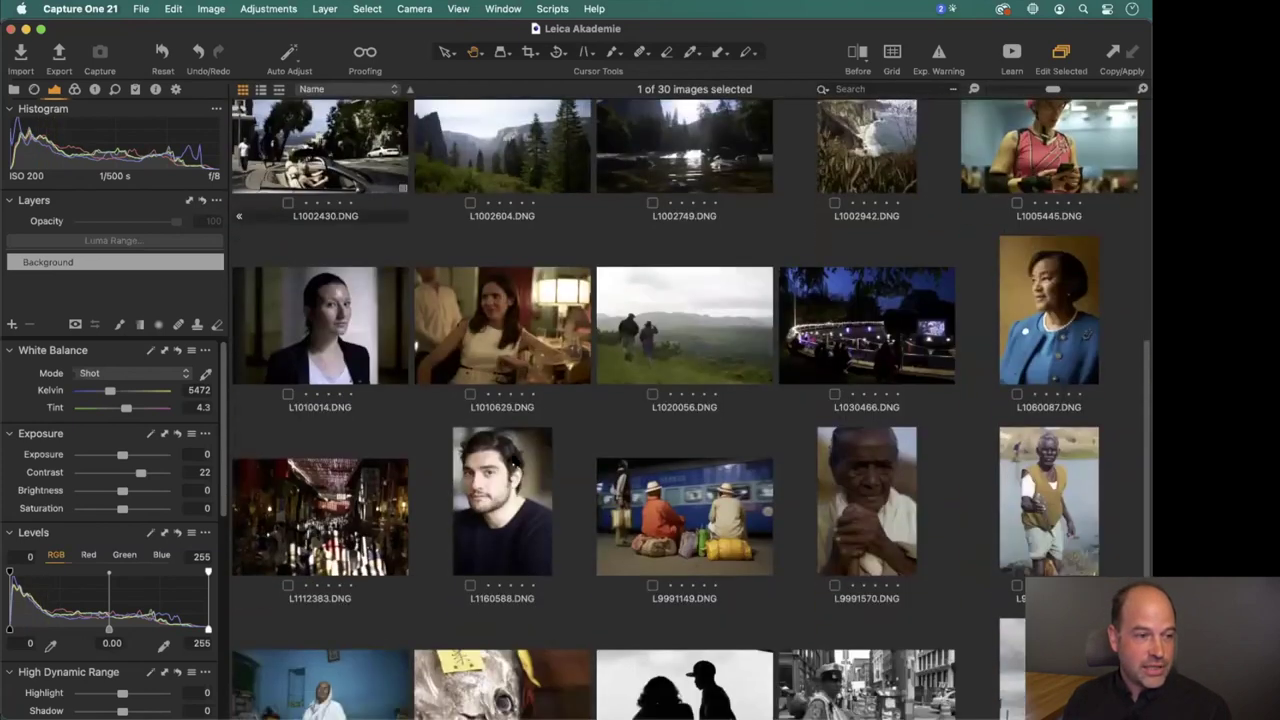
left_click(518, 465)
key("super+alt+v")
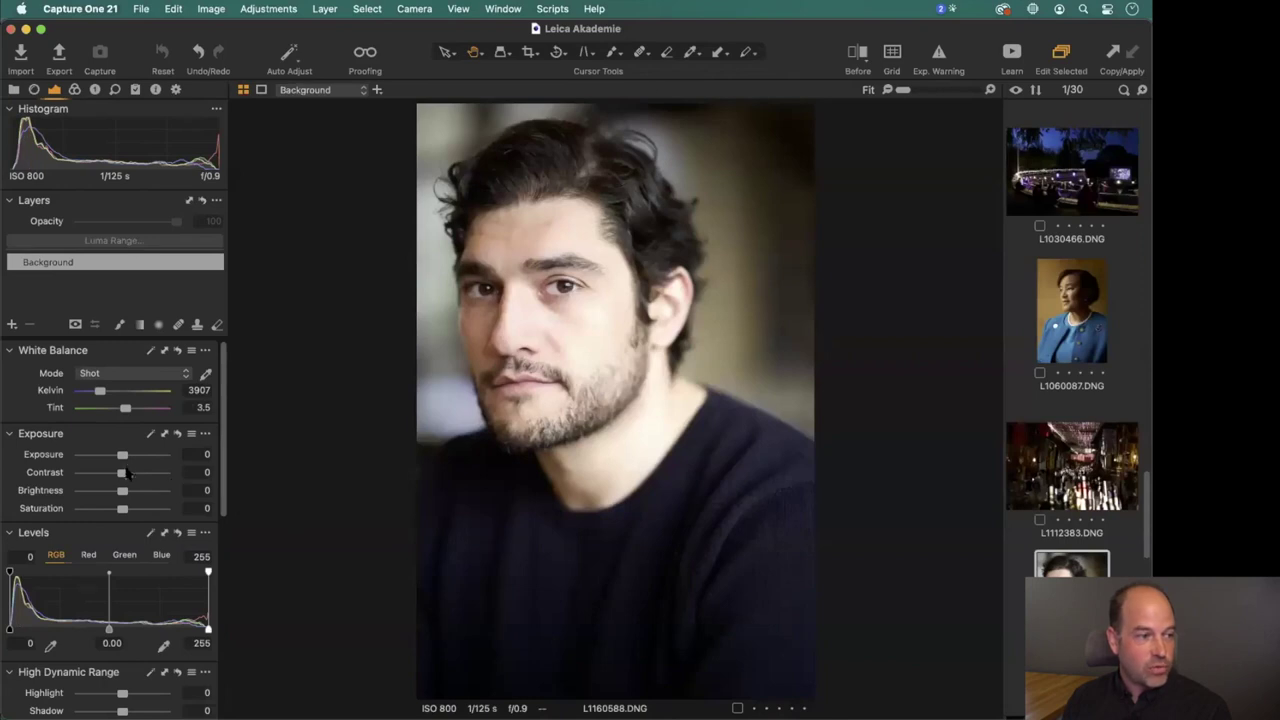
left_click_drag(123, 473, 145, 485)
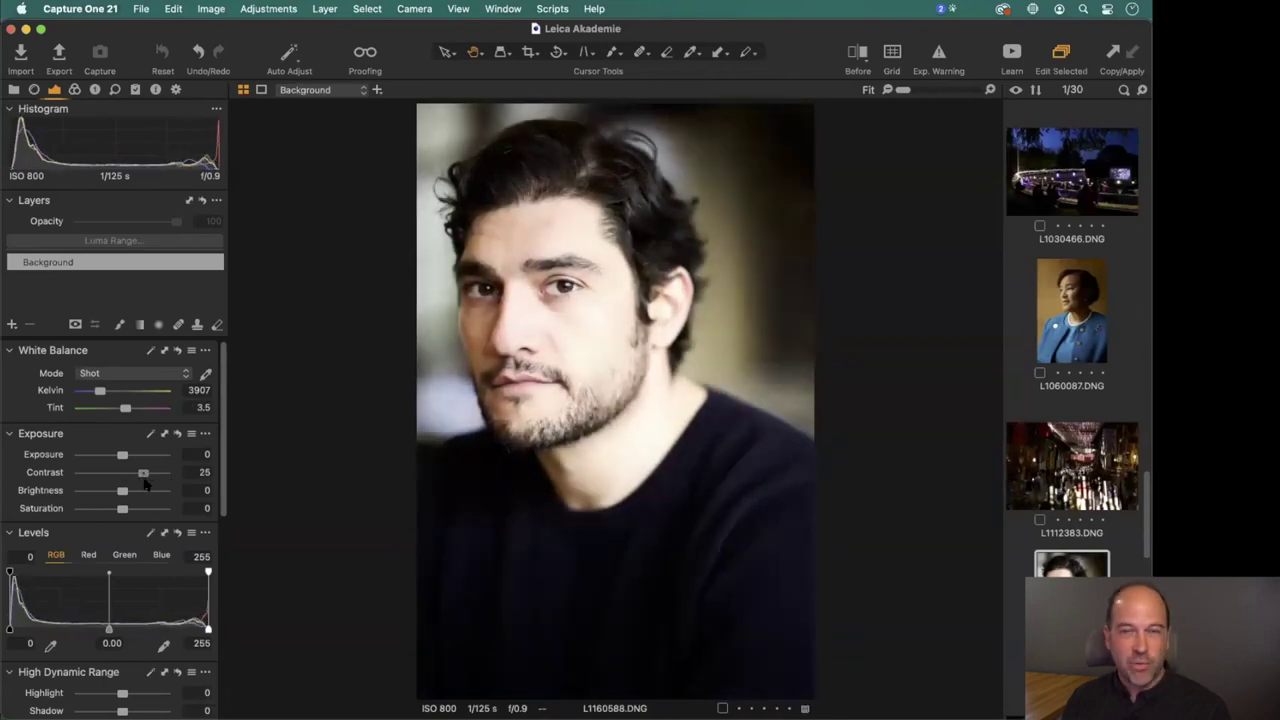
left_click_drag(145, 485, 126, 485)
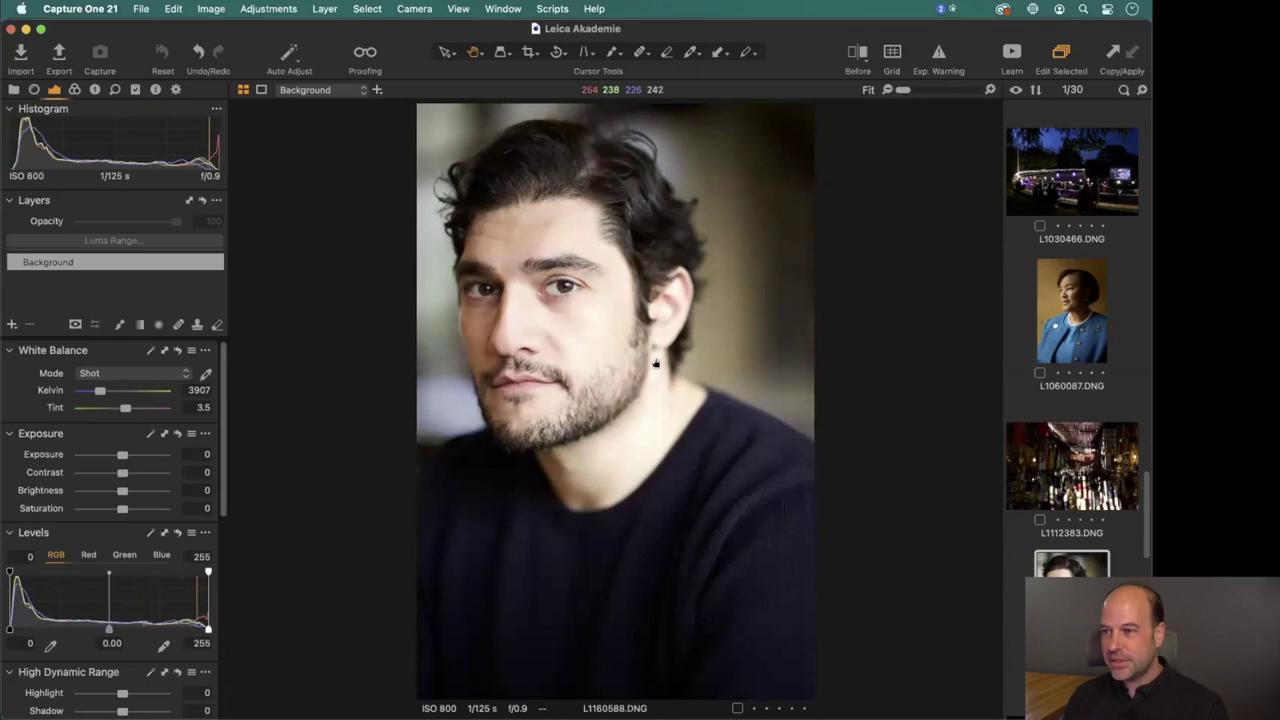
Open the portrait L9991570.DNG from the full-size browser and set its Exposure to 1.18.
key("super+alt+v")
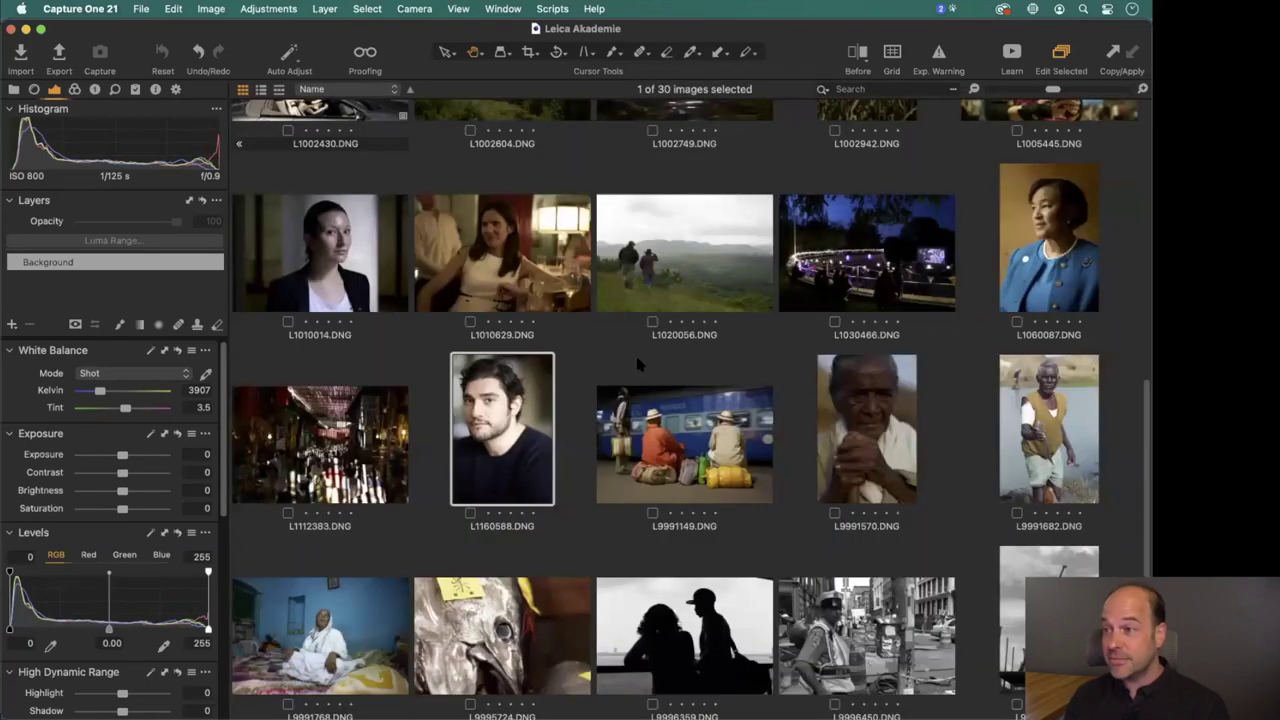
scroll(617, 314, "up", 2)
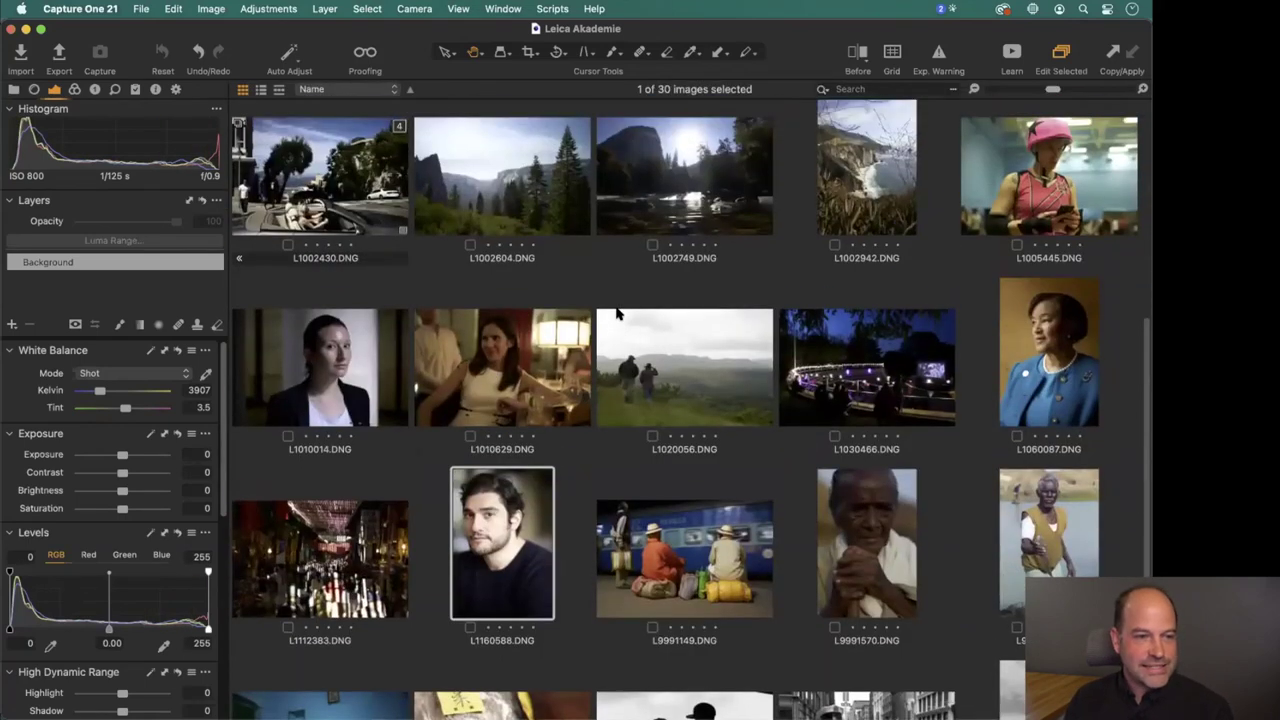
scroll(617, 314, "down", 2)
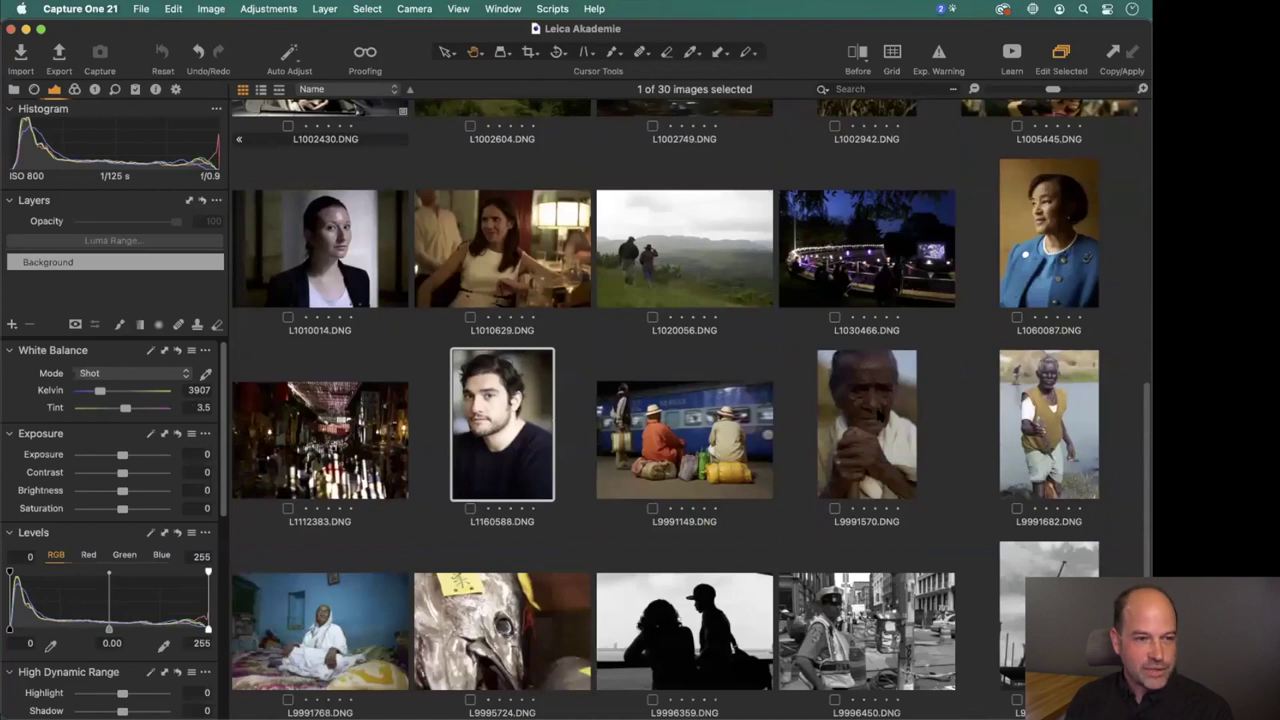
double_click(881, 417)
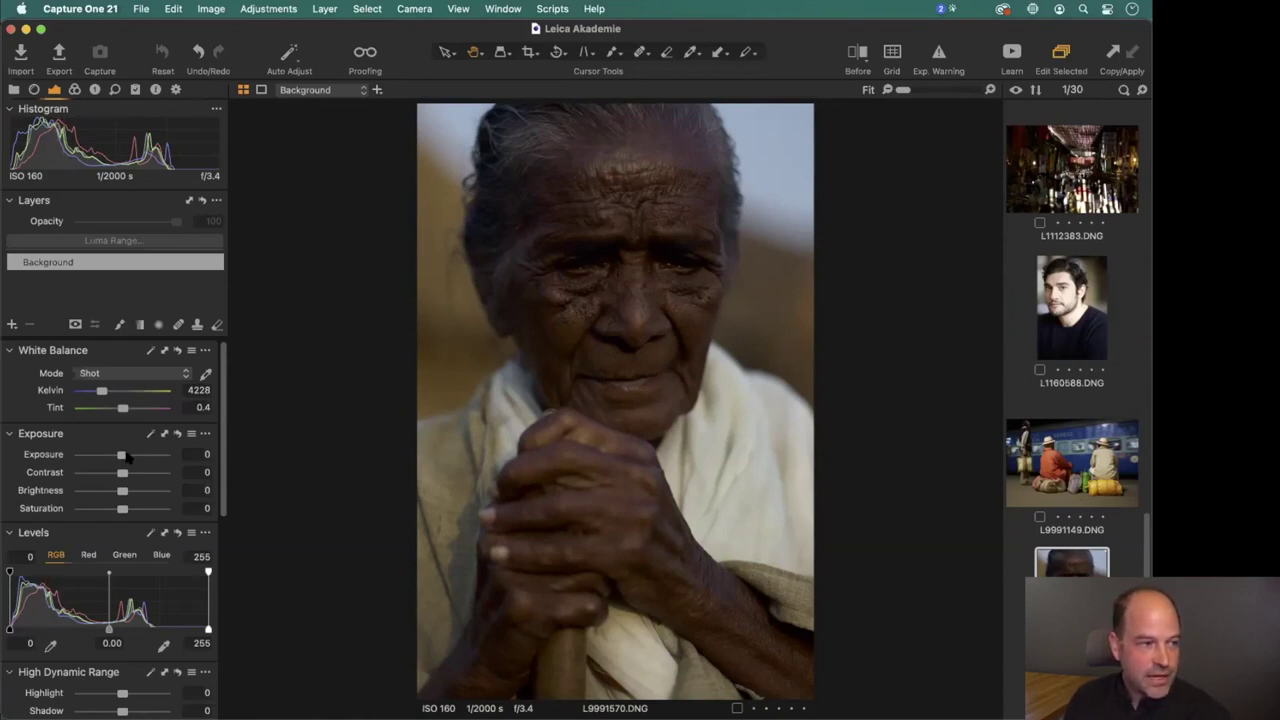
left_click_drag(122, 455, 136, 463)
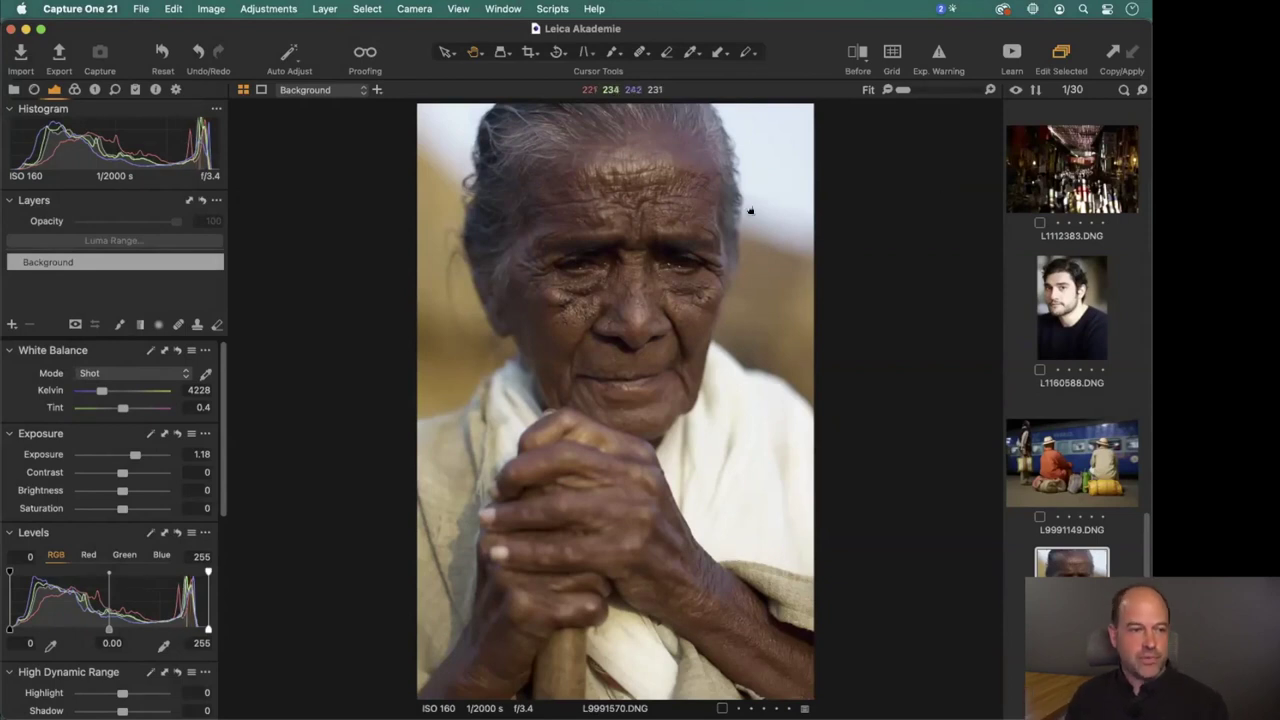
Try Exposure values of 0.95 and 1.36 on the portrait L9991570.DNG and reset its adjustments.
double_click(136, 455)
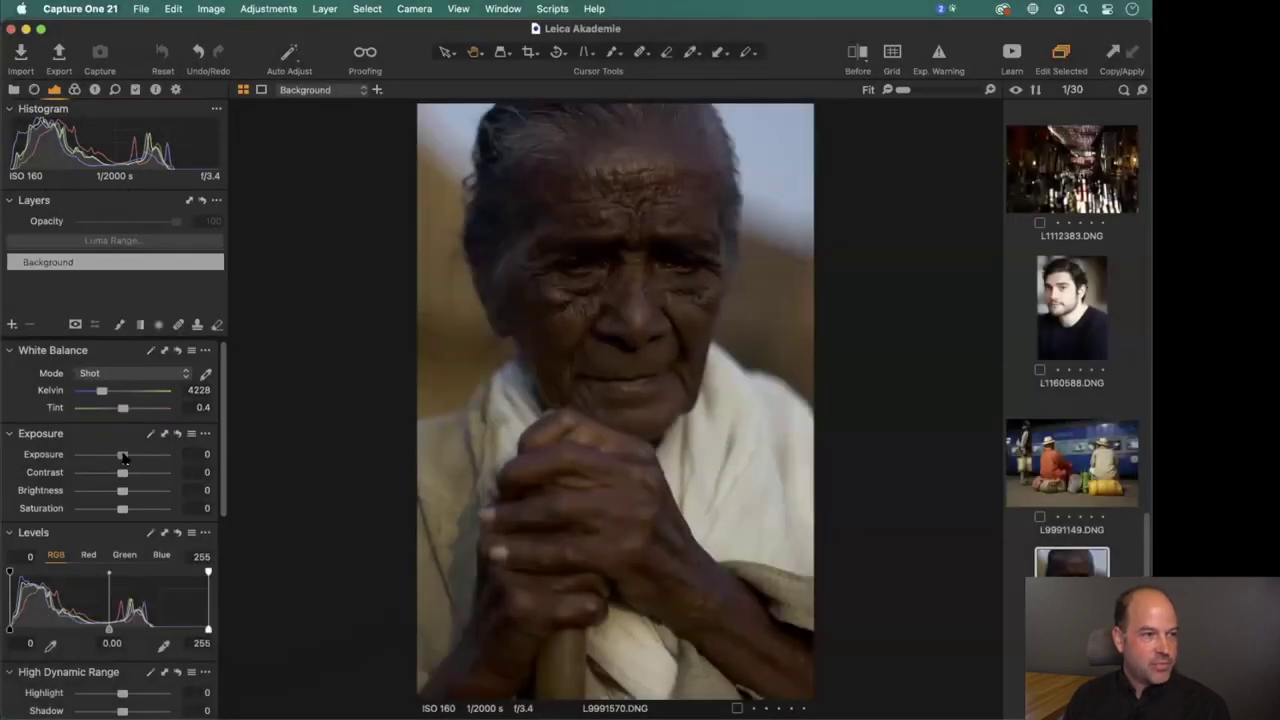
left_click_drag(123, 456, 131, 456)
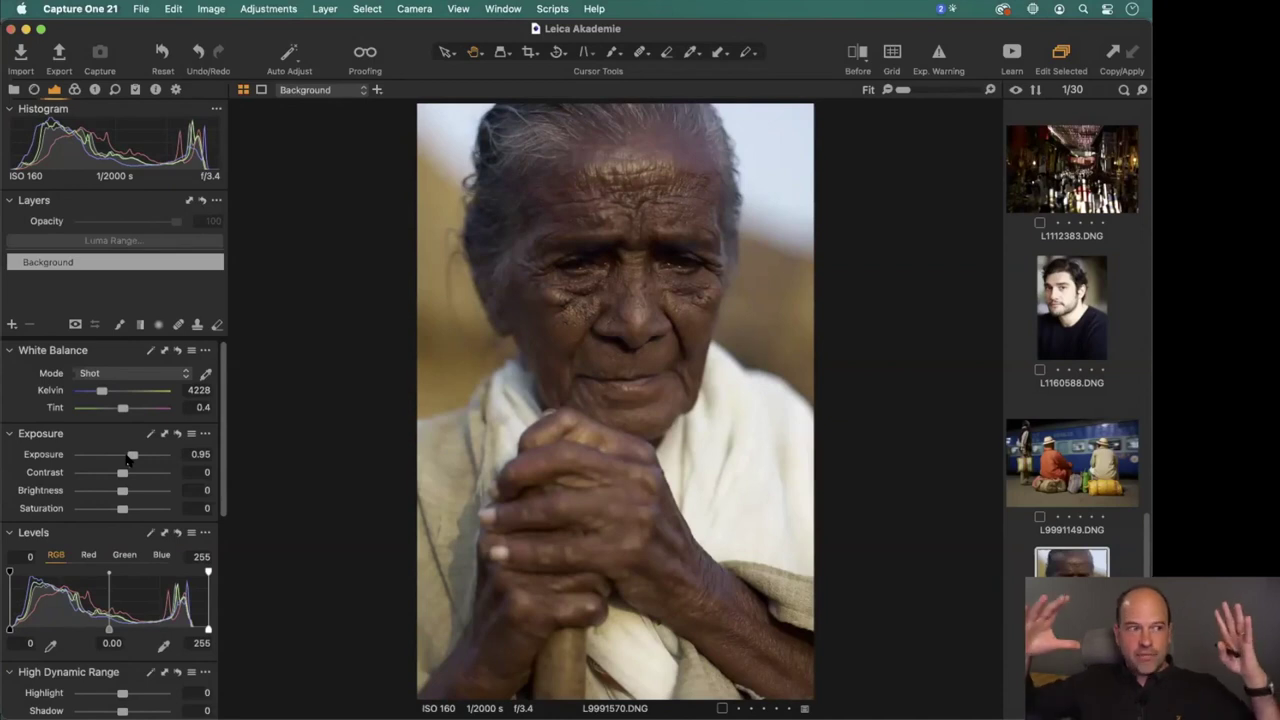
mouse_move(132, 456)
left_mouse_down()
mouse_move(121, 462)
mouse_move(137, 455)
left_mouse_up()
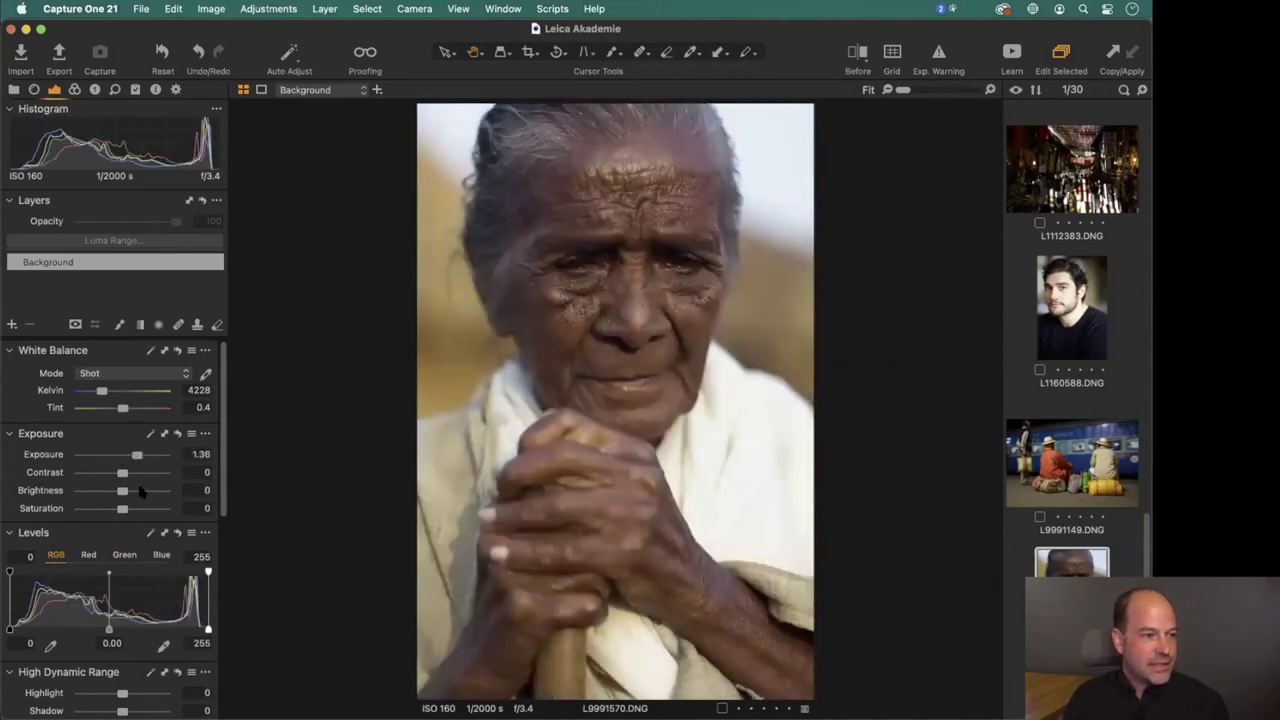
key("super+r")
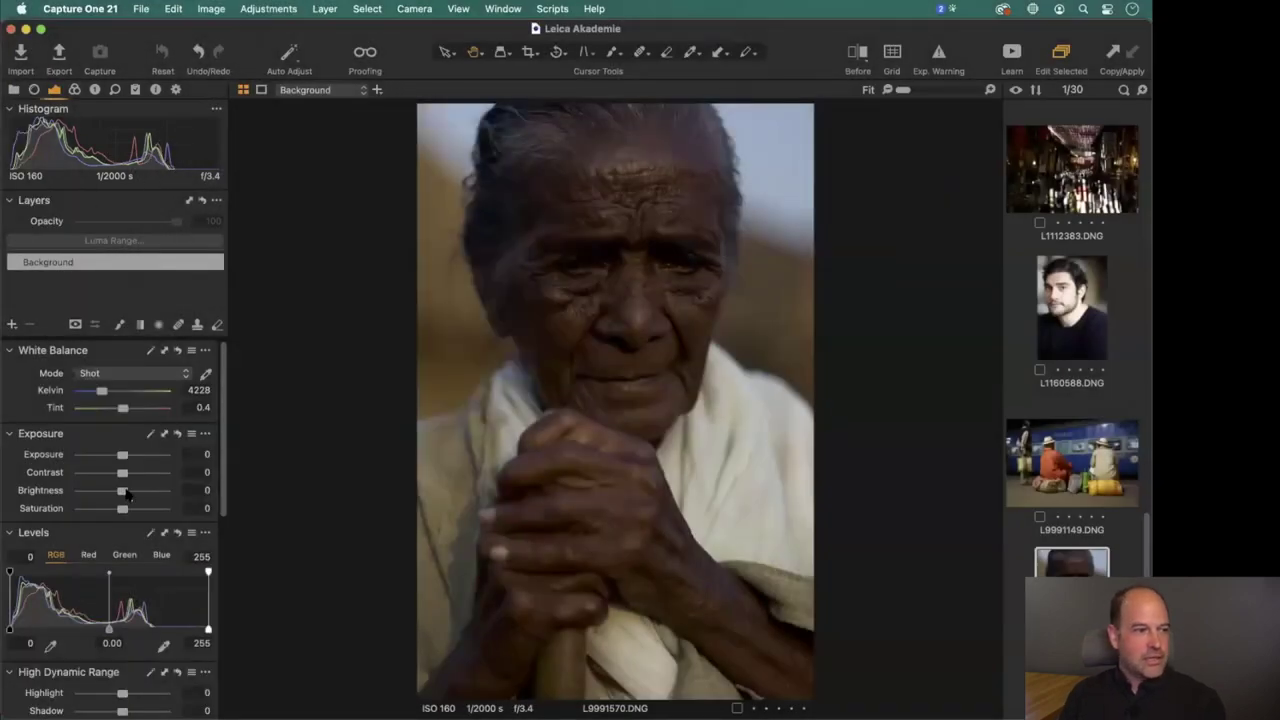
Try a Brightness of 20 and an Exposure of 1.26 on the portrait separately, resetting each to 0.
left_click_drag(123, 492, 138, 493)
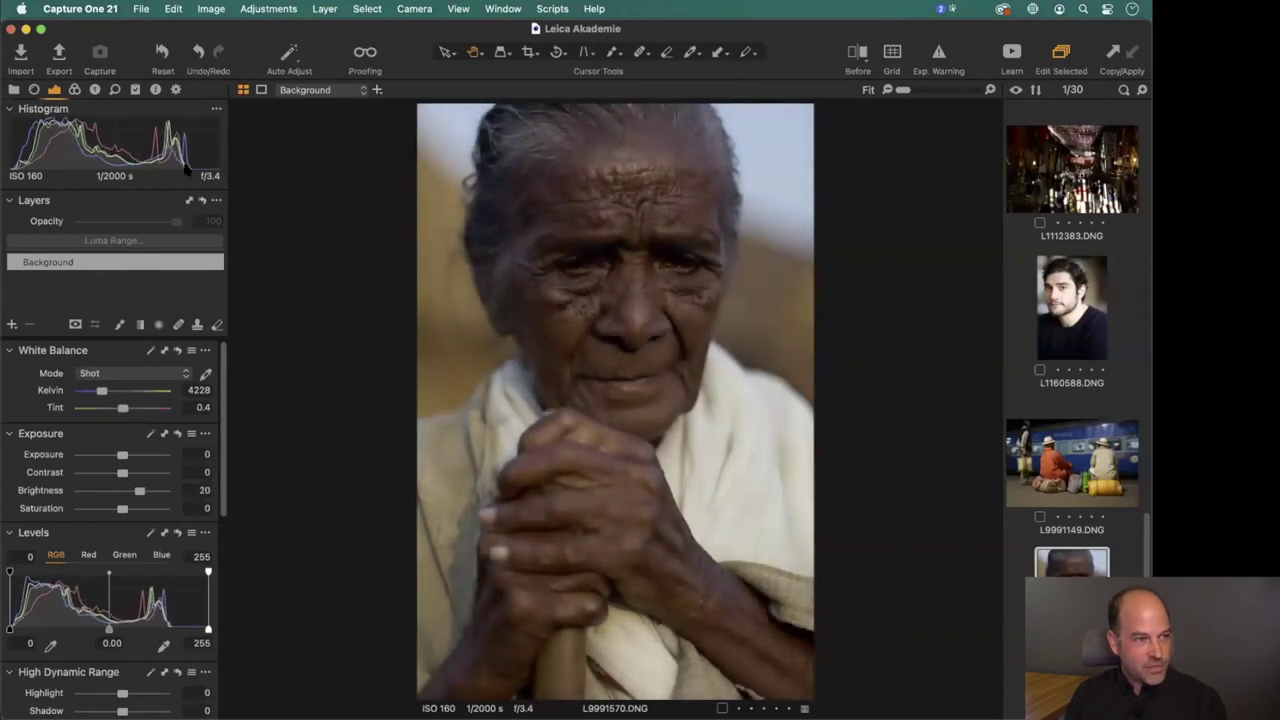
double_click(140, 491)
left_click_drag(122, 455, 137, 457)
scroll(139, 457, "down", 8)
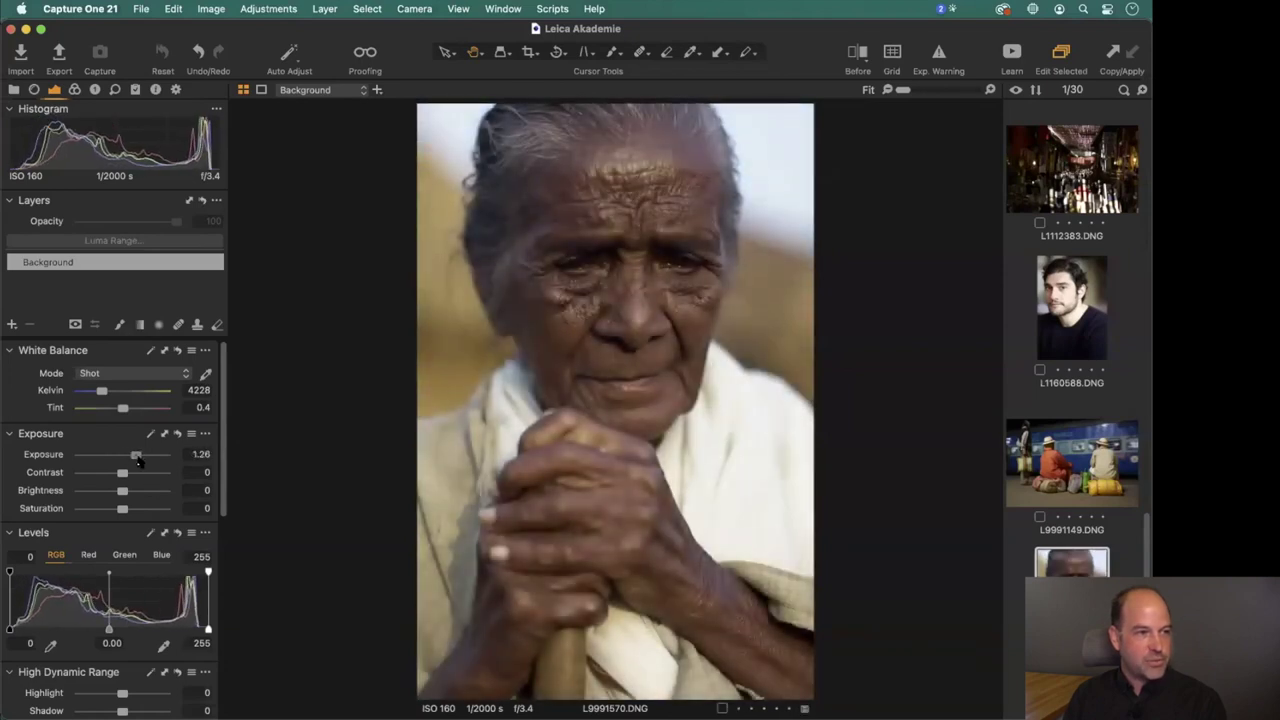
double_click(143, 457)
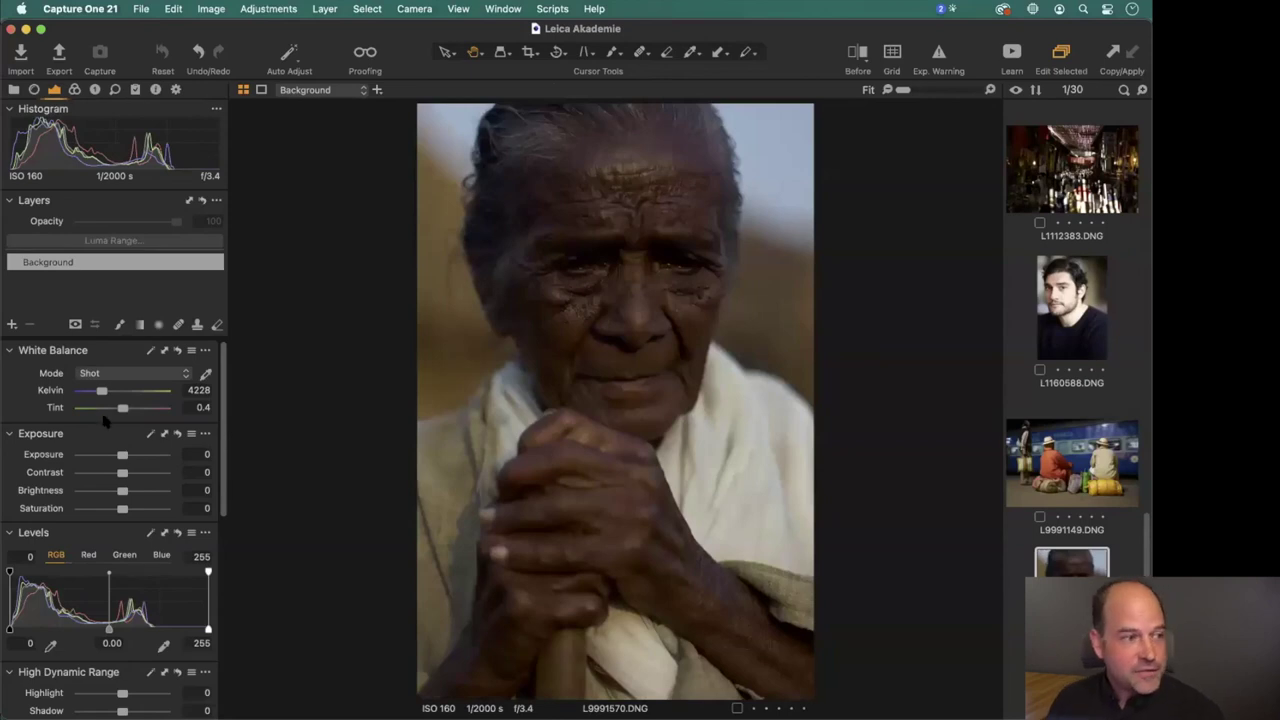
Set the portrait's Brightness to 20 and its Exposure to 0.29.
left_click_drag(122, 491, 123, 455)
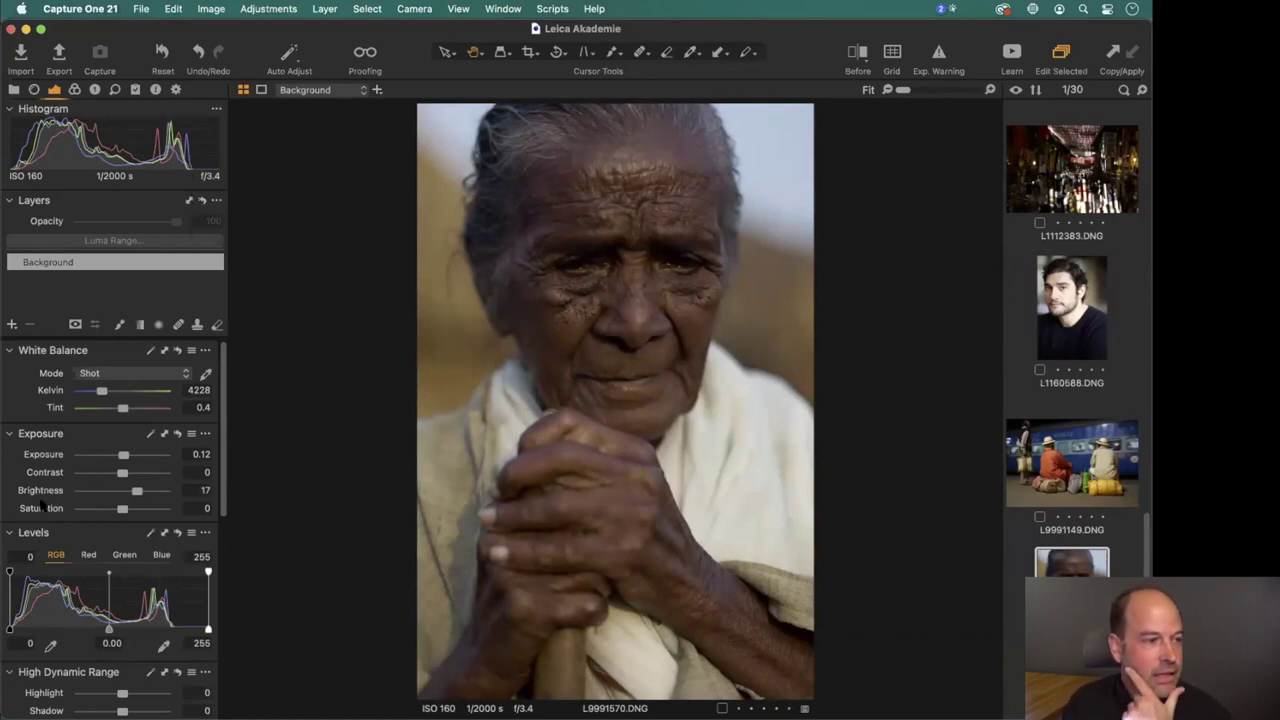
left_click_drag(137, 492, 126, 455)
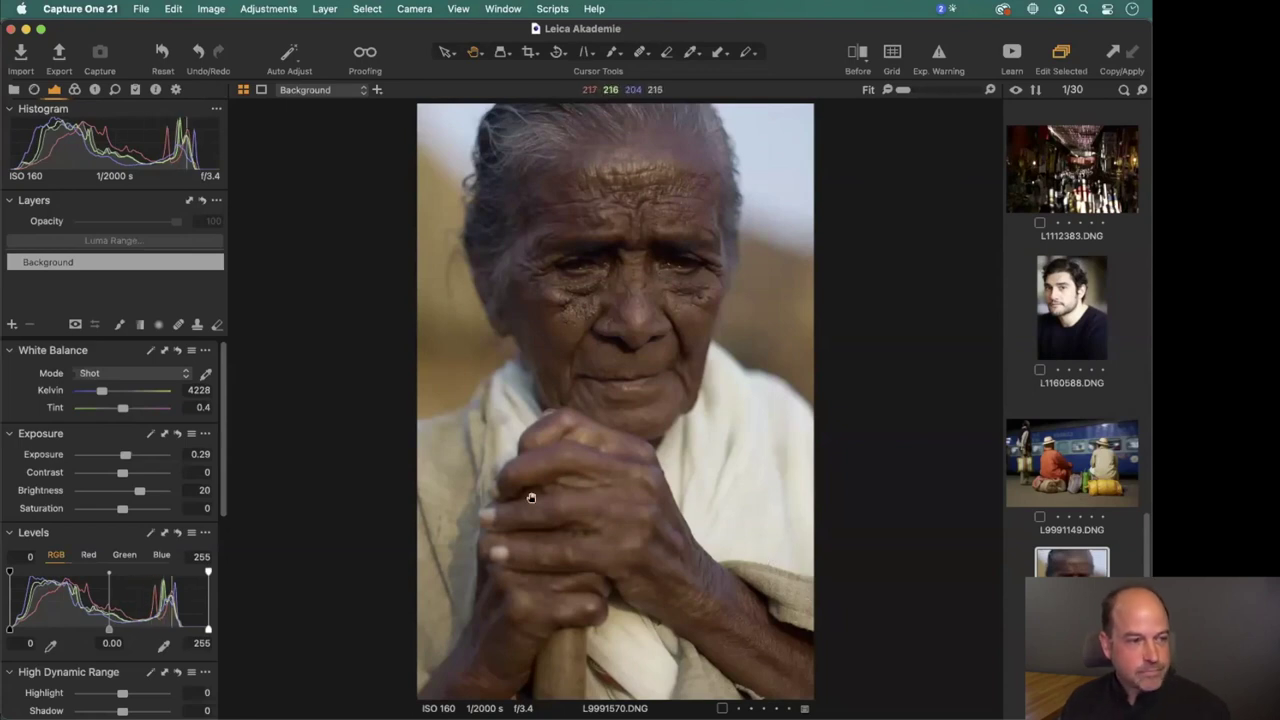
Auto-adjust the portrait's Levels and fine-tune the highlight input point to 226.
scroll(215, 478, "down", 3)
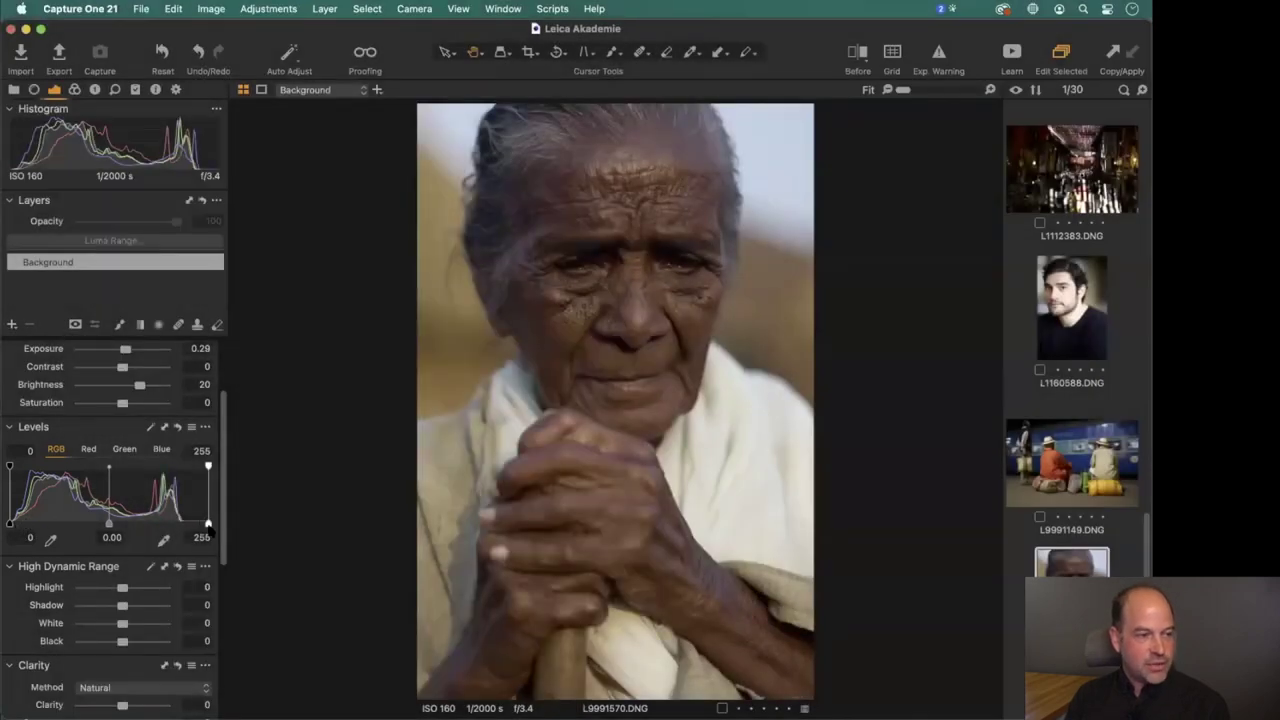
left_click_drag(208, 523, 184, 522)
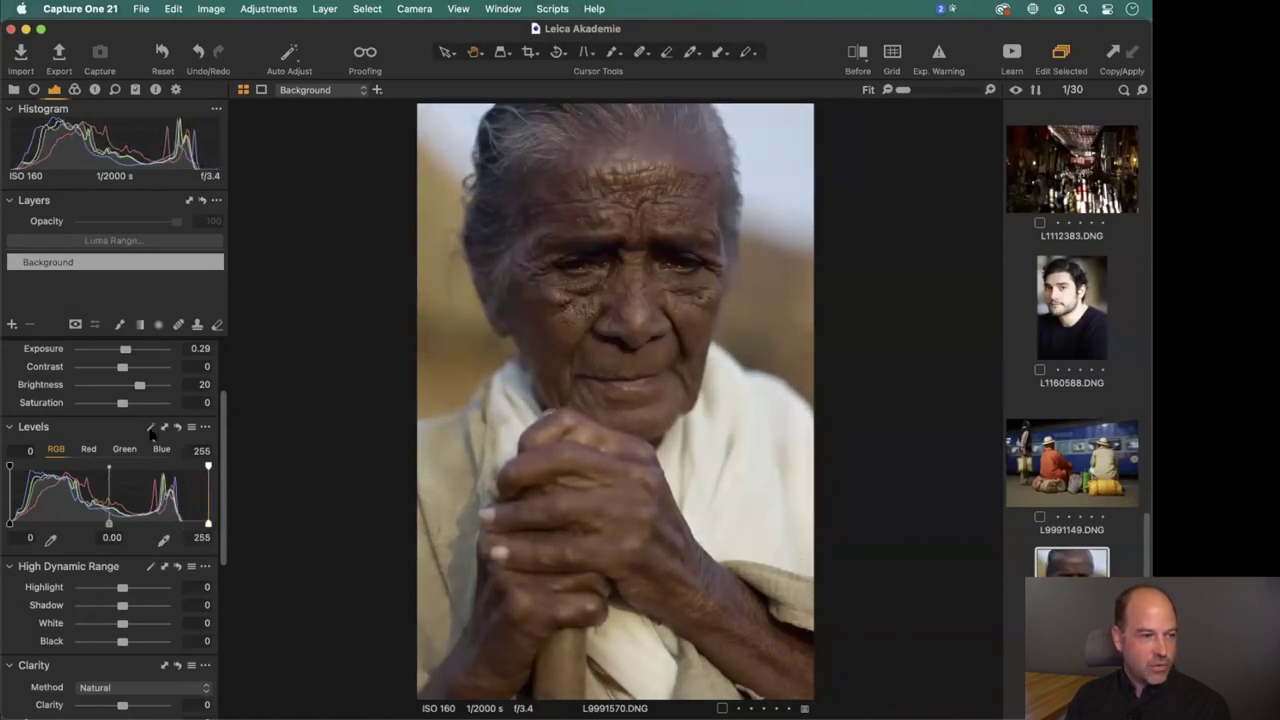
left_click(151, 427)
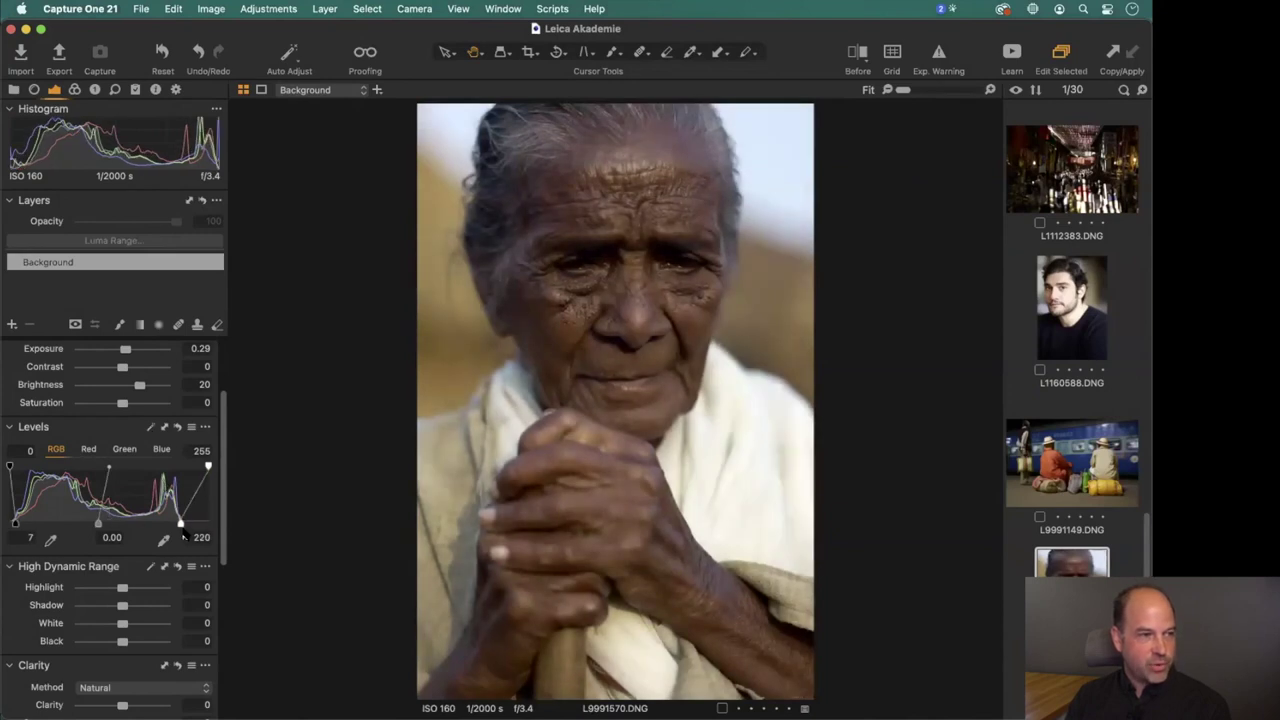
left_click_drag(180, 524, 186, 523)
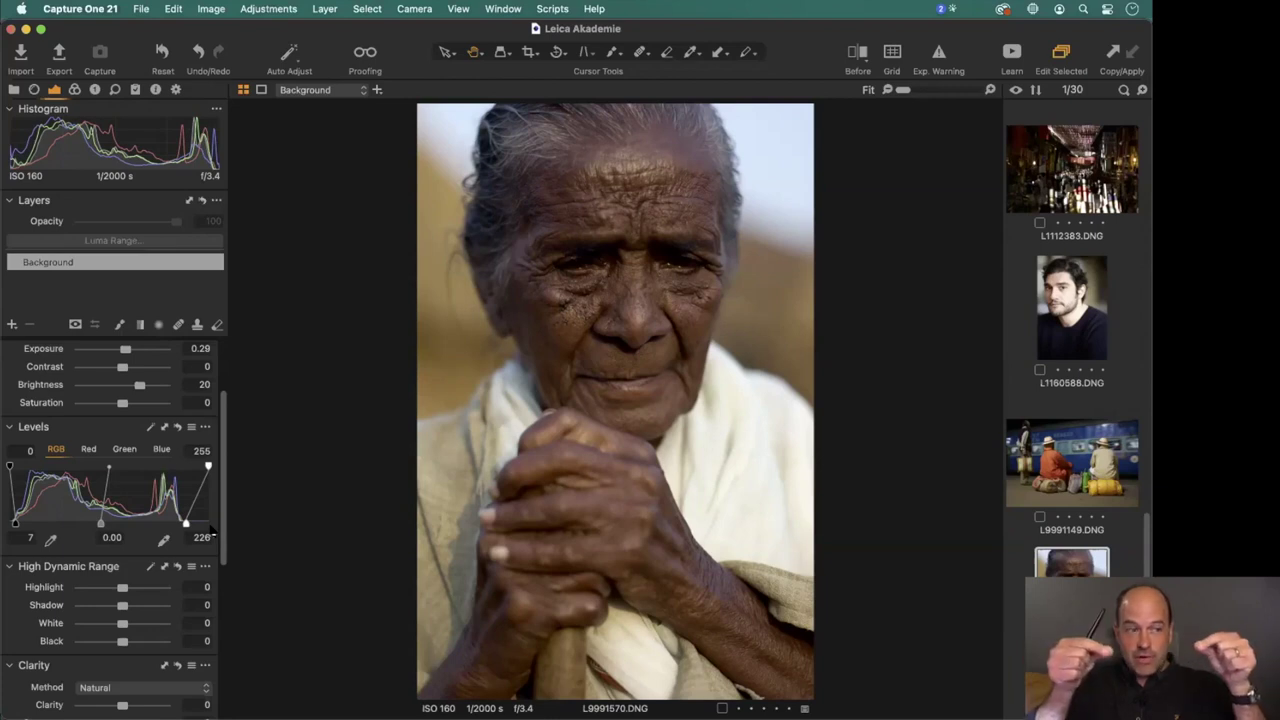
left_click_drag(187, 523, 193, 523)
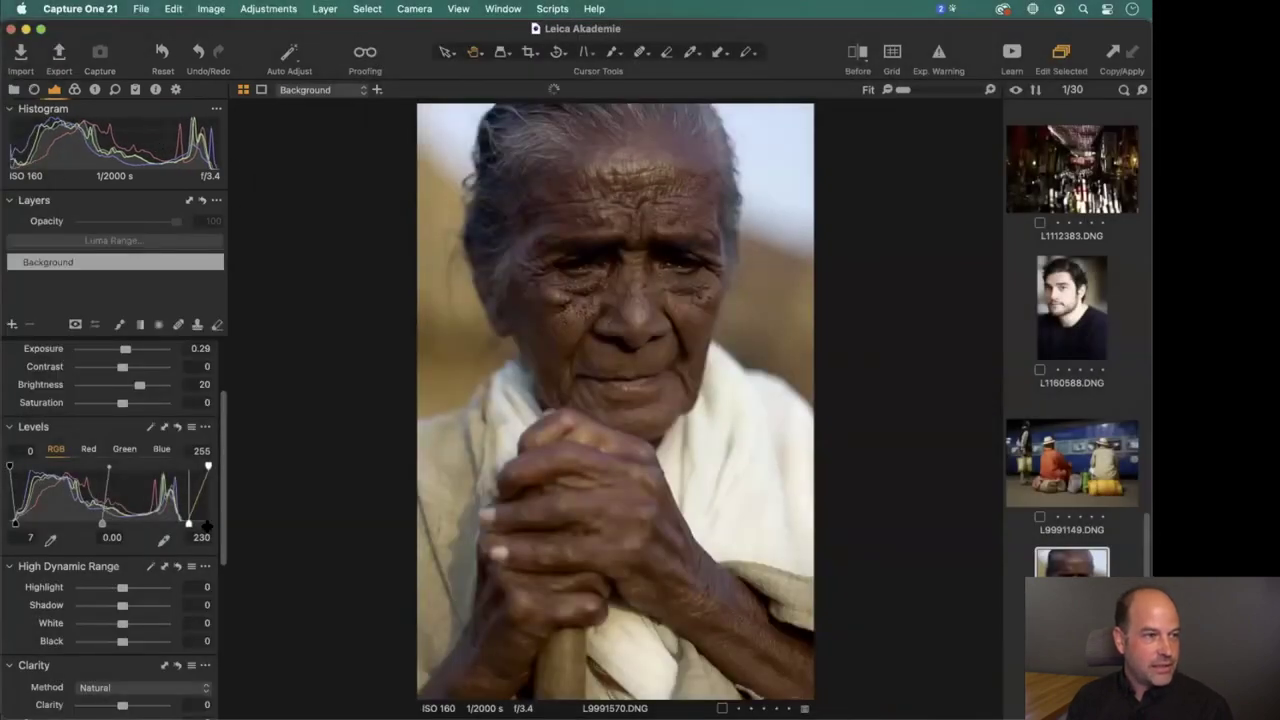
left_click_drag(205, 524, 178, 536)
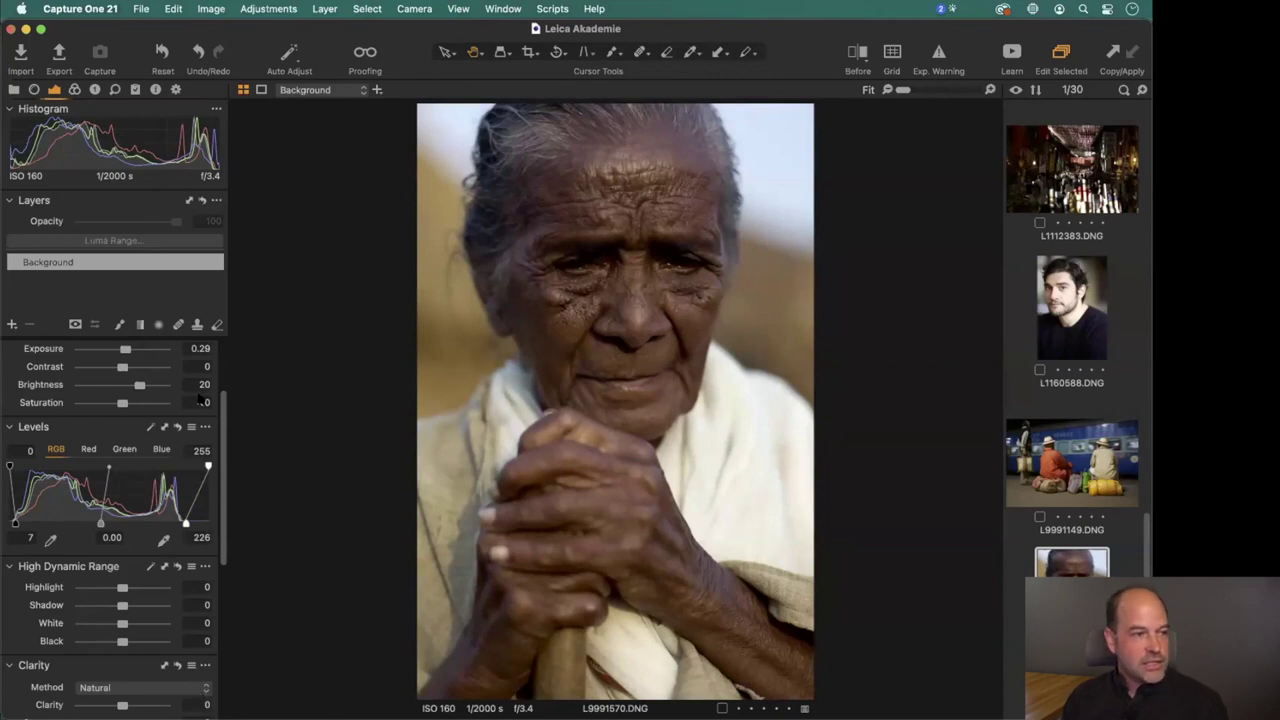
Compare the portrait before and after its adjustments with the split view slider.
mouse_move(220, 398)
left_mouse_down()
mouse_move(222, 348)
mouse_move(222, 376)
left_mouse_up()
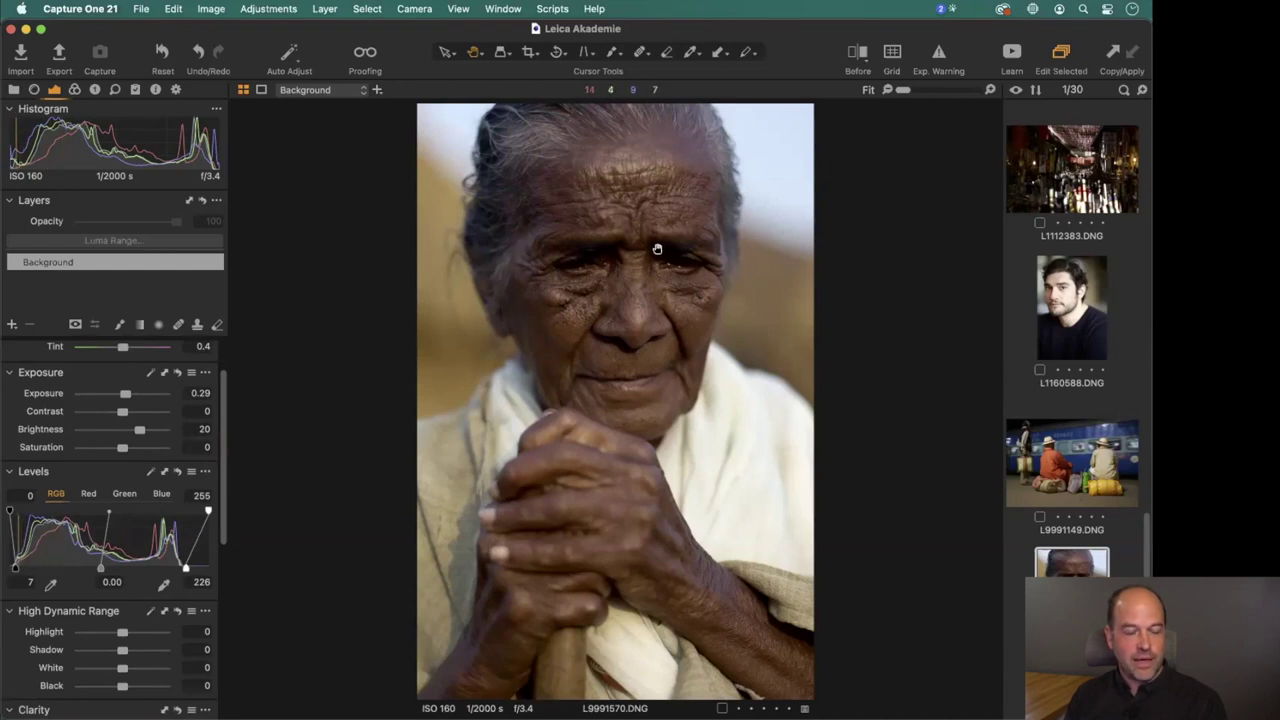
left_click(858, 52)
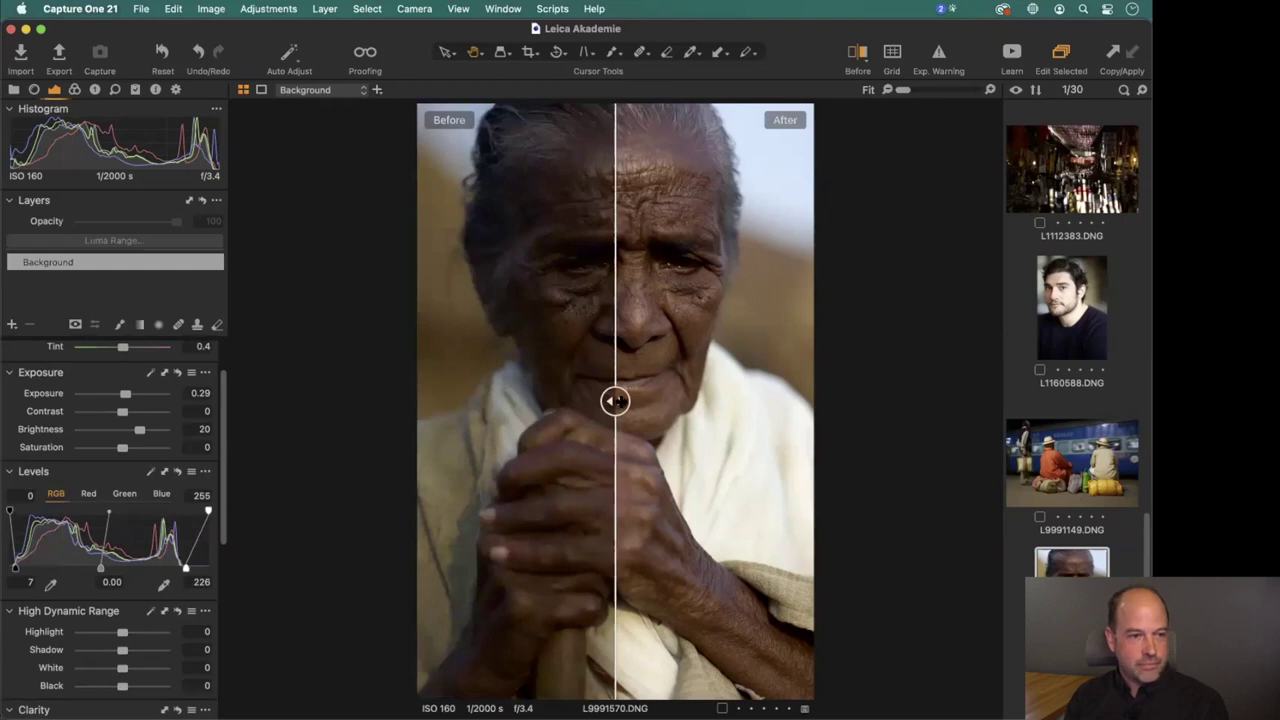
left_click_drag(615, 400, 684, 377)
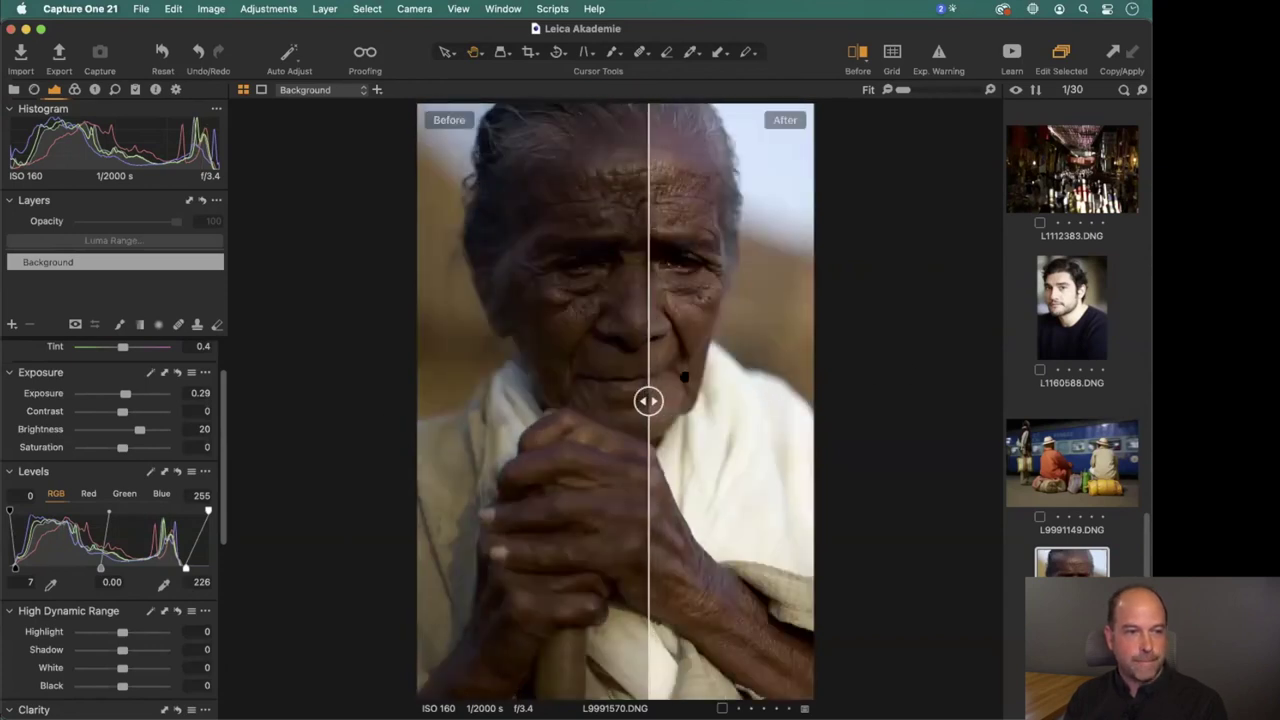
Switch the Before comparison to Full View and toggle it repeatedly to compare the original and adjusted portrait.
left_click(864, 55)
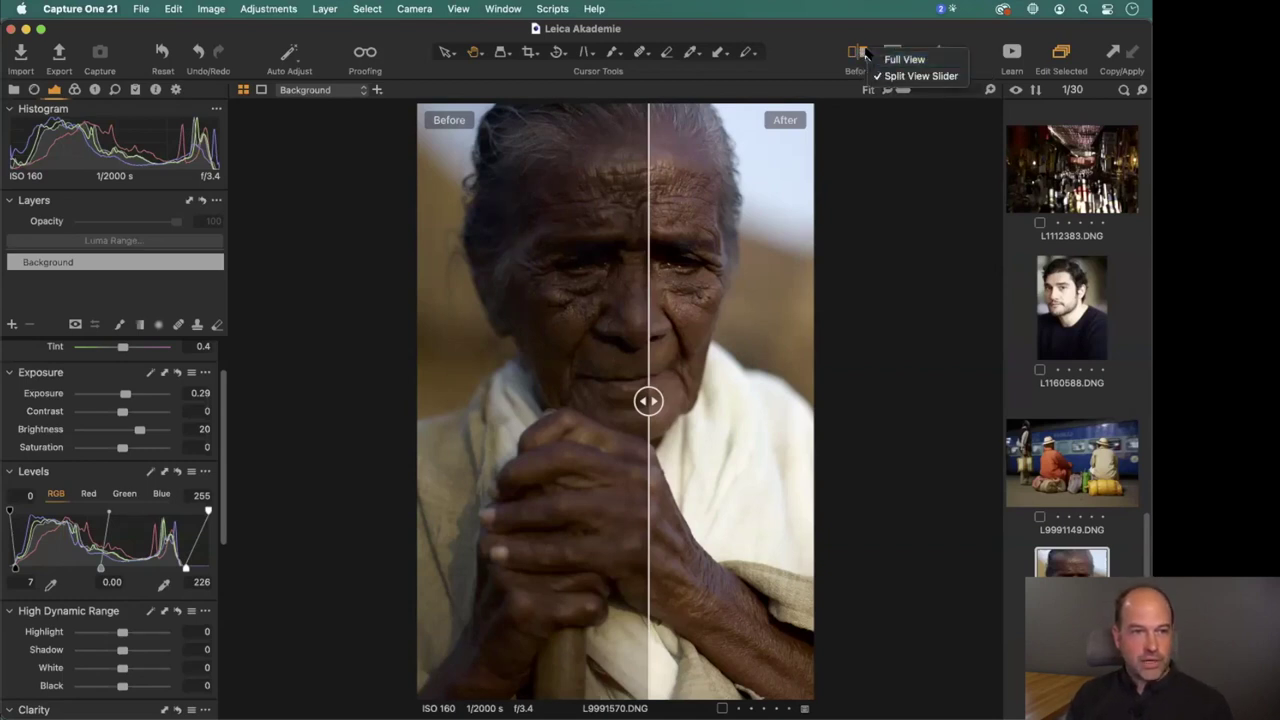
left_click(892, 65)
left_click(866, 70)
left_click(859, 66)
left_click(860, 62)
left_click(860, 65)
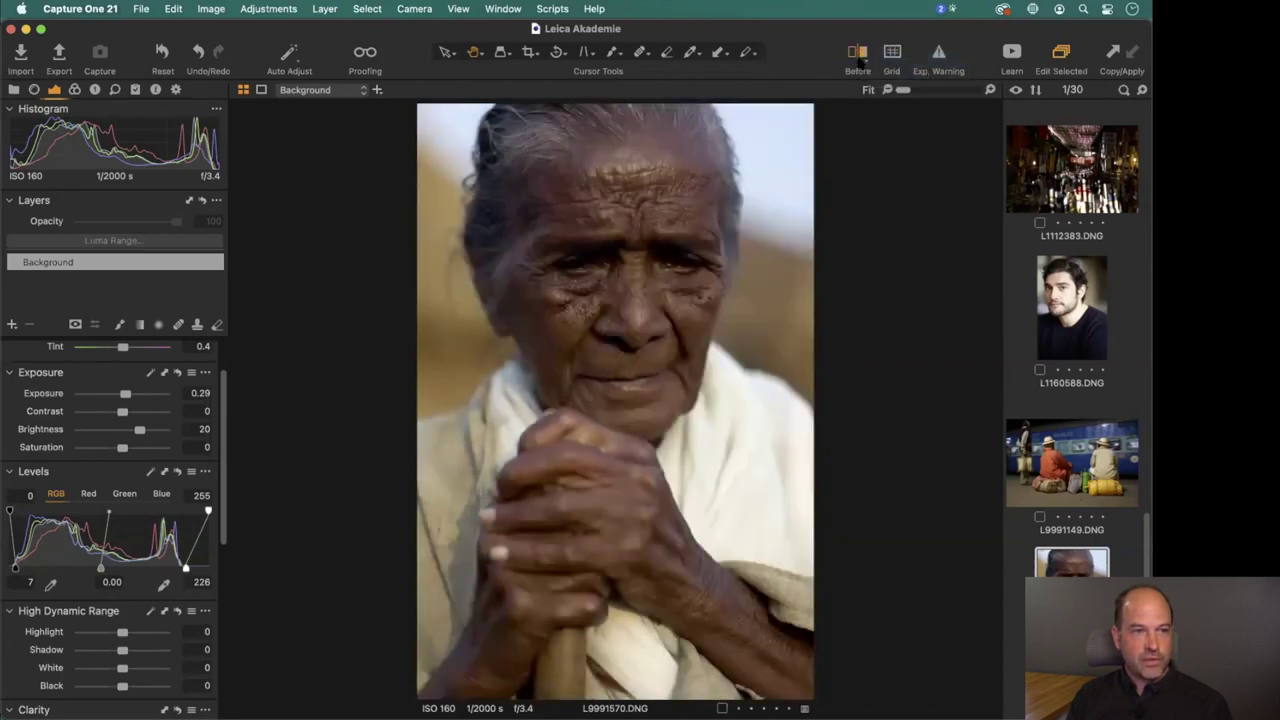
left_click(859, 62)
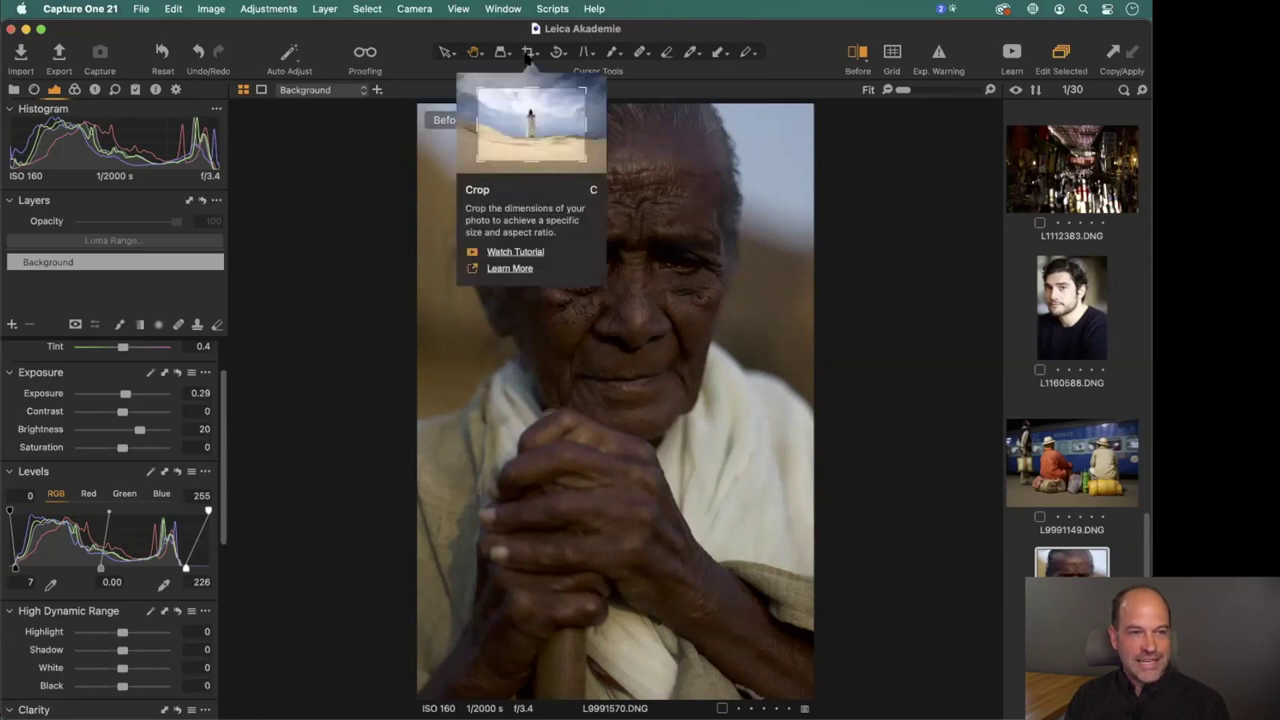
key("y")
key("y")
key("y")
key("y")
key("y")
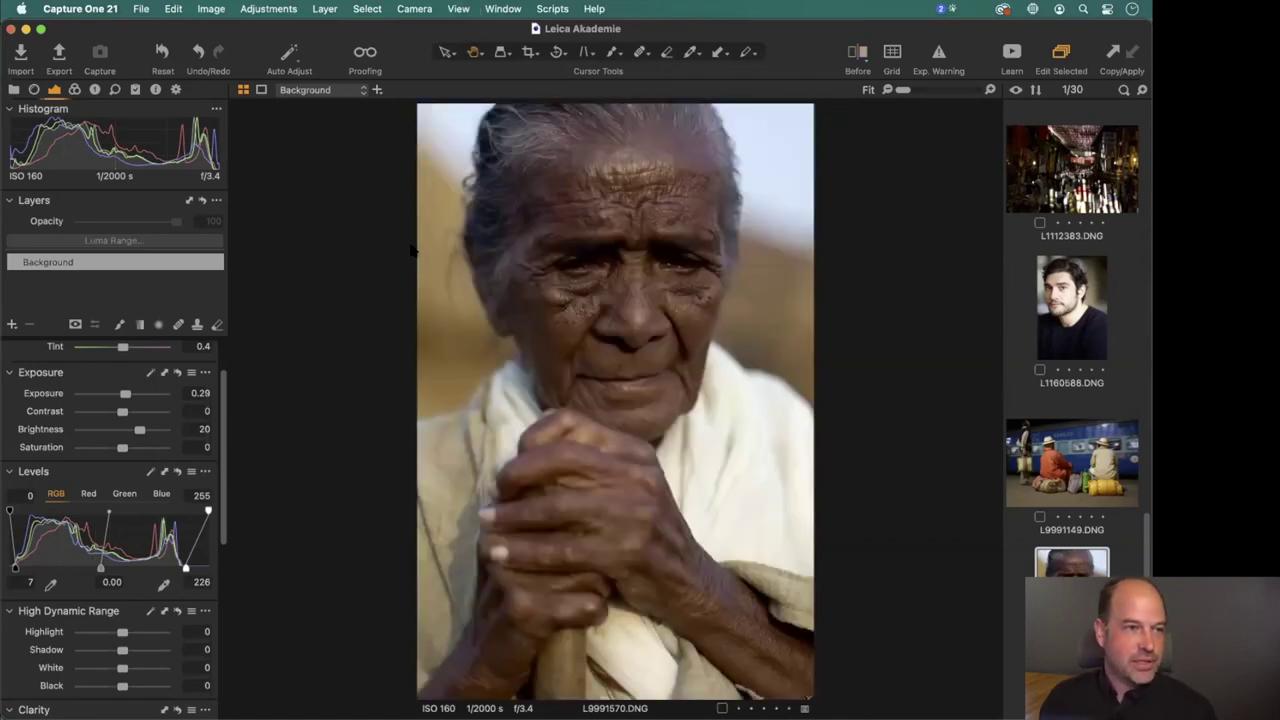
left_click(173, 9)
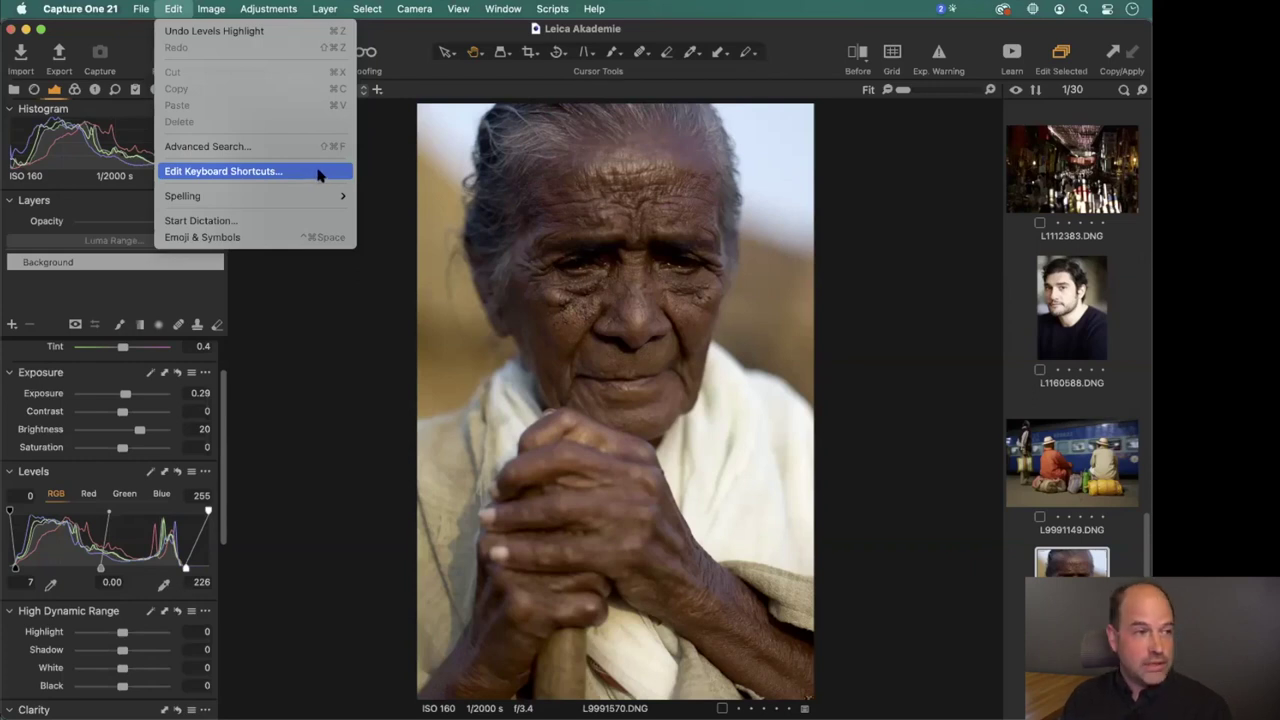
left_click(394, 190)
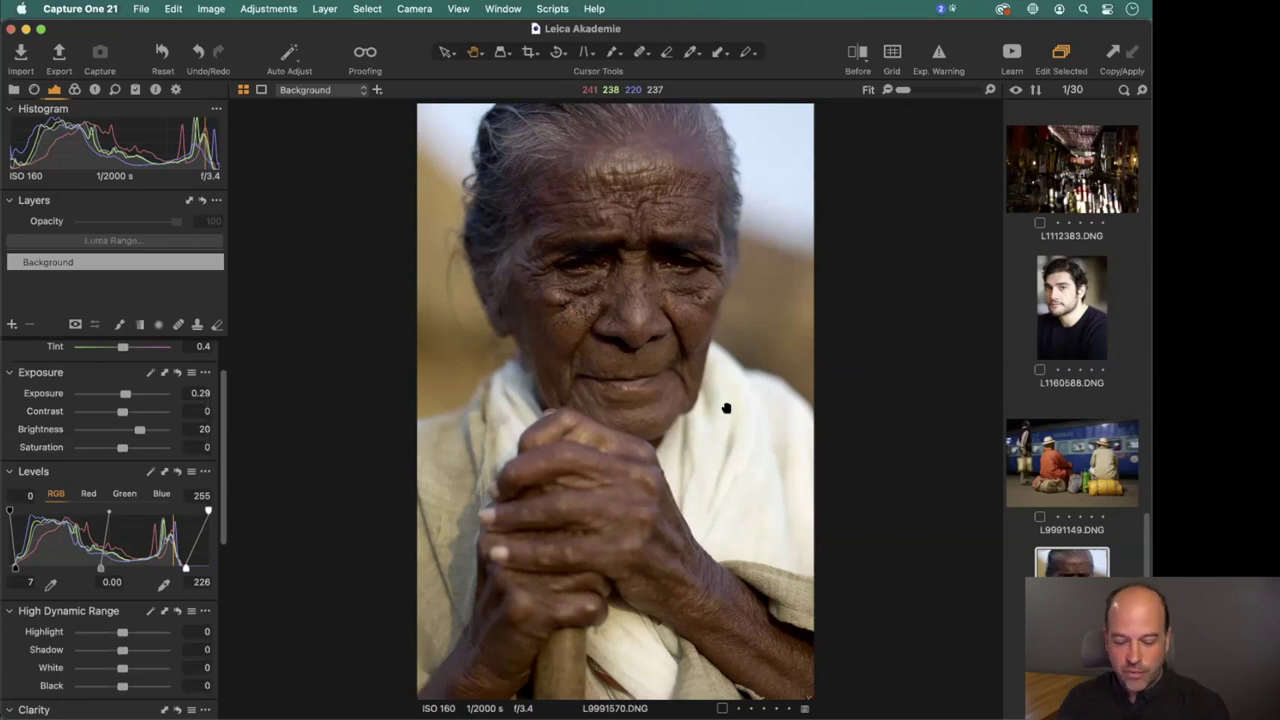
scroll(112, 540, "up", 2)
scroll(112, 538, "down", 3)
scroll(95, 400, "up", 3)
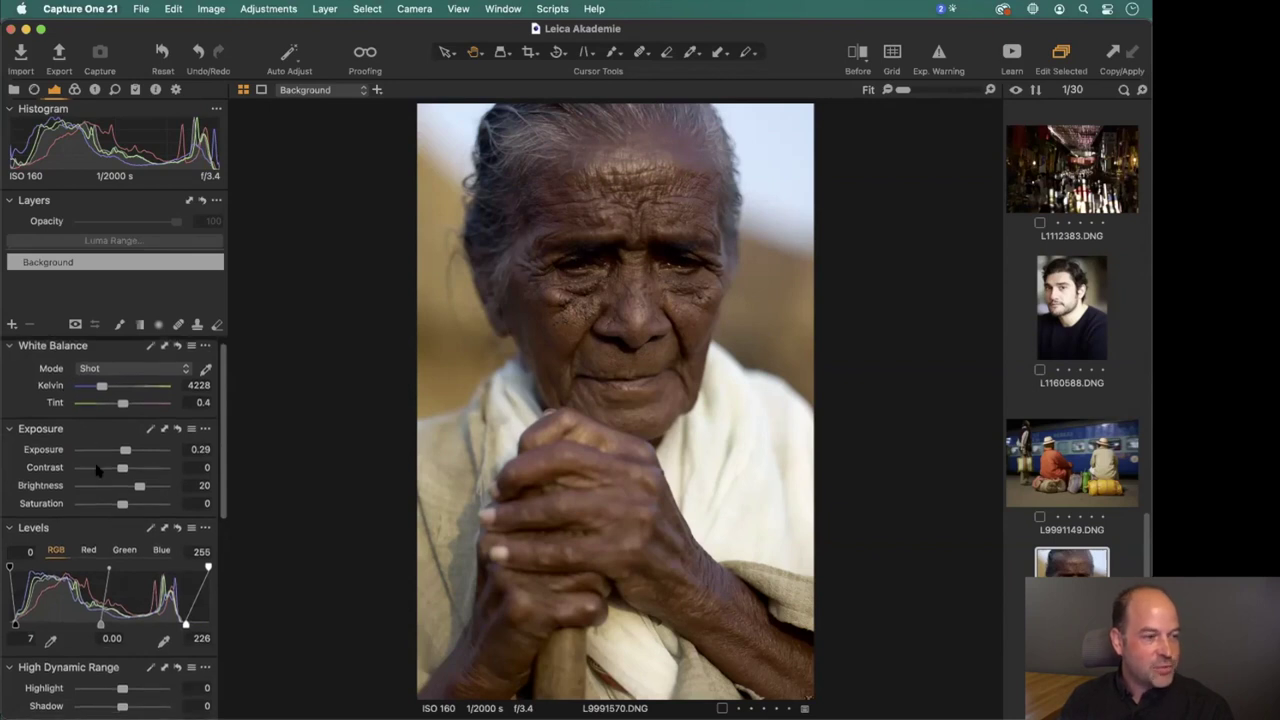
scroll(90, 480, "down", 2)
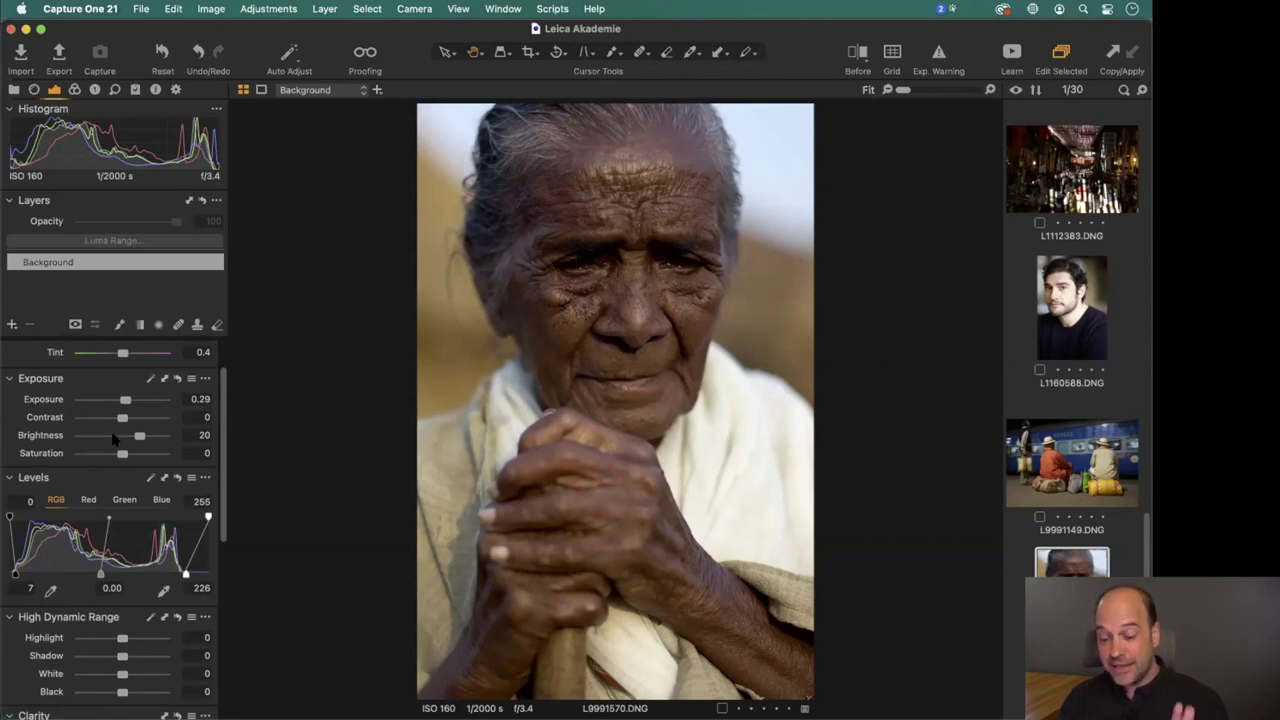
Open the street photo L1000340.DNG in the viewer from the full-size browser.
key("alt+super+v")
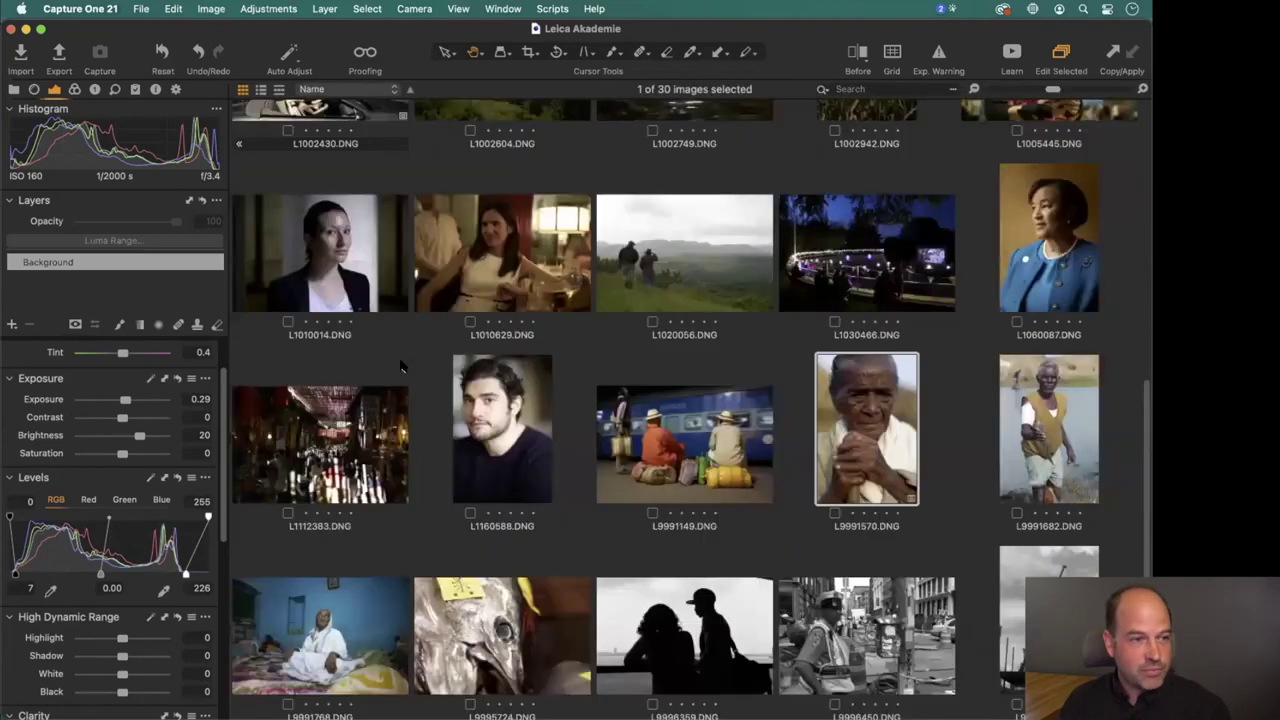
scroll(395, 345, "up", 8)
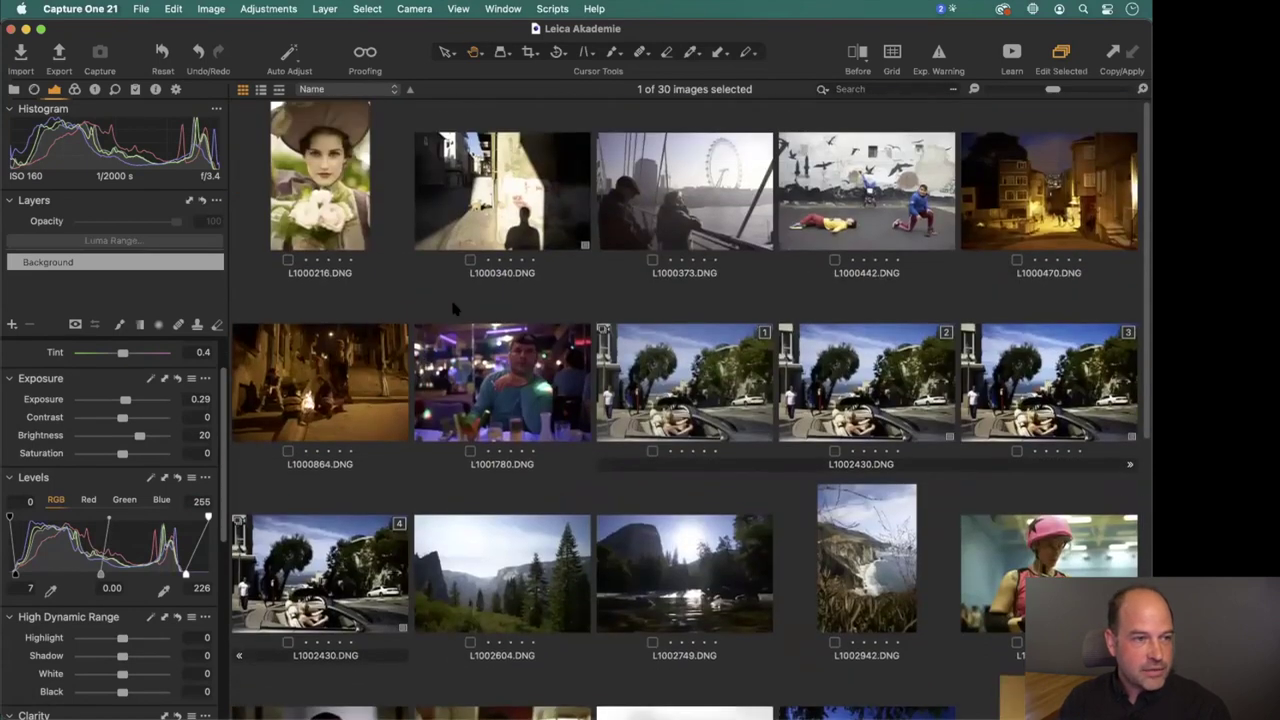
left_click(455, 308)
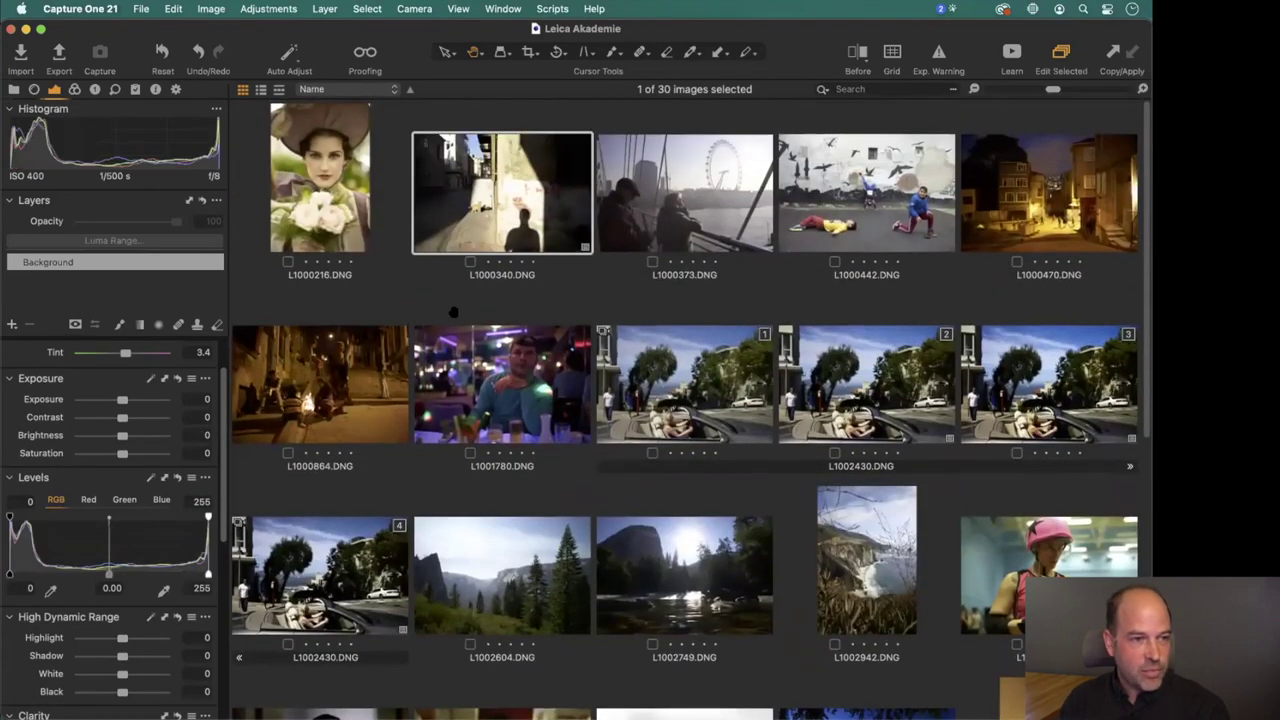
key("alt+super+v")
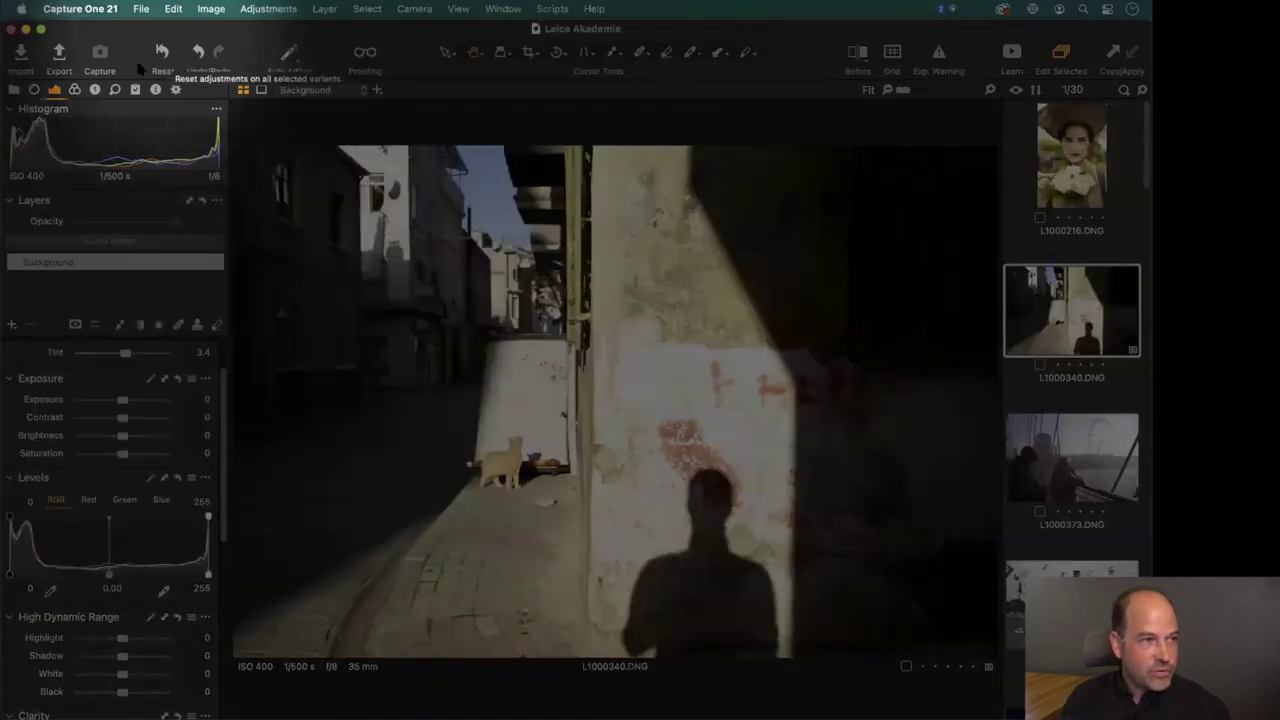
Reset all adjustments on the street photo L1000340.DNG.
right_click(162, 52)
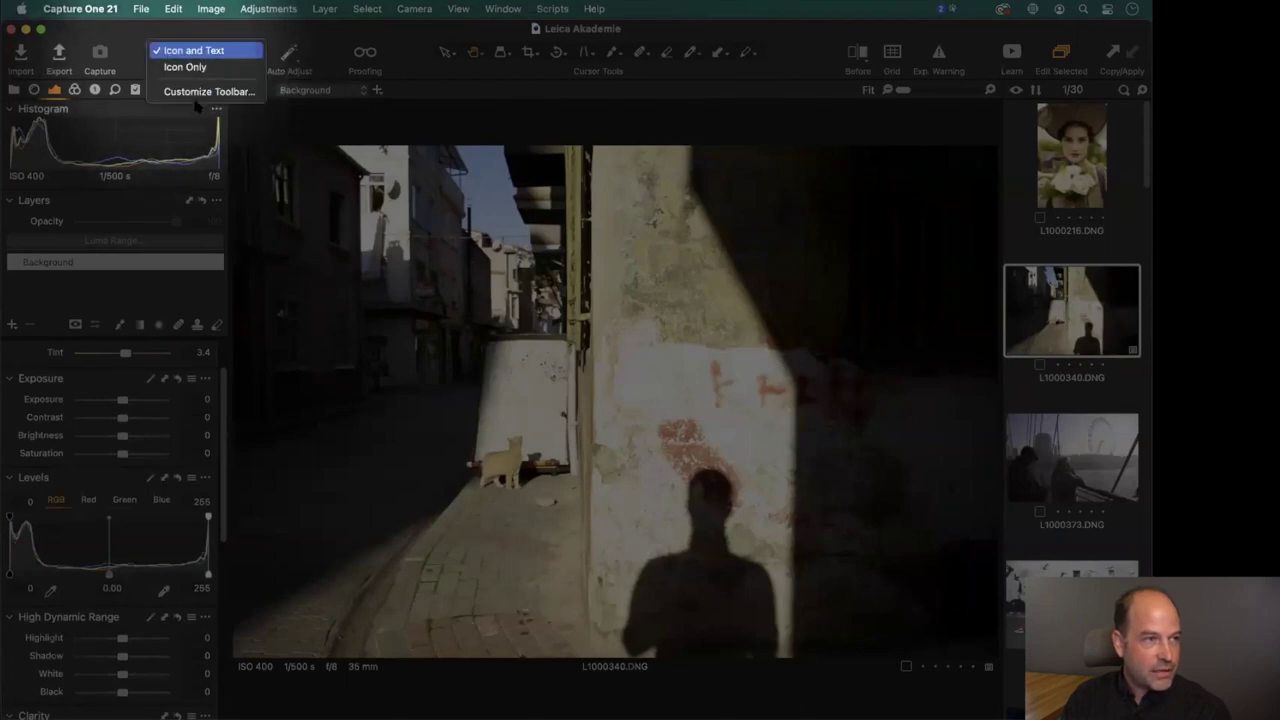
left_click(170, 52)
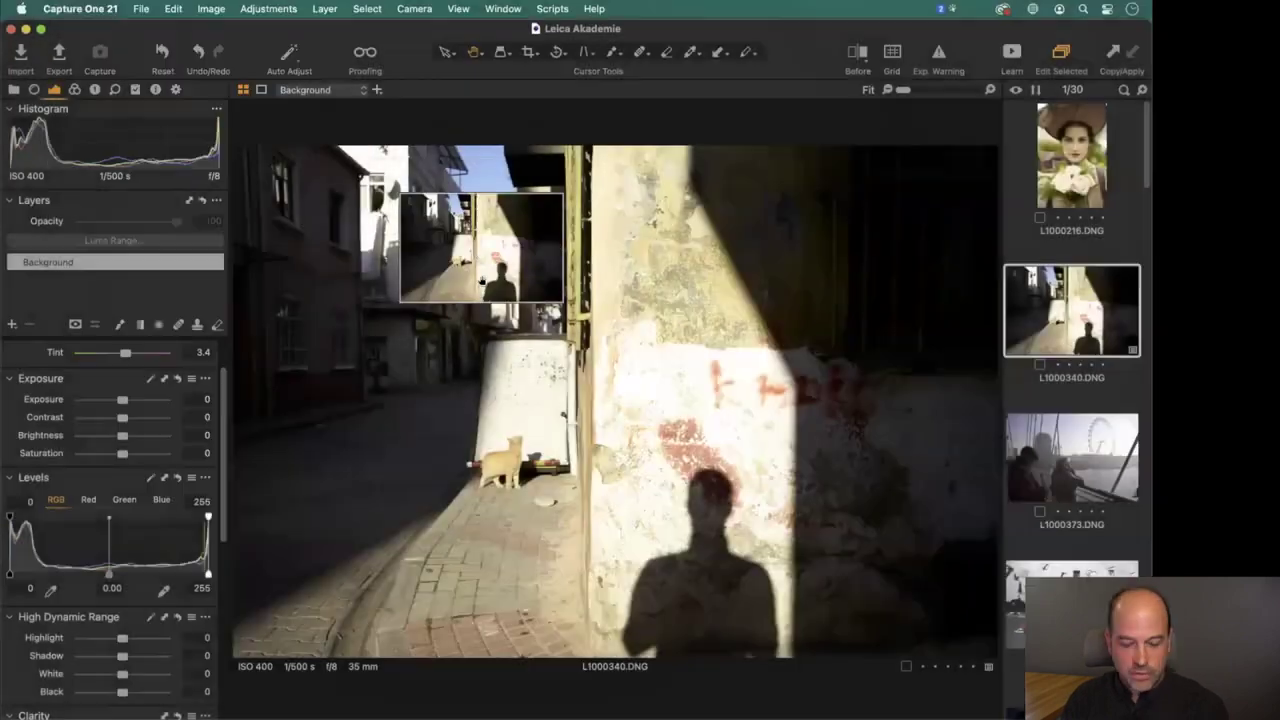
left_click(162, 52)
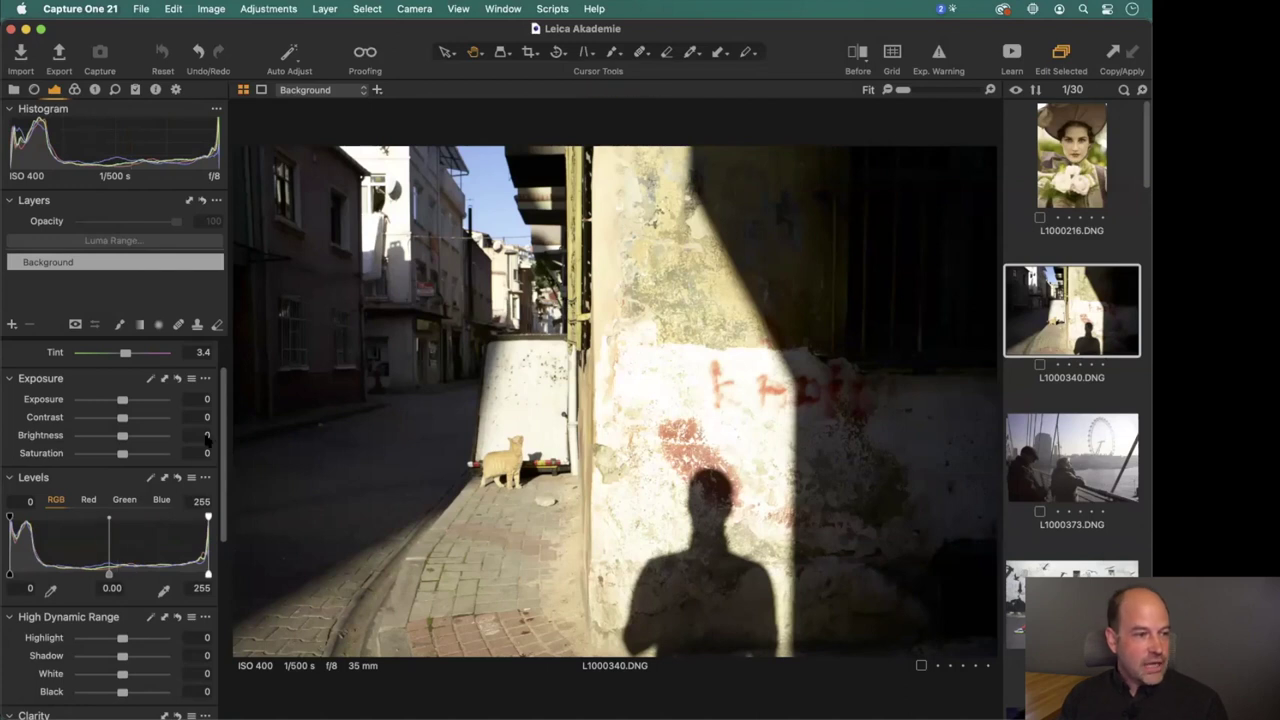
Move the High Dynamic Range tool above Levels, directly below Exposure.
left_click_drag(104, 577, 100, 485)
scroll(42, 537, "up", 2)
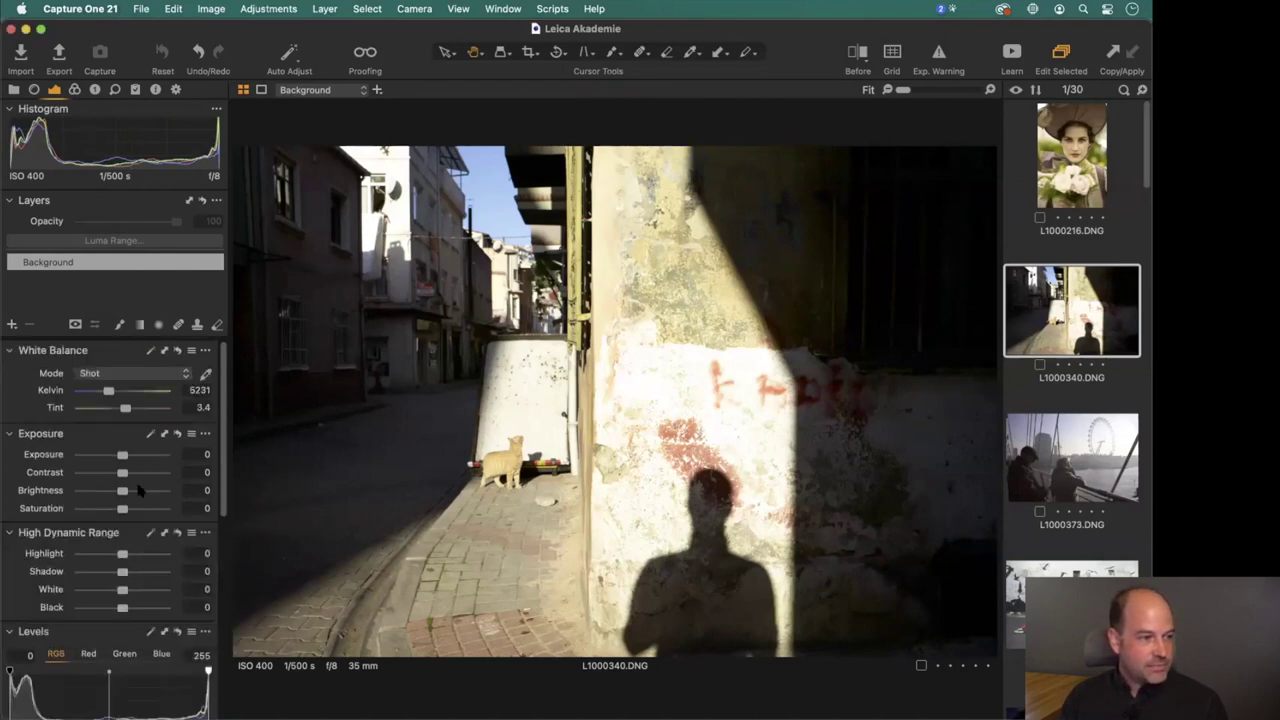
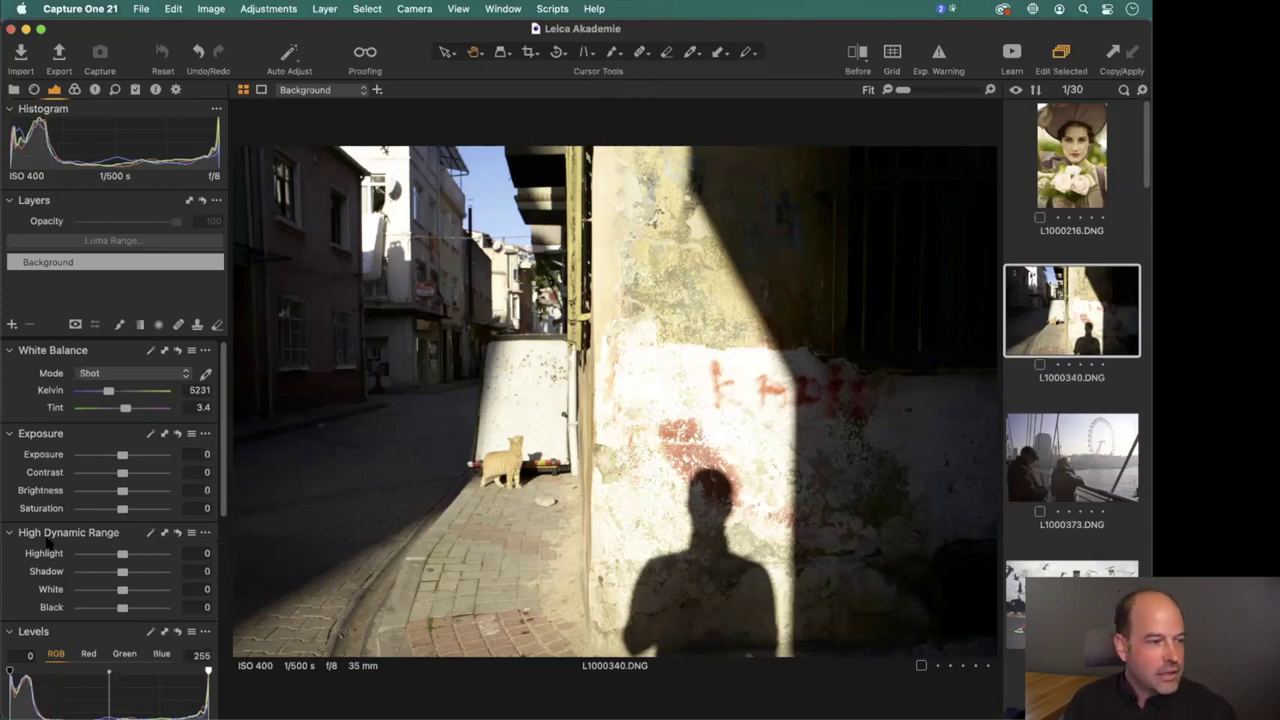
Float the High Dynamic Range tool over the street photo and try Highlight at -100 and -55, resetting it in between.
left_click_drag(75, 535, 378, 229)
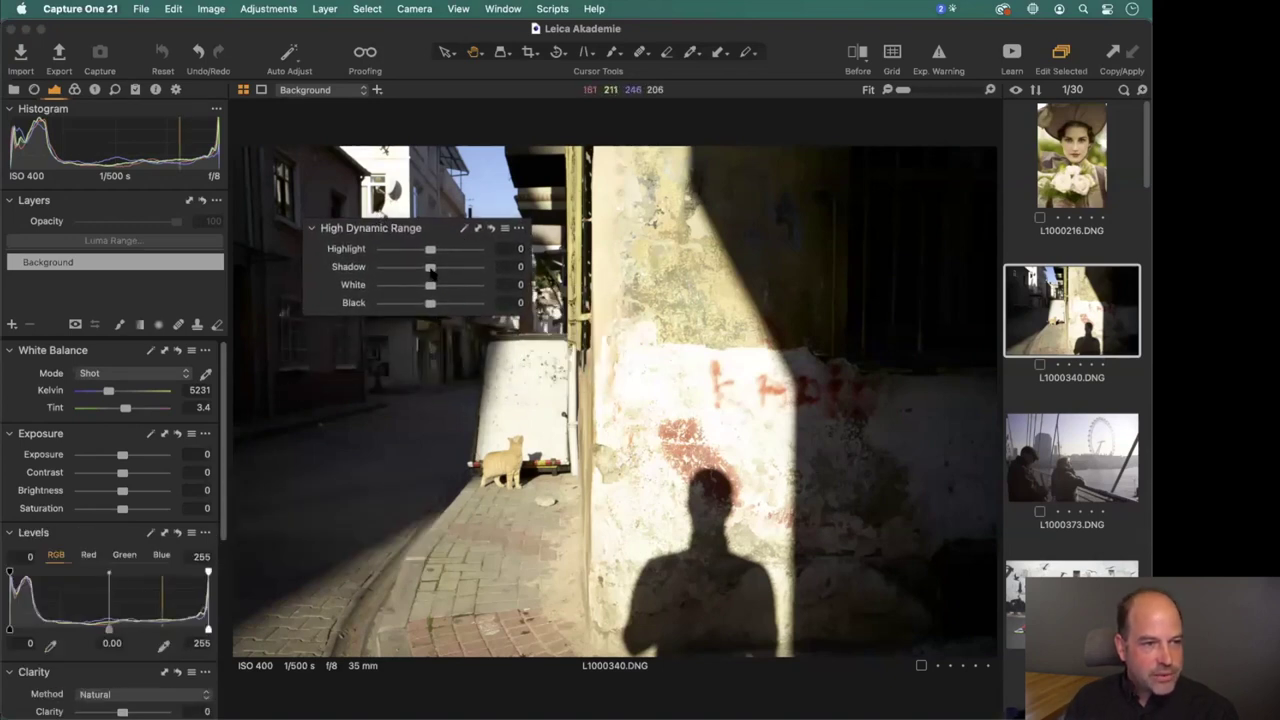
left_click_drag(430, 249, 377, 252)
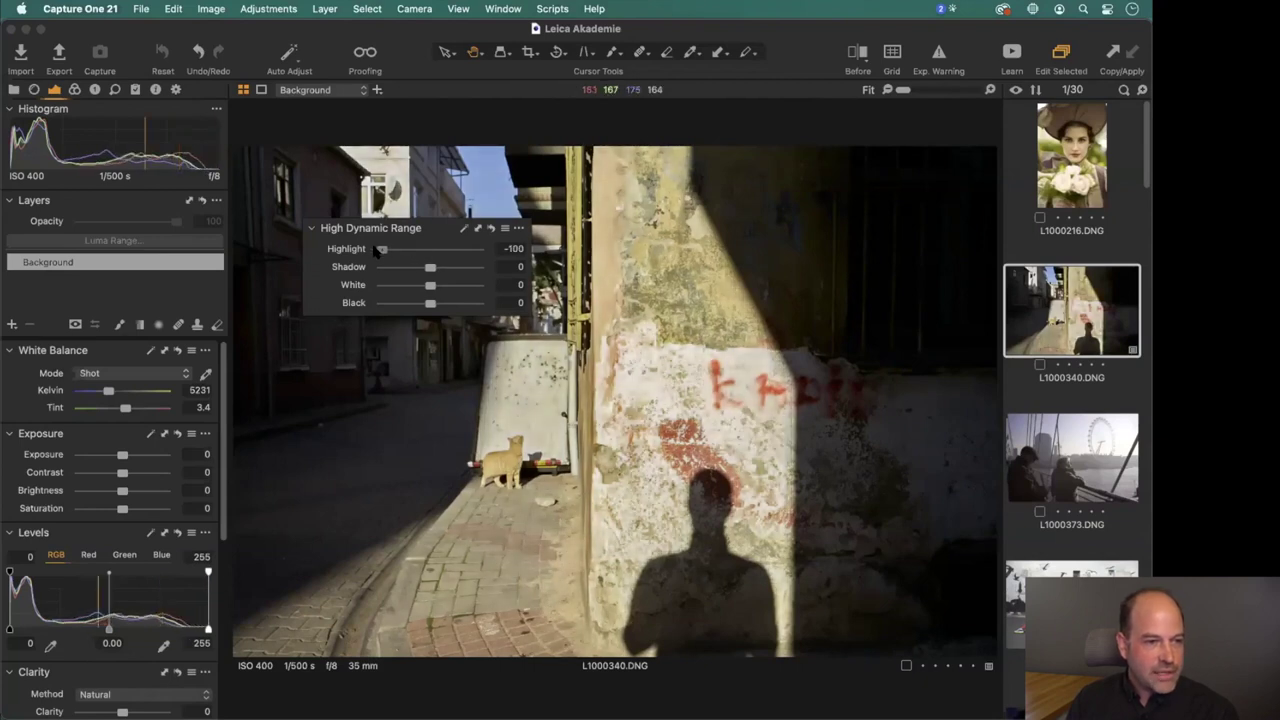
left_click(490, 228)
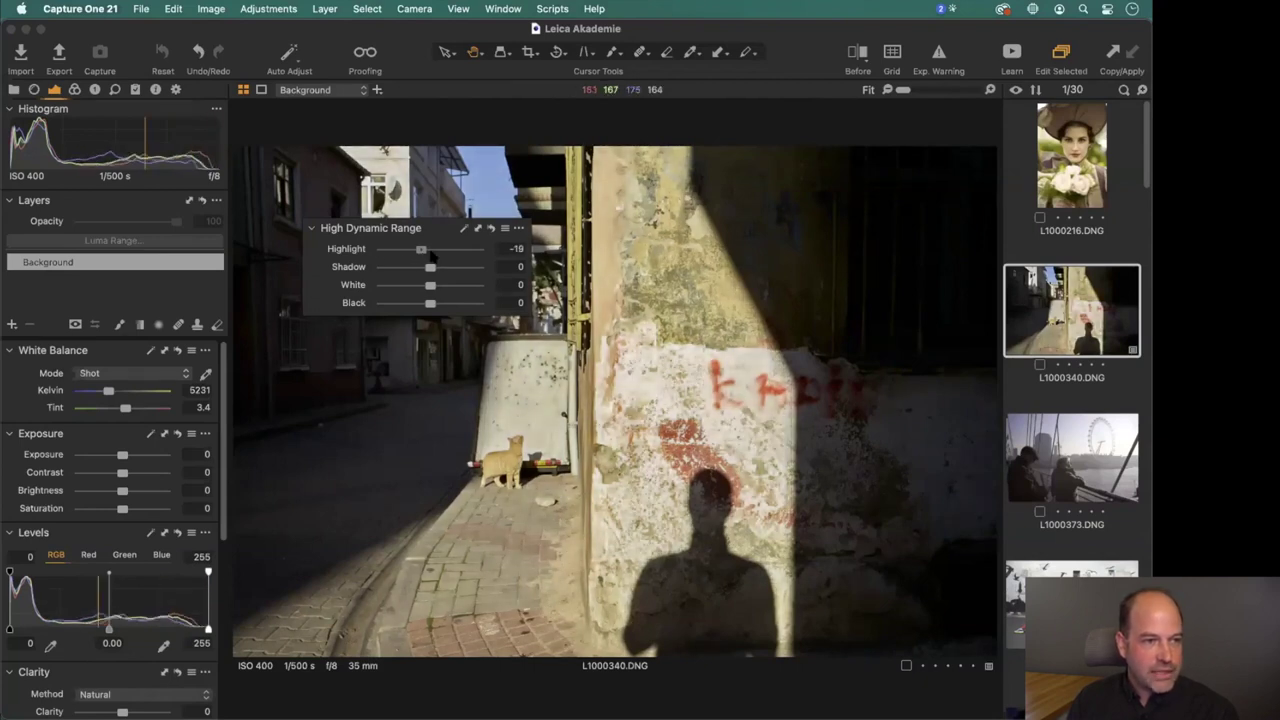
left_click_drag(431, 250, 400, 250)
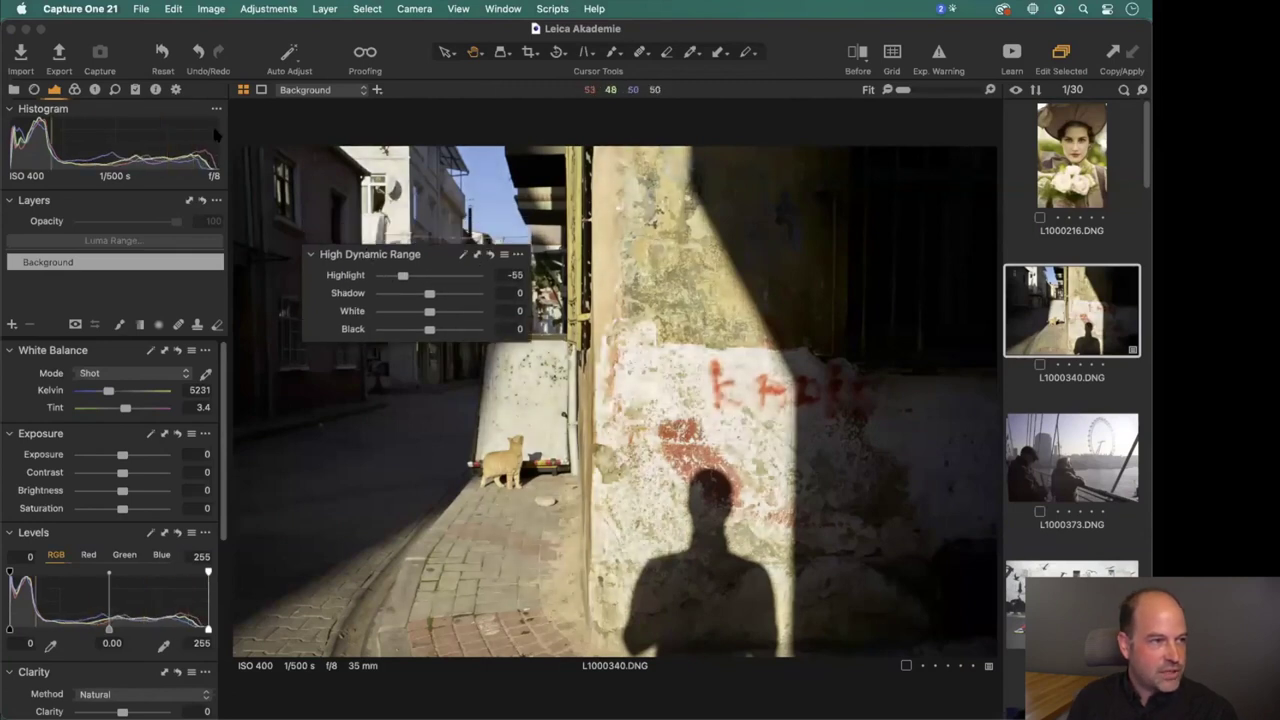
Float the Histogram over the photo, snap the High Dynamic Range tool beneath it and shift both together.
left_click_drag(130, 110, 430, 160)
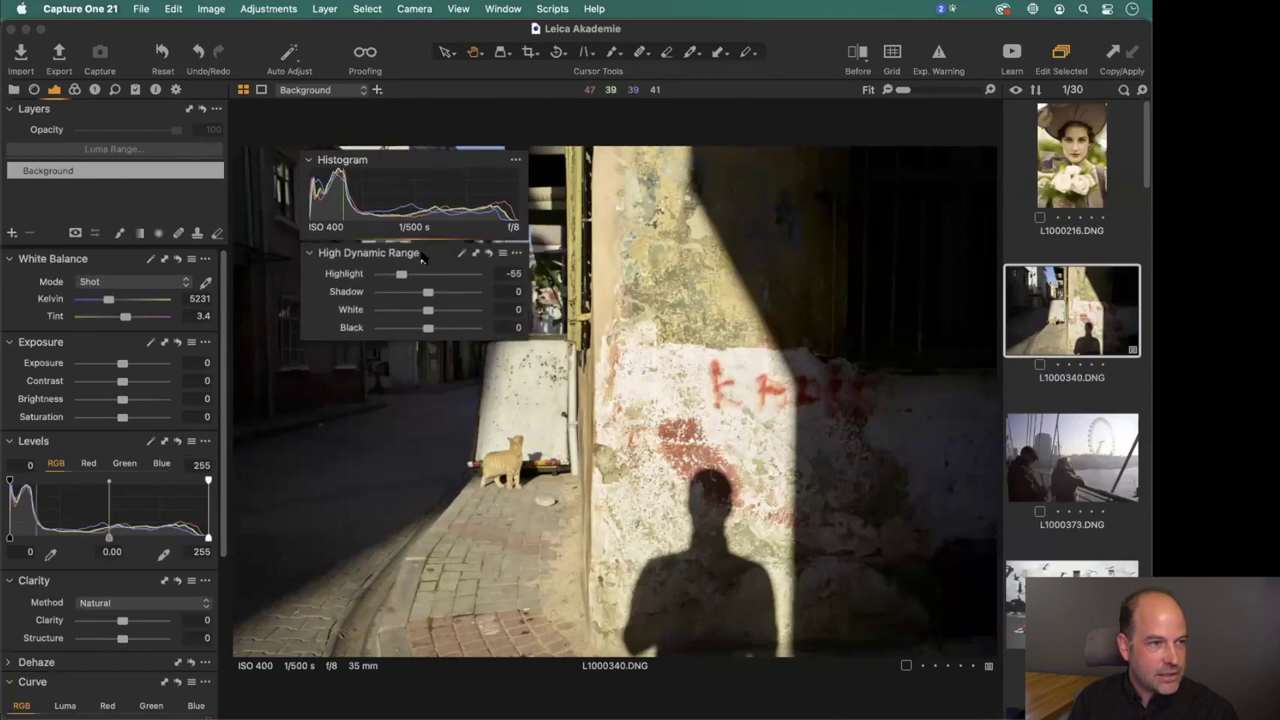
left_click(399, 256)
left_click(308, 251)
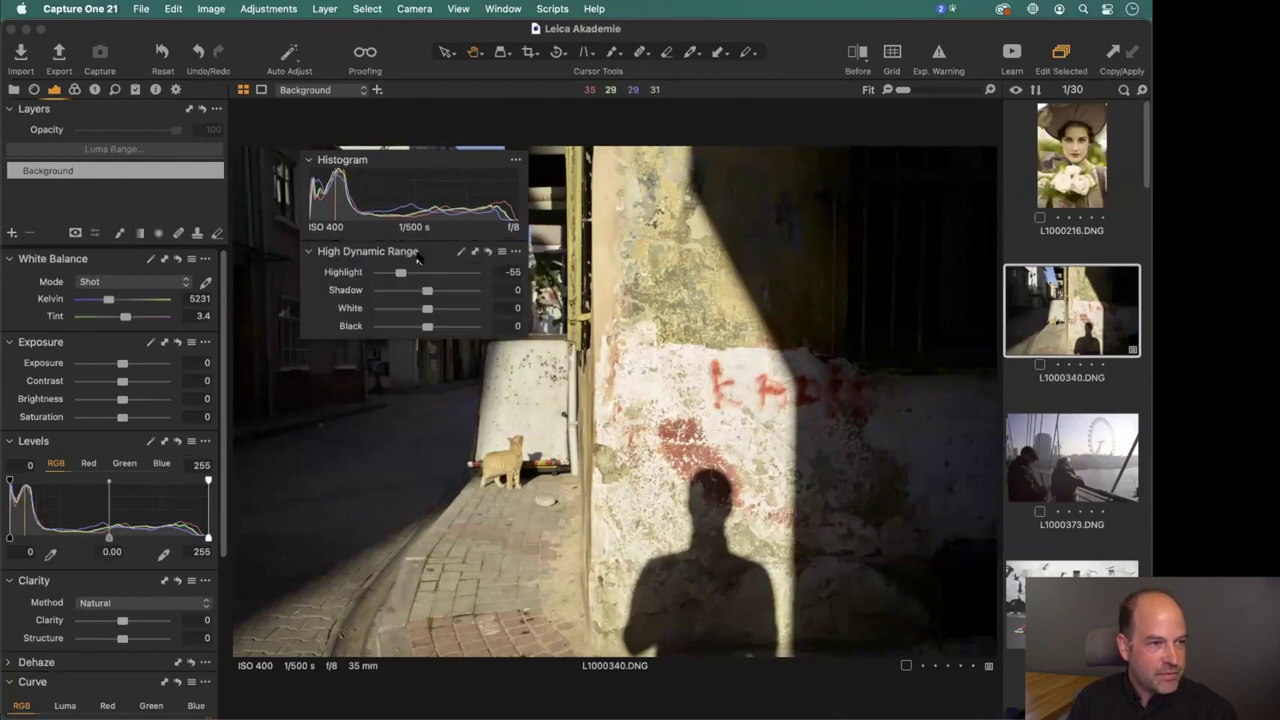
left_click_drag(419, 258, 408, 245)
left_click_drag(422, 154, 389, 170)
Compare the street photo with Highlight at -100, 0 and -89.
left_click_drag(366, 288, 344, 290)
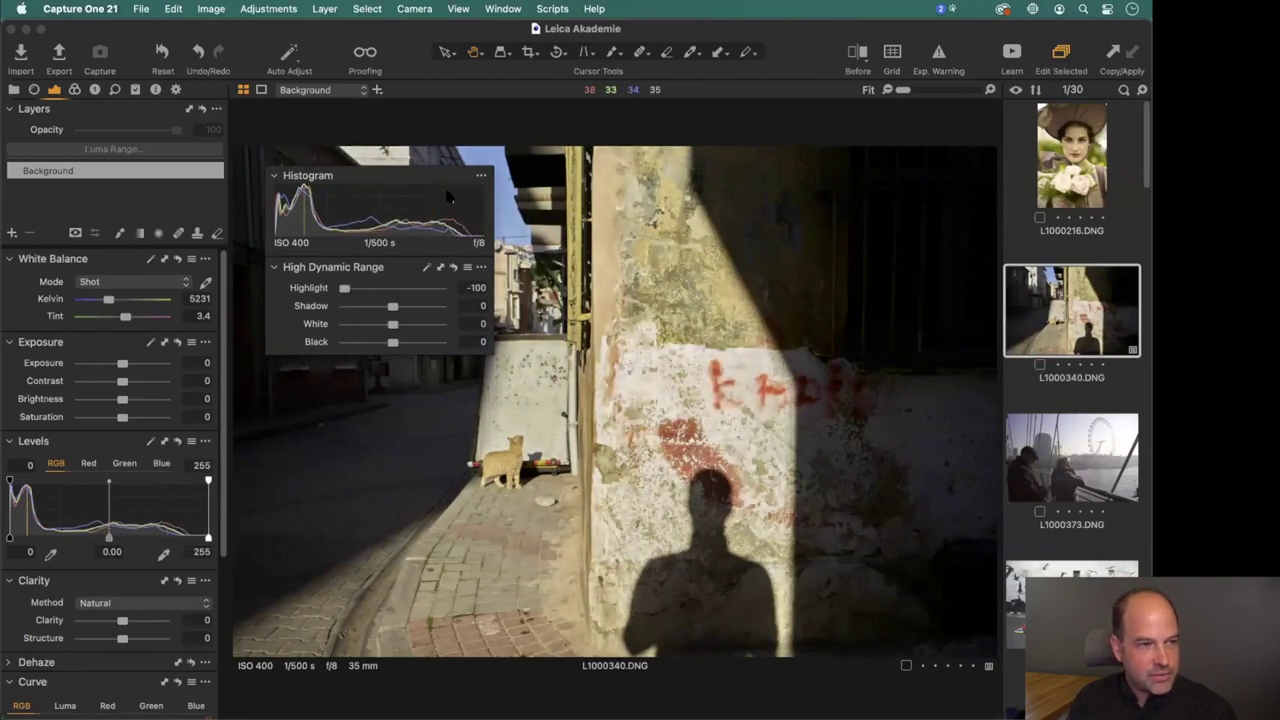
left_click_drag(344, 290, 393, 290)
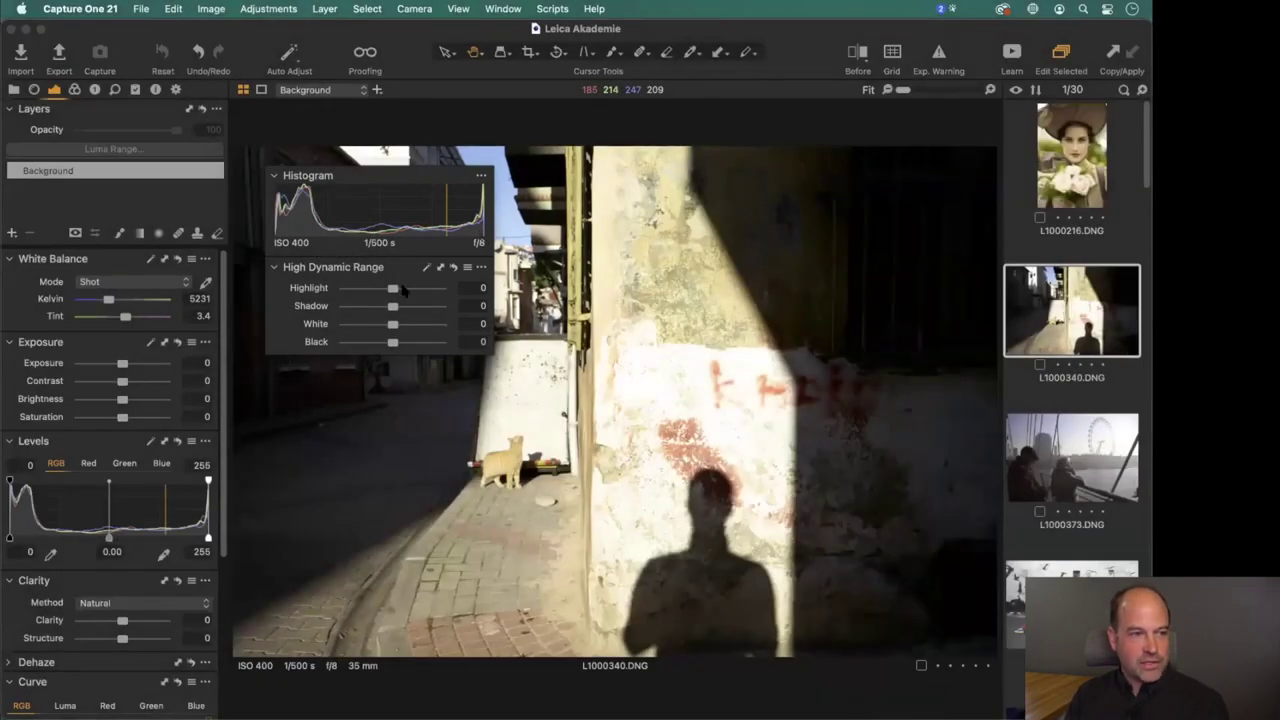
left_click_drag(391, 291, 349, 288)
Zoom to 100% on the cat, compare Highlight at -96, 0 and -91, and reset it to 0.
left_click(574, 400)
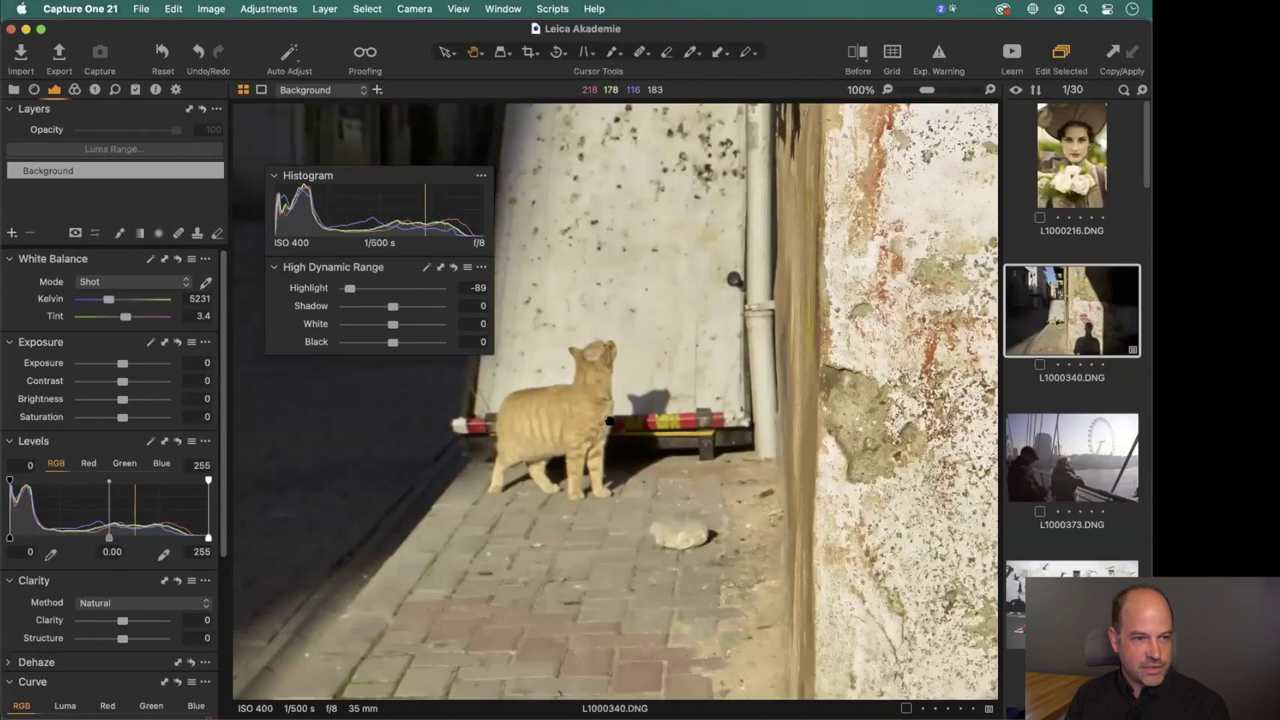
mouse_move(350, 288)
left_mouse_down()
mouse_move(379, 288)
mouse_move(362, 288)
left_mouse_up()
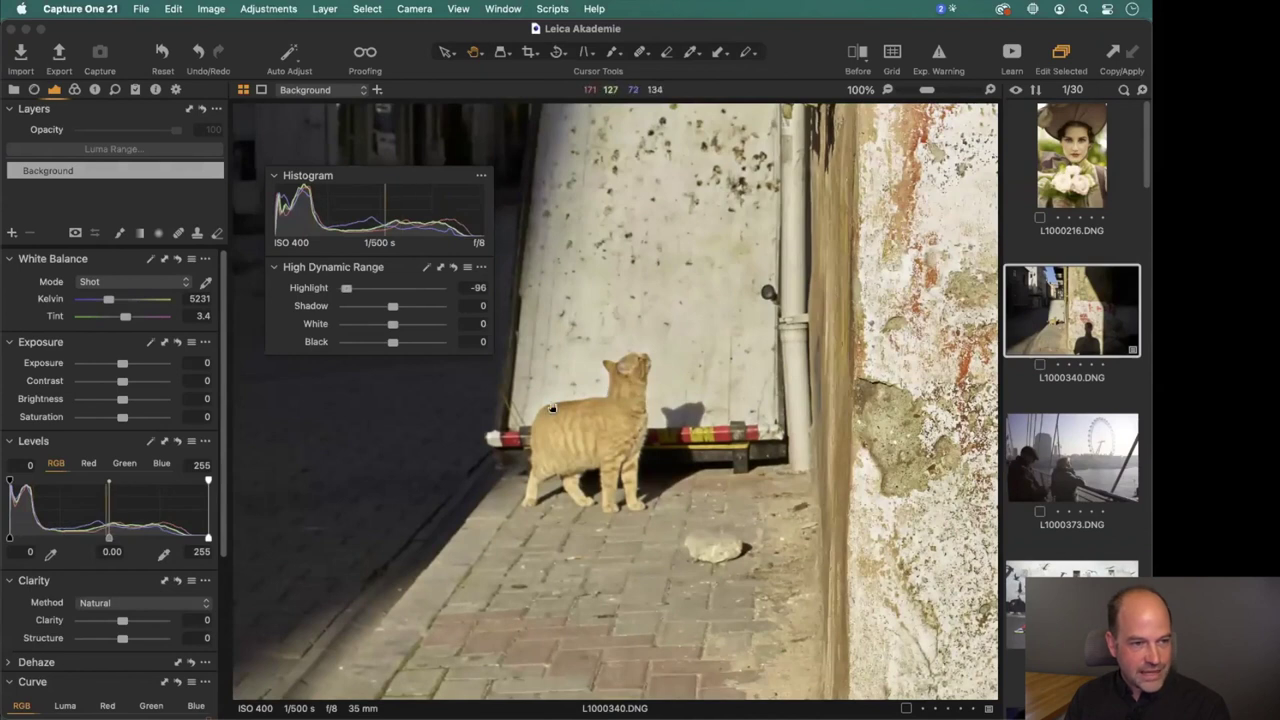
double_click(396, 292)
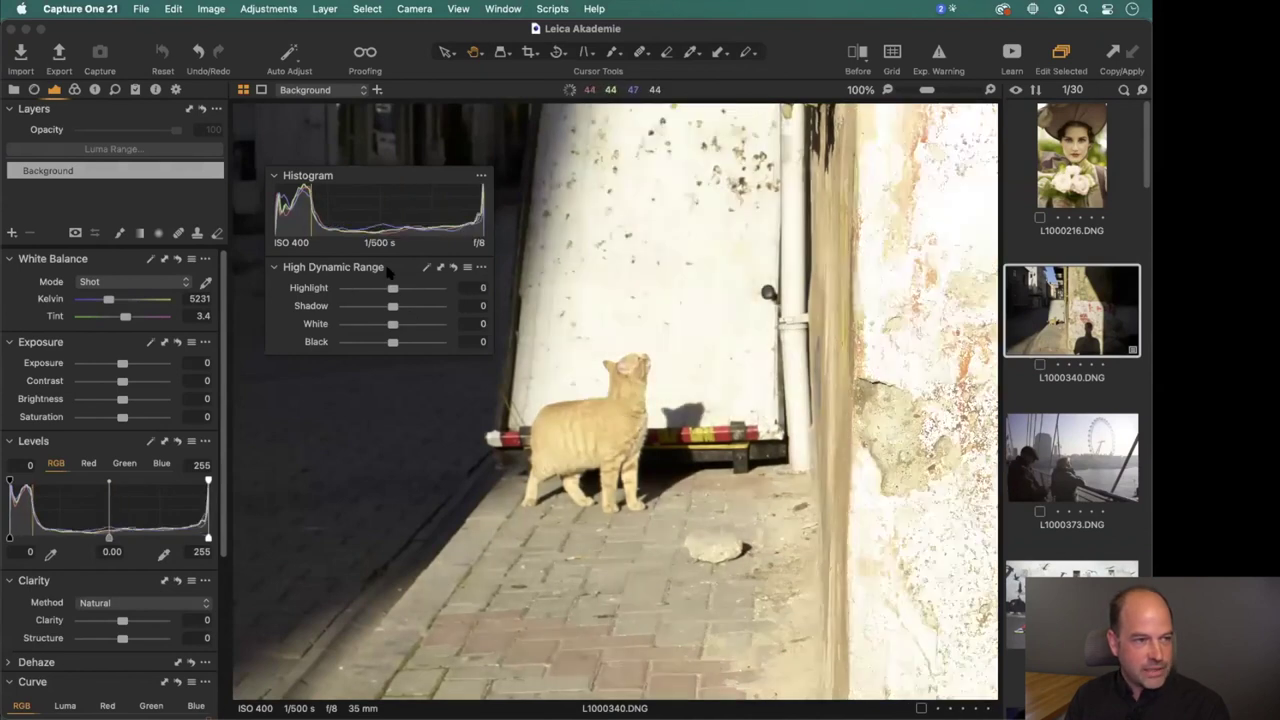
left_click_drag(392, 288, 348, 288)
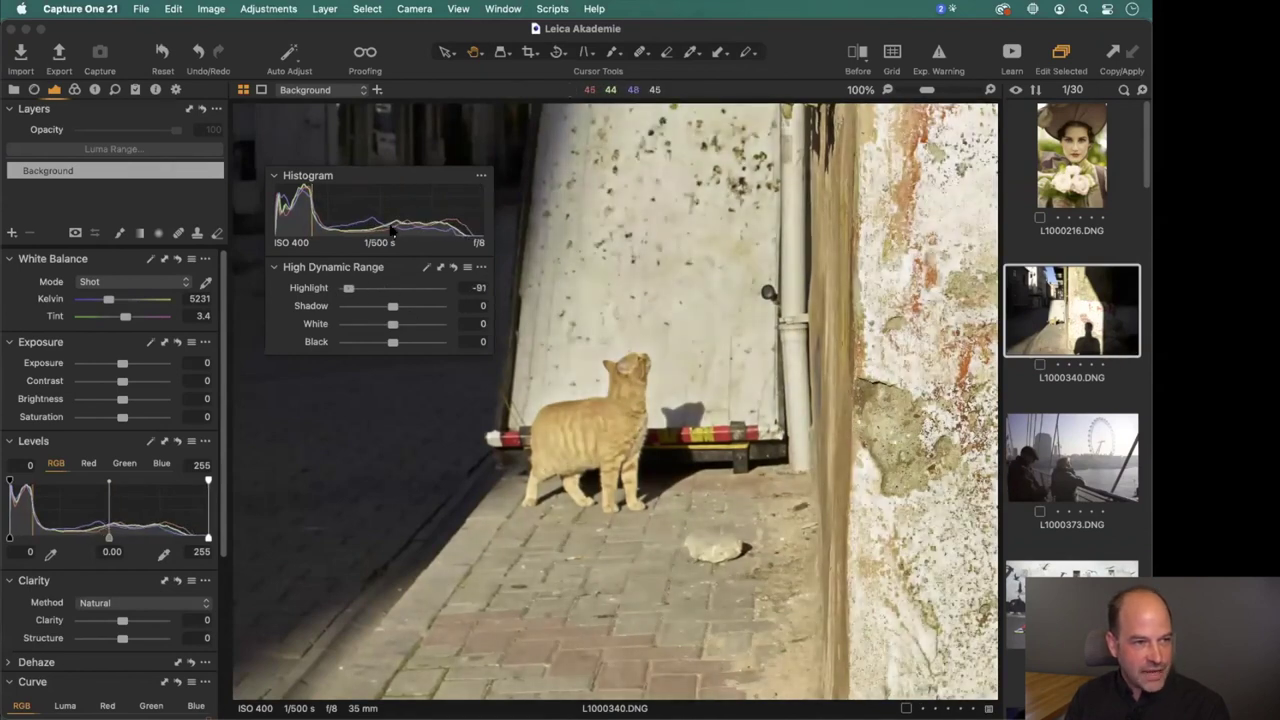
double_click(348, 288)
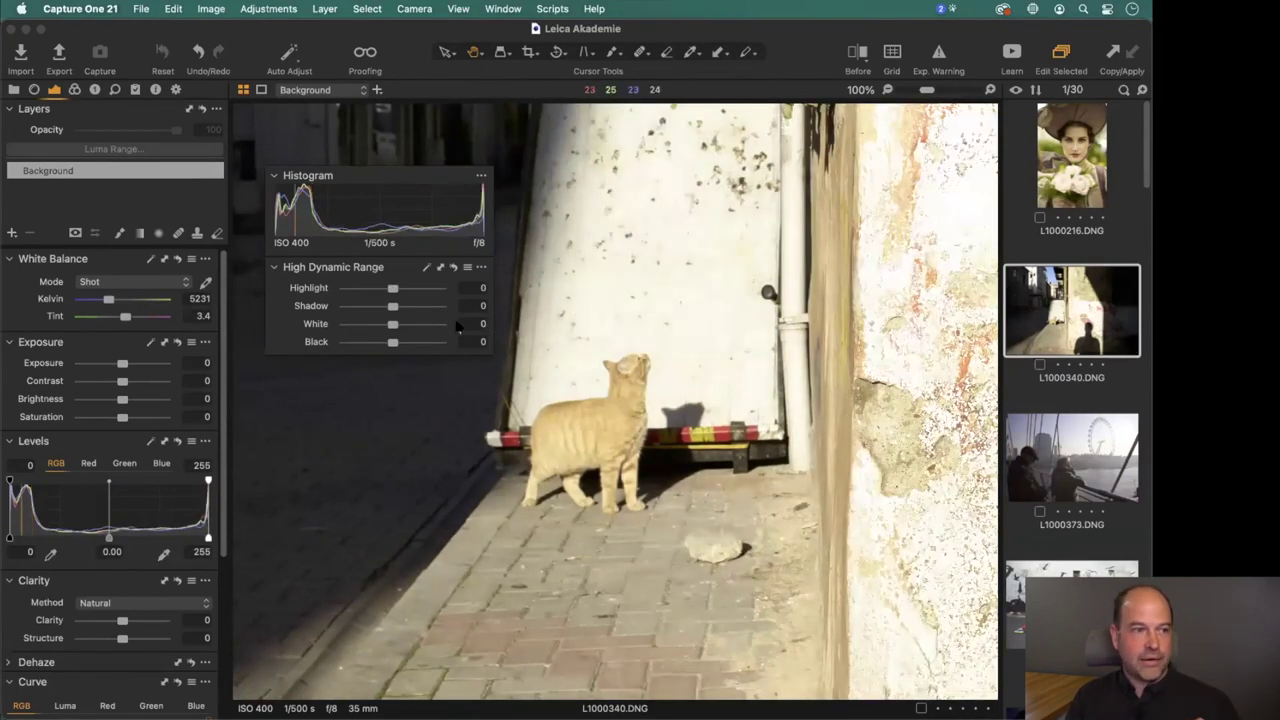
Try White at -13 and -100 with Highlight at -6, reset both sliders and fit the whole photo in the viewer.
mouse_move(397, 325)
left_mouse_down()
mouse_move(352, 326)
mouse_move(389, 328)
left_mouse_up()
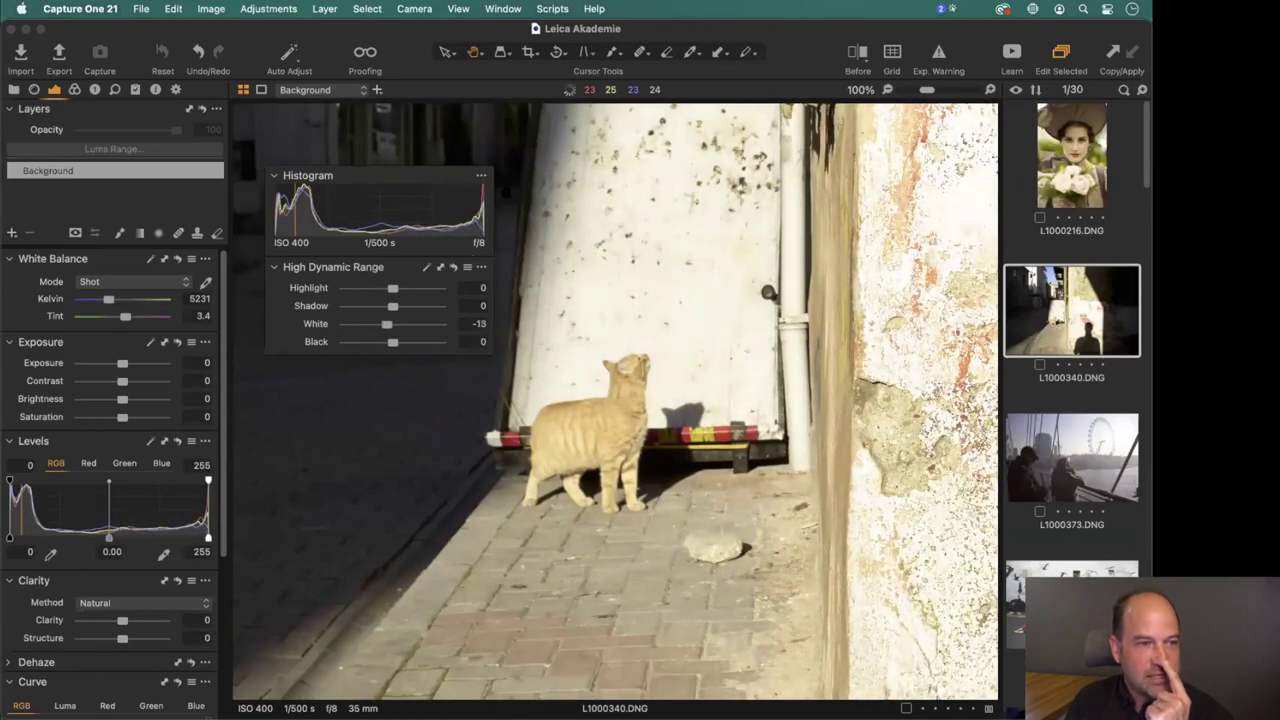
left_click_drag(378, 330, 342, 324)
mouse_move(393, 290)
left_mouse_down()
mouse_move(325, 288)
mouse_move(390, 289)
left_mouse_up()
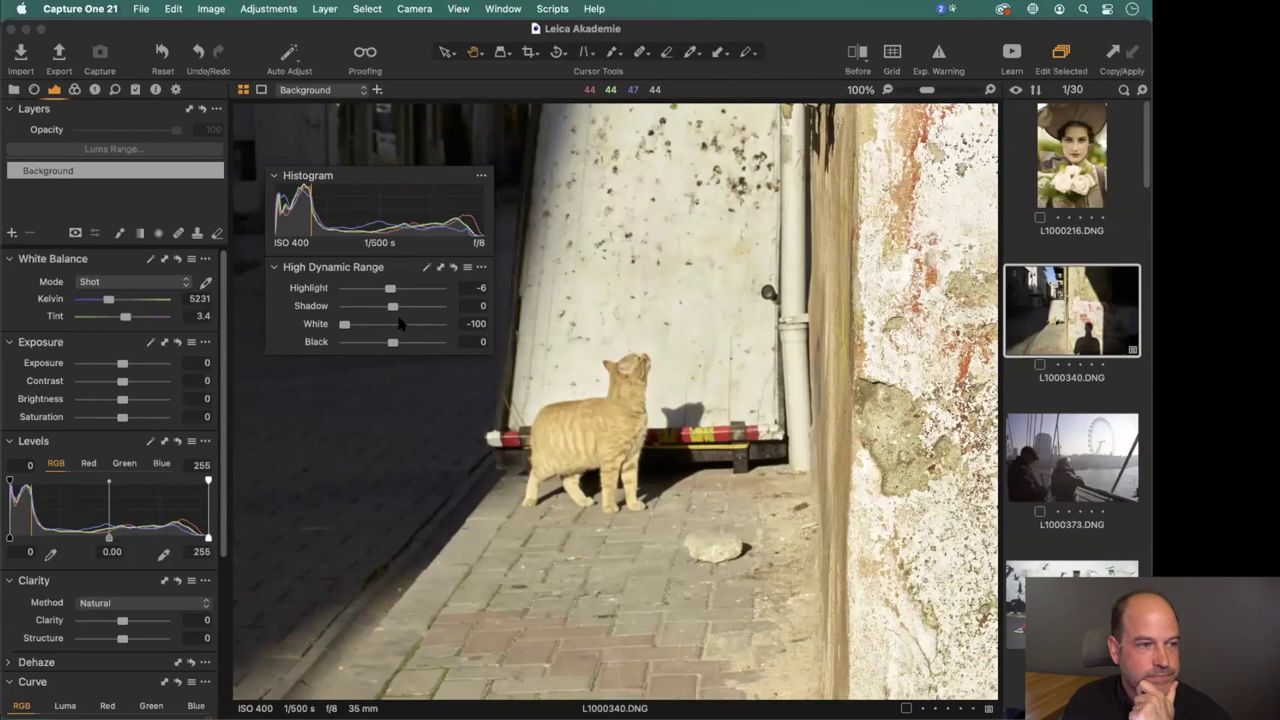
double_click(344, 323)
double_click(392, 288)
double_click(614, 407)
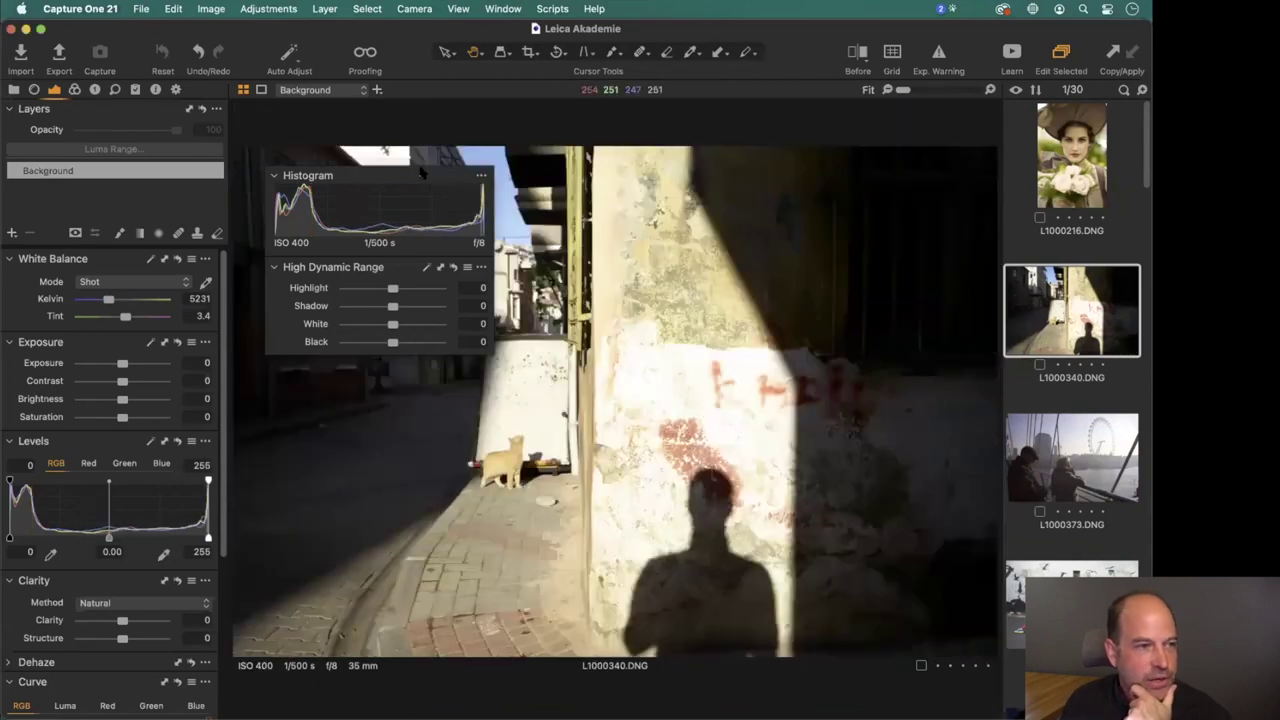
Move the floating tools onto the wall area, try Shadow at 17 and 100, and return it to 0.
left_click_drag(410, 179, 740, 198)
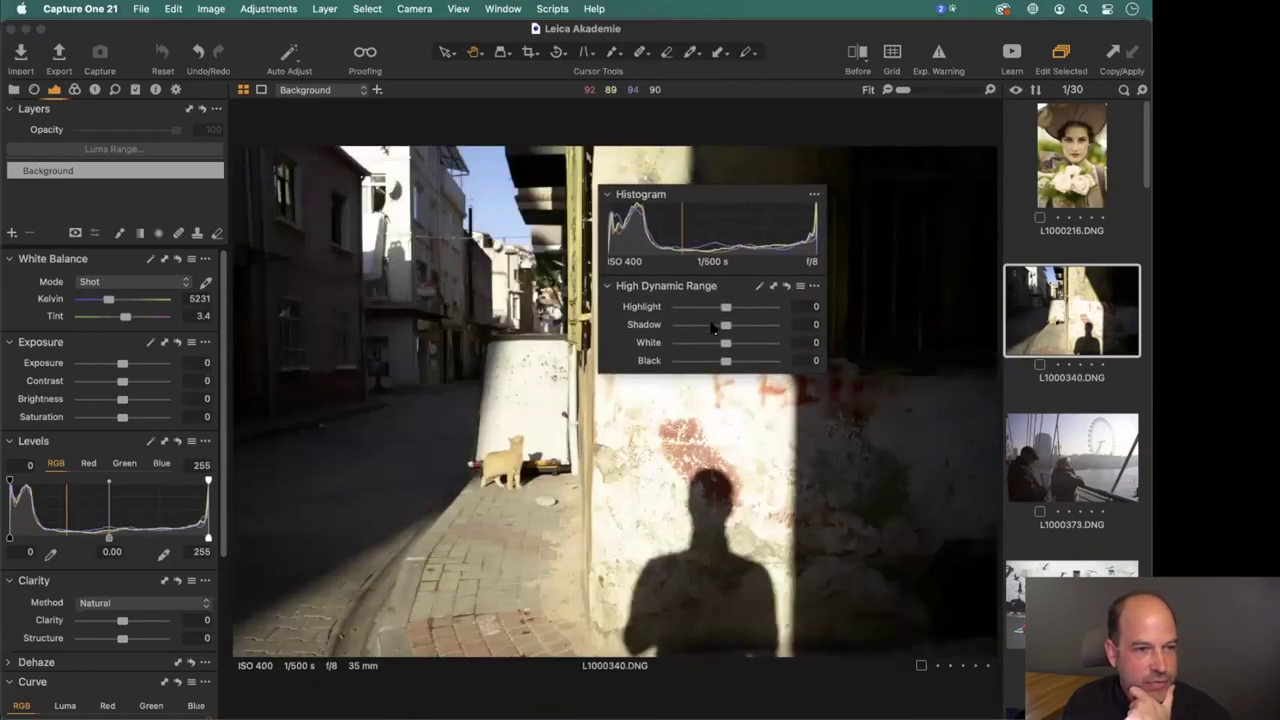
left_click_drag(725, 328, 734, 326)
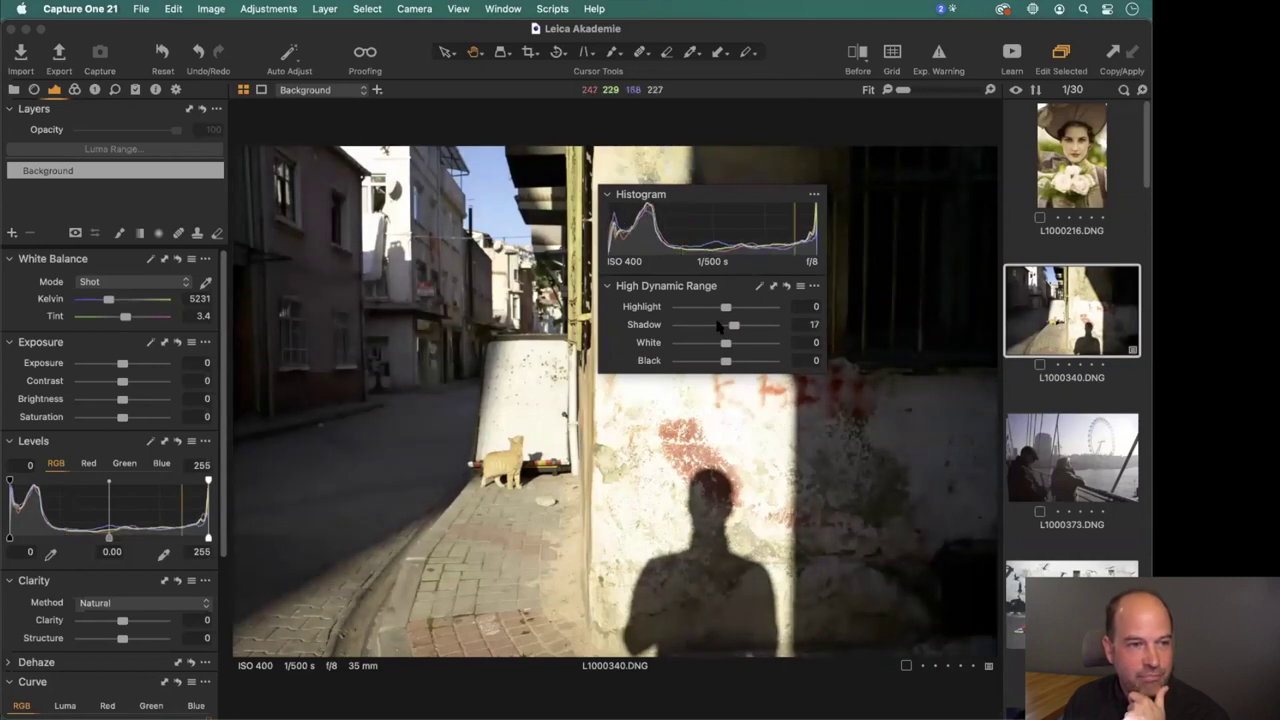
left_click_drag(738, 329, 786, 326)
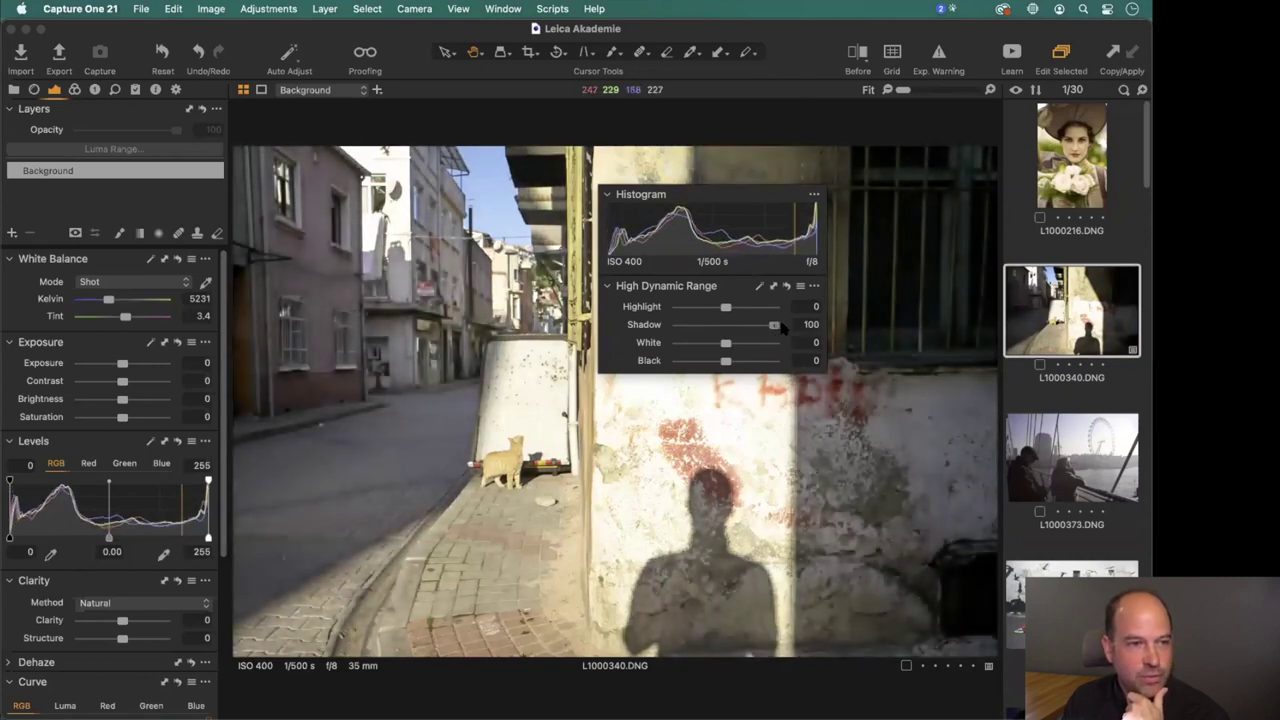
left_click_drag(774, 326, 725, 326)
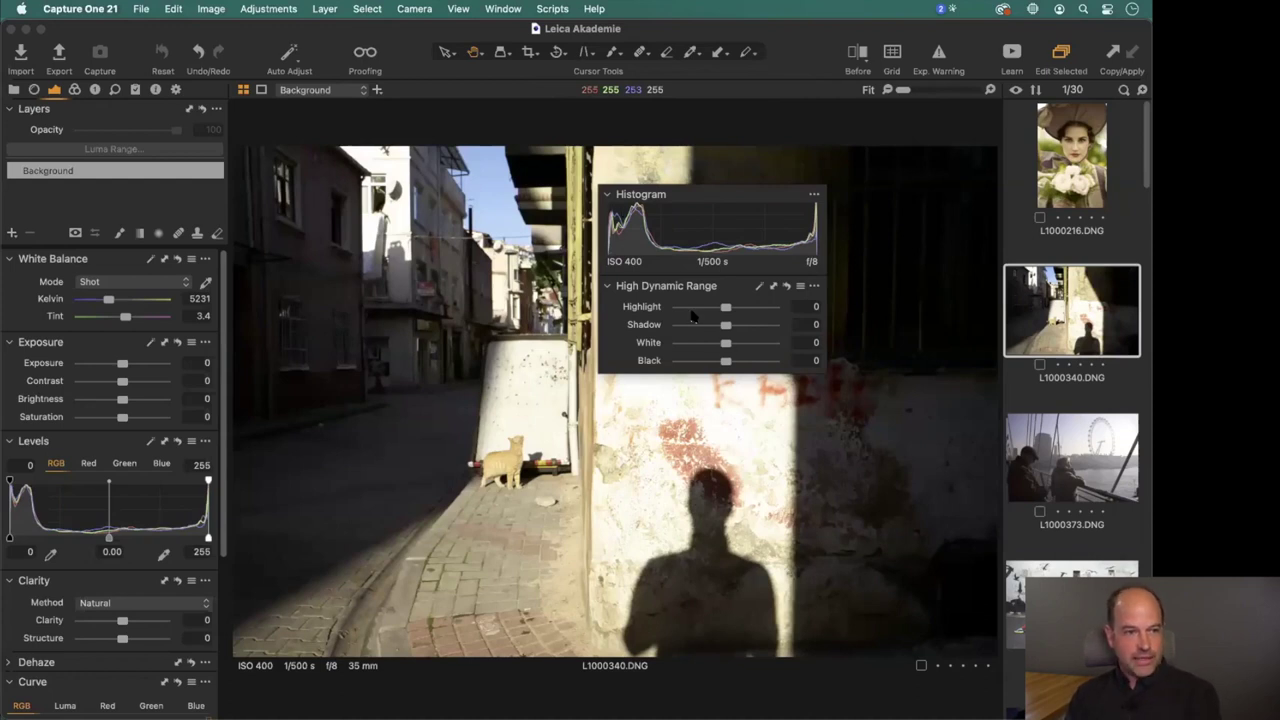
Compare raising Black to 84 and beyond with raising Shadow to 100, resetting each slider to 0.
left_click_drag(732, 361, 766, 361)
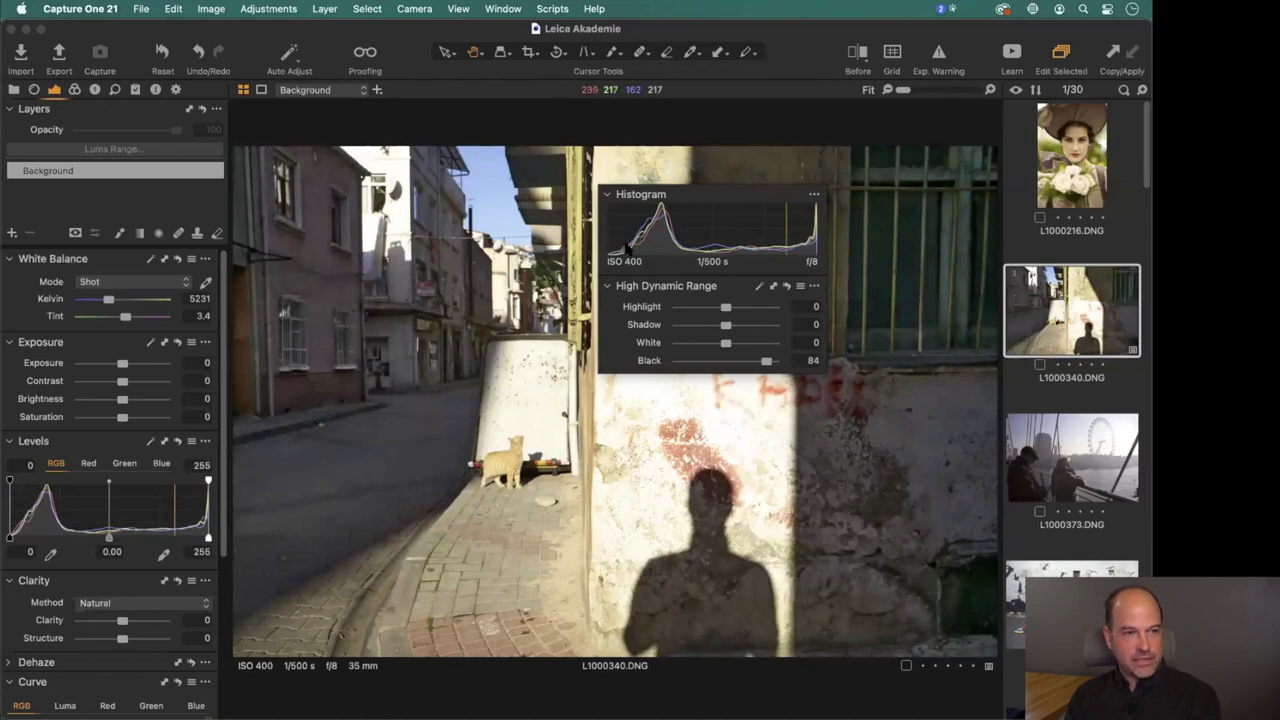
left_click_drag(766, 361, 782, 365)
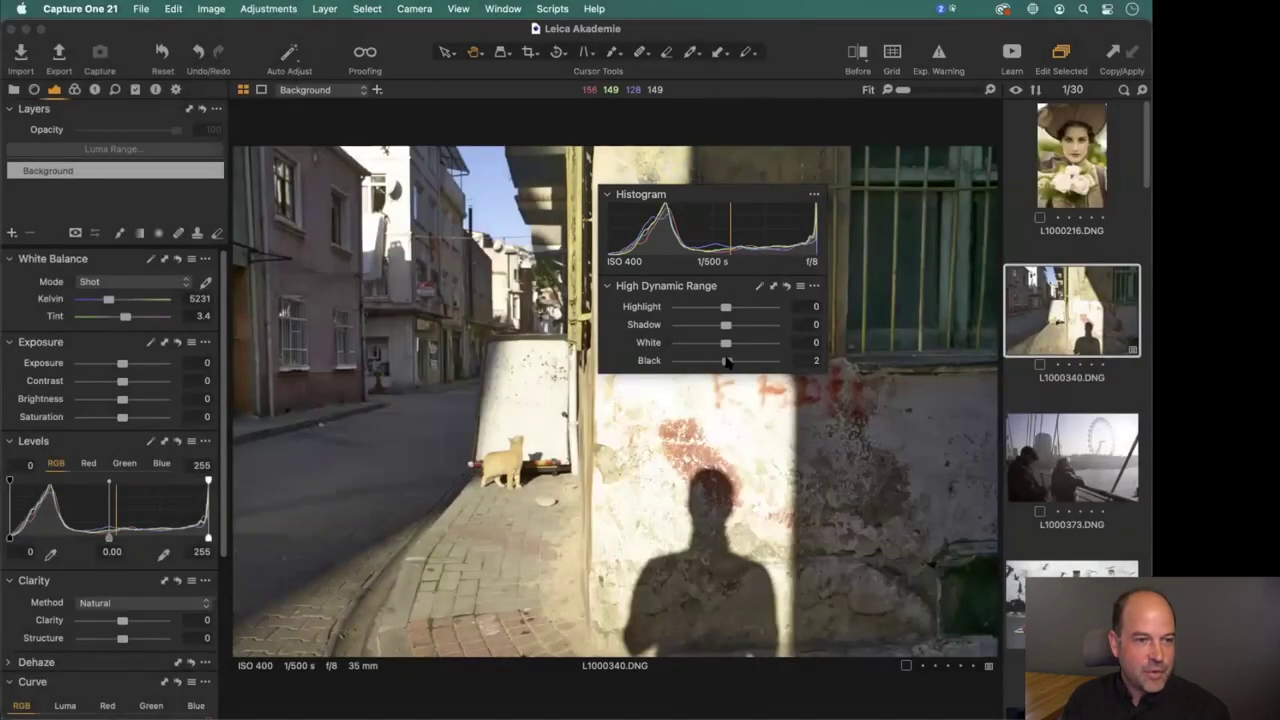
double_click(727, 361)
left_click_drag(726, 324, 774, 324)
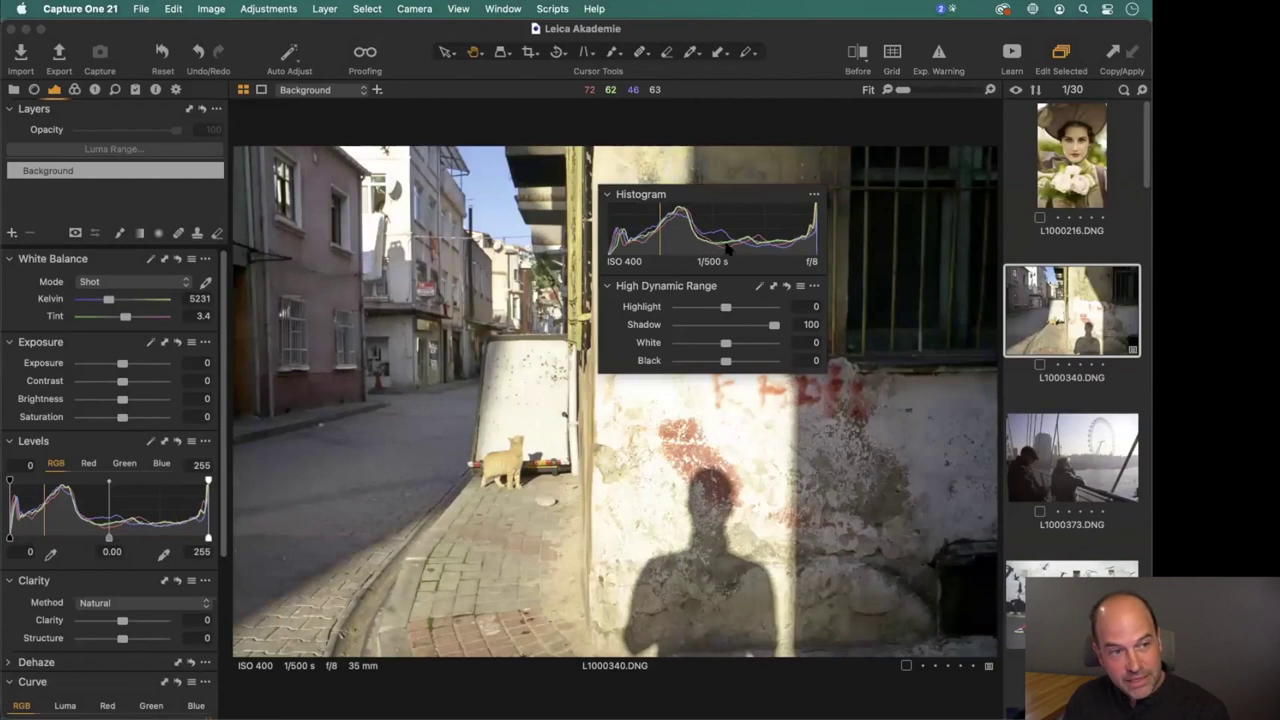
double_click(725, 325)
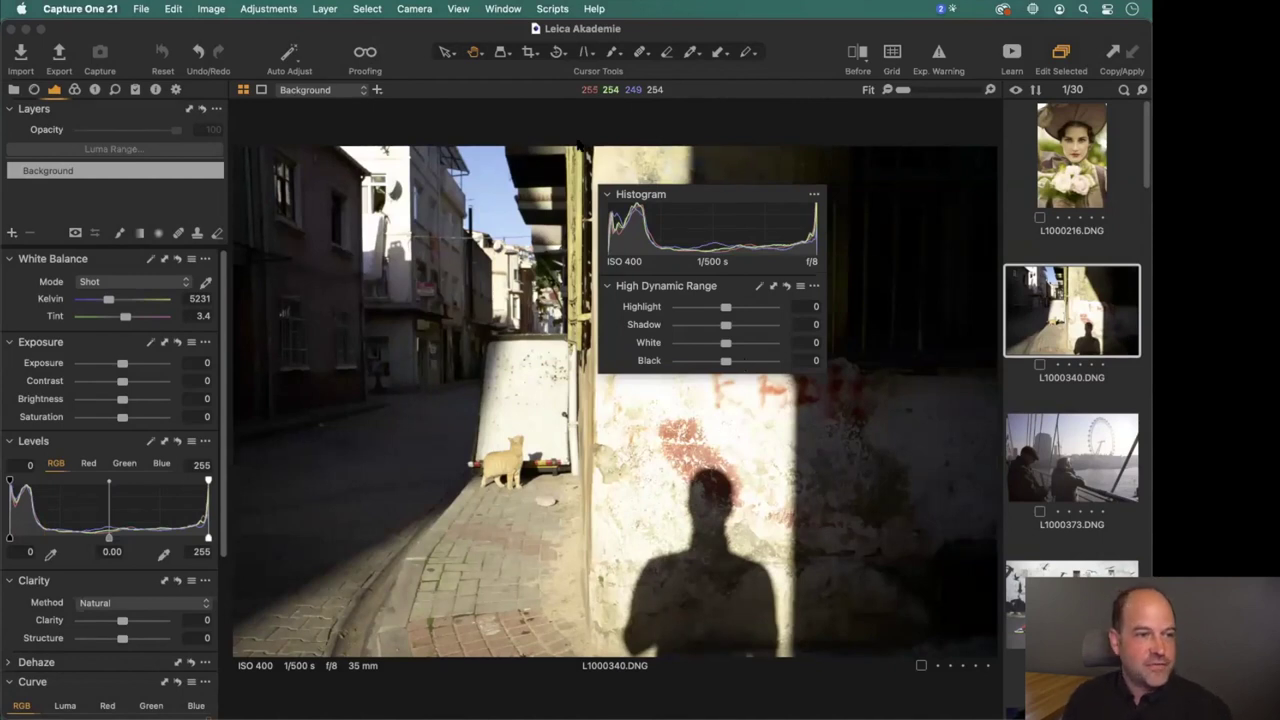
Dock the Histogram back above Layers and the High Dynamic Range tool between White Balance and Exposure.
left_click_drag(660, 286, 638, 329)
left_click_drag(672, 196, 120, 110)
left_click_drag(690, 330, 494, 396)
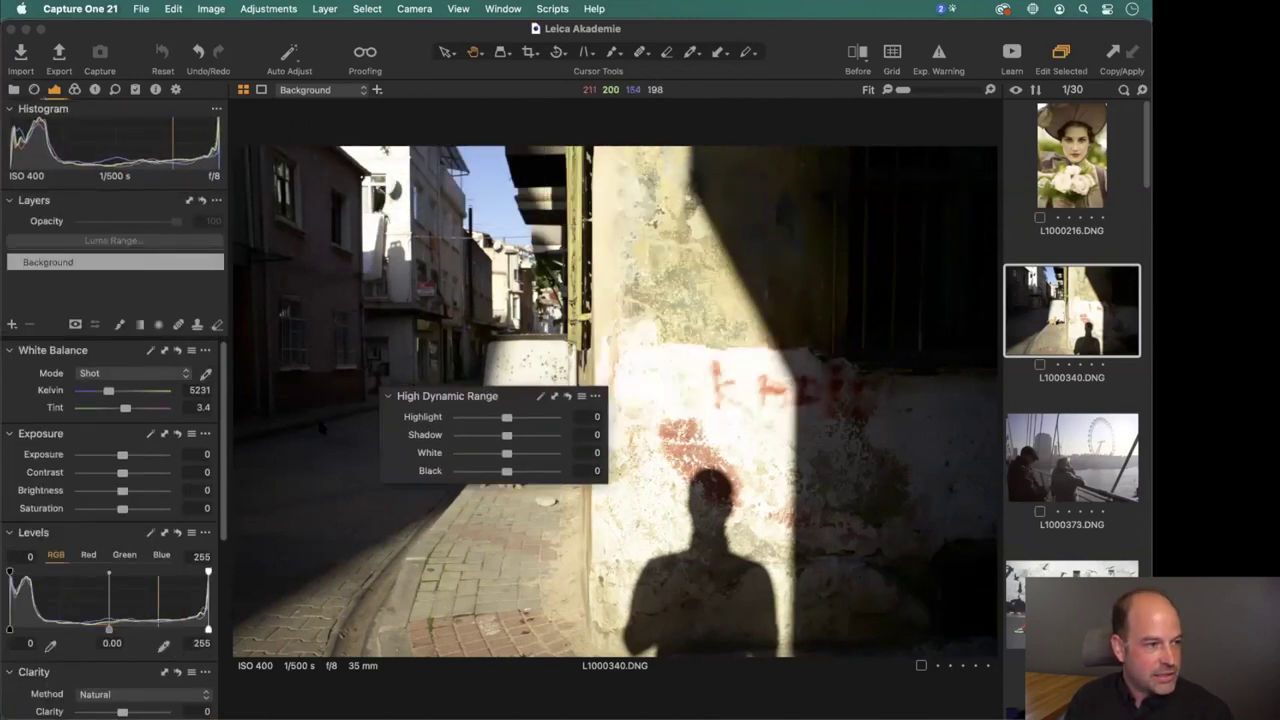
left_click_drag(321, 427, 340, 435)
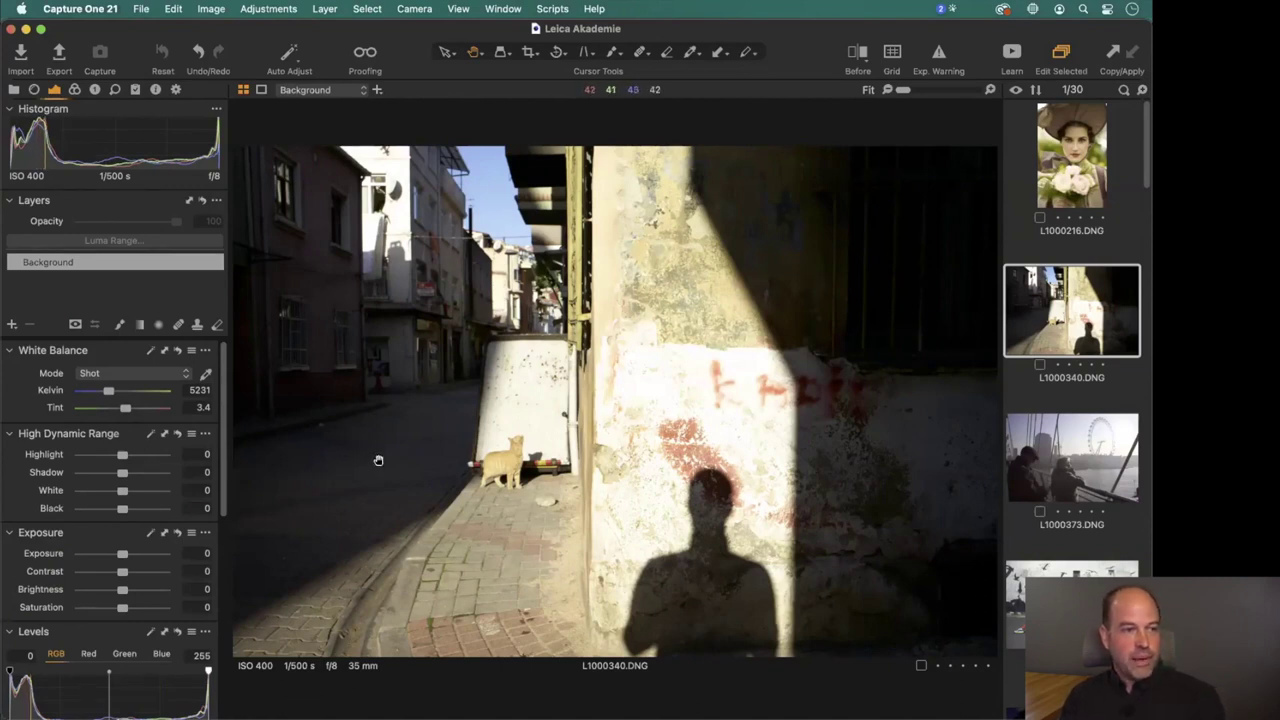
Try Highlight at -100 together with Shadow at 100, and reset the High Dynamic Range adjustments.
left_click_drag(122, 454, 166, 472)
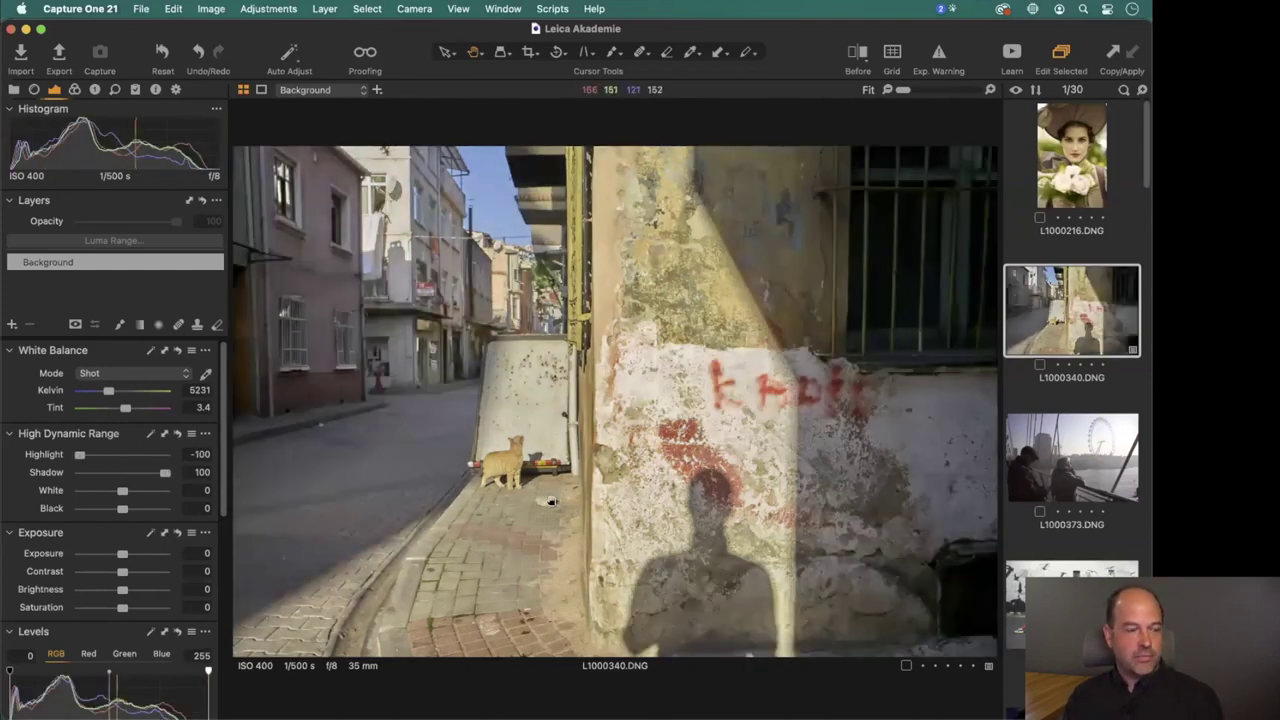
left_click(177, 433)
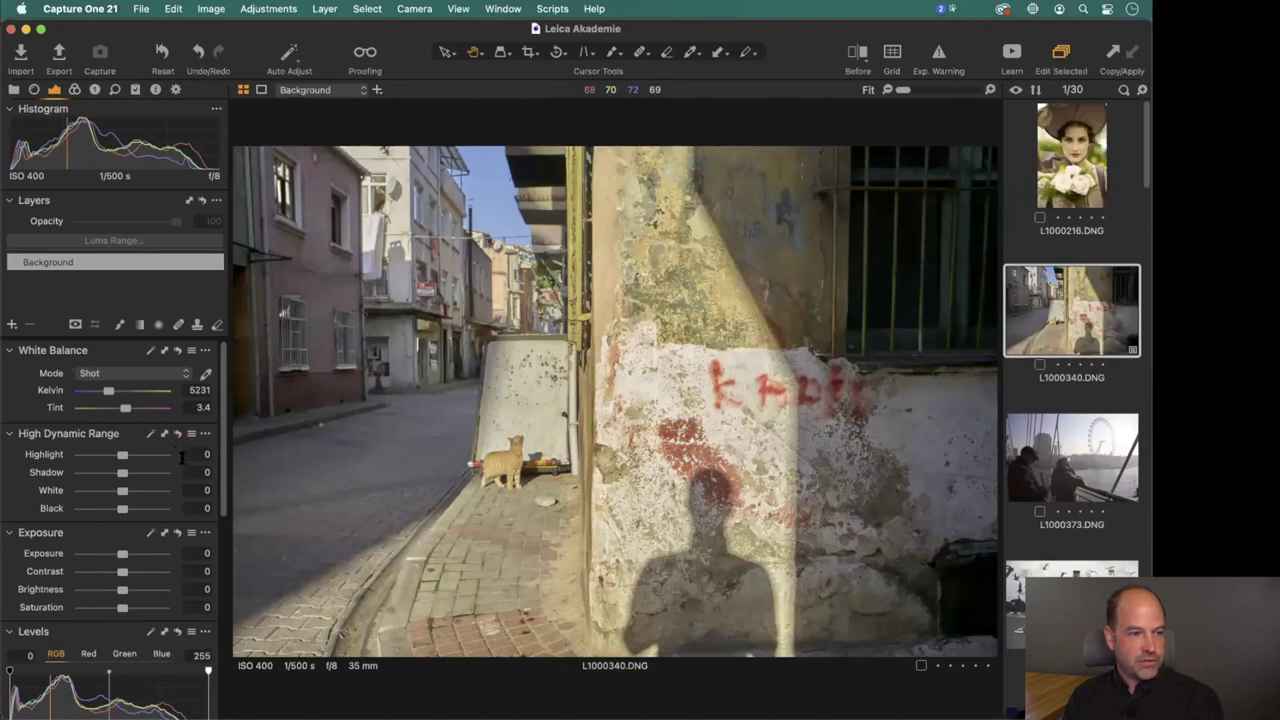
Set the street photo's High Dynamic Range to Highlight -51, Shadow 25, White -33 and Black -27.
left_click_drag(108, 456, 100, 454)
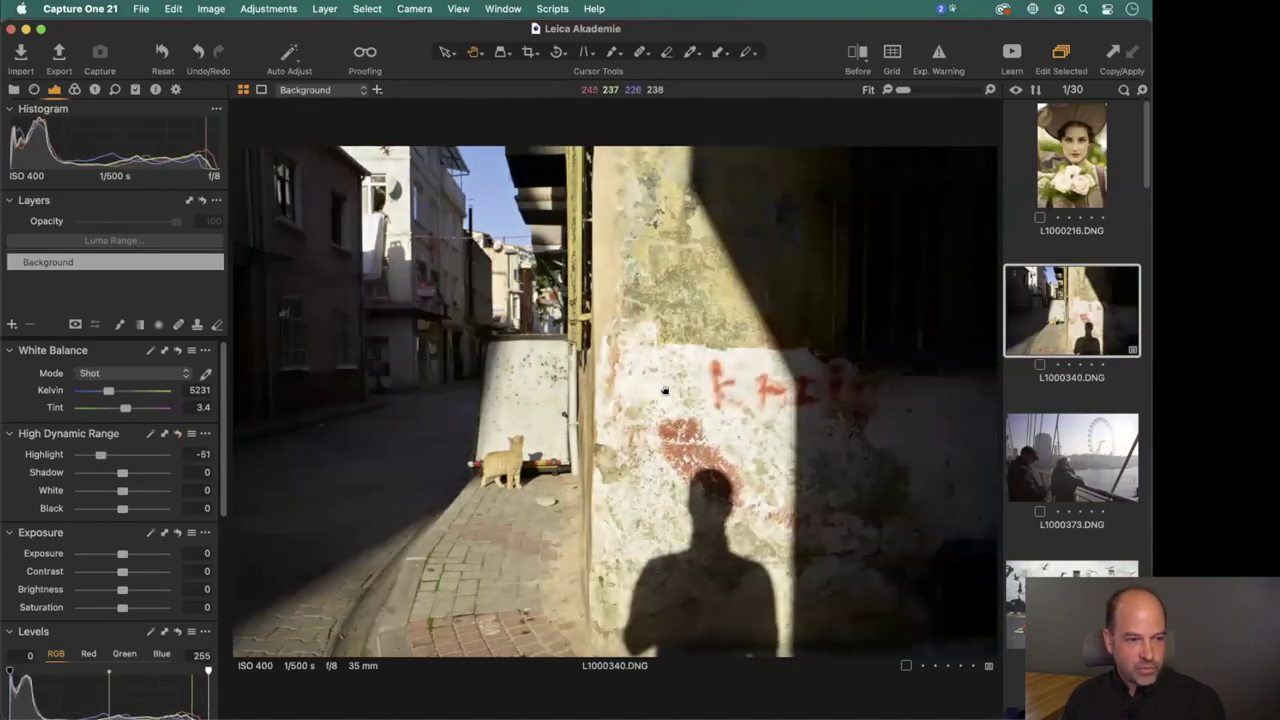
mouse_move(121, 492)
left_mouse_down()
mouse_move(98, 491)
mouse_move(135, 493)
mouse_move(113, 490)
left_mouse_up()
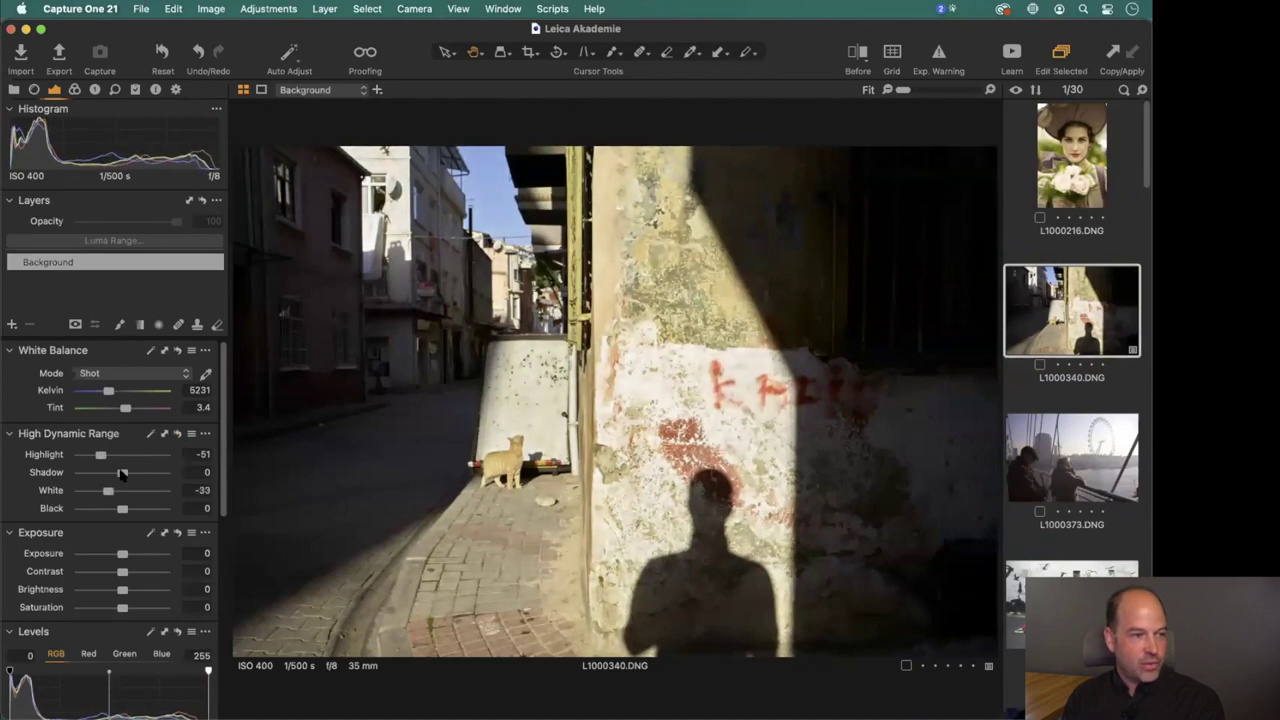
left_click_drag(124, 473, 130, 473)
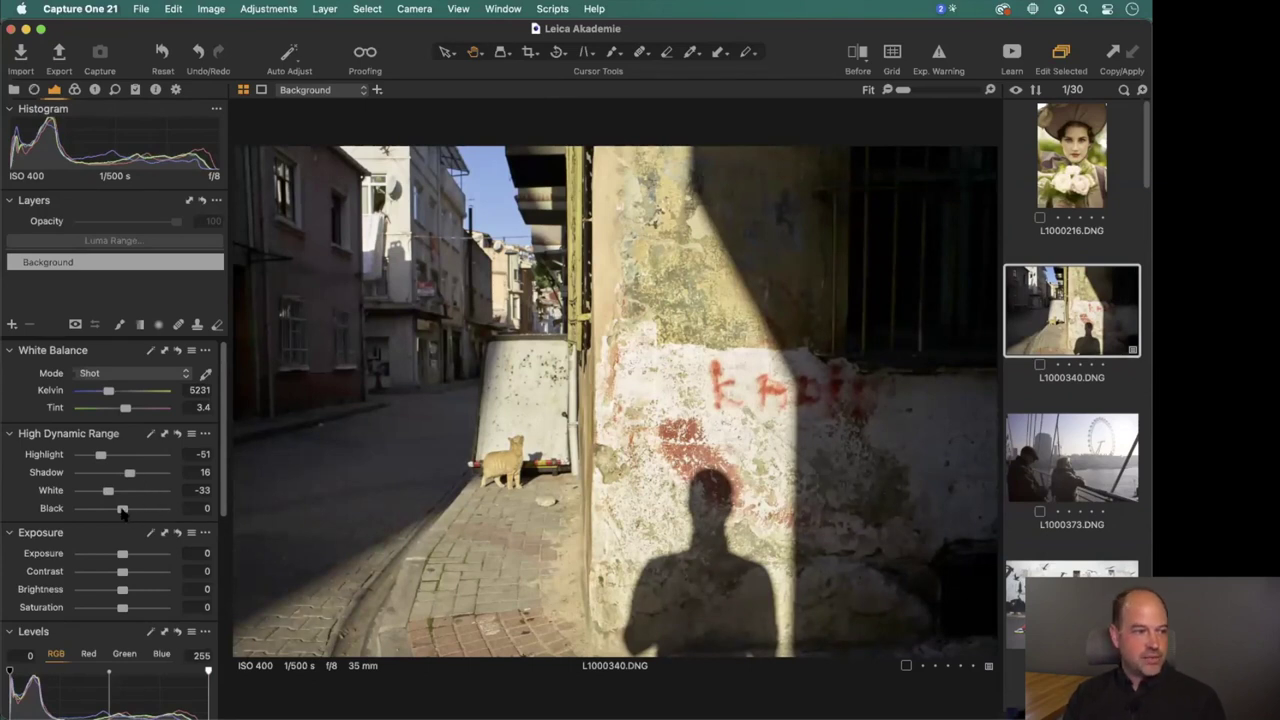
left_click_drag(122, 510, 118, 509)
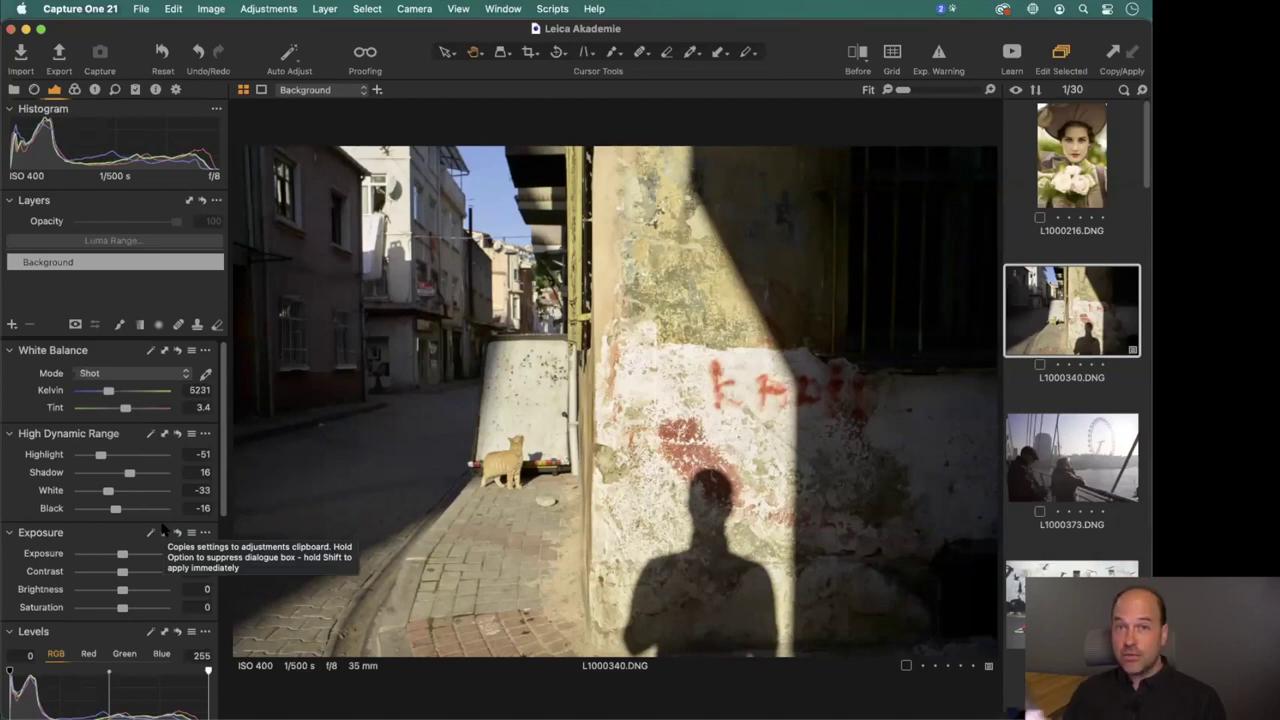
left_click_drag(115, 509, 134, 474)
double_click(126, 512)
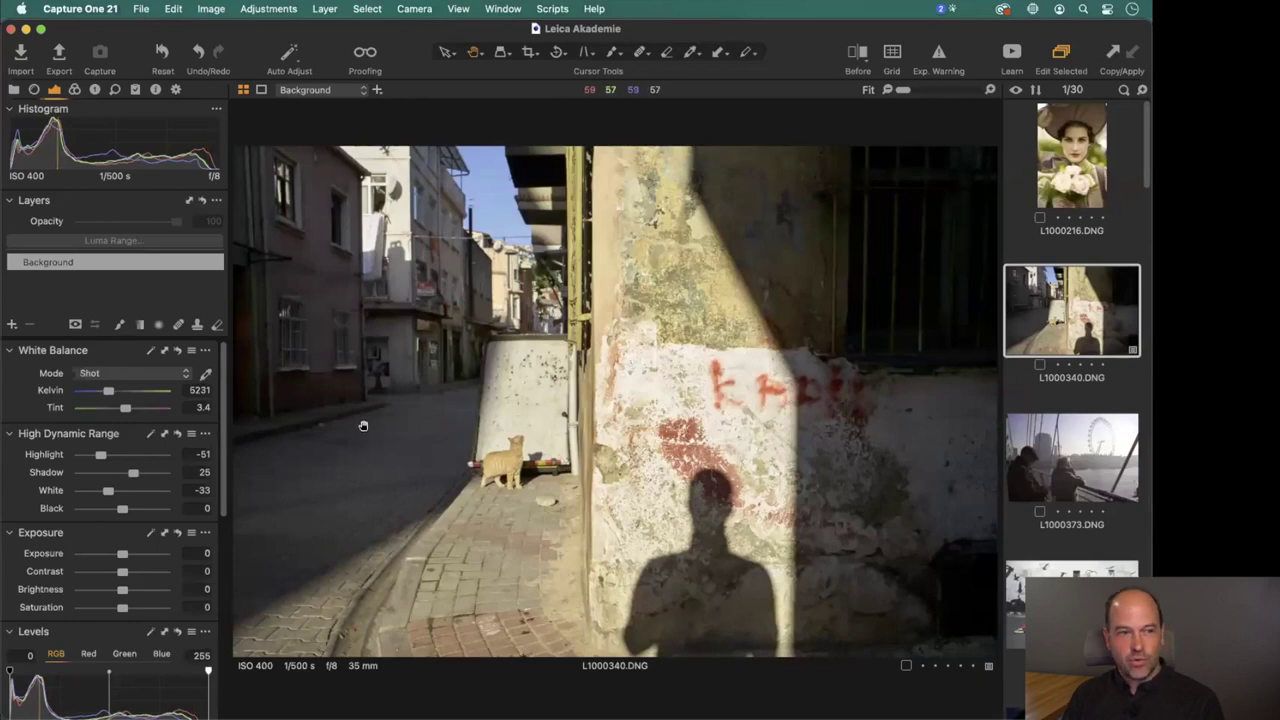
left_click_drag(122, 510, 110, 510)
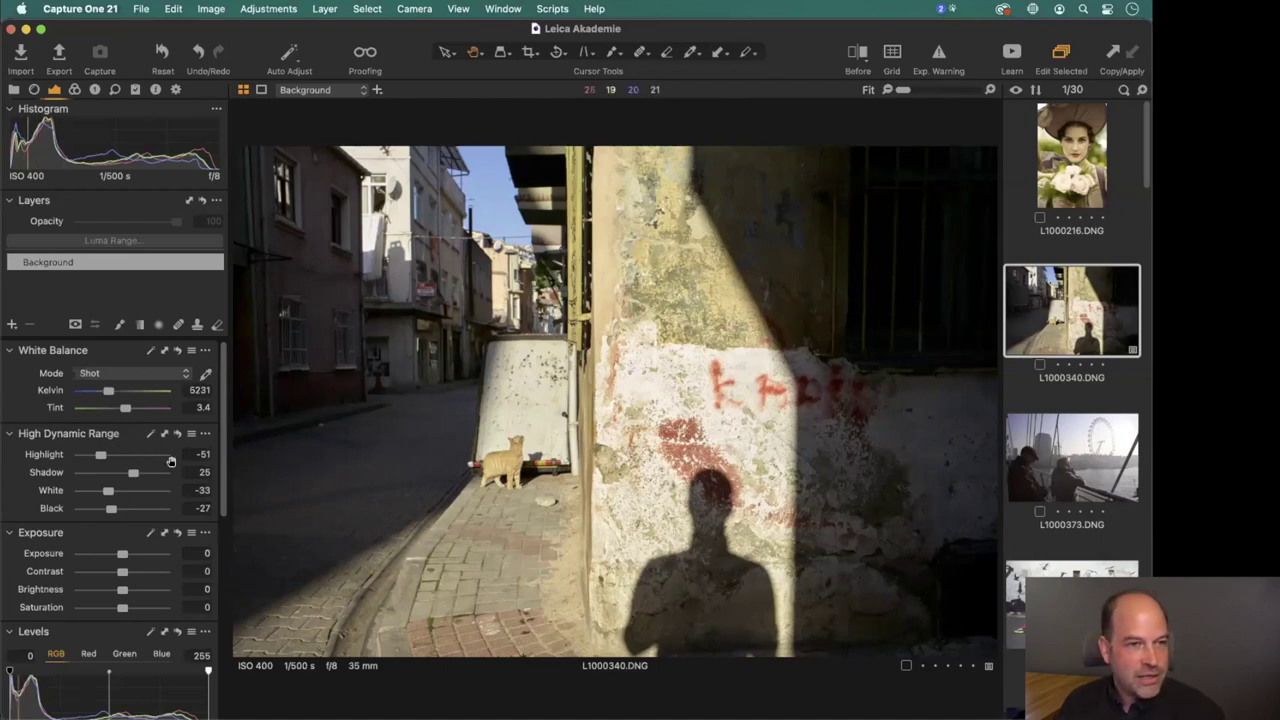
Toggle the Before view to compare the street photo with its original, and set Highlight to -28.
left_click(855, 64)
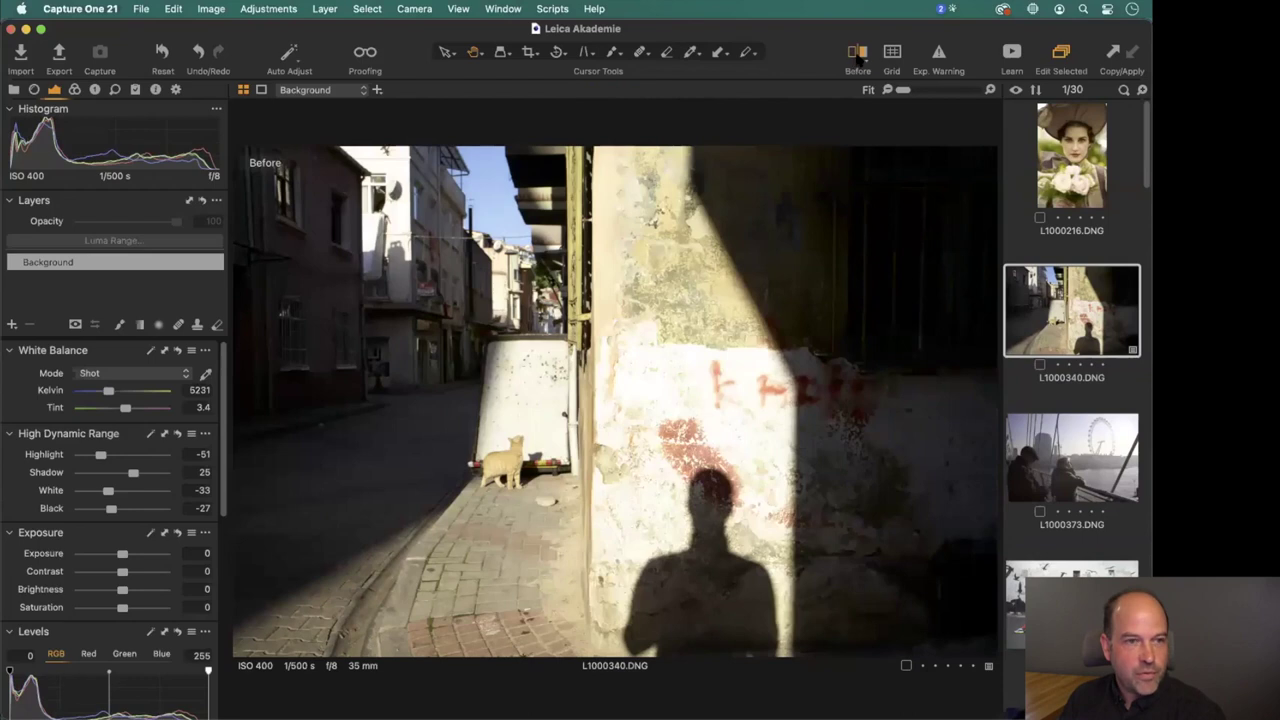
left_click(858, 62)
left_click(857, 61)
left_click(862, 67)
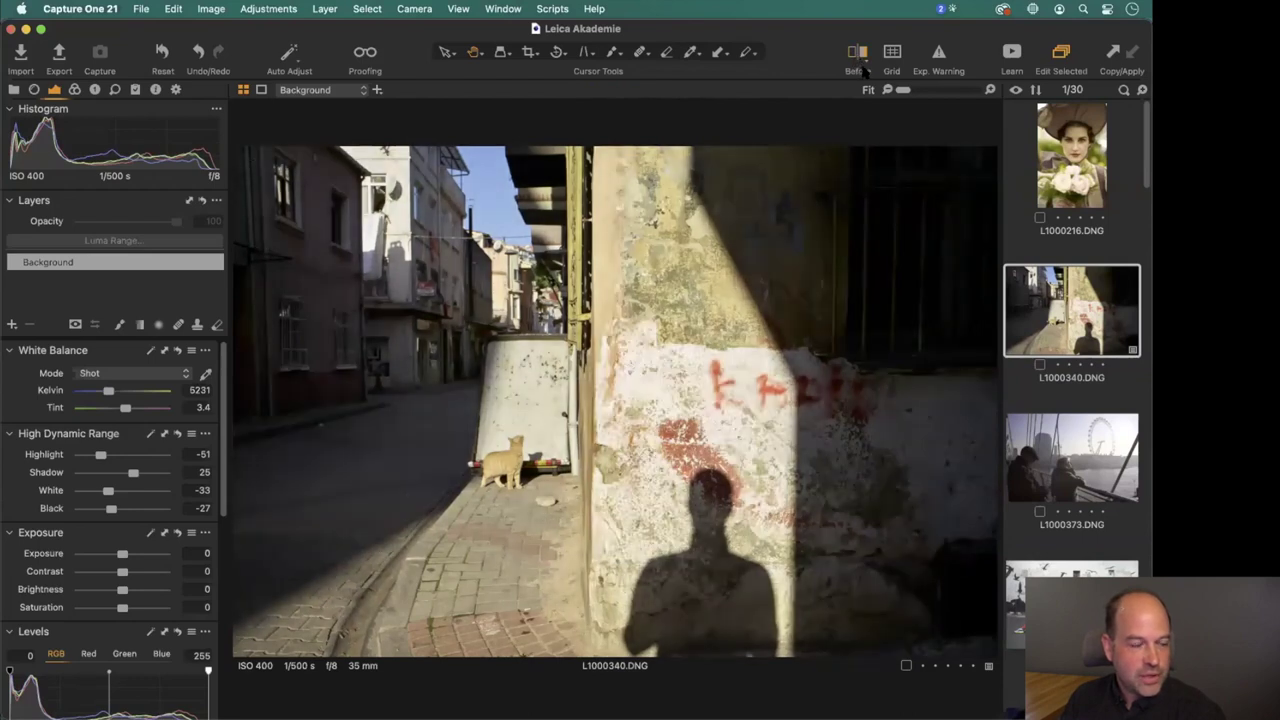
left_click_drag(101, 455, 110, 455)
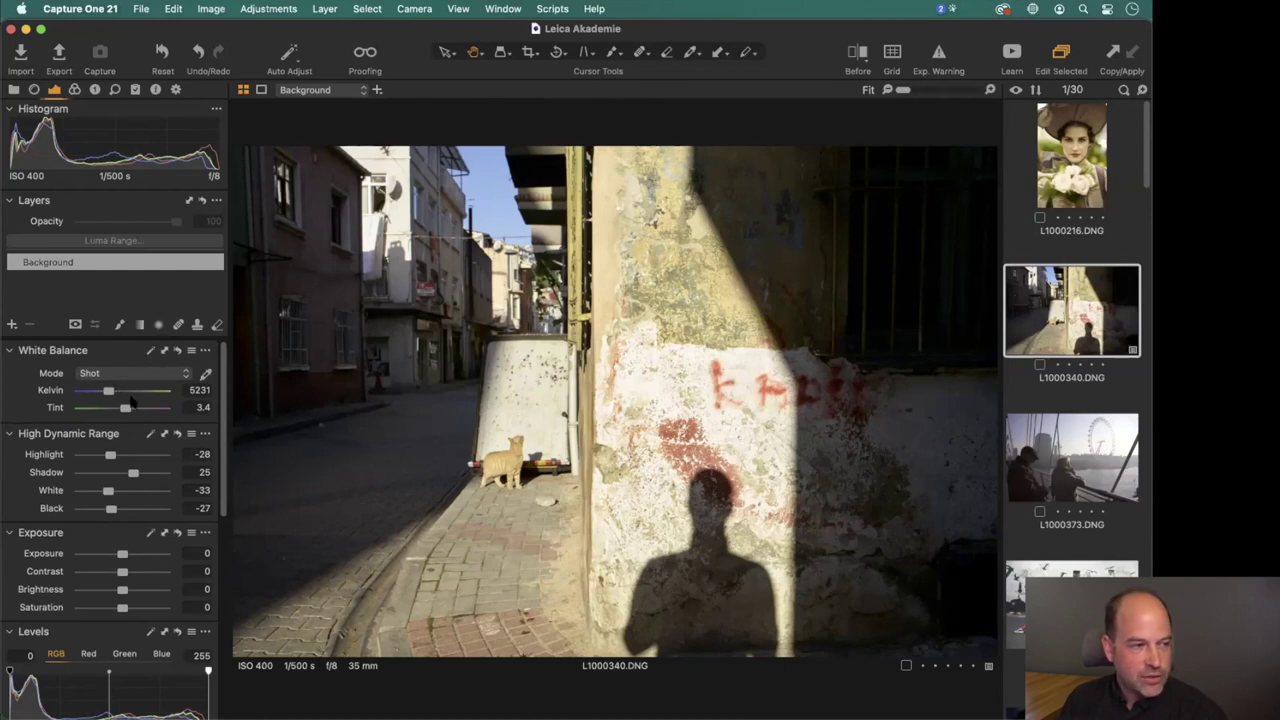
Set a custom white balance for the street photo by sampling a neutral tone on the shaded building.
left_click_drag(108, 391, 108, 391)
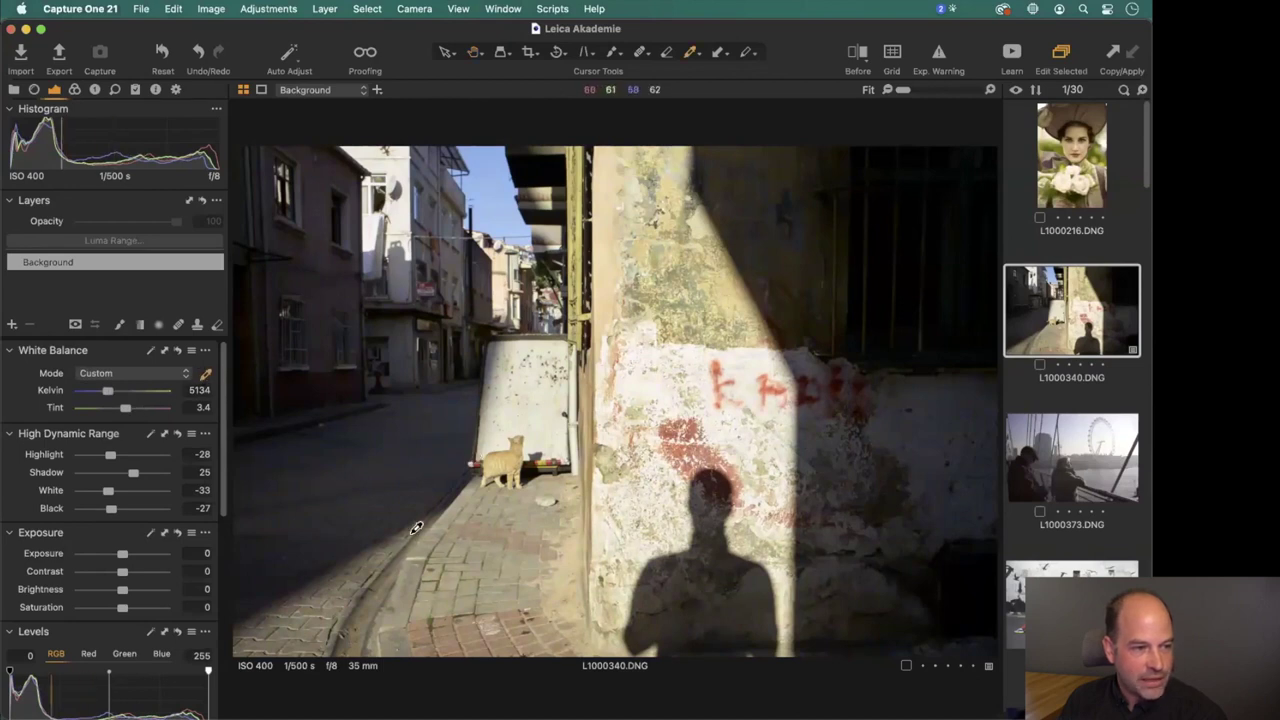
left_click(320, 258)
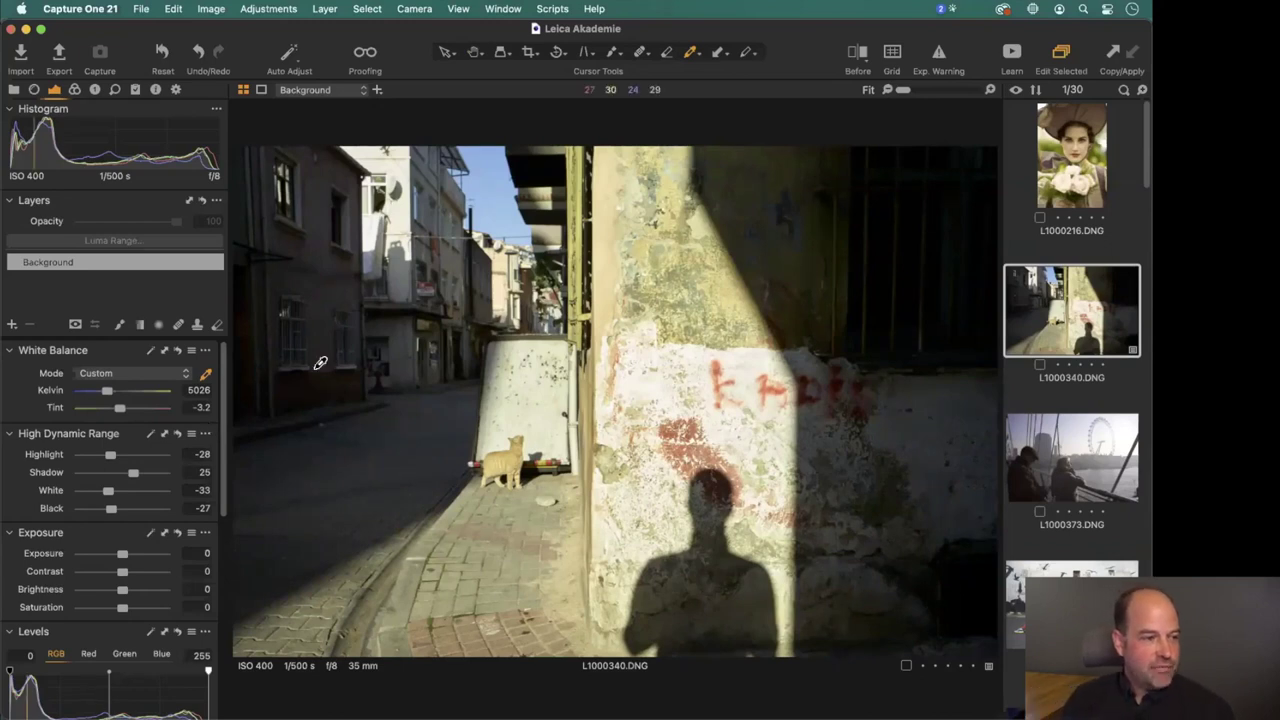
Browse the catalog's thumbnails and open the portrait of the elderly person, L9991570.DNG.
left_click_drag(222, 400, 280, 585)
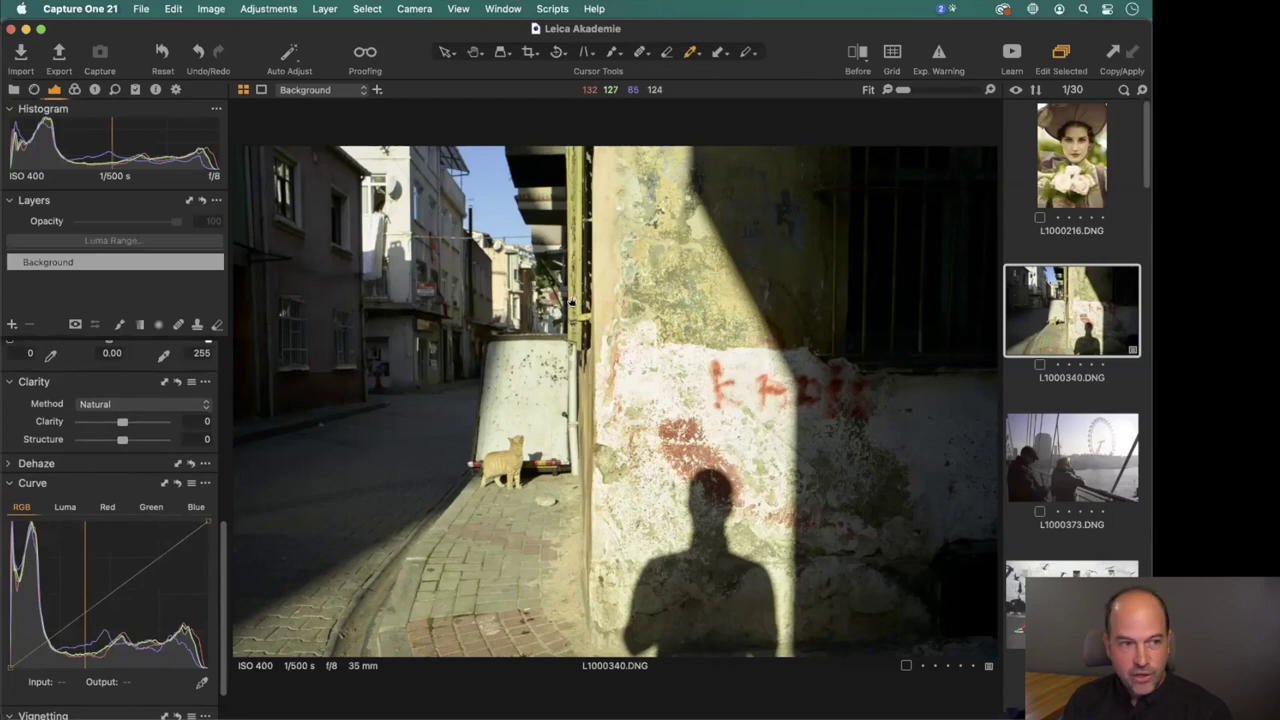
key("super+alt+v")
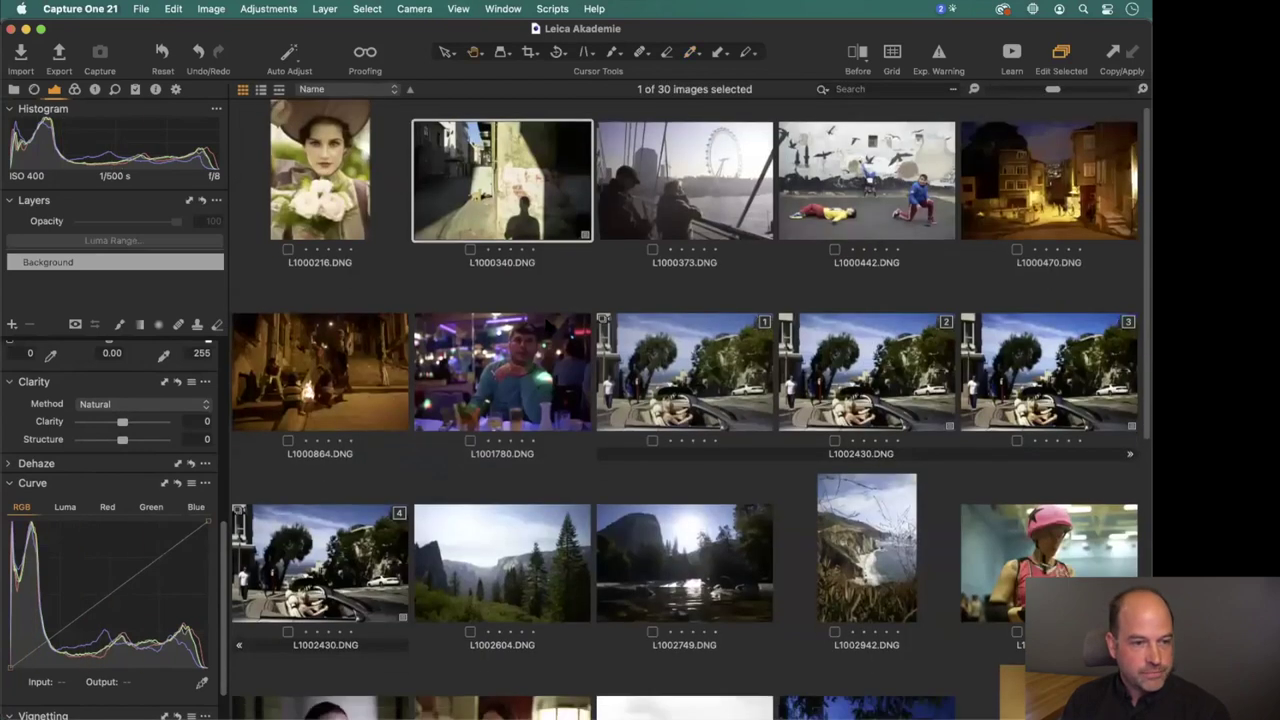
scroll(700, 420, "down", 10)
double_click(884, 491)
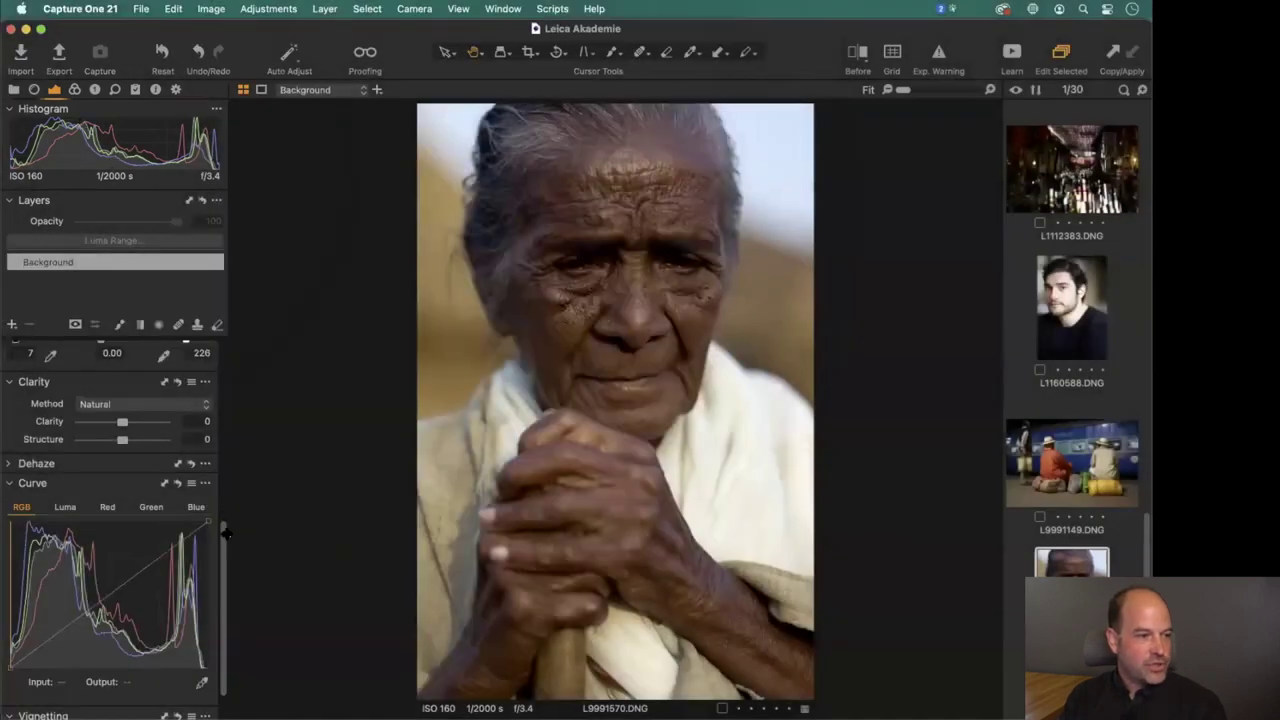
Float the Clarity and Exposure tools beside the portrait and stack them together with Exposure above Clarity.
left_click_drag(226, 535, 224, 522)
left_click_drag(116, 390, 369, 391)
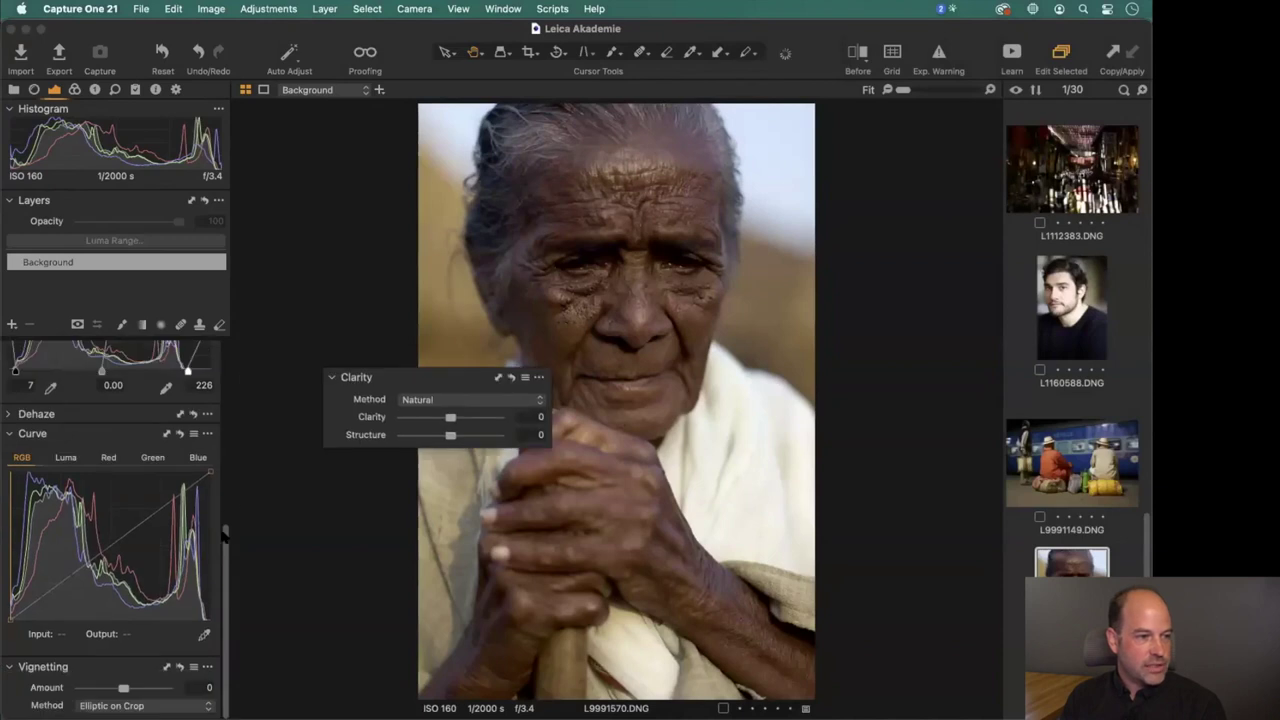
scroll(225, 416, "up", 10)
left_click_drag(95, 540, 310, 244)
left_click_drag(354, 374, 340, 343)
Try a Contrast value of 37 on the portrait and reset it to 0.
left_click_drag(409, 284, 445, 291)
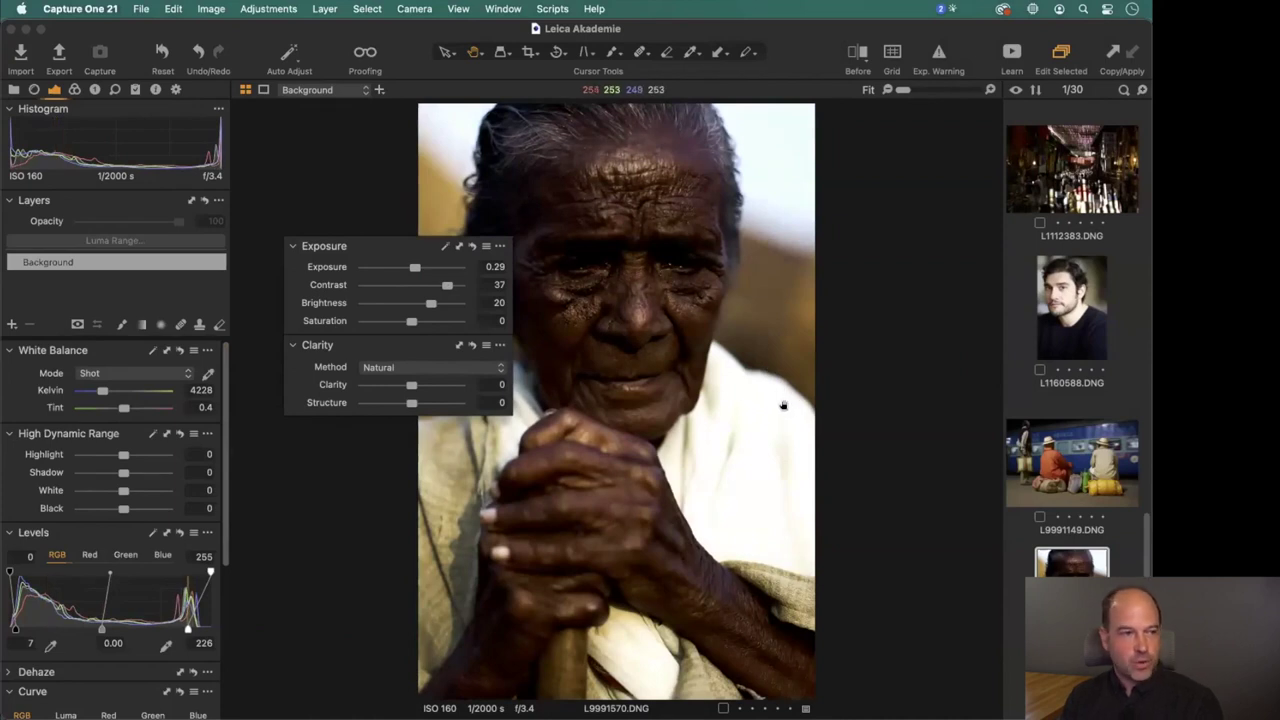
double_click(424, 286)
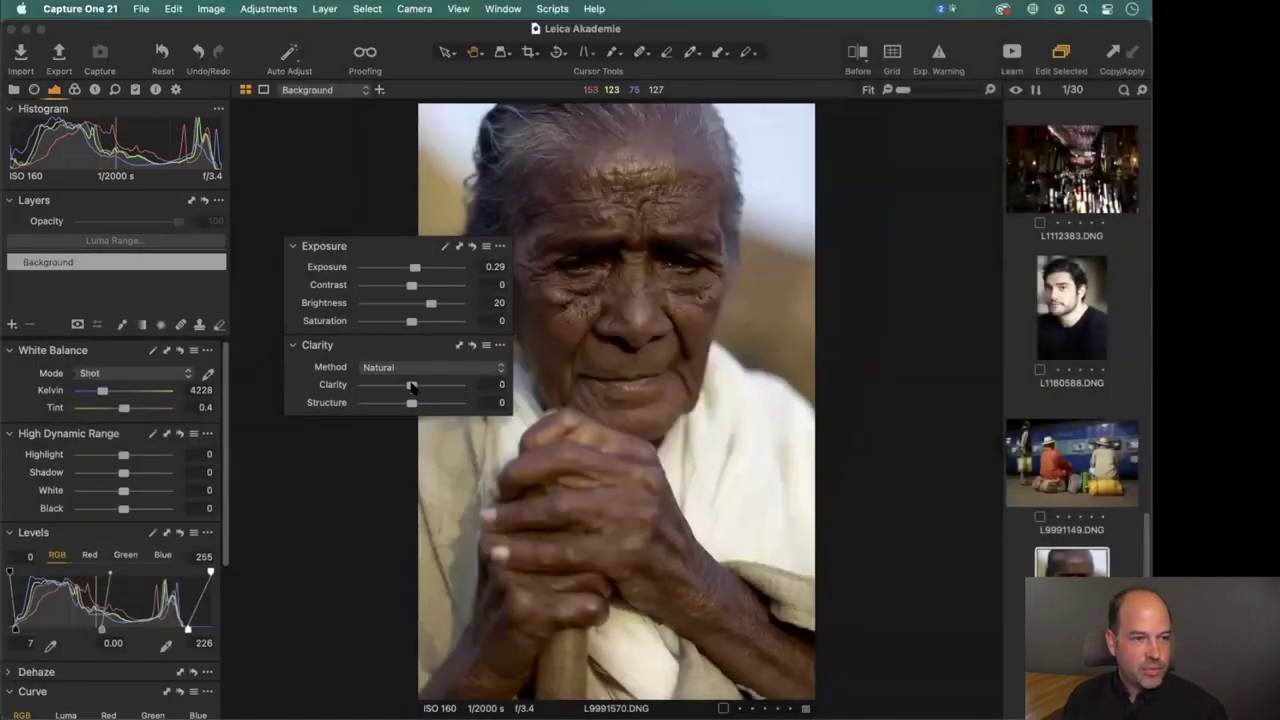
Raise the portrait's Clarity to 62 and compare the Punch method with Natural.
left_click_drag(412, 387, 445, 389)
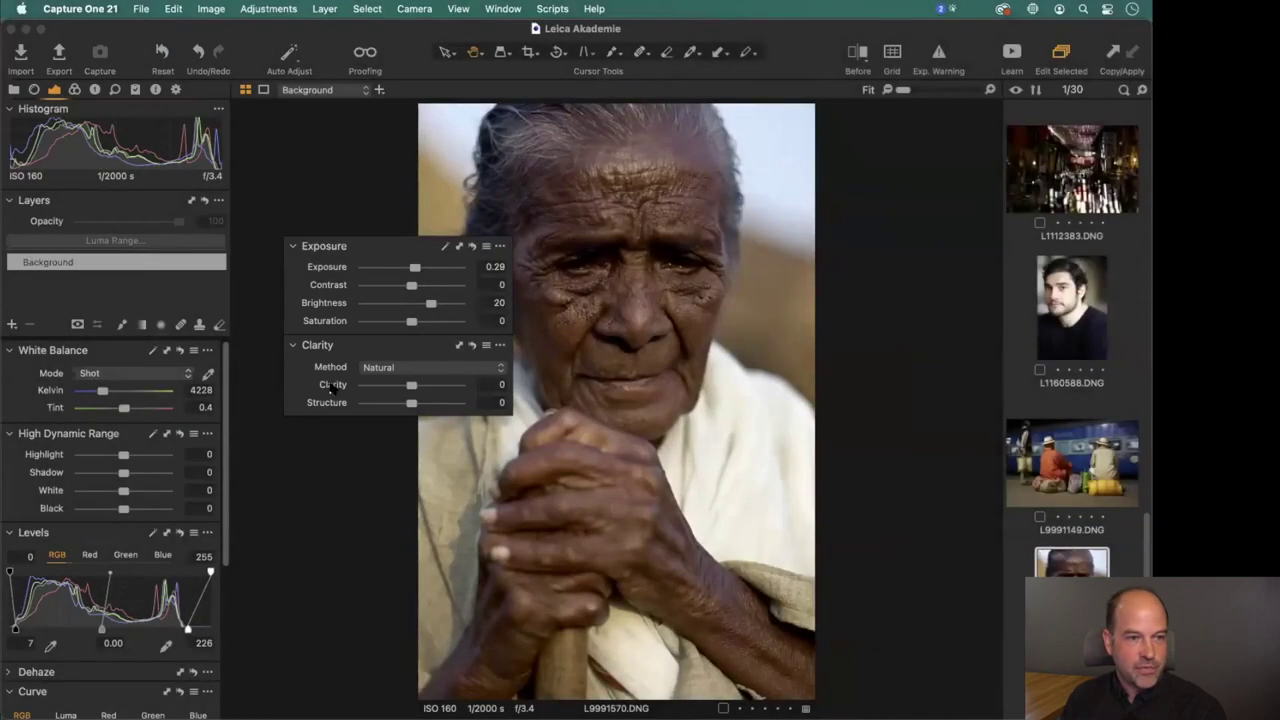
key("super+z")
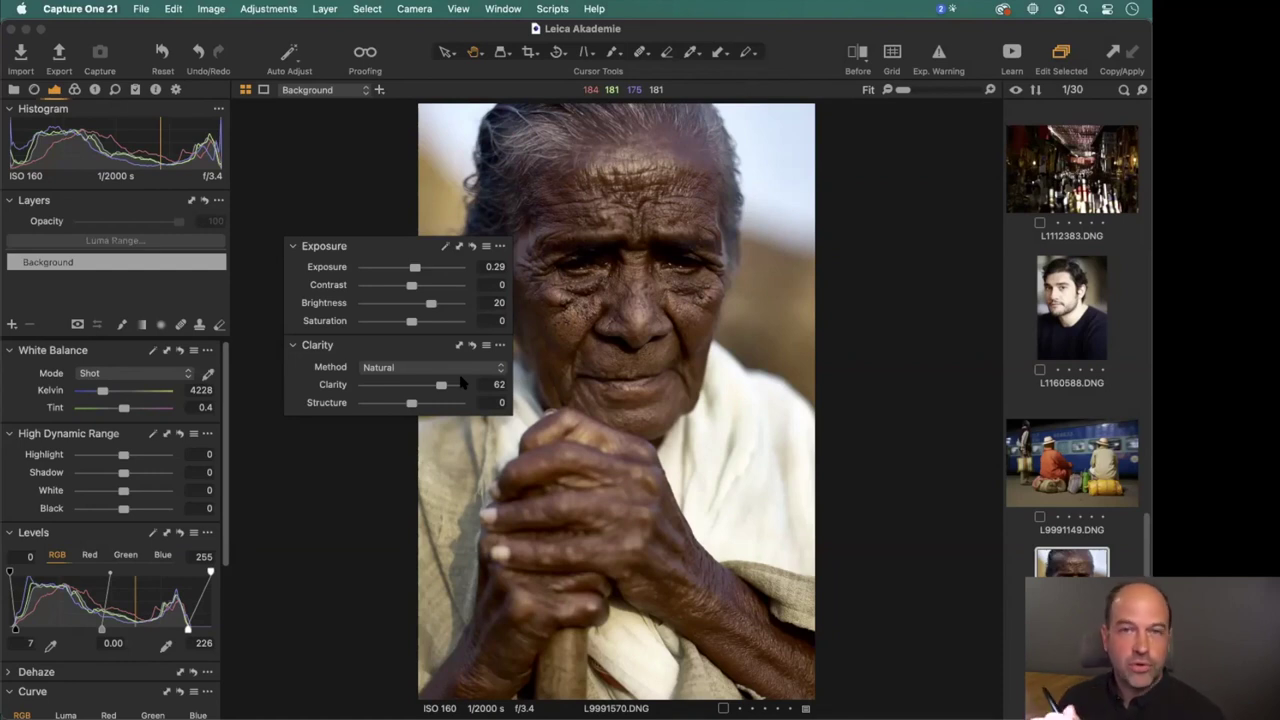
left_click(396, 369)
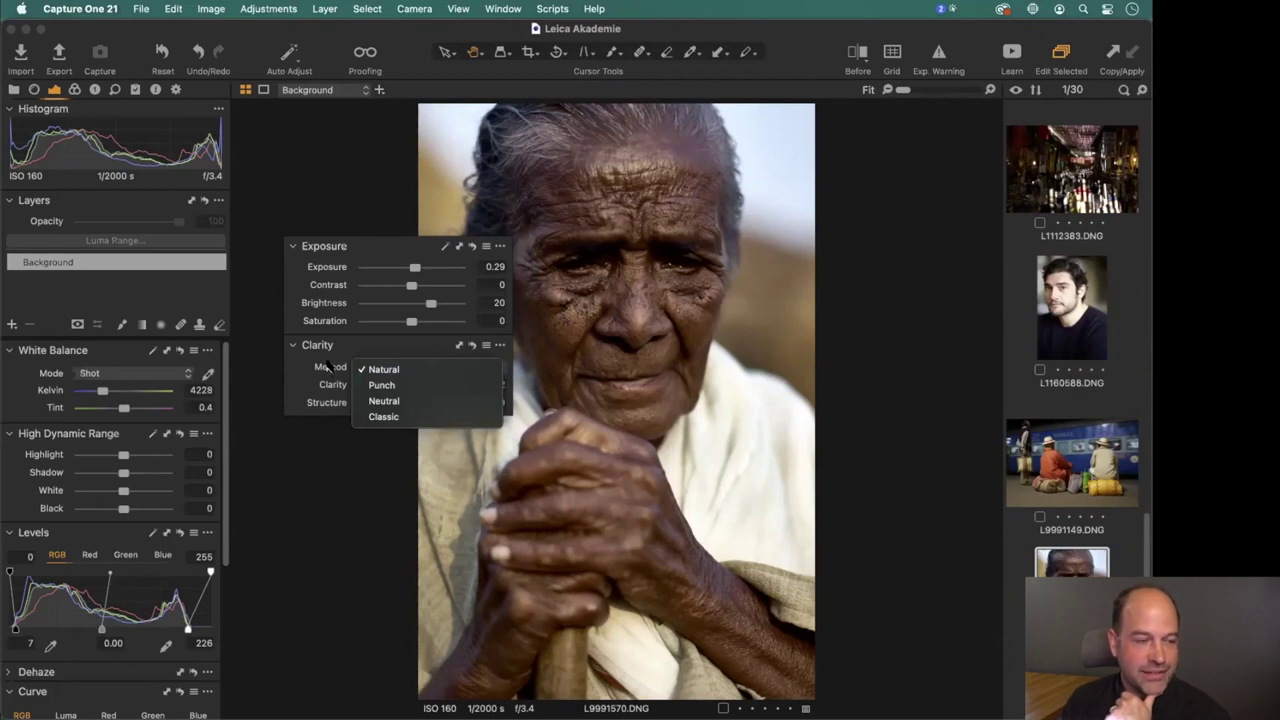
left_click(383, 386)
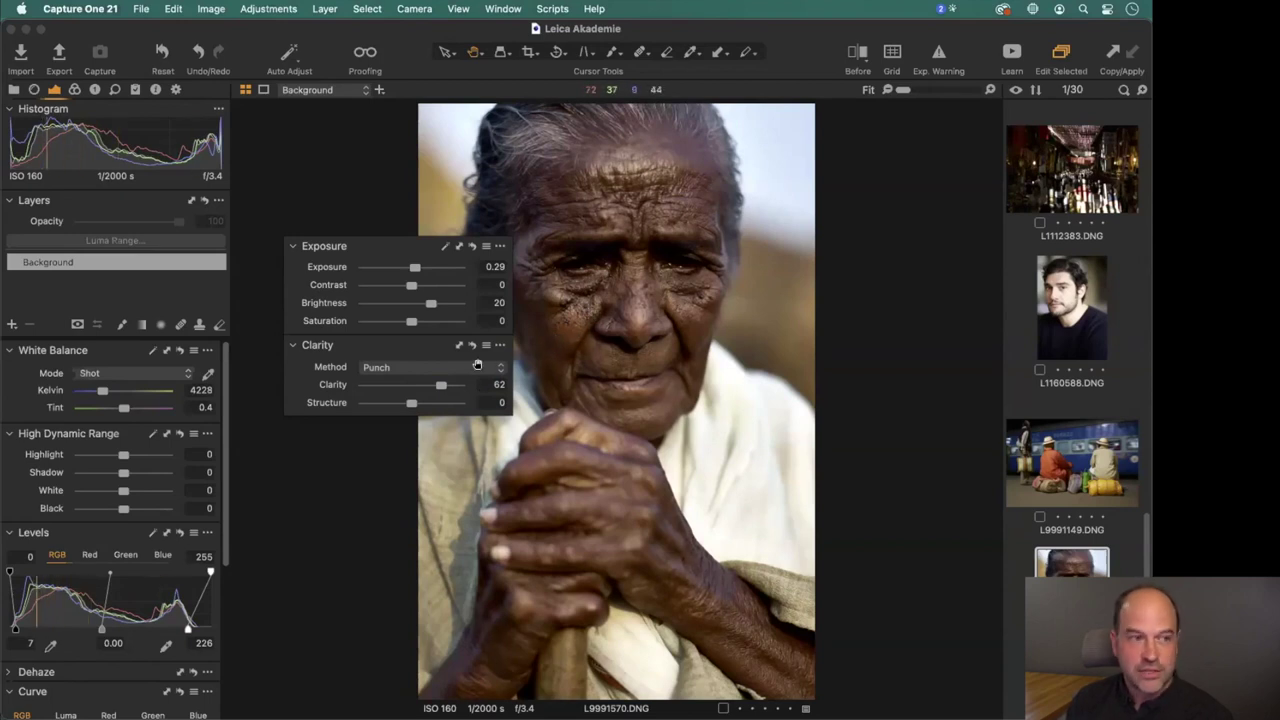
left_click(386, 370)
left_click(386, 357)
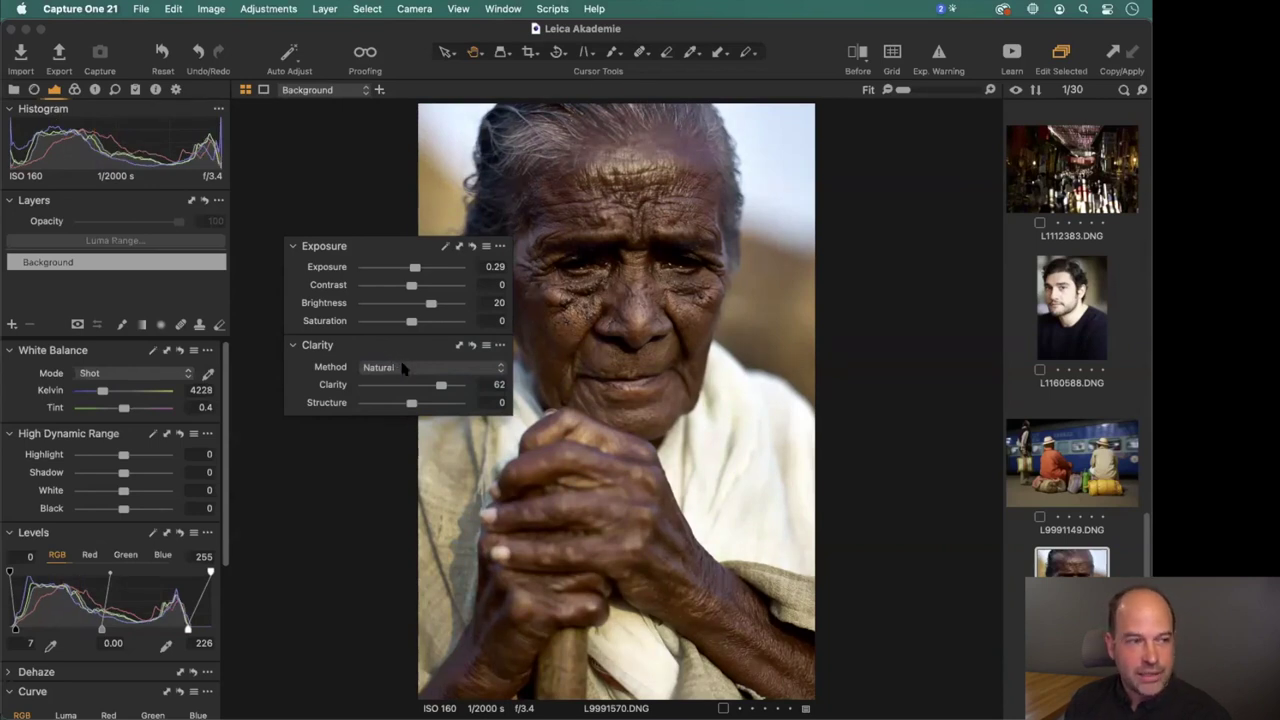
Try the Classic and Neutral clarity methods on the portrait and return the method to Natural.
left_click(397, 369)
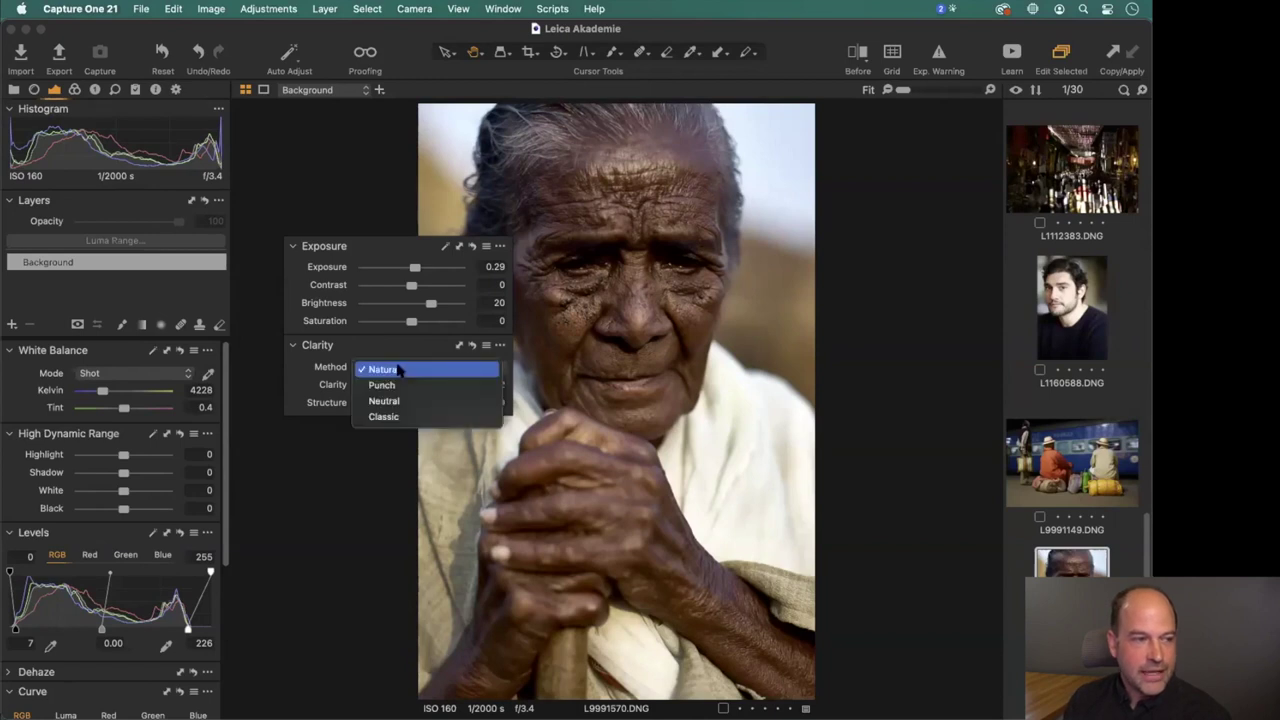
left_click(400, 420)
left_click(400, 370)
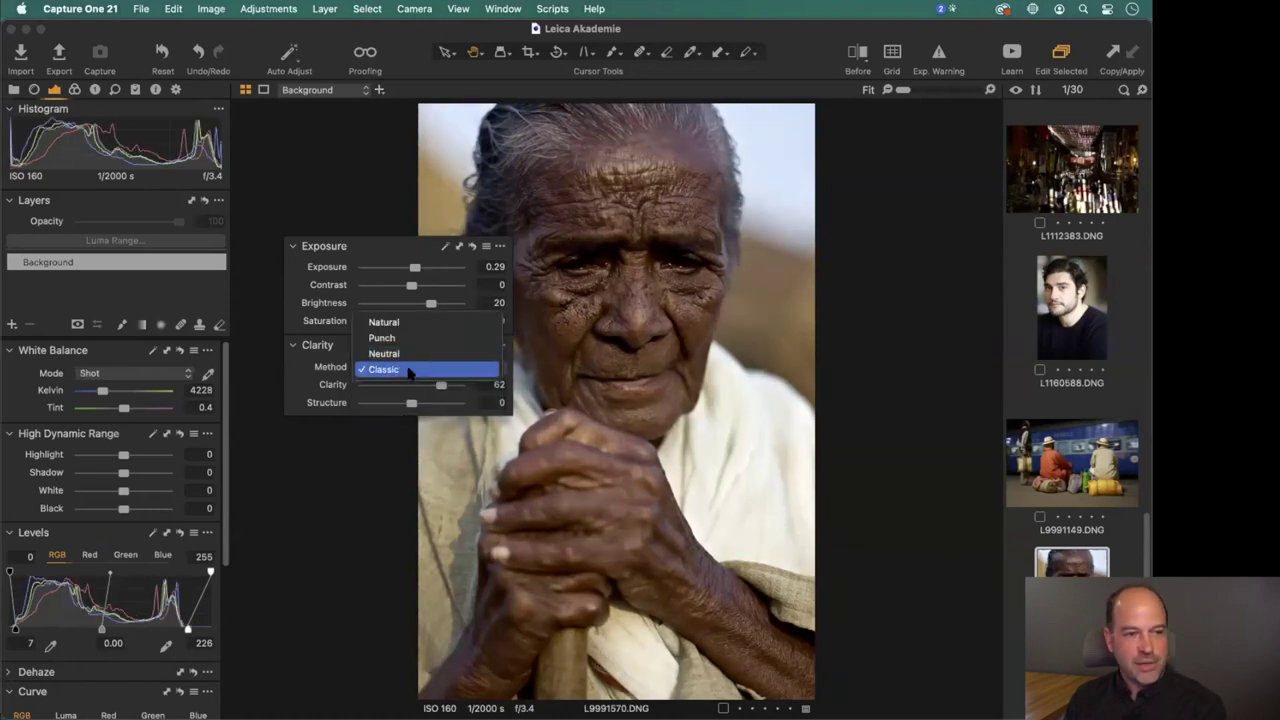
left_click(403, 356)
left_click(404, 369)
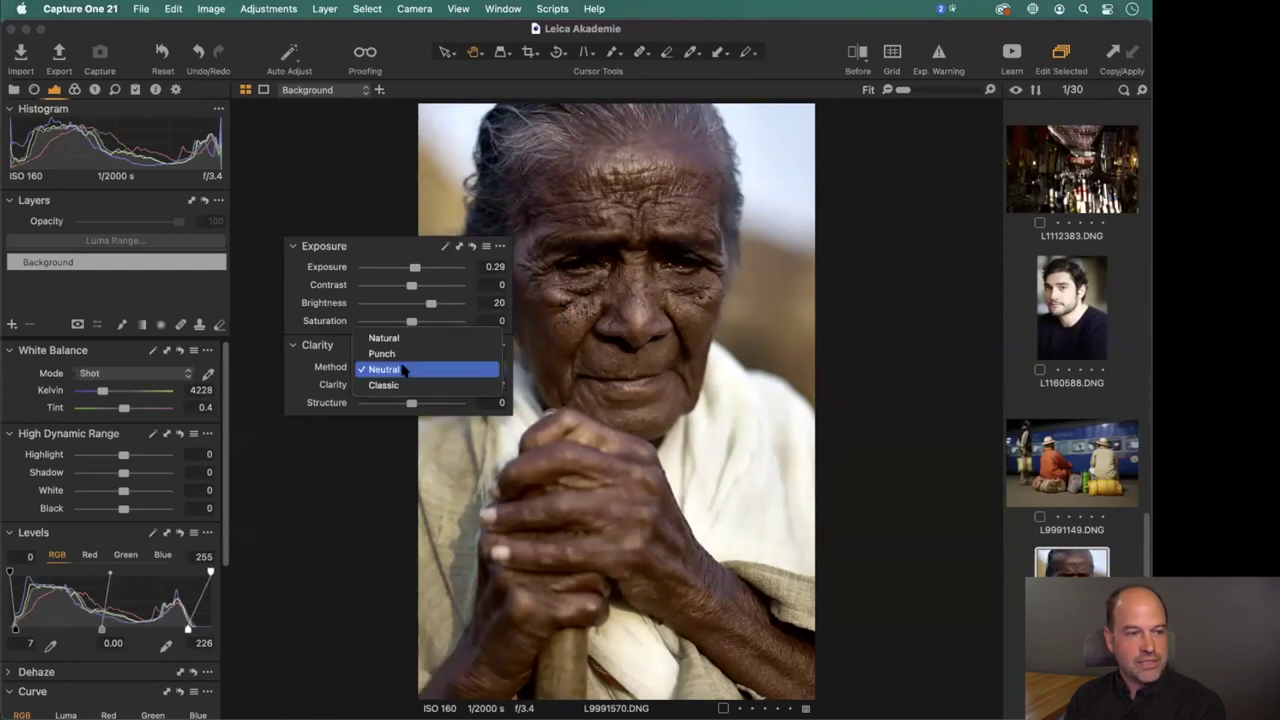
left_click(398, 338)
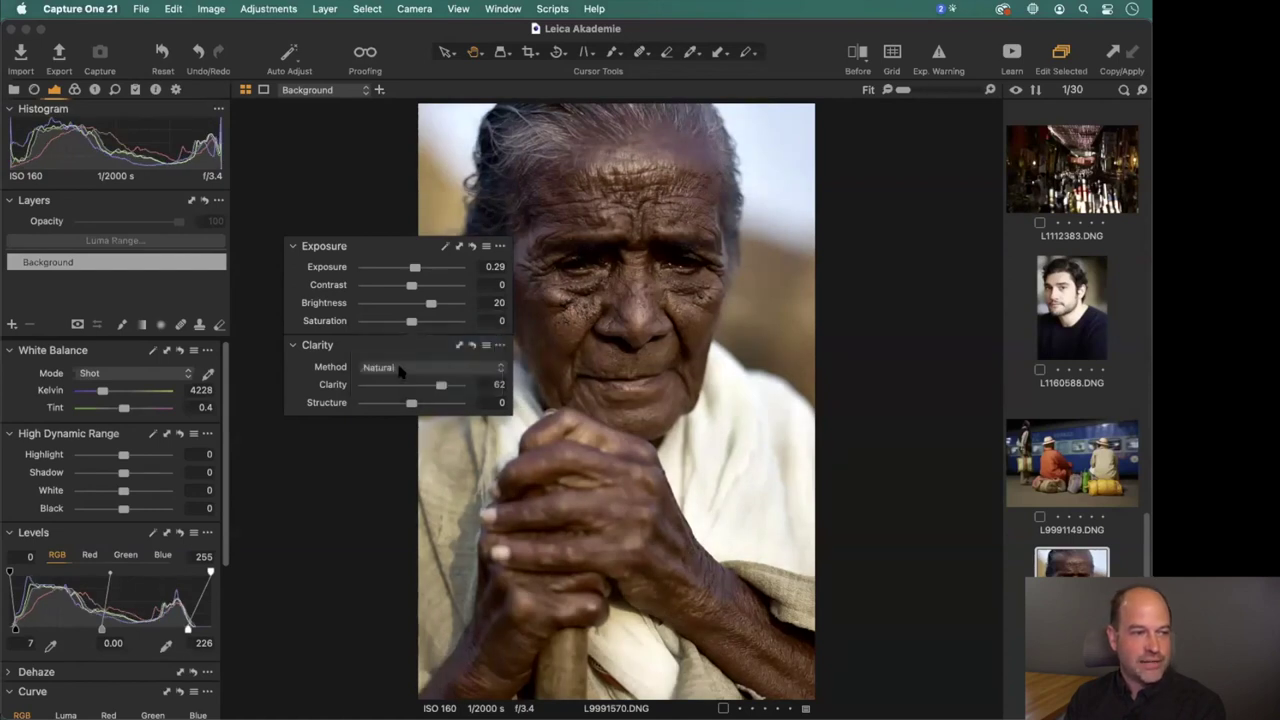
left_click(397, 369)
left_click(397, 369)
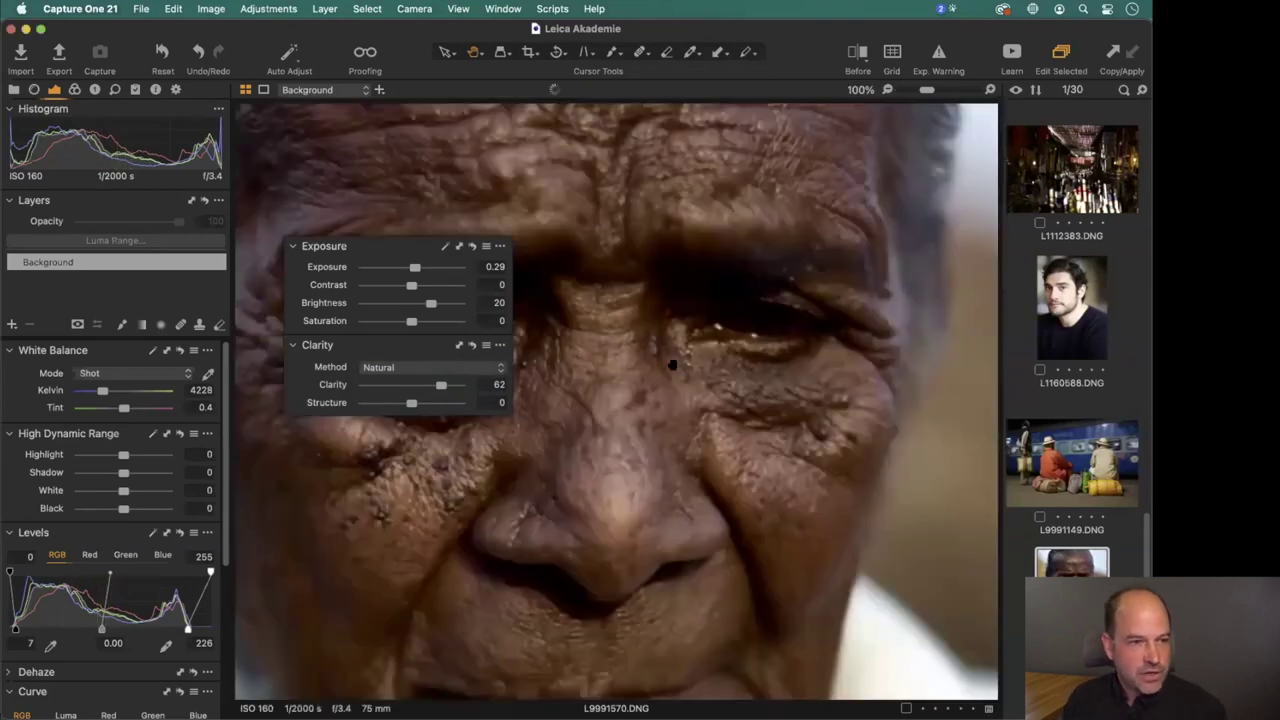
Try Structure at 100 with the face viewed at 100%, and reset Structure to 0.
left_click(640, 290)
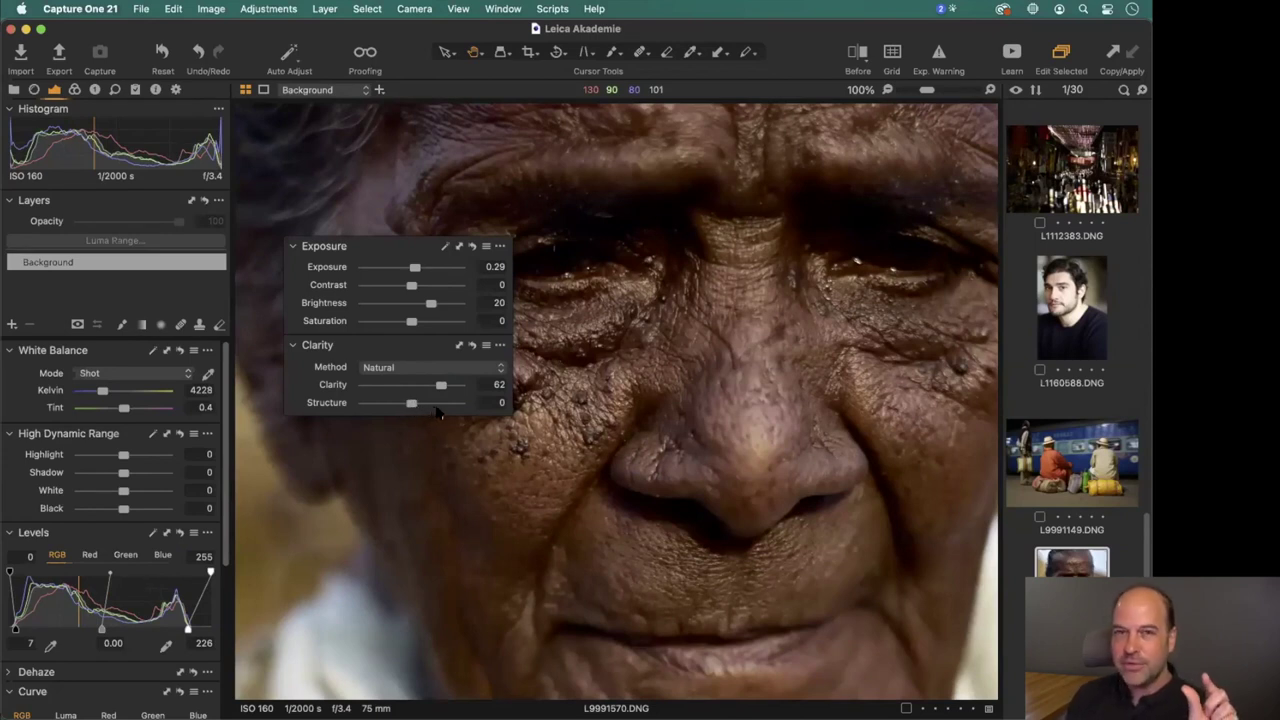
left_click_drag(410, 403, 466, 404)
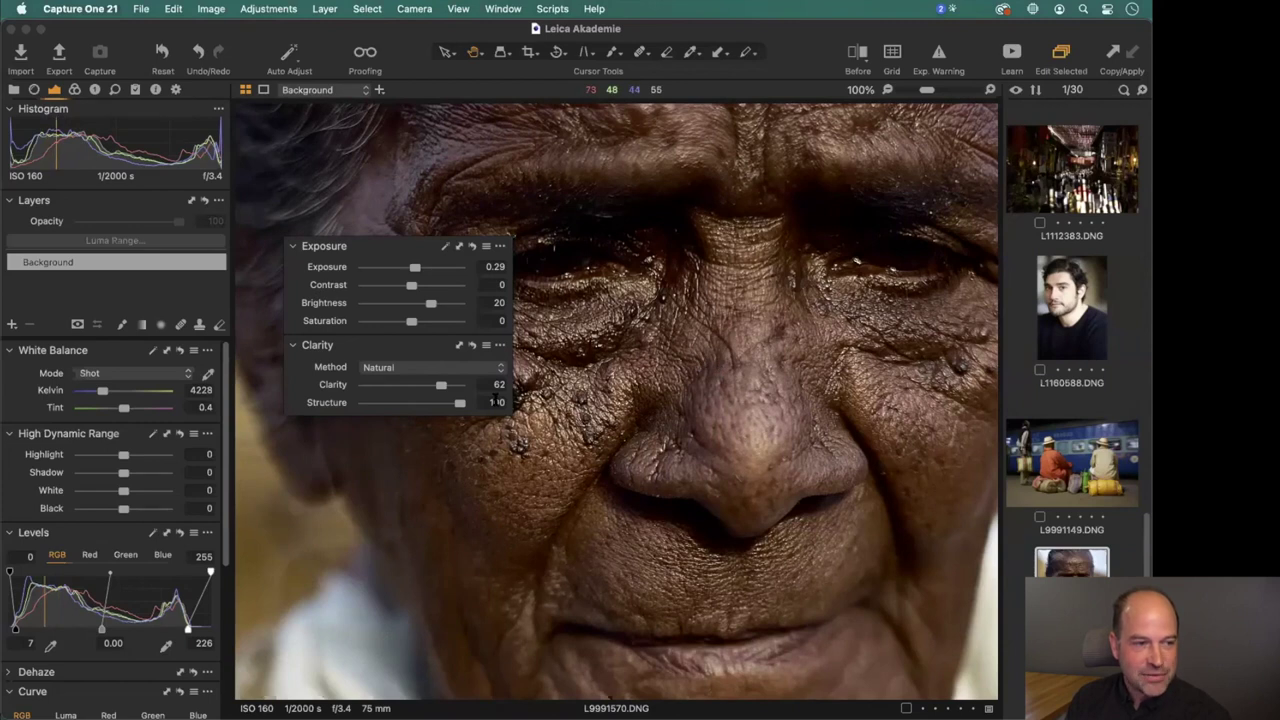
double_click(400, 403)
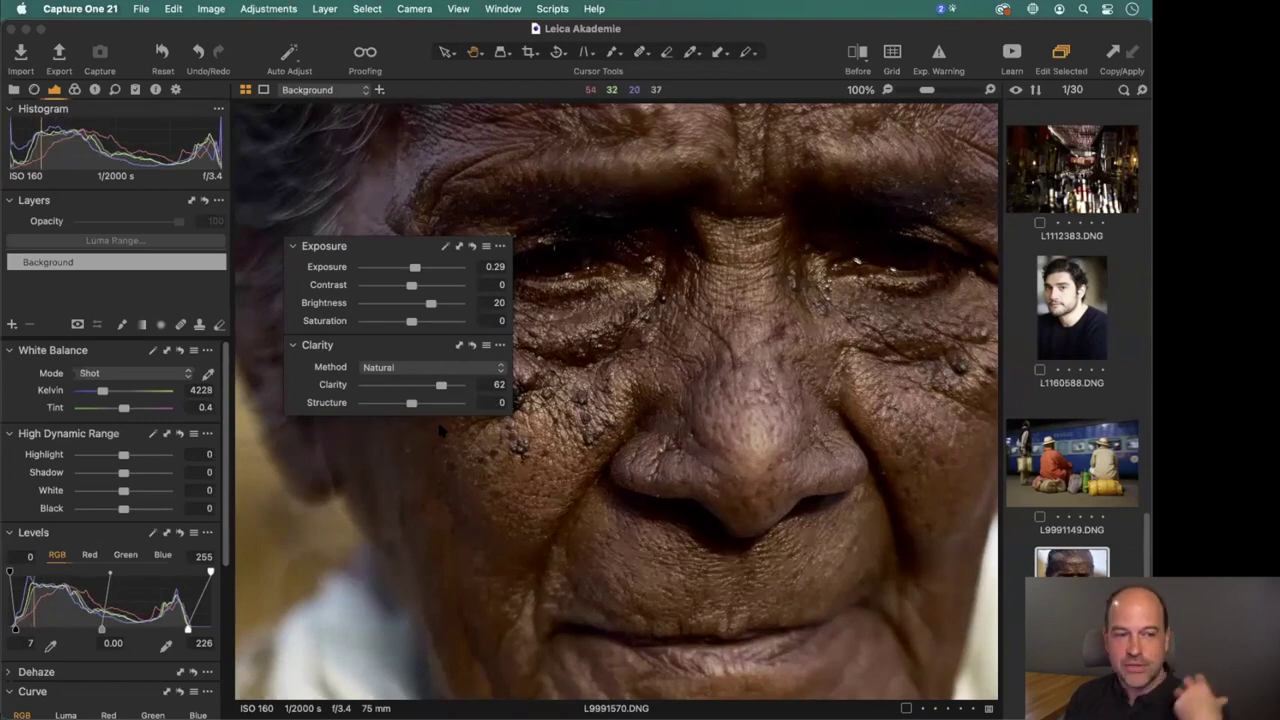
Set the portrait's Structure to 8 and fit the whole photo in view.
left_click_drag(410, 406, 423, 409)
left_click_drag(415, 405, 413, 405)
left_click(635, 397)
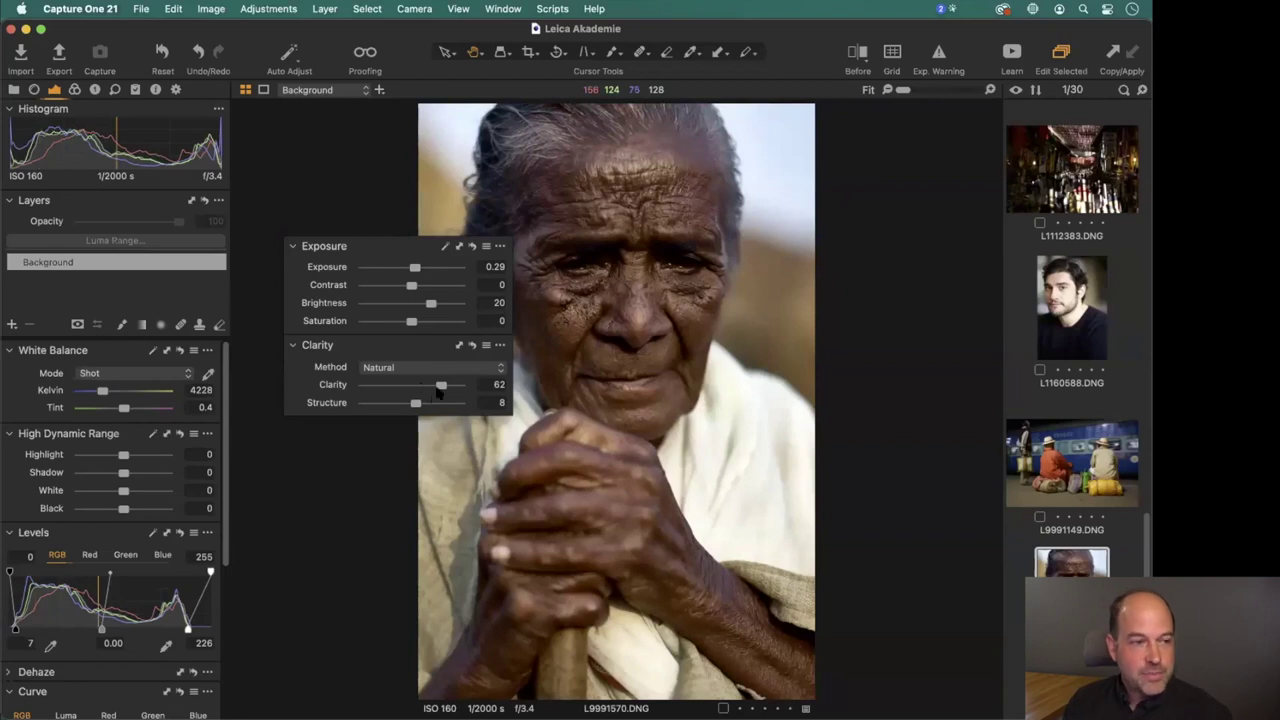
Lower the portrait's Clarity and reset it to 0.
left_click_drag(440, 386, 405, 386)
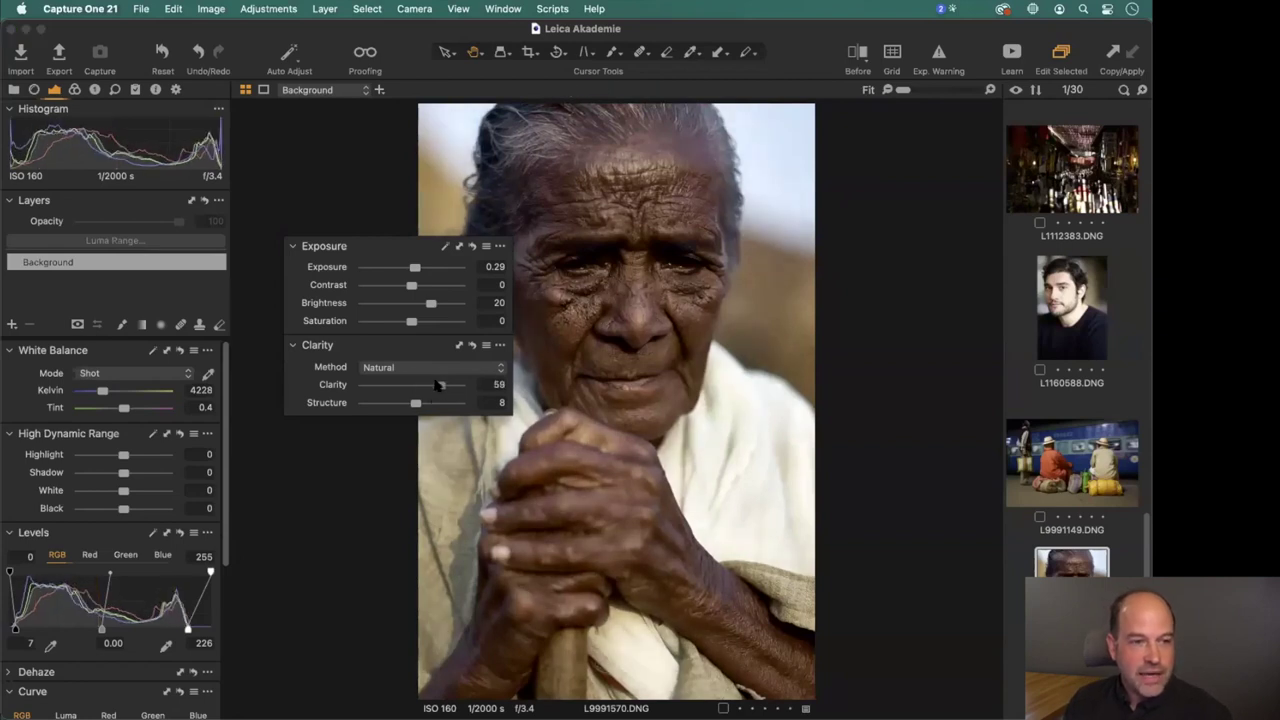
double_click(427, 386)
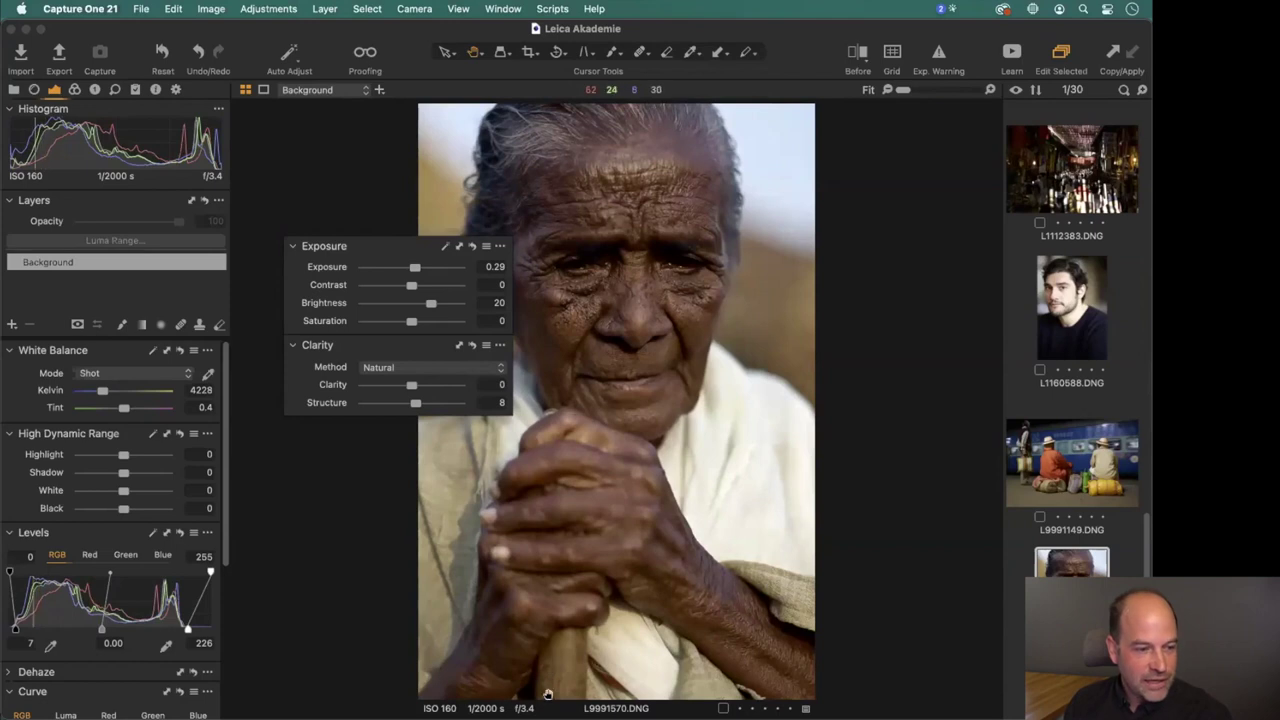
Check the portrait's lens and file details in its metadata and return to the exposure tools.
left_click(155, 89)
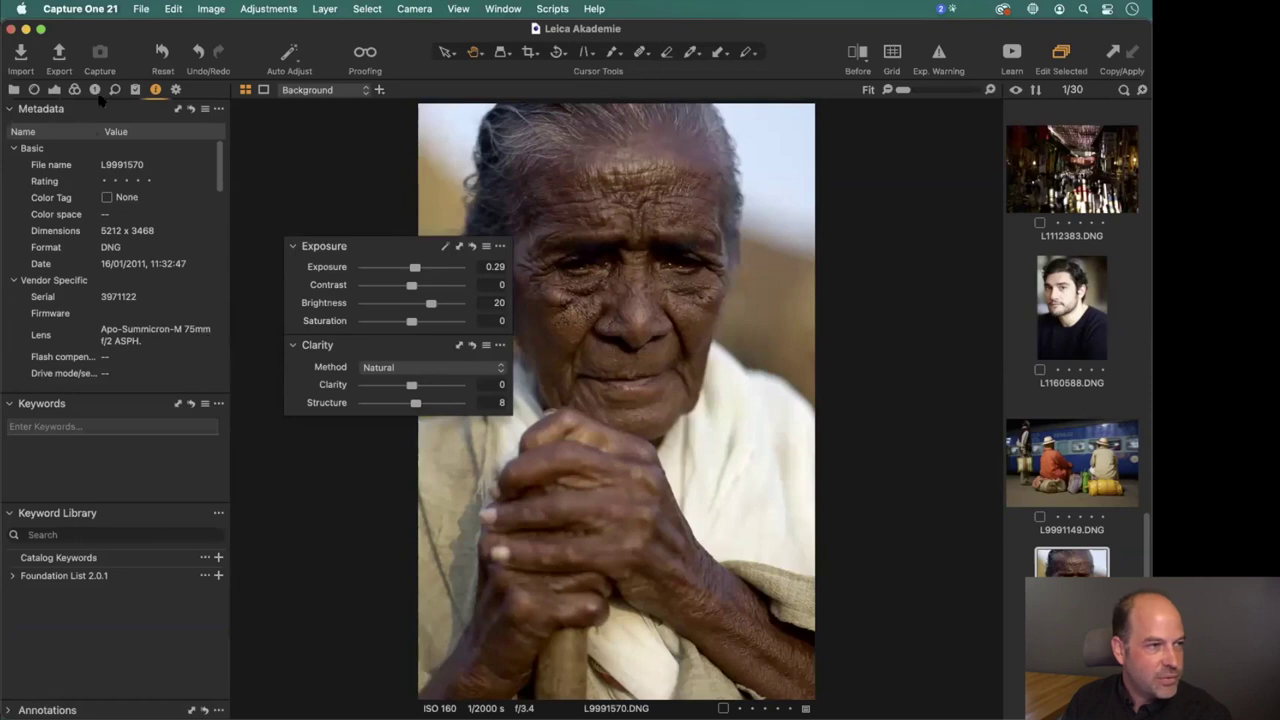
left_click(55, 90)
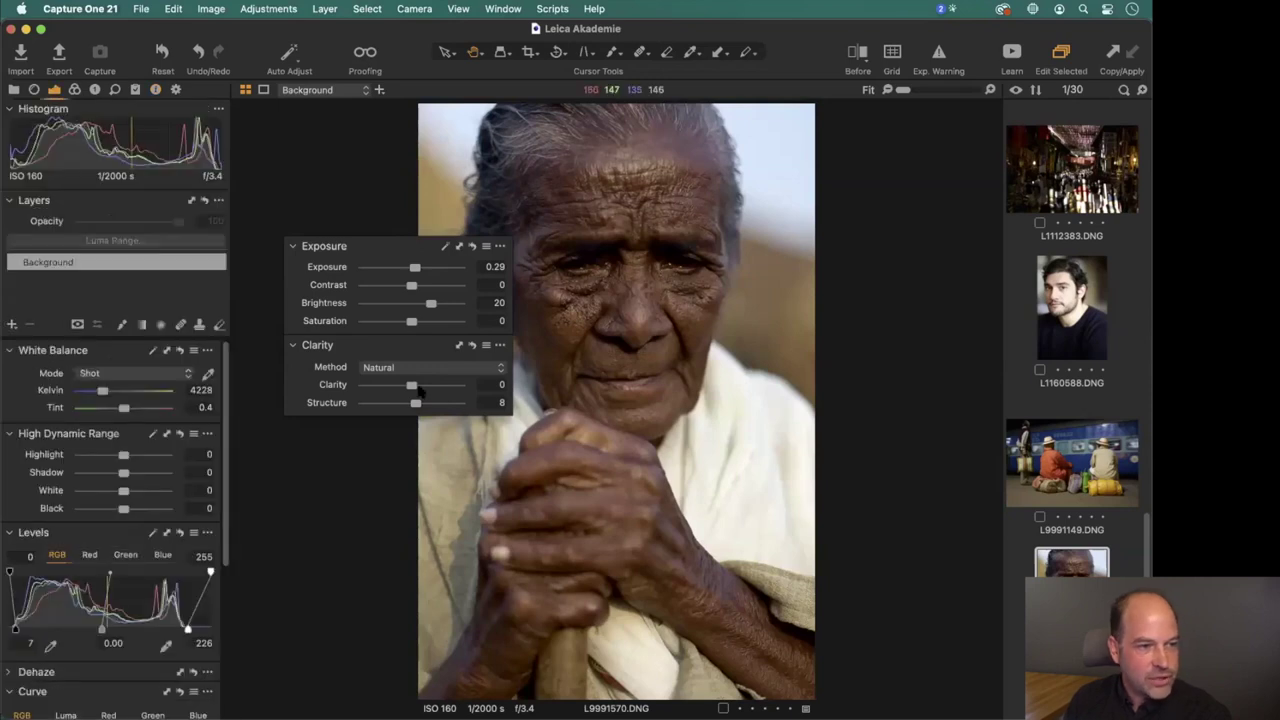
Try a Clarity value of 50 on the portrait and reset it to 0.
left_click_drag(409, 386, 436, 388)
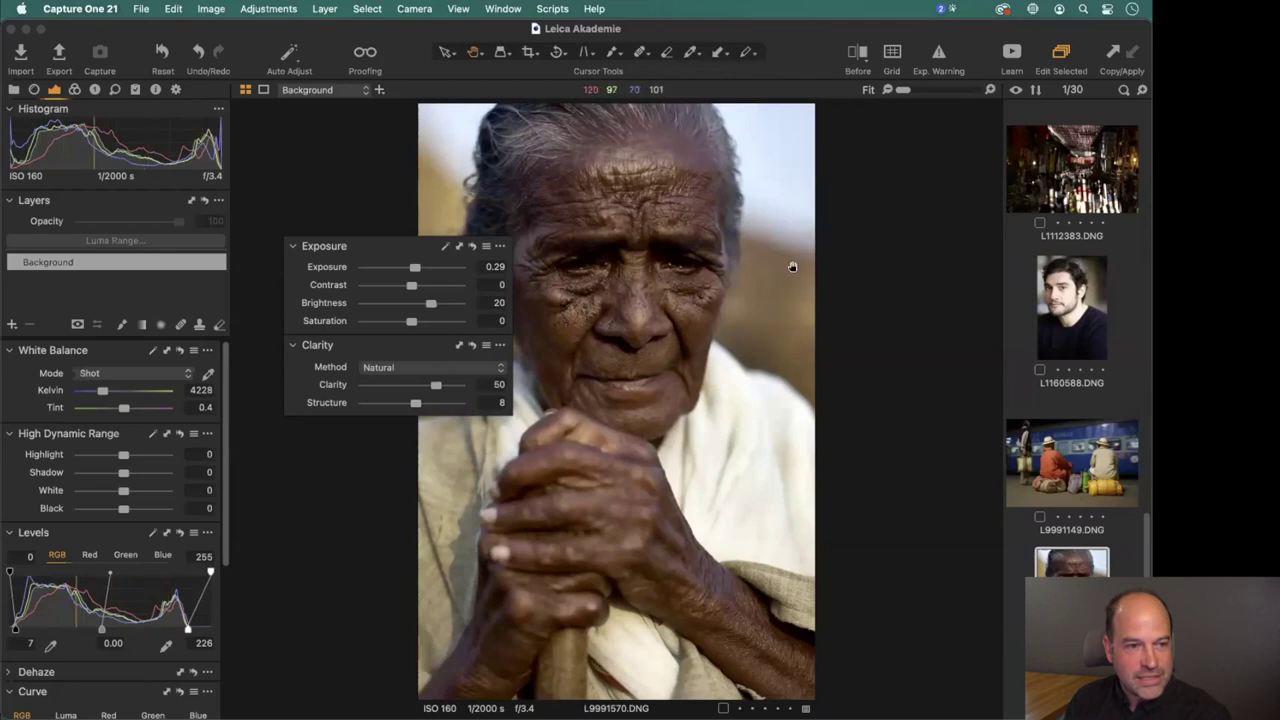
double_click(448, 388)
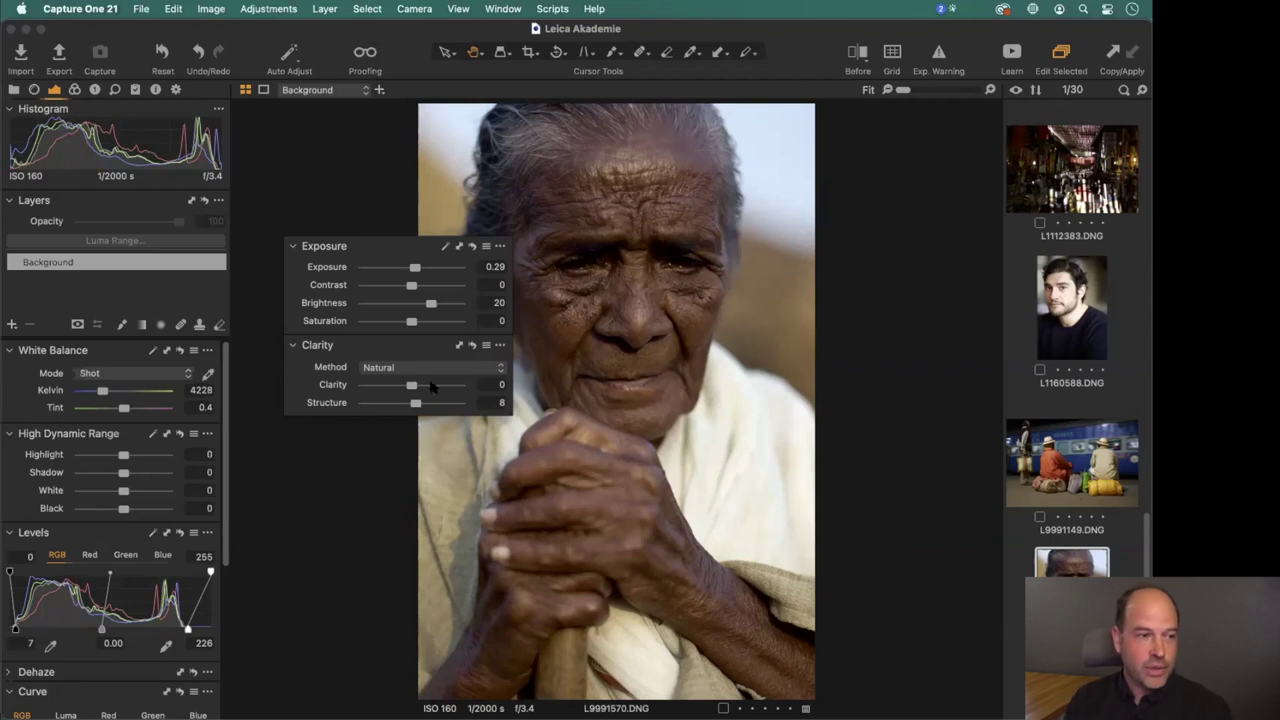
left_click_drag(409, 387, 411, 388)
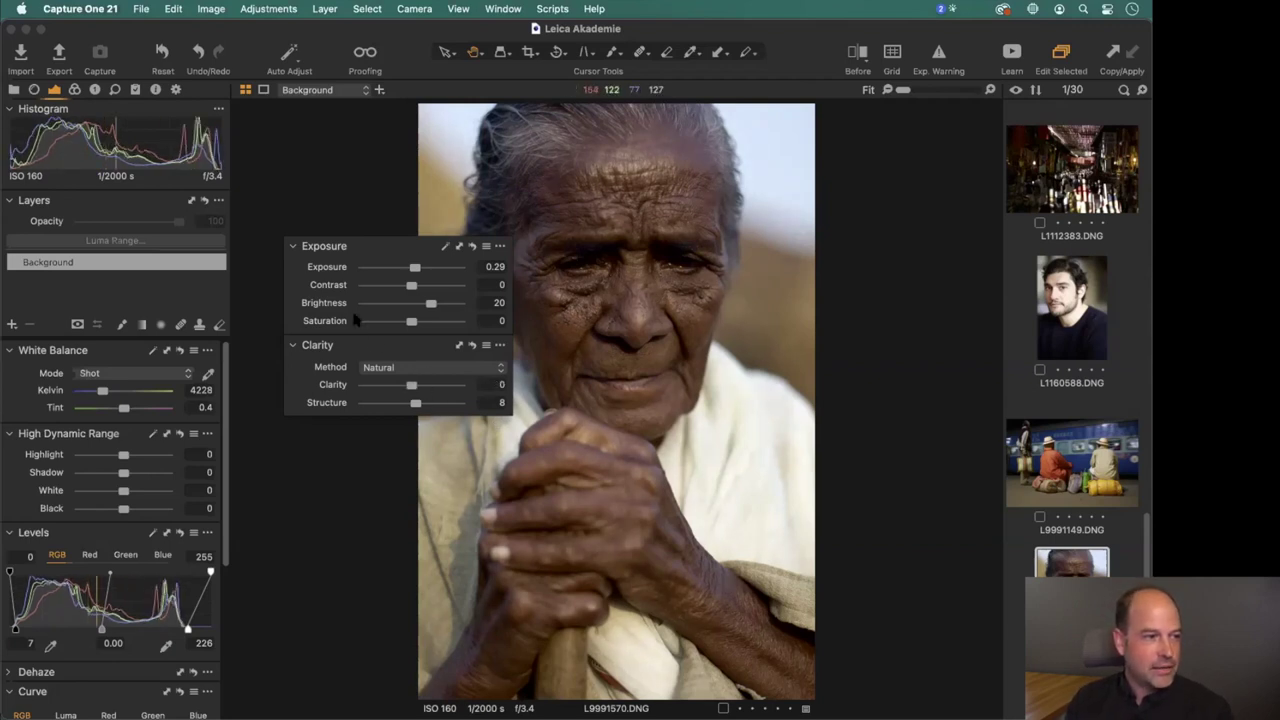
Separate the floating tools and dock Exposure below White Balance and Clarity below High Dynamic Range.
left_click_drag(330, 347, 342, 400)
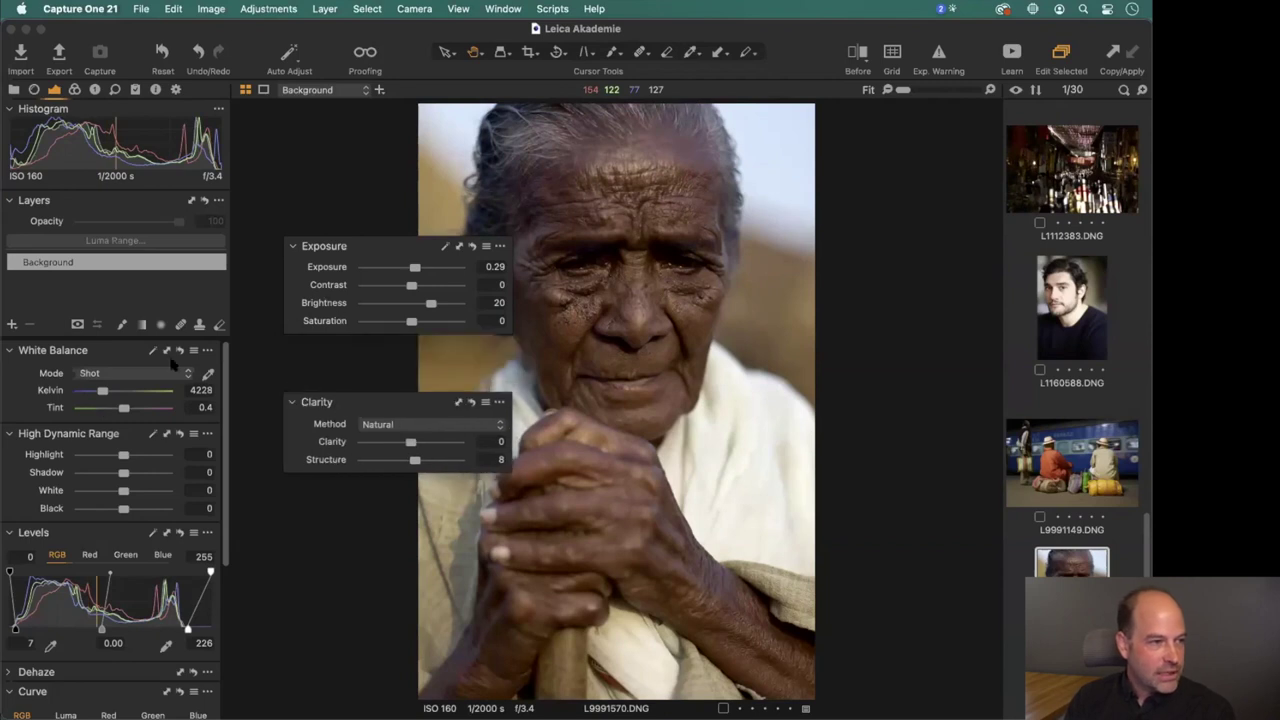
left_click_drag(366, 247, 99, 495)
left_click_drag(345, 401, 74, 645)
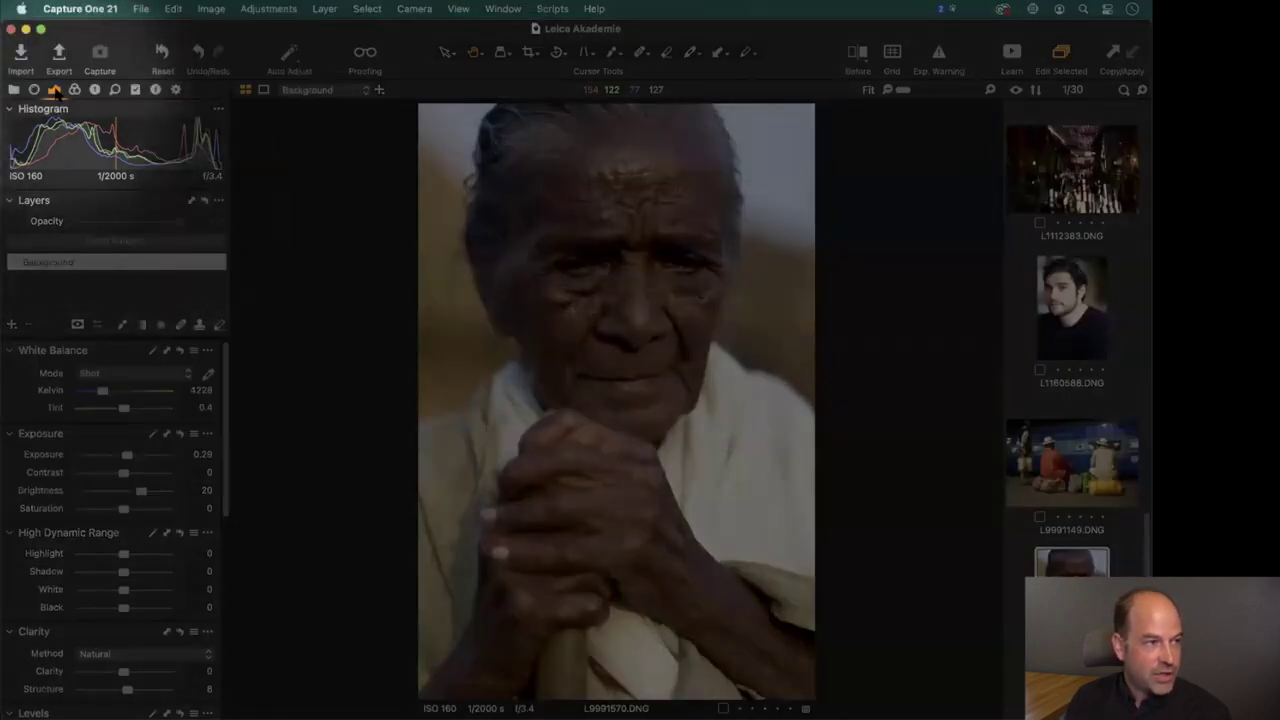
Review the color tools and the film grain, sharpening and noise reduction settings, and return to the exposure tools.
left_click(74, 89)
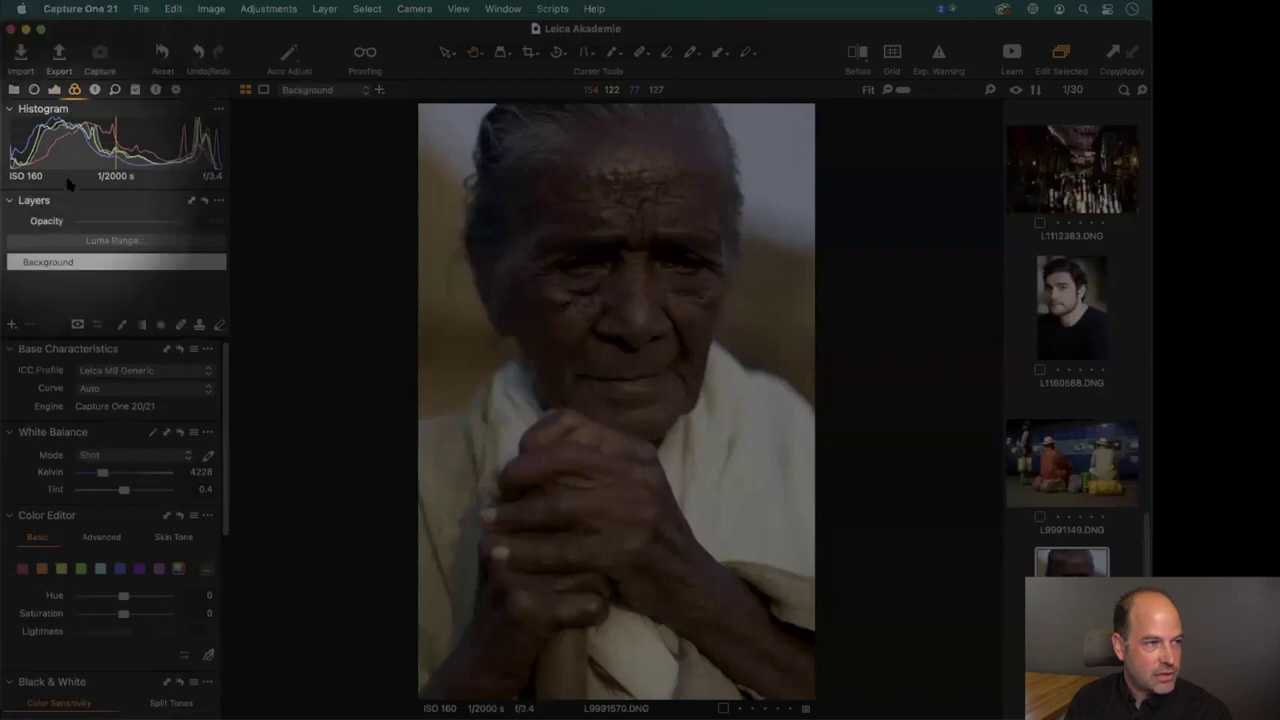
left_click(115, 89)
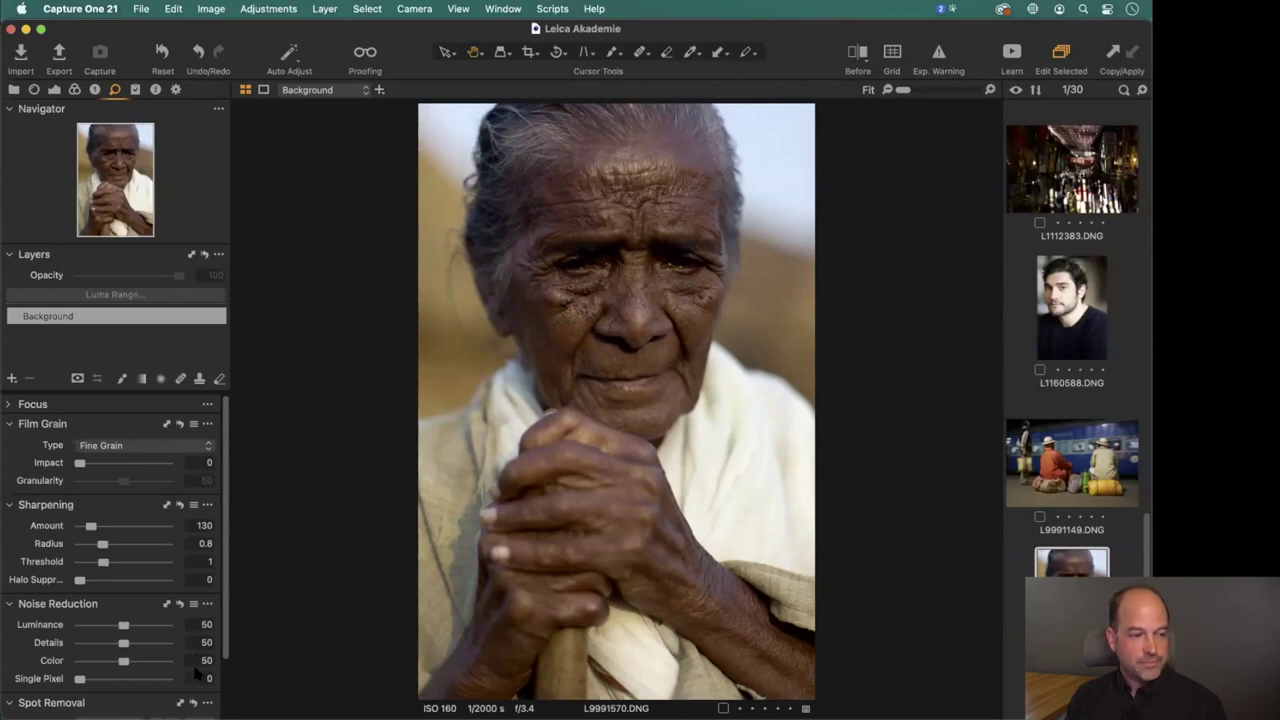
scroll(206, 622, "up", 1)
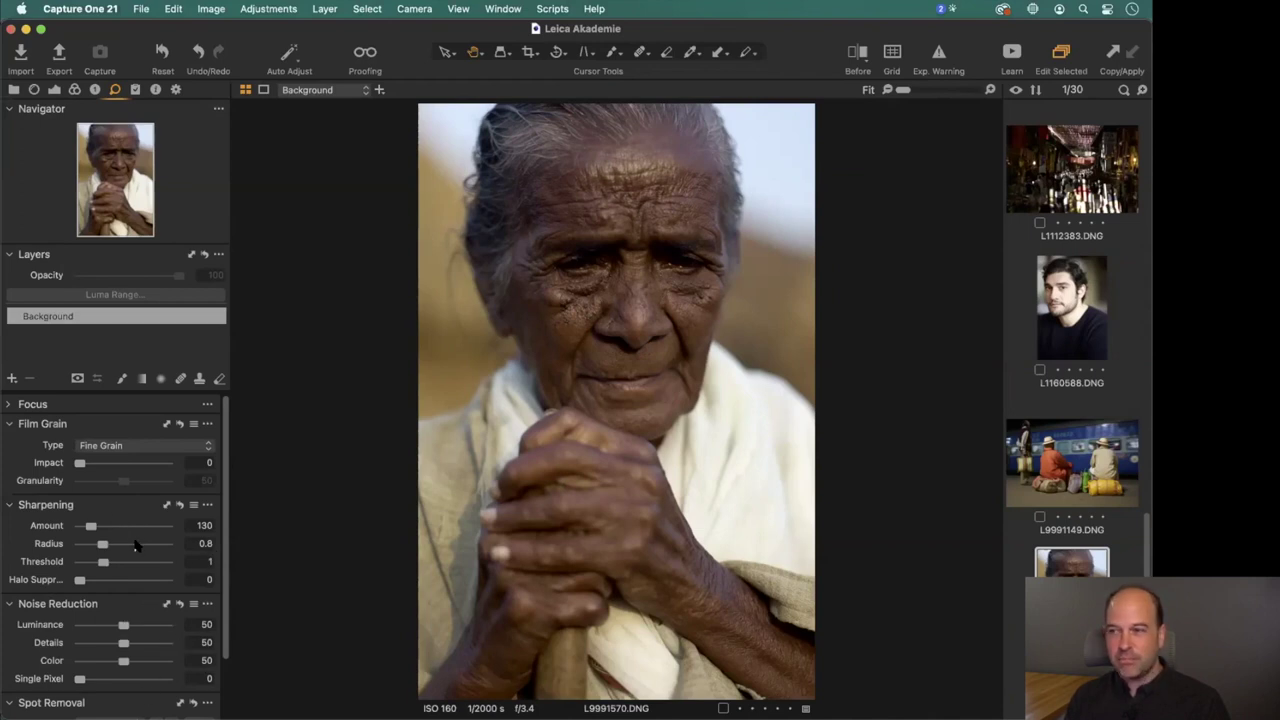
left_click(55, 90)
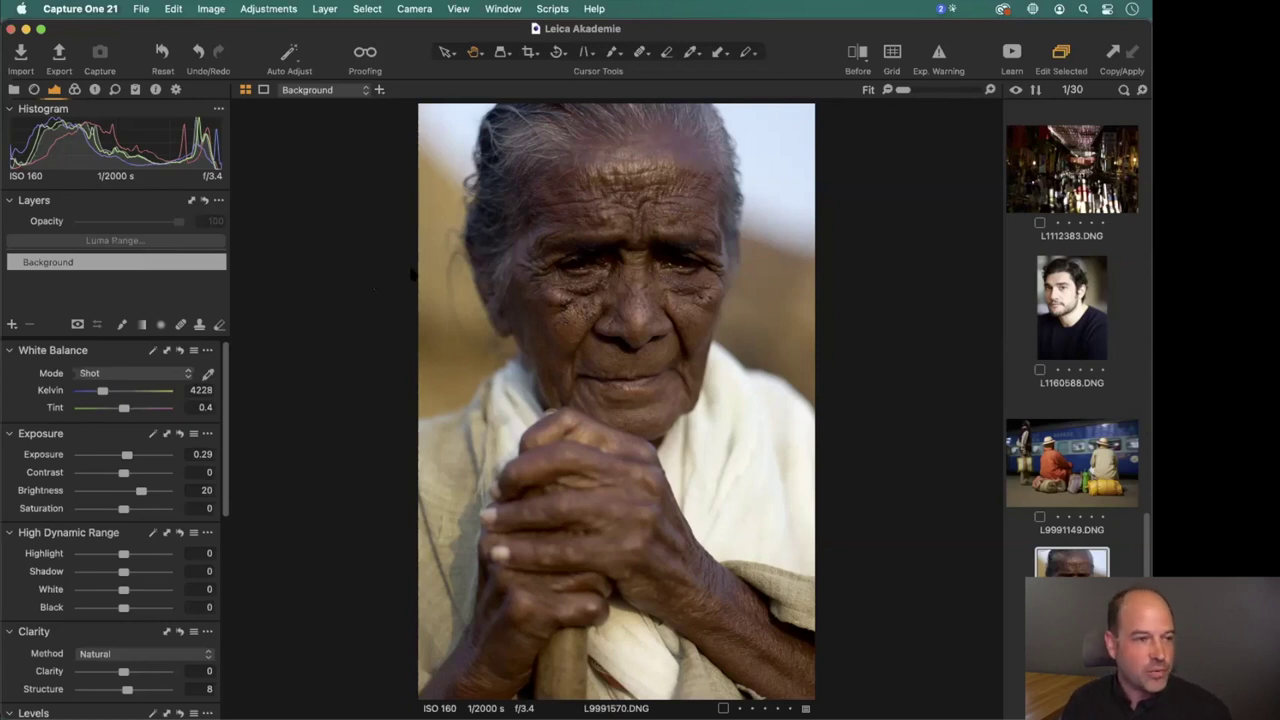
Set up the mask brush with a size of about 515, a hardness of 14 and a flow of 100.
left_click_drag(123, 672, 138, 671)
double_click(138, 671)
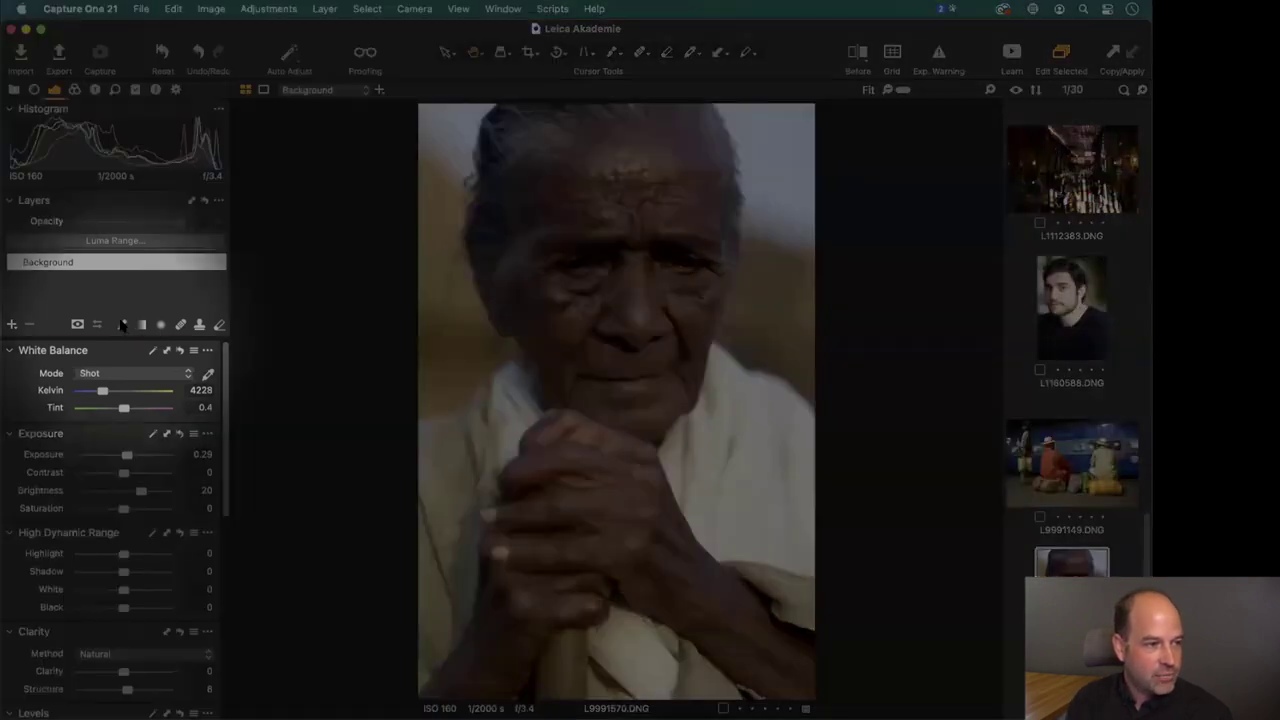
left_click(122, 325)
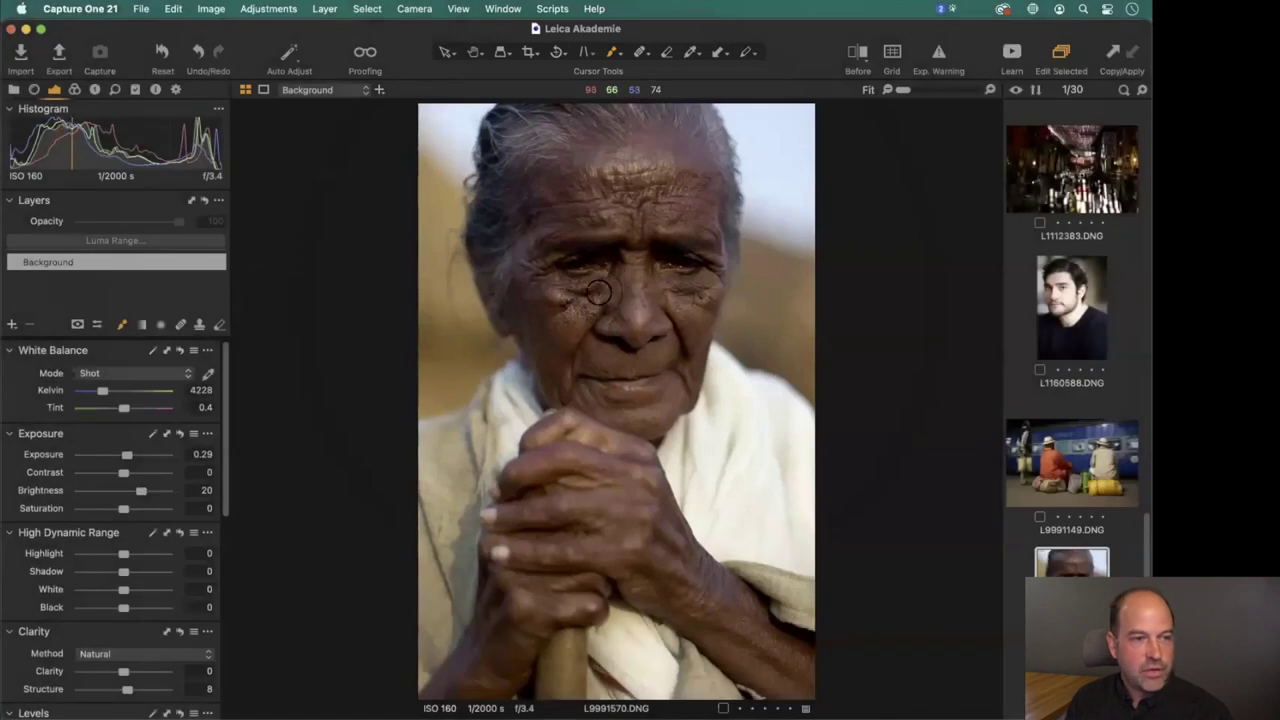
right_click(598, 293)
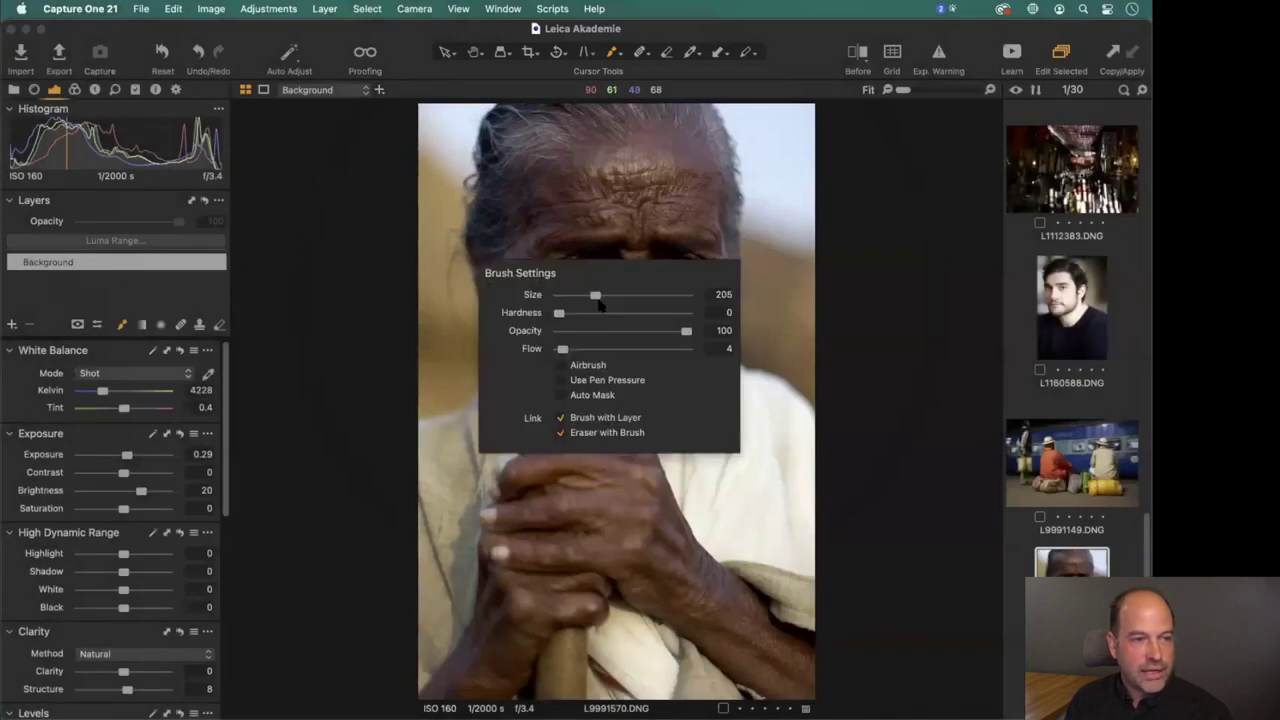
left_click_drag(563, 349, 692, 366)
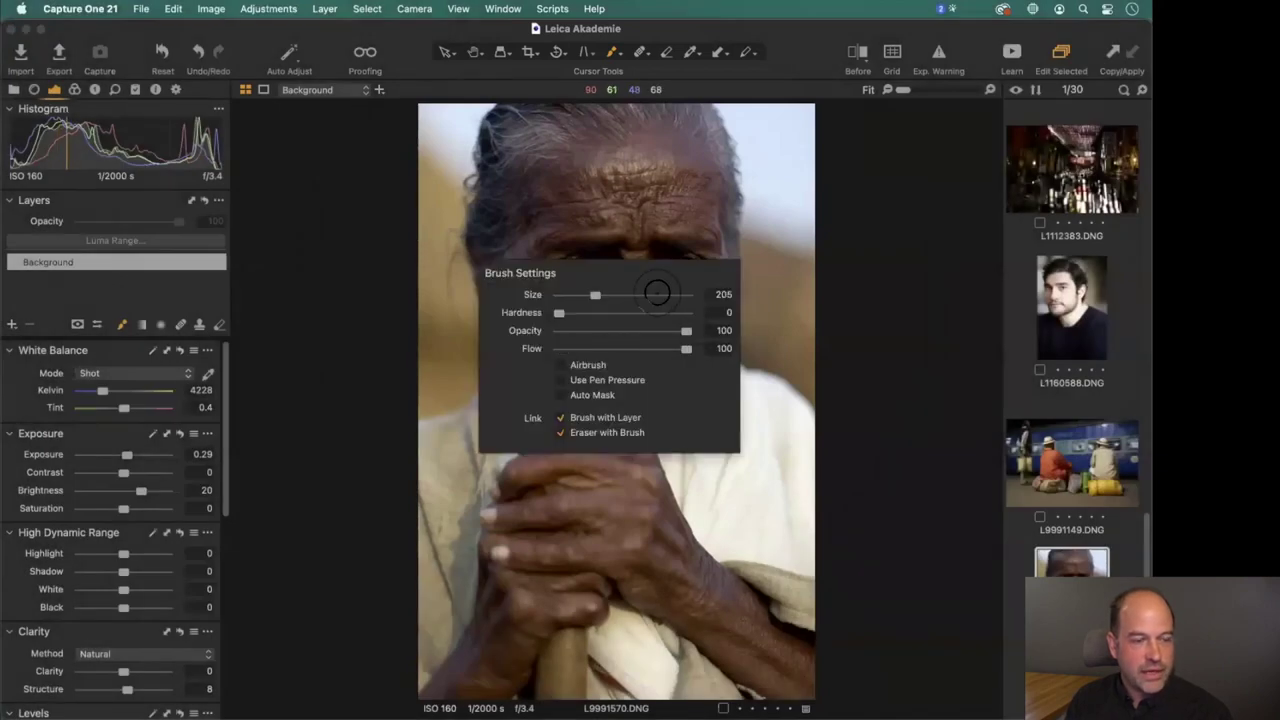
mouse_move(595, 295)
left_mouse_down()
mouse_move(610, 295)
mouse_move(568, 312)
mouse_move(586, 314)
left_mouse_up()
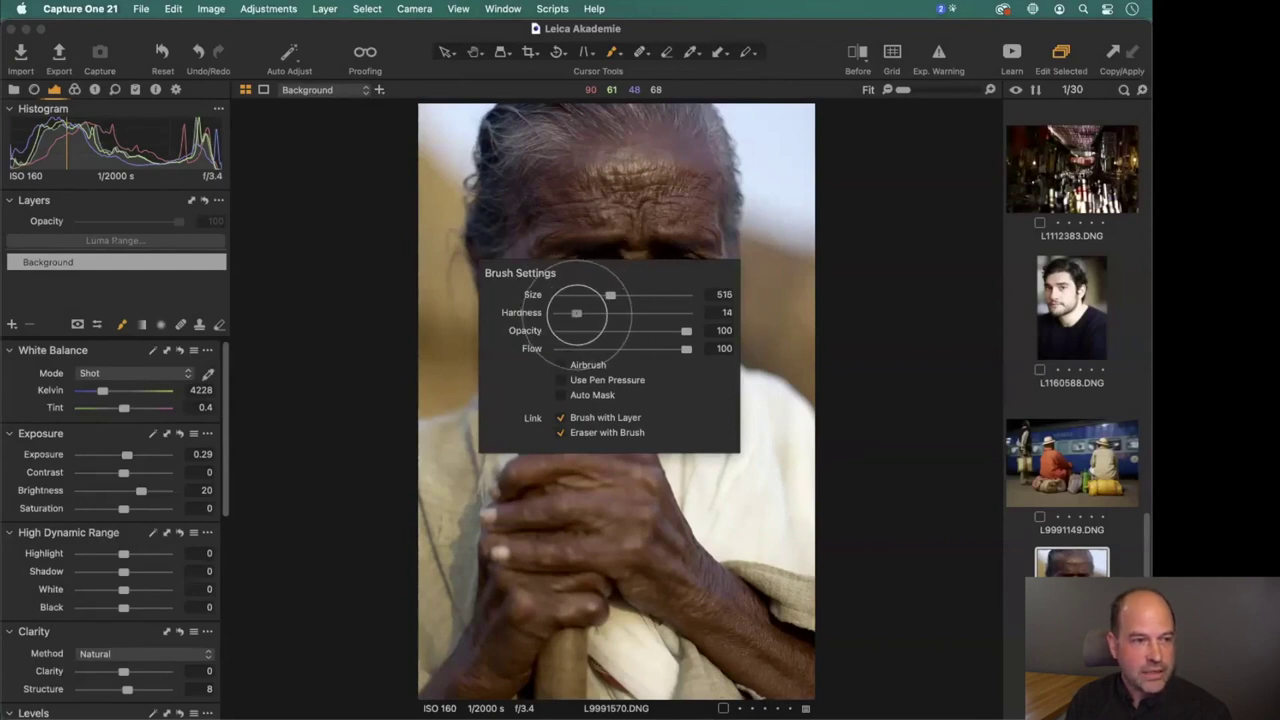
Paint a mask over the woman's face, hands and forearms on a new adjustment layer.
left_click(586, 186)
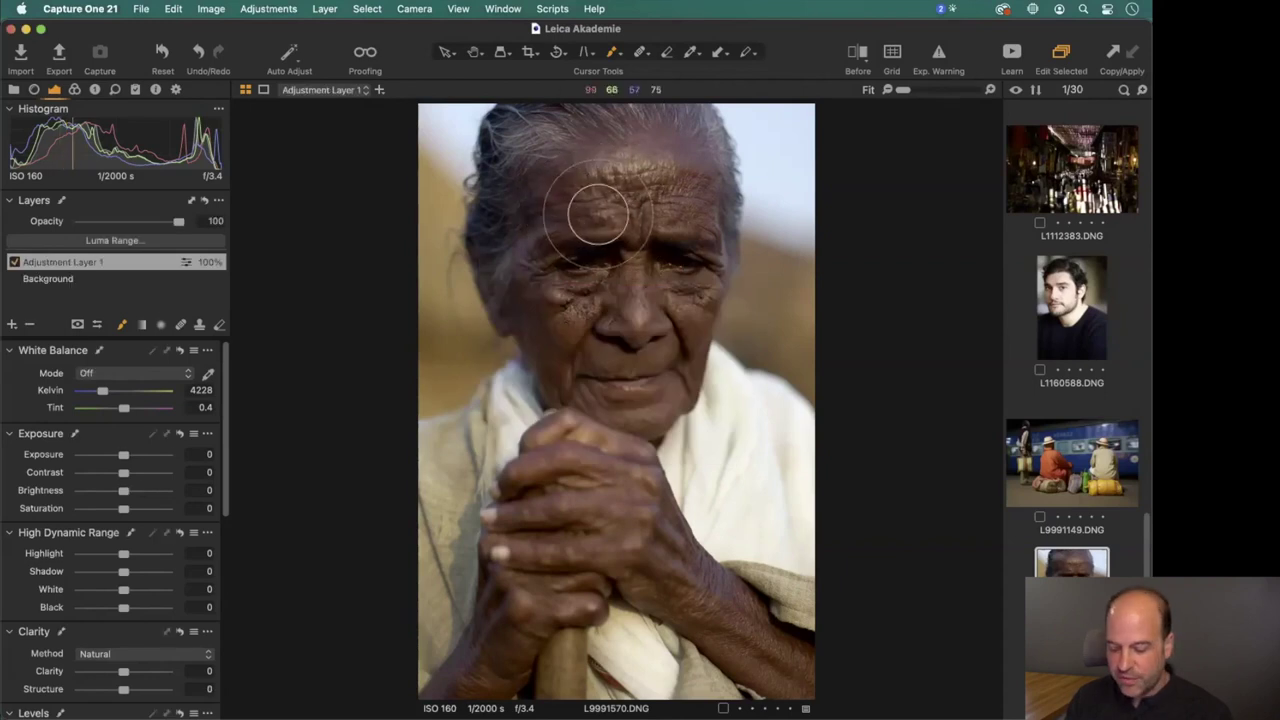
mouse_move(594, 220)
left_mouse_down()
mouse_move(611, 206)
mouse_move(712, 212)
left_mouse_up()
mouse_move(678, 300)
left_mouse_down()
mouse_move(645, 369)
mouse_move(606, 274)
mouse_move(528, 269)
mouse_move(588, 391)
mouse_move(639, 395)
mouse_move(655, 381)
mouse_move(582, 440)
mouse_move(539, 511)
mouse_move(601, 485)
mouse_move(708, 599)
mouse_move(773, 641)
mouse_move(597, 537)
mouse_move(509, 646)
mouse_move(552, 512)
mouse_move(514, 523)
left_mouse_up()
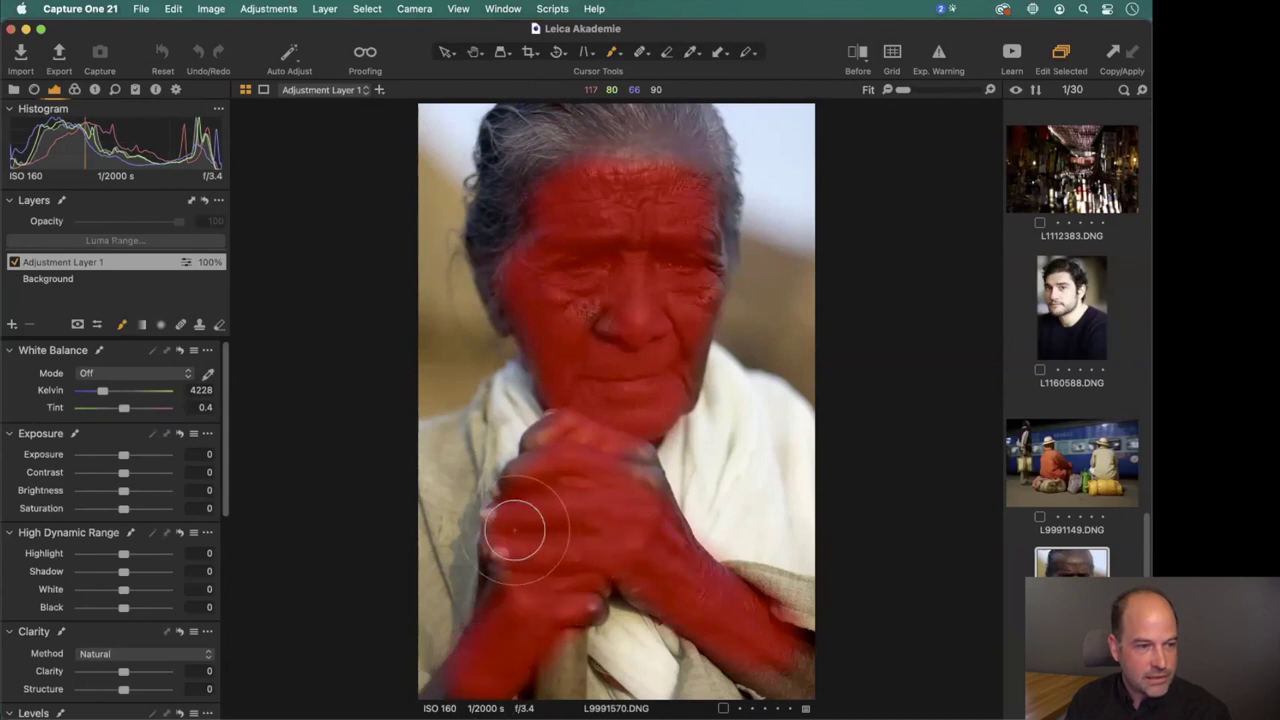
mouse_move(588, 208)
left_mouse_down()
mouse_move(645, 172)
mouse_move(639, 159)
mouse_move(594, 155)
mouse_move(521, 185)
mouse_move(500, 221)
mouse_move(628, 160)
mouse_move(682, 163)
mouse_move(609, 432)
mouse_move(634, 460)
mouse_move(655, 548)
mouse_move(724, 620)
mouse_move(813, 671)
mouse_move(760, 680)
mouse_move(674, 589)
mouse_move(605, 554)
mouse_move(541, 606)
mouse_move(544, 666)
mouse_move(447, 693)
mouse_move(502, 648)
mouse_move(544, 514)
mouse_move(506, 537)
mouse_move(505, 522)
mouse_move(634, 430)
mouse_move(690, 255)
left_mouse_up()
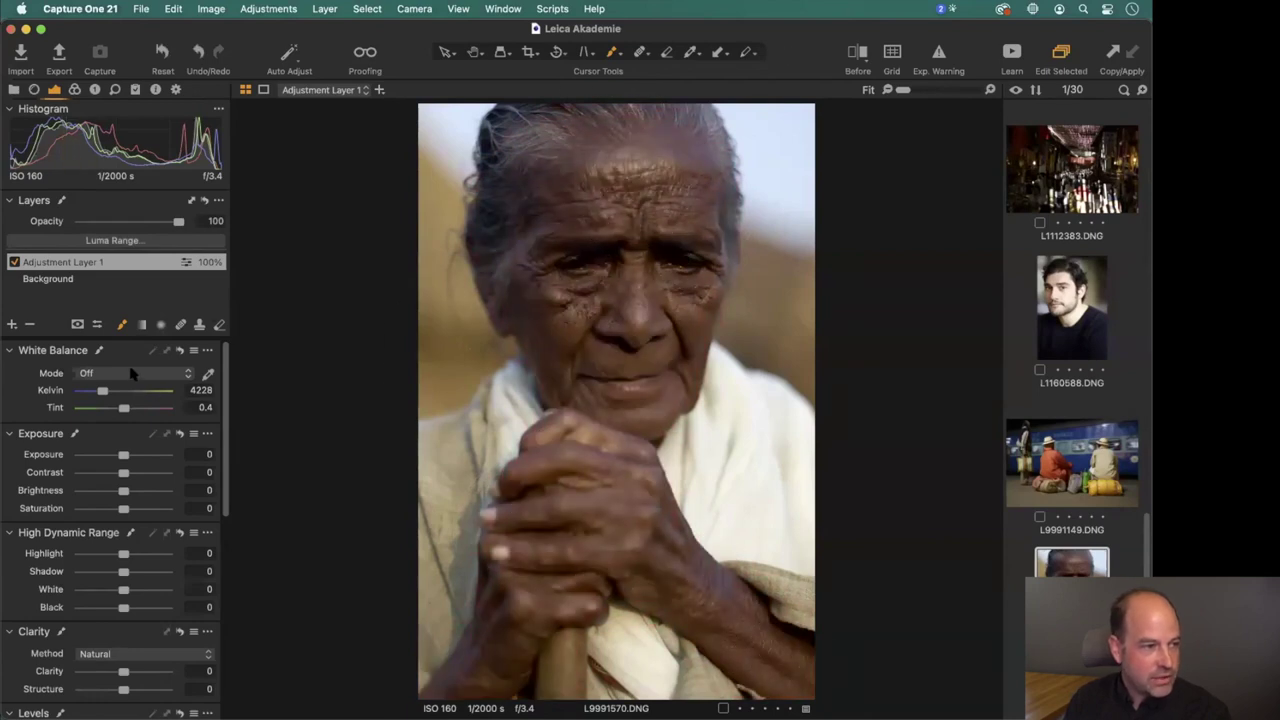
Rename the new adjustment layer as Clarity boost.
double_click(70, 264)
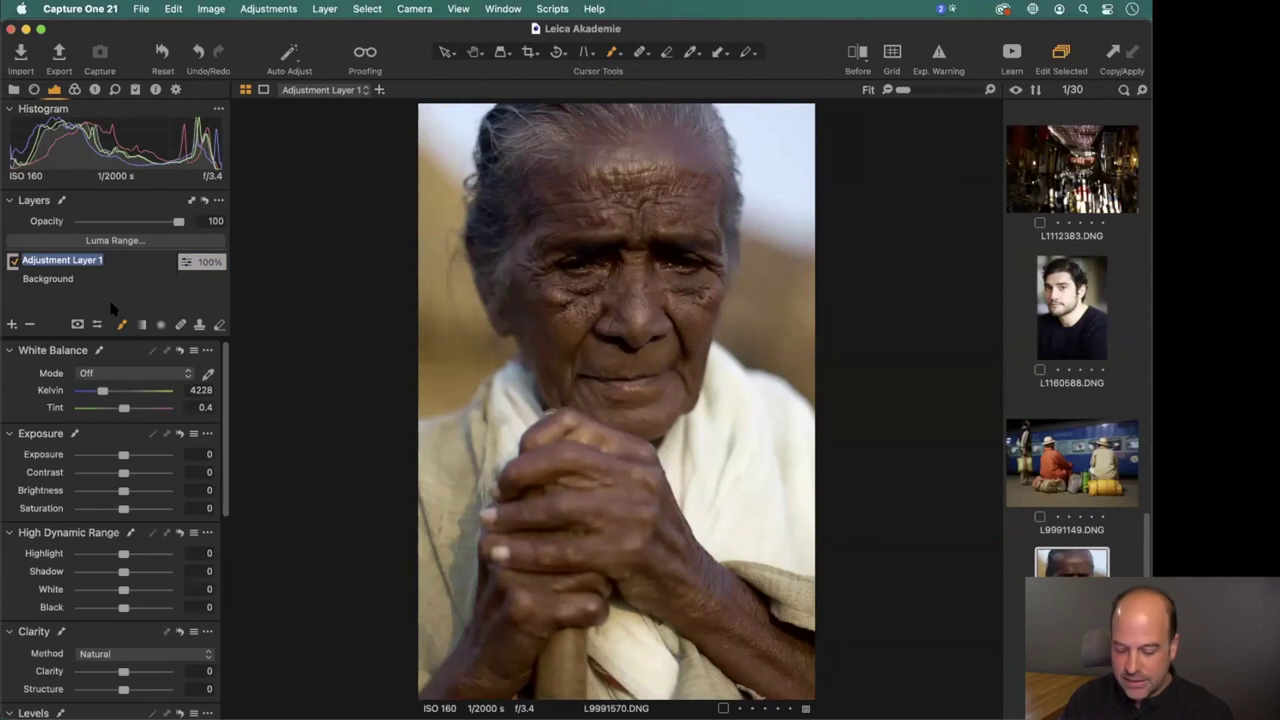
type("Clar")
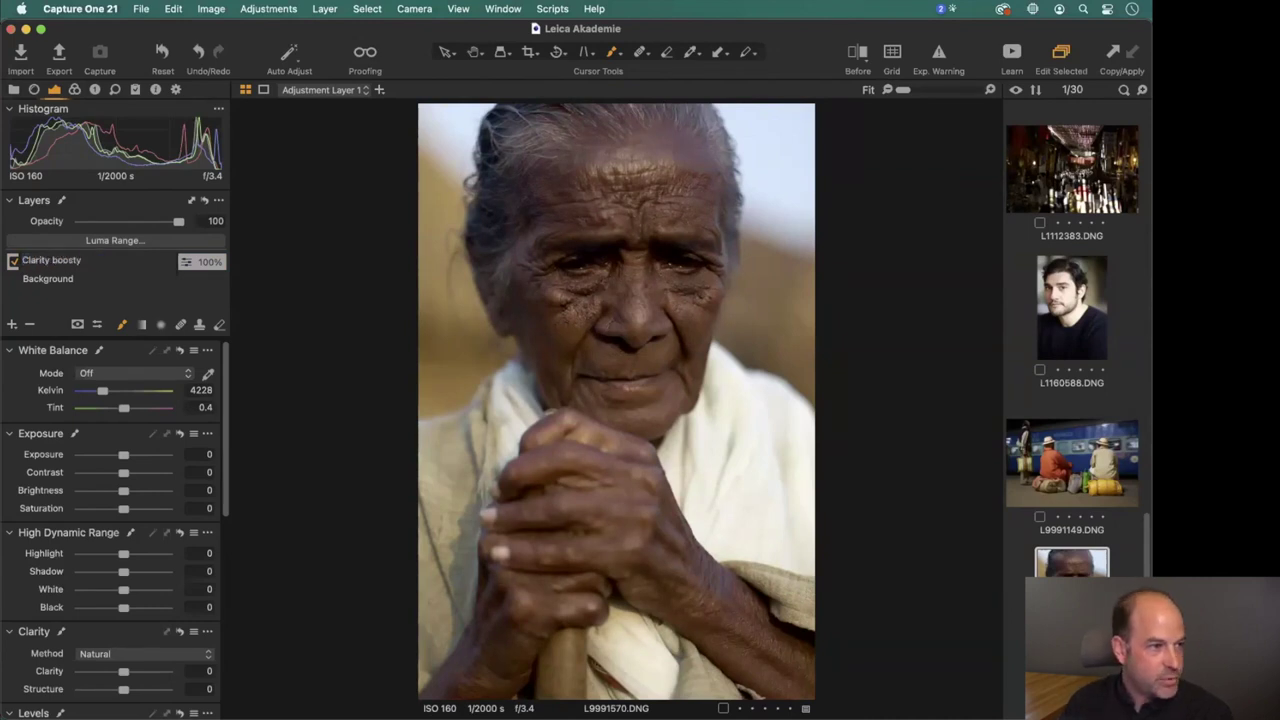
type("ity boosty")
key("BackSpace")
key("Return")
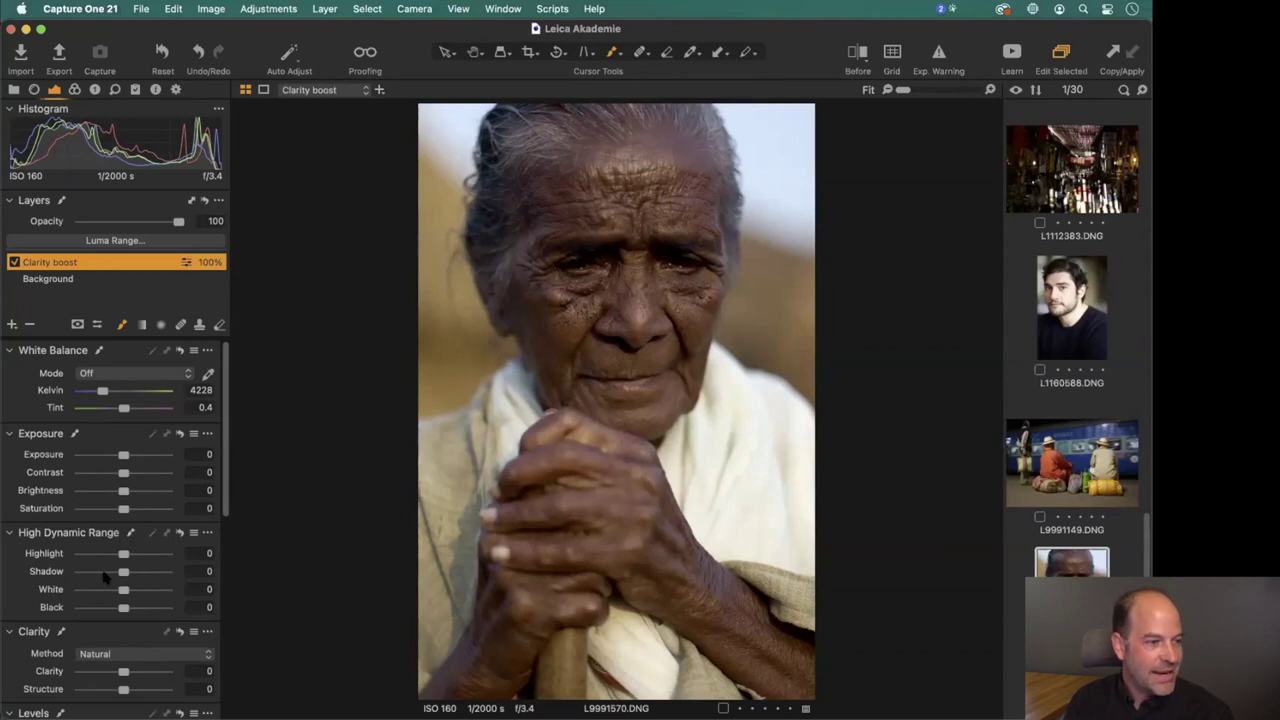
Raise Clarity on the Clarity boost layer to about 38 and compare the portrait with the layer off and on.
scroll(122, 579, "down", 3)
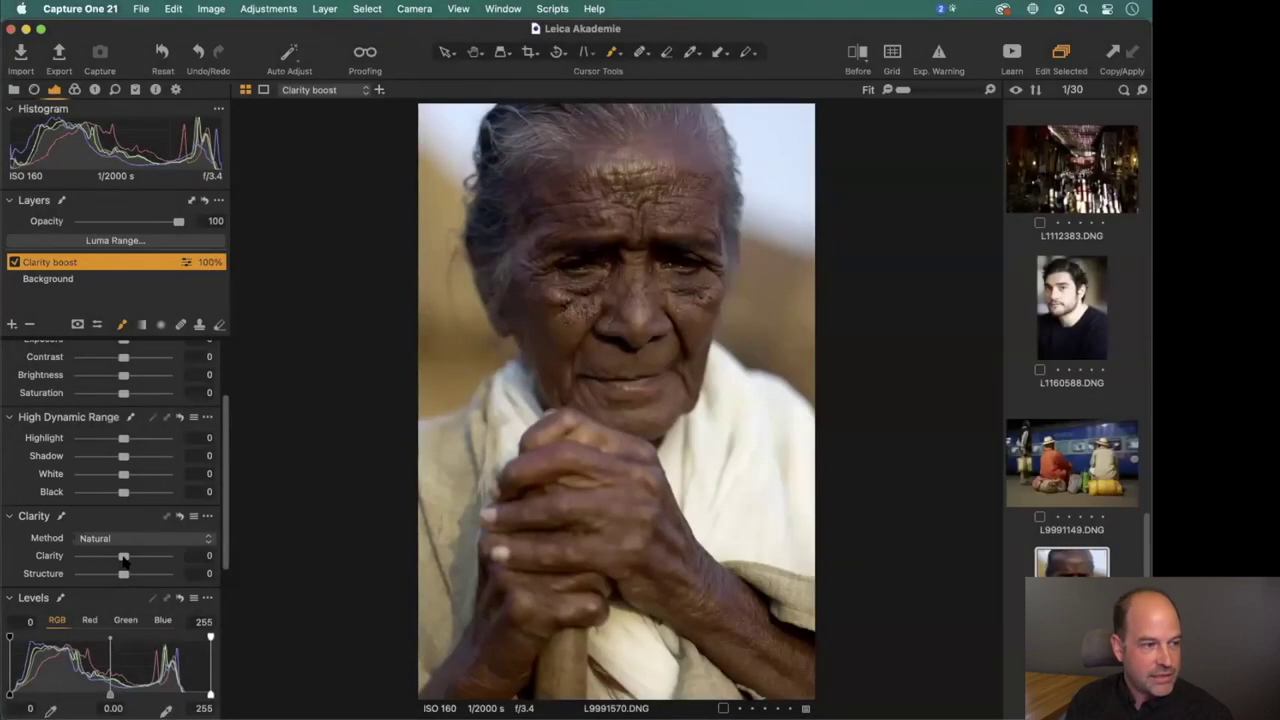
left_click_drag(123, 556, 163, 565)
left_click_drag(170, 563, 140, 567)
scroll(150, 500, "up", 5)
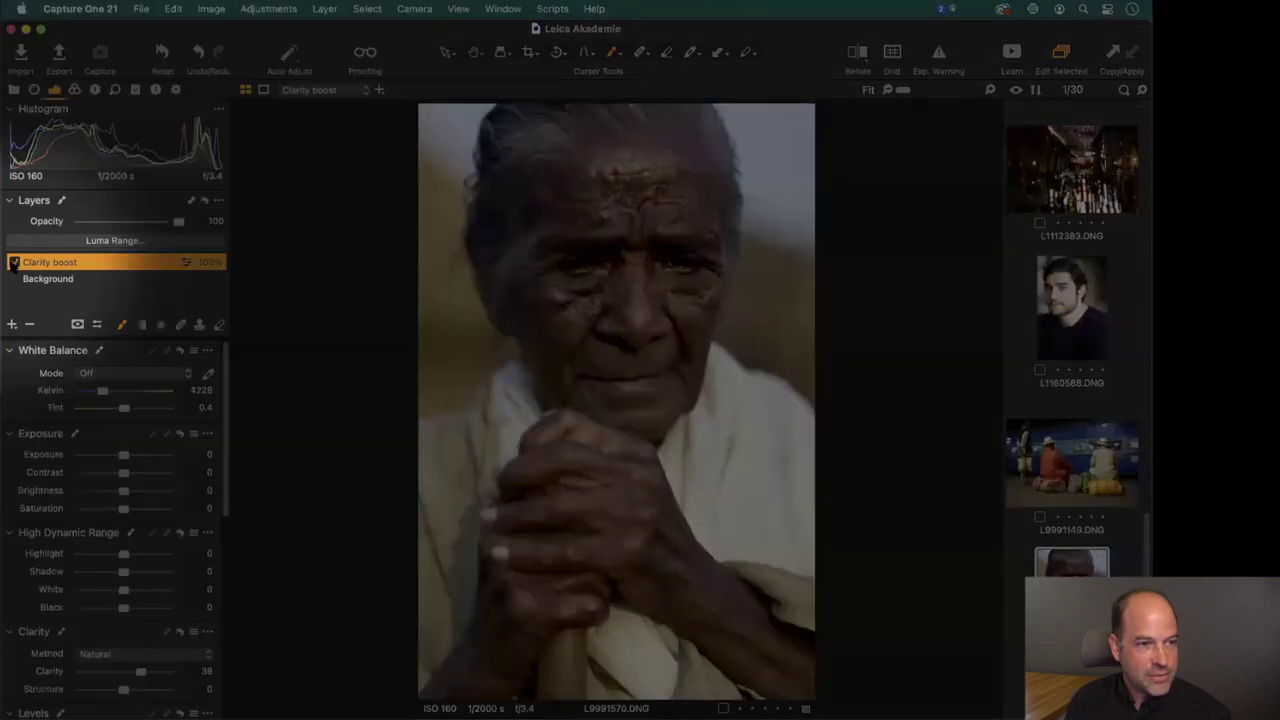
left_click(14, 263)
left_click(14, 263)
left_click(14, 263)
left_click(14, 263)
left_click(14, 263)
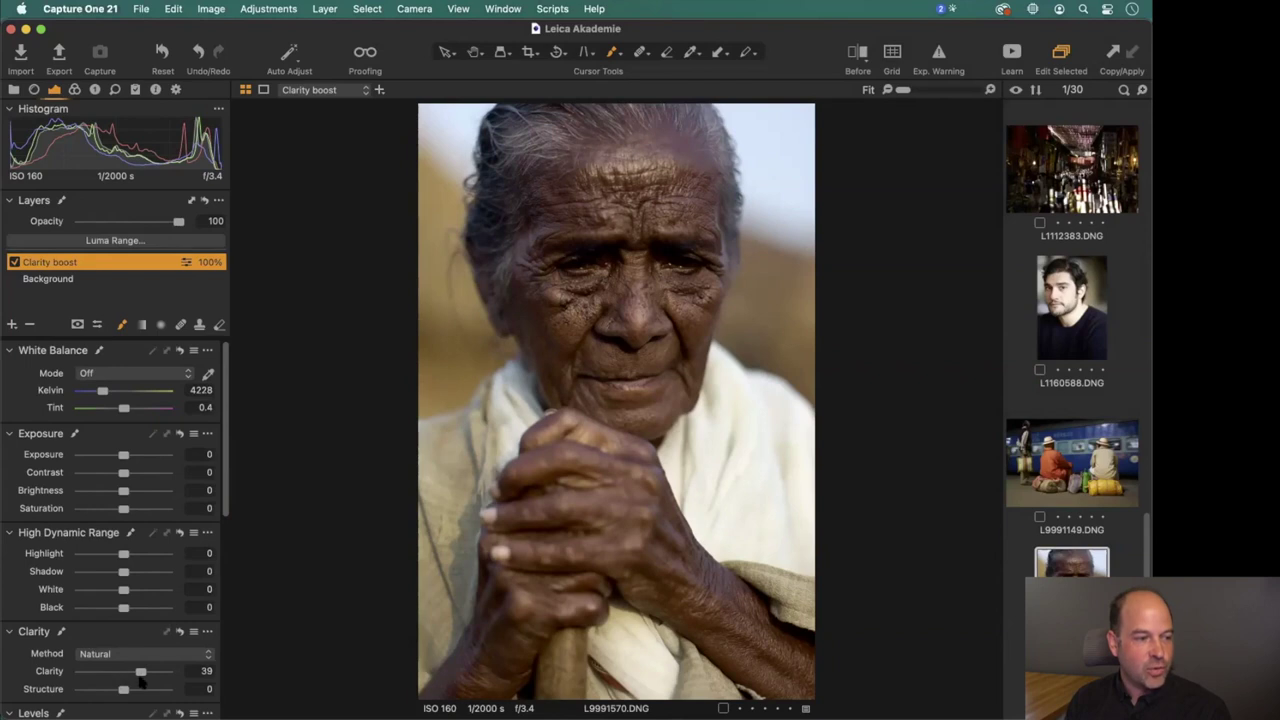
Set the Clarity boost layer's Clarity to 56 and its opacity to 86.
left_click_drag(133, 678, 152, 678)
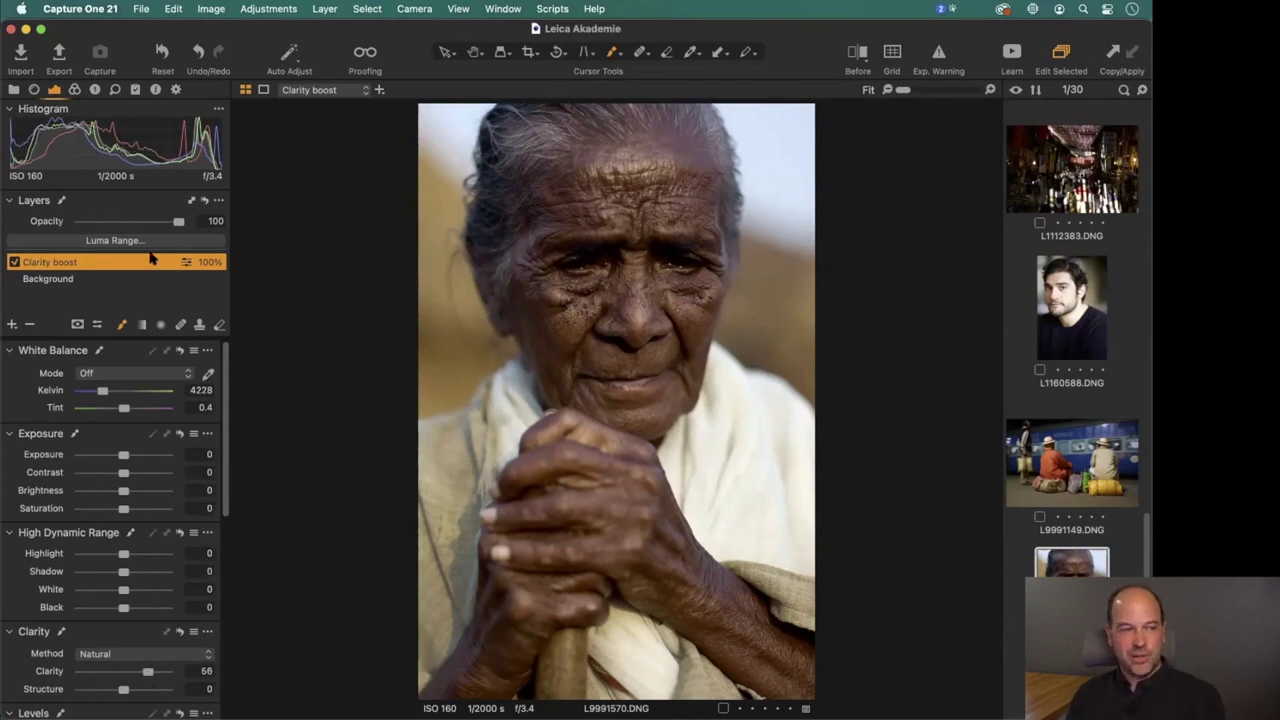
mouse_move(178, 221)
left_mouse_down()
mouse_move(68, 223)
mouse_move(167, 230)
left_mouse_up()
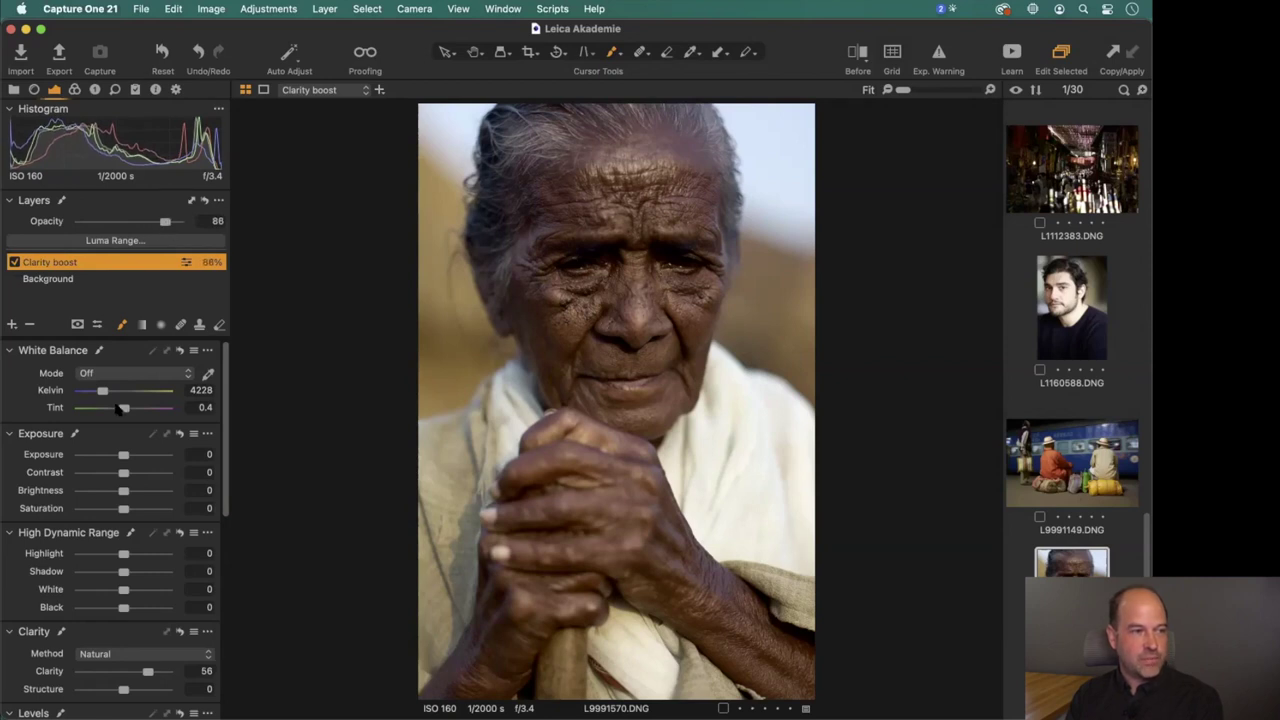
Set Highlight to -15 on the Background layer and switch from the brush to the Pan tool.
left_click(88, 280)
mouse_move(123, 556)
left_mouse_down()
mouse_move(104, 556)
mouse_move(116, 556)
left_mouse_up()
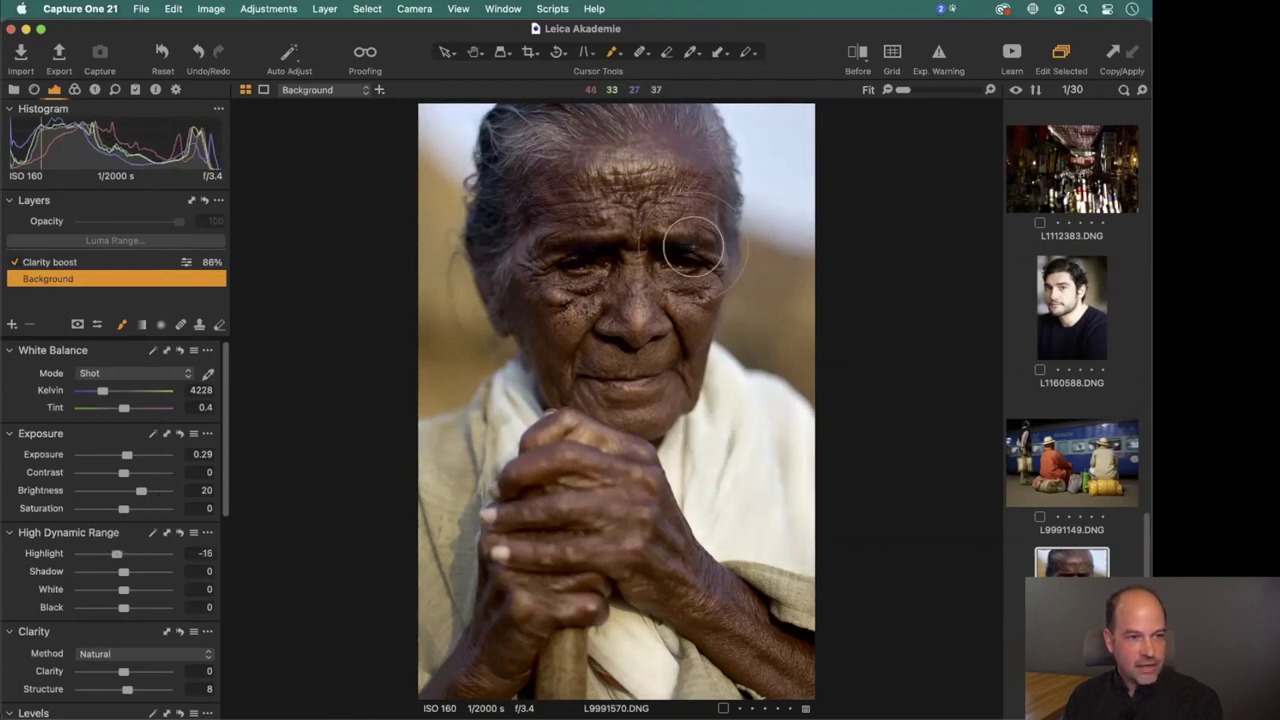
key("h")
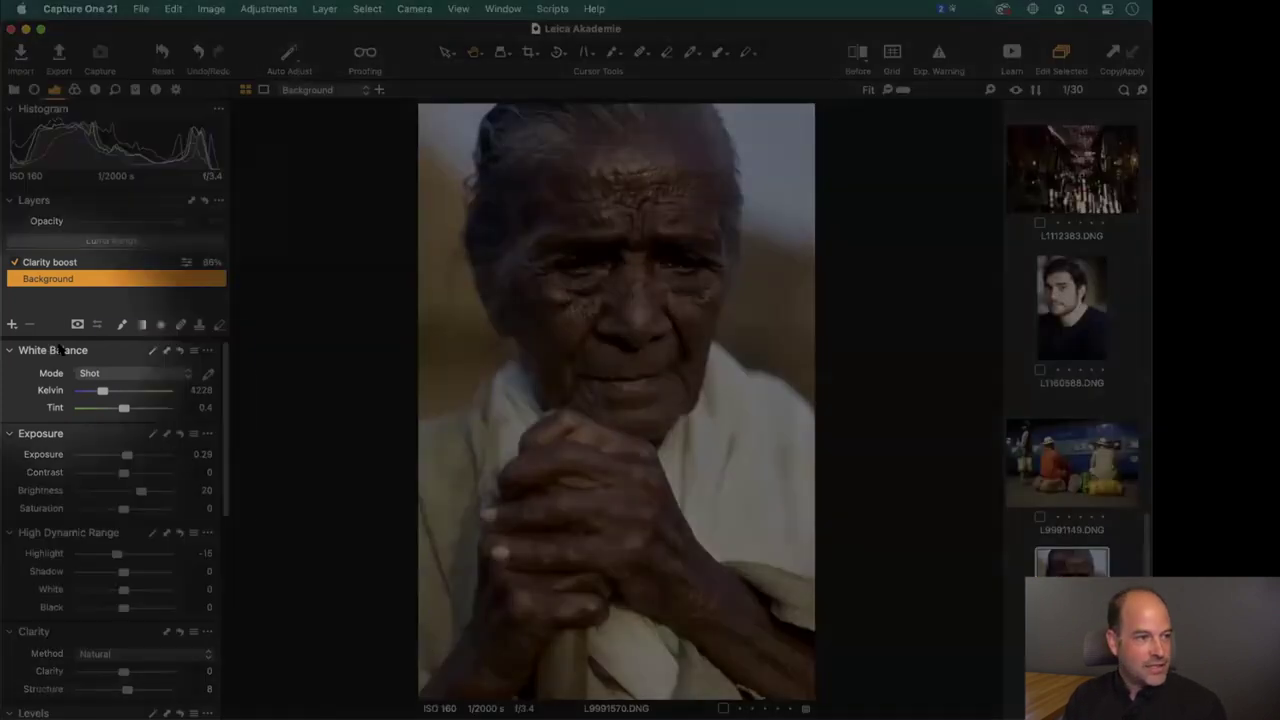
mouse_move(43, 345)
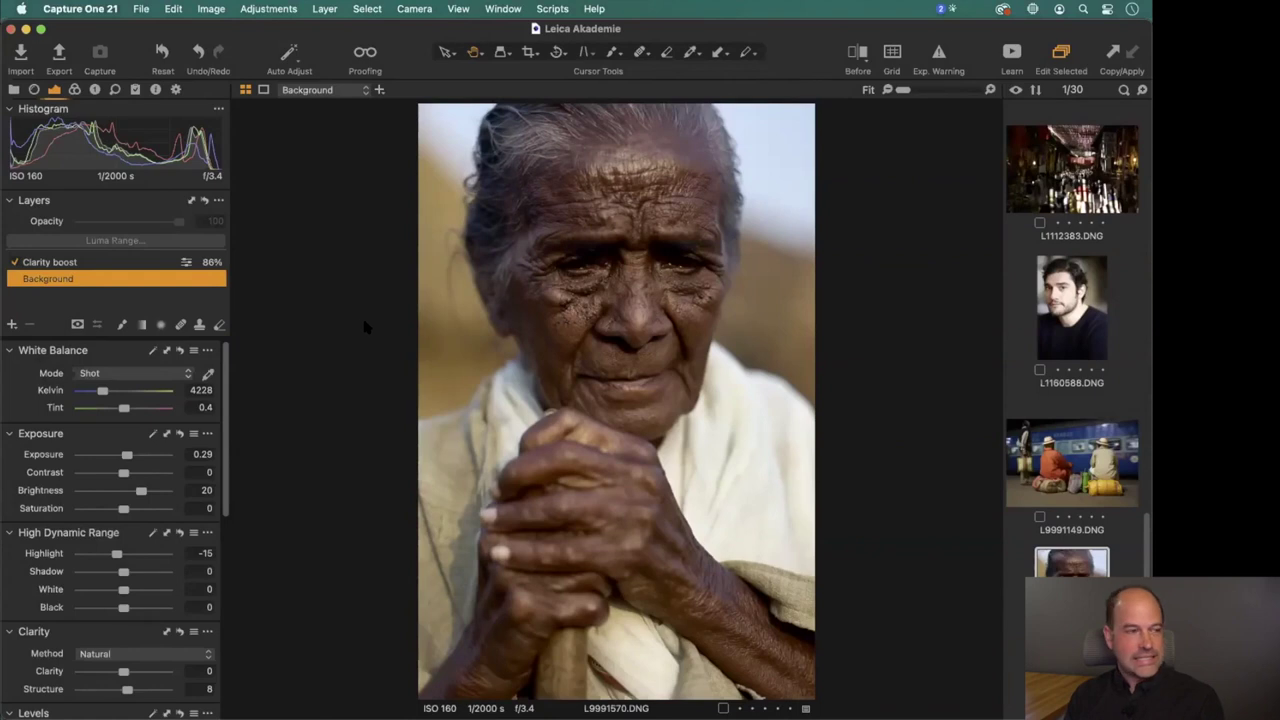
scroll(233, 513, "down", 5)
scroll(233, 513, "up", 5)
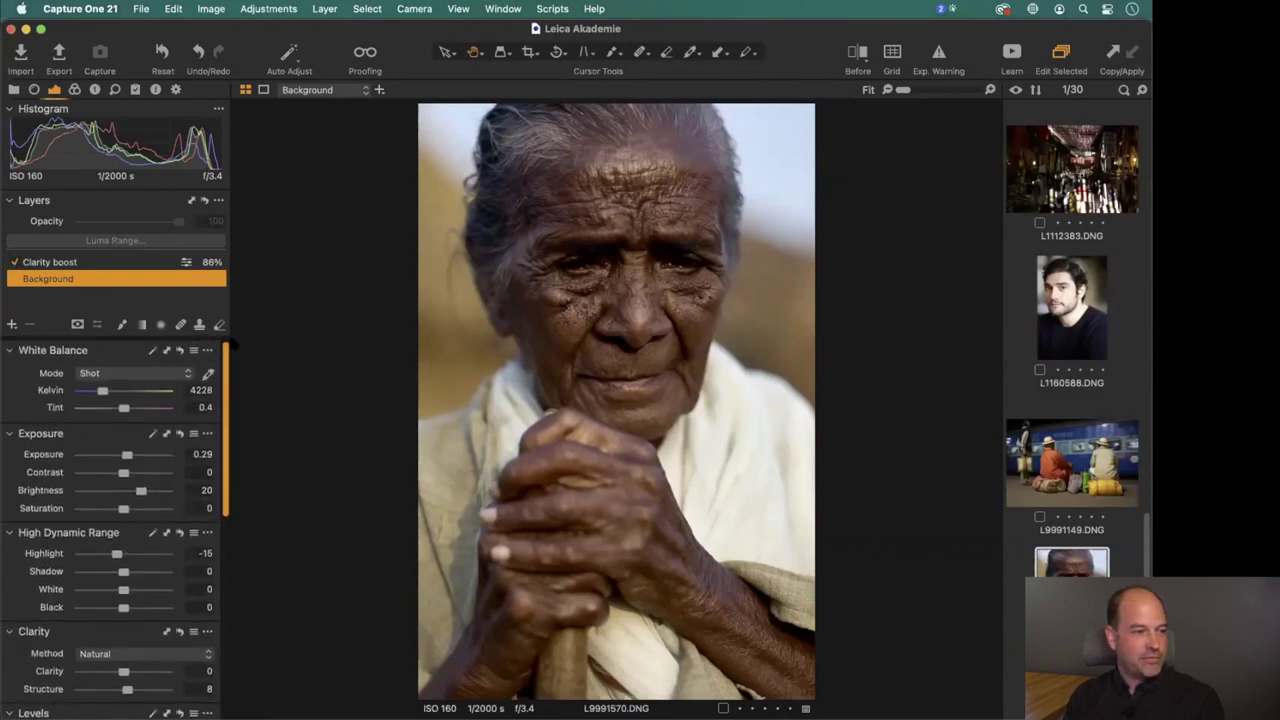
Show the Style Brushes and expand the built-in Color, Enhancements and Light & Contrast groups.
left_click(95, 90)
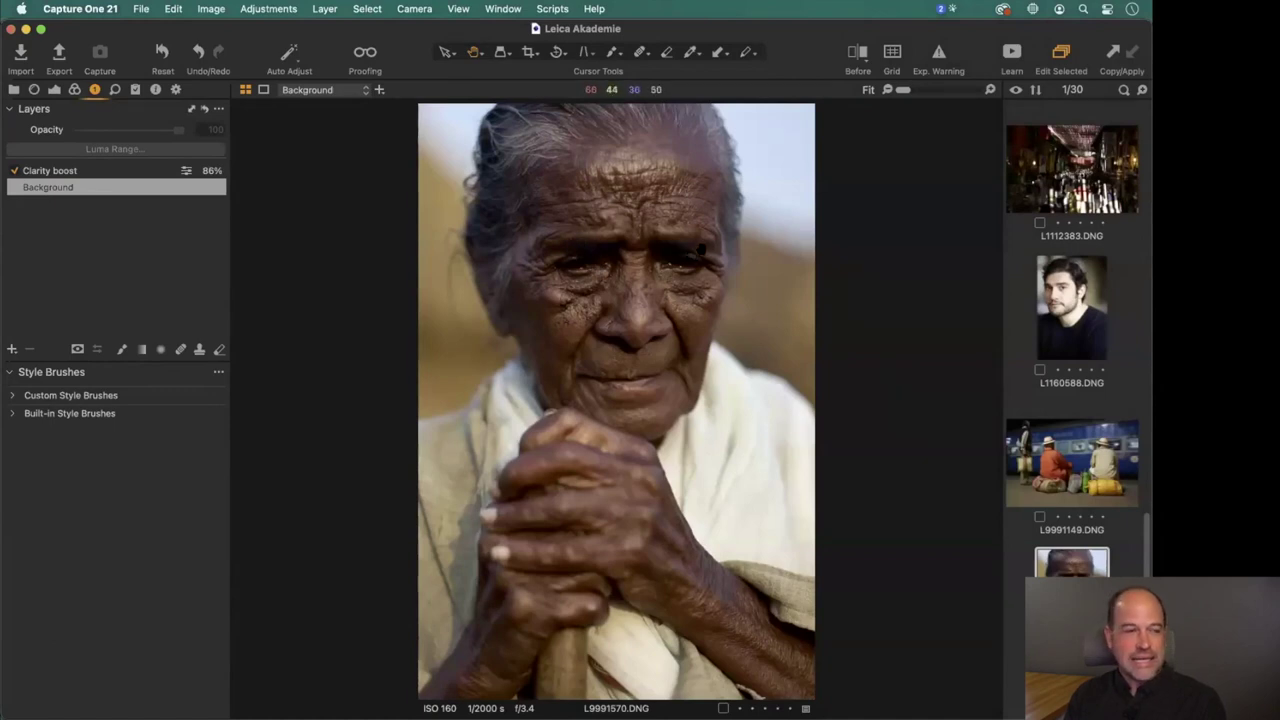
left_click(11, 413)
left_click(24, 430)
left_click(24, 513)
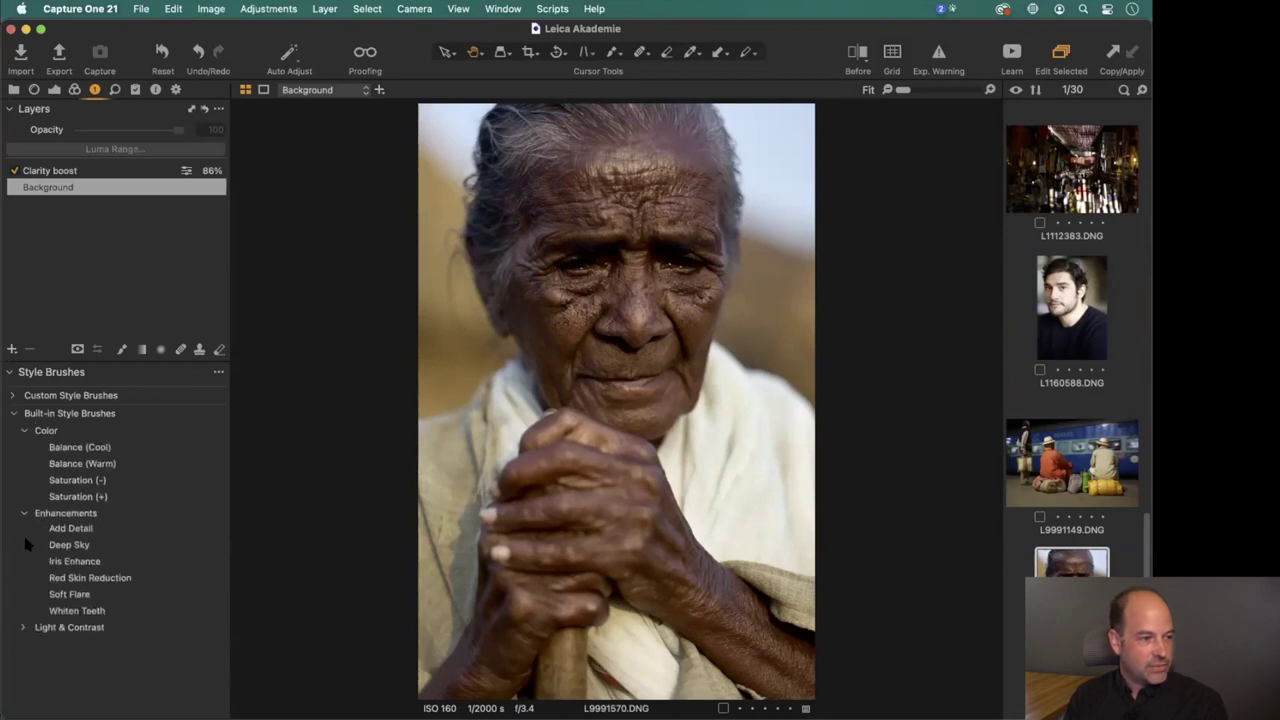
left_click(24, 628)
left_click_drag(218, 413, 231, 517)
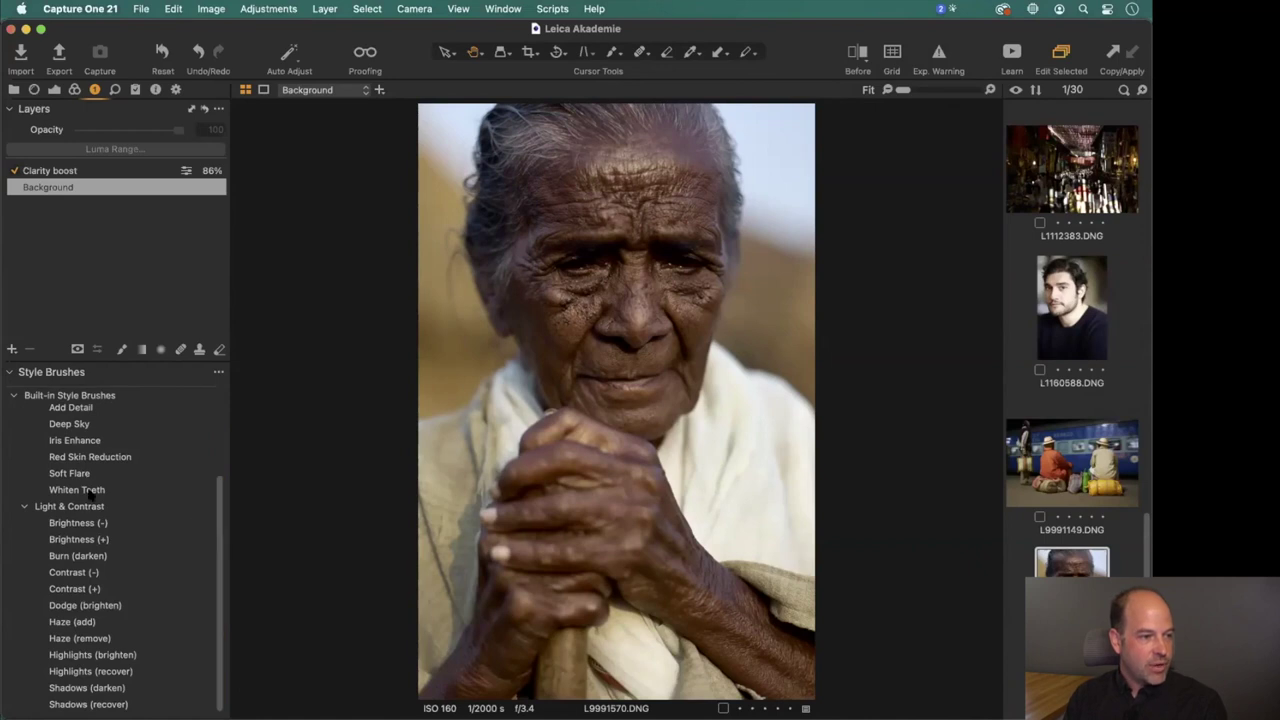
Choose the Dodge (brighten) style brush and paint over the eye on the left of the portrait with a smaller brush.
left_click(121, 605)
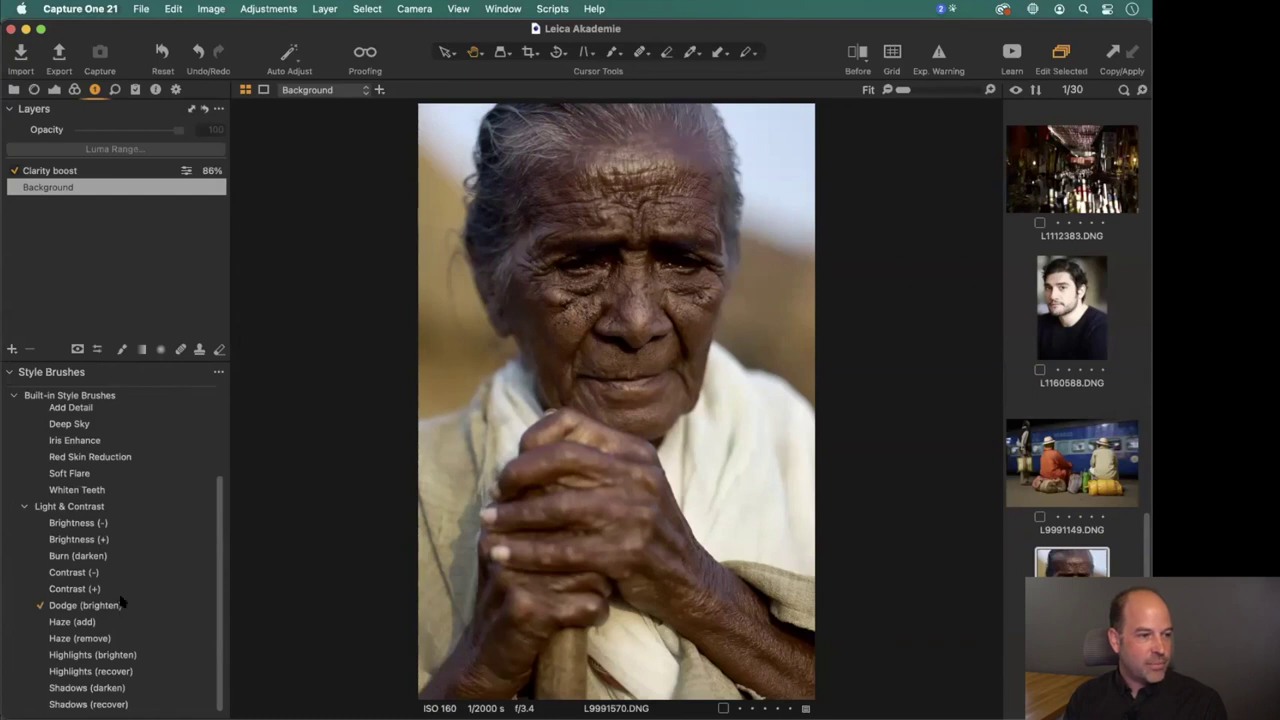
left_click(123, 350)
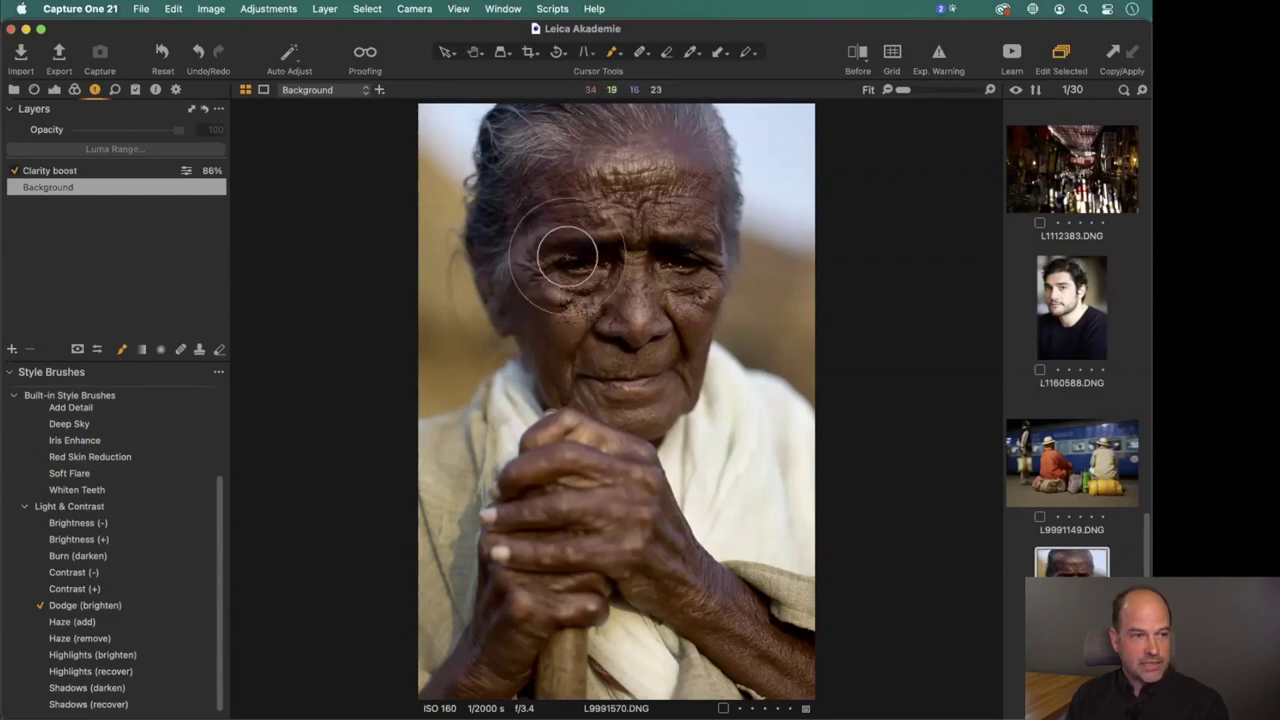
right_click(567, 261)
left_click_drag(567, 258, 554, 257)
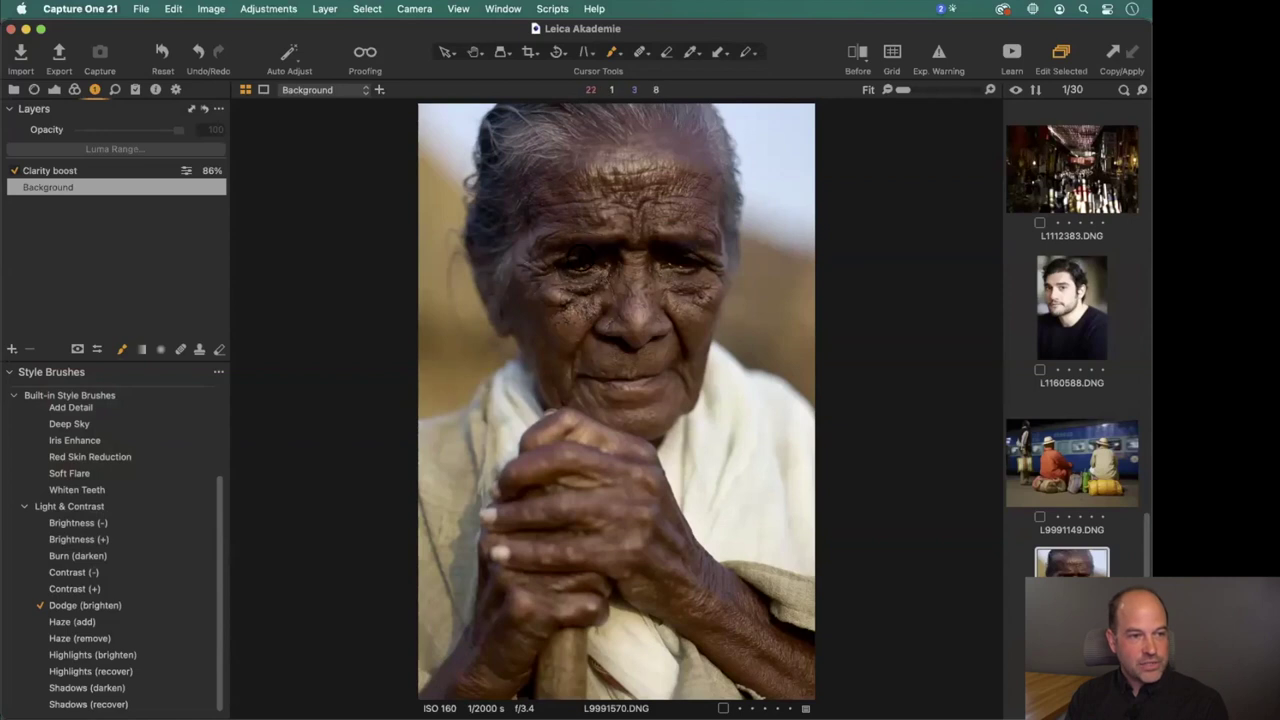
left_click_drag(586, 276, 596, 274)
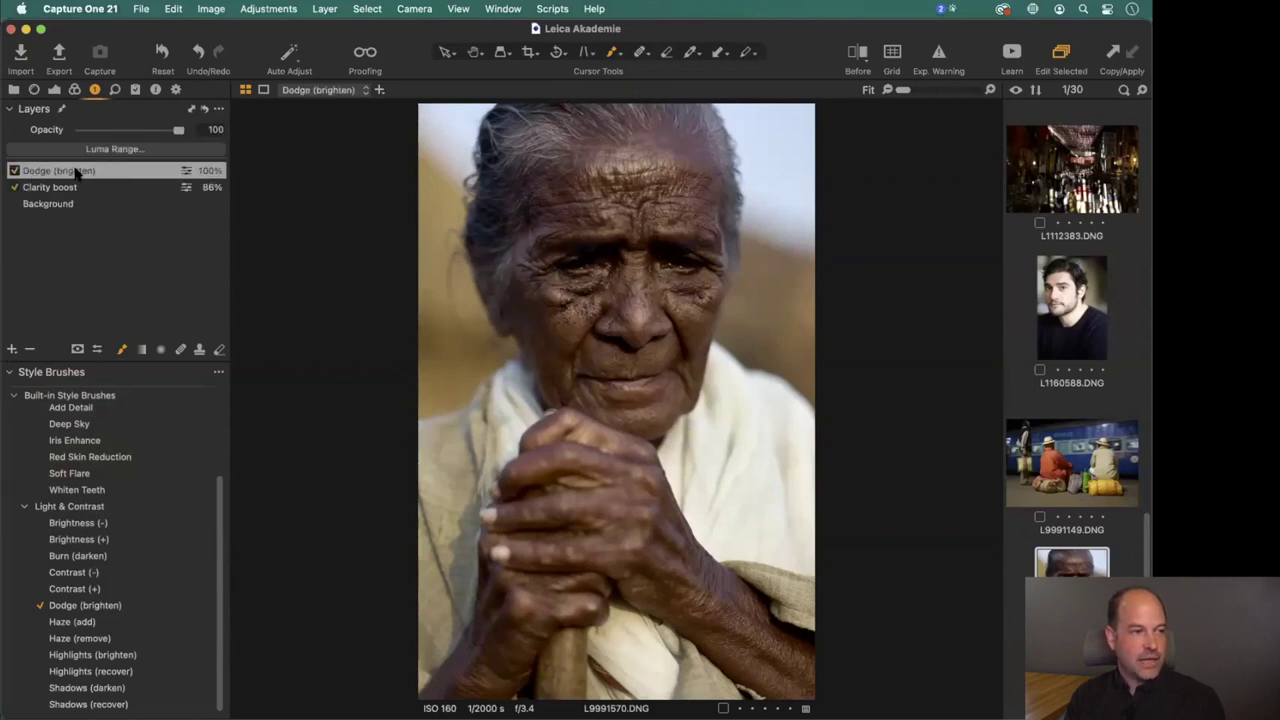
Check the Dodge (brighten) layer's exposure adjustment and brush settings, and paint more of the effect around both eyes.
left_click(54, 90)
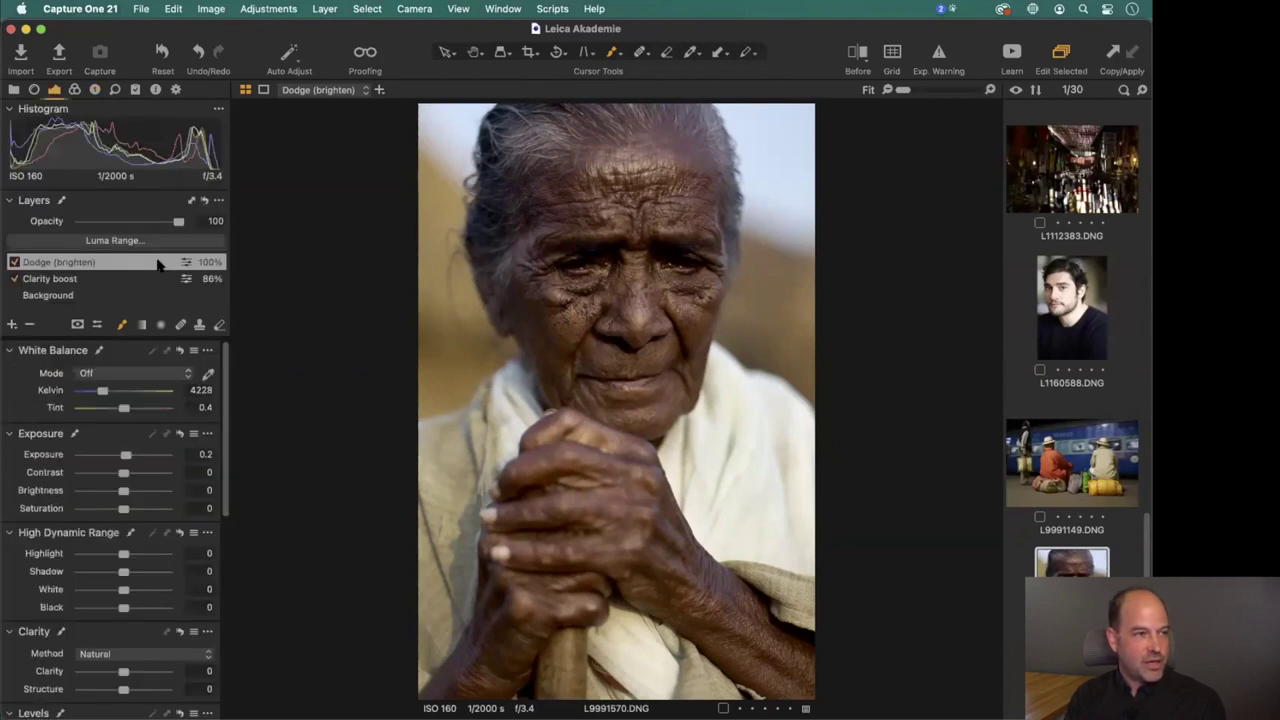
left_click(95, 90)
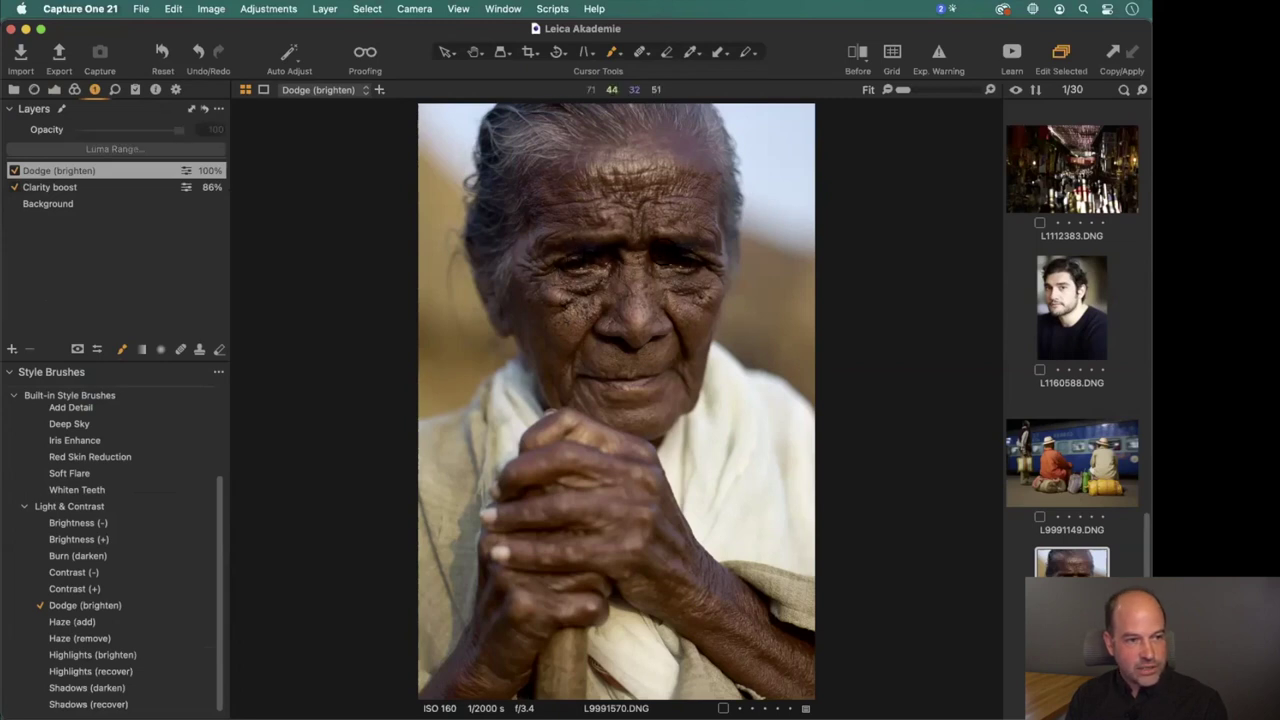
right_click(608, 325)
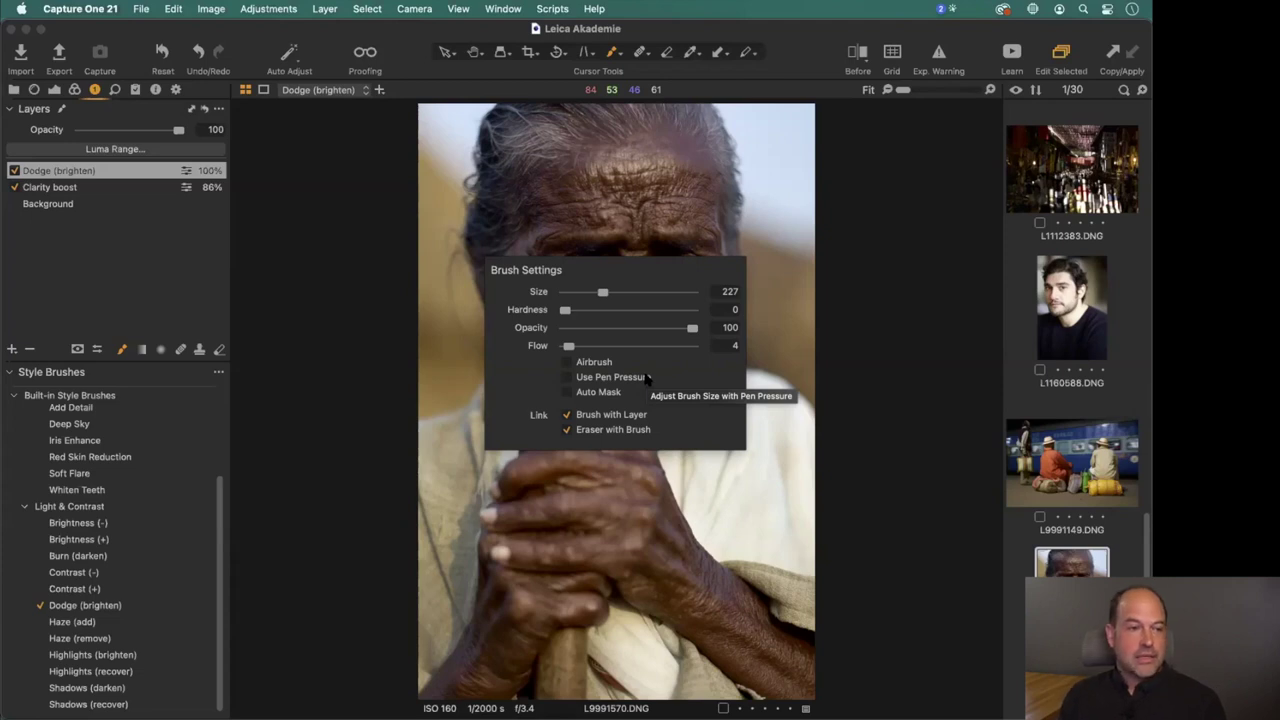
mouse_move(690, 268)
left_mouse_down()
mouse_move(580, 278)
mouse_move(561, 296)
mouse_move(595, 275)
left_mouse_up()
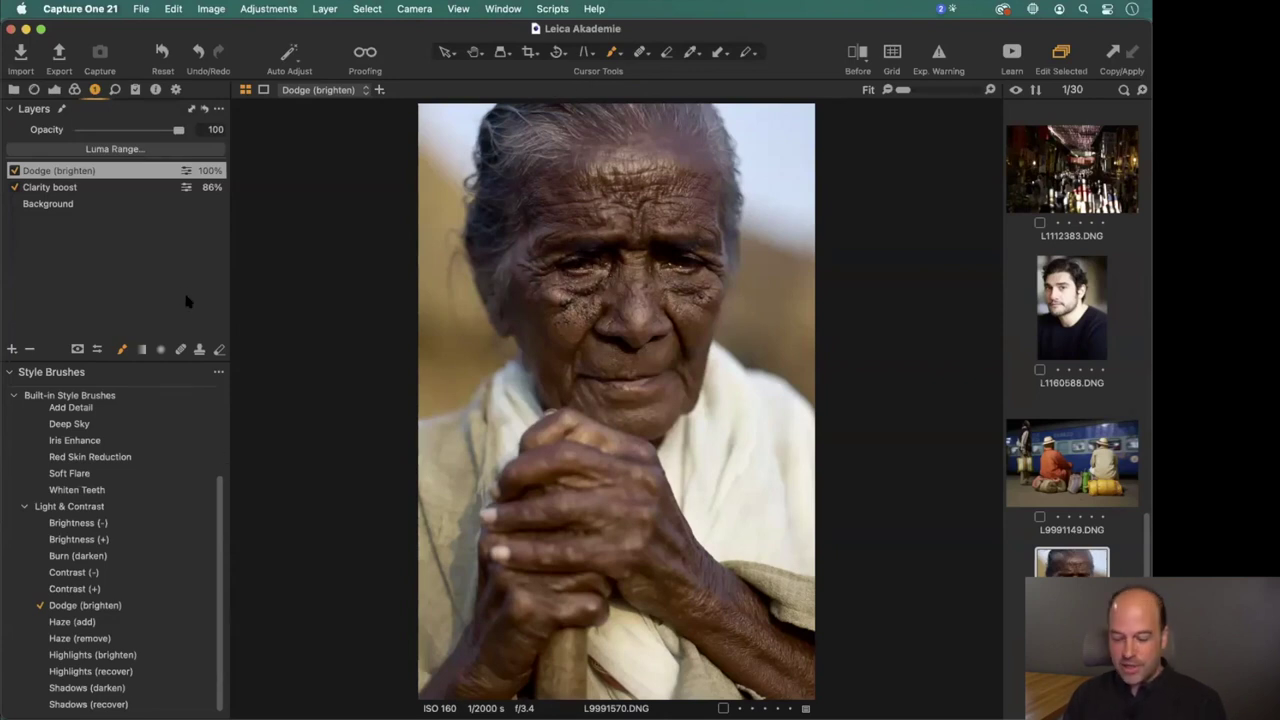
Compare the eyes up close with the Dodge (brighten) layer off and on, and lower its opacity to 76.
key("super+equal")
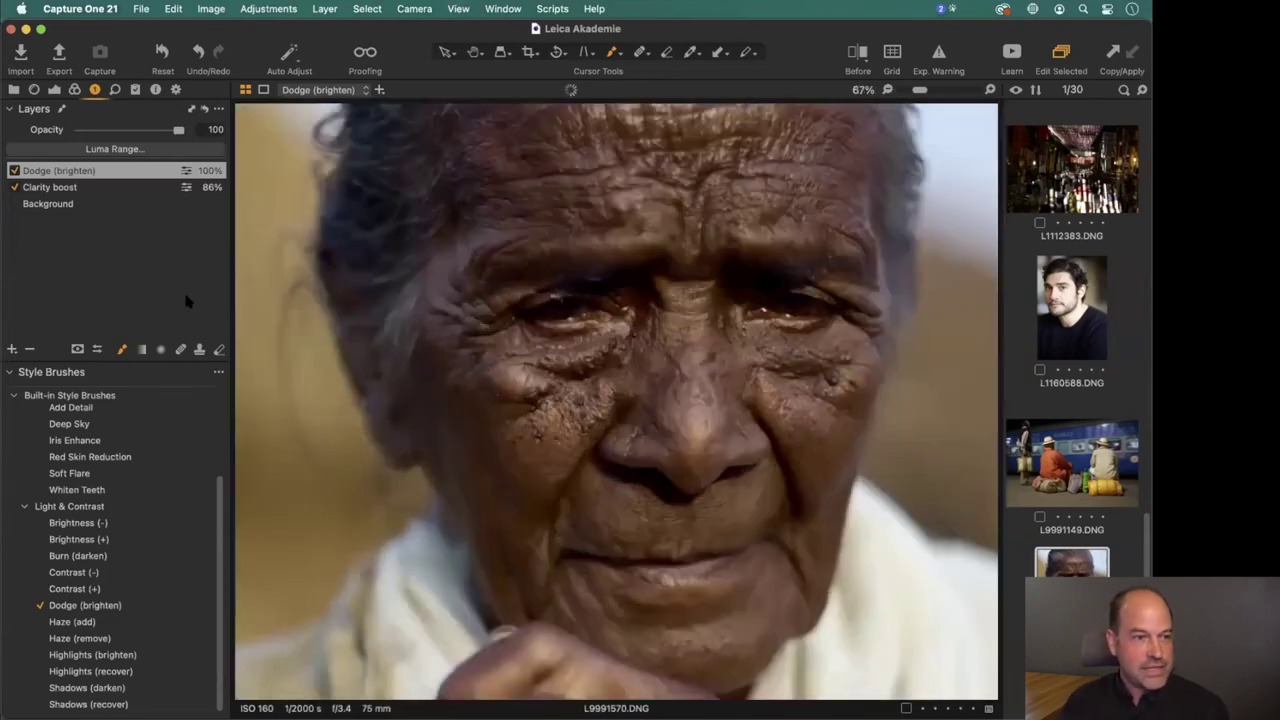
left_click(14, 171)
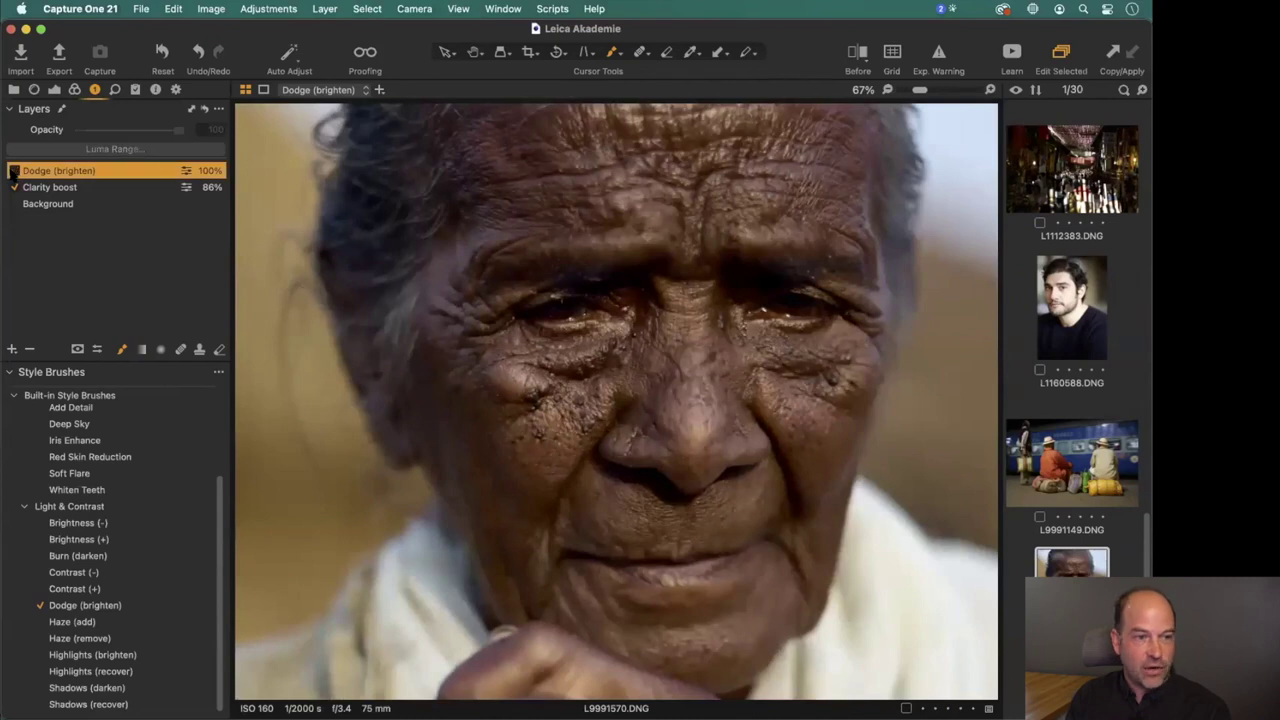
left_click(14, 171)
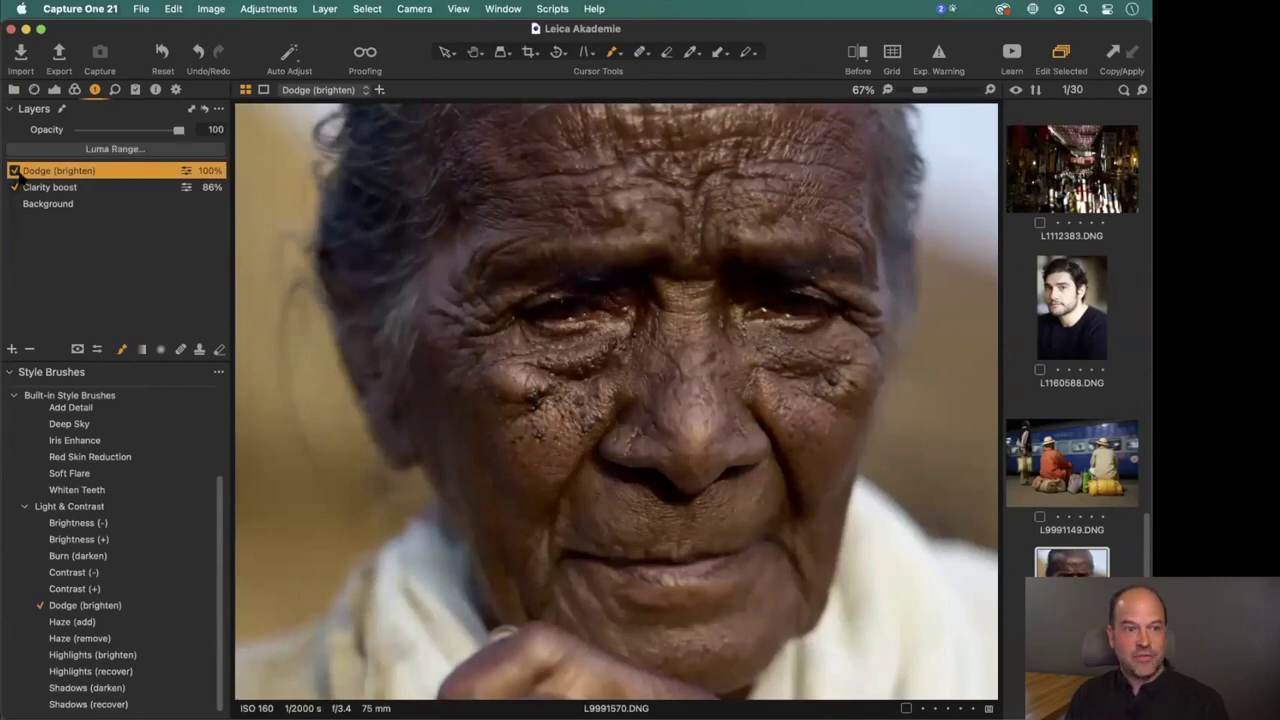
mouse_move(178, 132)
left_mouse_down()
mouse_move(78, 134)
mouse_move(157, 138)
left_mouse_up()
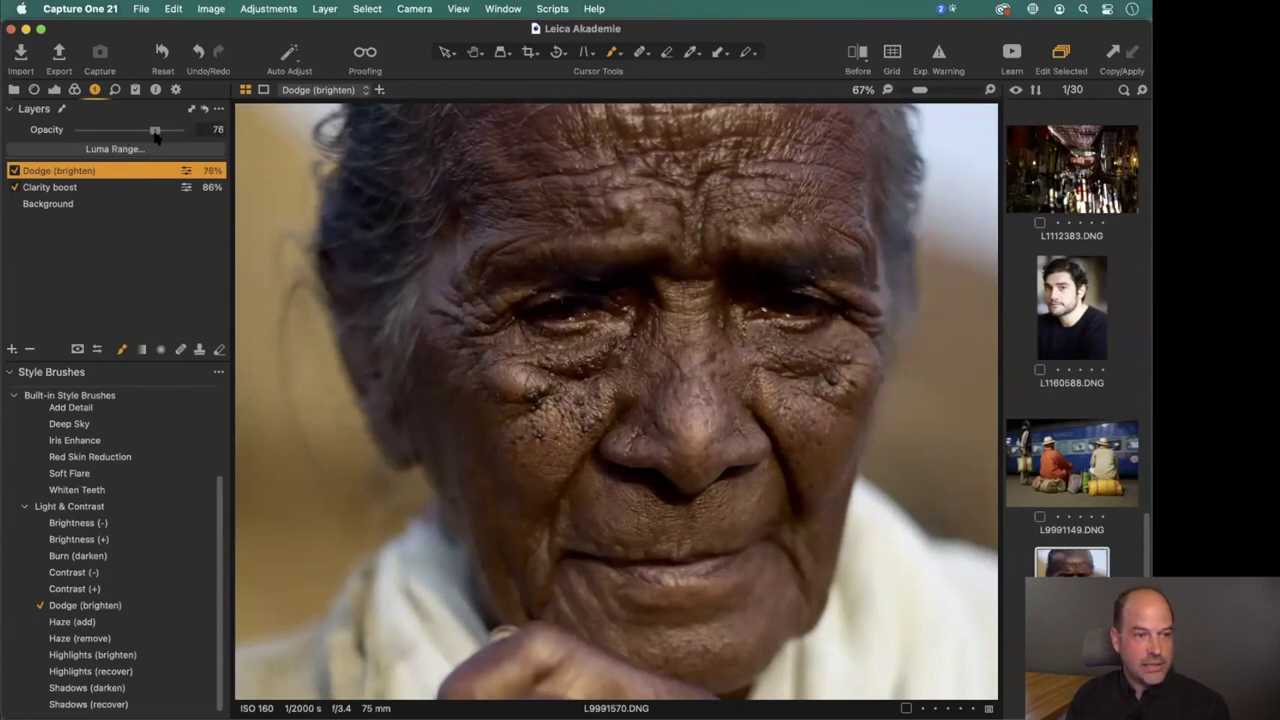
Add a new adjustment layer with a radial gradient mask centred on the face, enlarge the ellipse and its falloff, and check the mask.
key("super+0")
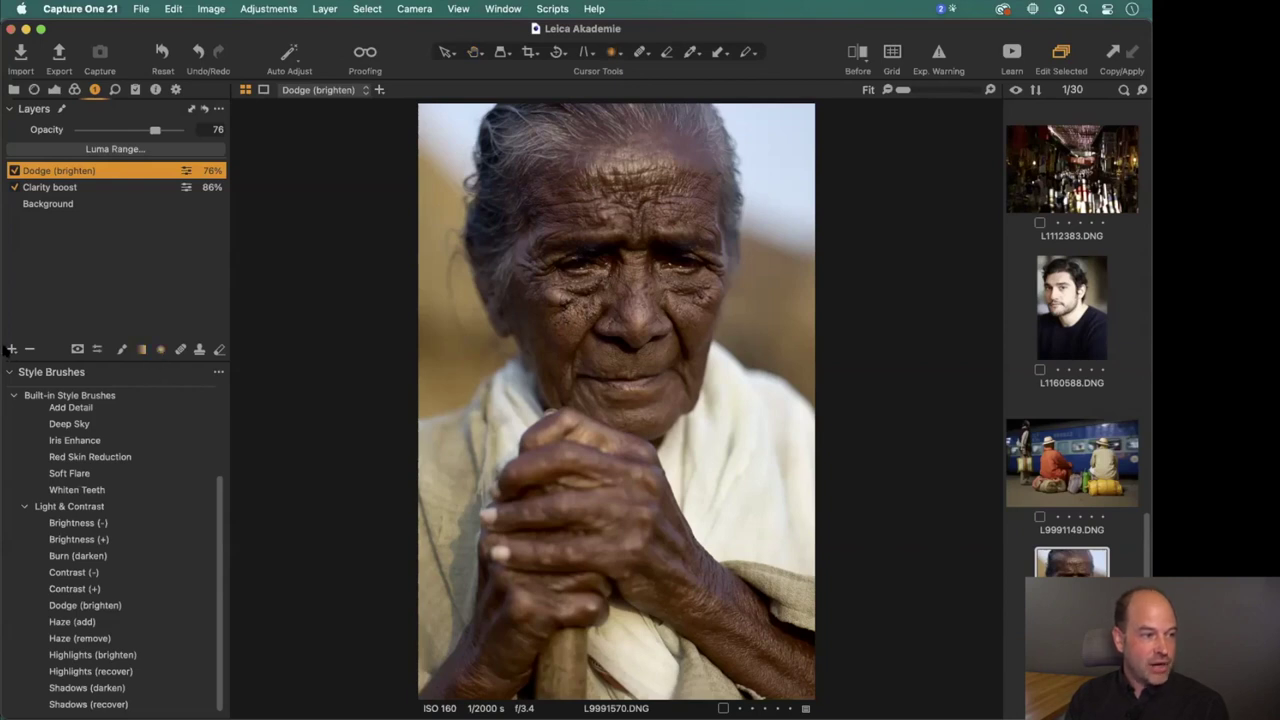
left_click(12, 350)
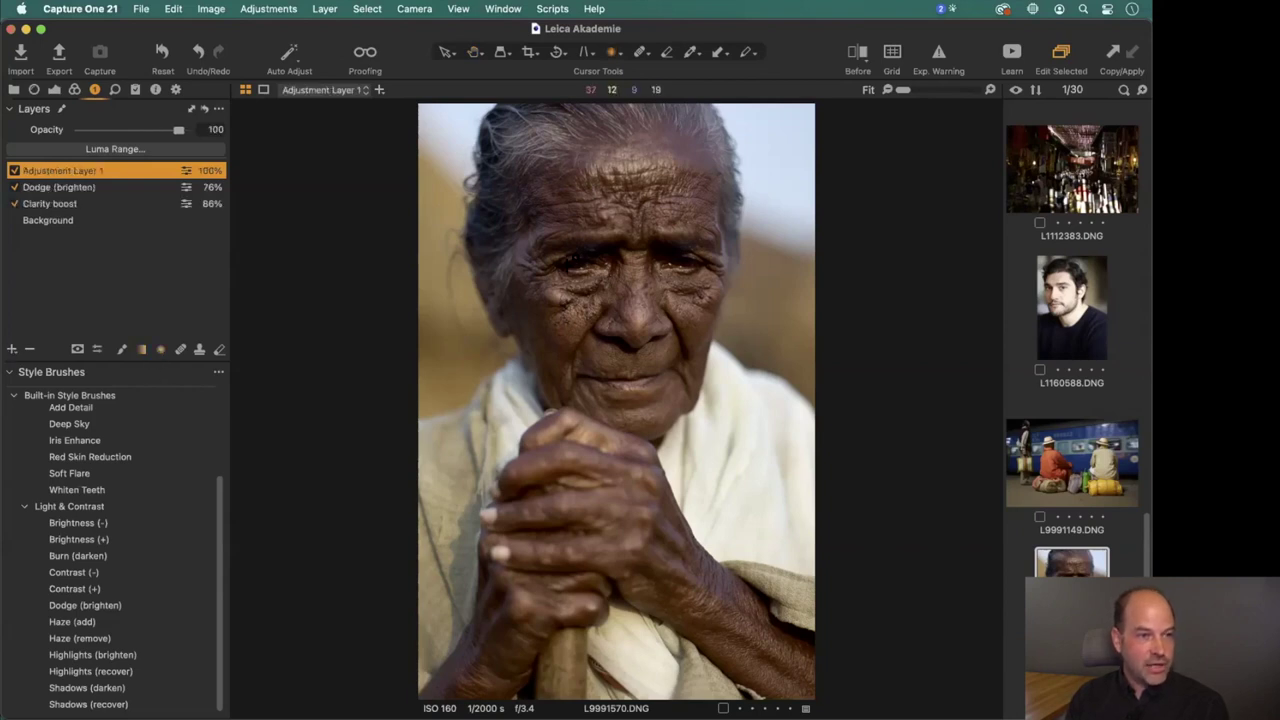
left_click_drag(561, 272, 709, 460)
left_click_drag(743, 530, 554, 506)
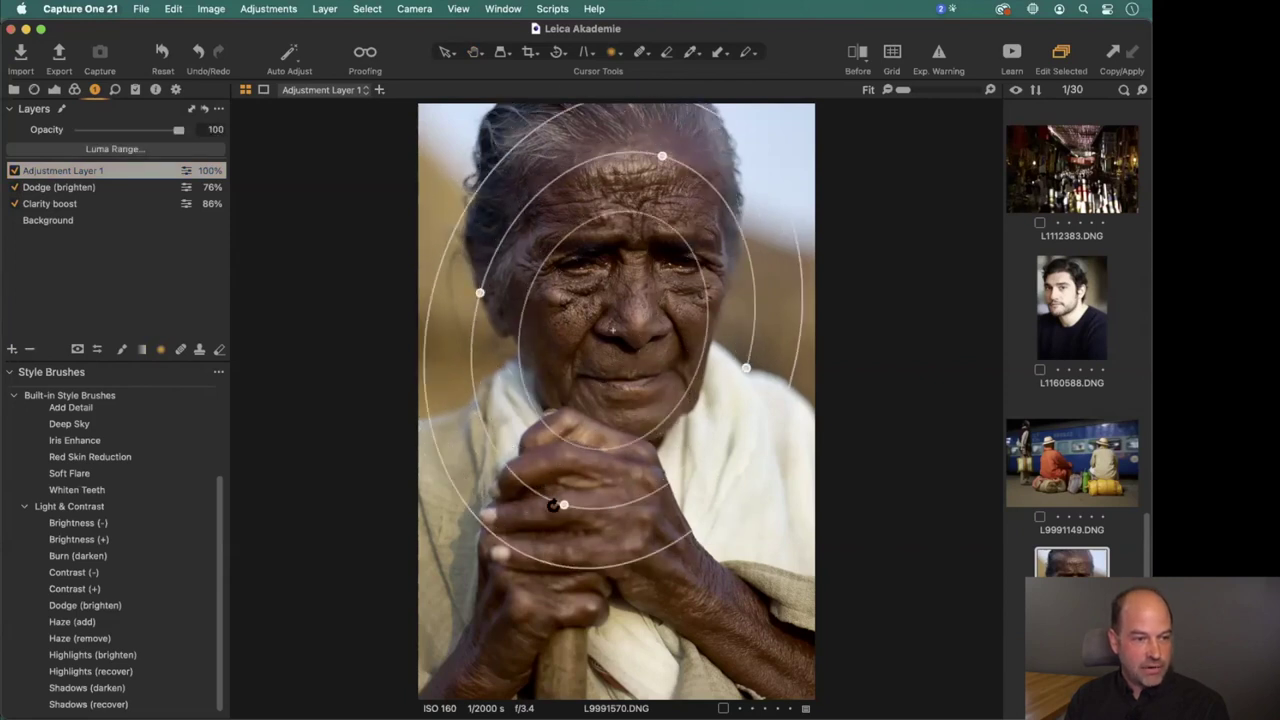
left_click_drag(536, 560, 578, 548)
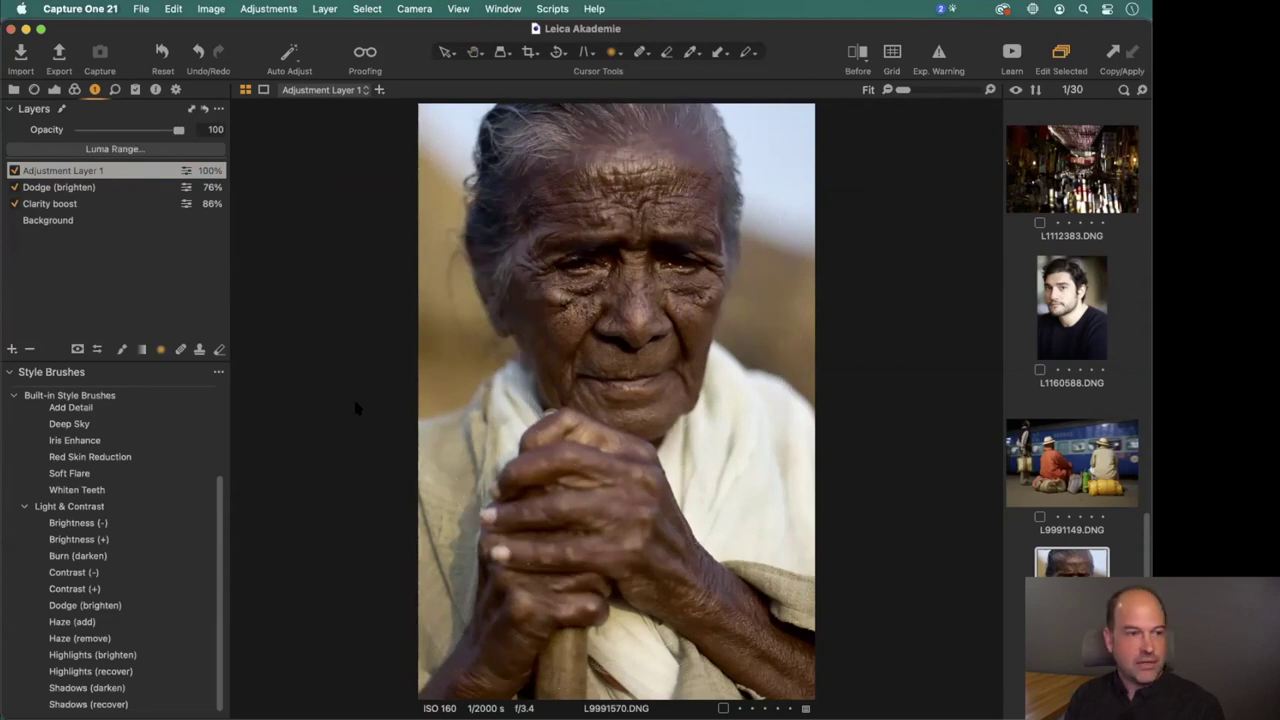
key("m")
key("m")
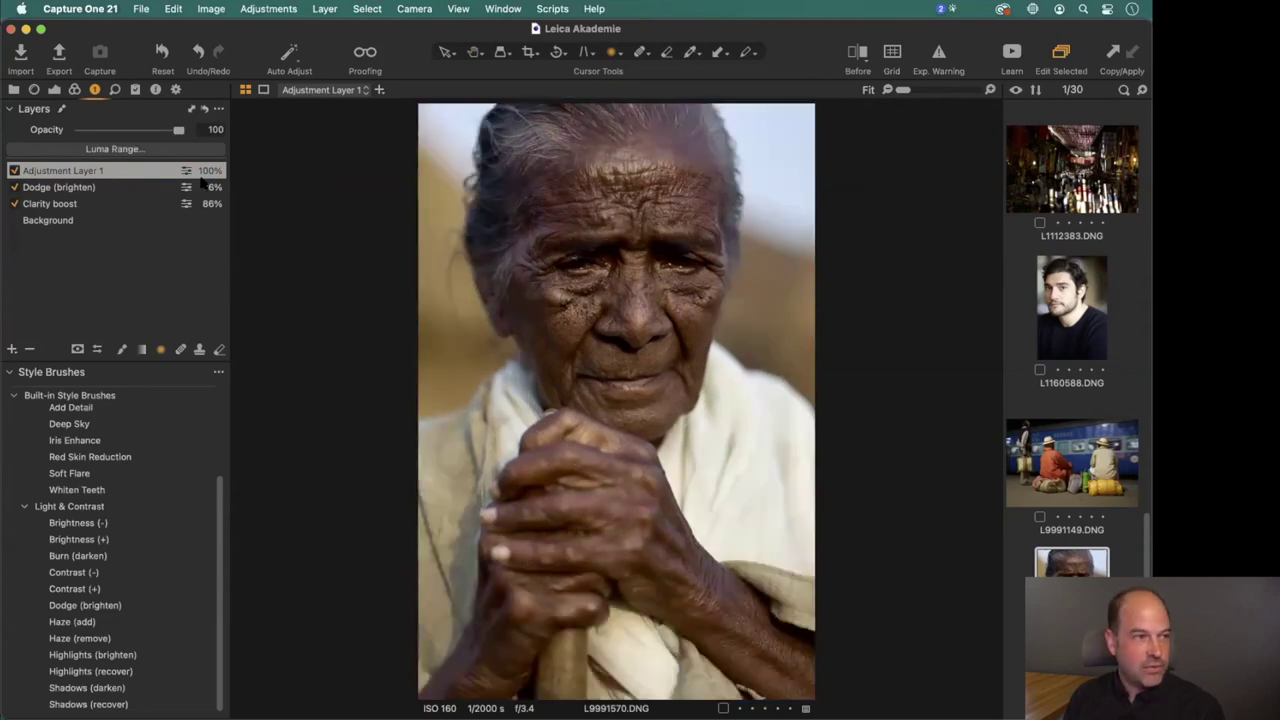
Try Exposure at -1 on the radial layer, reset it, and darken the surroundings with Brightness at -13 instead.
left_click(55, 90)
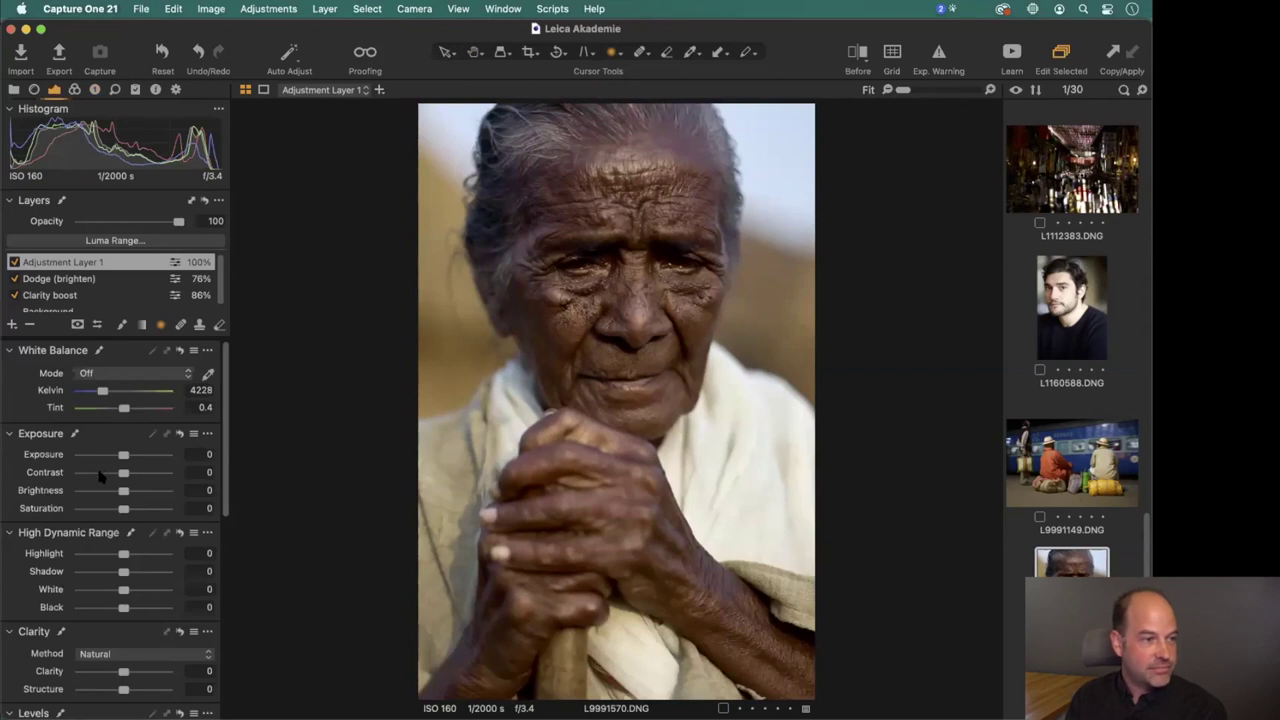
mouse_move(116, 491)
left_mouse_down()
mouse_move(84, 493)
mouse_move(110, 495)
left_mouse_up()
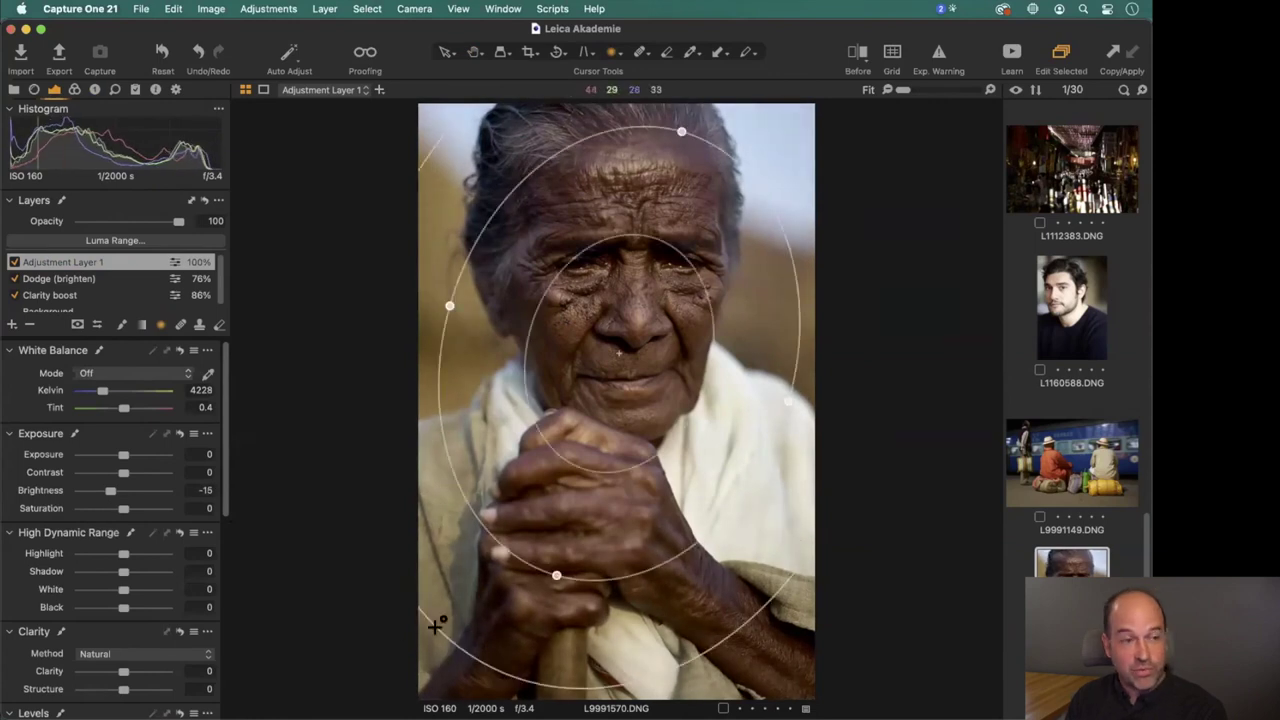
double_click(115, 487)
left_click_drag(123, 454, 112, 454)
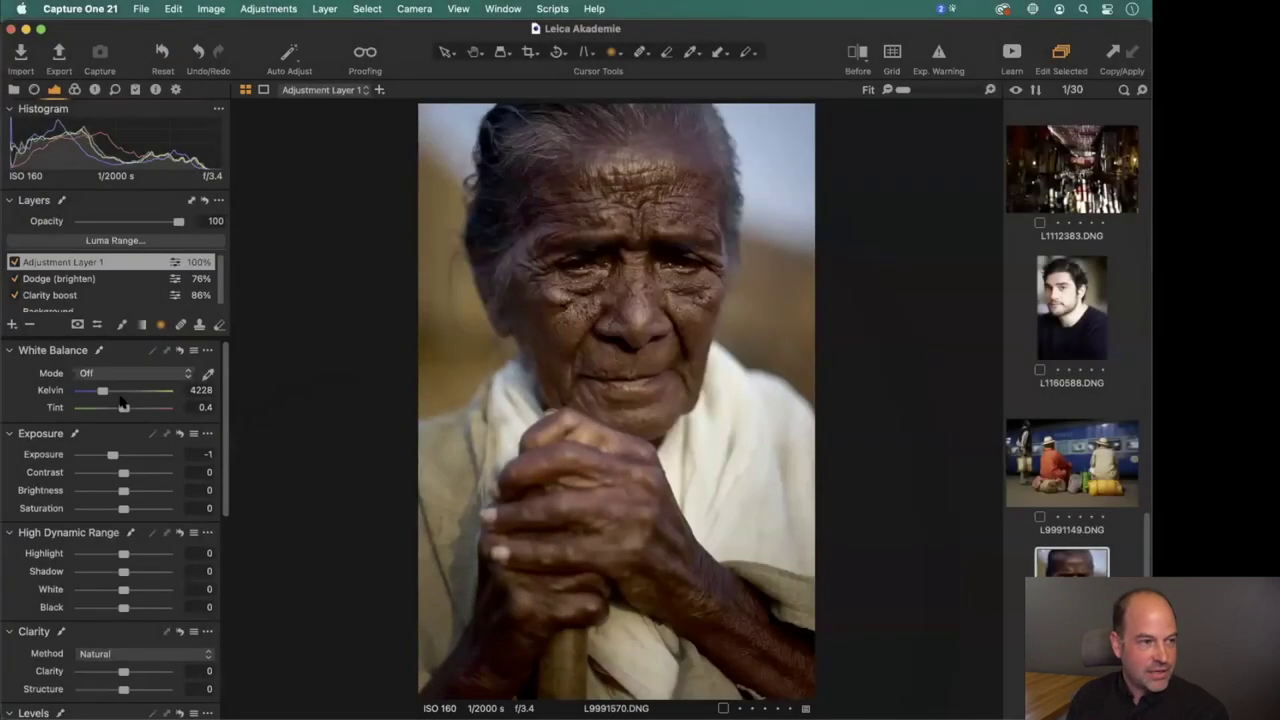
double_click(113, 454)
left_click_drag(123, 491, 112, 492)
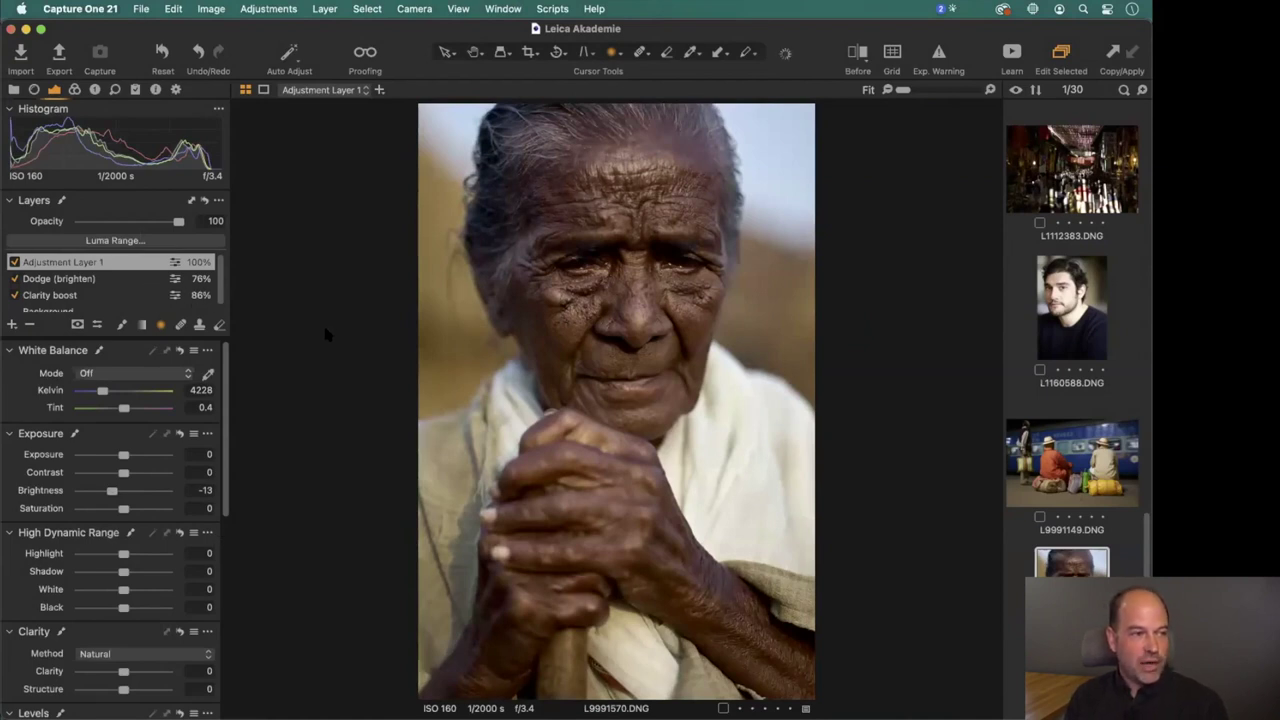
Review the portrait's layers, browse the thumbnails, and examine the portrait's face and hair at 100% for spots to retouch.
scroll(67, 274, "down", 1)
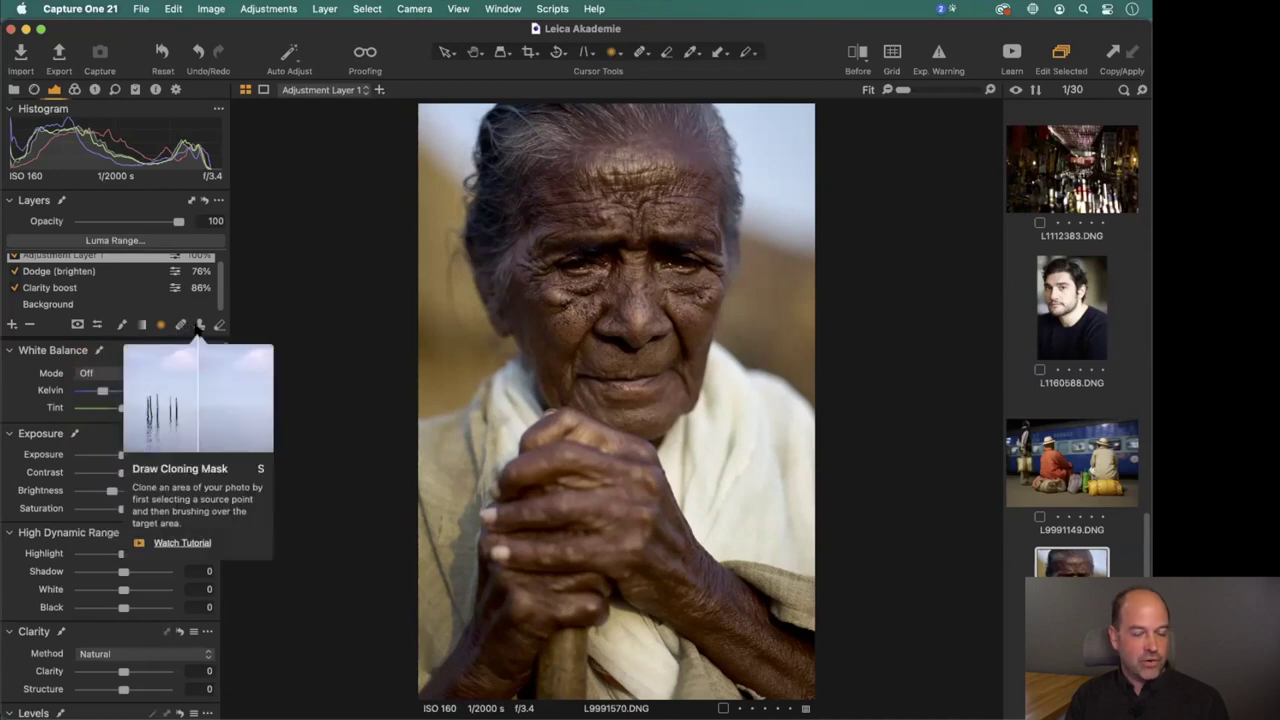
mouse_move(466, 303)
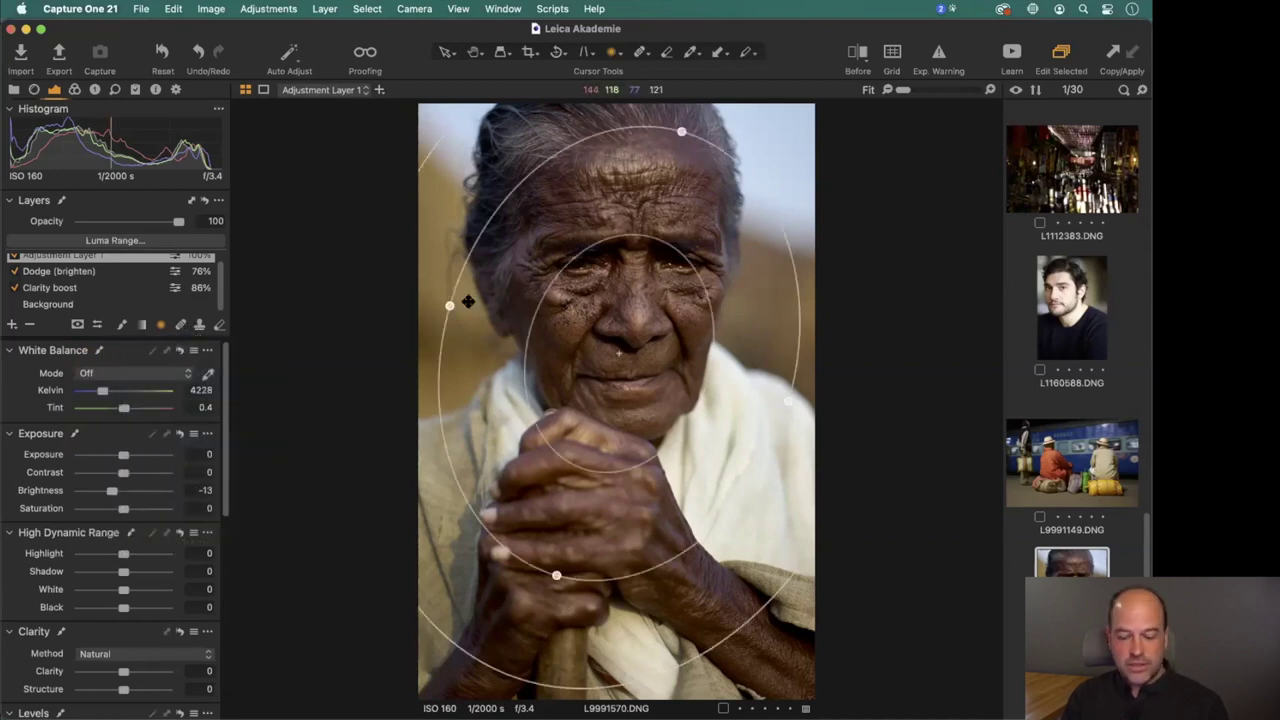
key("super+alt+v")
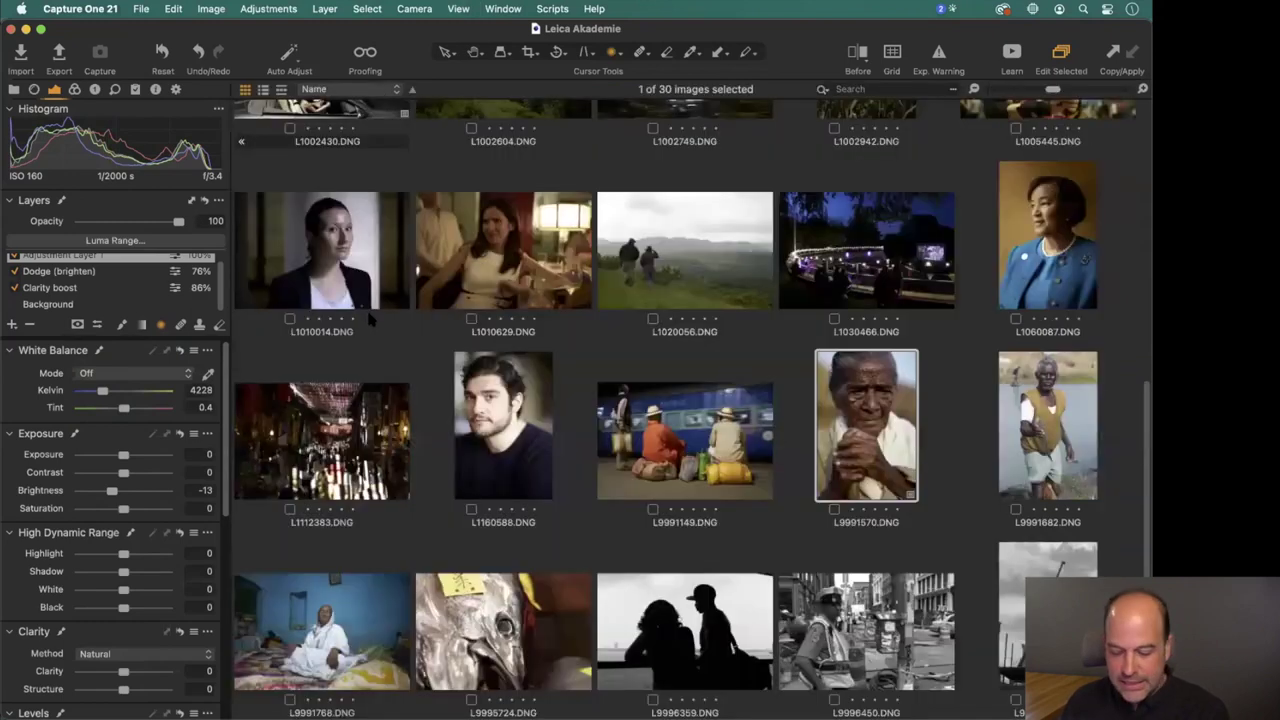
scroll(405, 313, "up", 5)
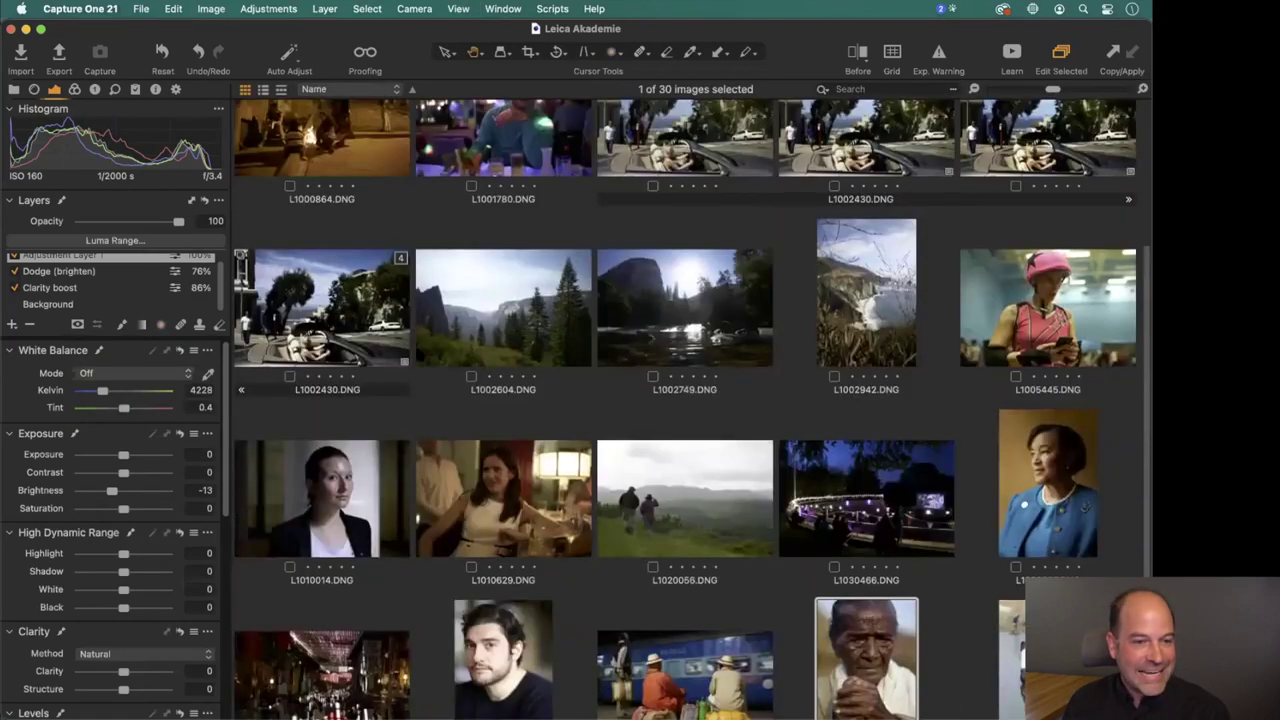
scroll(405, 313, "down", 3)
double_click(871, 446)
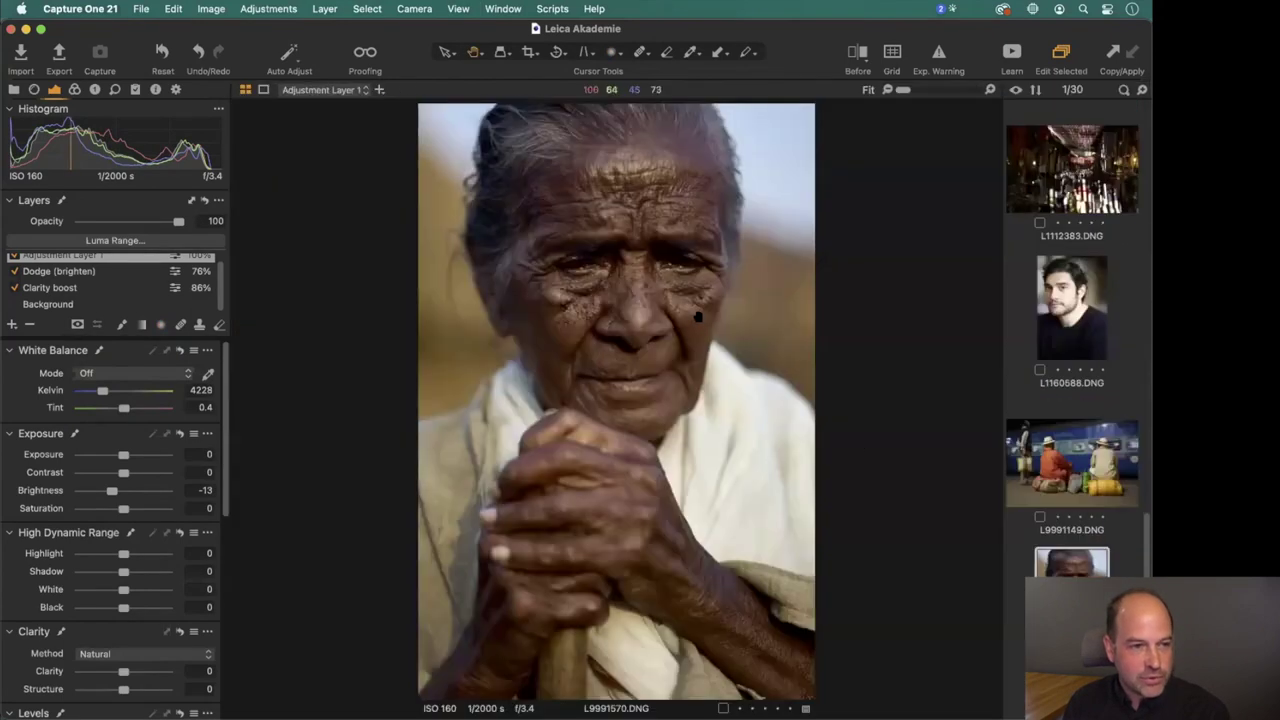
left_click(712, 292)
scroll(712, 292, "down", 5)
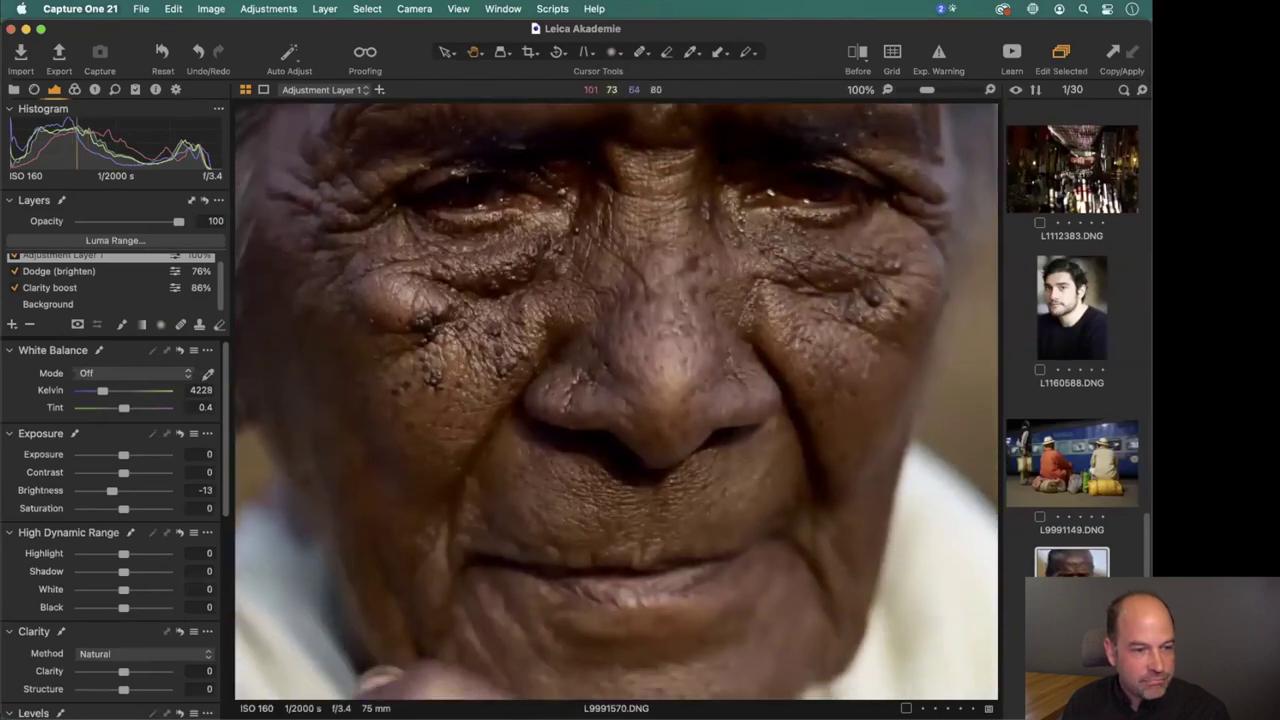
scroll(621, 341, "up", 10)
scroll(621, 341, "up", 3)
scroll(857, 414, "left", 10)
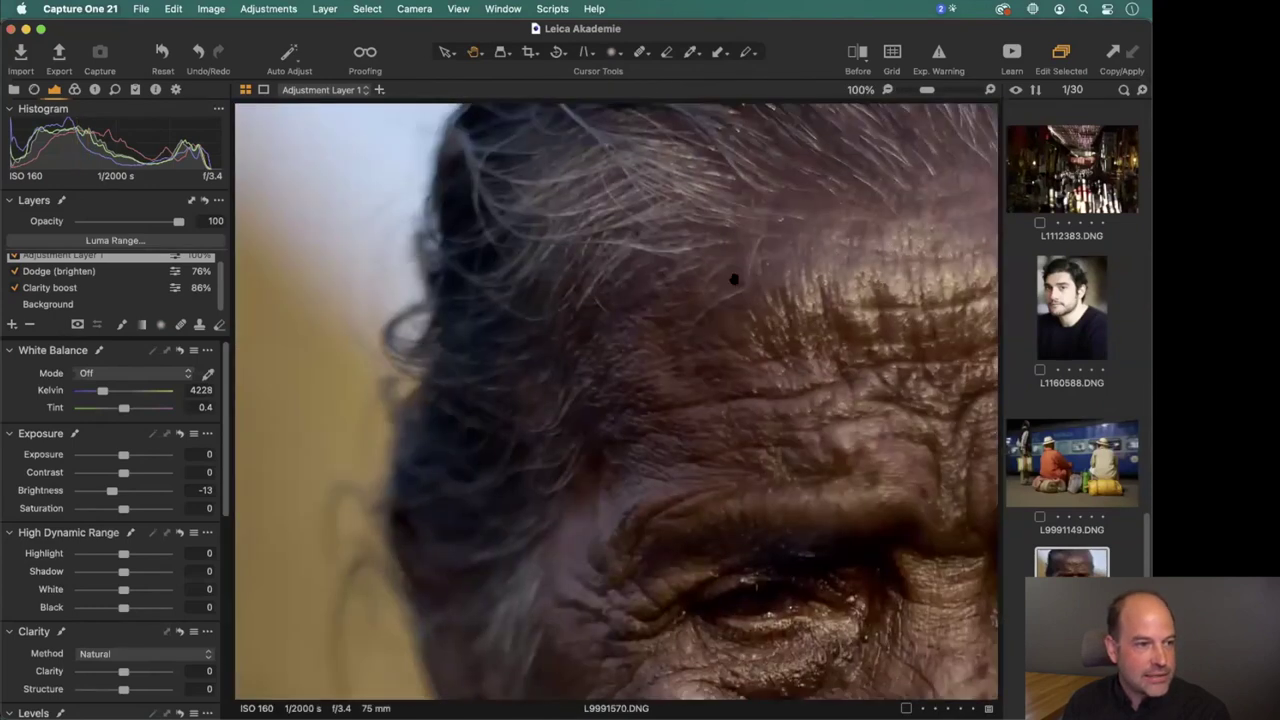
scroll(737, 277, "down", 6)
double_click(675, 397)
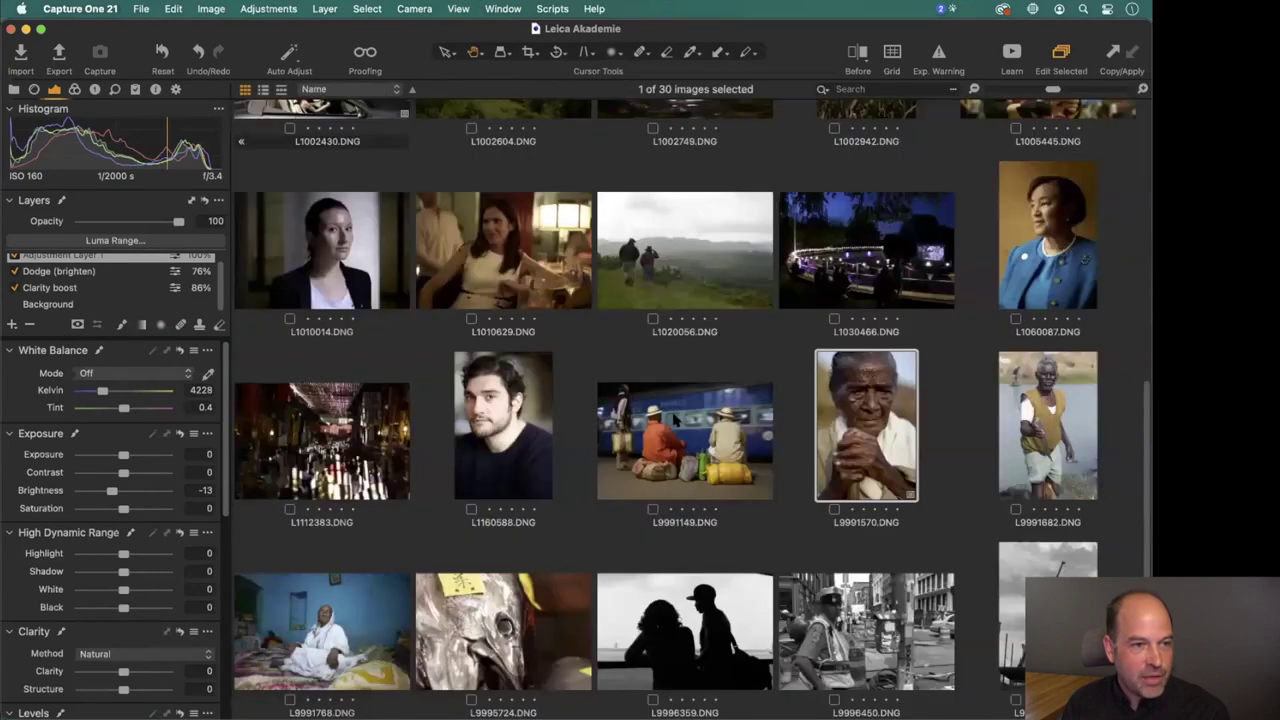
Switch to the 71-image demonstration folder, open L2780798.dng and check the small birds in the sky at 100%.
scroll(573, 455, "up", 3)
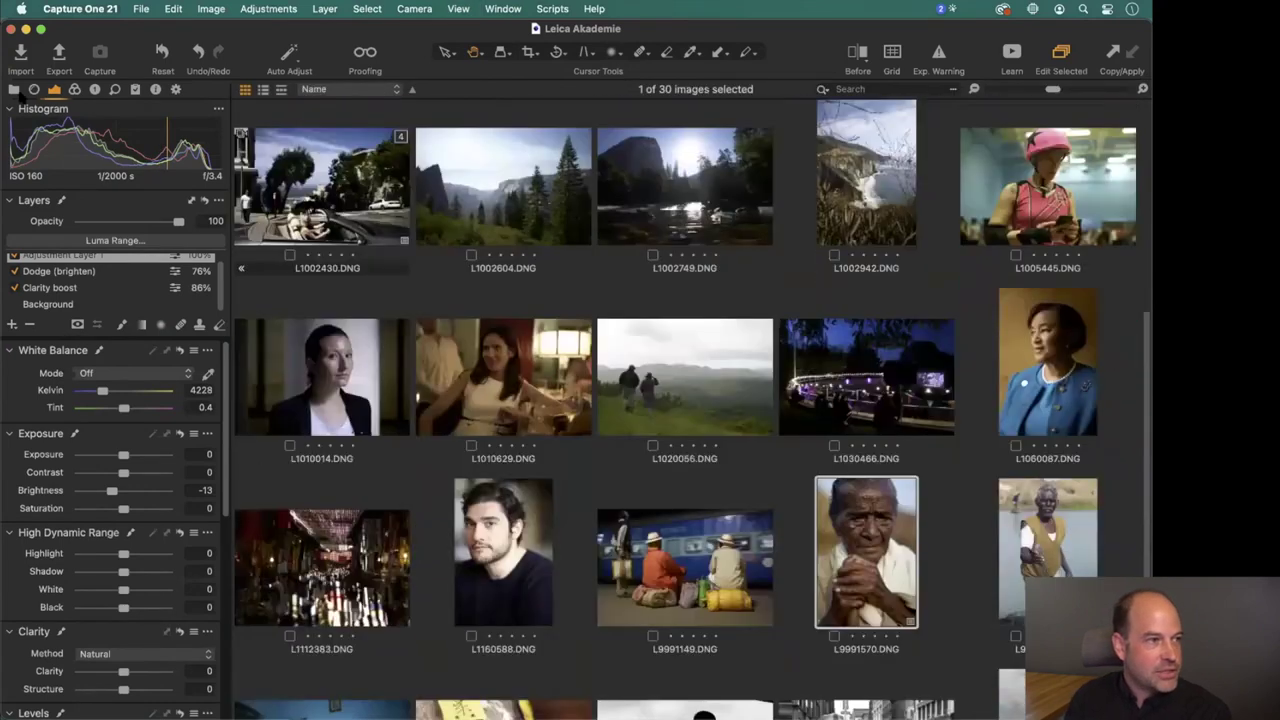
left_click(13, 89)
left_click(112, 373)
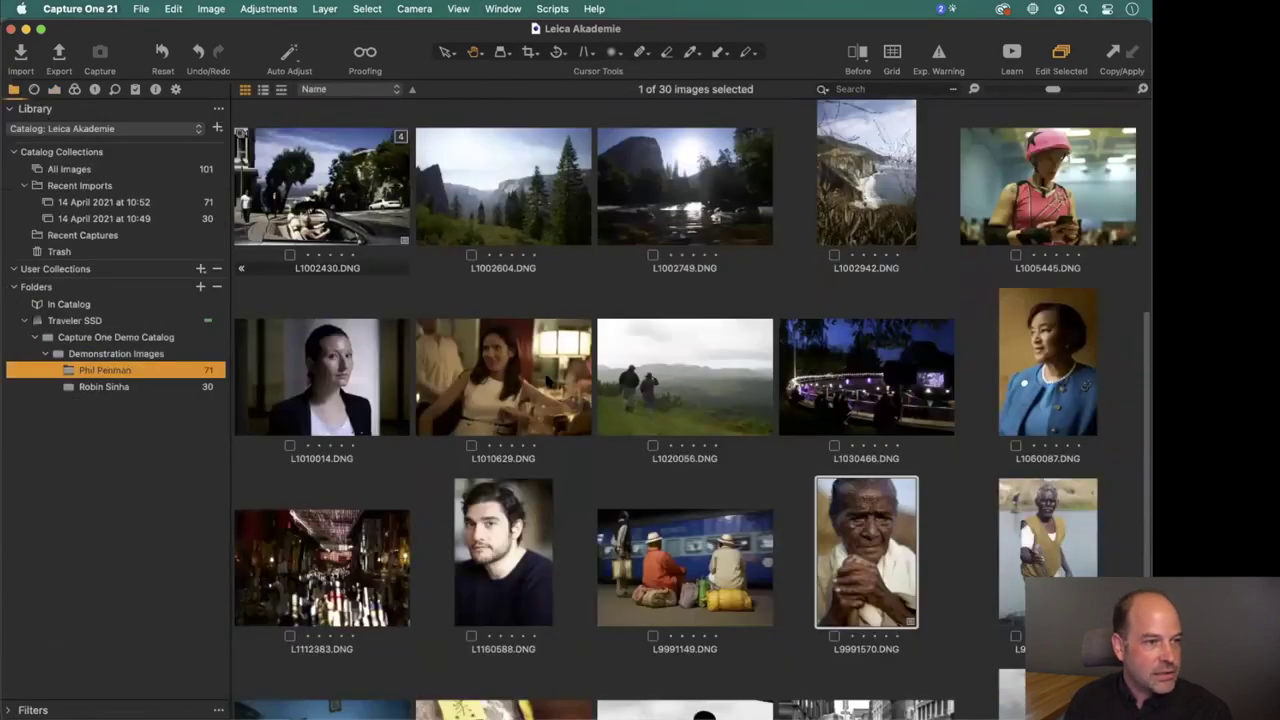
scroll(490, 452, "down", 3)
scroll(490, 452, "down", 10)
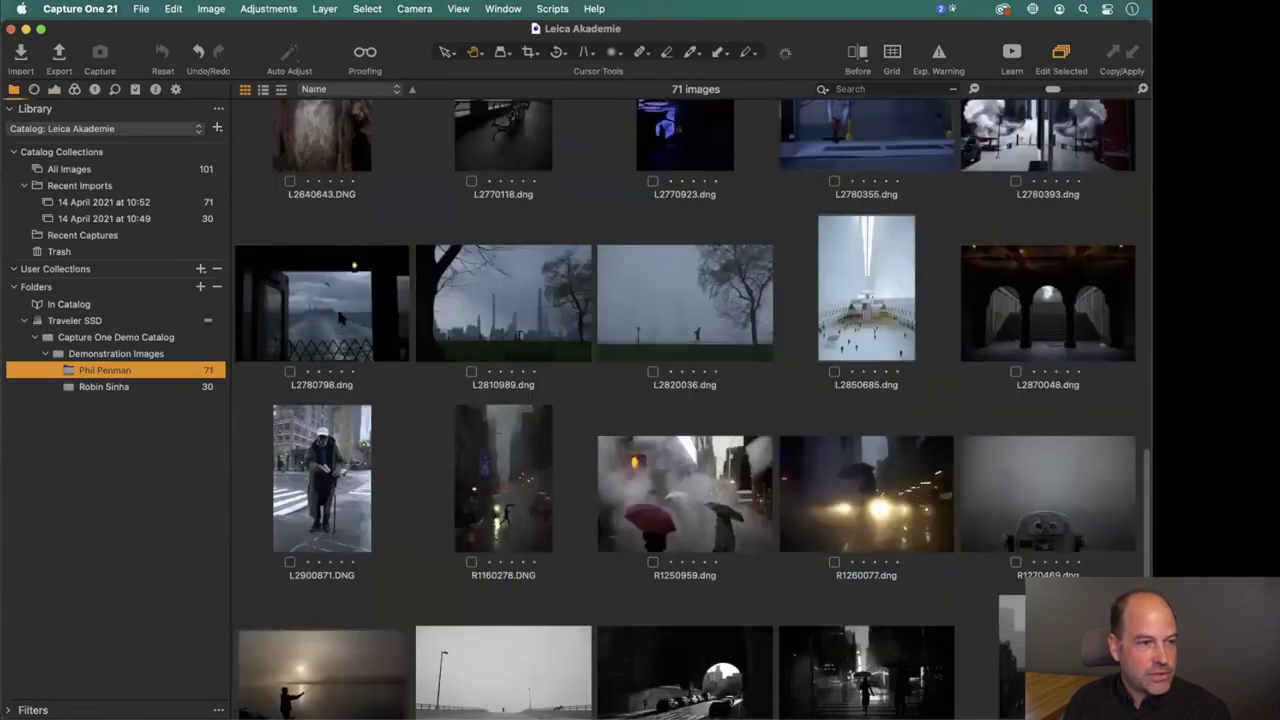
double_click(360, 354)
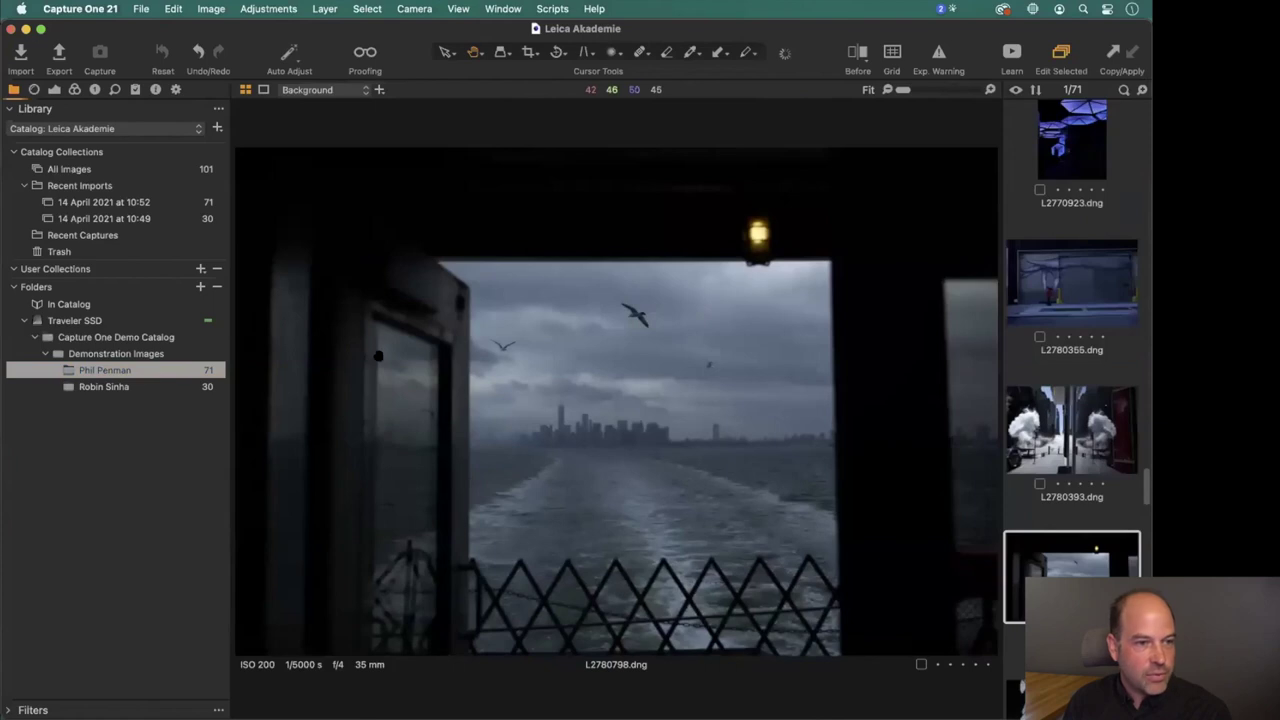
left_click(709, 369)
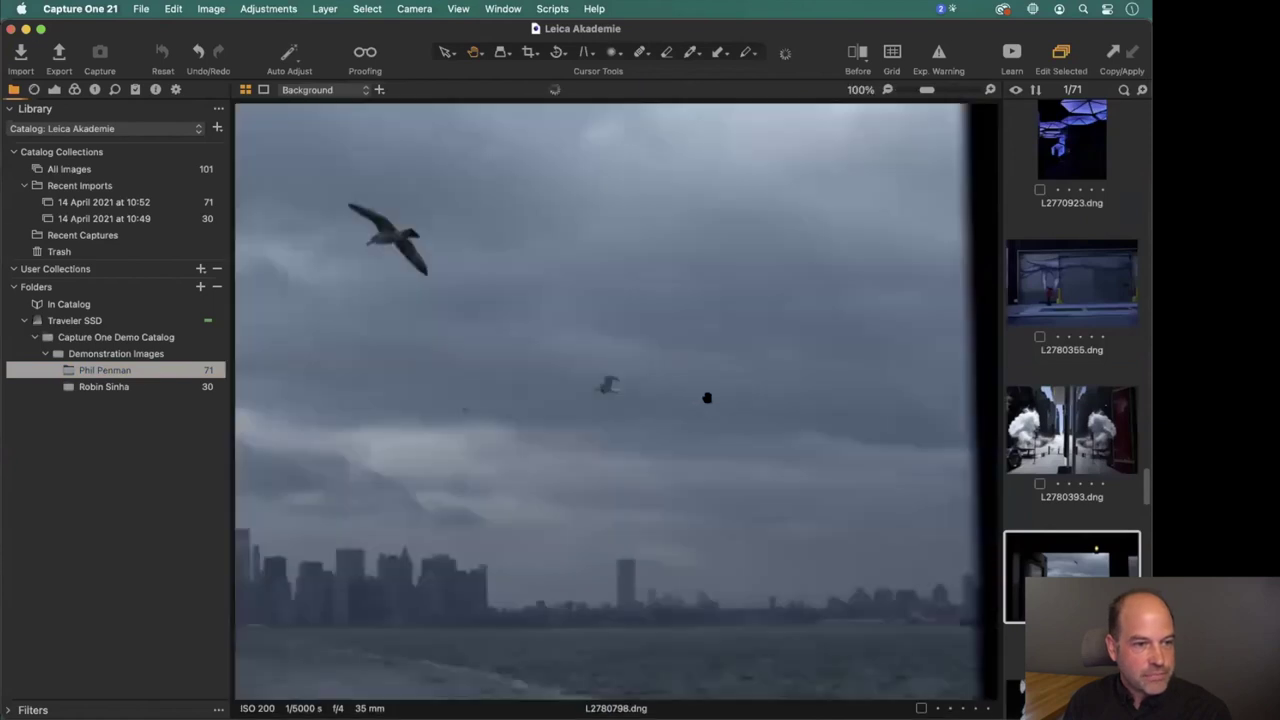
left_click(617, 388)
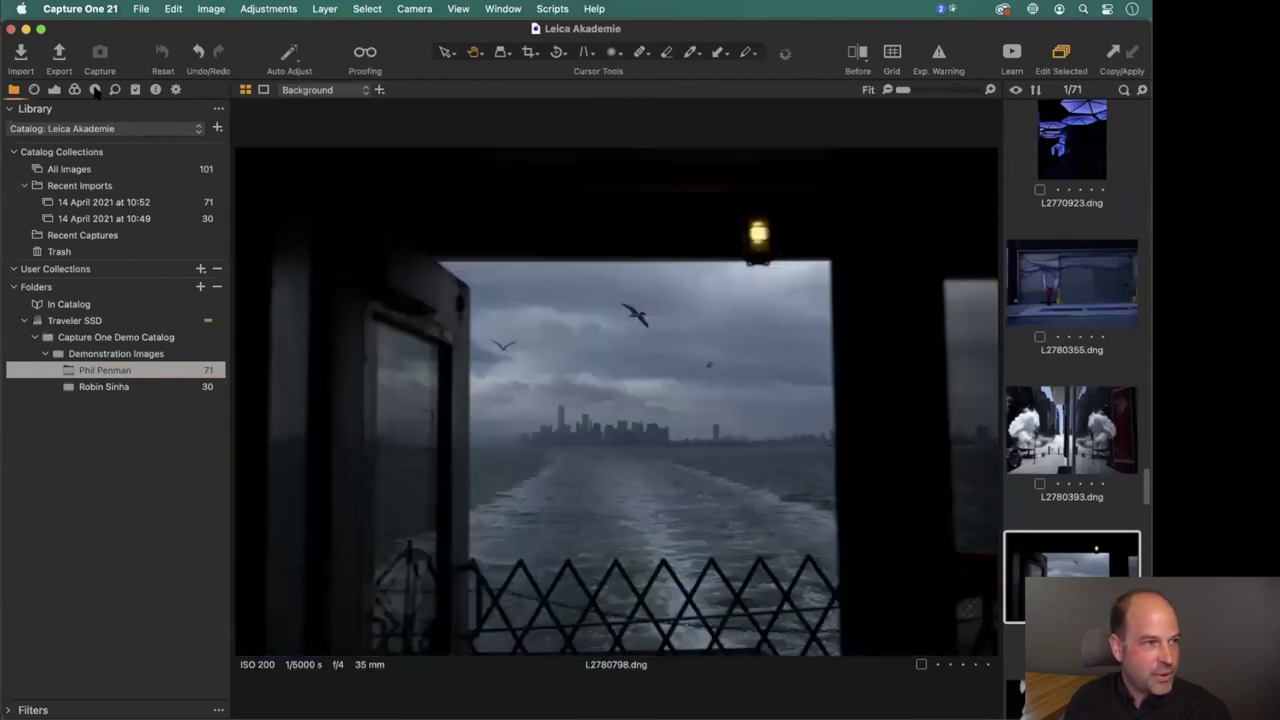
Choose the Heal brush, increase its size, and heal away the two birds and the small dark speck above the skyline.
left_click(55, 90)
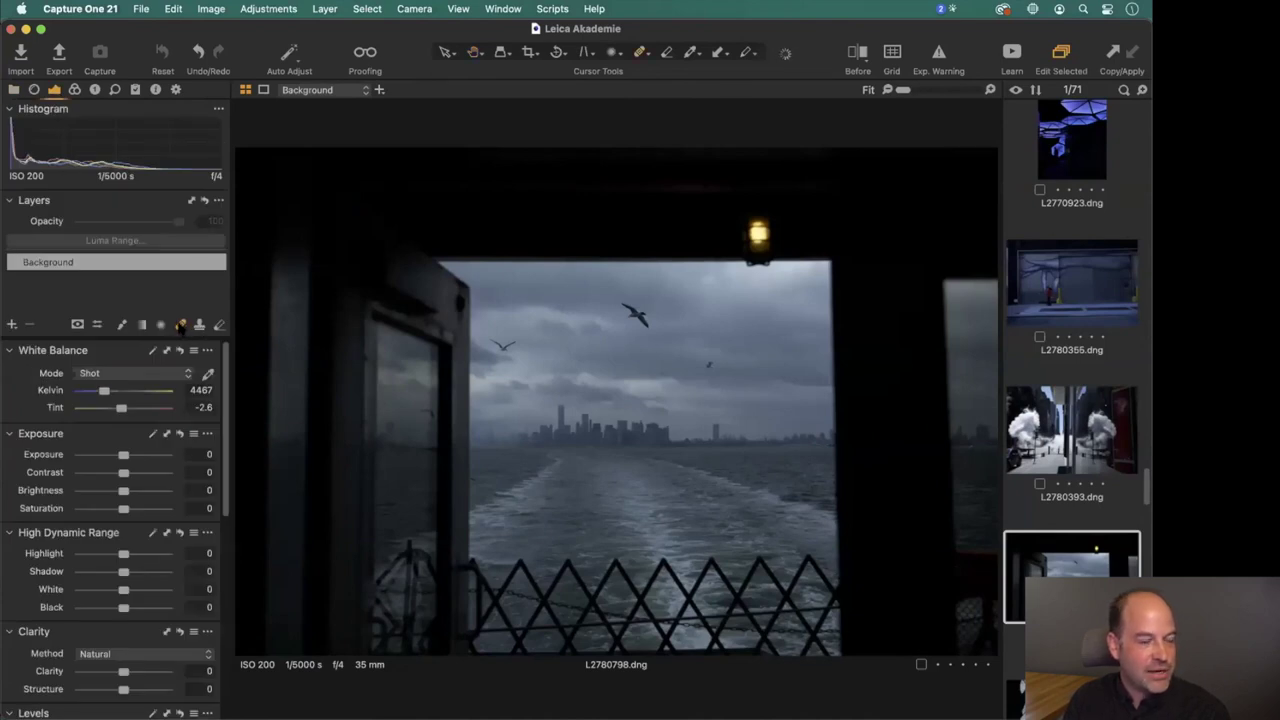
left_click(180, 325)
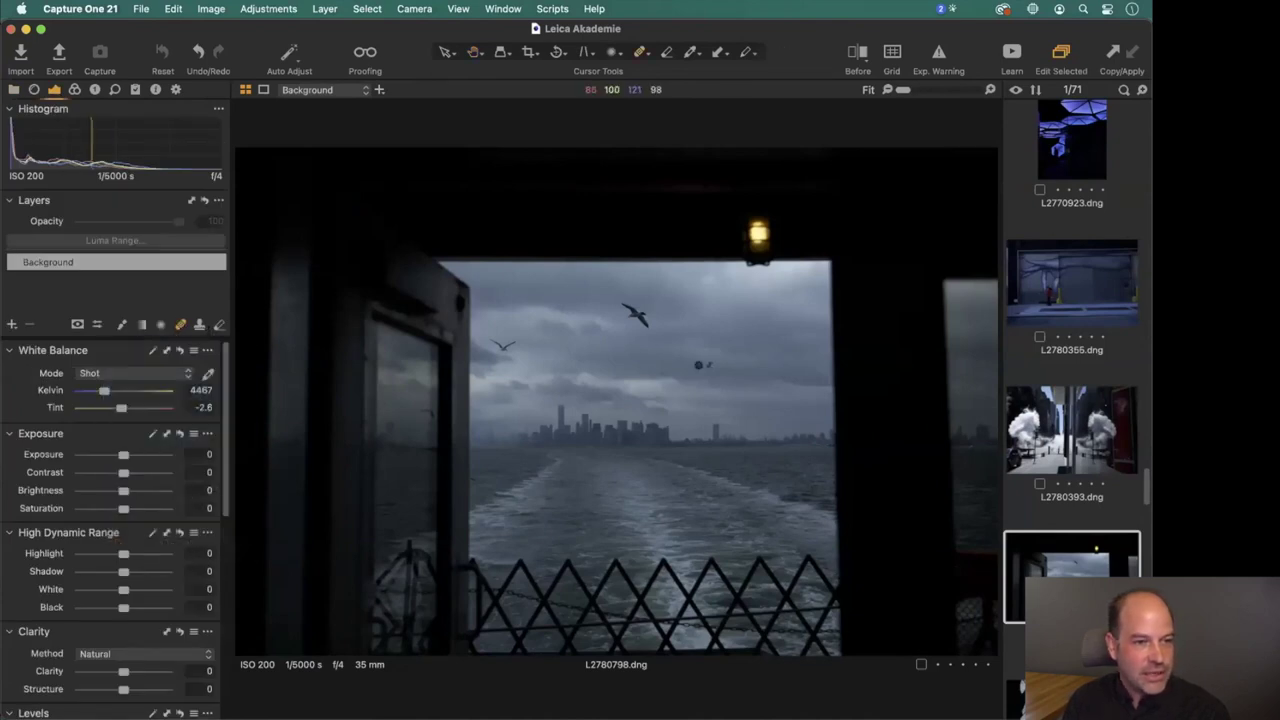
scroll(729, 369, "up", 3)
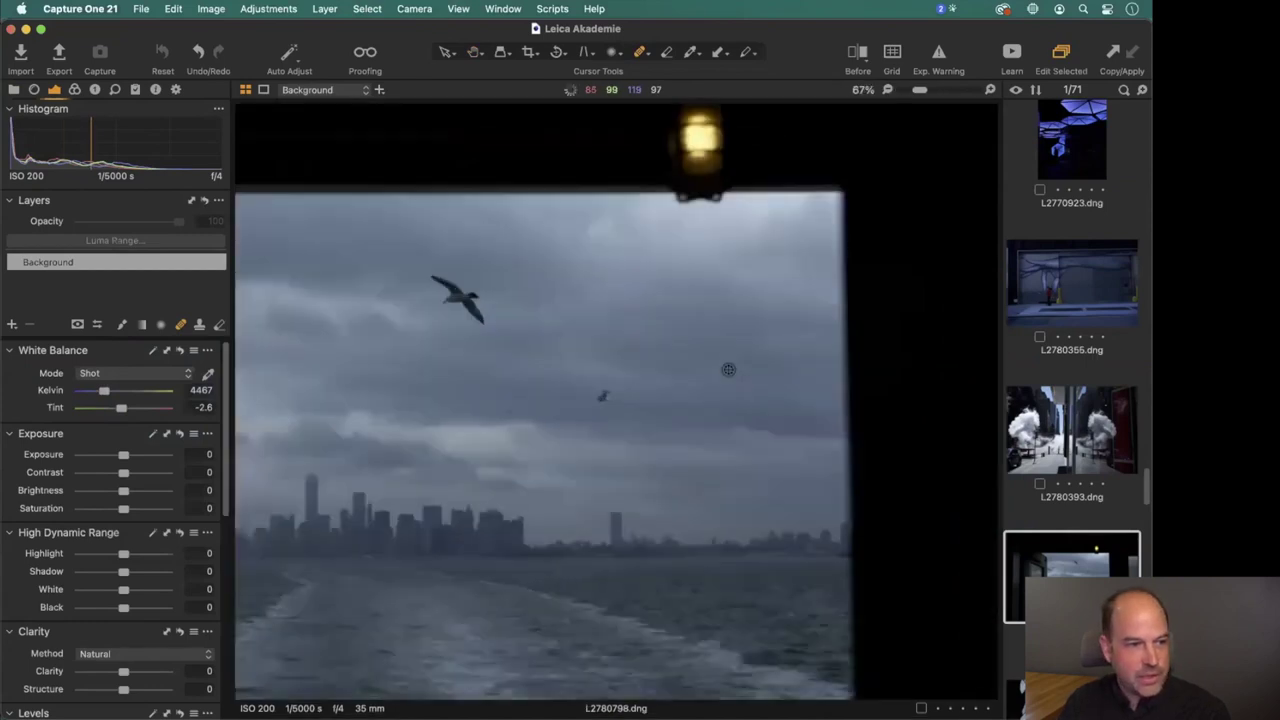
right_click(587, 341)
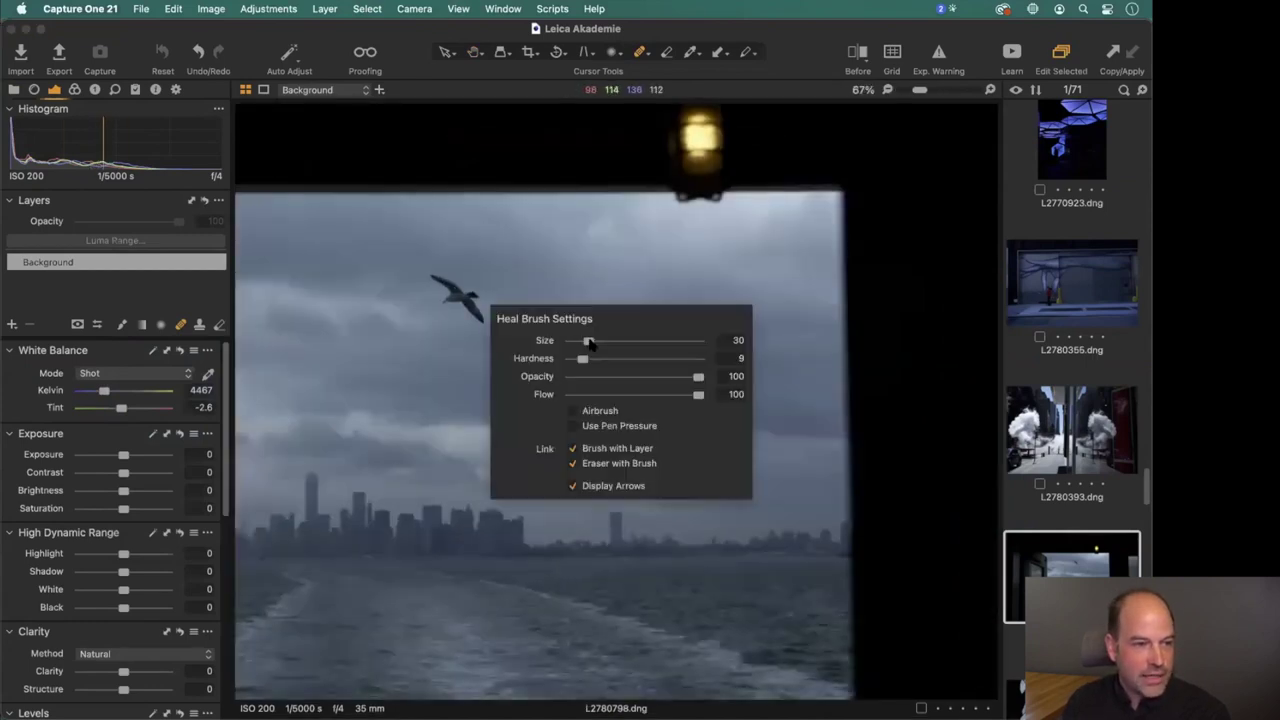
left_click_drag(600, 341, 605, 340)
left_click(605, 400)
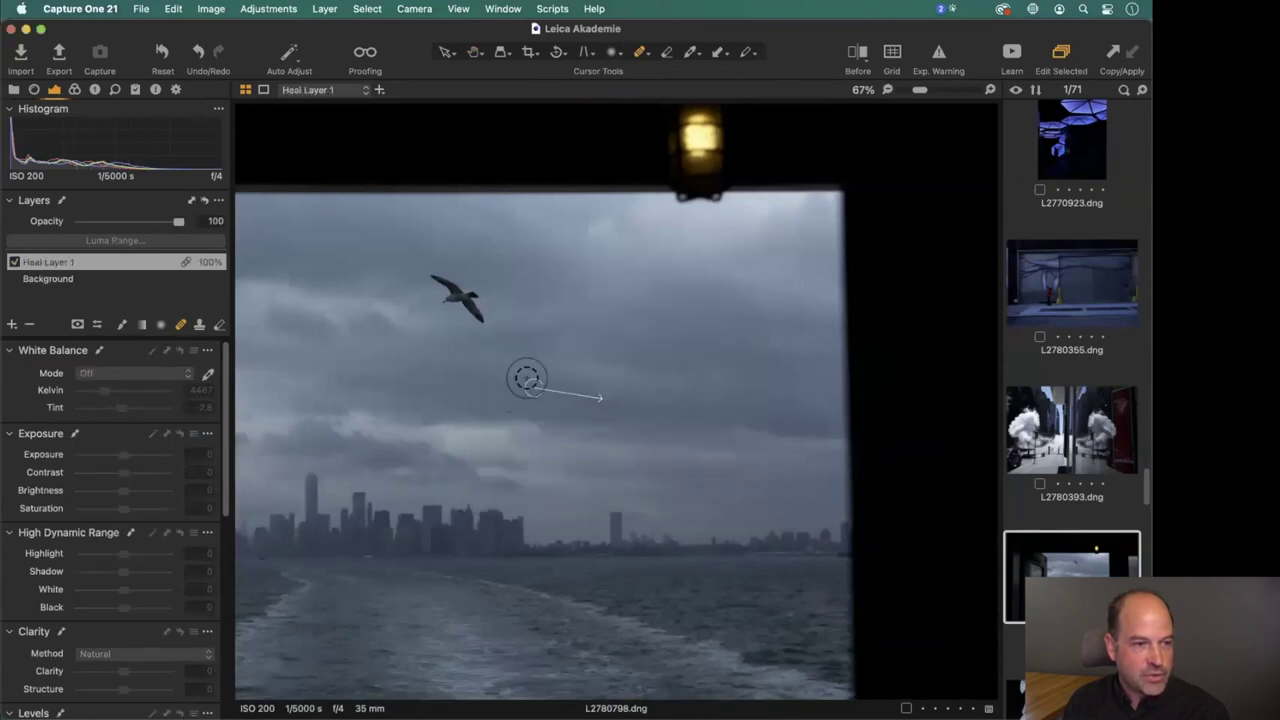
mouse_move(481, 313)
left_mouse_down()
mouse_move(443, 272)
mouse_move(443, 297)
mouse_move(466, 300)
mouse_move(478, 322)
mouse_move(557, 311)
mouse_move(563, 282)
mouse_move(563, 296)
left_mouse_up()
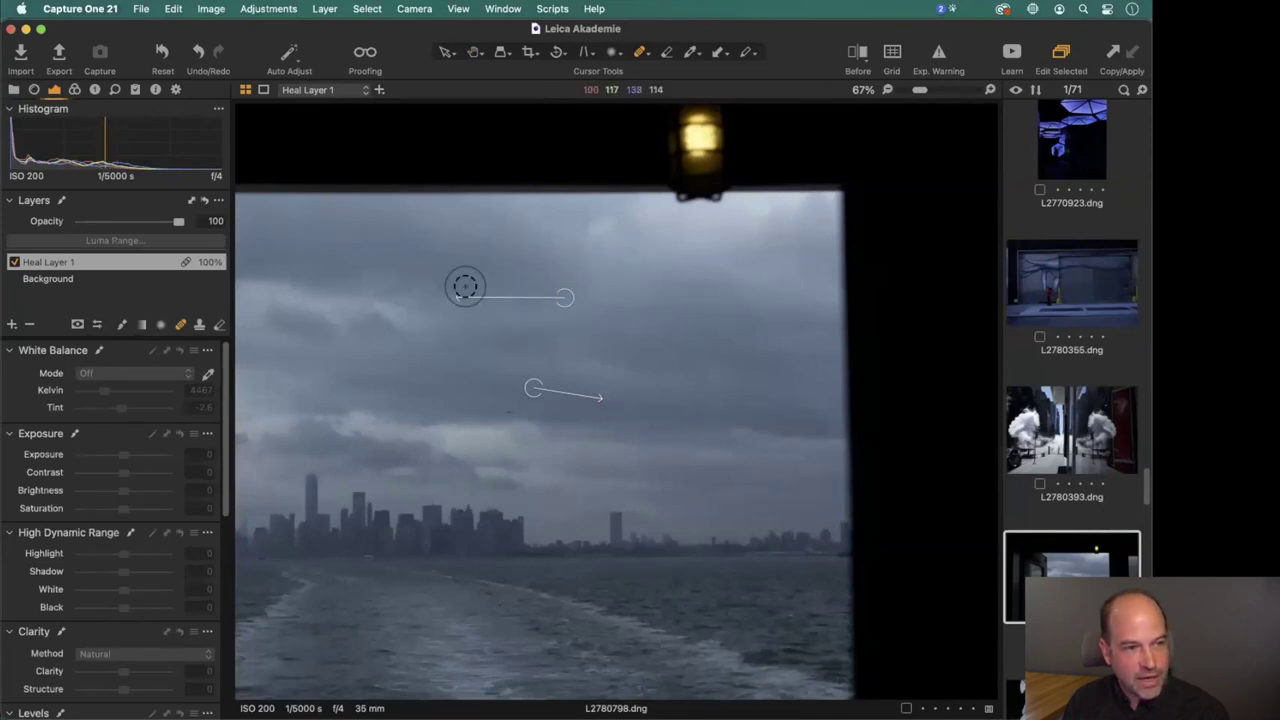
left_click(507, 408)
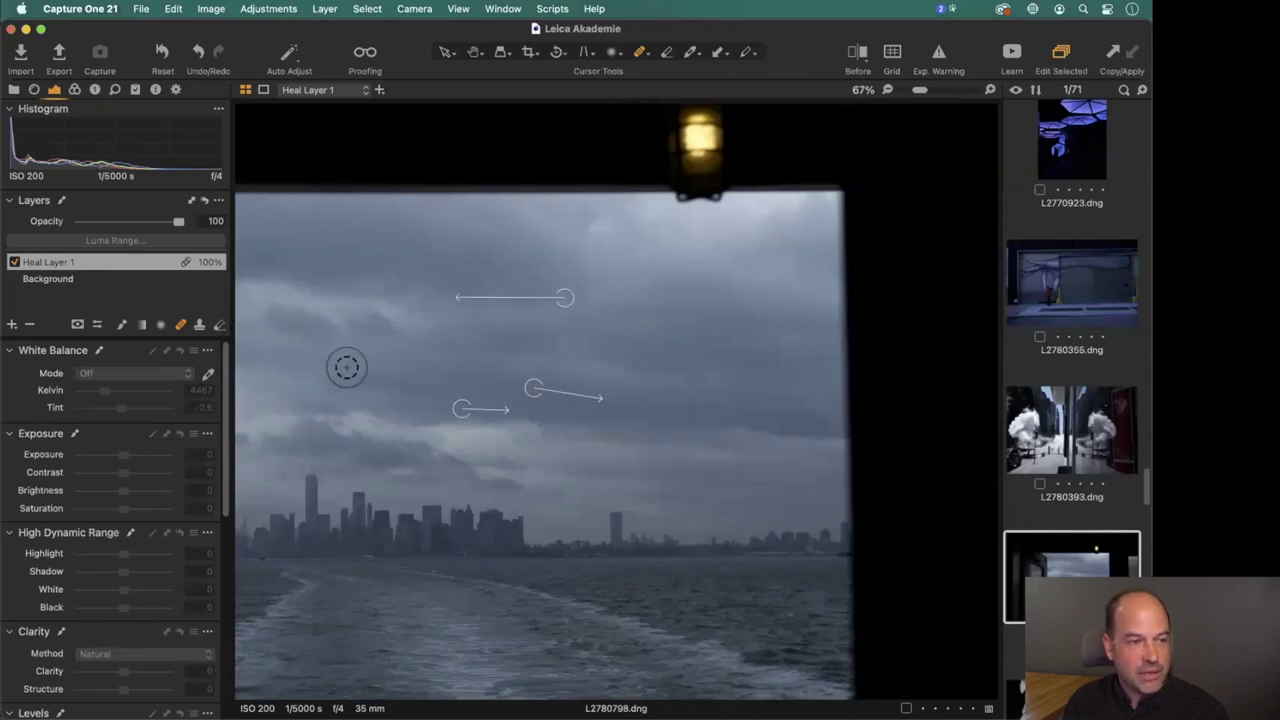
Compare the sky with the heal layer off and on, and try its opacity, leaving it at 100.
left_click(14, 262)
left_click(14, 262)
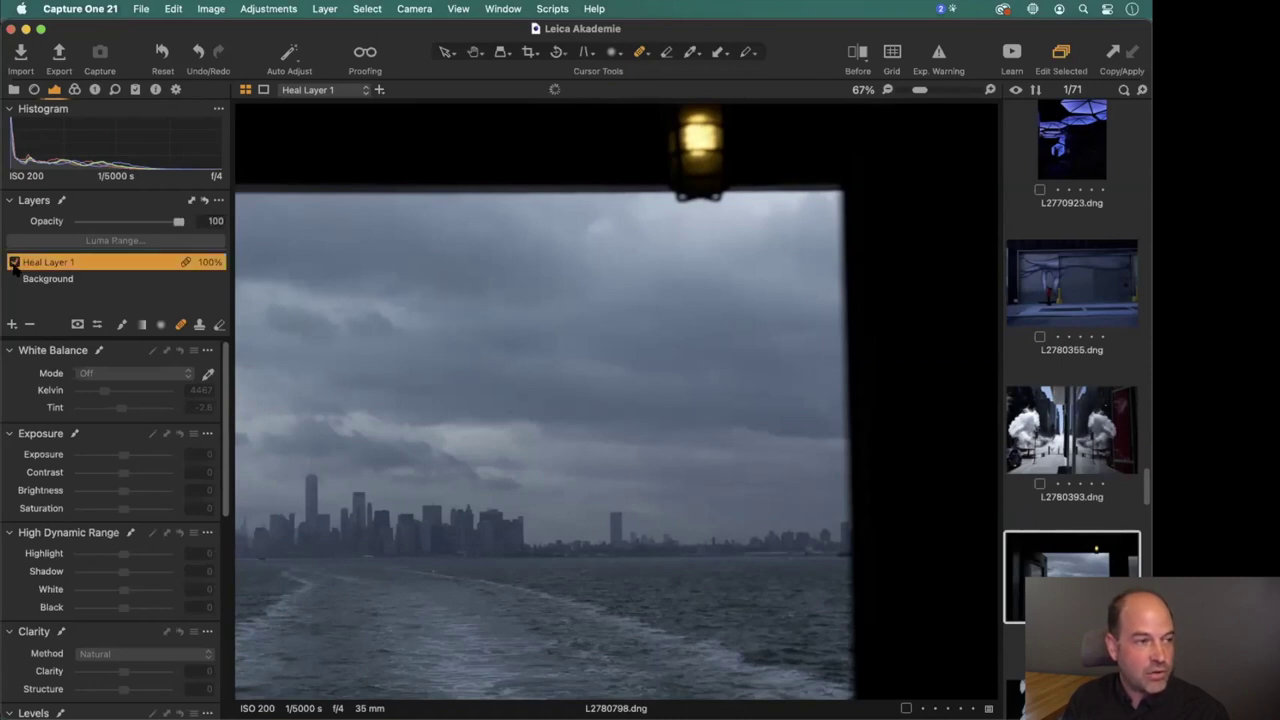
mouse_move(163, 228)
left_mouse_down()
mouse_move(134, 226)
mouse_move(200, 234)
left_mouse_up()
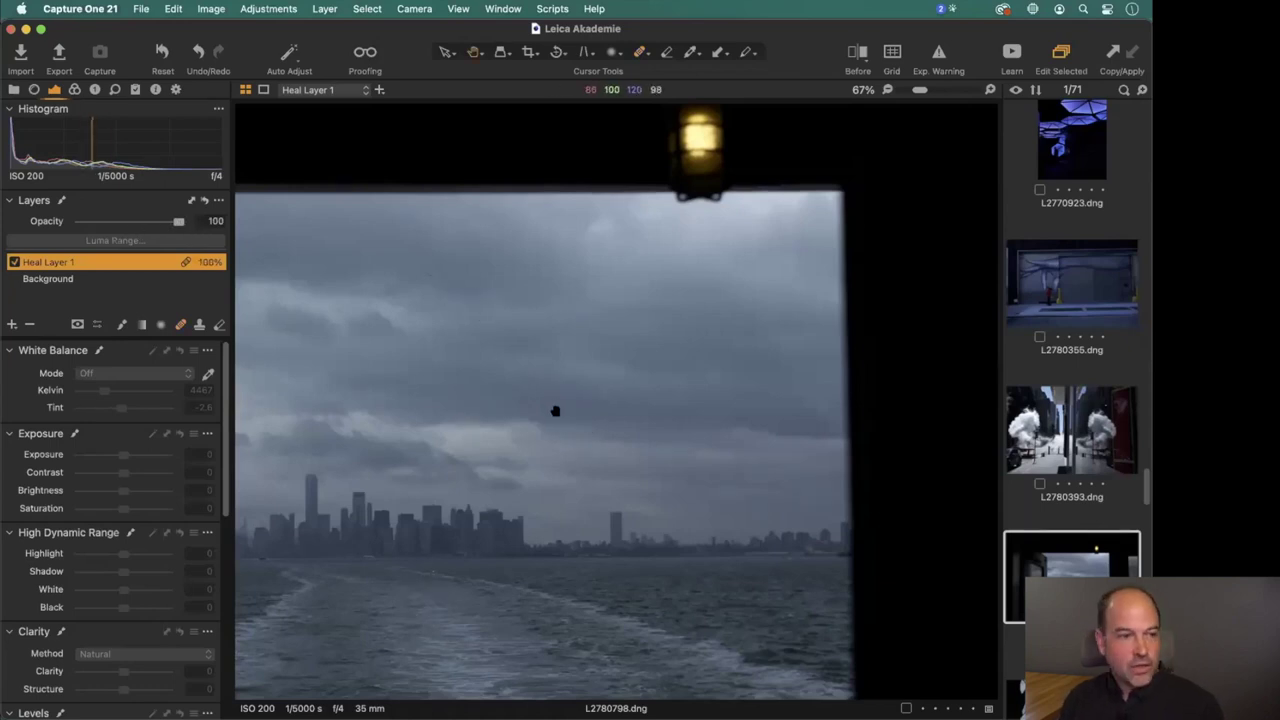
Return to the thumbnail grid, switch back to the 30-image demonstration folder, and select L1000442.DNG.
key("super+0")
key("super+alt+v")
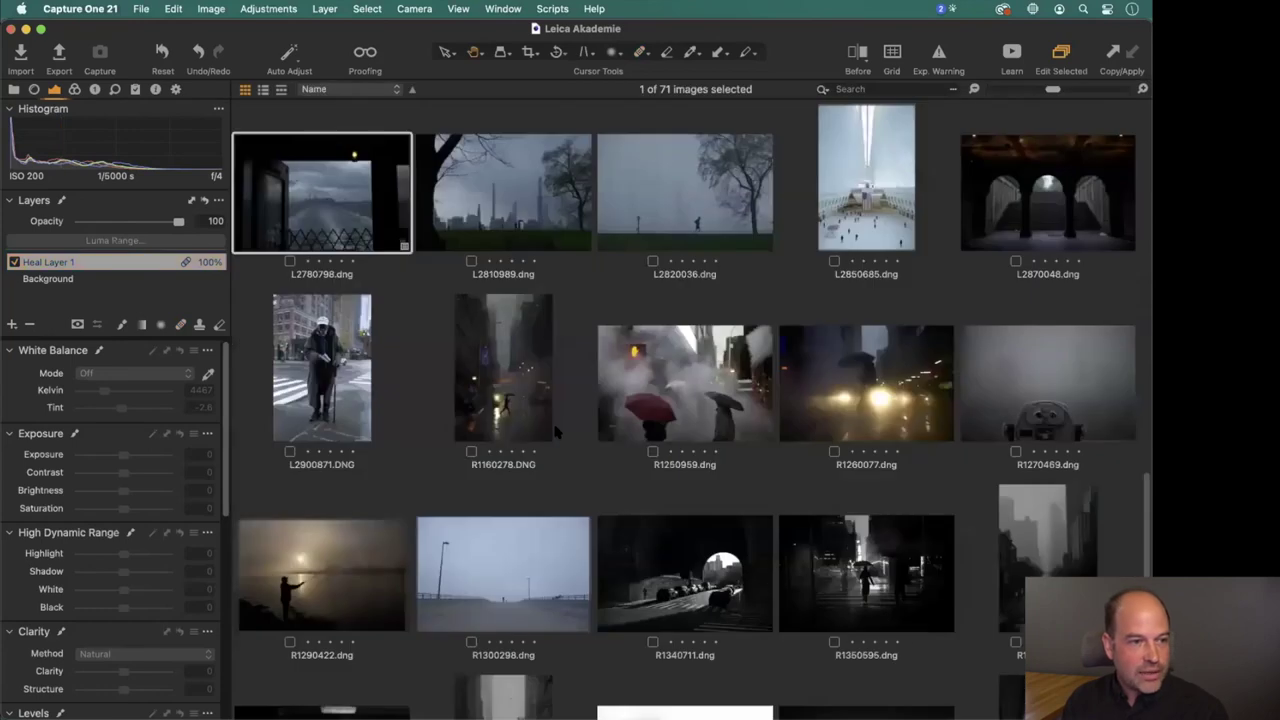
left_click(13, 89)
left_click(108, 388)
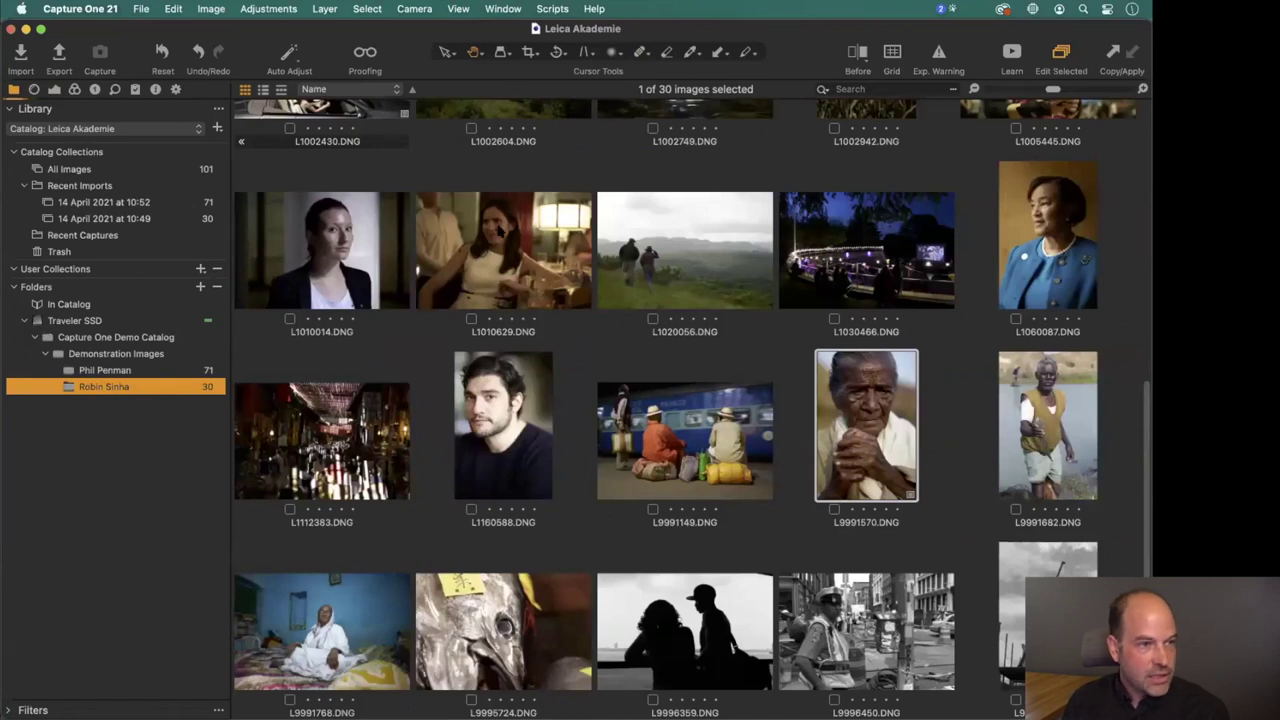
scroll(497, 228, "up", 10)
left_click(822, 286)
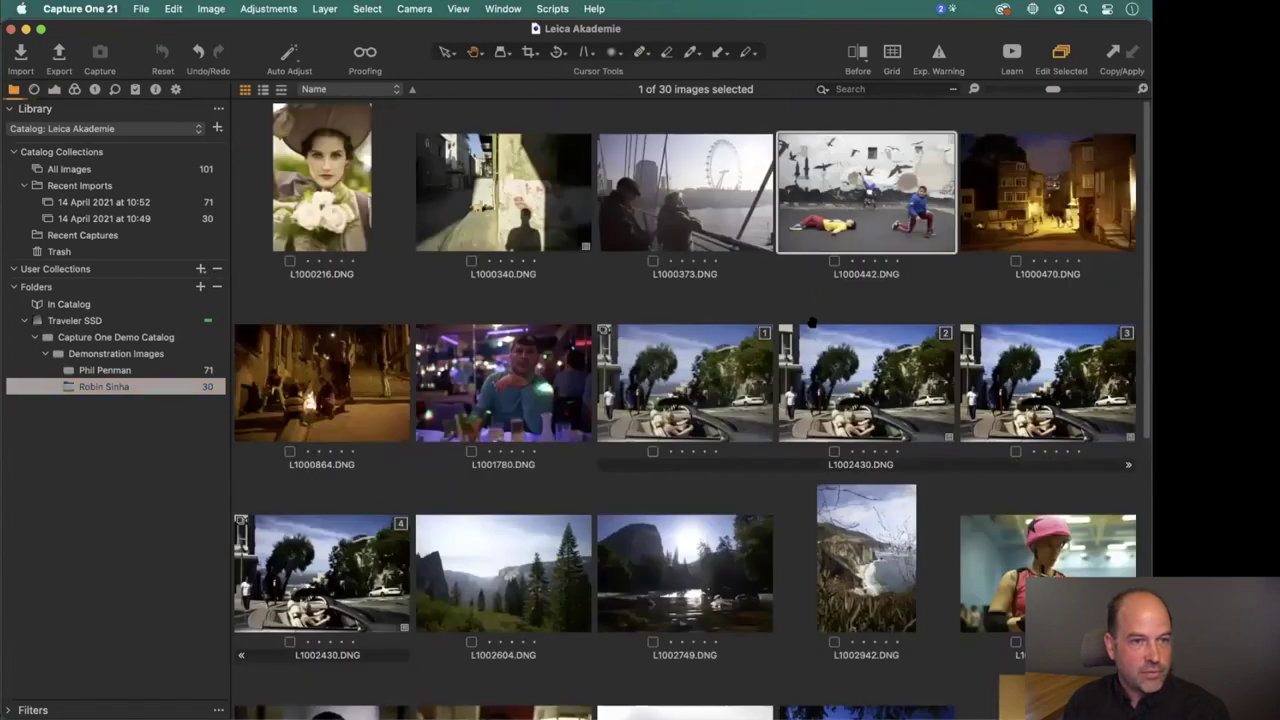
Open L1000442.DNG in the viewer, bring up the Color Editor, and look through its Skin Tone and Advanced modes.
double_click(800, 292)
left_click(55, 90)
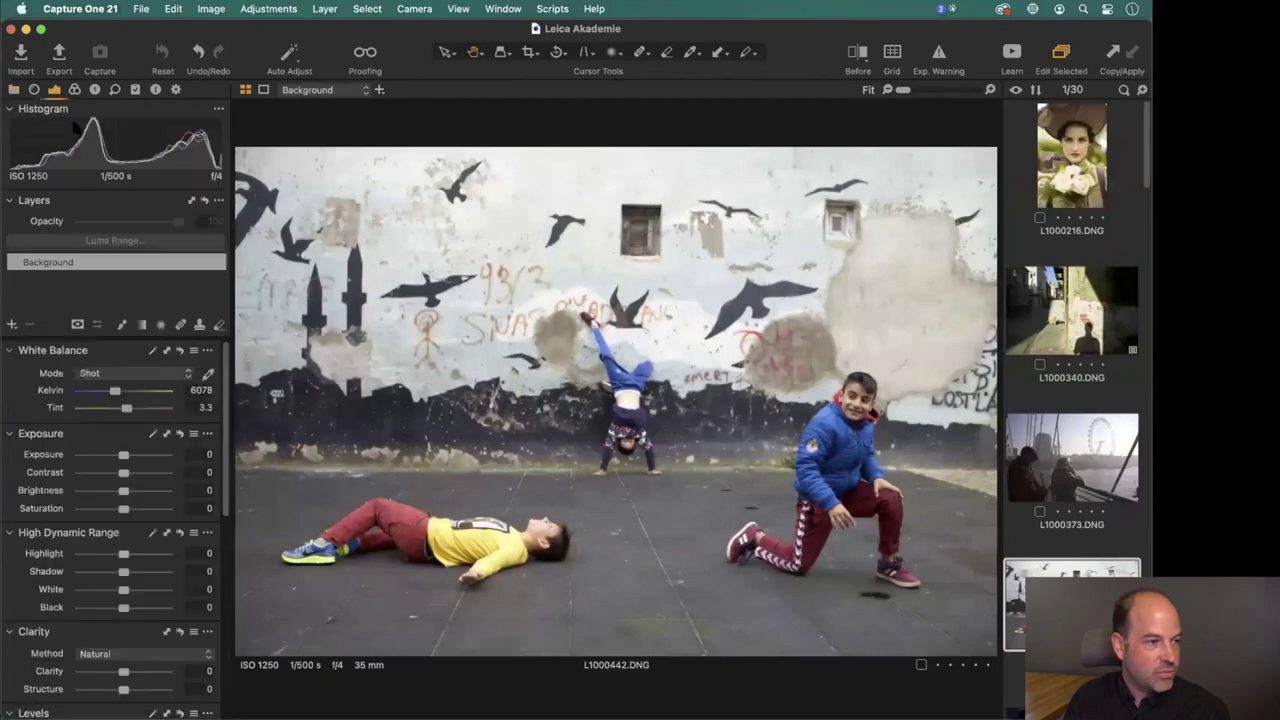
left_click(74, 90)
left_click_drag(229, 386, 232, 388)
mouse_move(231, 391)
left_mouse_down()
mouse_move(201, 395)
mouse_move(224, 392)
left_mouse_up()
scroll(225, 478, "down", 5)
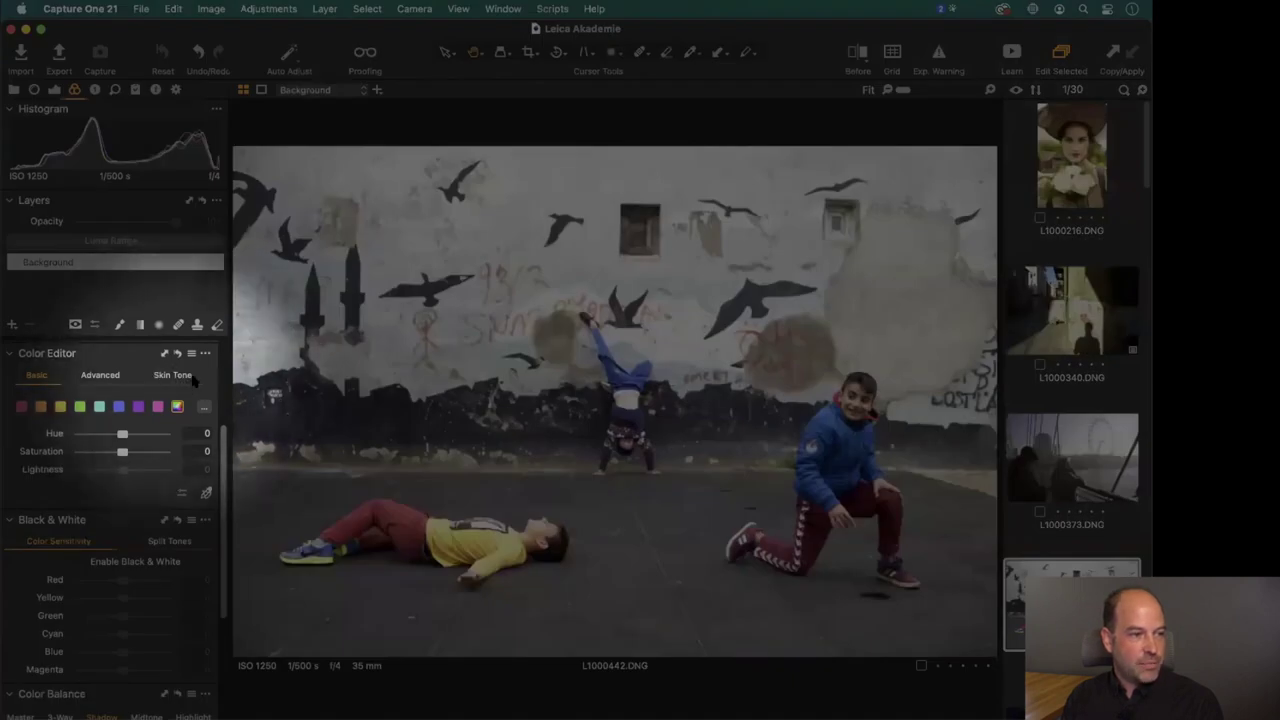
left_click(173, 375)
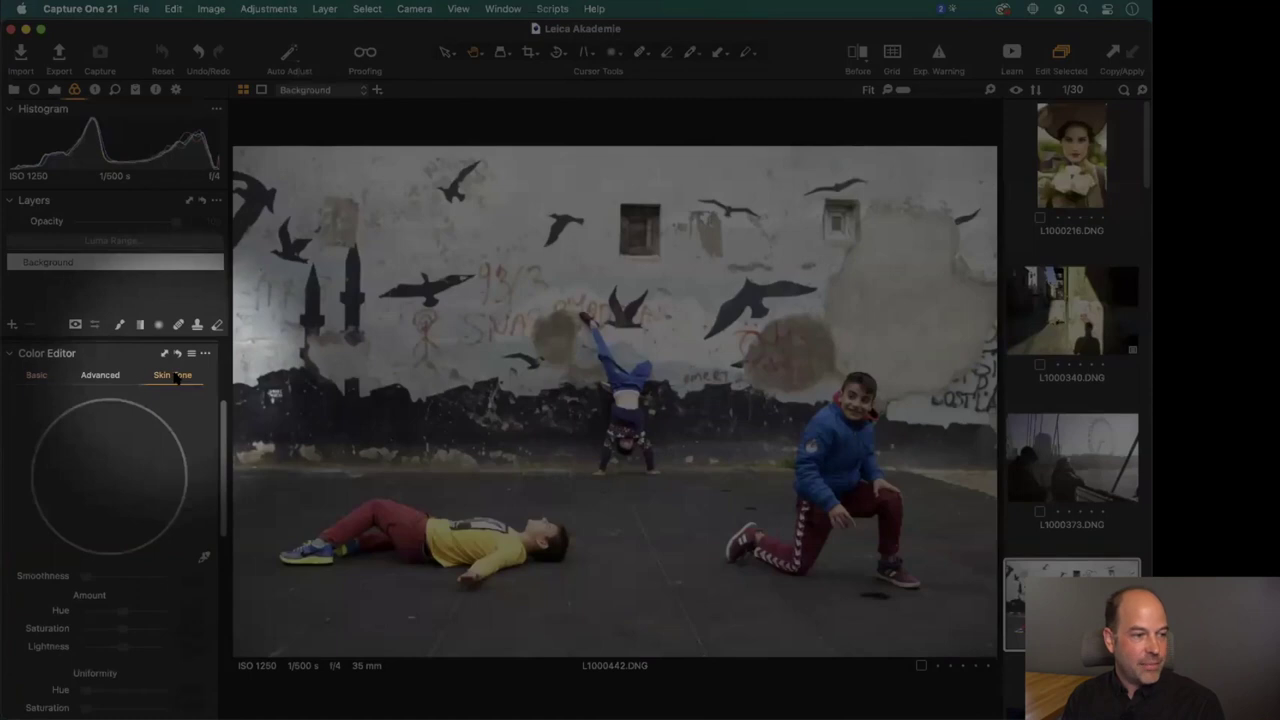
left_click(100, 375)
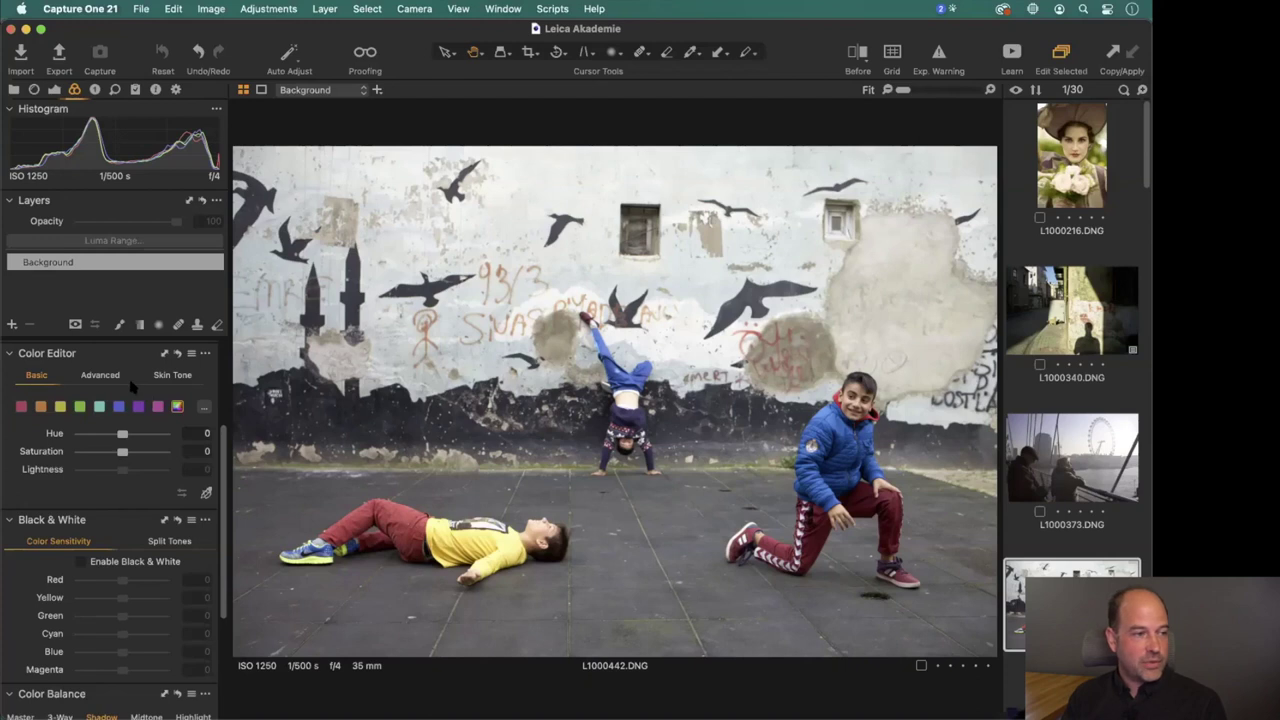
Set the red range in the basic Color Editor to saturation 8.2 and lightness -9.6, and try shifting its hue.
left_click(21, 407)
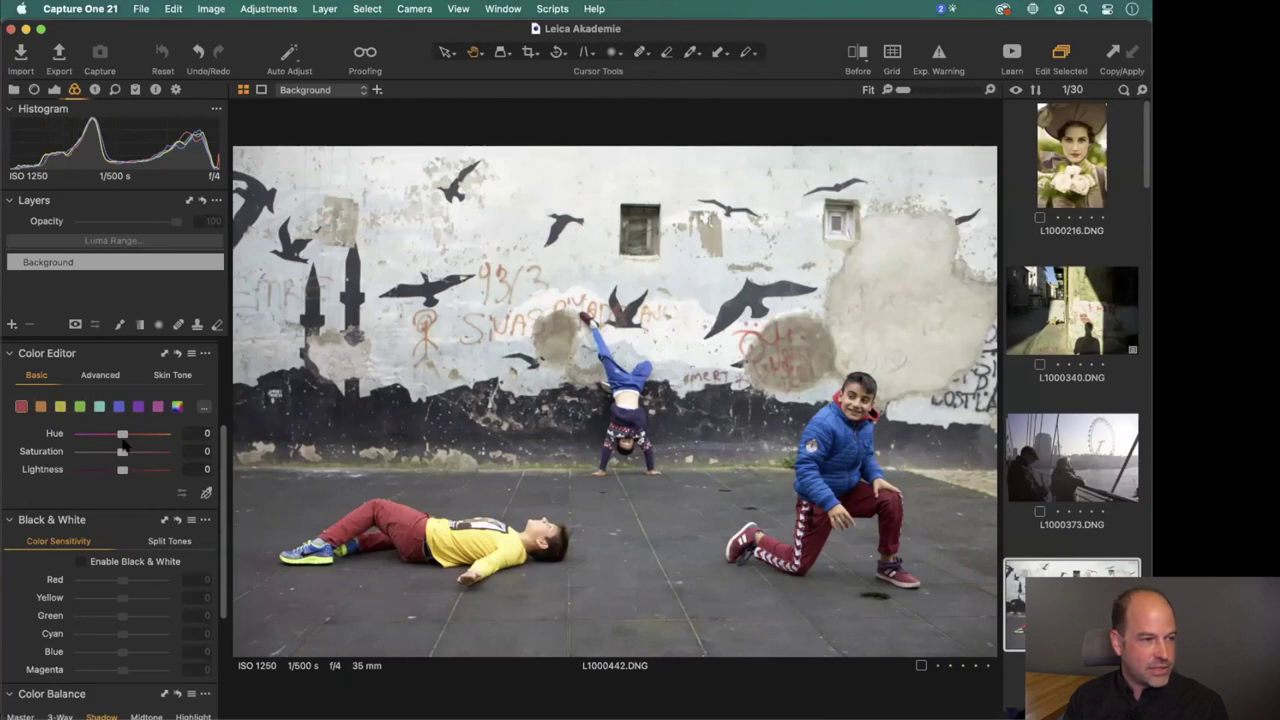
mouse_move(122, 469)
left_mouse_down()
mouse_move(92, 469)
mouse_move(127, 471)
left_mouse_up()
double_click(124, 472)
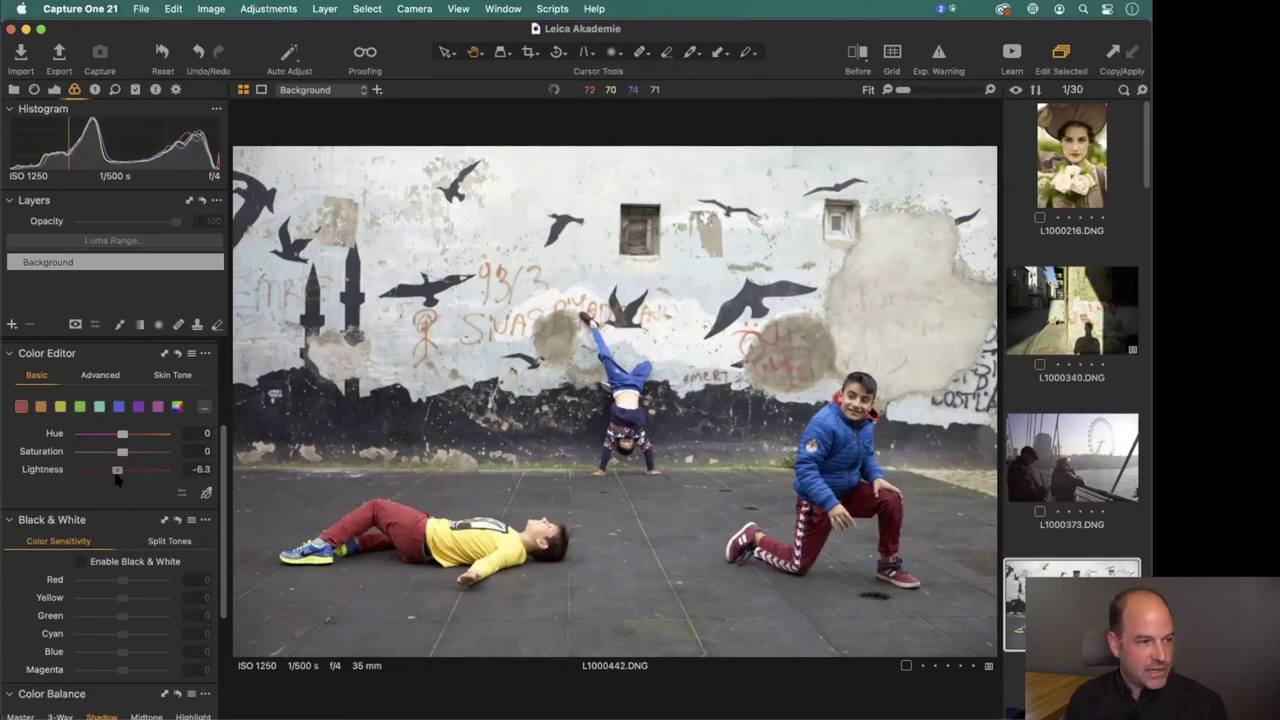
left_click_drag(121, 471, 126, 453)
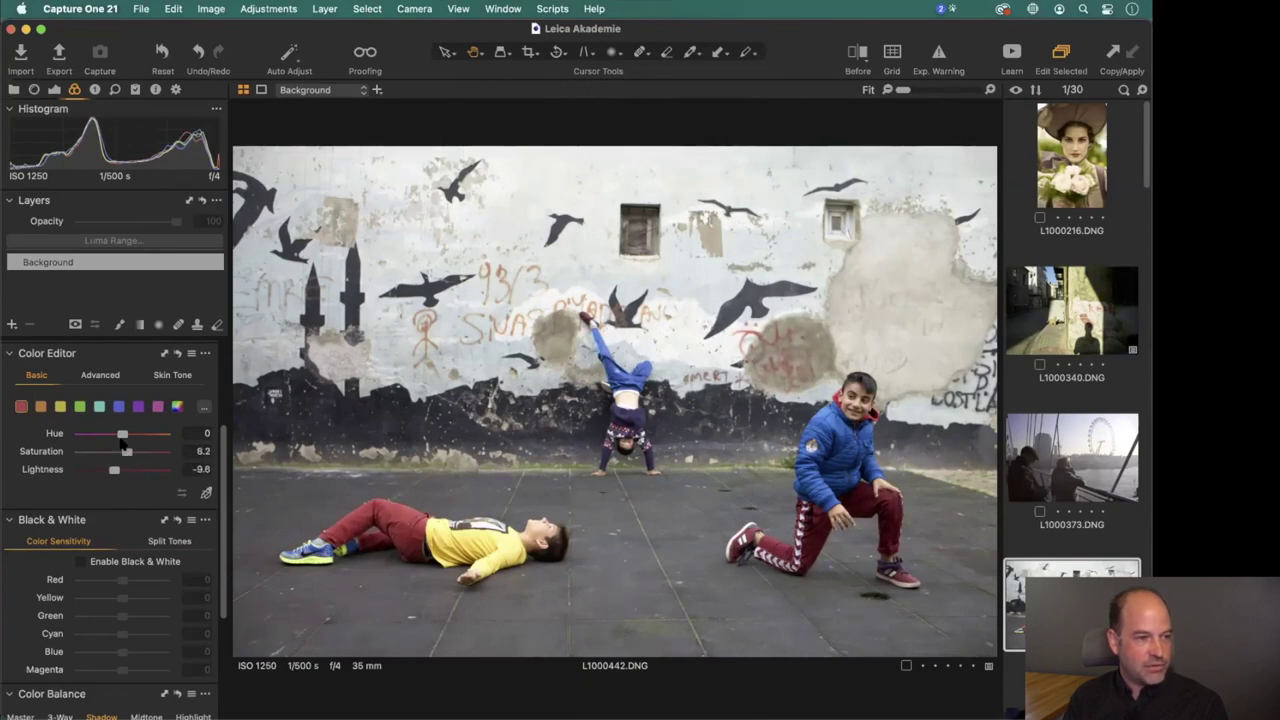
left_click_drag(98, 435, 132, 437)
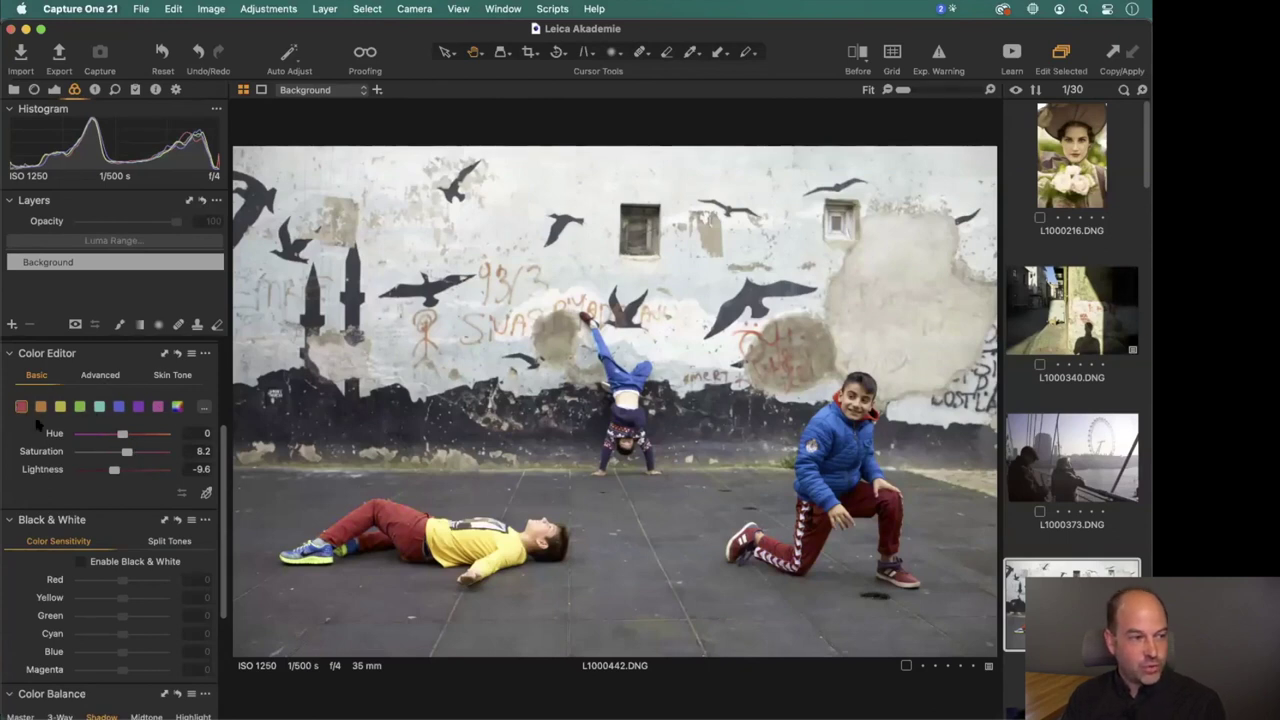
Pick the kneeling boy's blue jacket as the color range, try saturation 16.1 and lightness -29.8, and reset the color edits.
left_click(206, 492)
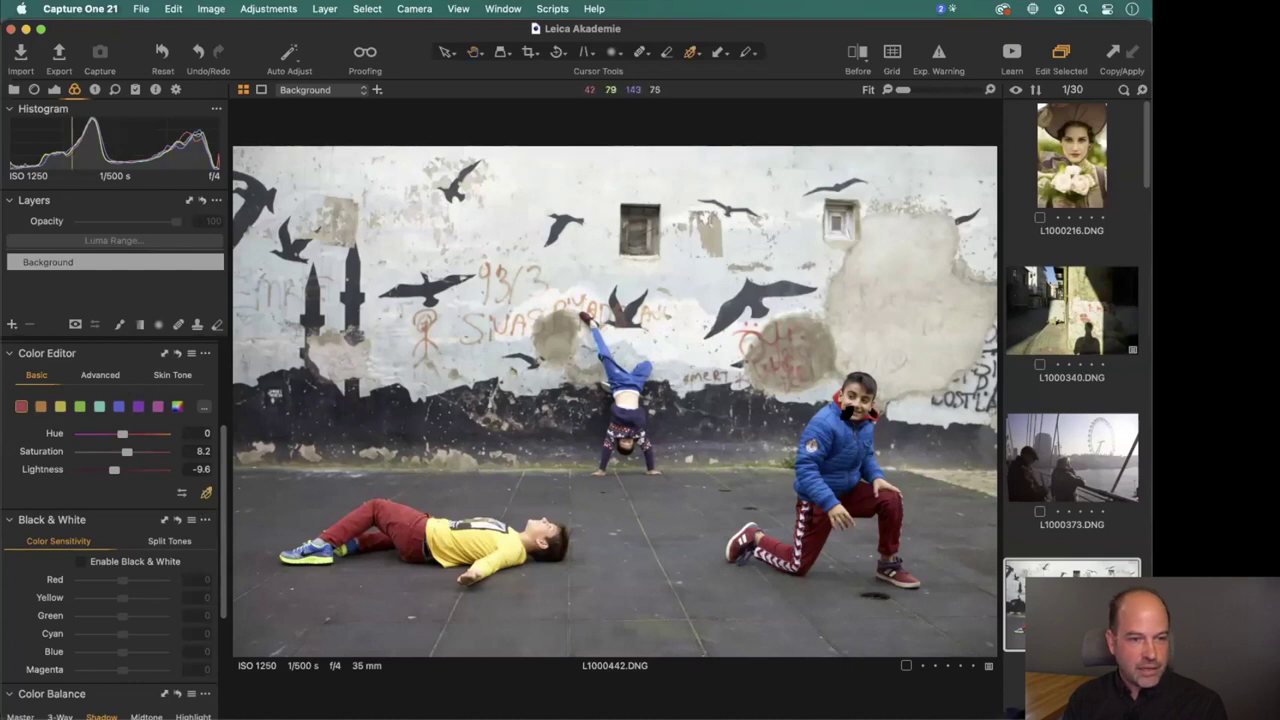
right_click(832, 426)
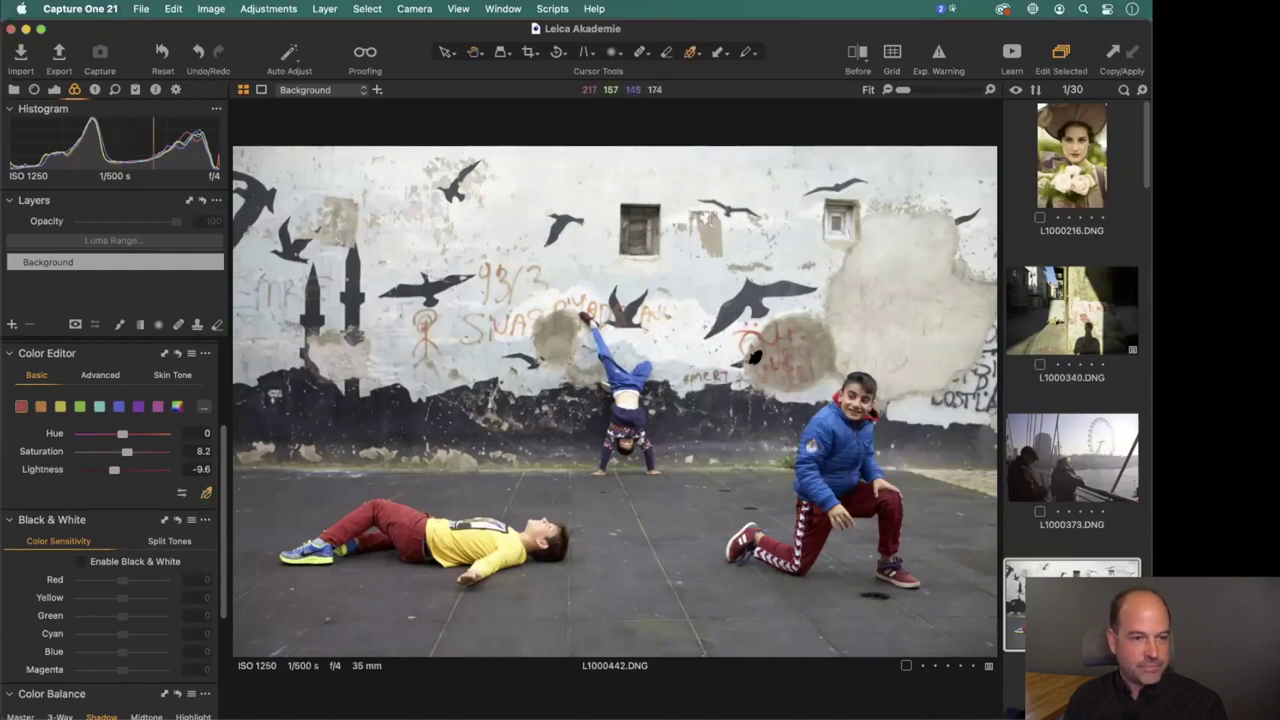
left_click(834, 440)
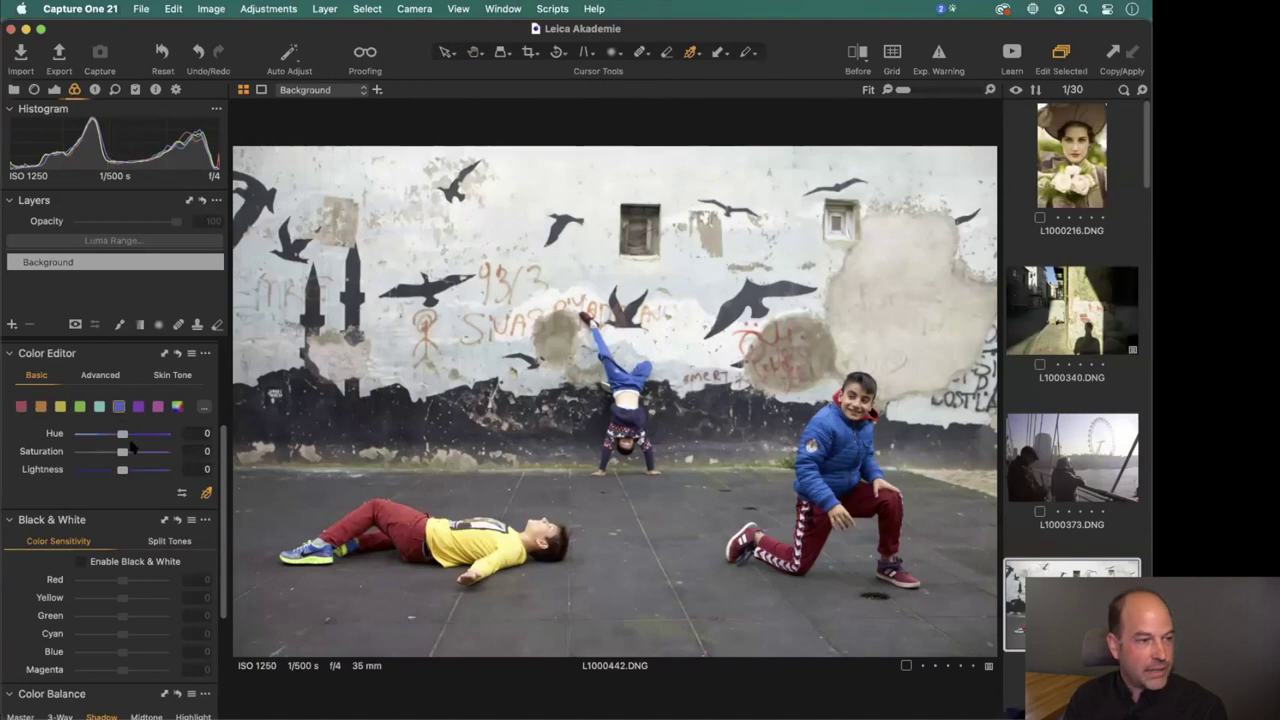
mouse_move(122, 469)
left_mouse_down()
mouse_move(97, 470)
mouse_move(130, 451)
left_mouse_up()
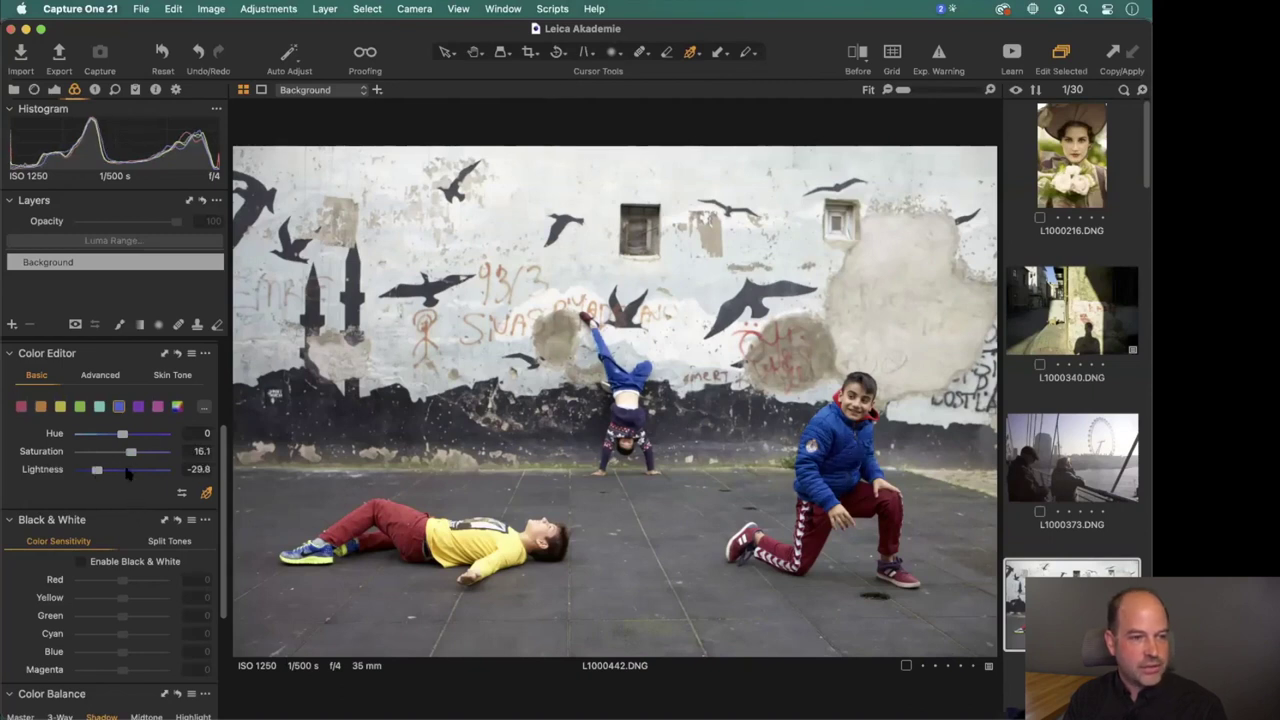
left_click(178, 405)
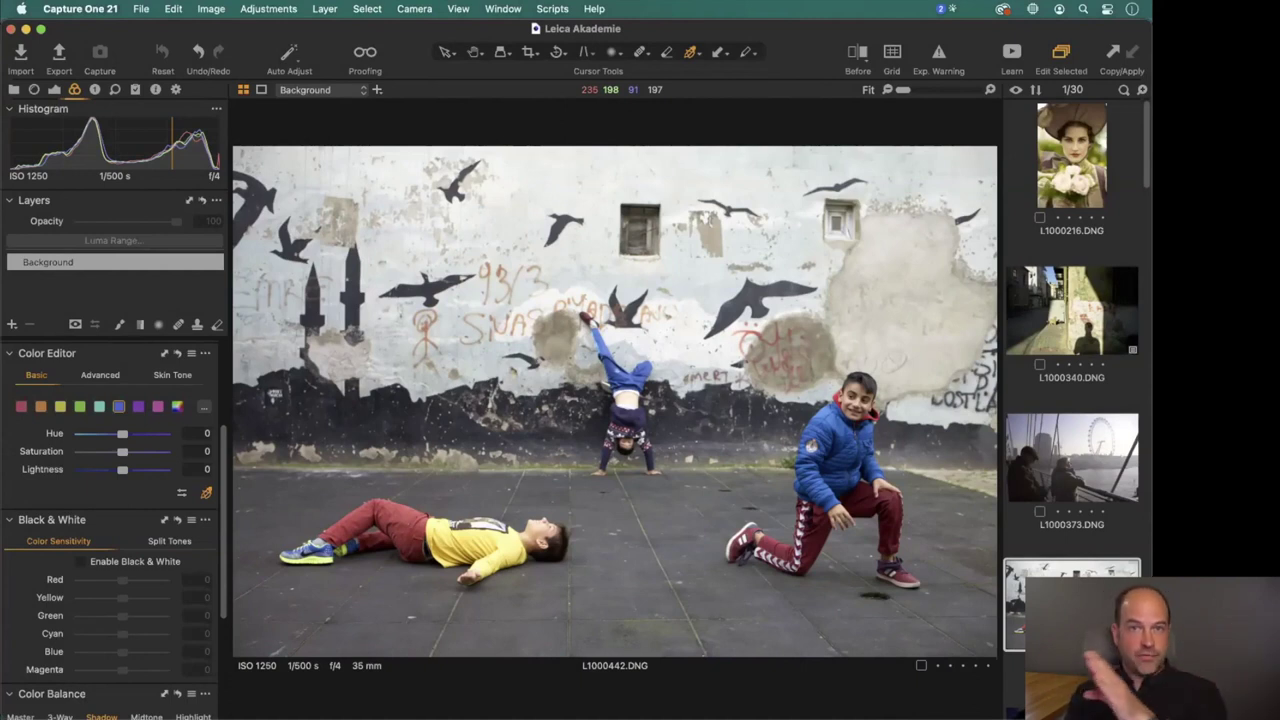
Pick the yellow shirt and vary its lightness directly on the image between -33.9 and 50, ending at 1.8.
left_click(490, 540)
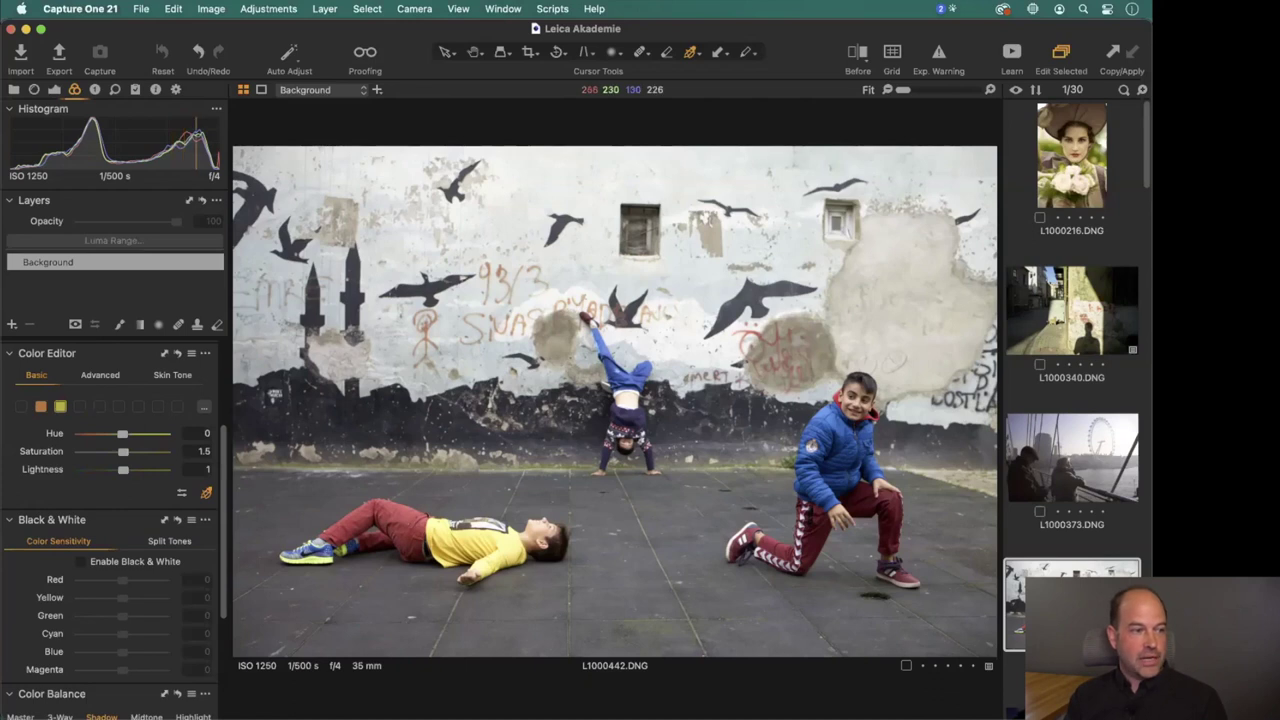
left_click_drag(490, 540, 495, 600)
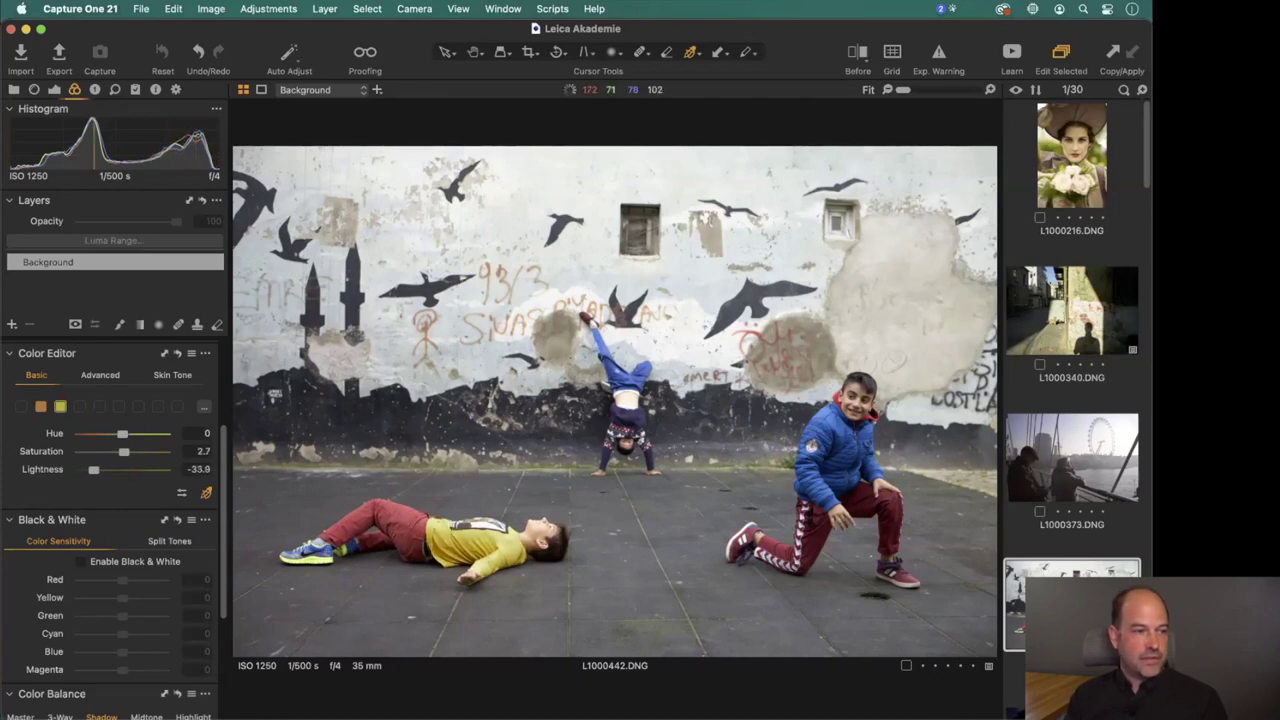
type("50")
key("Return")
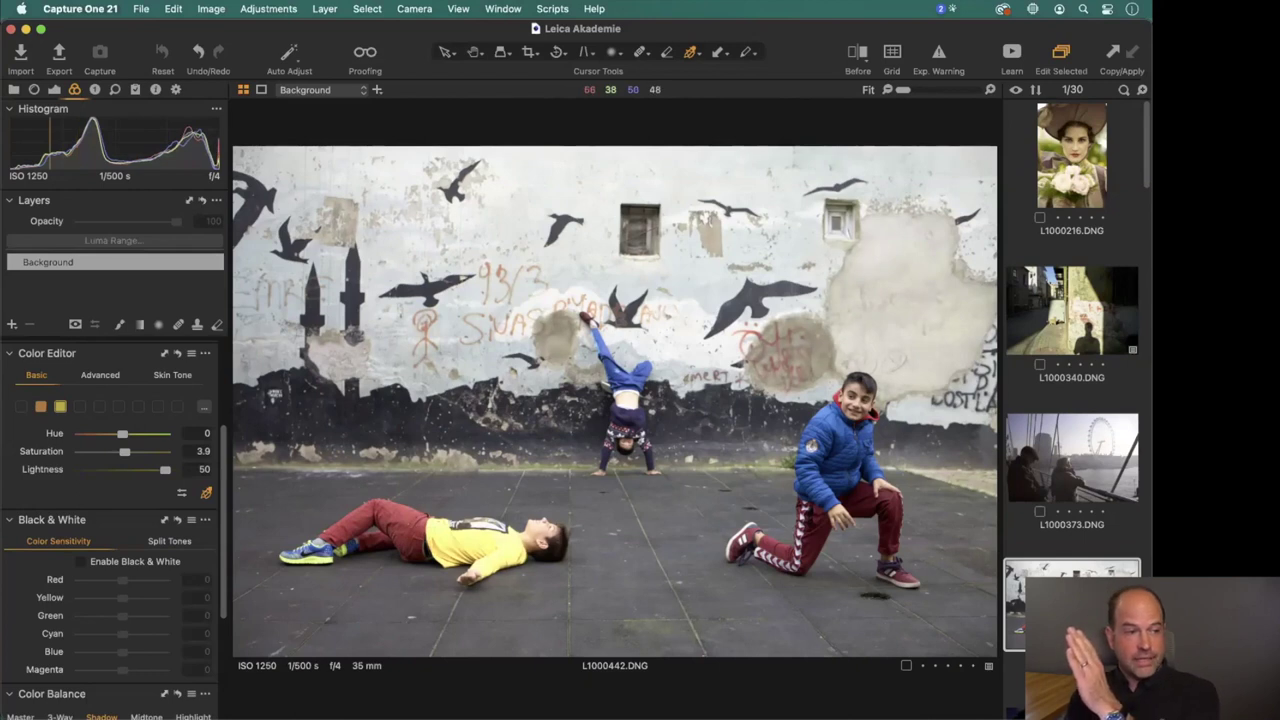
left_click_drag(495, 545, 492, 640)
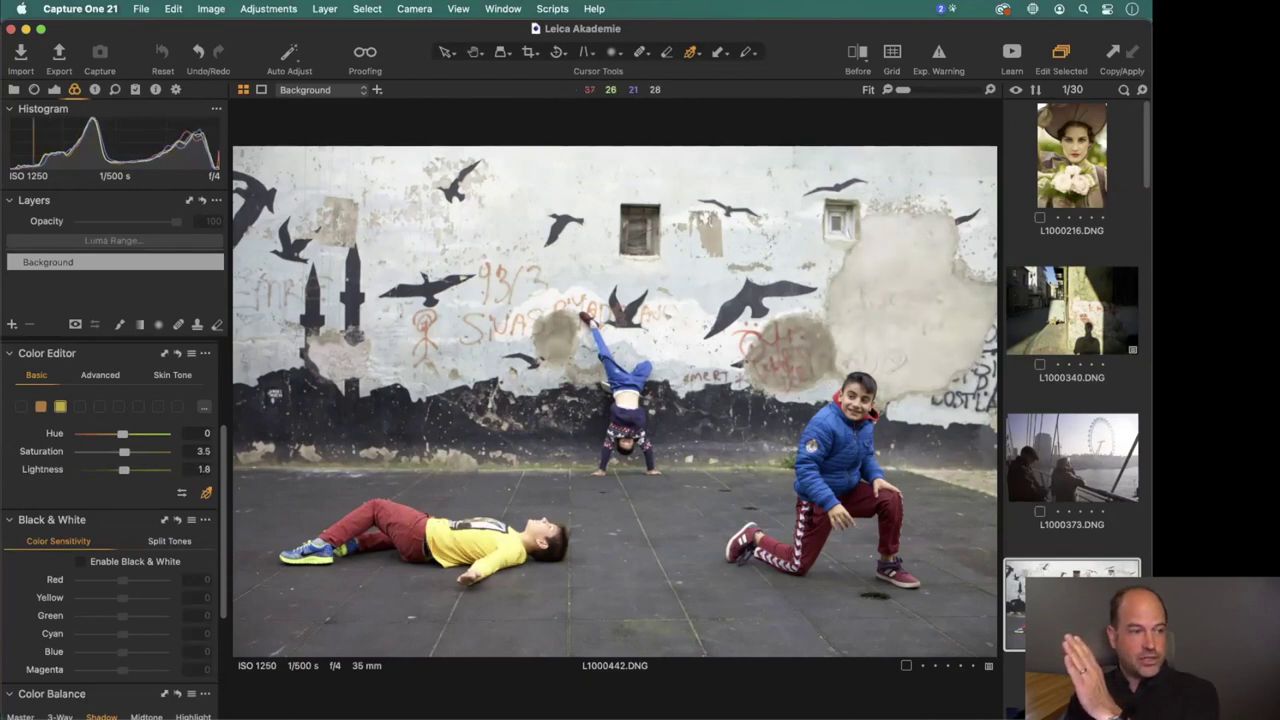
Adjust the yellow shirt directly on the image to saturation 26.4, hue -1.2 and lightness 1.6.
mouse_move(492, 545)
left_mouse_down()
mouse_move(615, 545)
mouse_move(475, 547)
mouse_move(595, 547)
left_mouse_up()
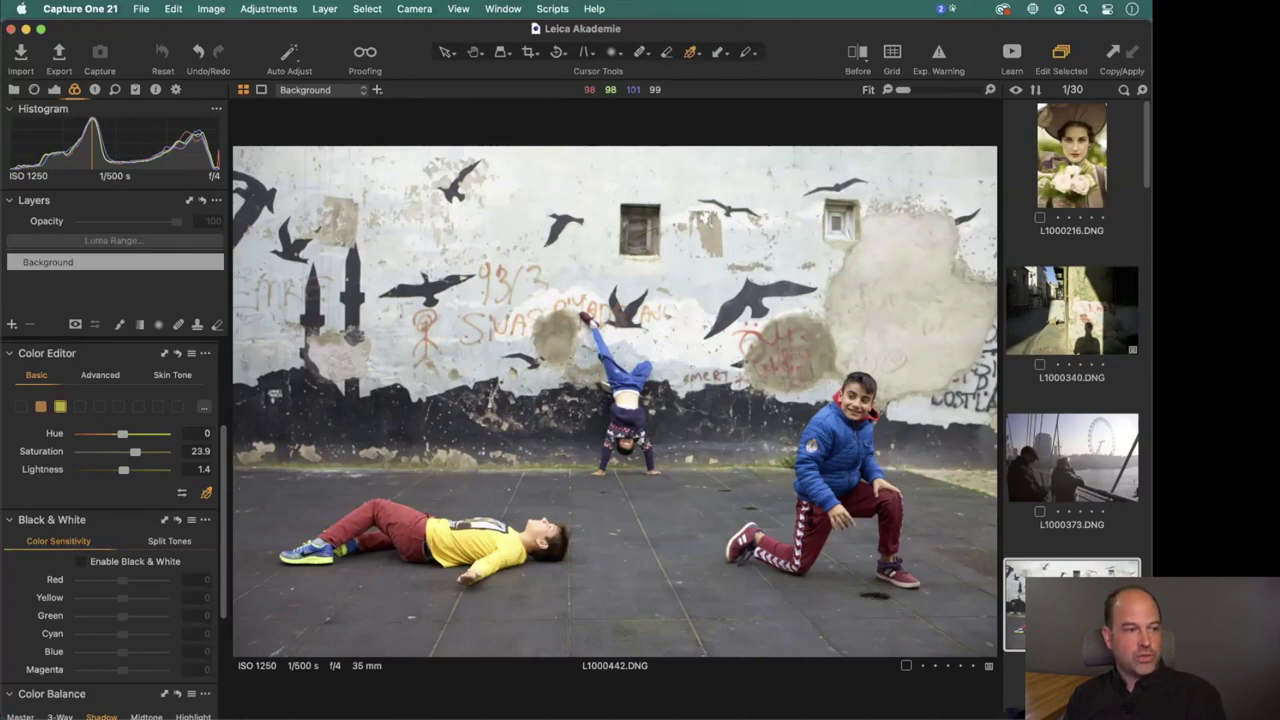
key("Up")
key("Up")
key("Up")
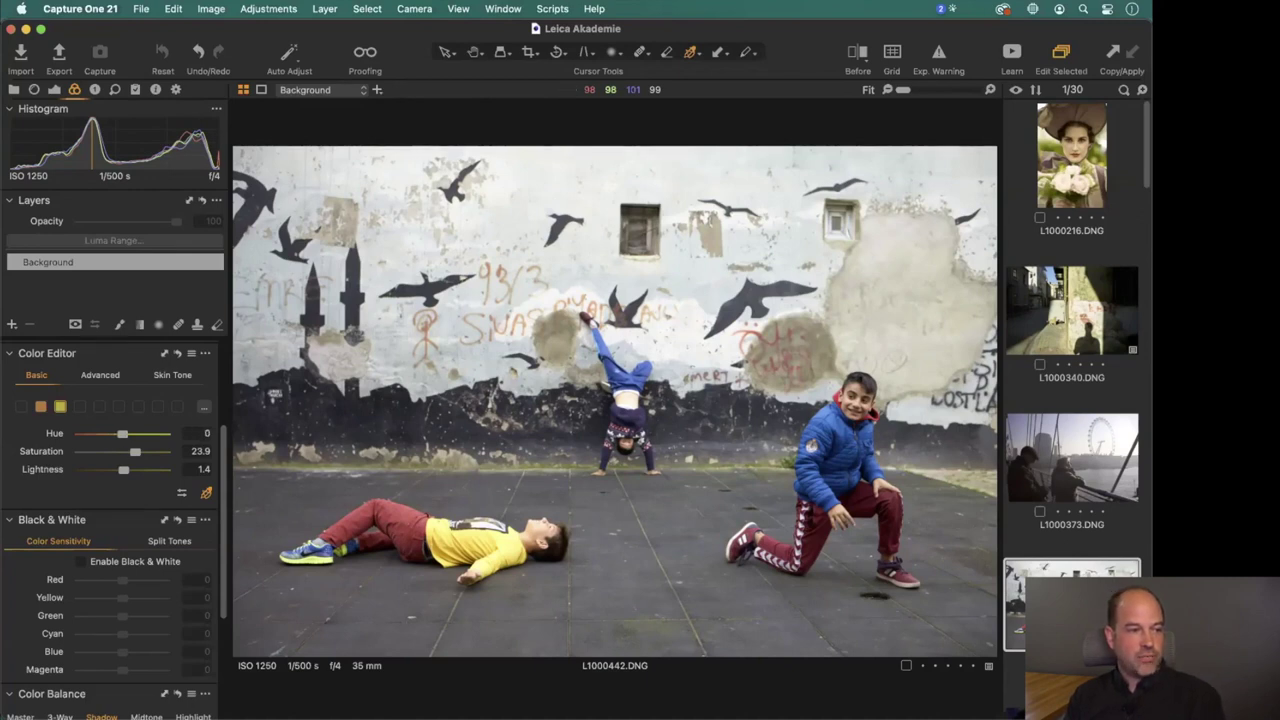
key("Down")
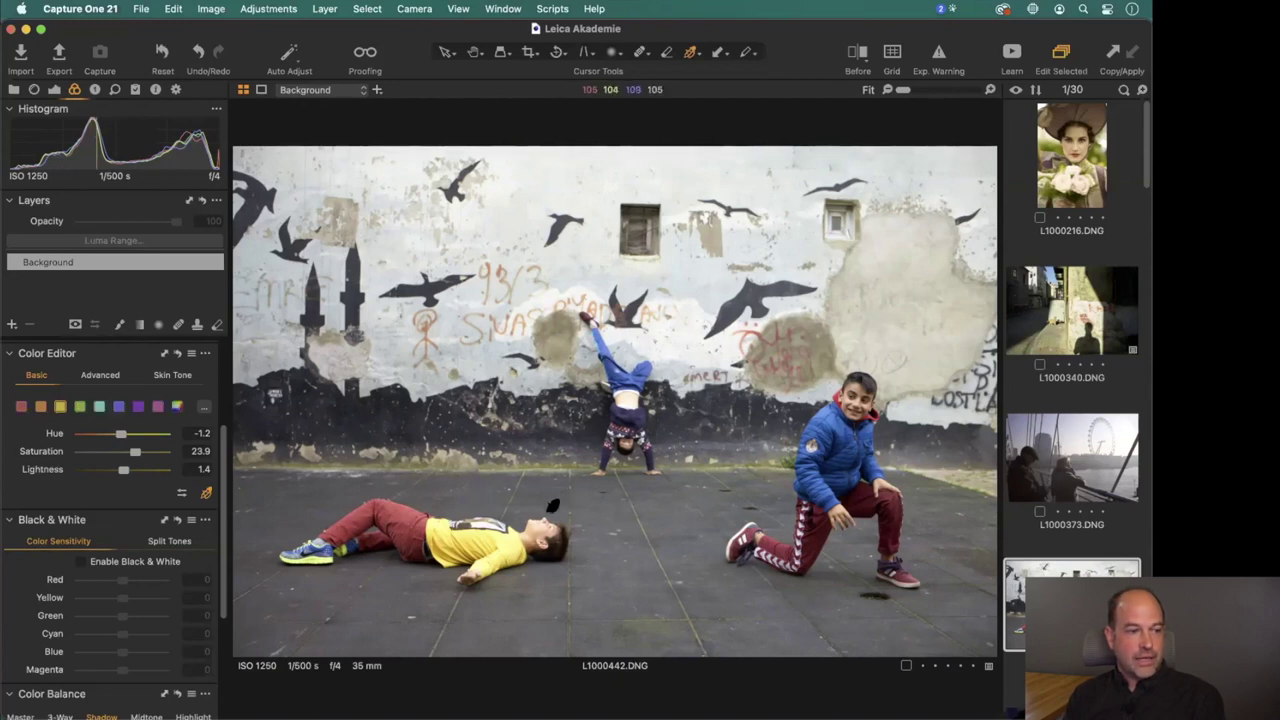
left_click_drag(488, 537, 492, 537)
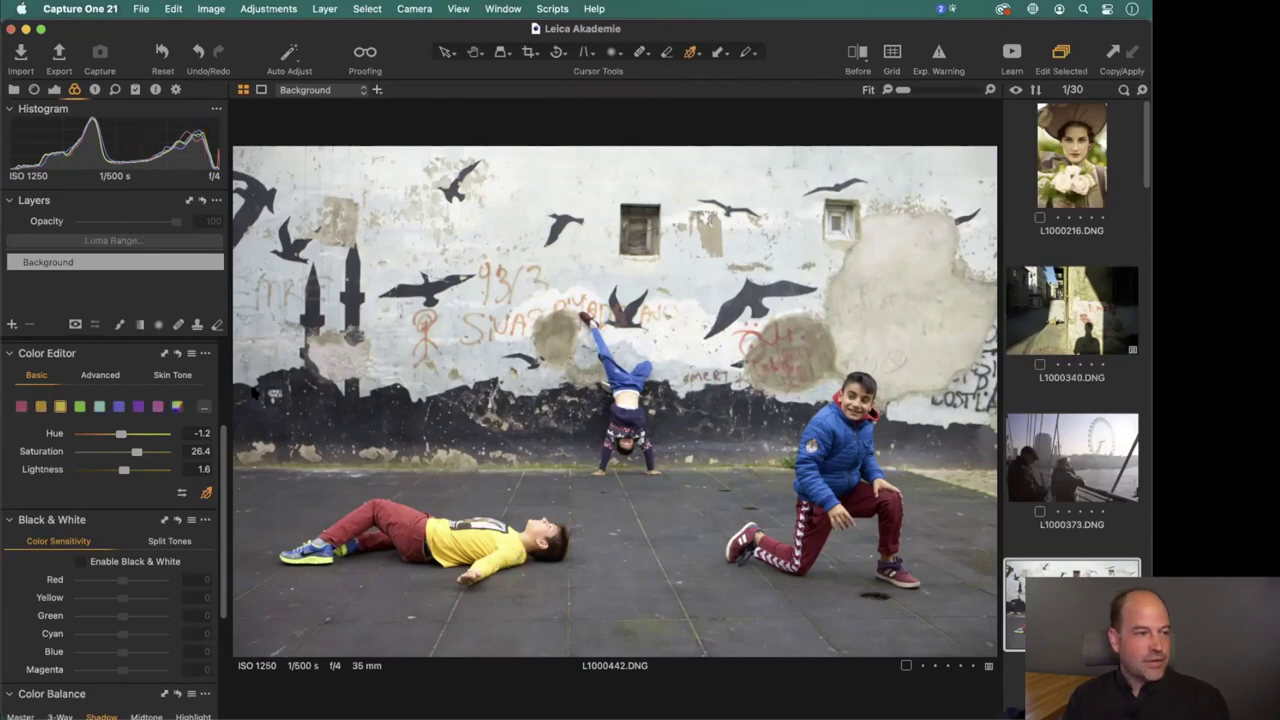
Reset the Color Editor and vary the yellow shirt's lightness directly on the image from -50 to 13.6.
left_click(177, 354)
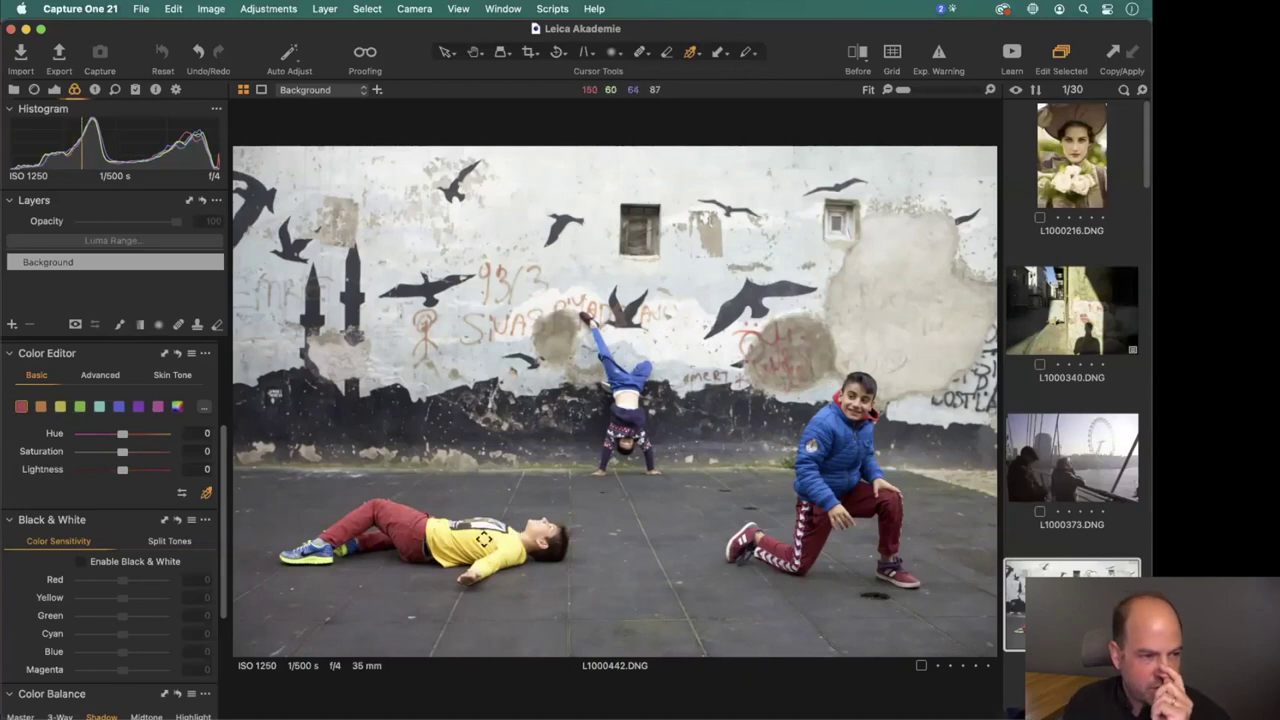
left_click_drag(483, 538, 483, 582)
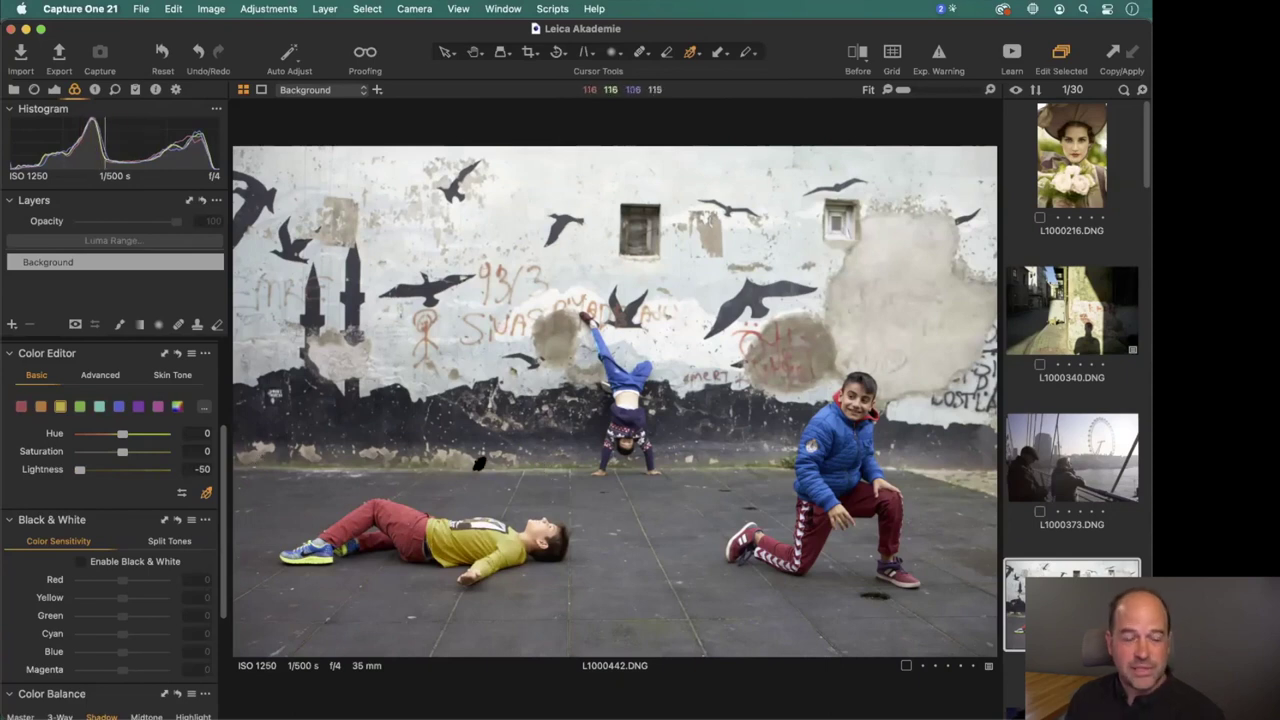
left_click_drag(465, 537, 495, 547)
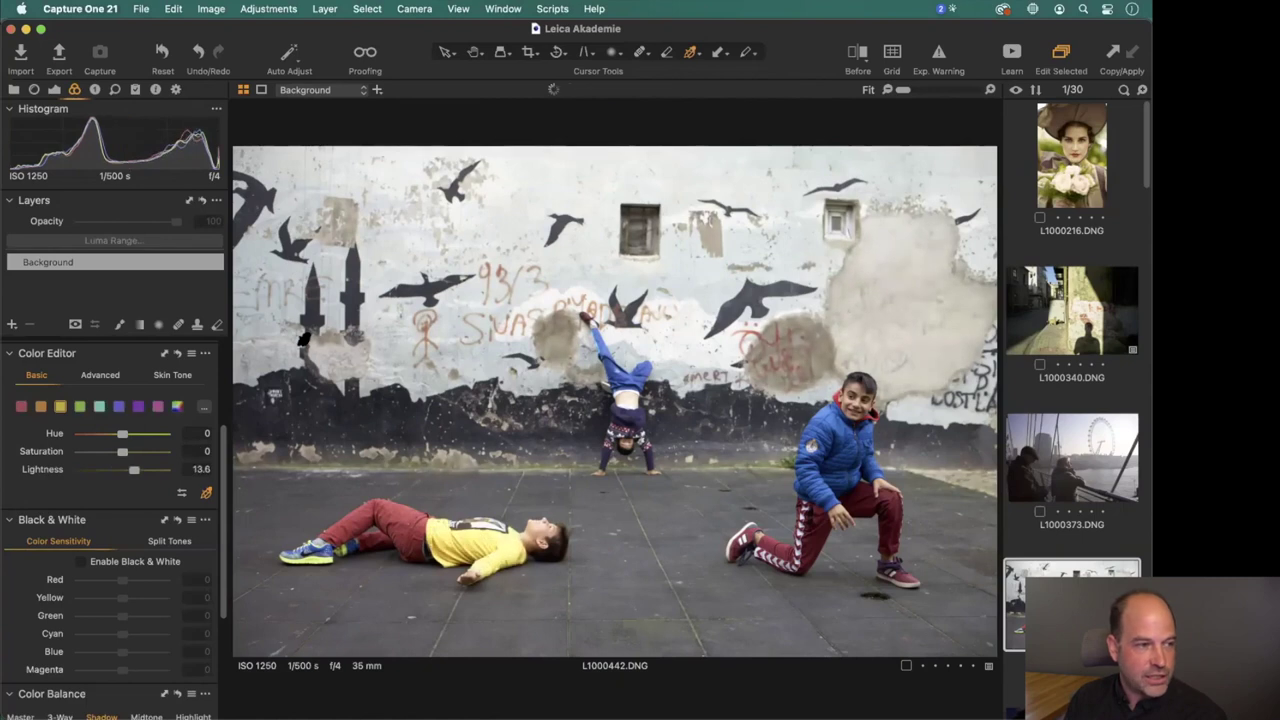
Switch the Color Editor to Advanced, sample the yellow shirt, and turn on the view of the selected color range.
left_click(100, 375)
scroll(222, 428, "down", 2)
scroll(222, 428, "up", 3)
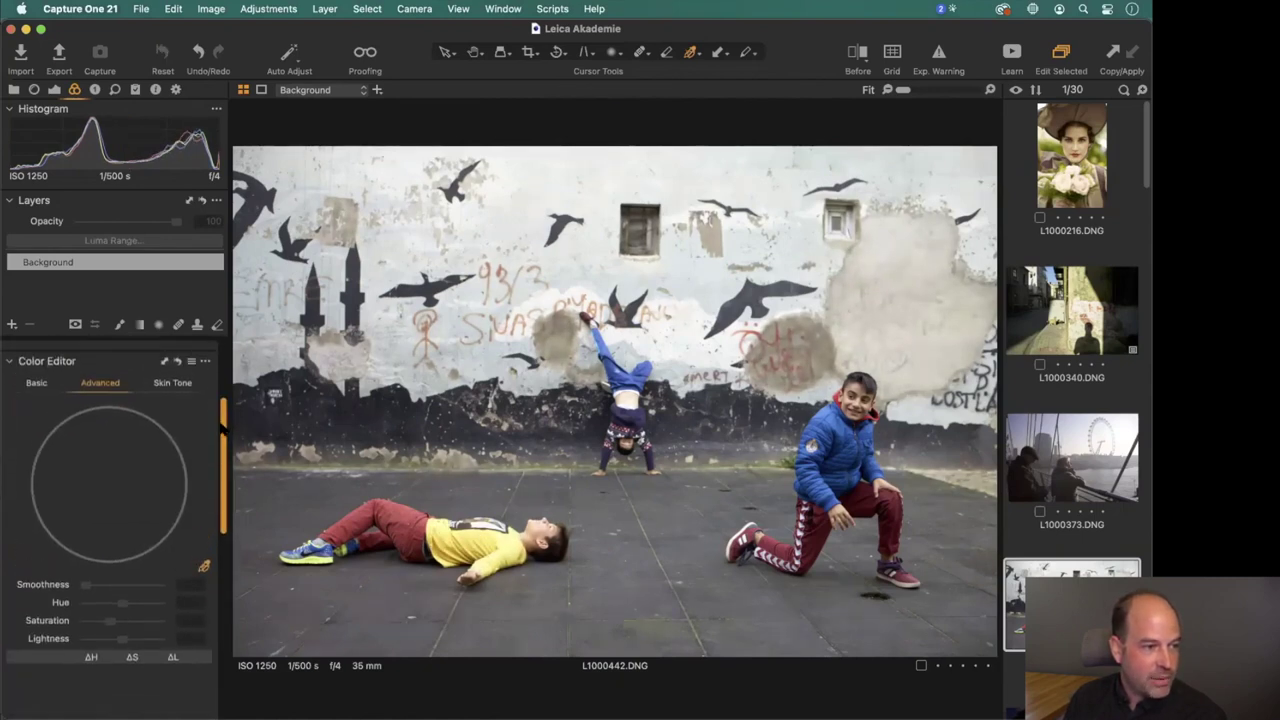
scroll(222, 428, "down", 1)
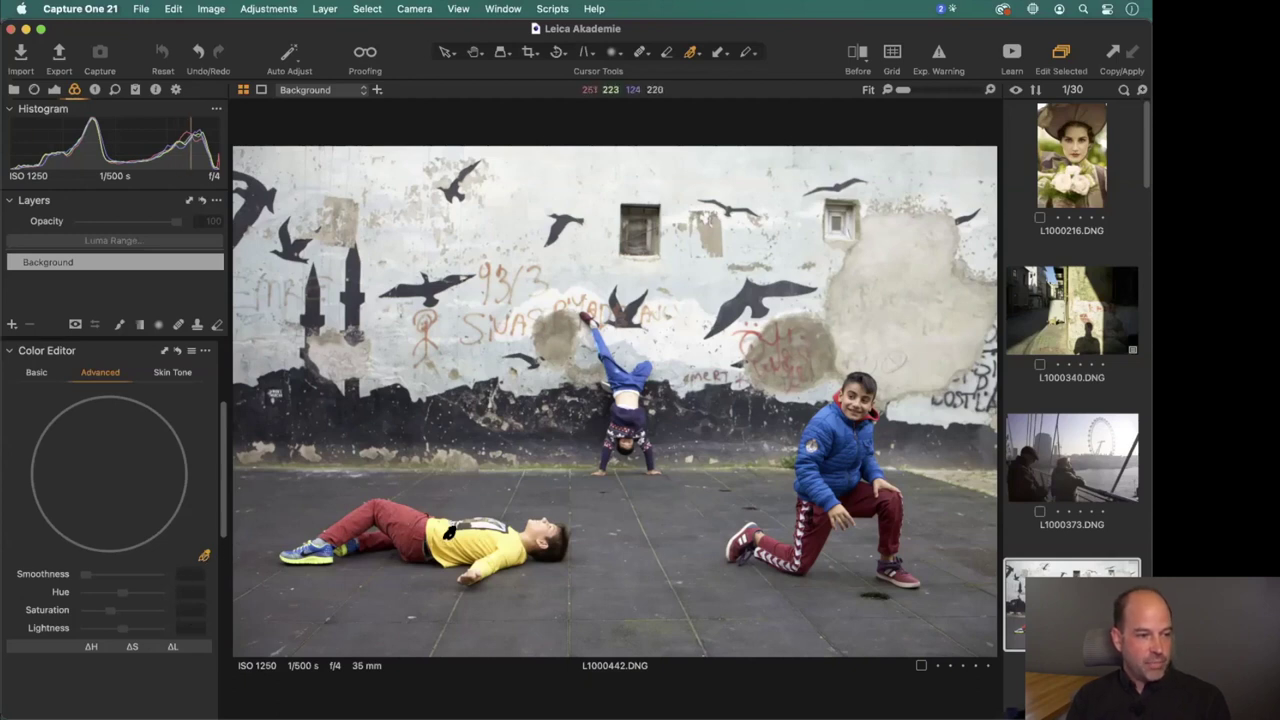
left_click(447, 534)
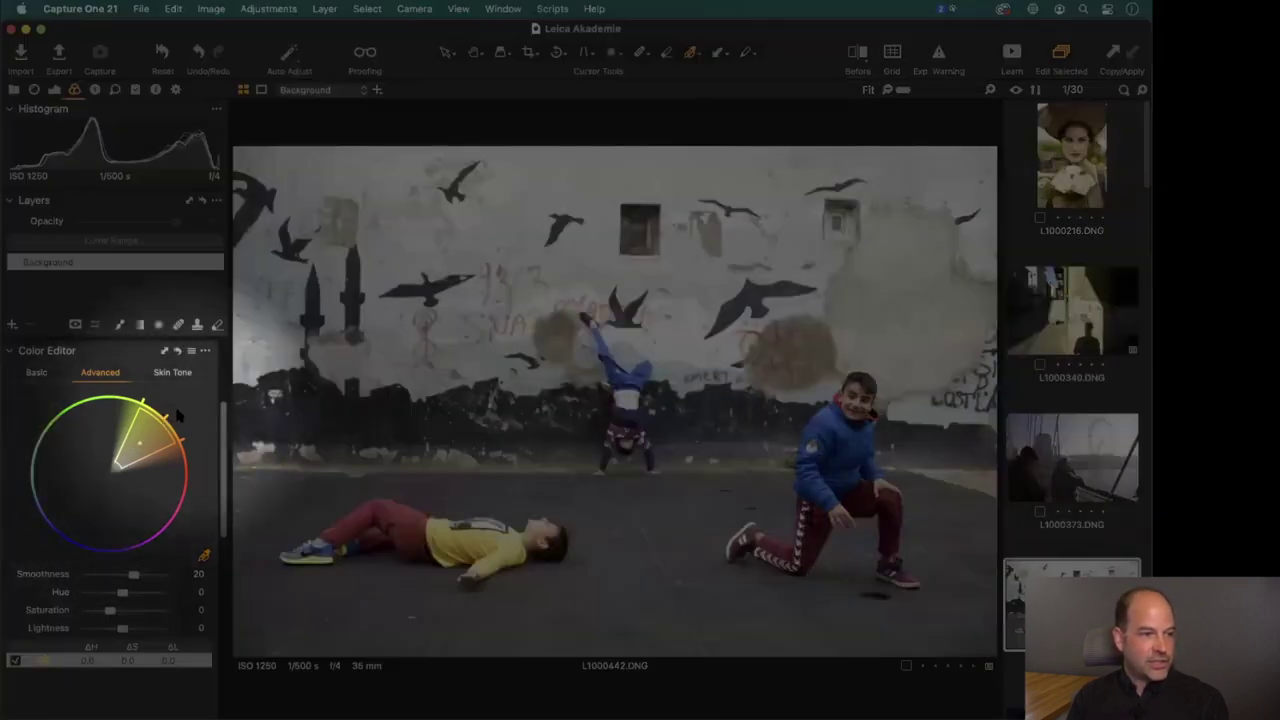
scroll(183, 470, "down", 5)
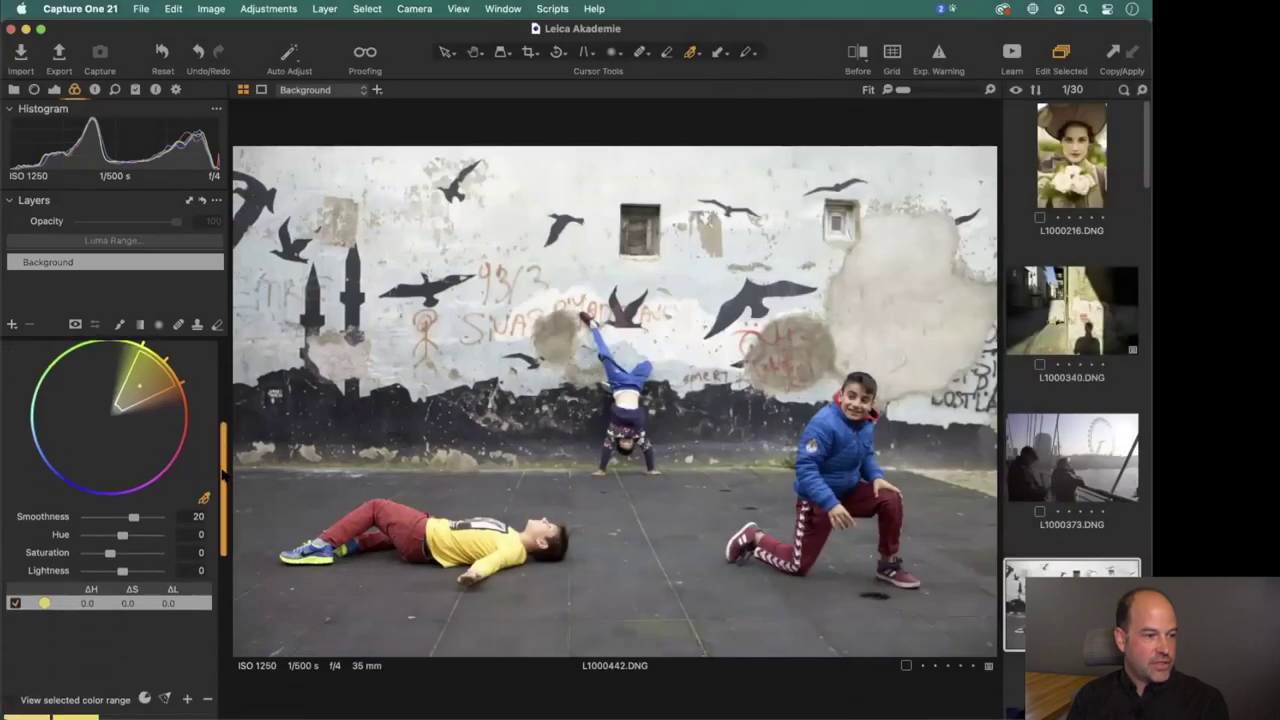
left_click(11, 602)
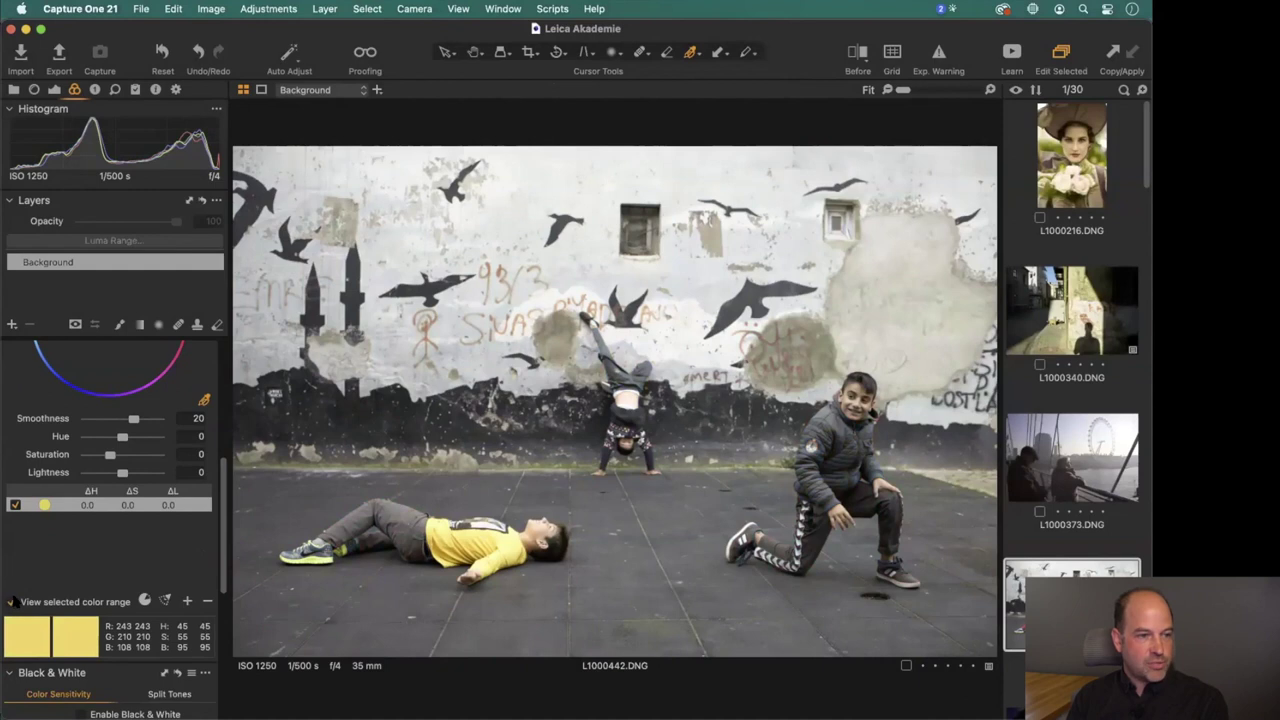
Refine the yellow selection on the color wheel by adjusting its hue edge and raising its lower saturation limit.
scroll(222, 490, "up", 3)
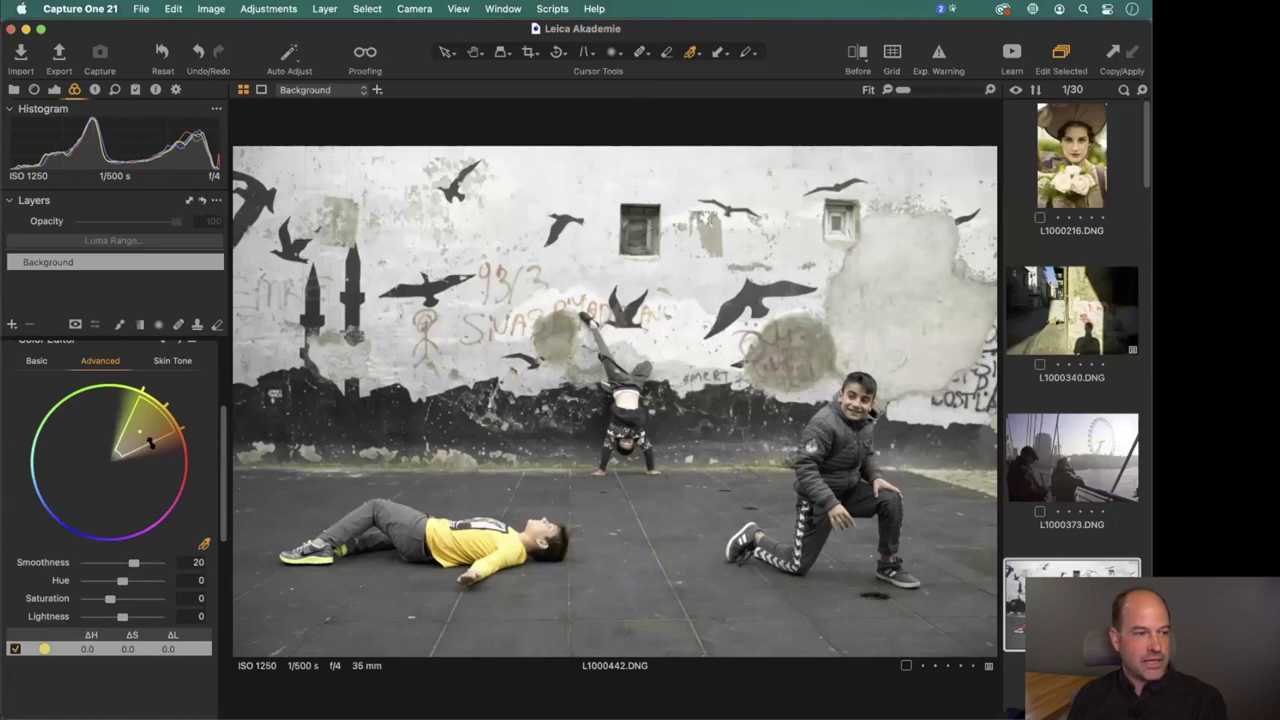
mouse_move(166, 439)
left_mouse_down()
mouse_move(166, 472)
mouse_move(138, 514)
mouse_move(74, 495)
mouse_move(70, 472)
mouse_move(172, 510)
mouse_move(180, 458)
mouse_move(166, 410)
mouse_move(166, 445)
left_mouse_up()
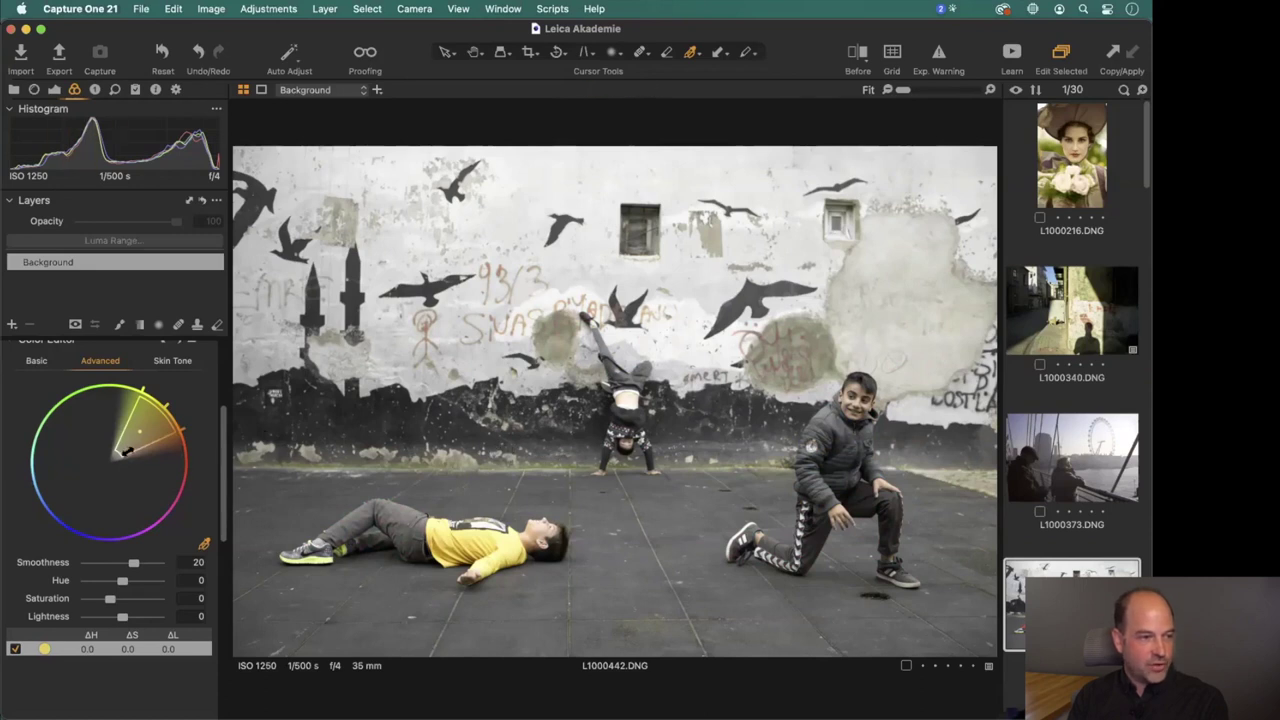
left_click_drag(124, 450, 147, 436)
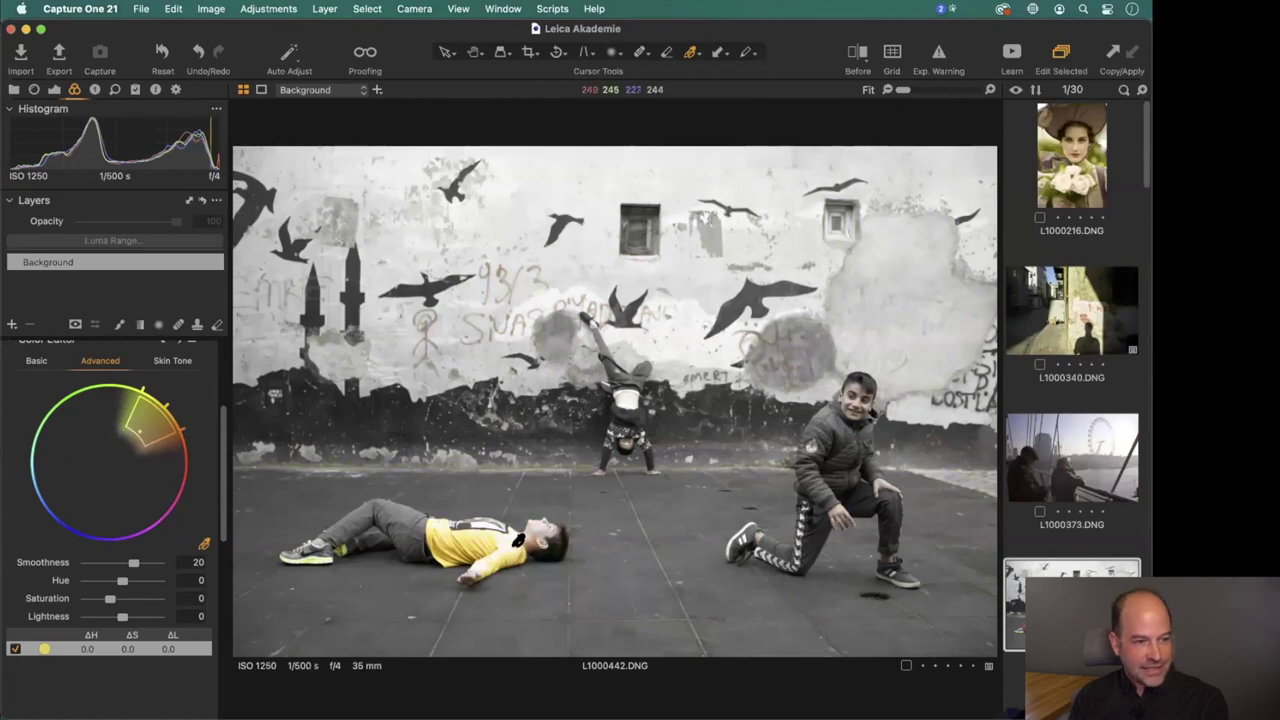
left_click_drag(137, 439, 160, 421)
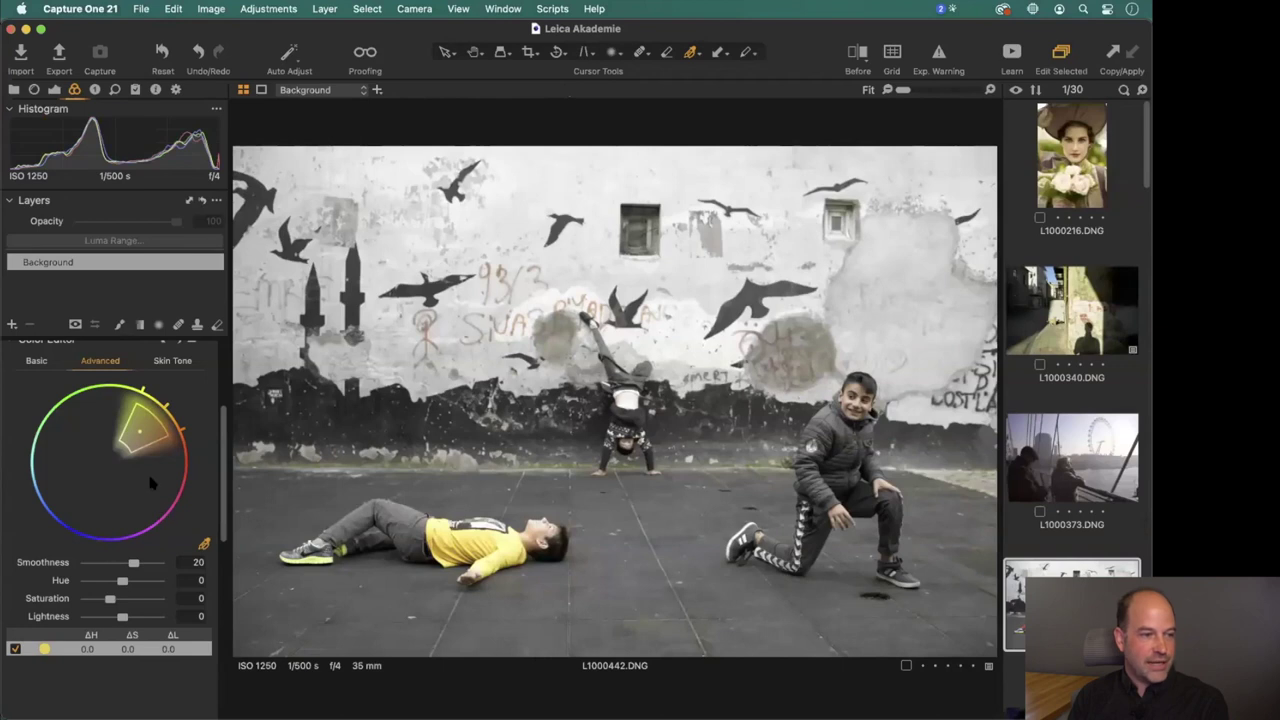
left_click(45, 372)
left_click(100, 362)
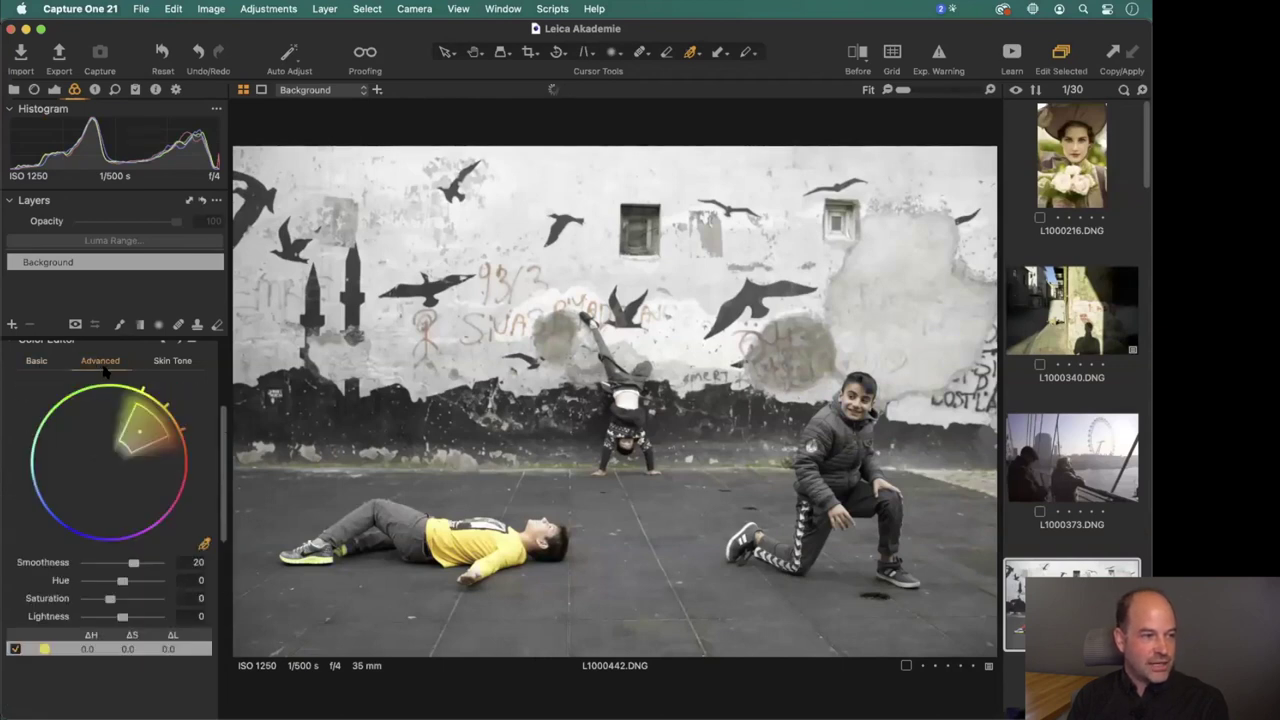
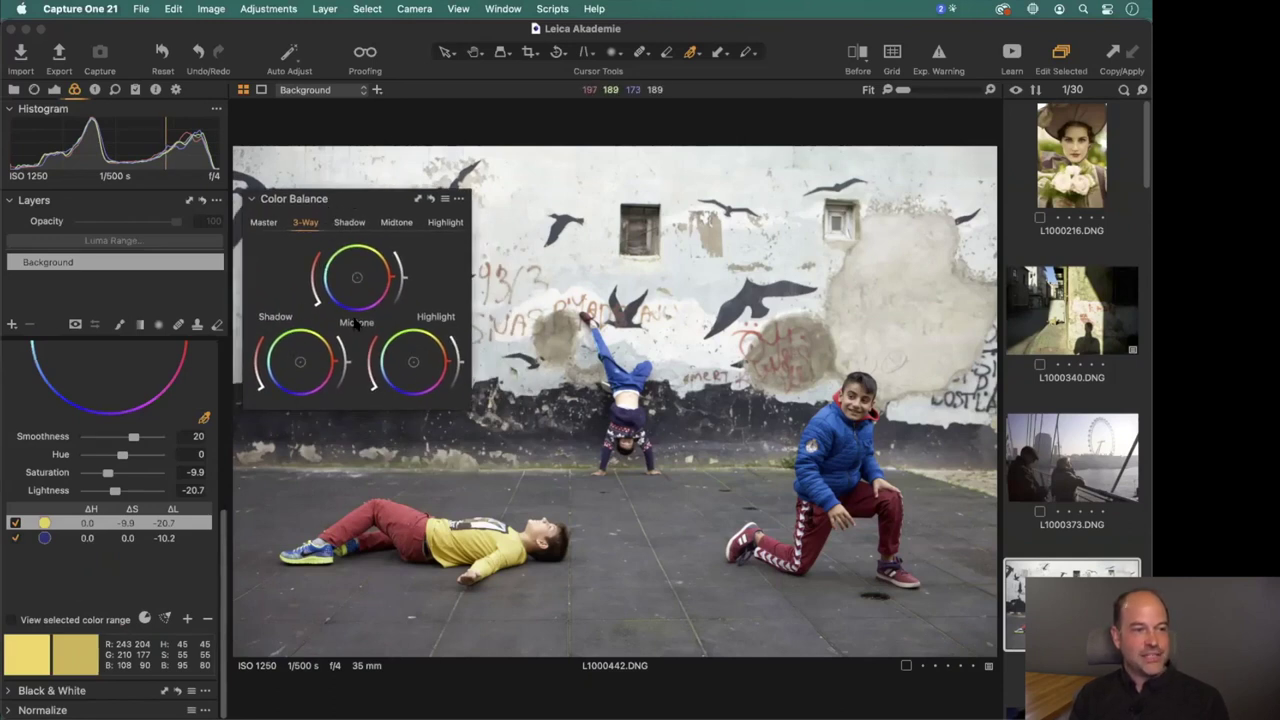
Try warm orange and yellow tints on the whole photo with the Color Balance master wheel, and reset the wheel.
left_click(264, 223)
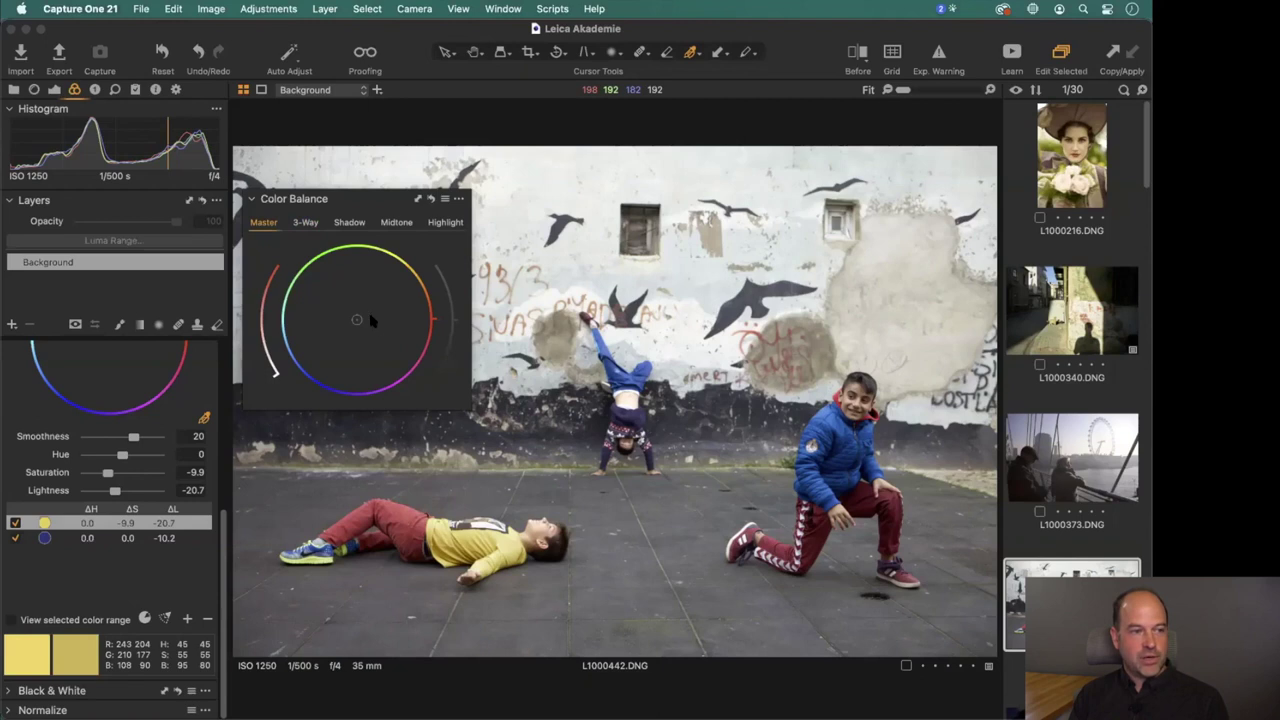
left_click_drag(357, 321, 408, 281)
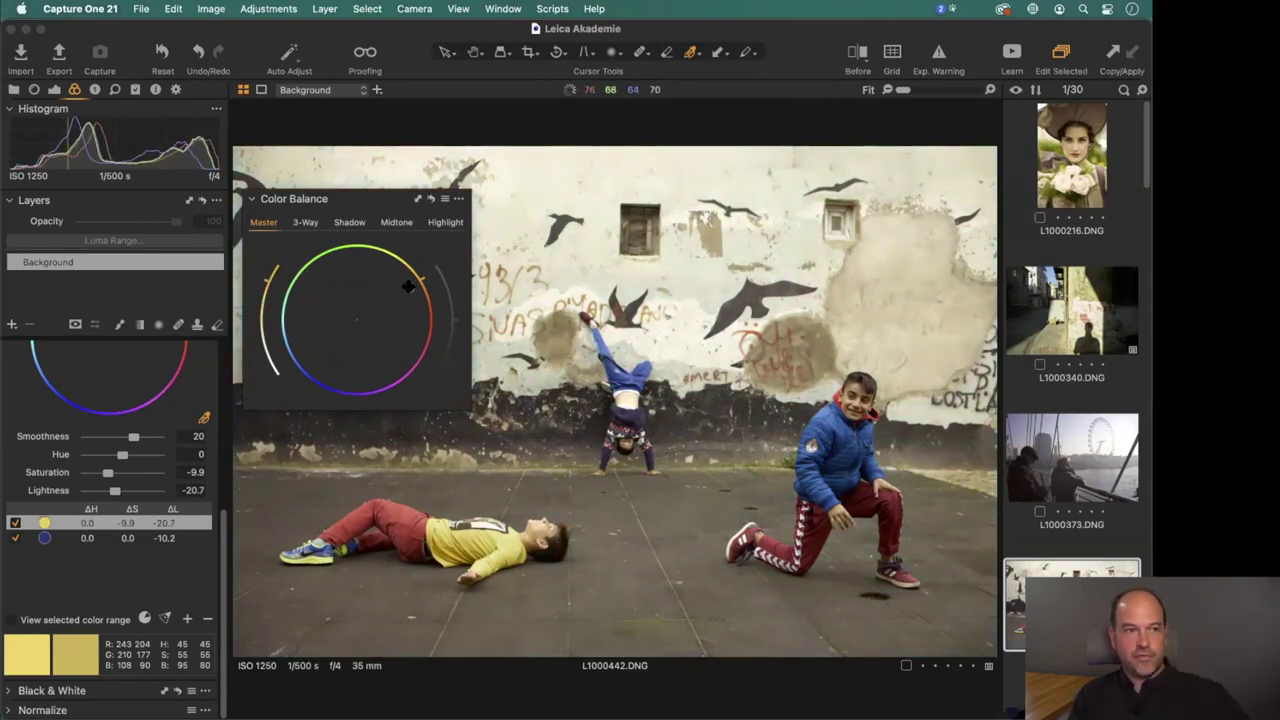
left_click(355, 319)
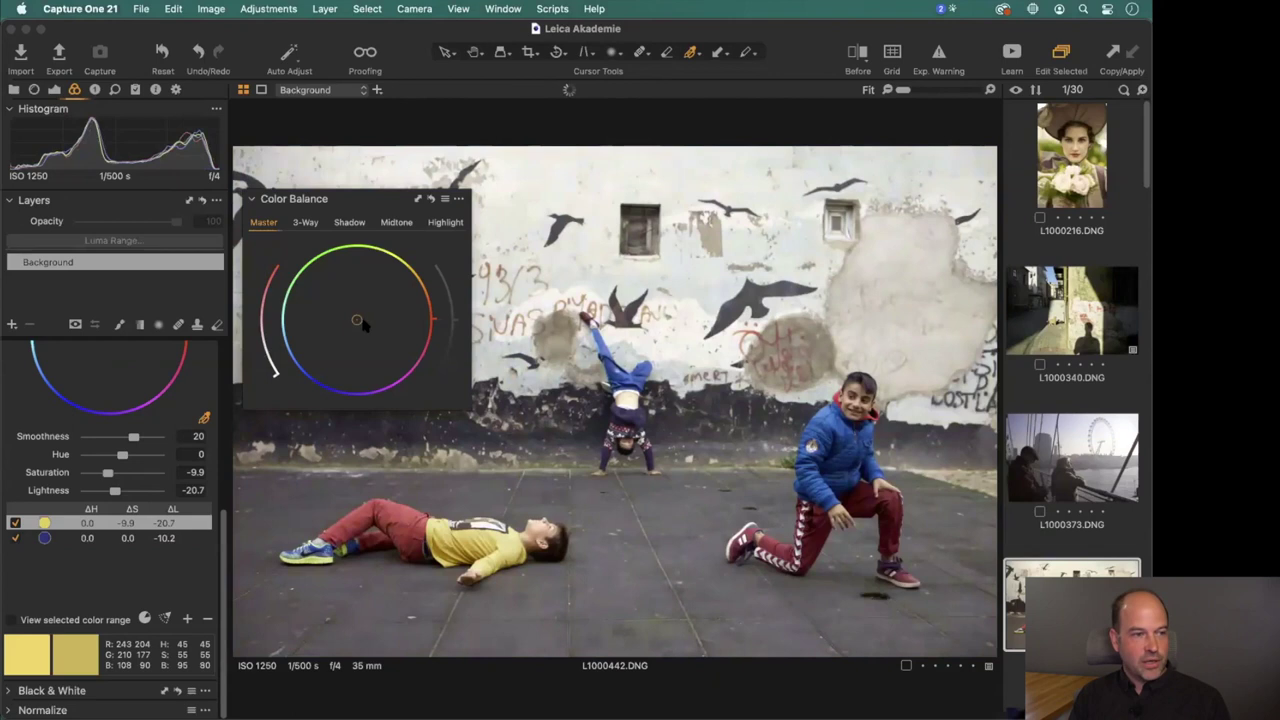
left_click(369, 303)
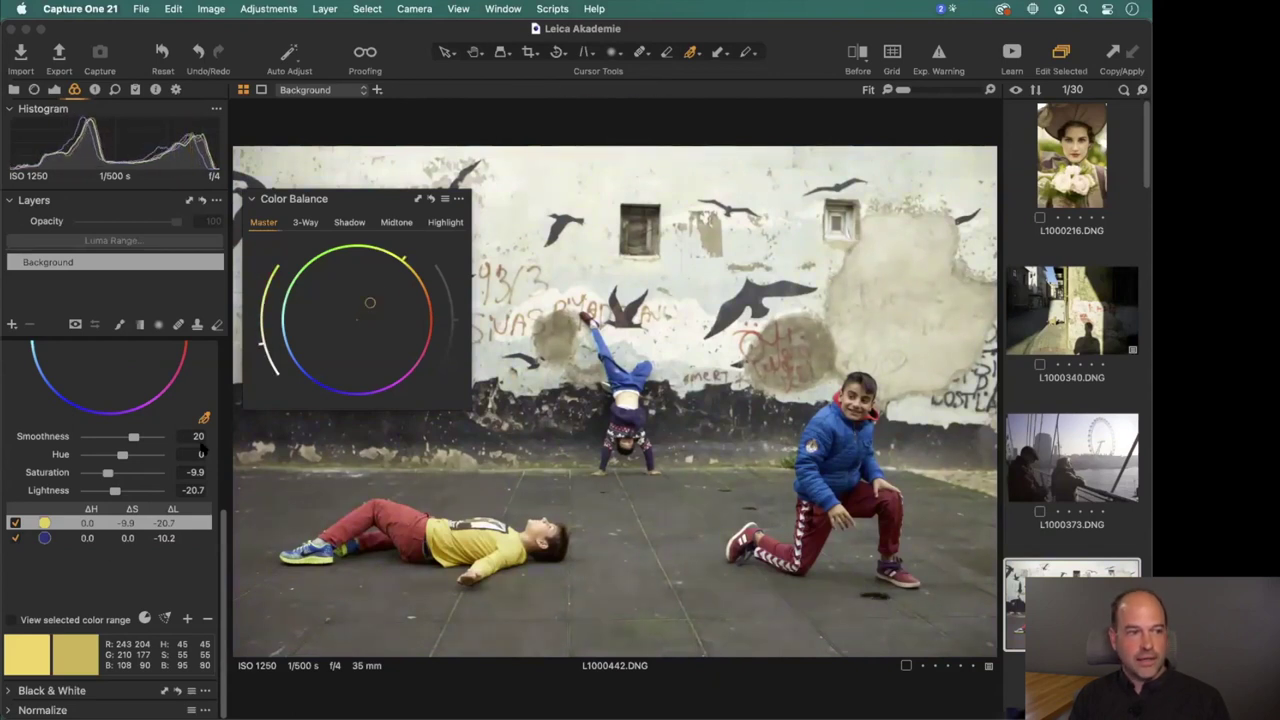
left_click_drag(369, 303, 399, 262)
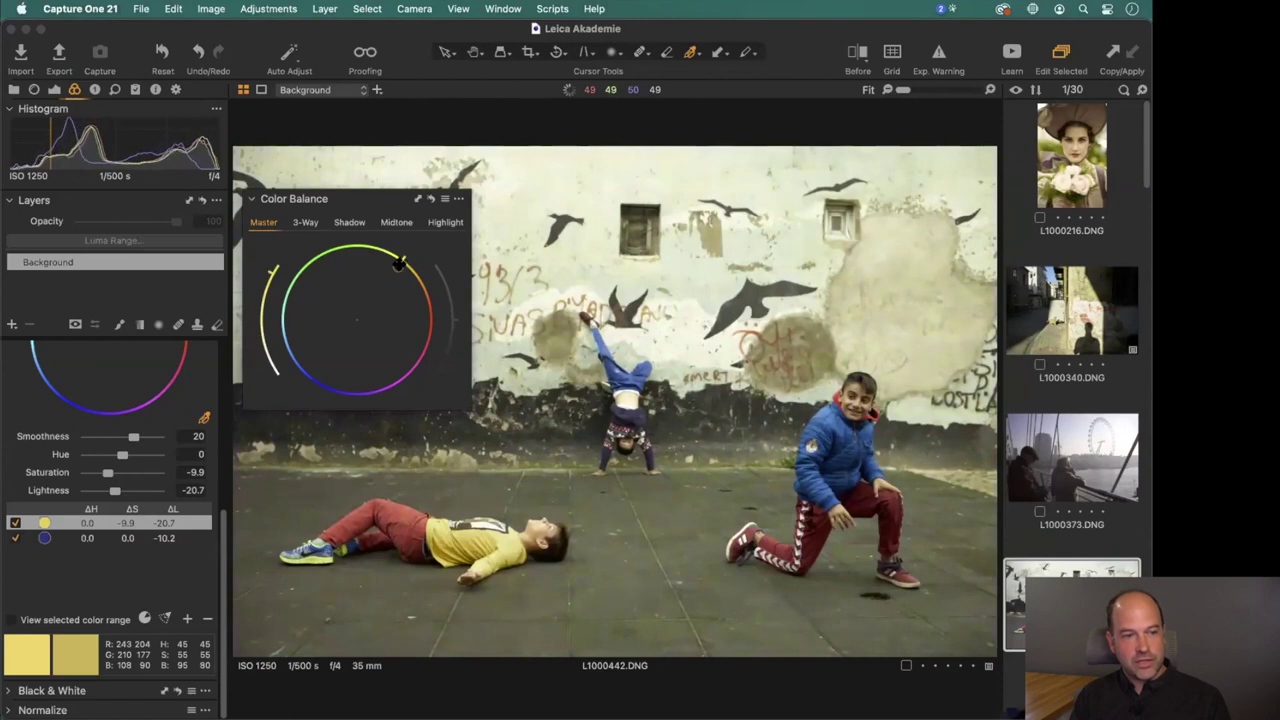
double_click(363, 300)
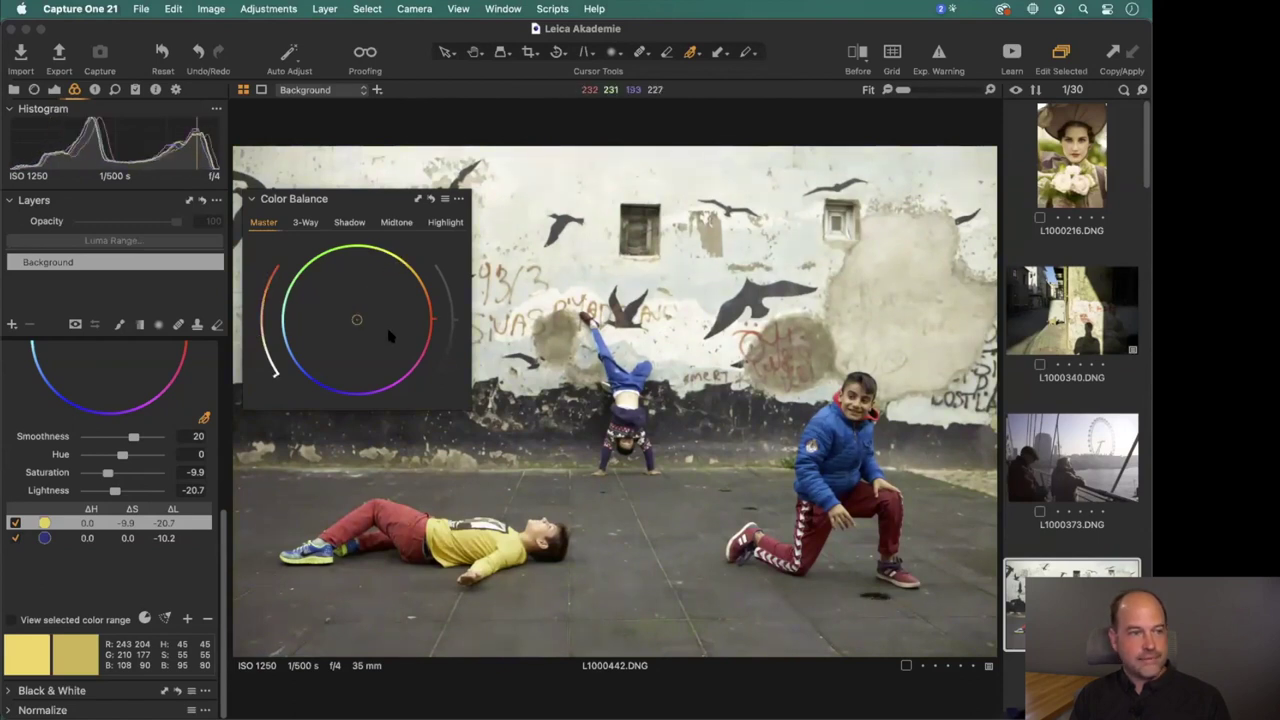
Try a 3-way color balance with blue shadows, orange midtones and yellow highlights, and reset the Color Balance tool.
left_click(306, 222)
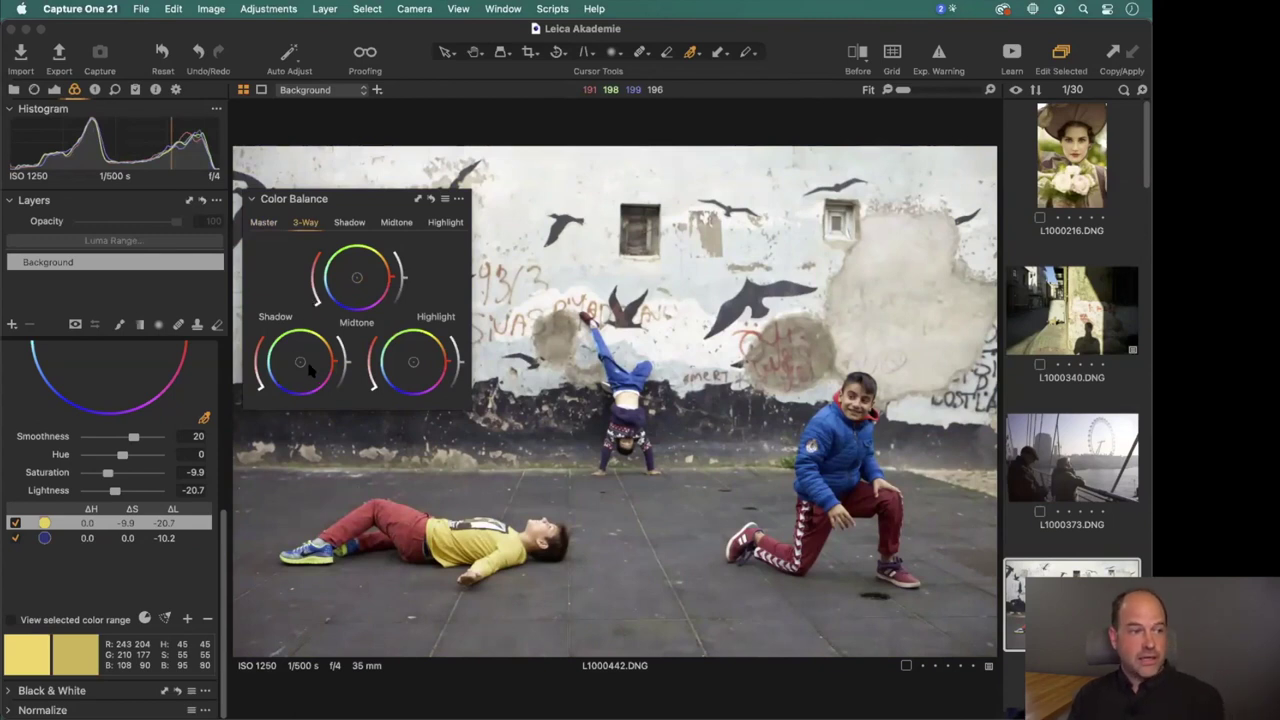
left_click_drag(299, 364, 285, 369)
left_click_drag(359, 276, 369, 272)
left_click_drag(413, 362, 421, 354)
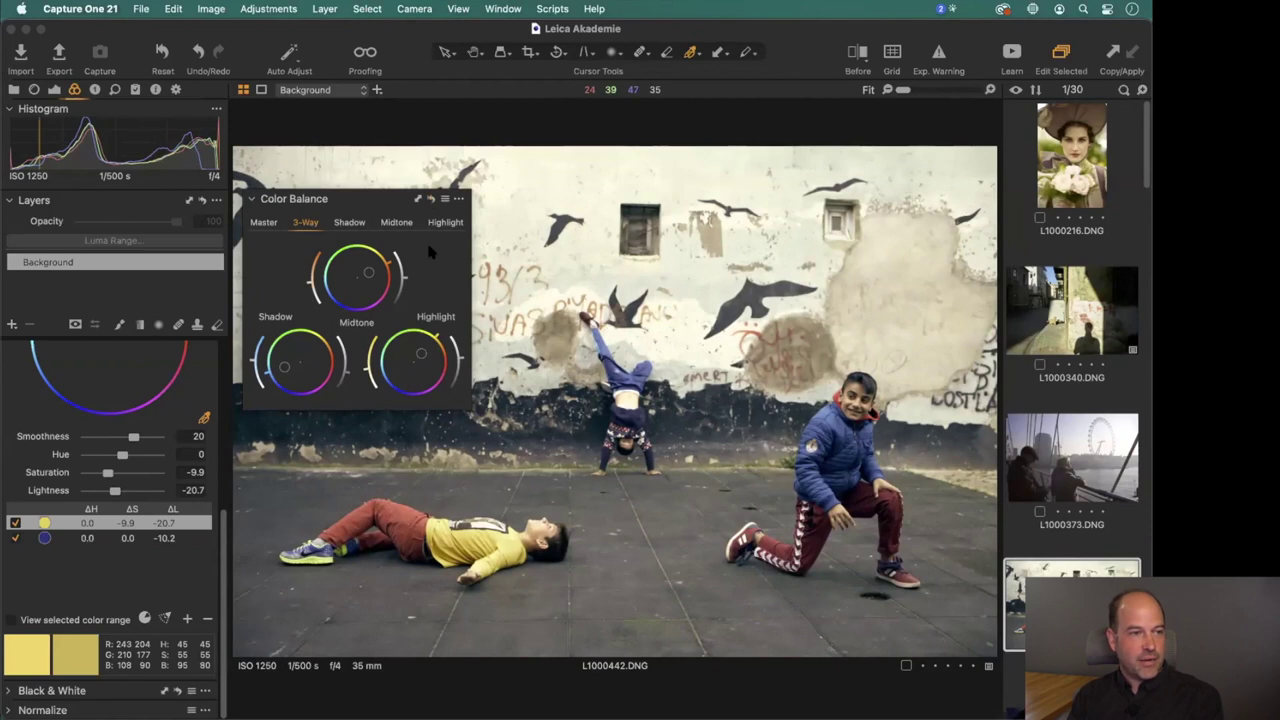
left_click(431, 198)
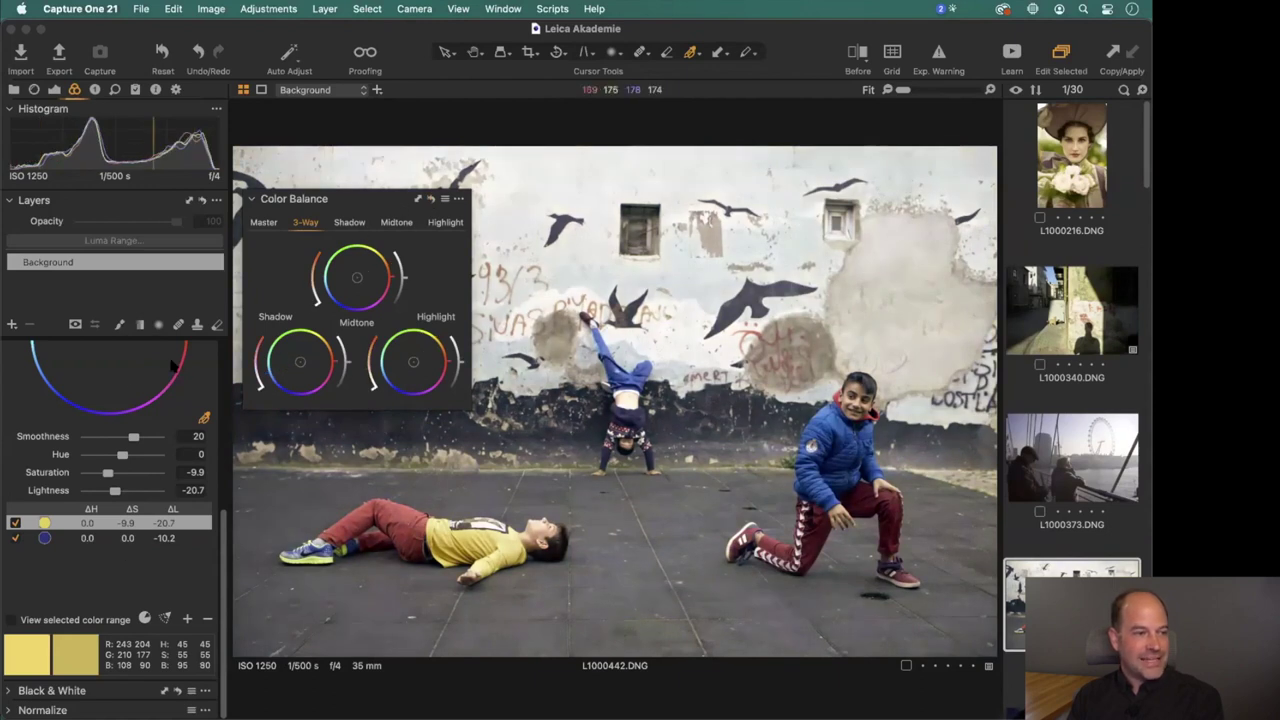
Dock the floating Color Balance tool back among the color tools.
left_click_drag(316, 198, 100, 680)
scroll(112, 463, "up", 5)
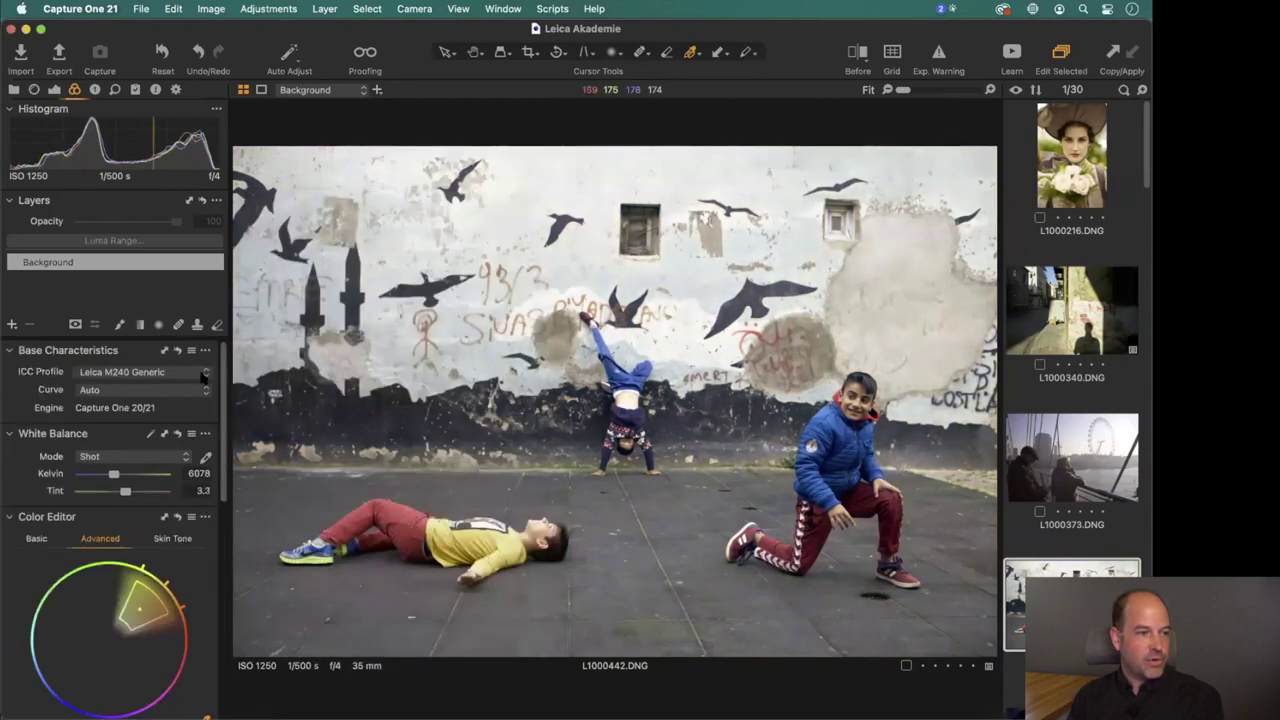
Add a new filled adjustment layer named Color Grading and check its mask over the photo.
left_click(12, 324)
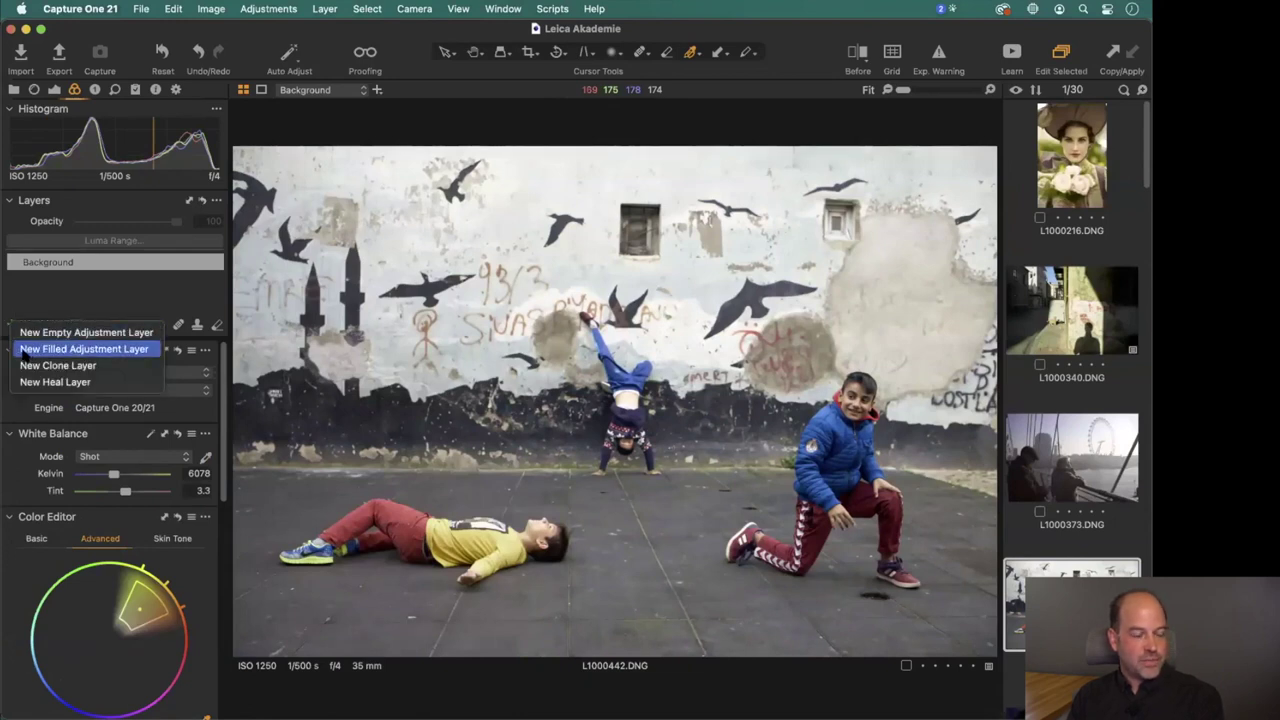
left_click(30, 350)
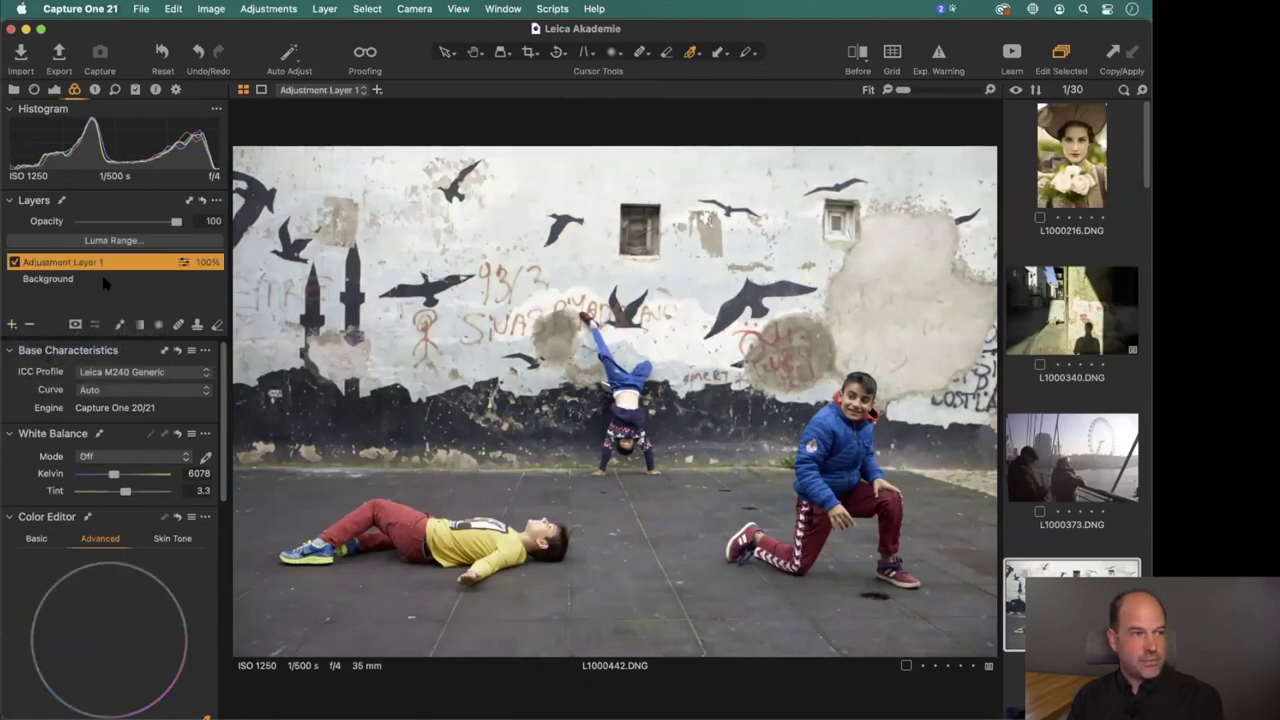
double_click(83, 262)
type("d")
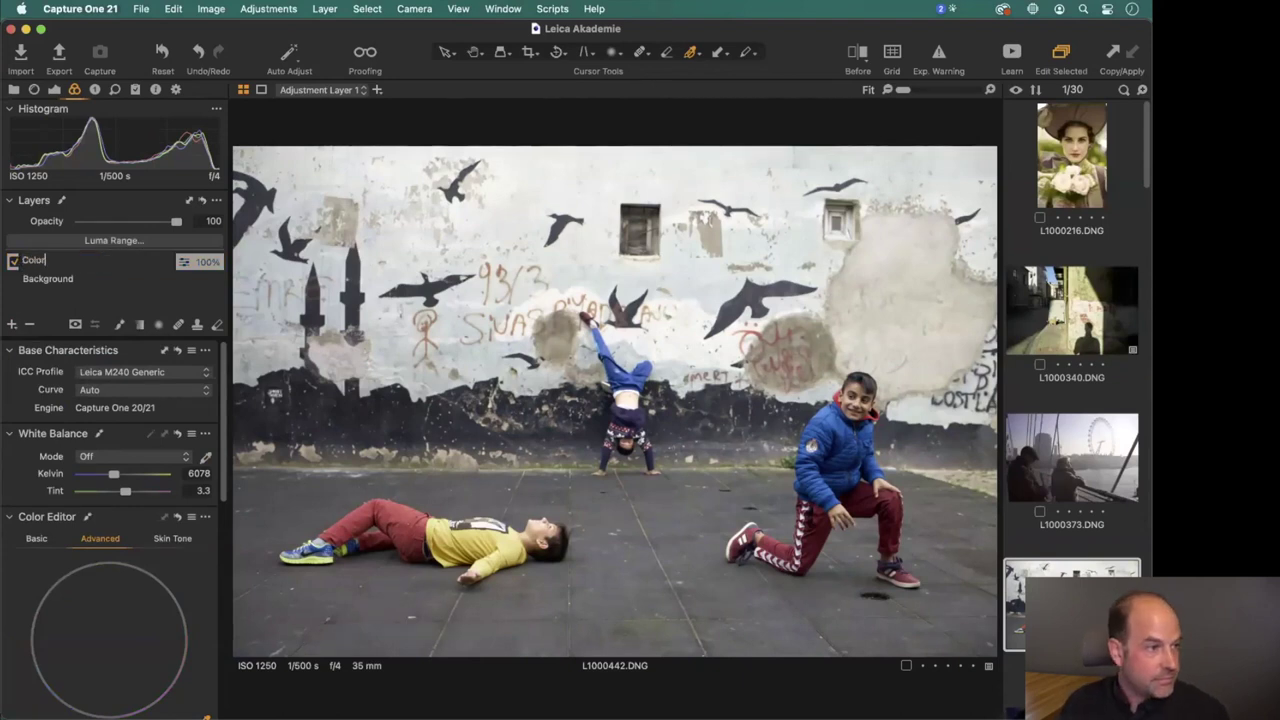
type("olor Grading")
key("Return")
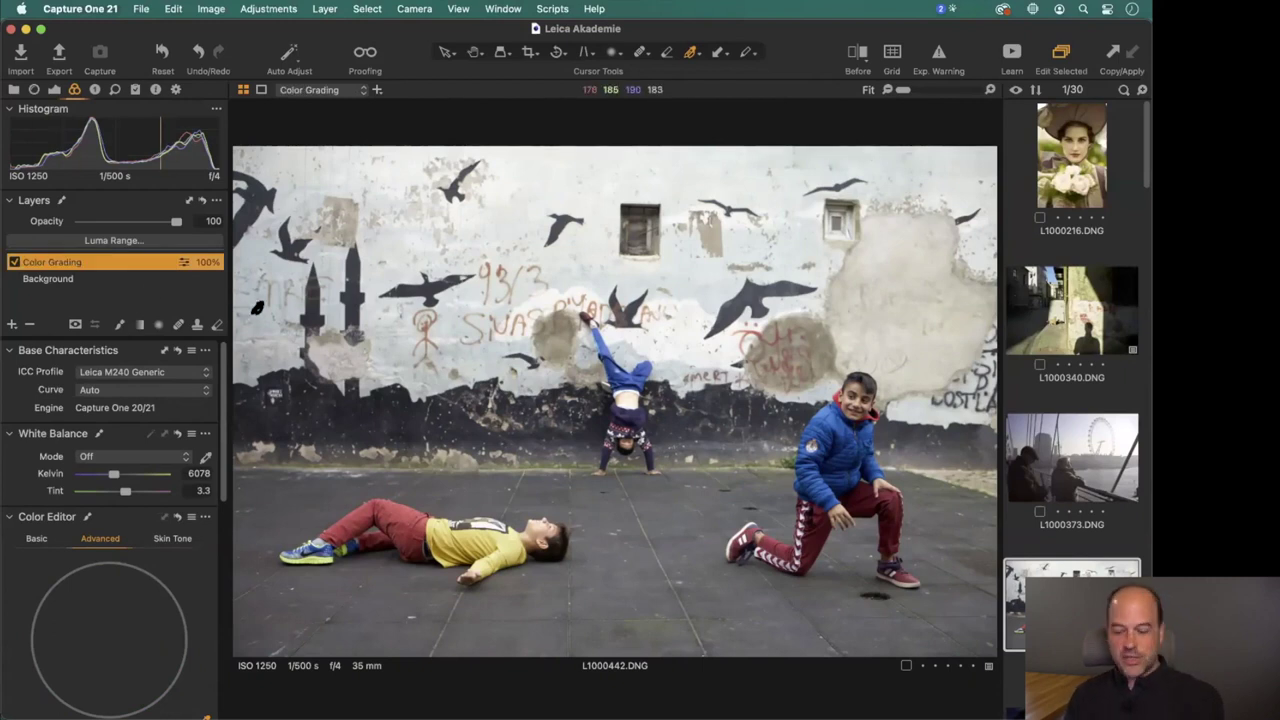
key("m")
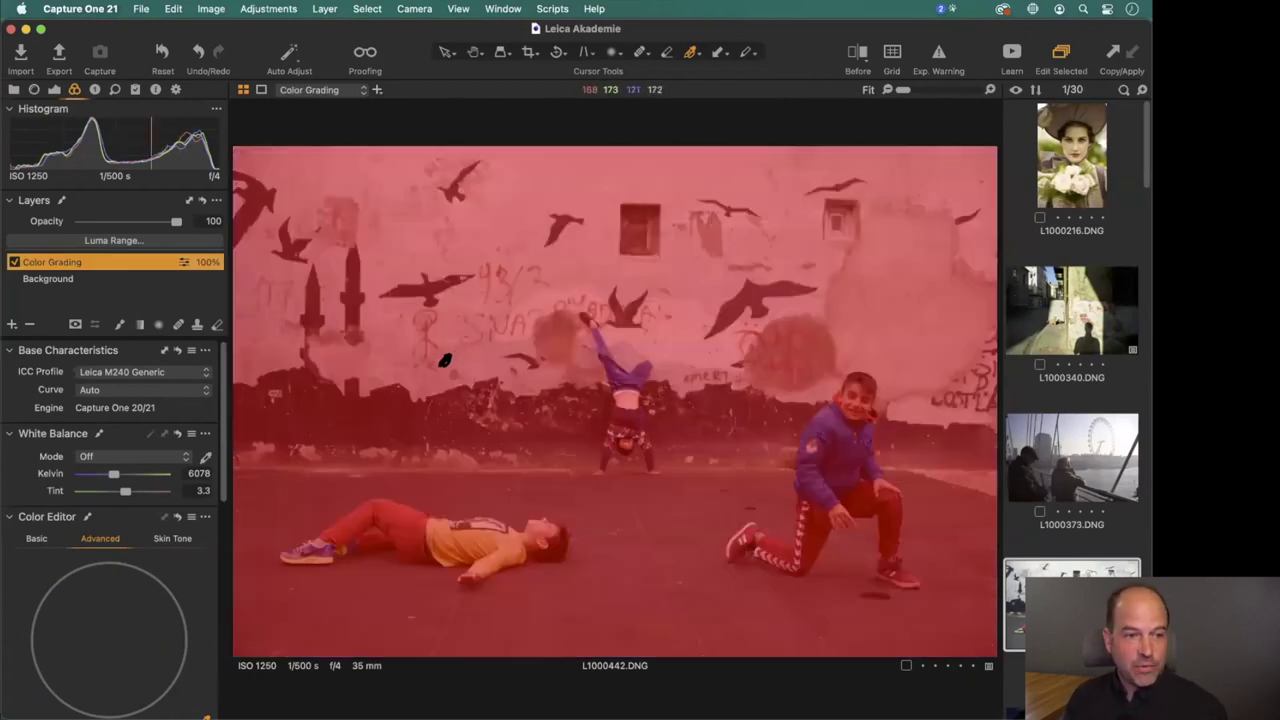
key("m")
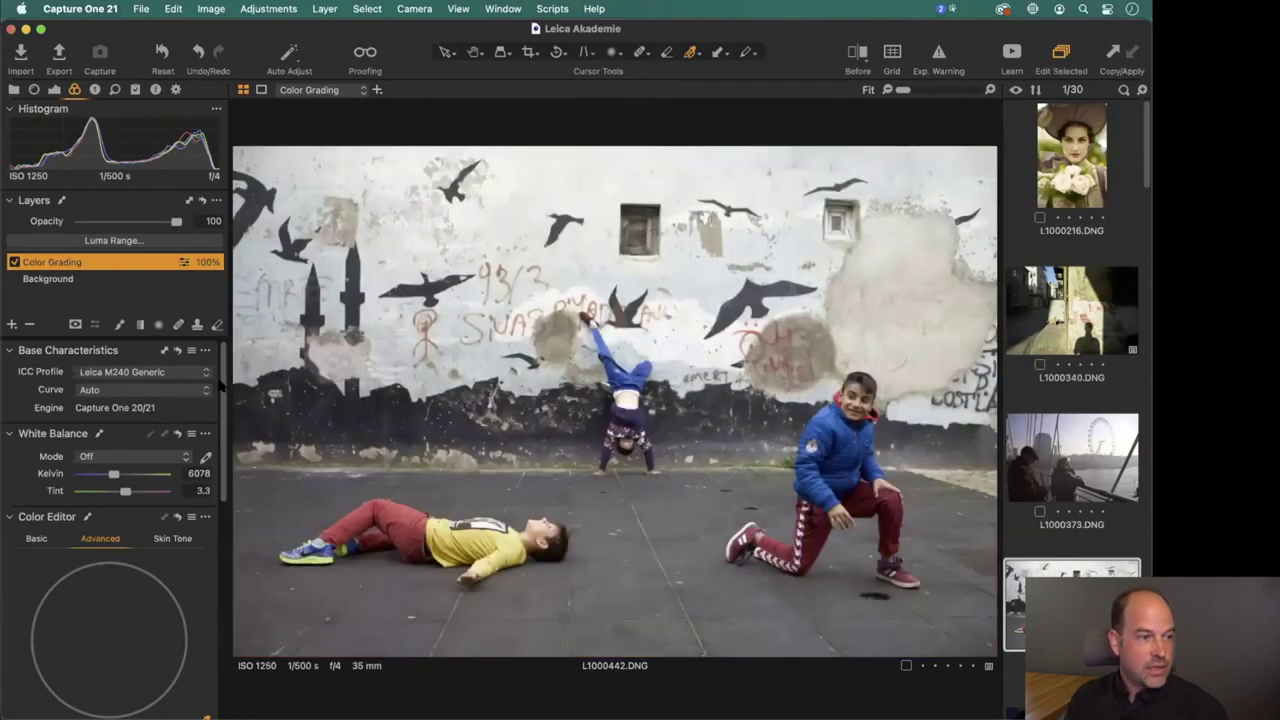
On the Color Grading layer, tint the shadows blue, the midtones orange and the highlights yellow with the 3-way color balance.
scroll(215, 400, "down", 5)
scroll(60, 652, "down", 6)
left_click_drag(55, 637, 47, 640)
left_click_drag(117, 550, 122, 546)
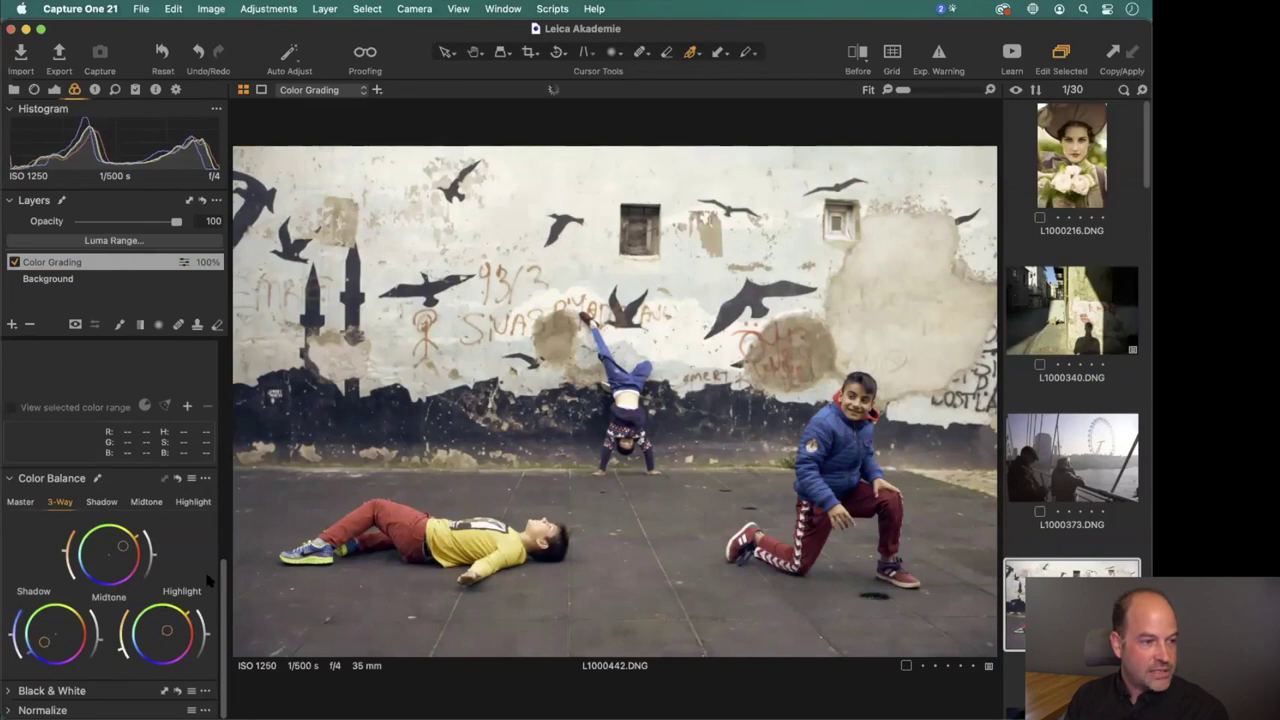
Set the Color Grading layer's saturation to -50 and its opacity to 65, comparing the photo with the layer off and on.
left_click_drag(222, 580, 240, 332)
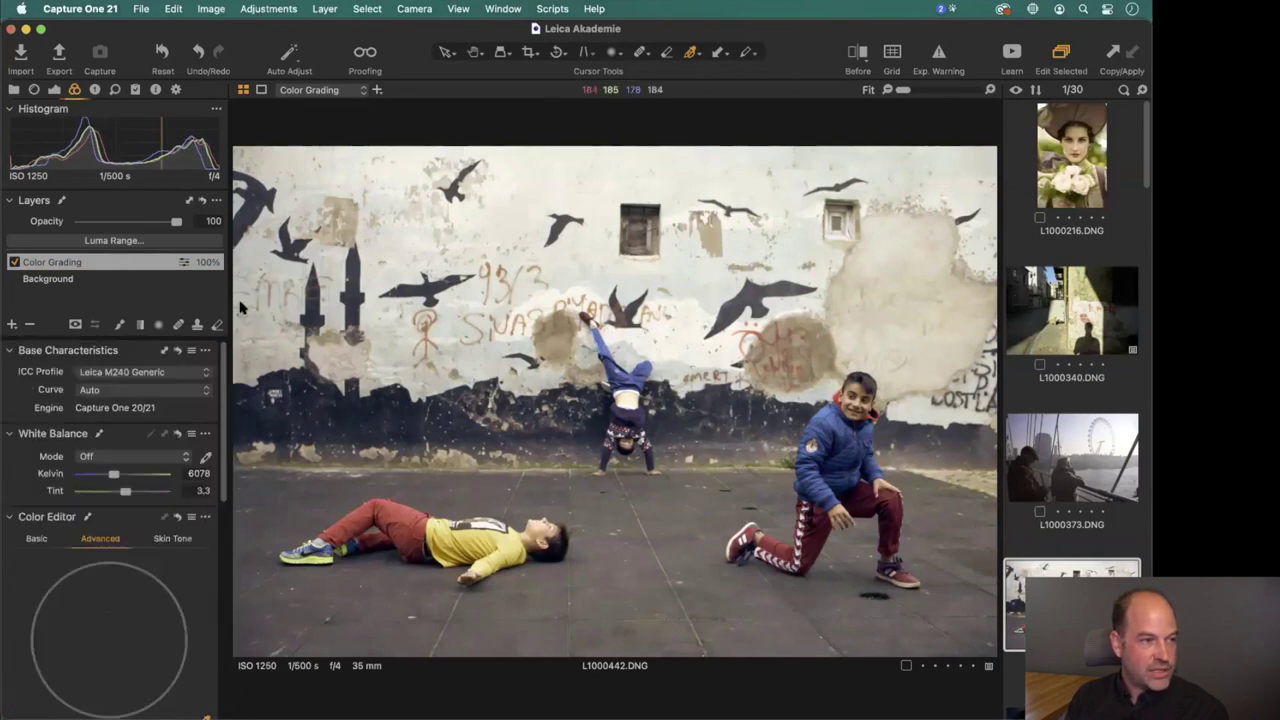
left_click(55, 90)
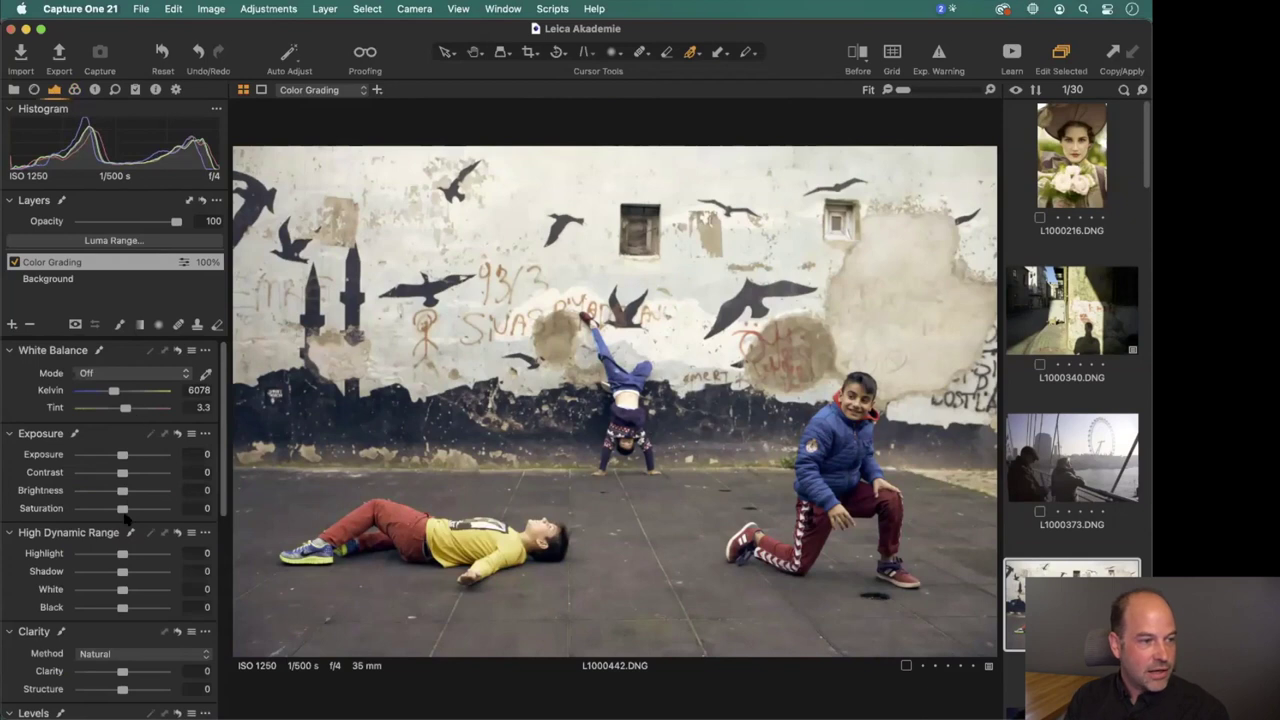
left_click_drag(120, 509, 103, 510)
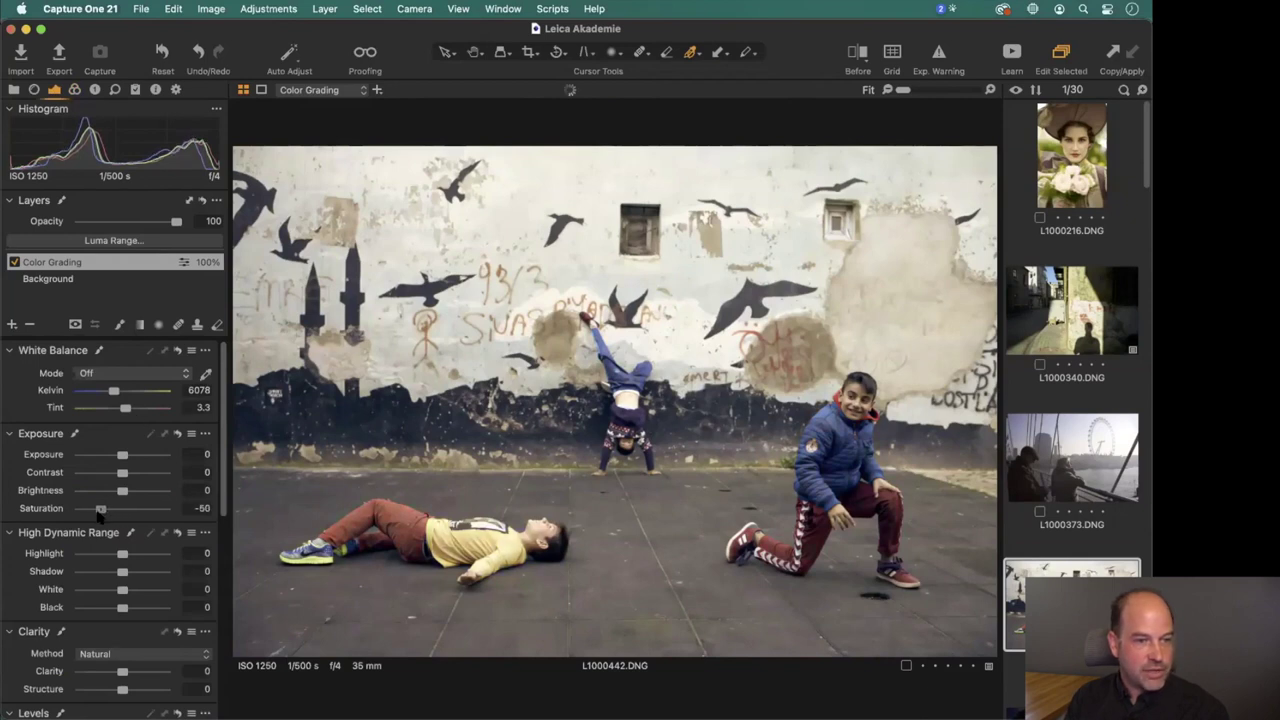
left_click(13, 262)
left_click(12, 262)
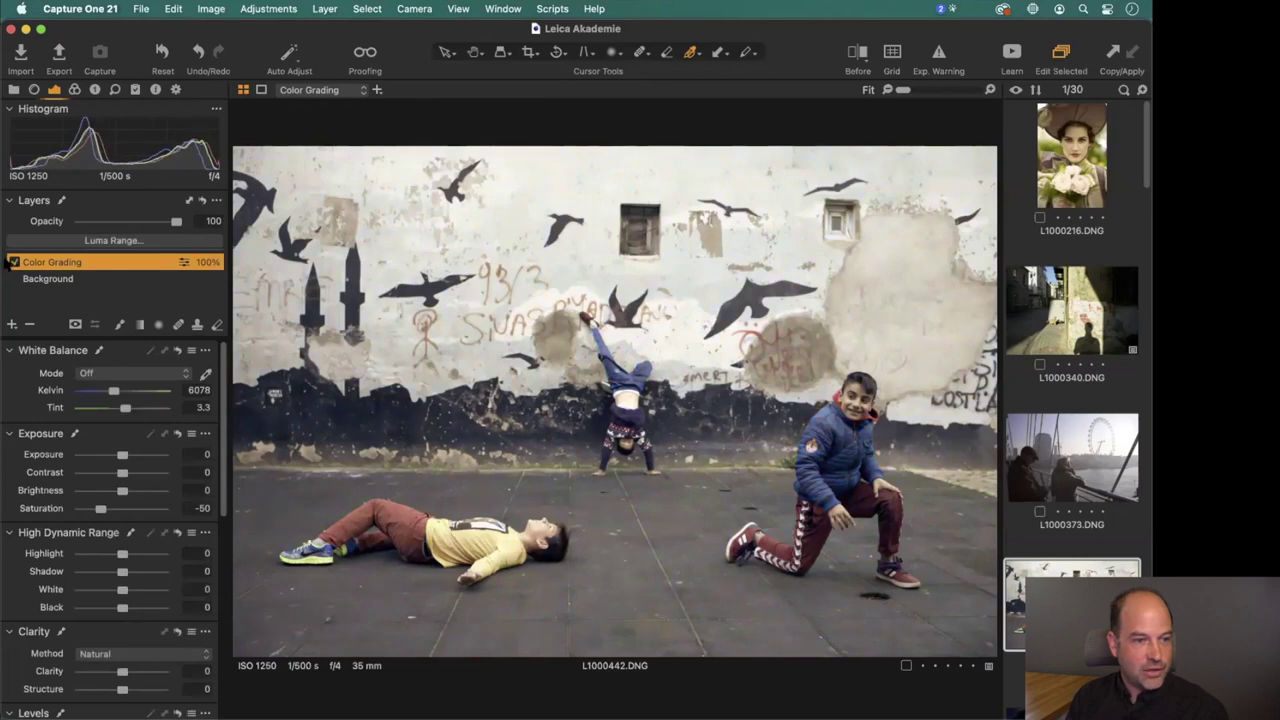
left_click_drag(176, 221, 142, 222)
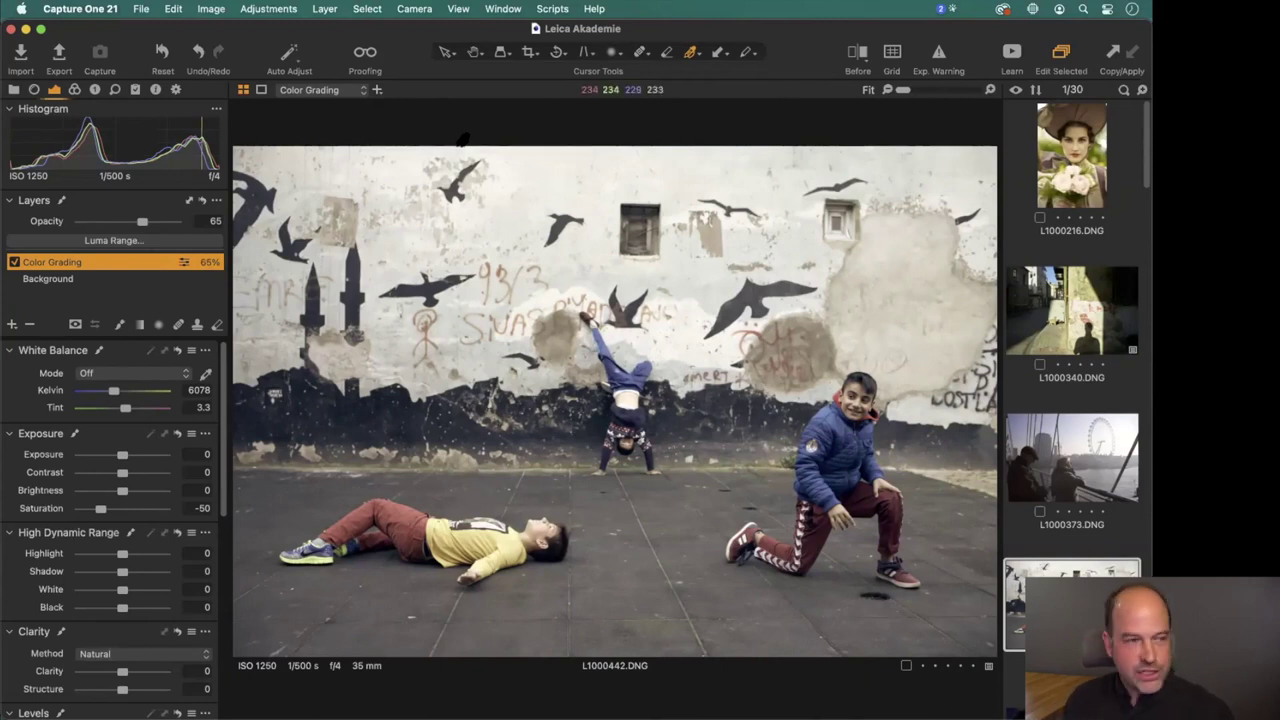
Look through the session's photos as a thumbnail grid and reopen L1000442.DNG in the viewer with the Pan tool.
key("super+alt+v")
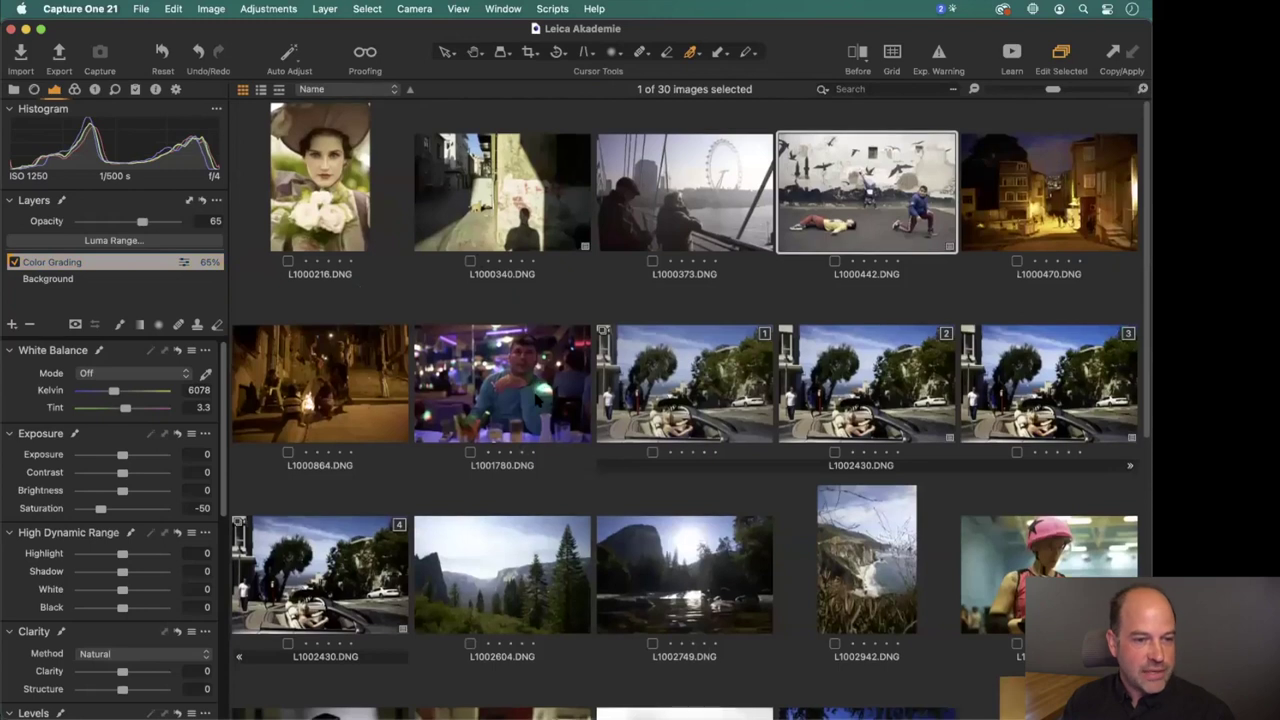
scroll(537, 400, "down", 5)
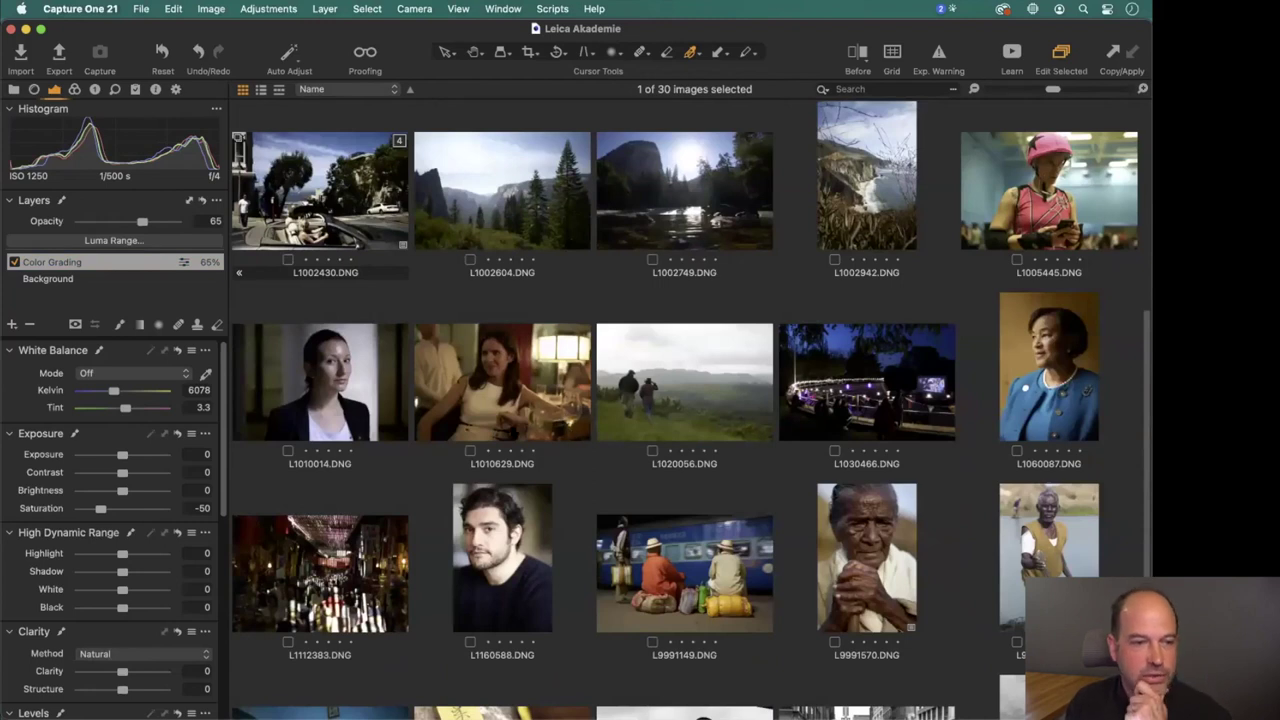
scroll(533, 378, "down", 3)
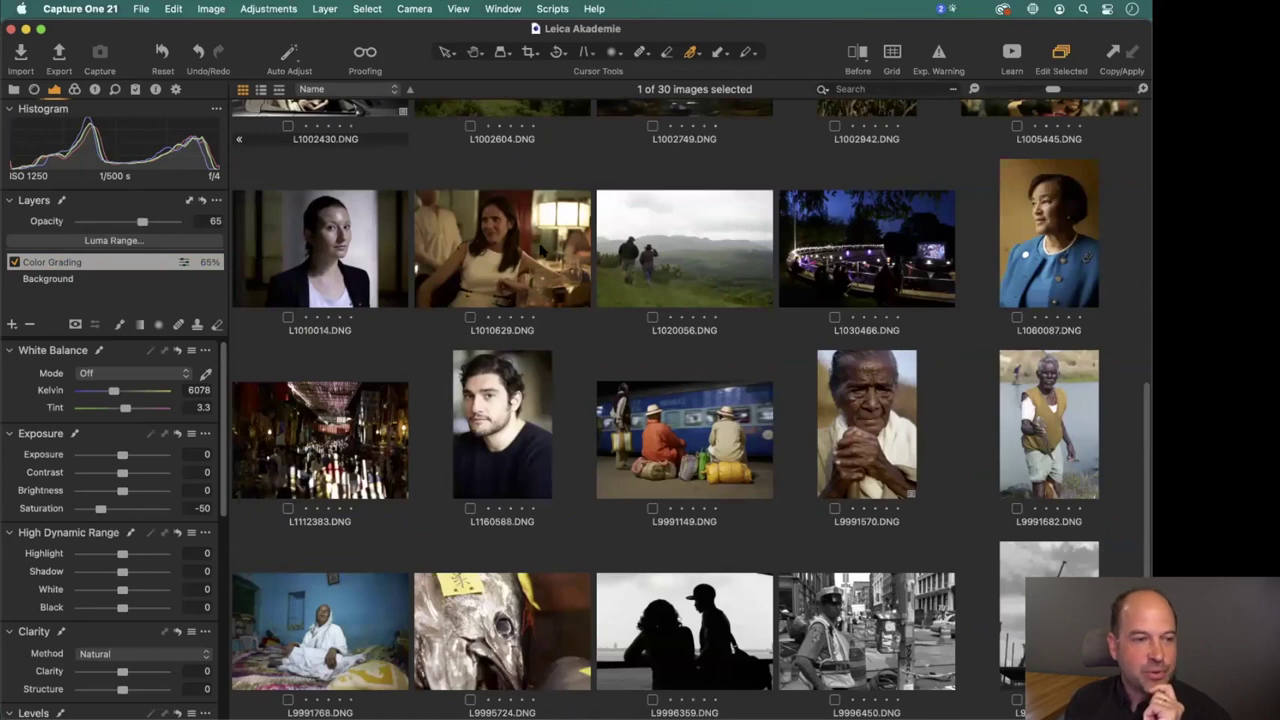
scroll(537, 238, "up", 10)
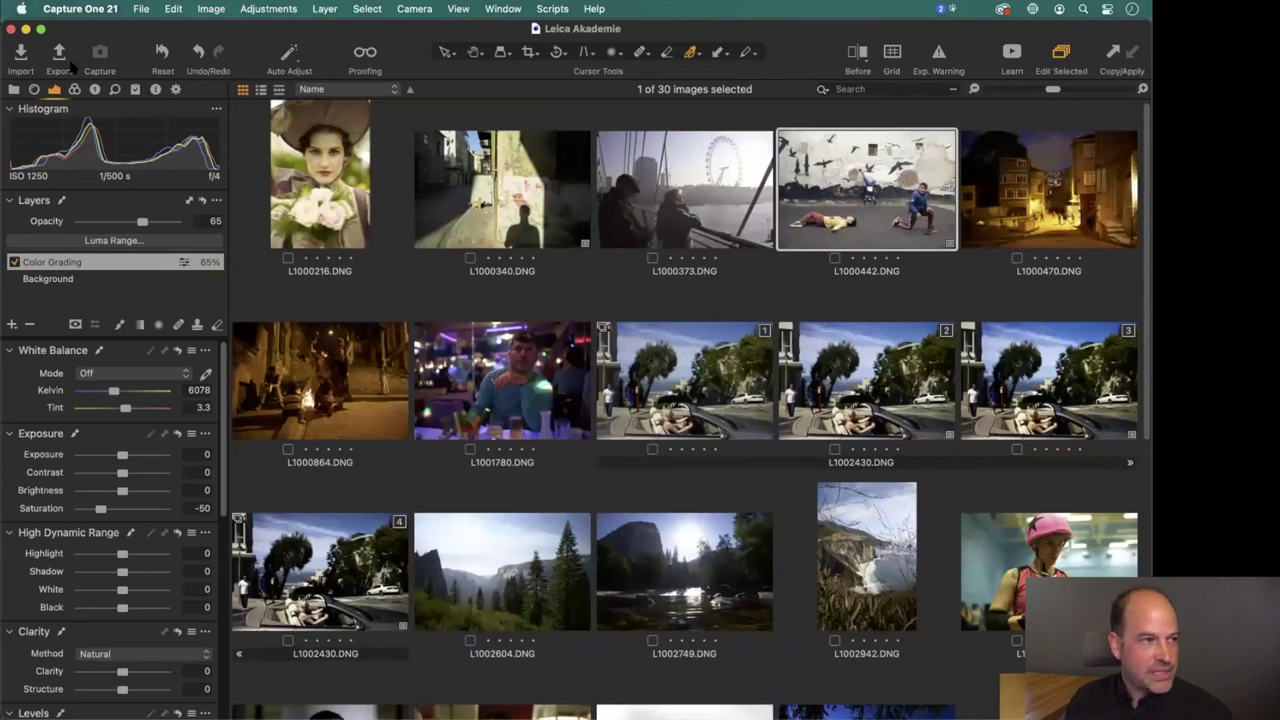
left_click(20, 55)
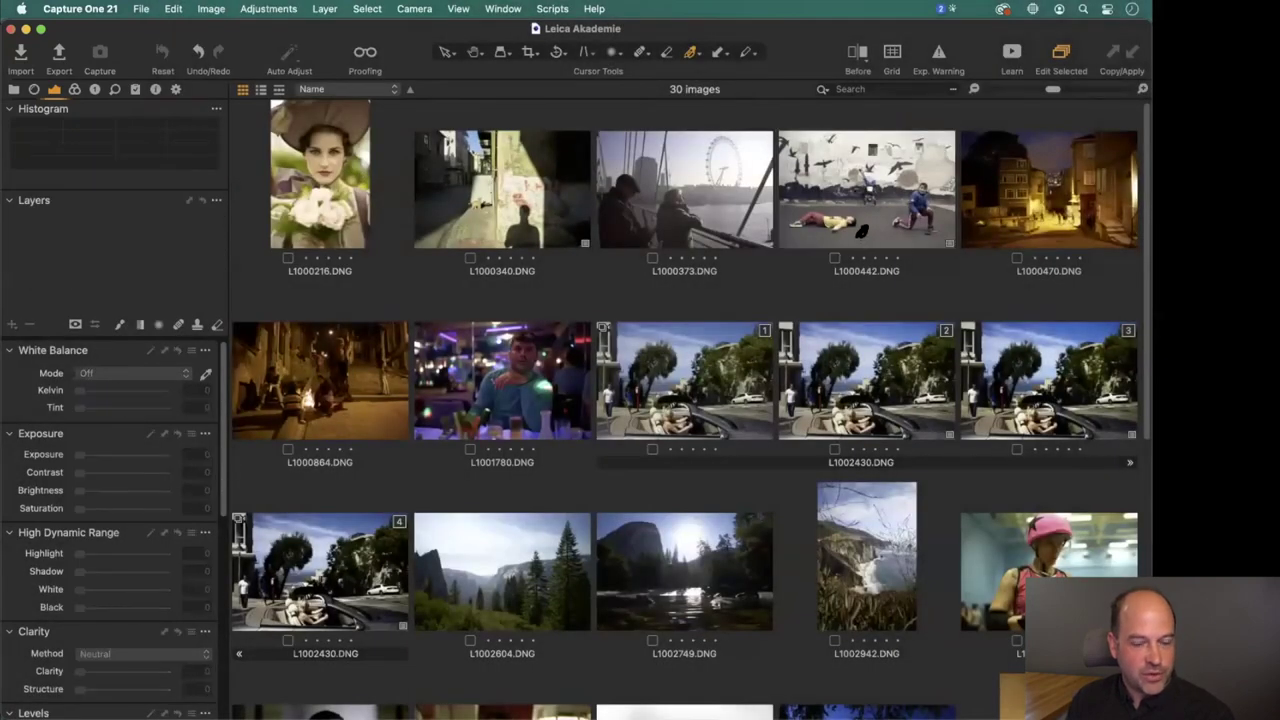
double_click(860, 234)
key("h")
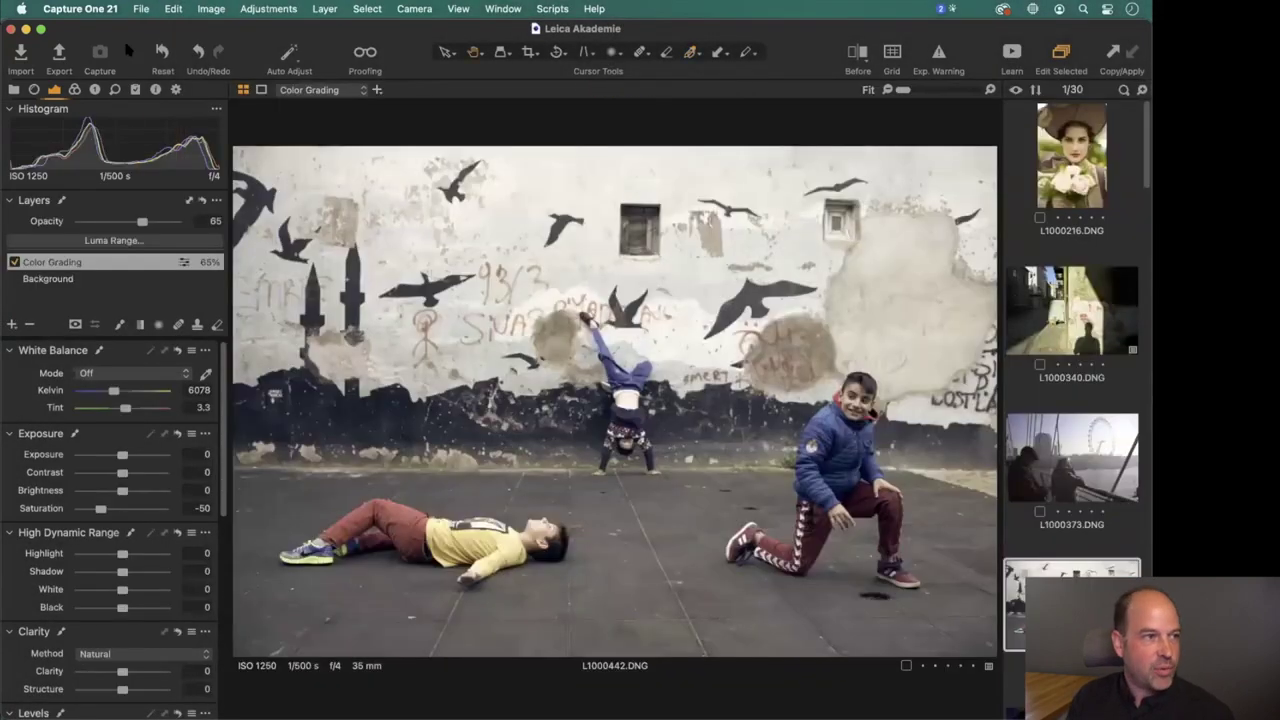
Export L1000442 as a JPEG to the Pictures destination with the existing subfolder, naming and size settings.
left_click(60, 64)
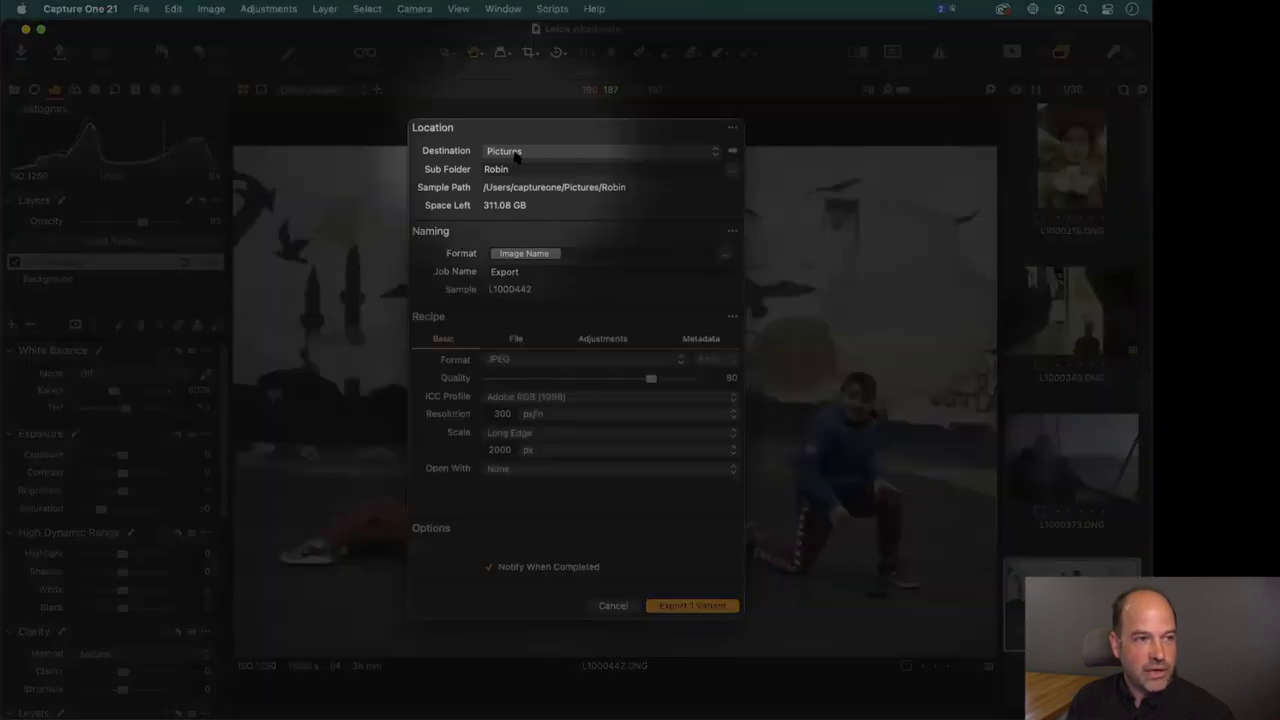
left_click(515, 169)
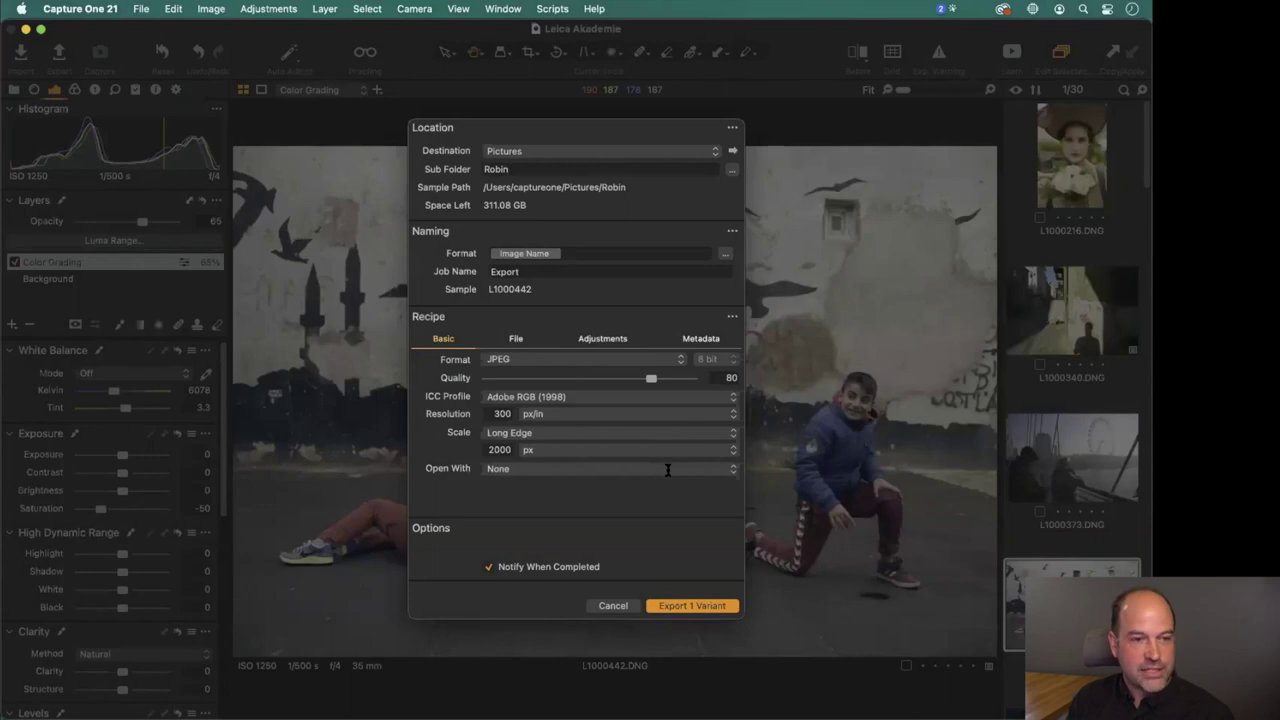
left_click(544, 362)
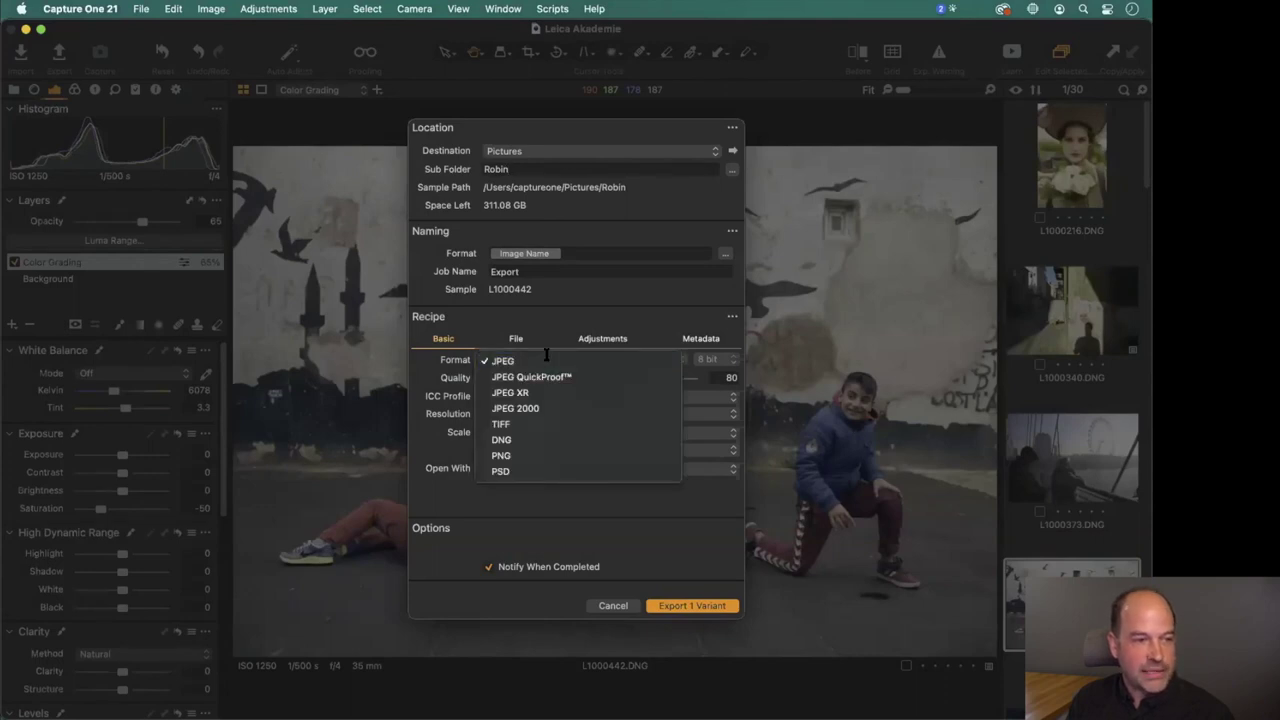
left_click(550, 365)
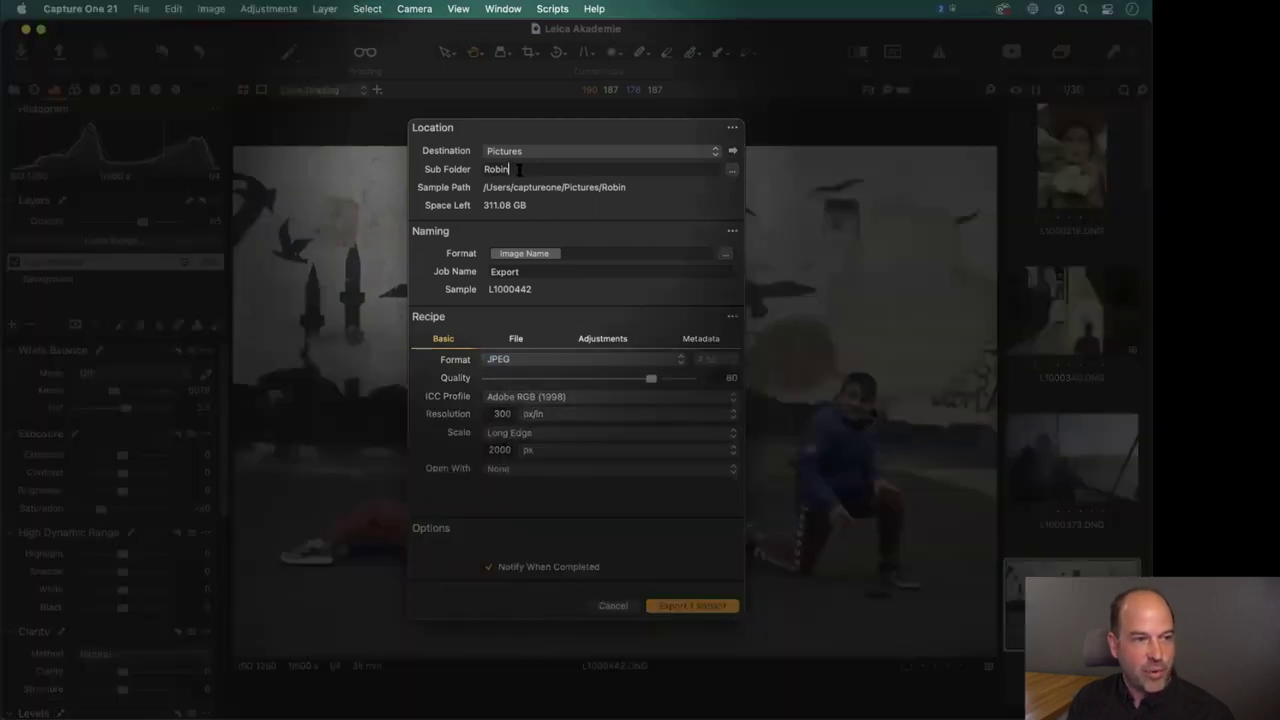
double_click(516, 169)
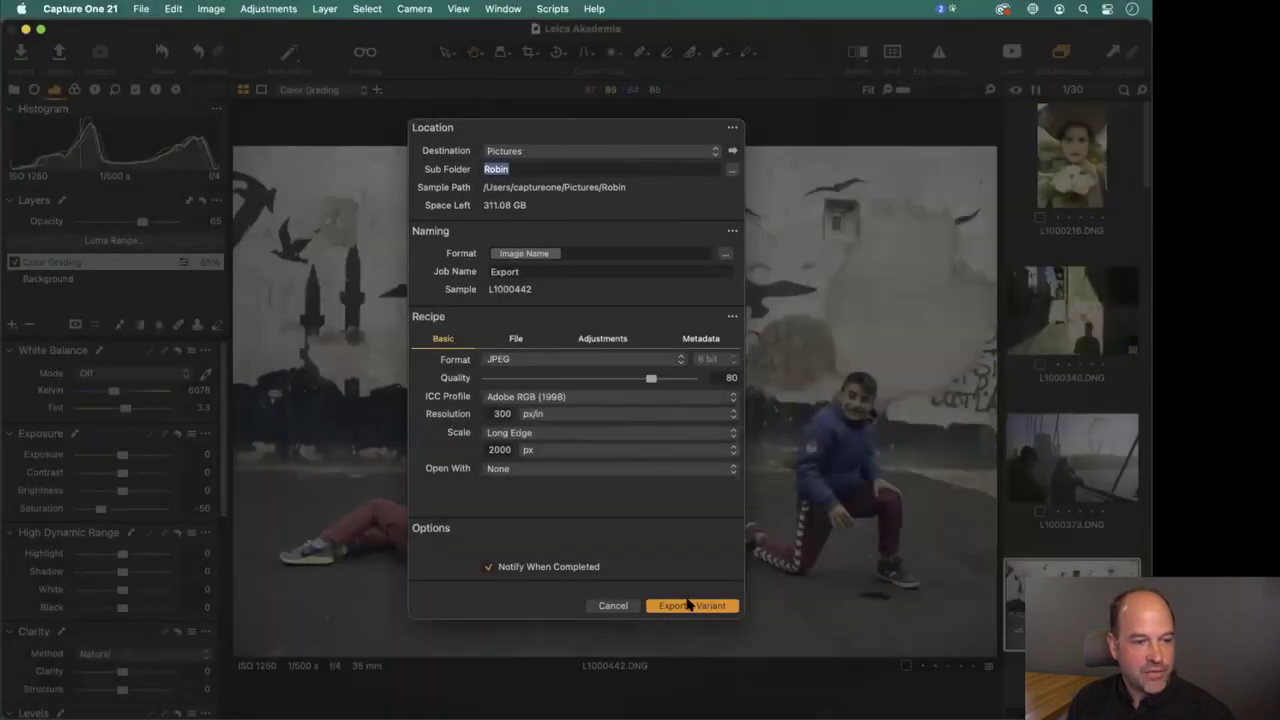
left_click(686, 606)
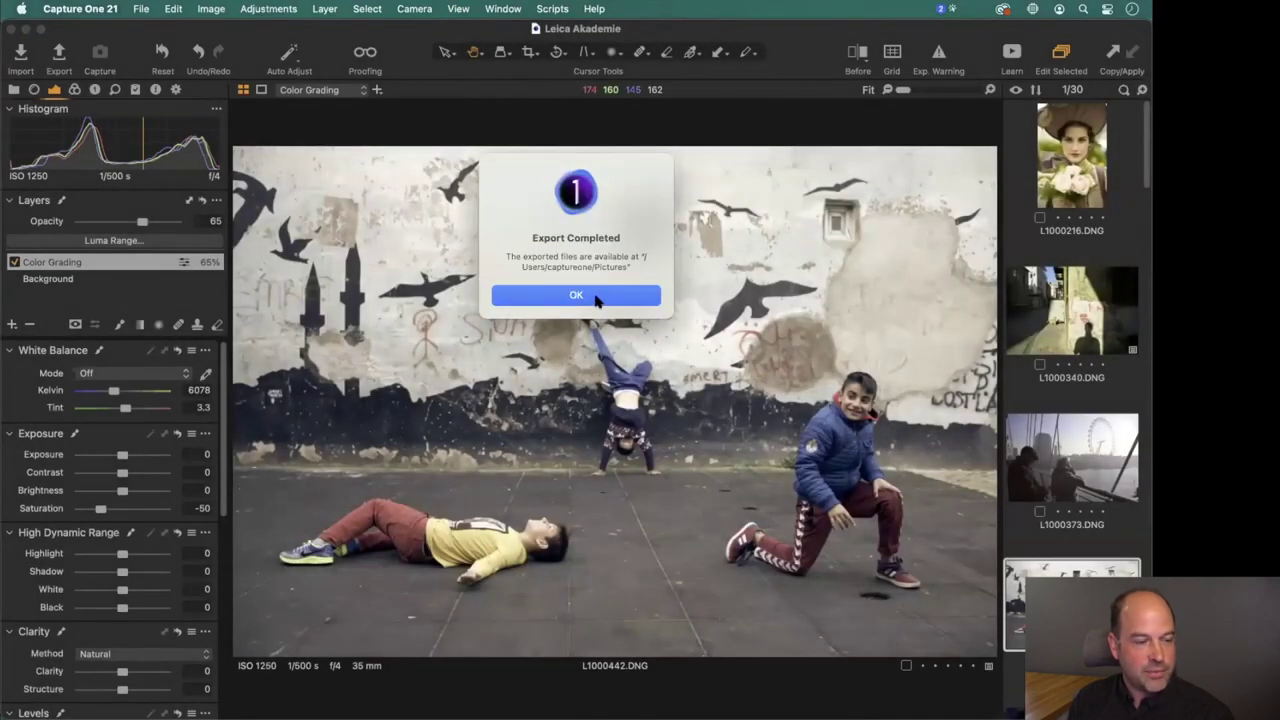
left_click(595, 297)
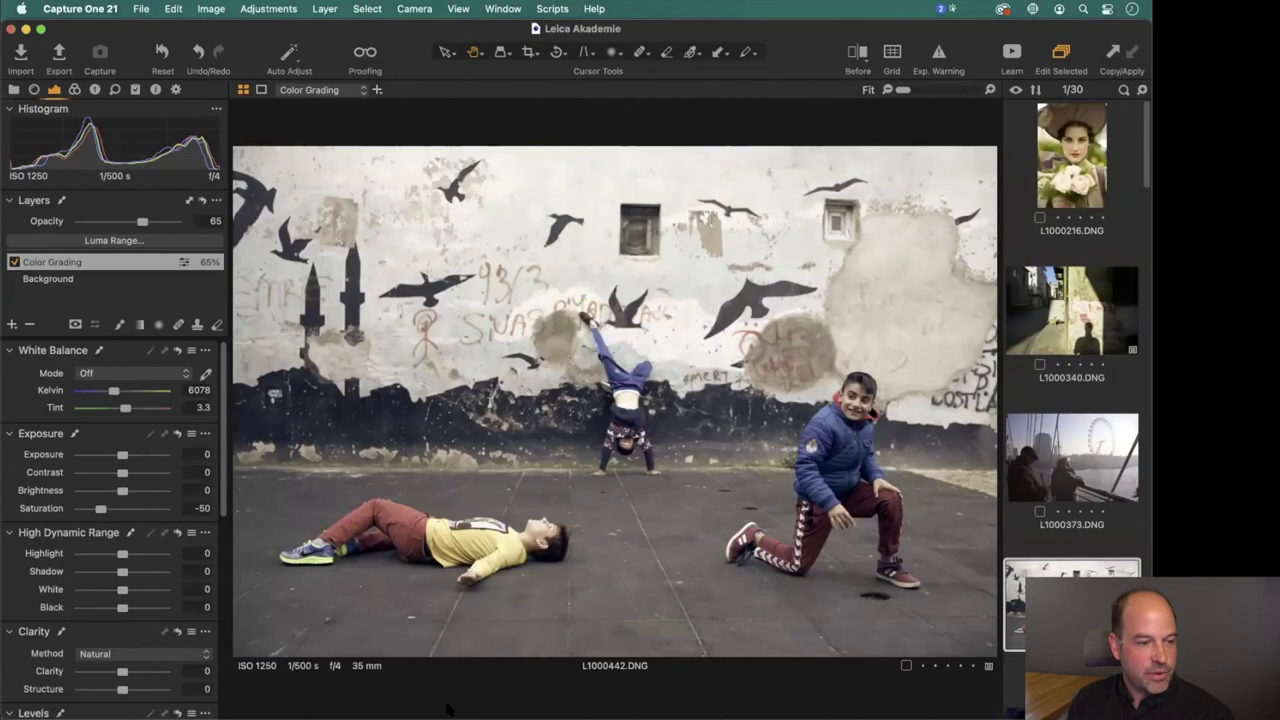
Switch to Finder, preview the exported L1000442.jpg in the export subfolder of Pictures, and return to Capture One.
mouse_move(448, 712)
left_click(303, 690)
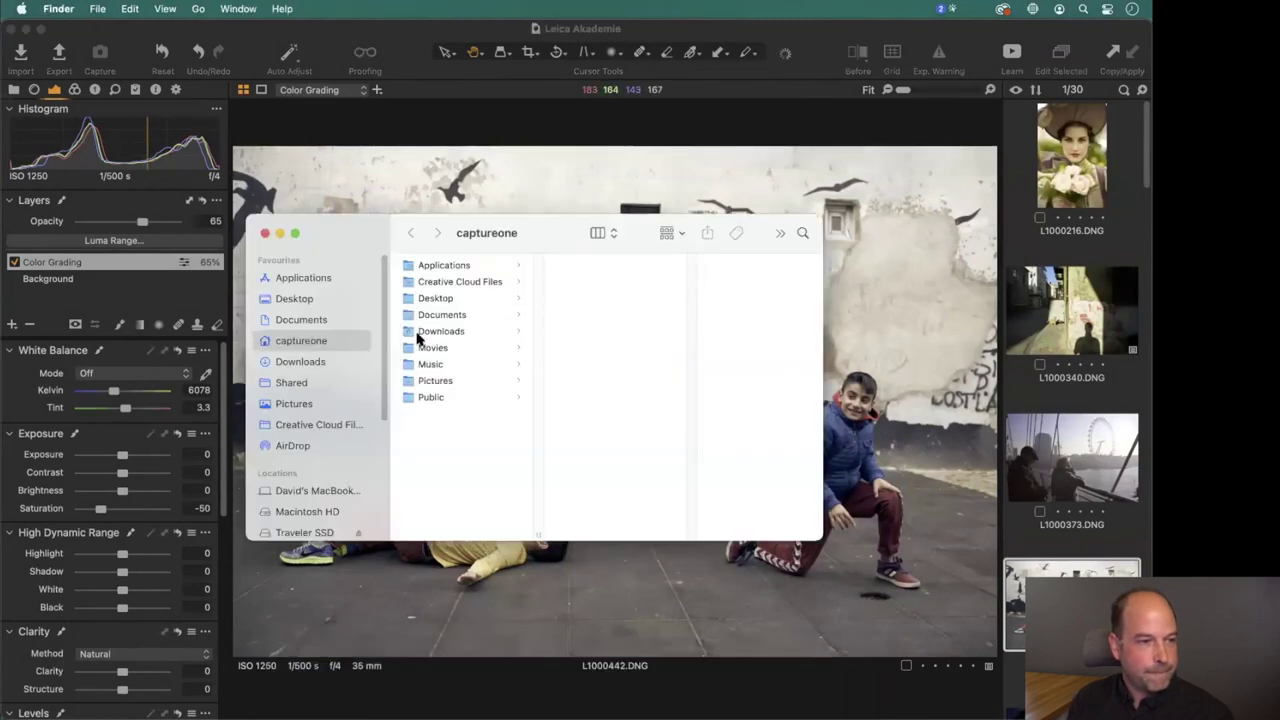
left_click(440, 380)
left_click(590, 298)
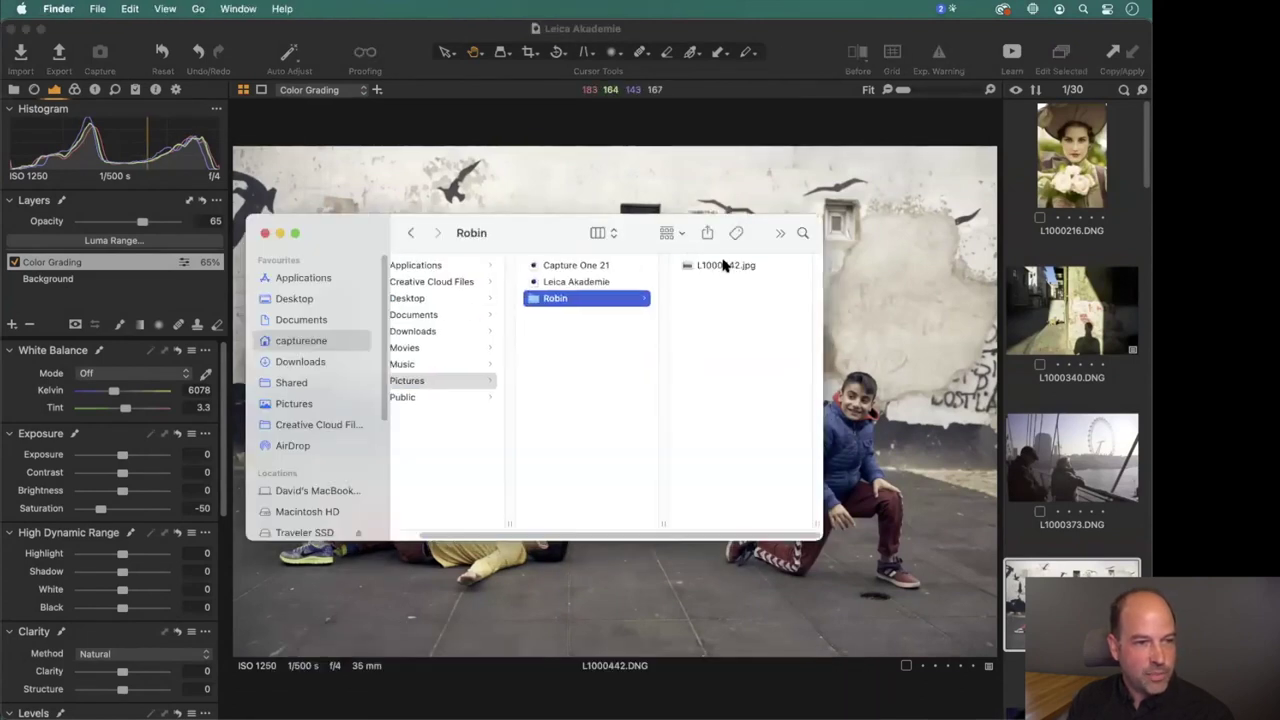
left_click(724, 264)
key("space")
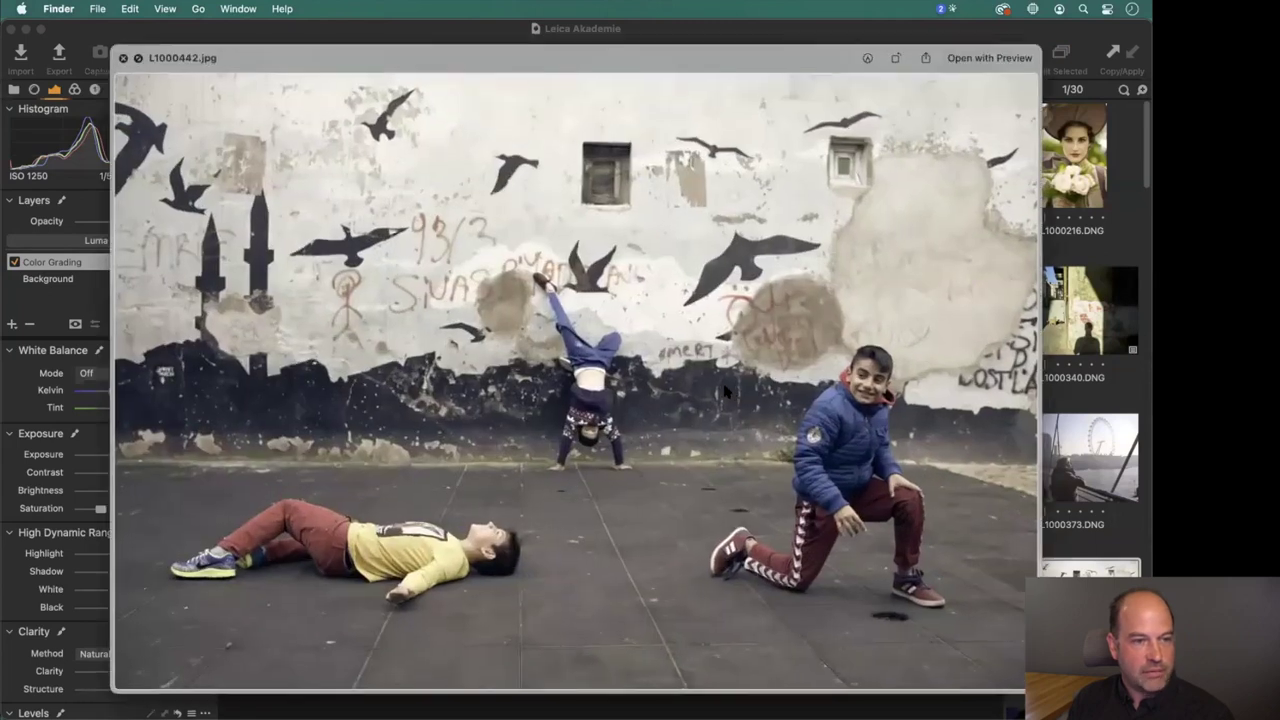
key("space")
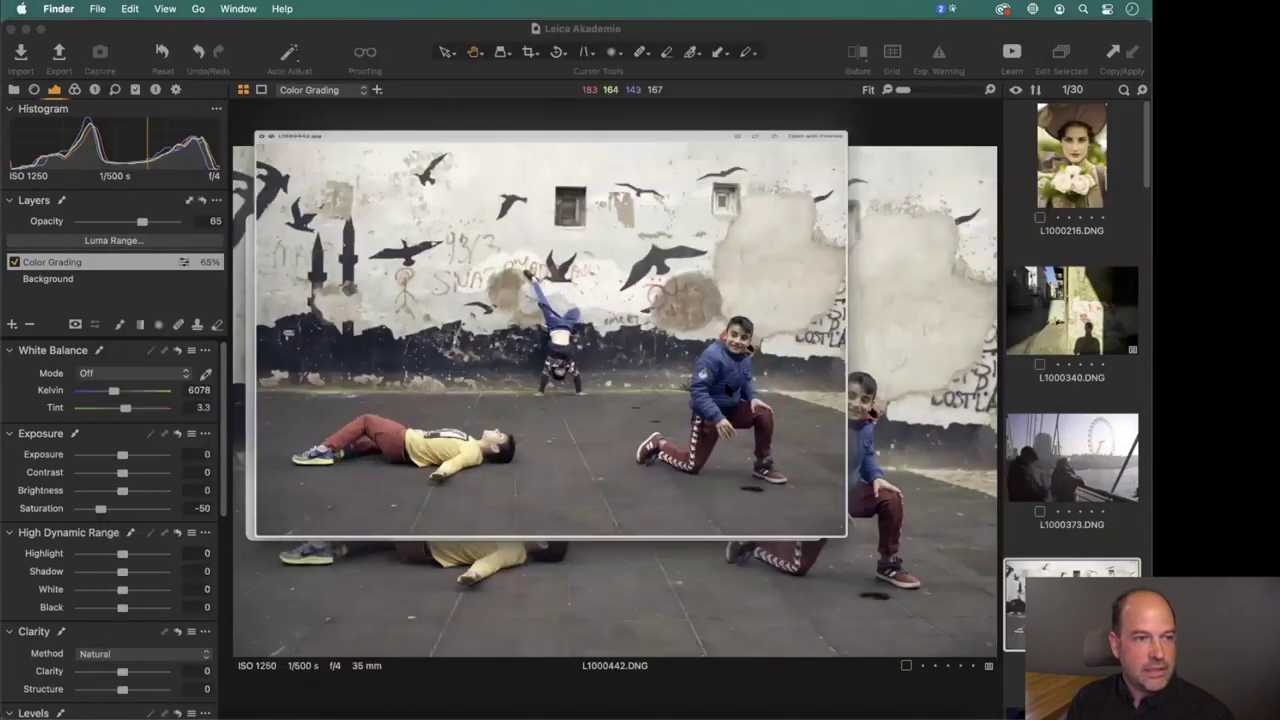
left_click(596, 176)
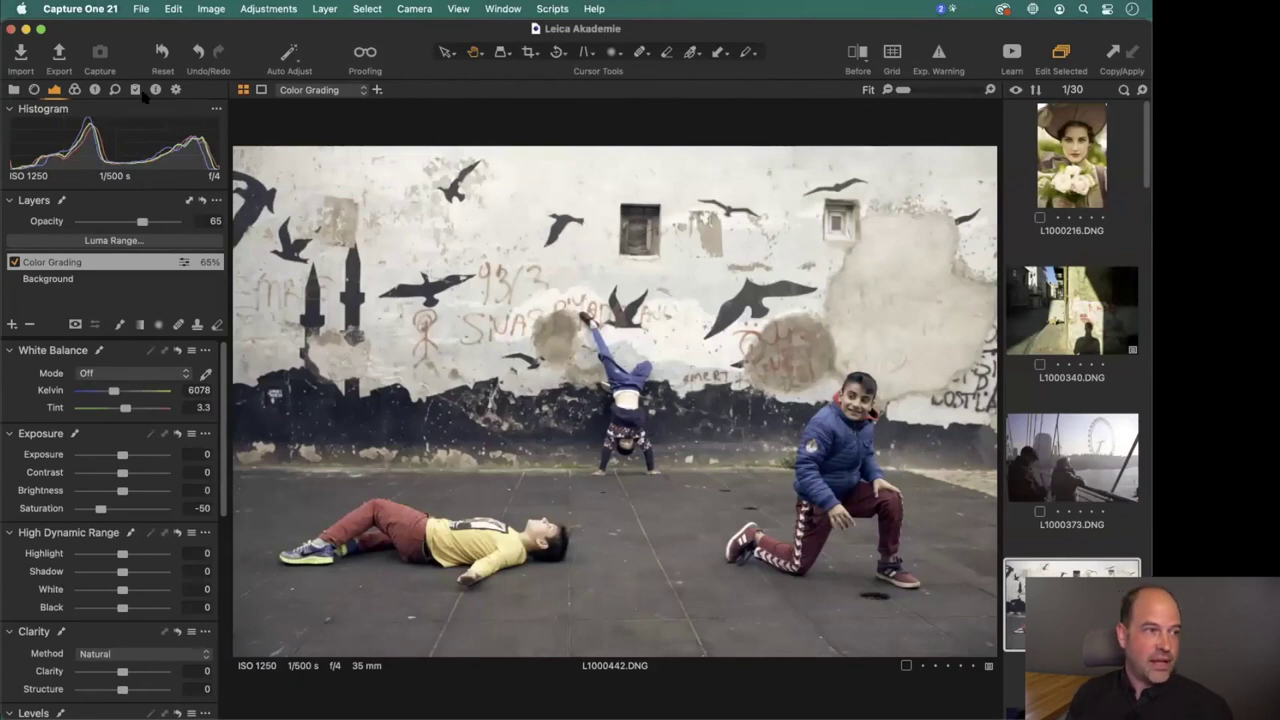
Export L1000442 as an uncompressed 8-bit TIFF at a fixed scale of 100% to the same subfolder of Pictures.
left_click(59, 52)
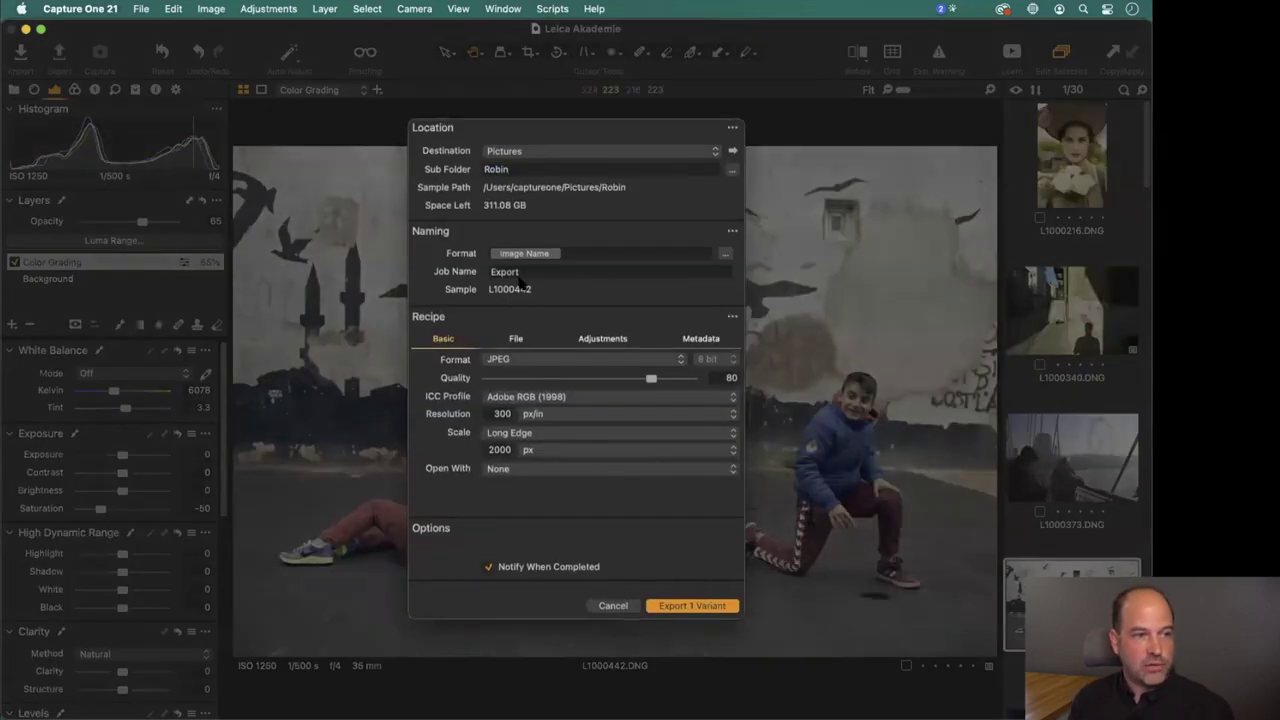
left_click(524, 360)
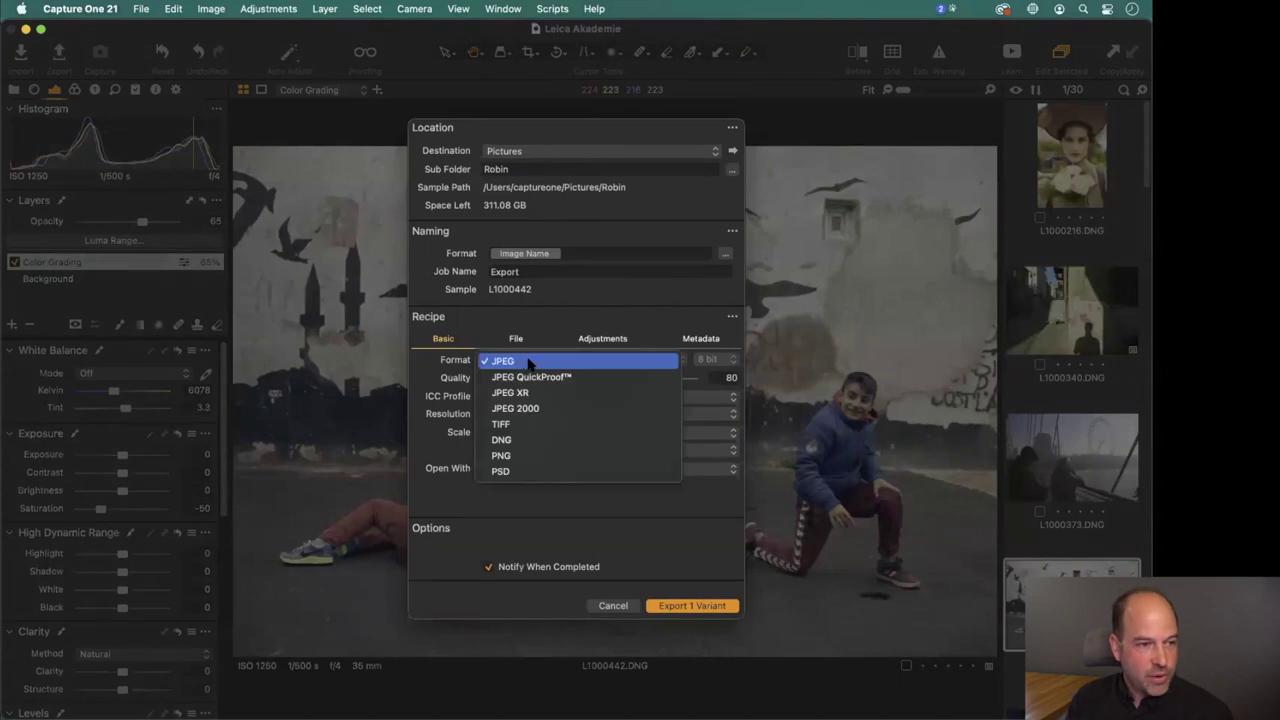
left_click(536, 425)
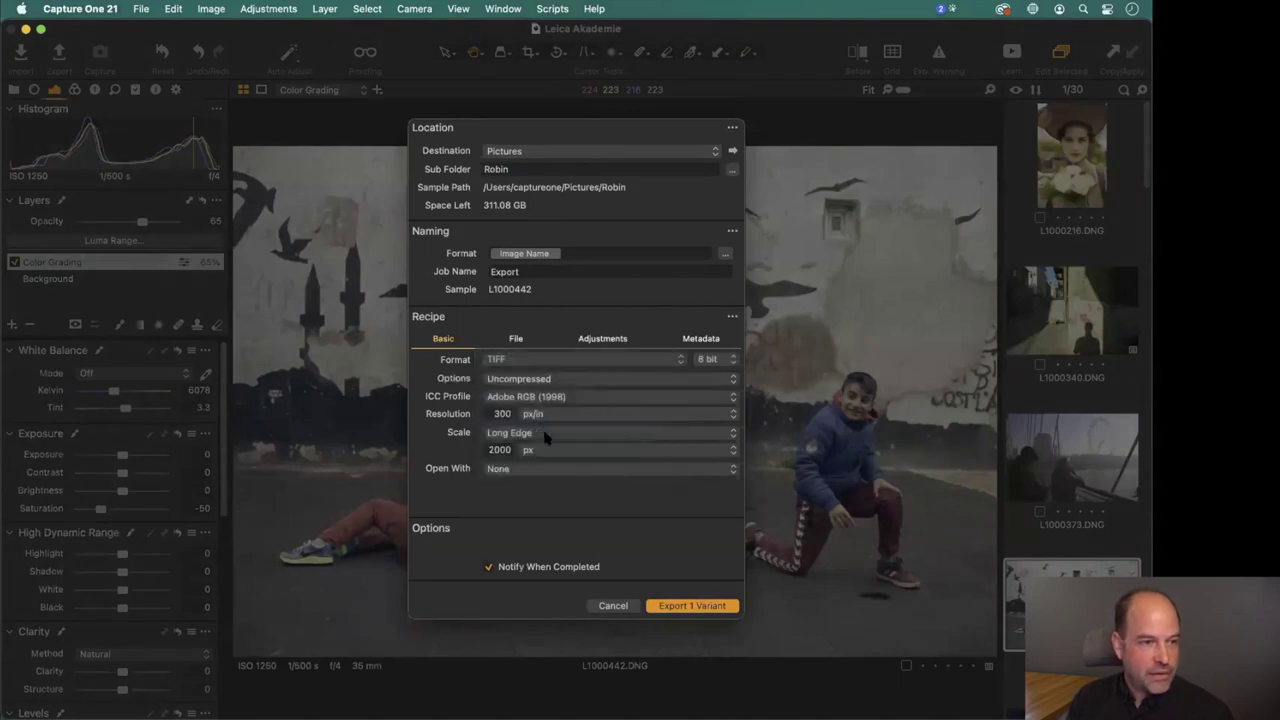
left_click(532, 434)
left_click(521, 358)
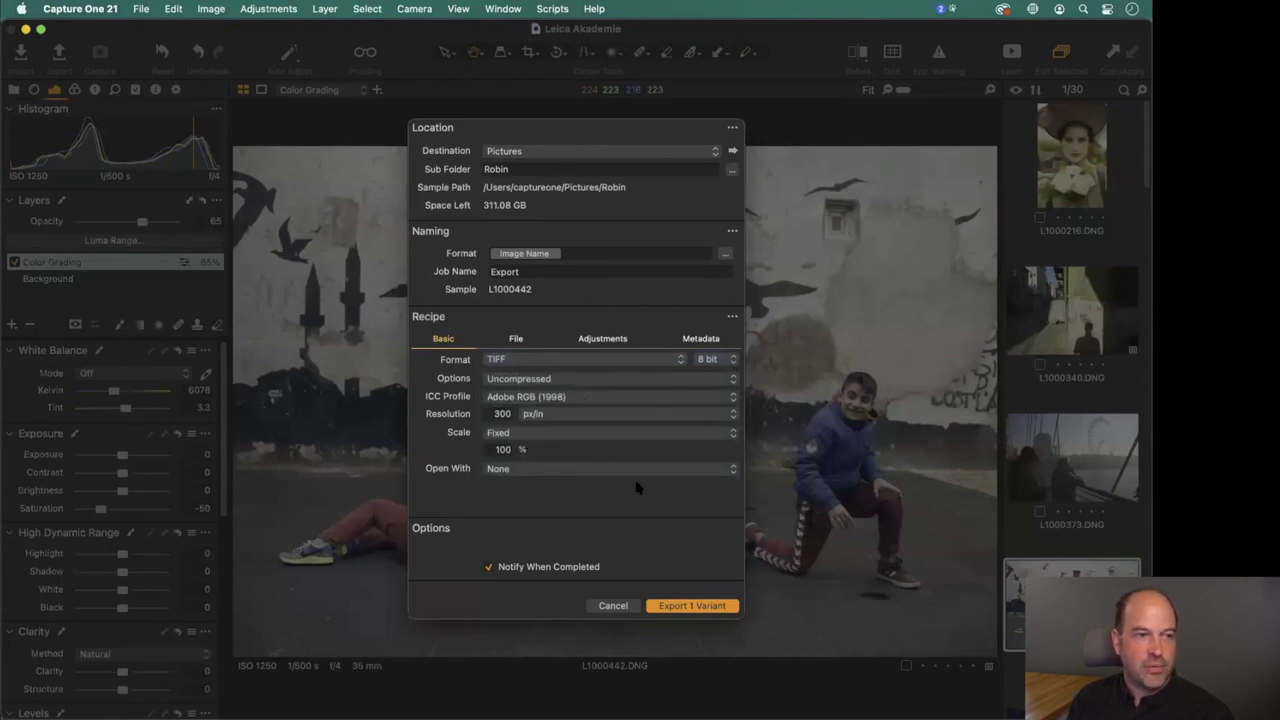
left_click(652, 606)
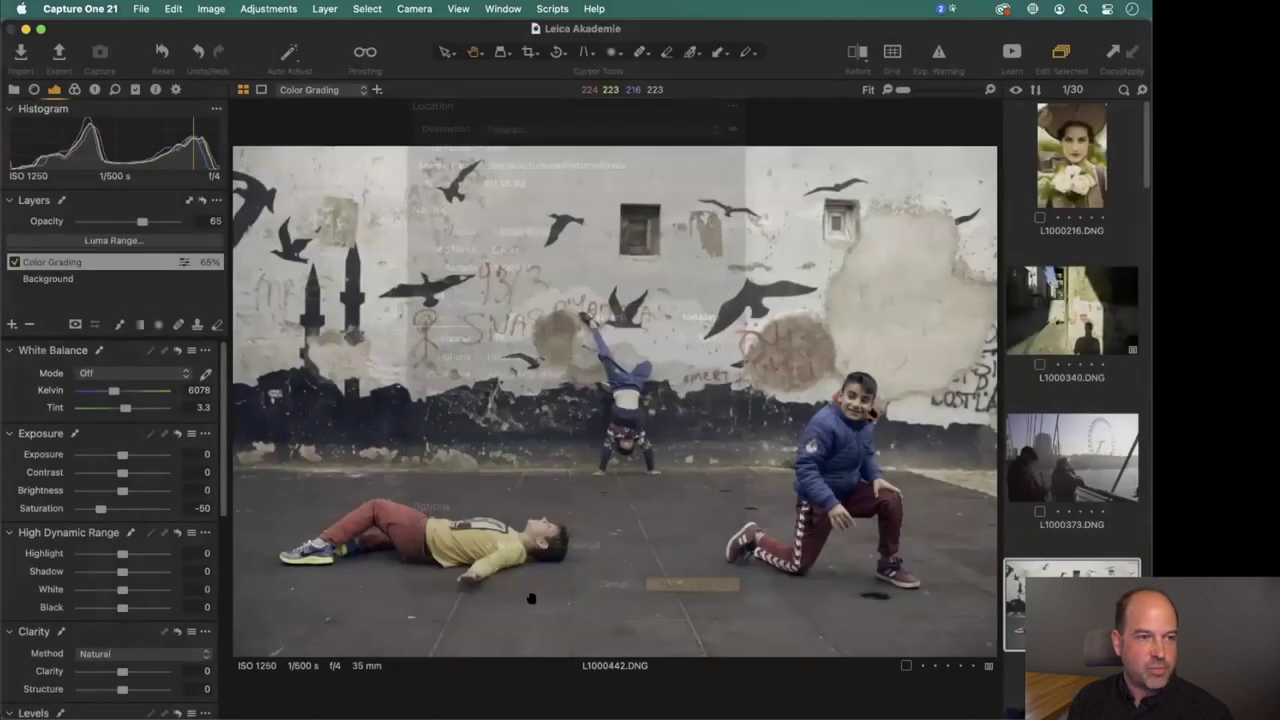
Switch to Finder, preview the exported L1000442.tif, and return to Capture One, dismissing the export notice.
mouse_move(450, 700)
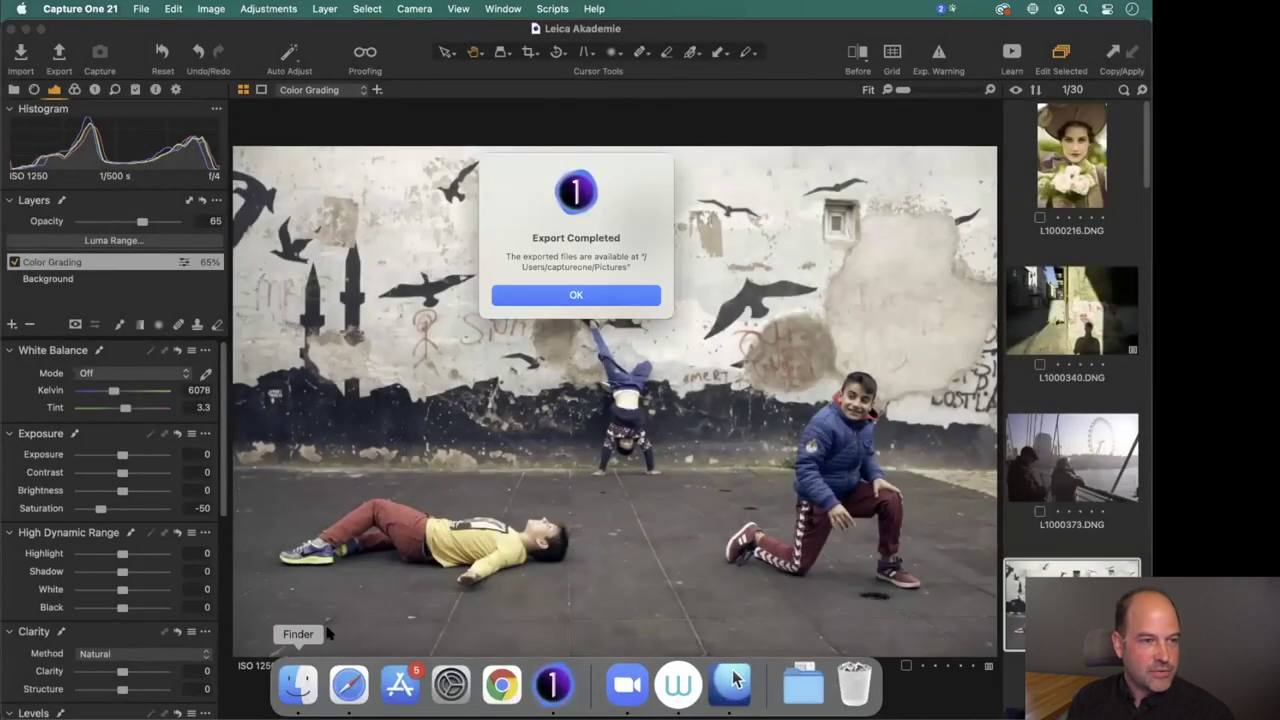
left_click(298, 684)
left_click(558, 283)
key("space")
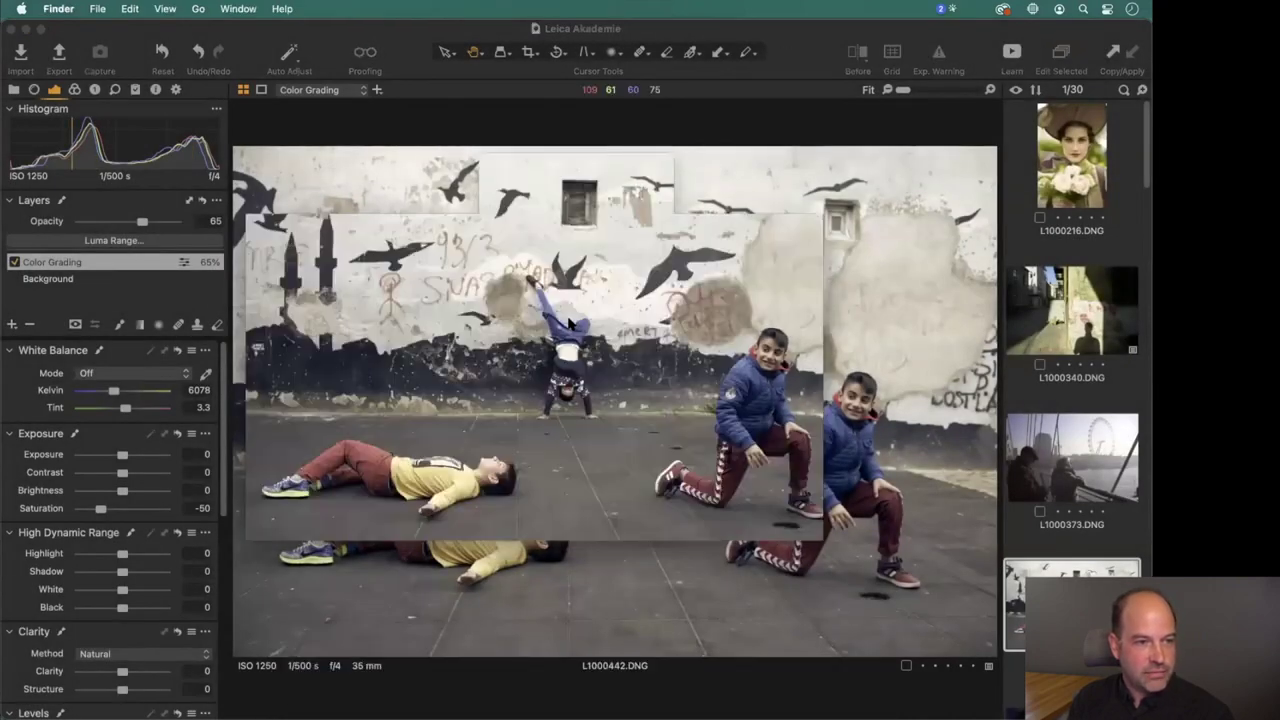
key("space")
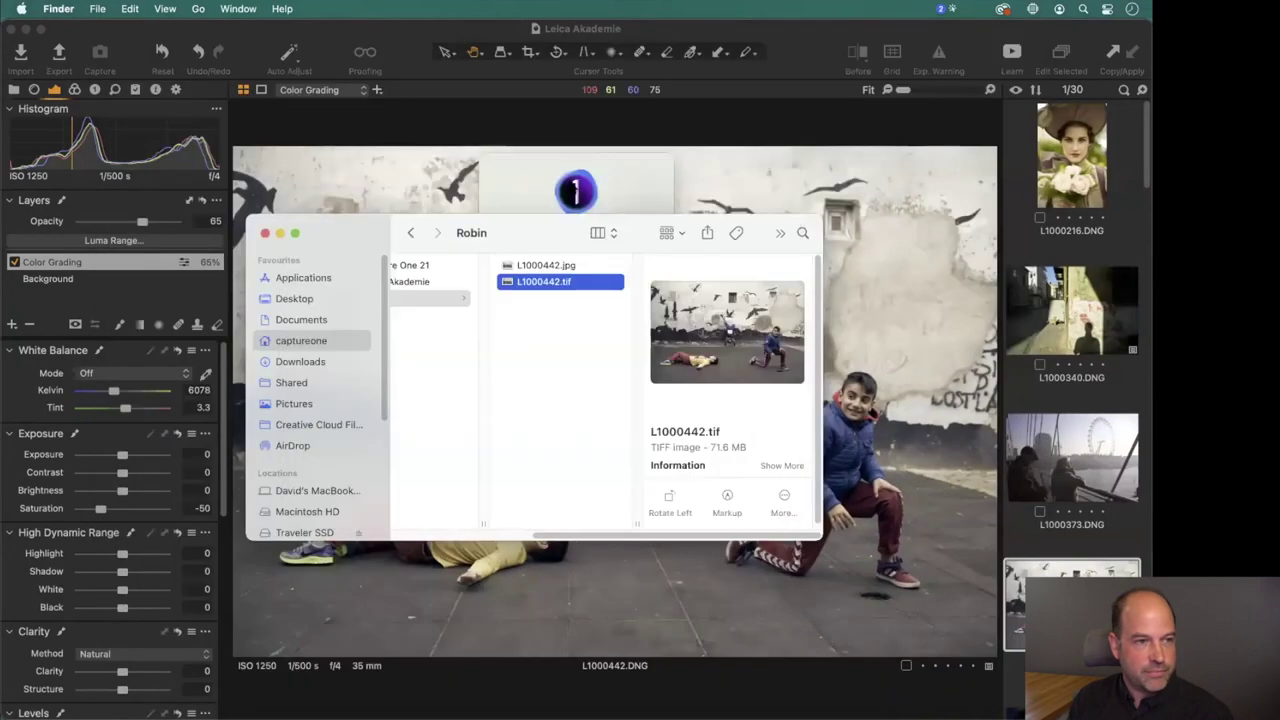
key("super+Tab")
key("Return")
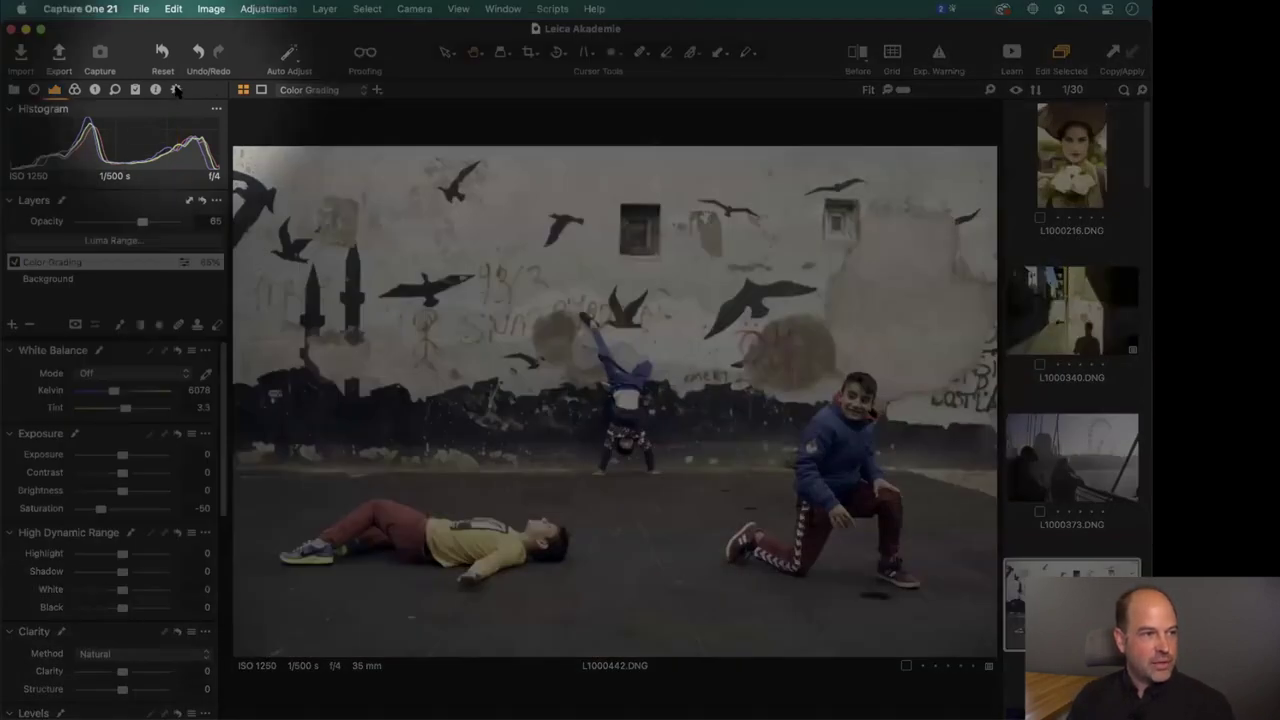
Delete the process recipes 2000 x 1000 Pixels, 10 x 8 Print and Jpeg 2000 Px Long edge.
left_click(176, 89)
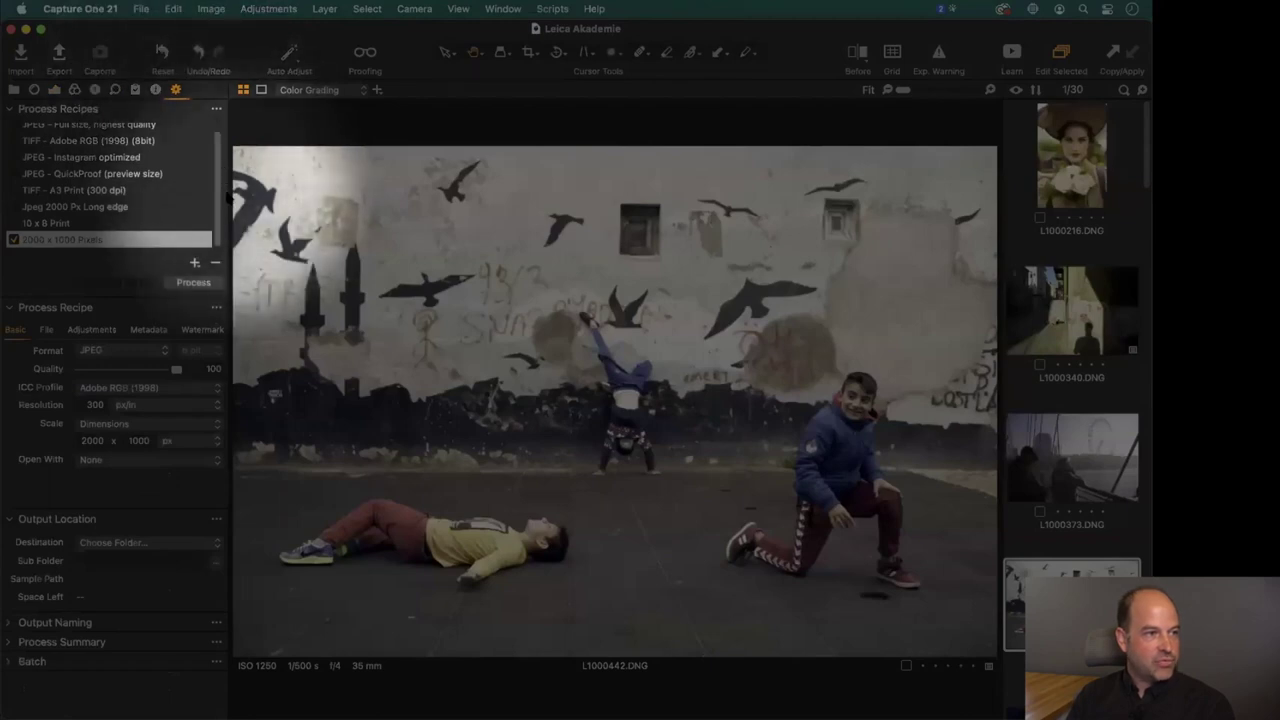
scroll(216, 131, "up", 1)
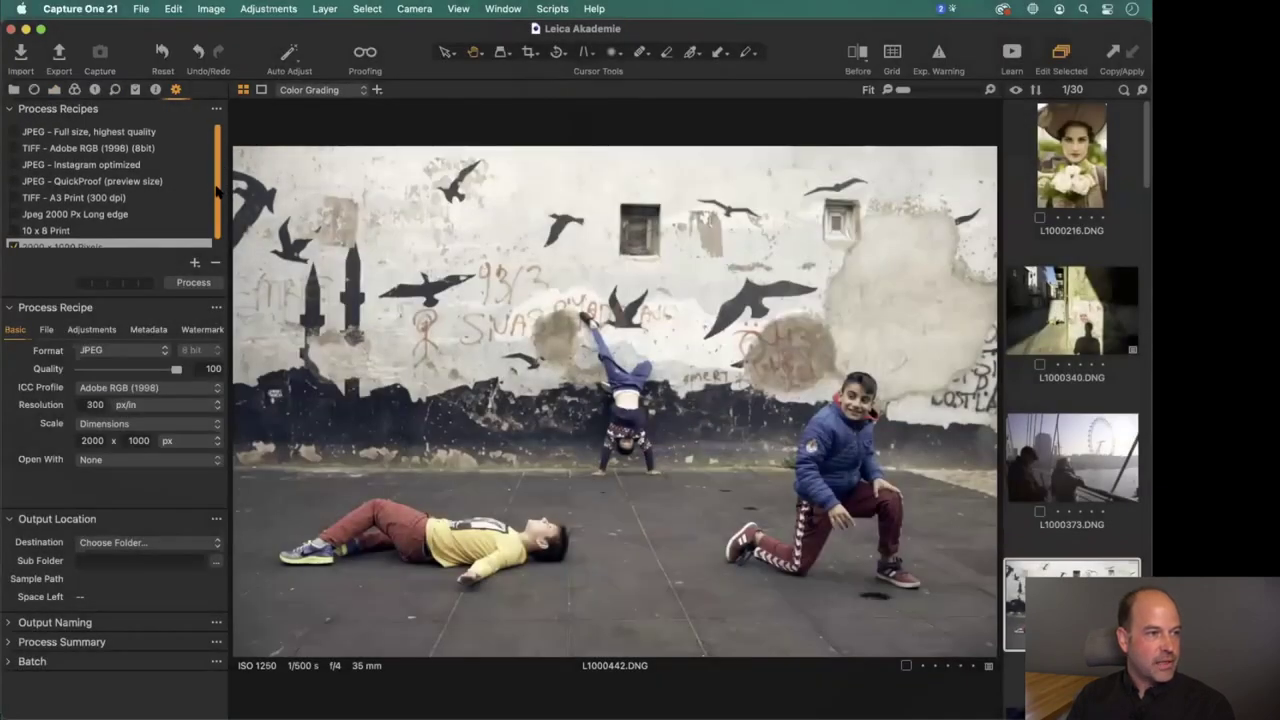
scroll(216, 190, "down", 1)
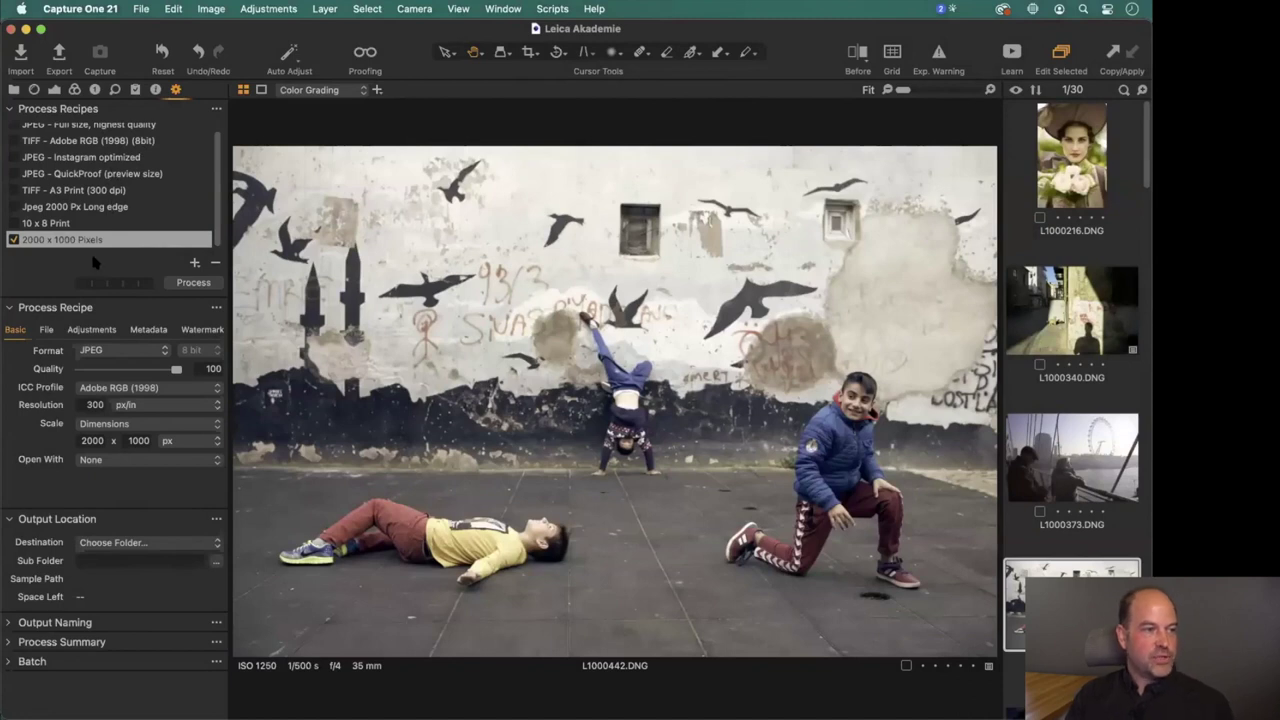
left_click(213, 265)
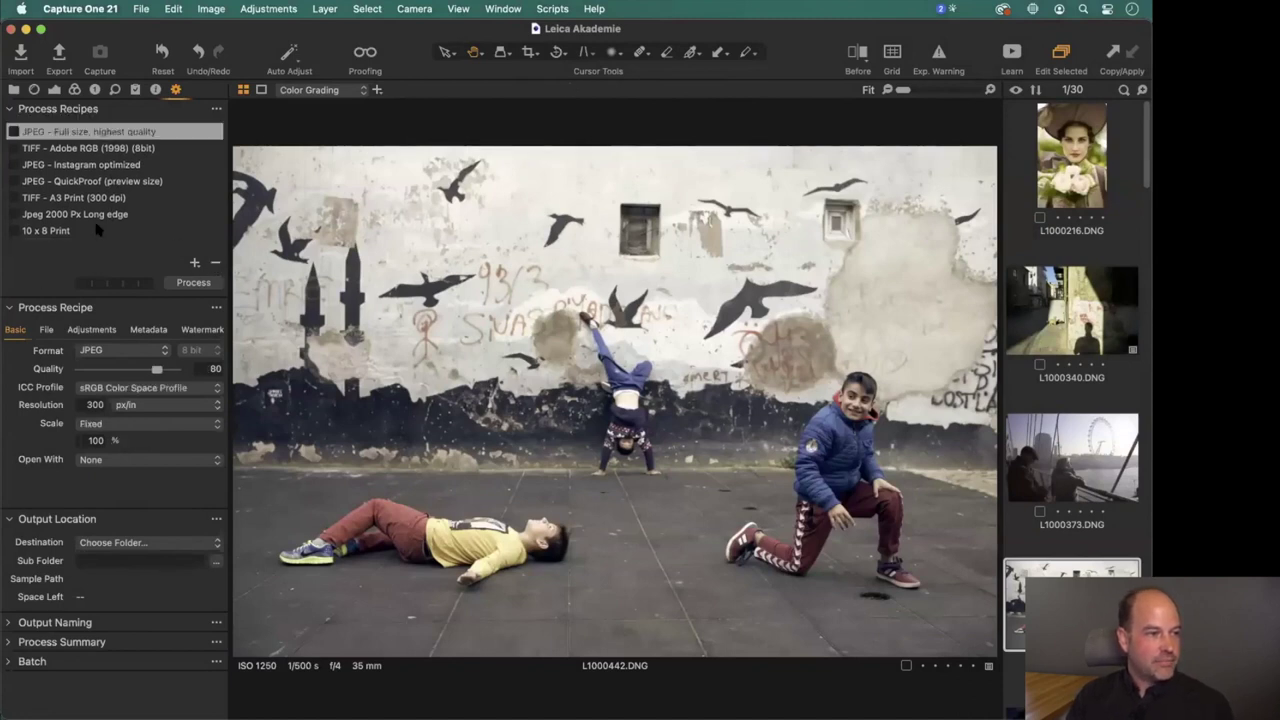
left_click(215, 262)
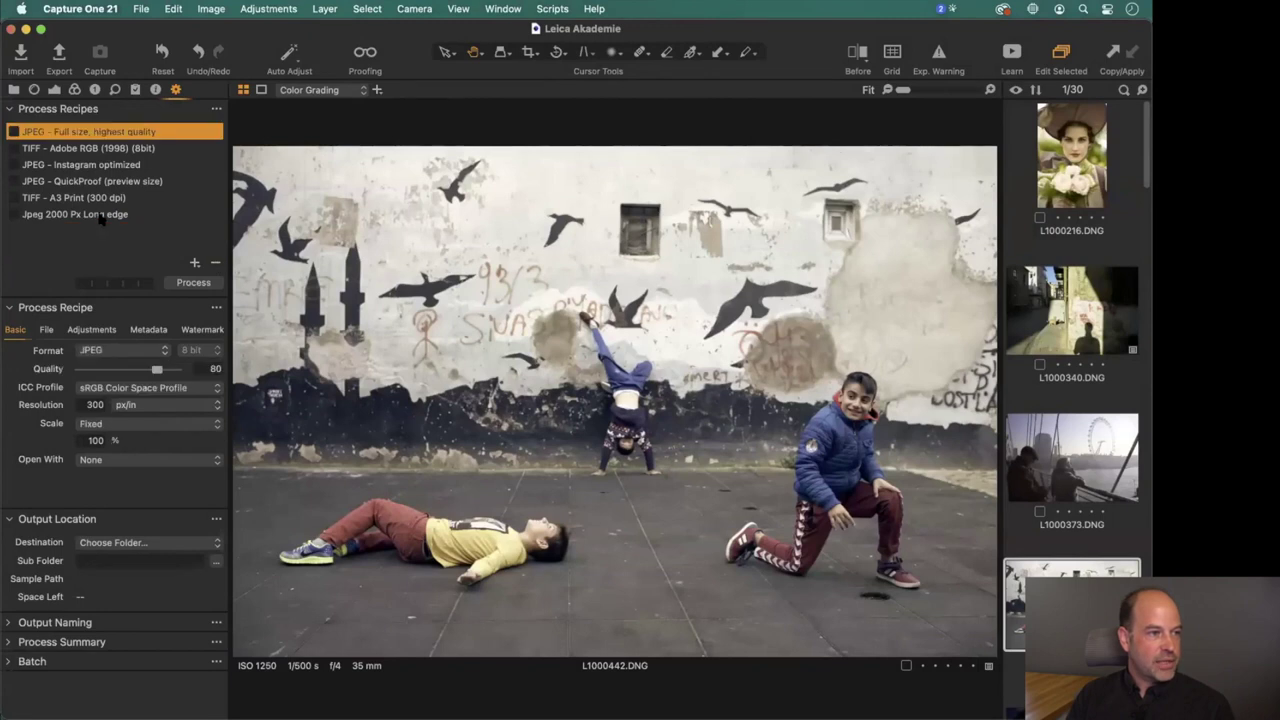
left_click(215, 262)
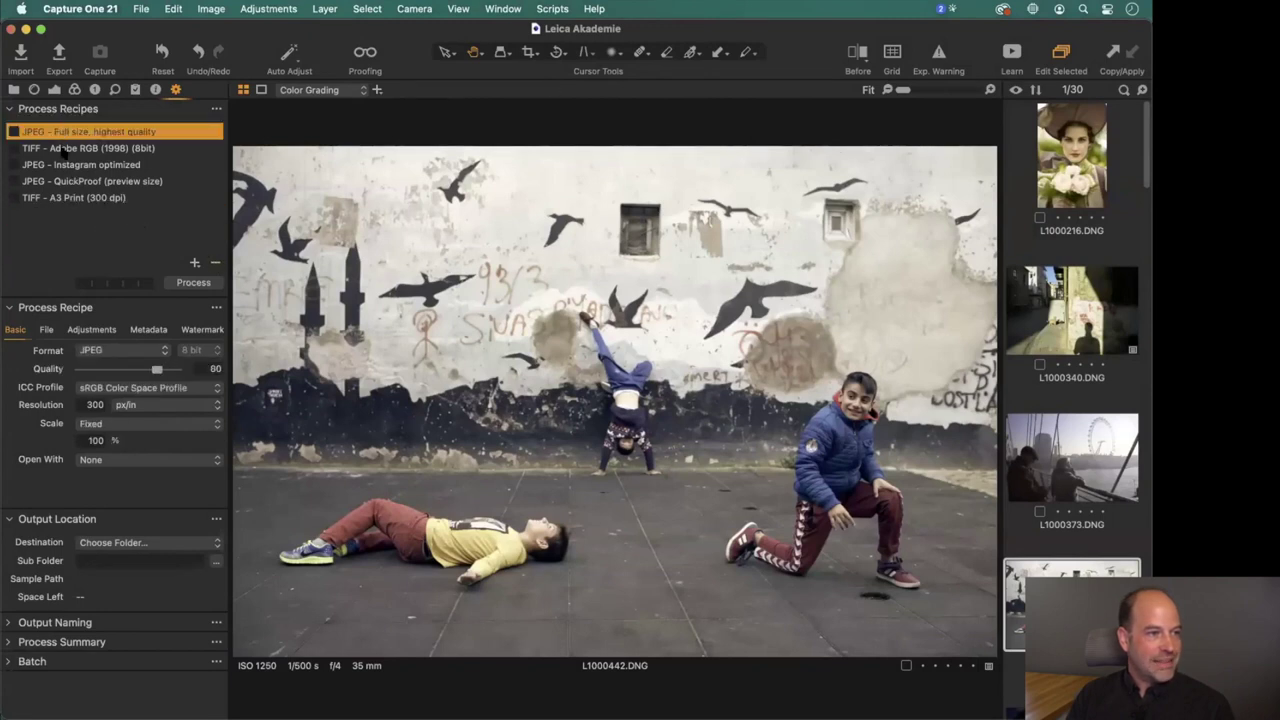
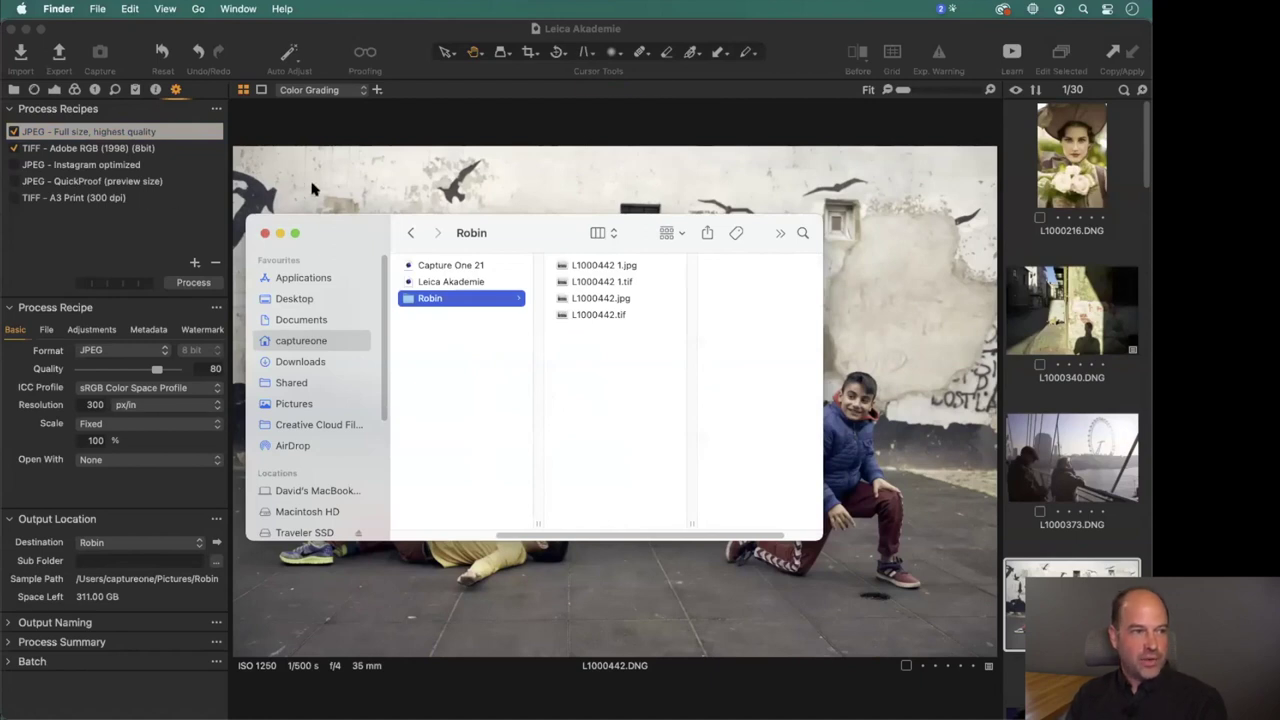
Switch from Finder back to Capture One and look at the export dialog, closing it without exporting.
left_click(314, 189)
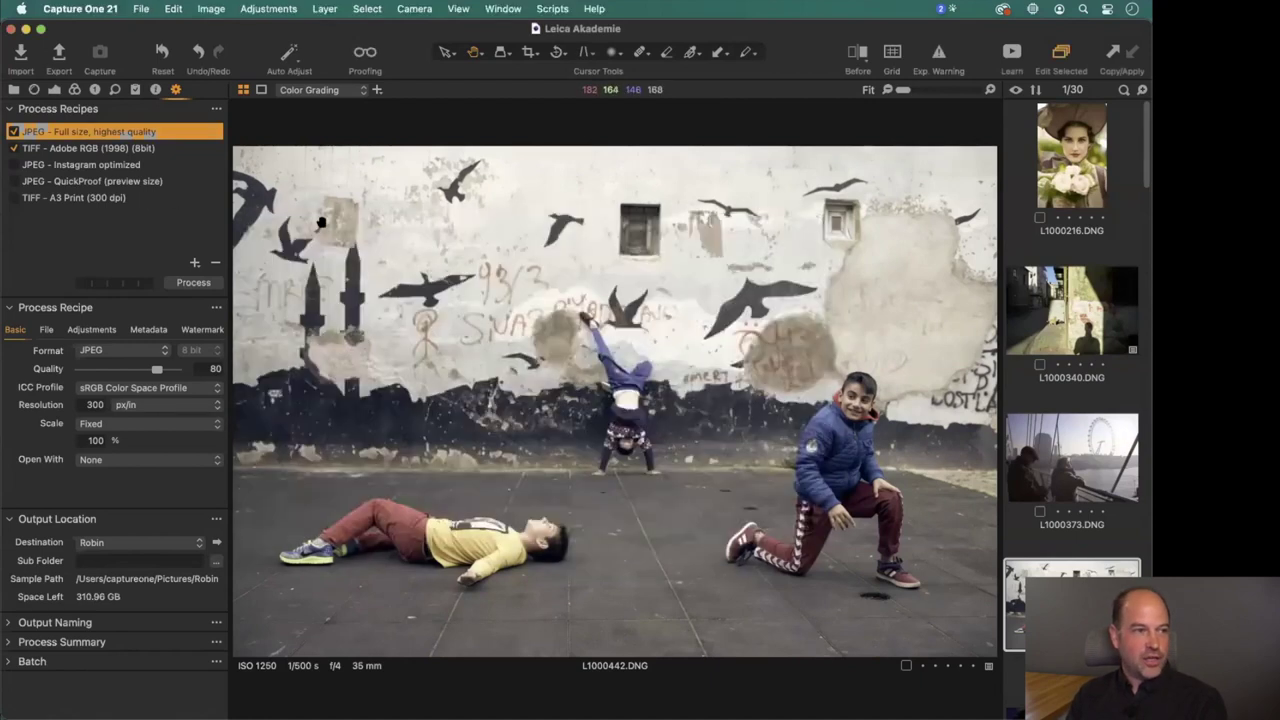
left_click(60, 72)
left_click(612, 602)
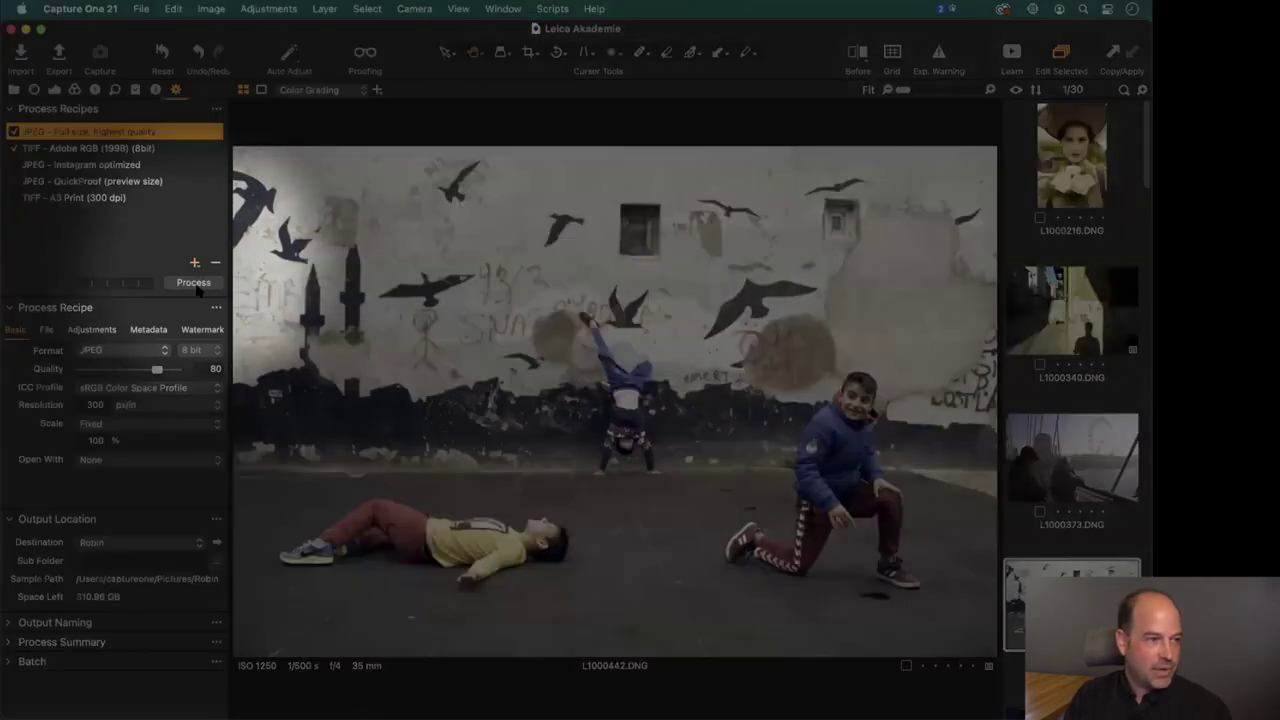
Add a new process recipe under its default name and expand the Output Naming settings.
left_click(195, 262)
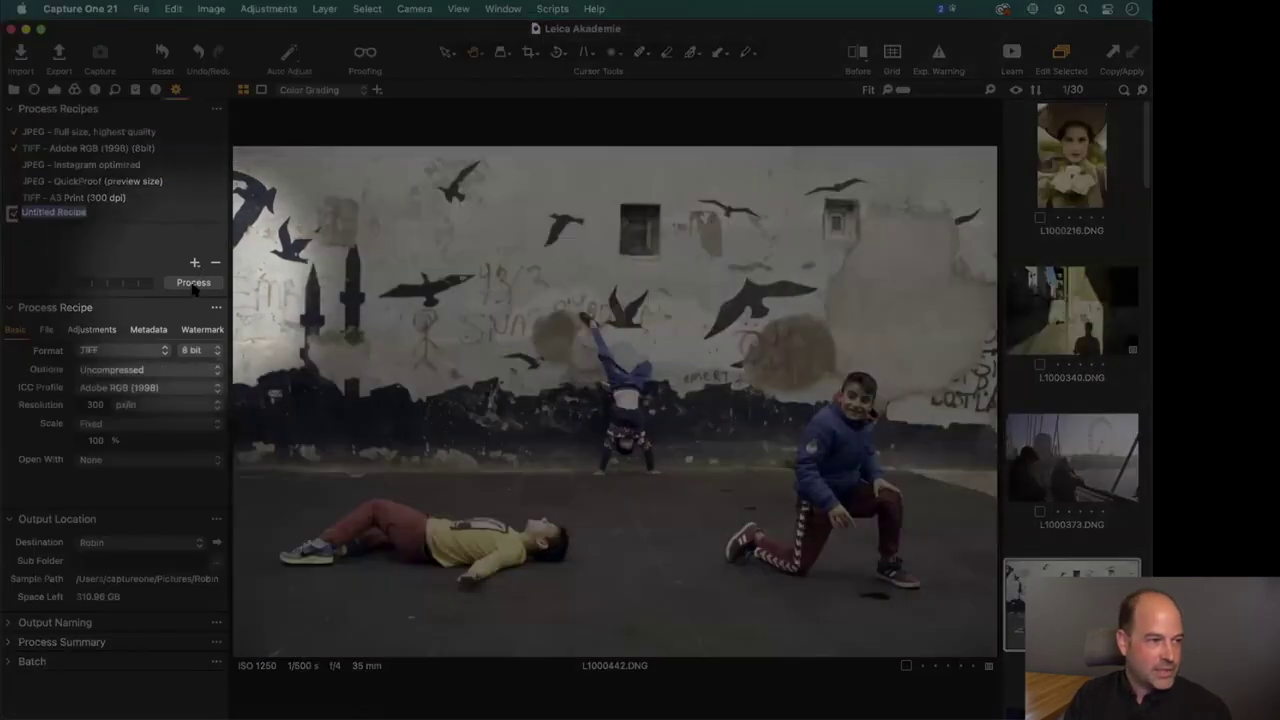
key("Return")
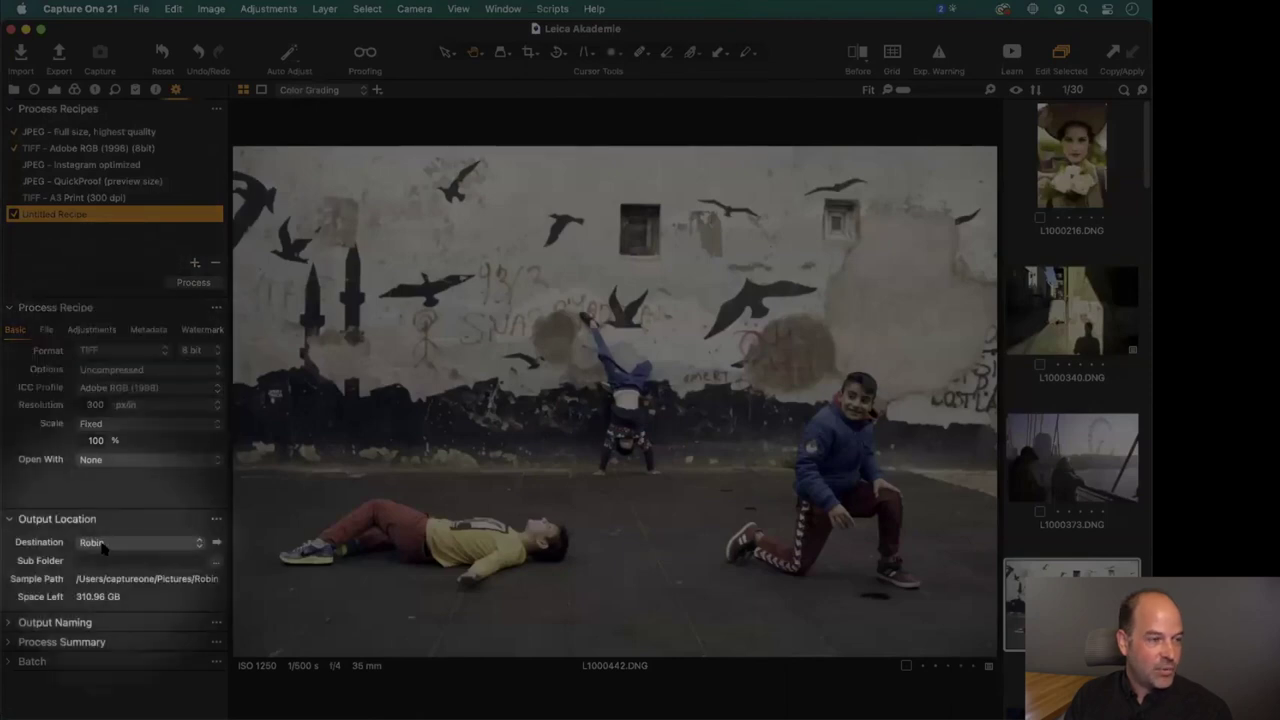
left_click(38, 622)
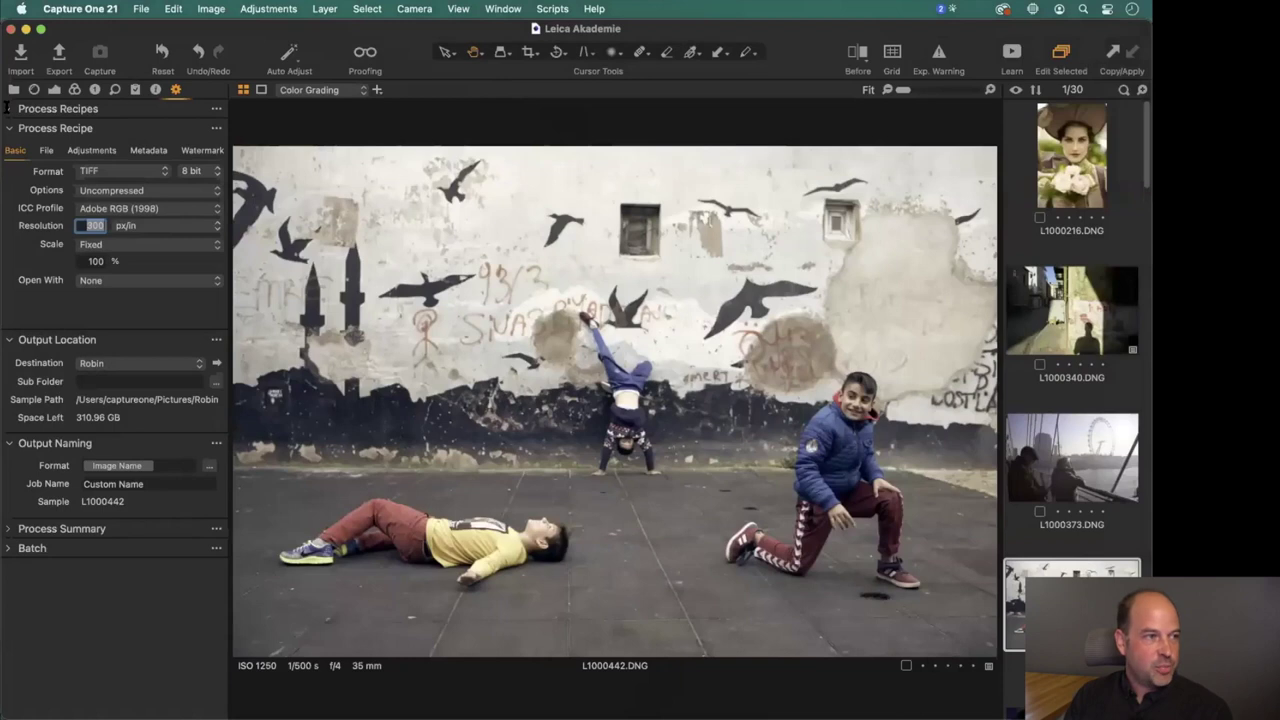
left_click(9, 108)
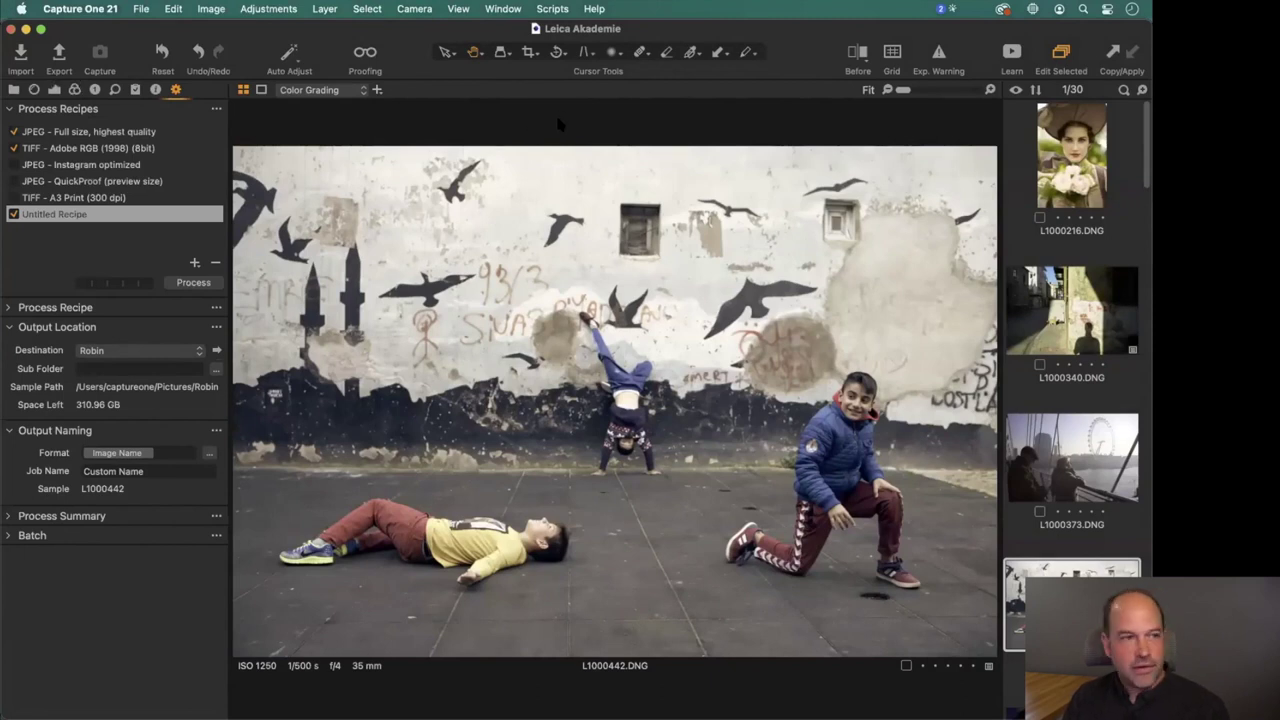
Look through the session's photos as a large thumbnail grid and return to the first row.
key("alt+super+v")
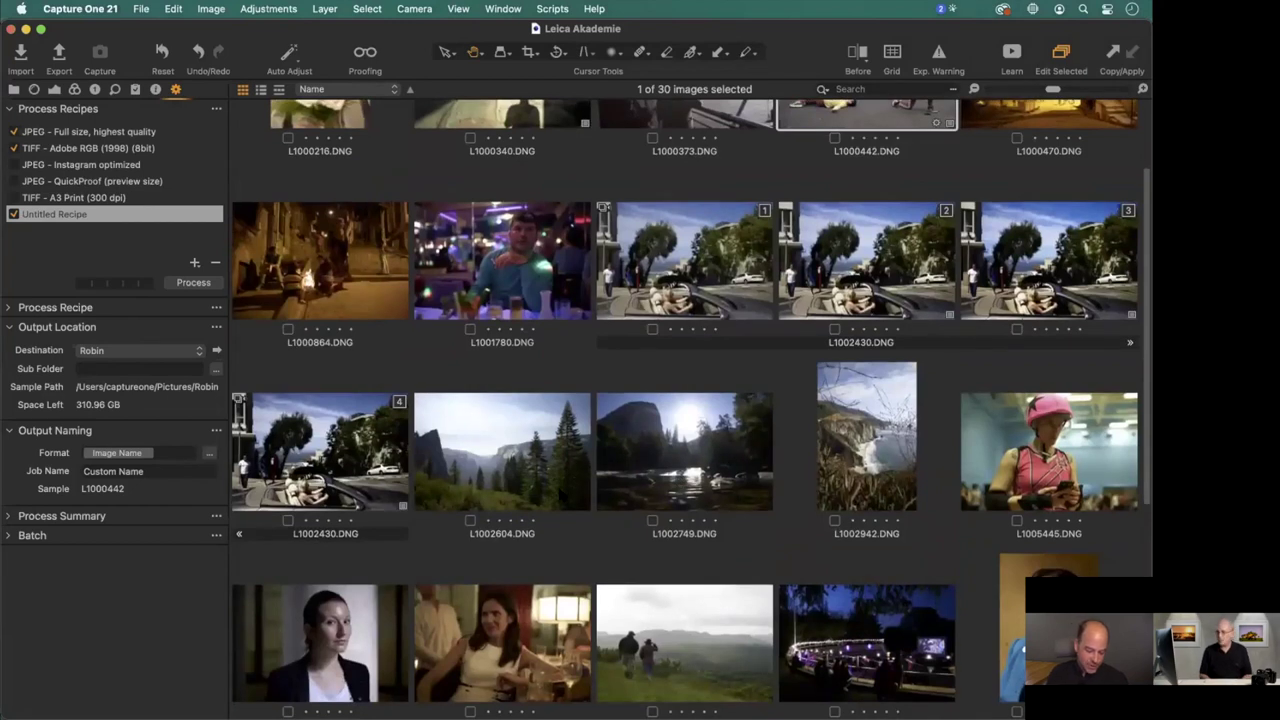
scroll(489, 330, "down", 2)
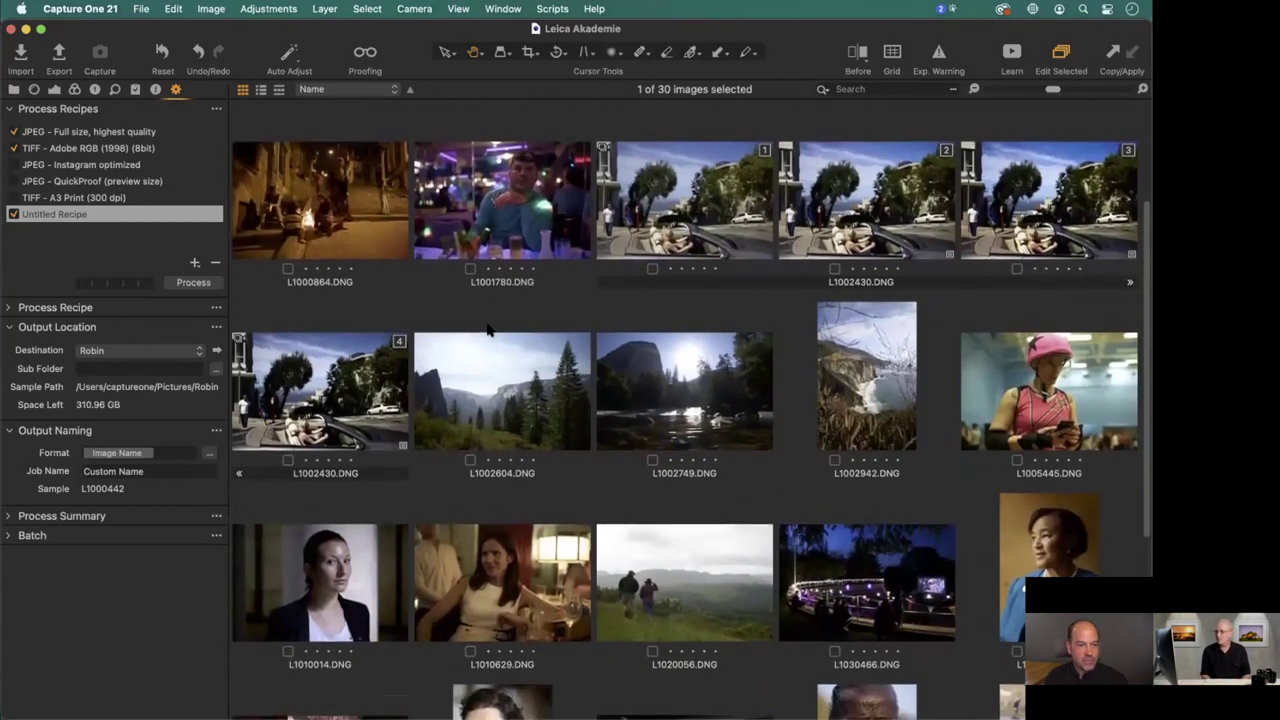
scroll(489, 330, "down", 3)
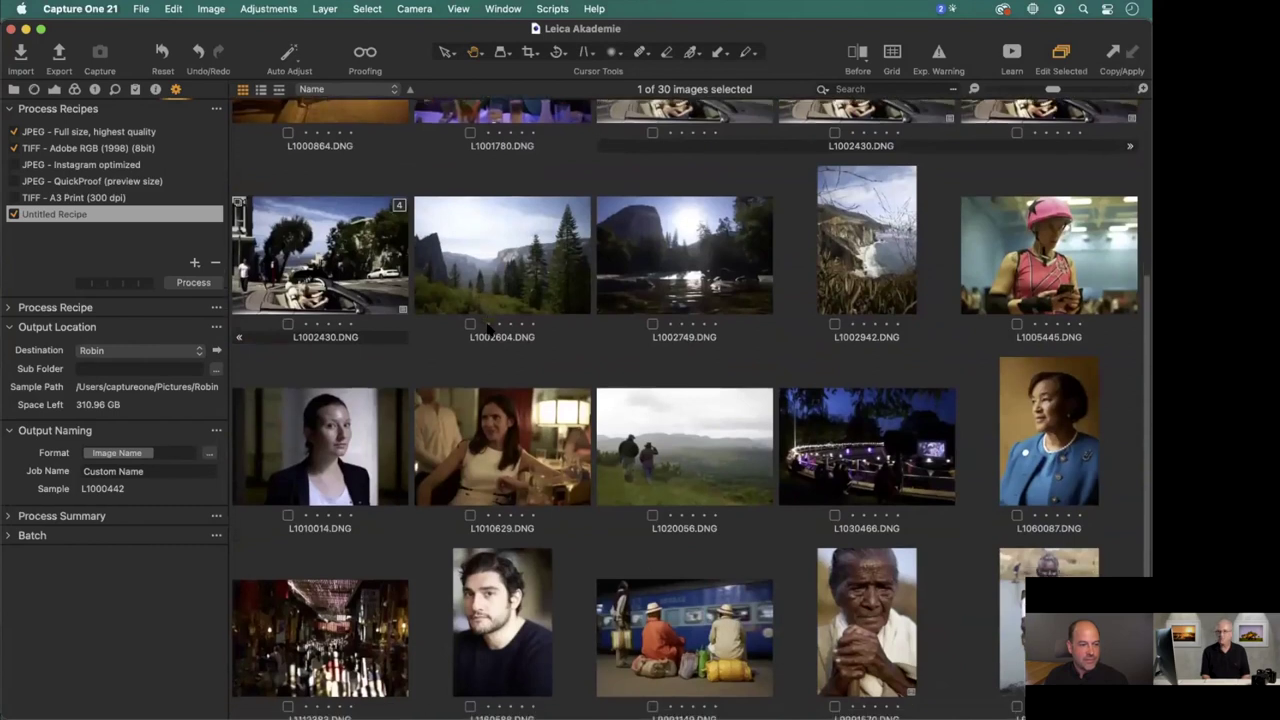
scroll(489, 329, "down", 3)
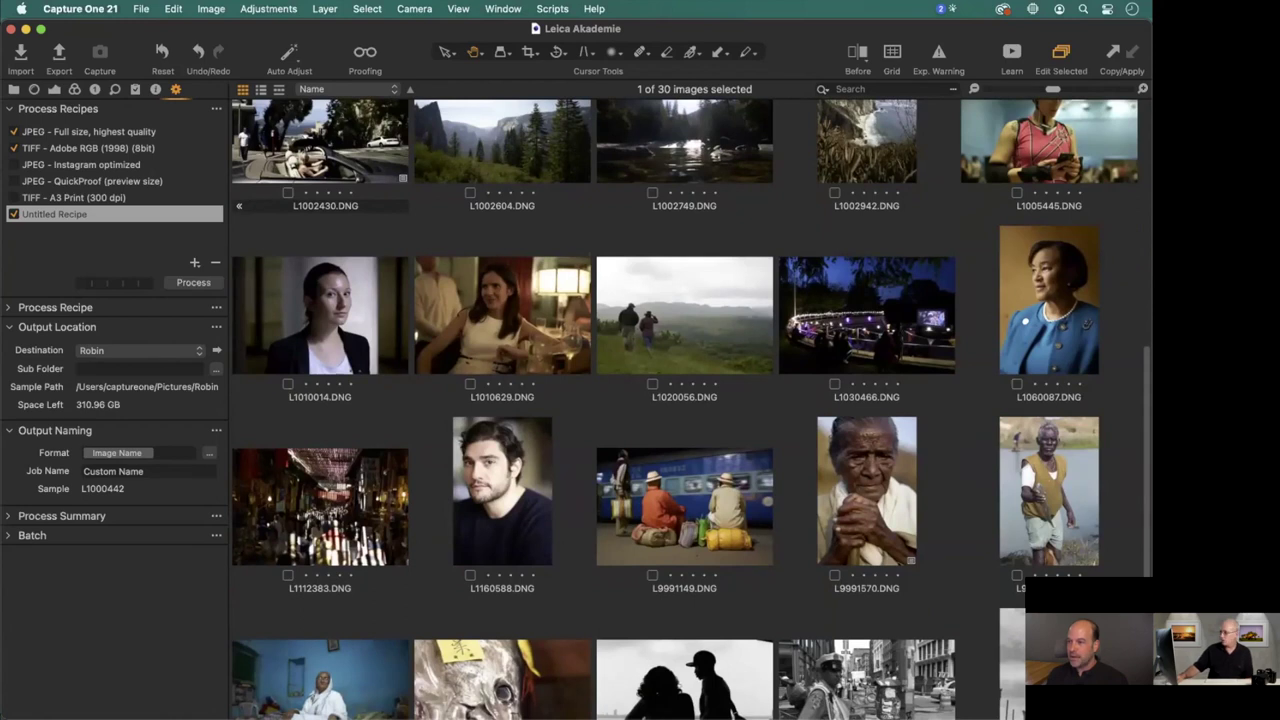
scroll(345, 315, "up", 3)
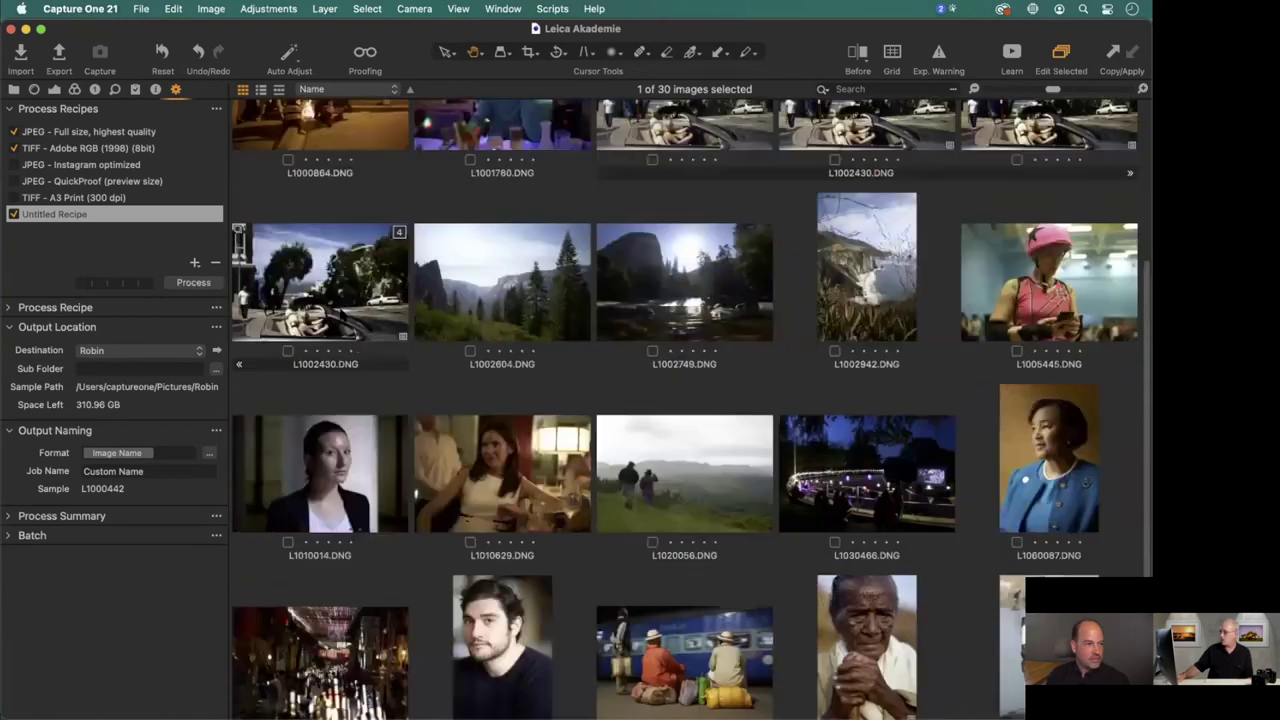
scroll(330, 300, "up", 5)
Disable the process recipes Untitled Recipe, TIFF - Adobe RGB (1998) (8bit) and JPEG - Full size, highest quality.
left_click(20, 213)
left_click(14, 148)
left_click(14, 131)
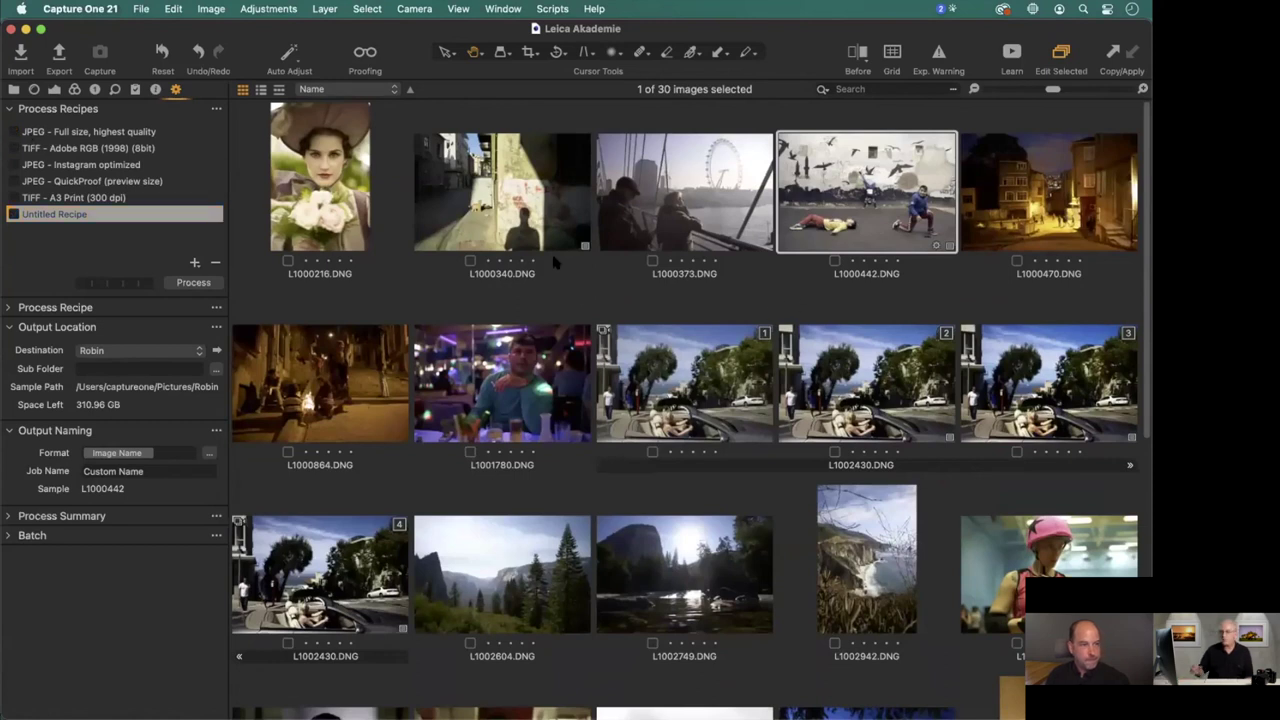
Select L1000340.DNG in the thumbnail grid and open it in the viewer.
left_click(555, 262)
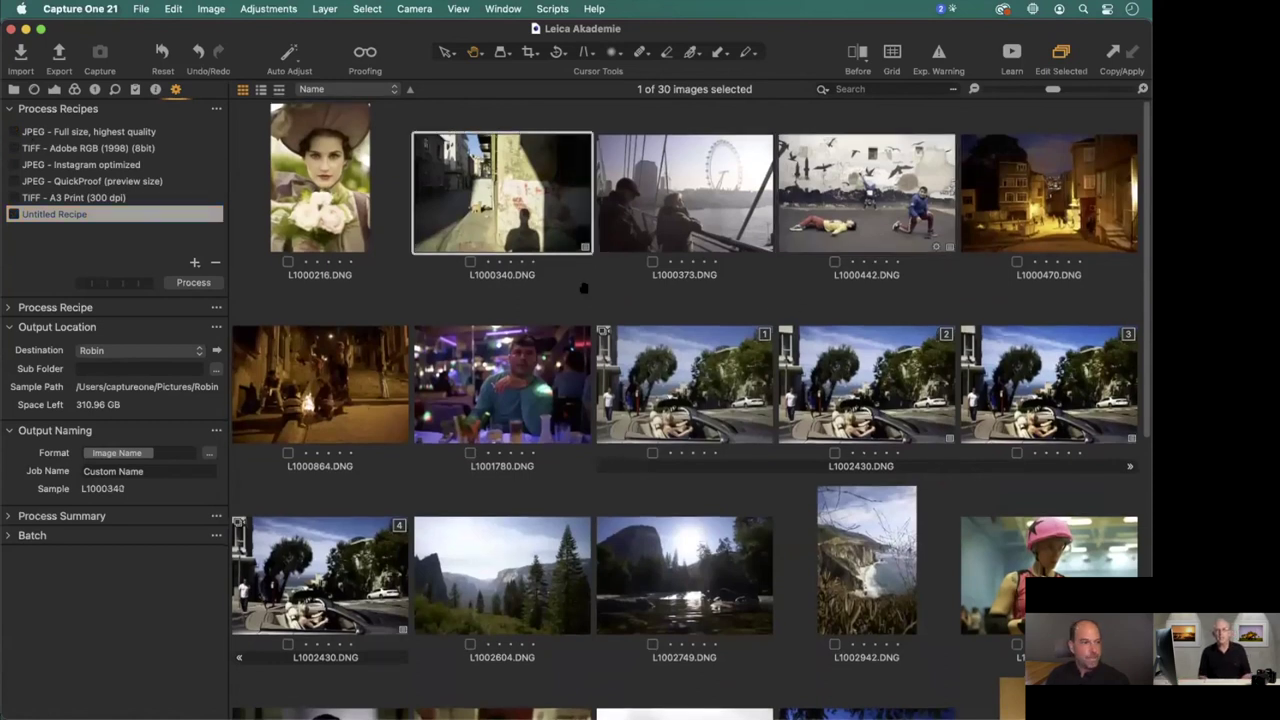
double_click(582, 286)
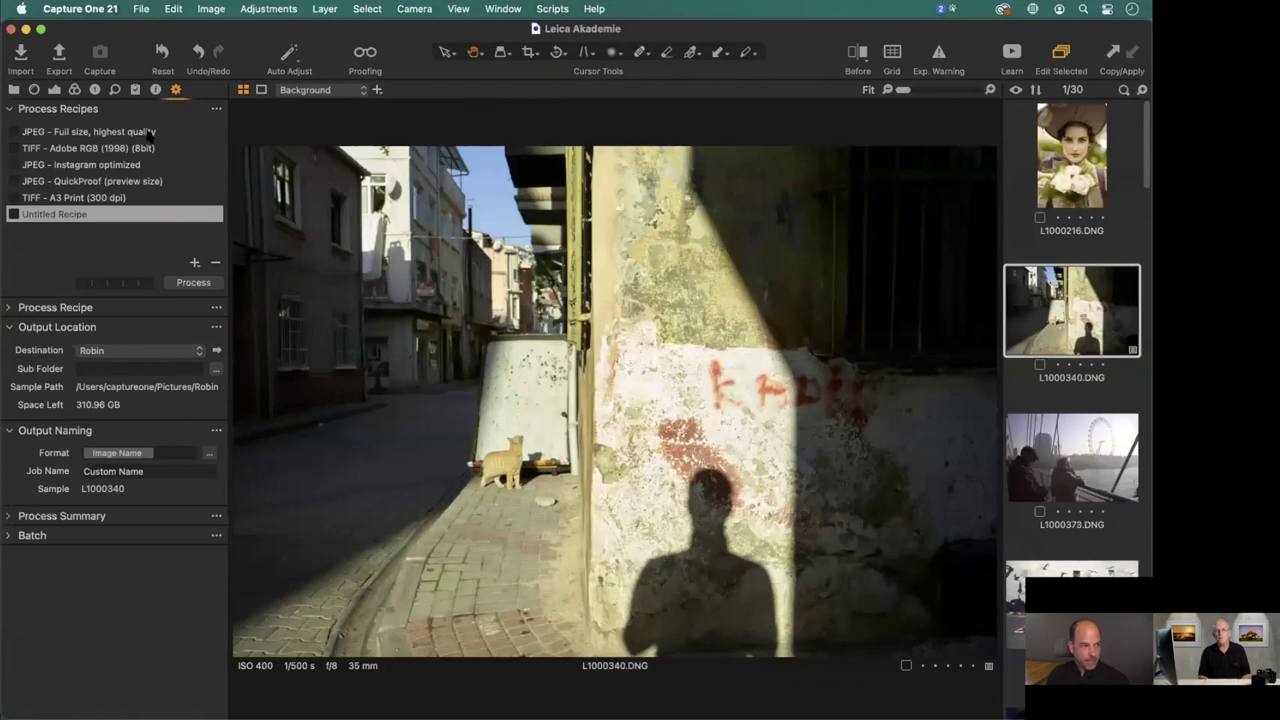
Show the color tools for L1000340.DNG and check its ICC profile choices.
left_click(74, 89)
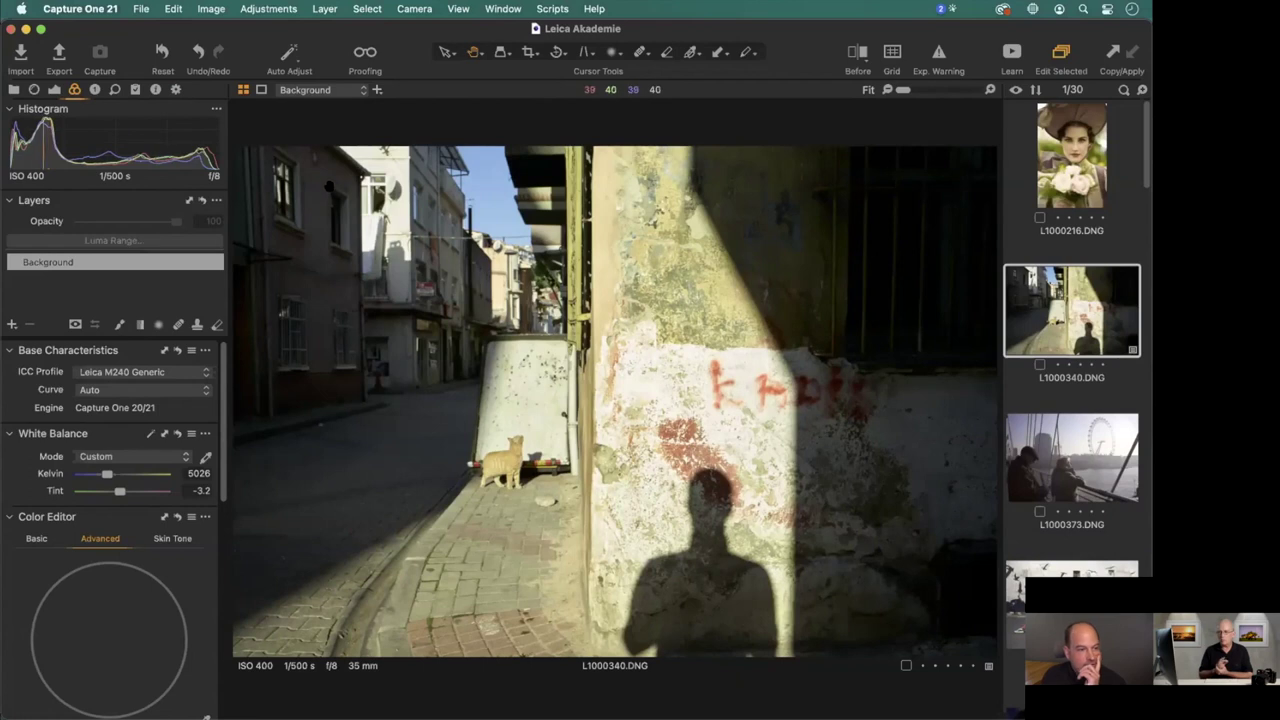
left_click(163, 373)
left_click(186, 373)
Browse forward through the photos to L1030466.DNG, the outdoor cinema shot at night.
key("super+Right")
key("super+Right")
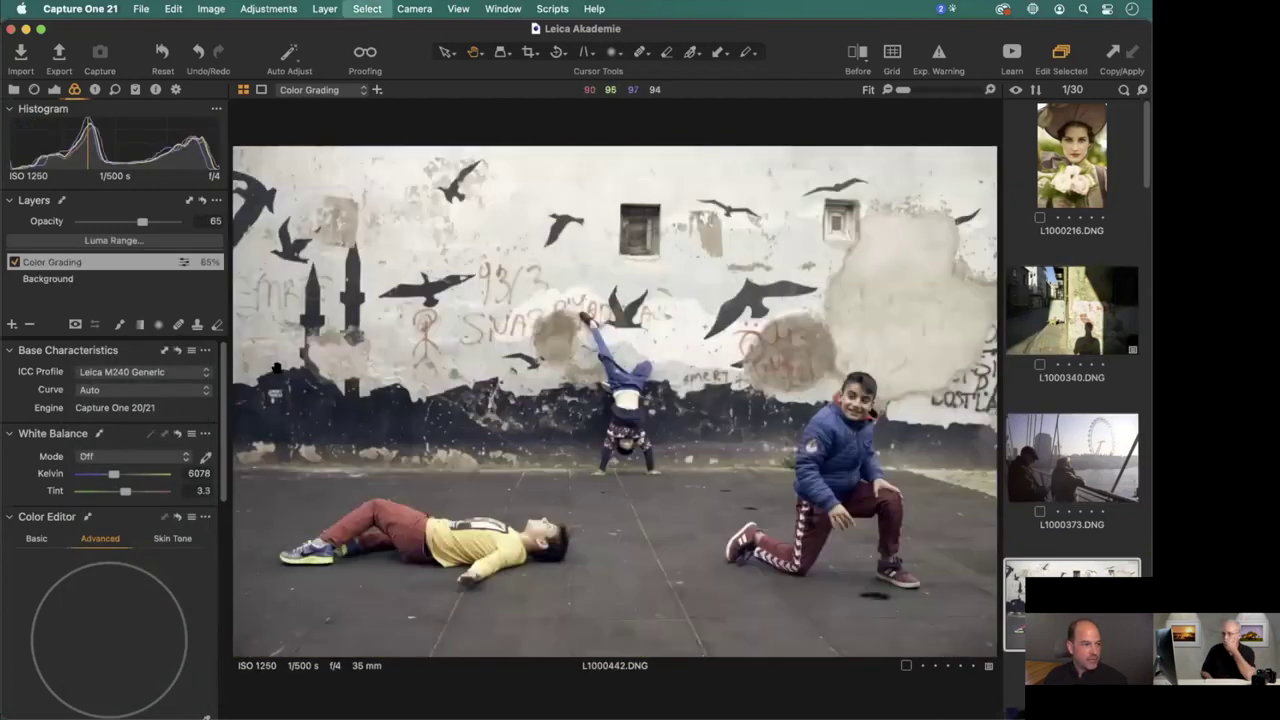
key("super+Right")
key("super+Right")
key("super+Right")
key("super+Right")
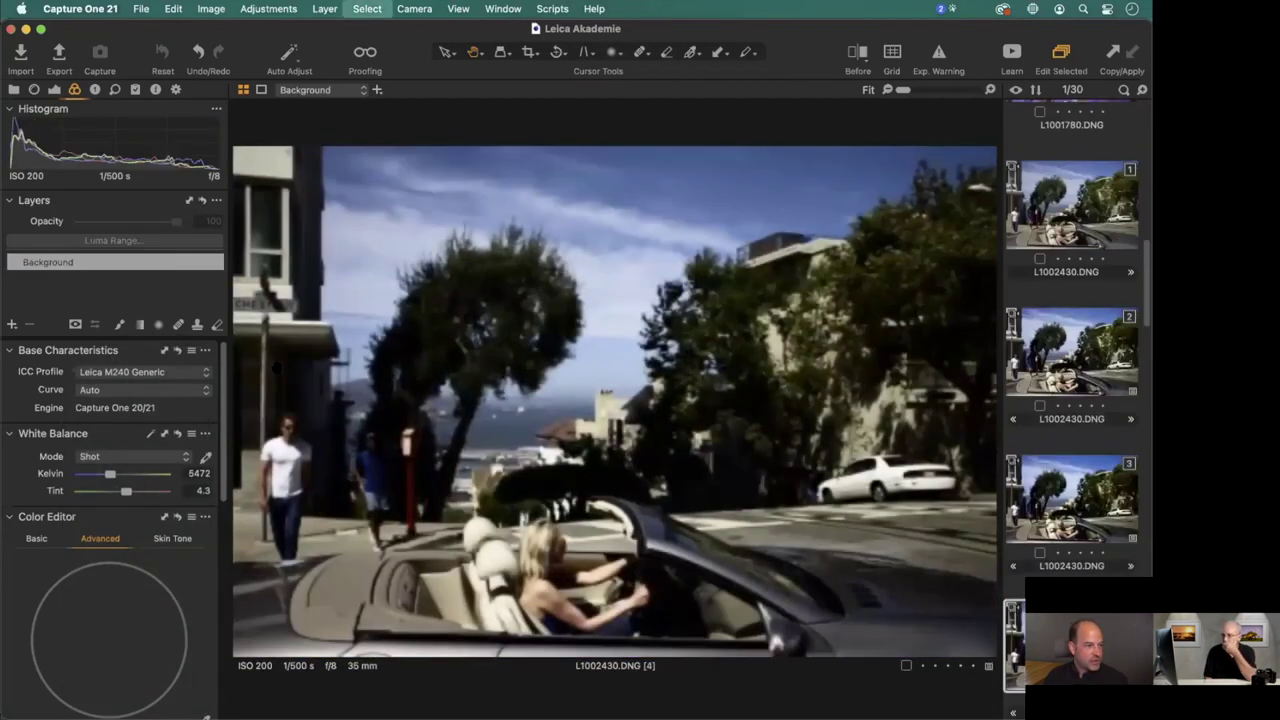
key("super+Right")
key("super+Right")
key("super+Right")
key("super+Right")
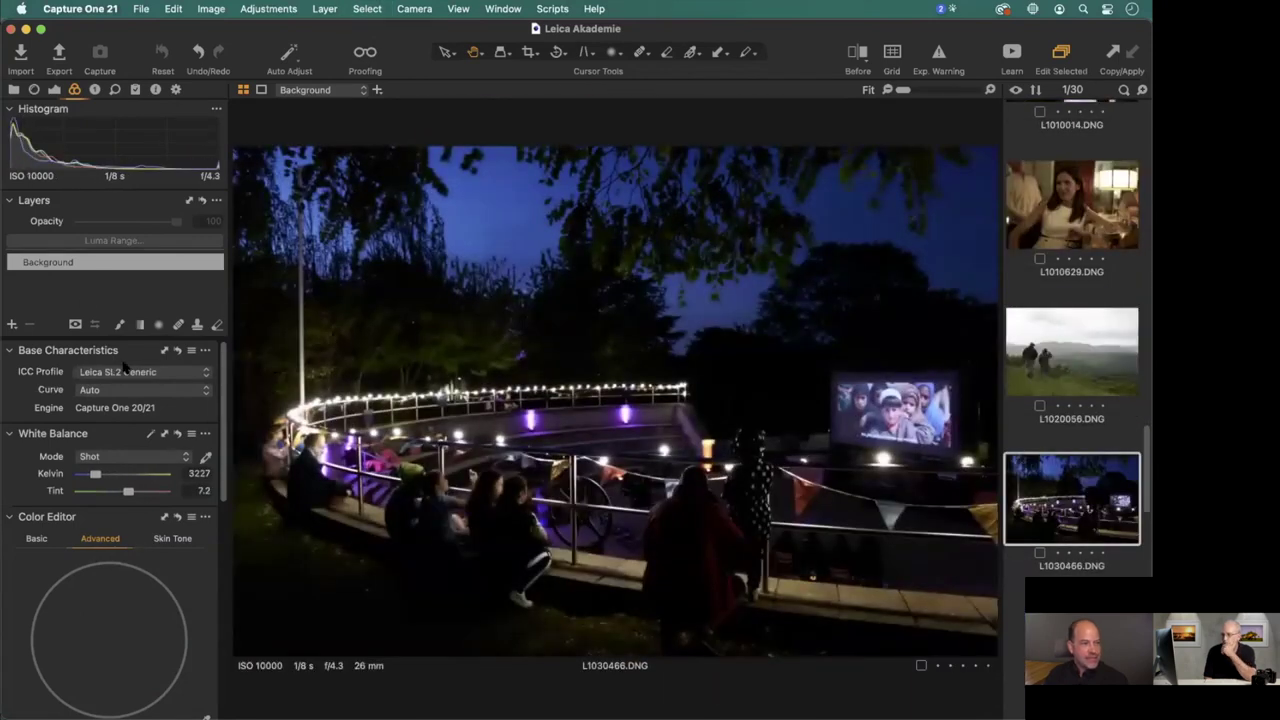
Float the Base Characteristics tool over the photo and view its ICC profile choices, keeping Leica SL2 Generic.
left_click_drag(195, 352, 582, 277)
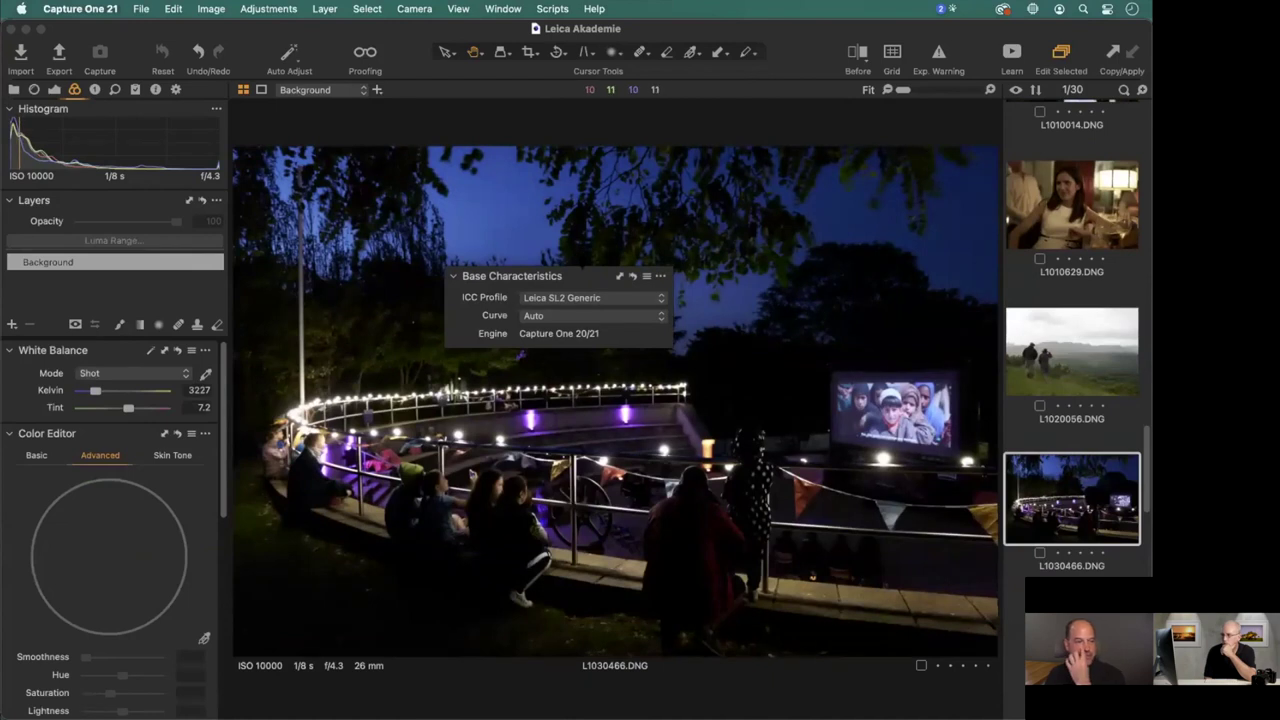
left_click(601, 298)
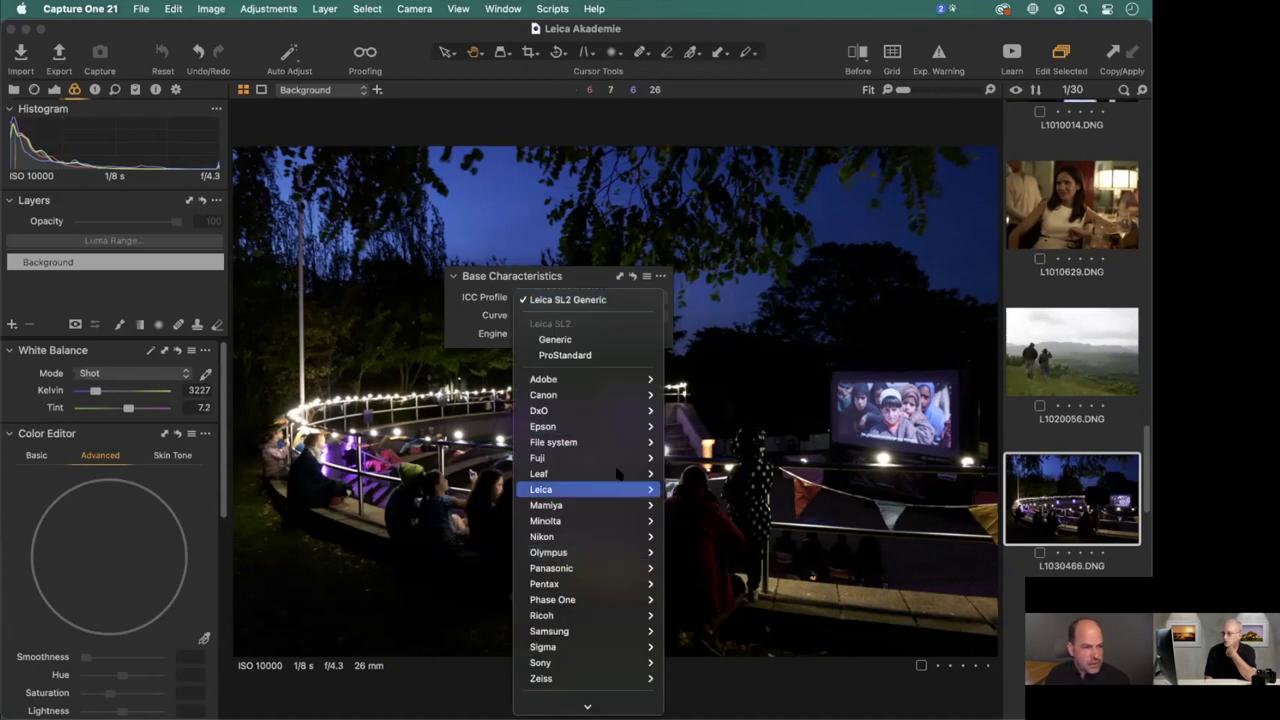
mouse_move(620, 490)
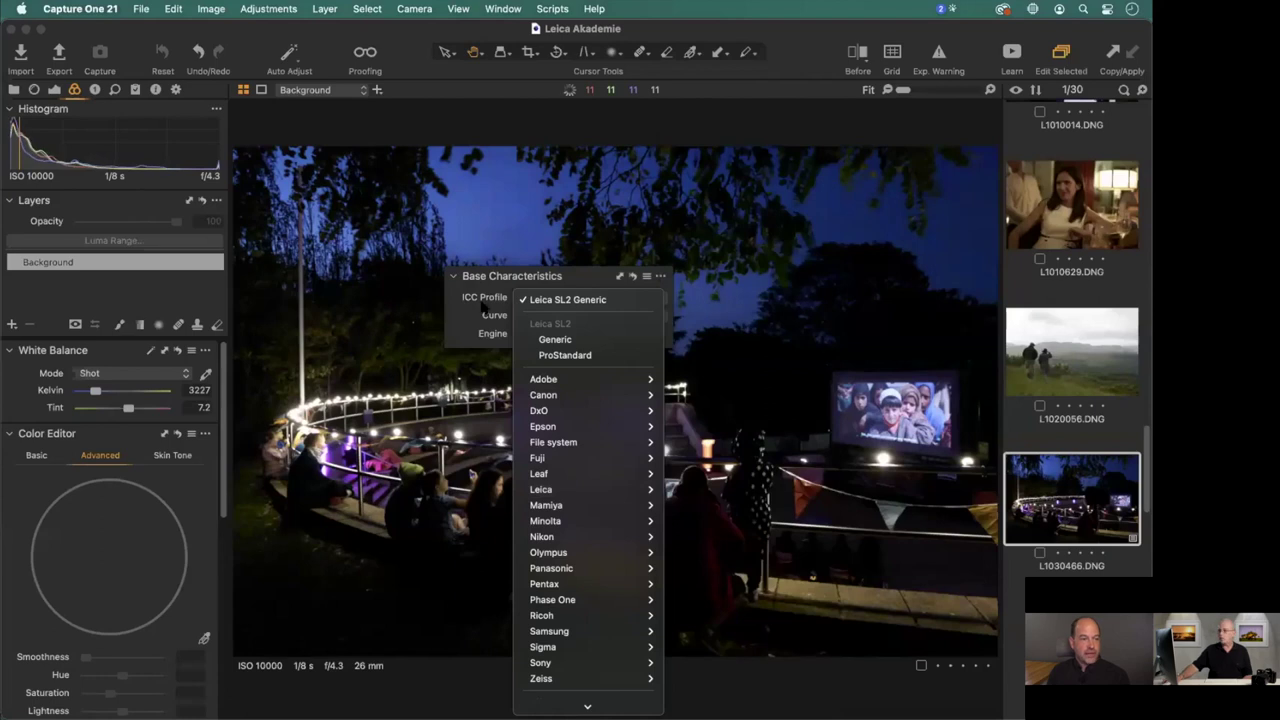
left_click(534, 299)
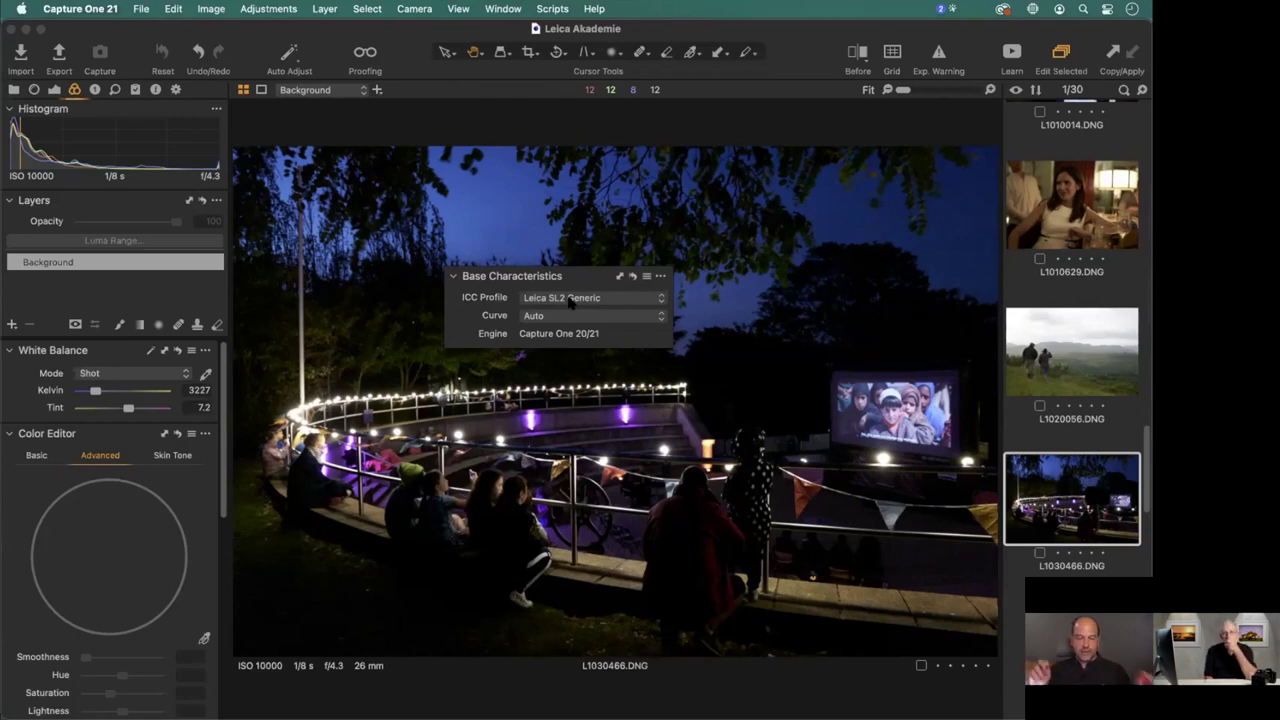
View the Leica camera profiles and set the ICC profile of L1030466.DNG to Leica SL2 ProStandard.
left_click(644, 302)
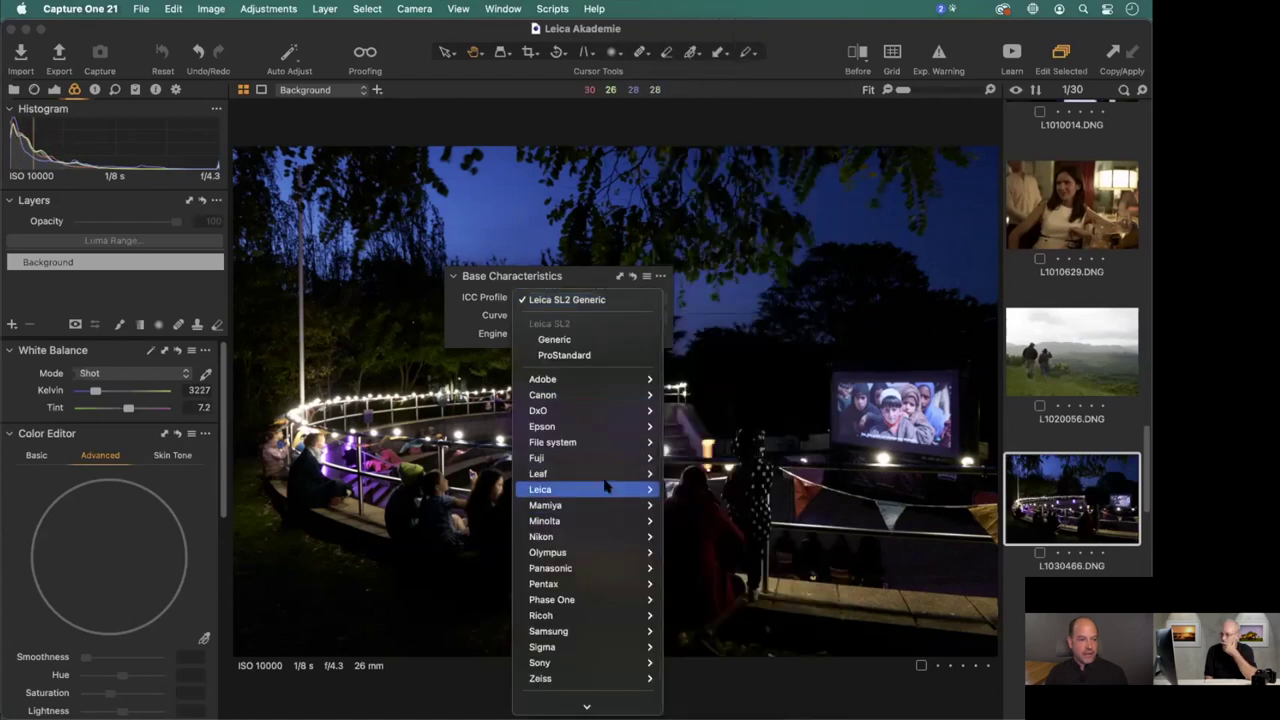
mouse_move(634, 489)
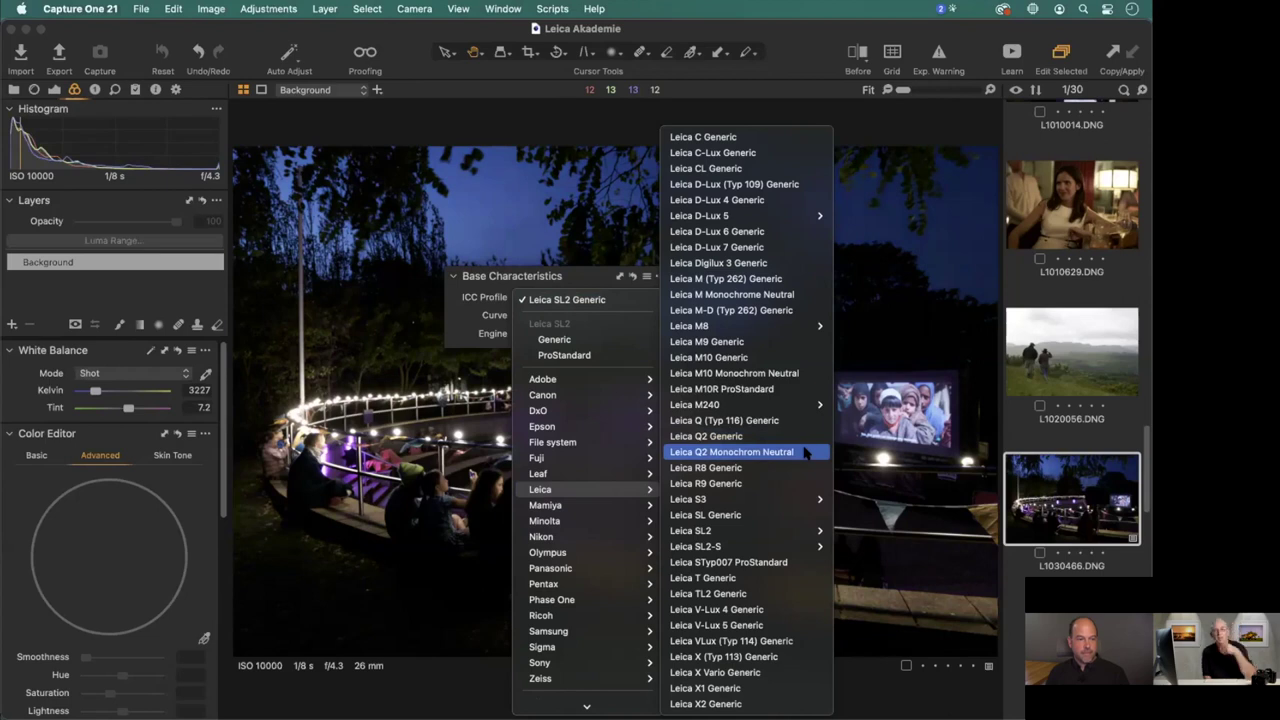
mouse_move(778, 545)
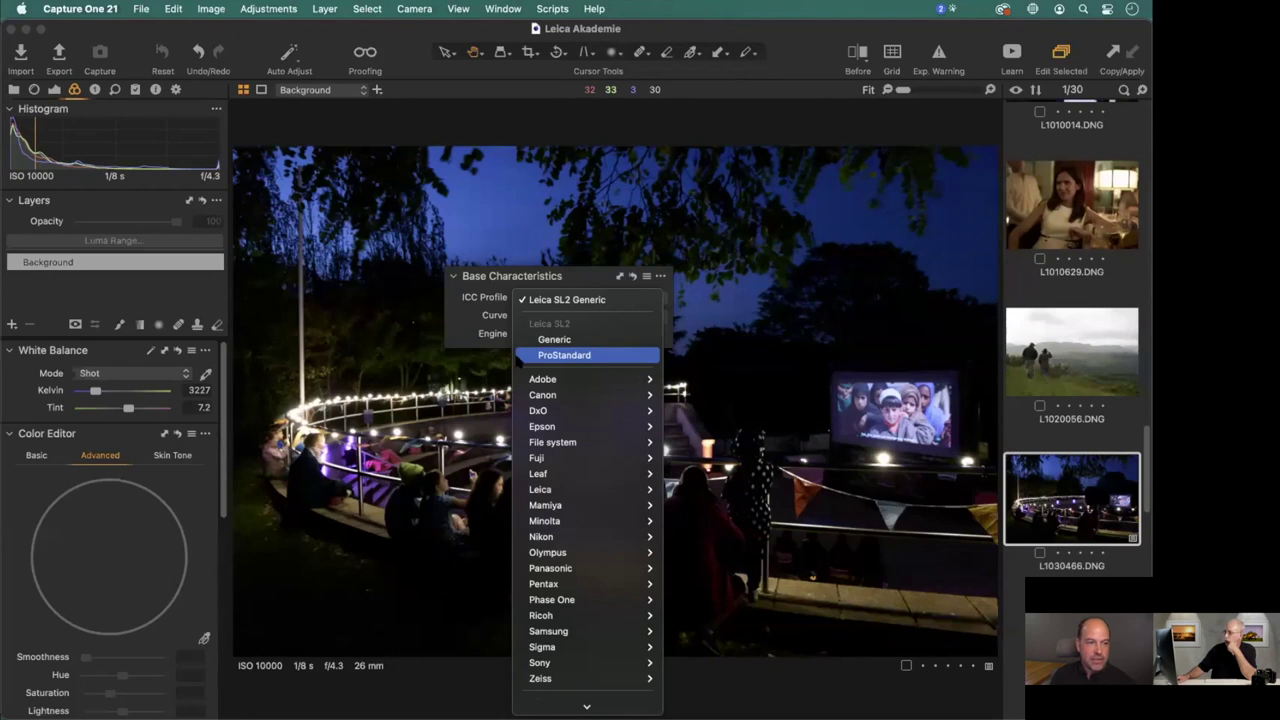
left_click(598, 356)
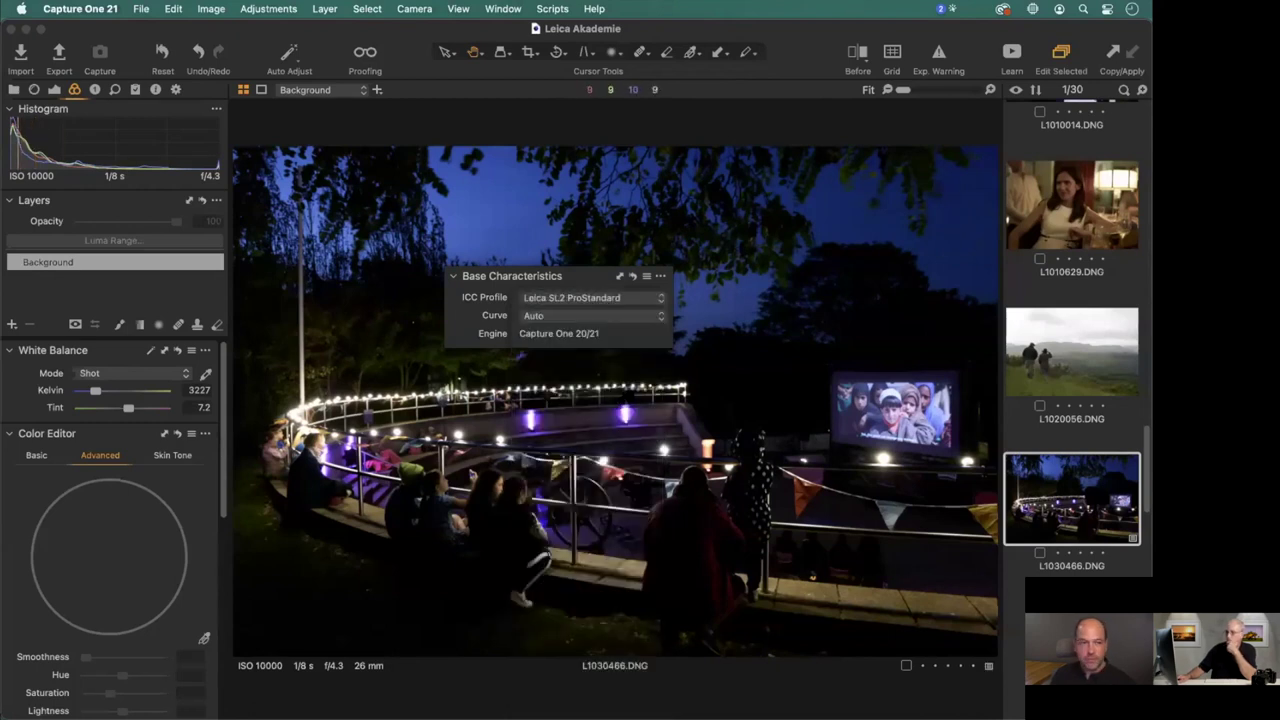
Reselect the ProStandard ICC profile and save the base characteristics as defaults for Leica SL2.
left_click(587, 300)
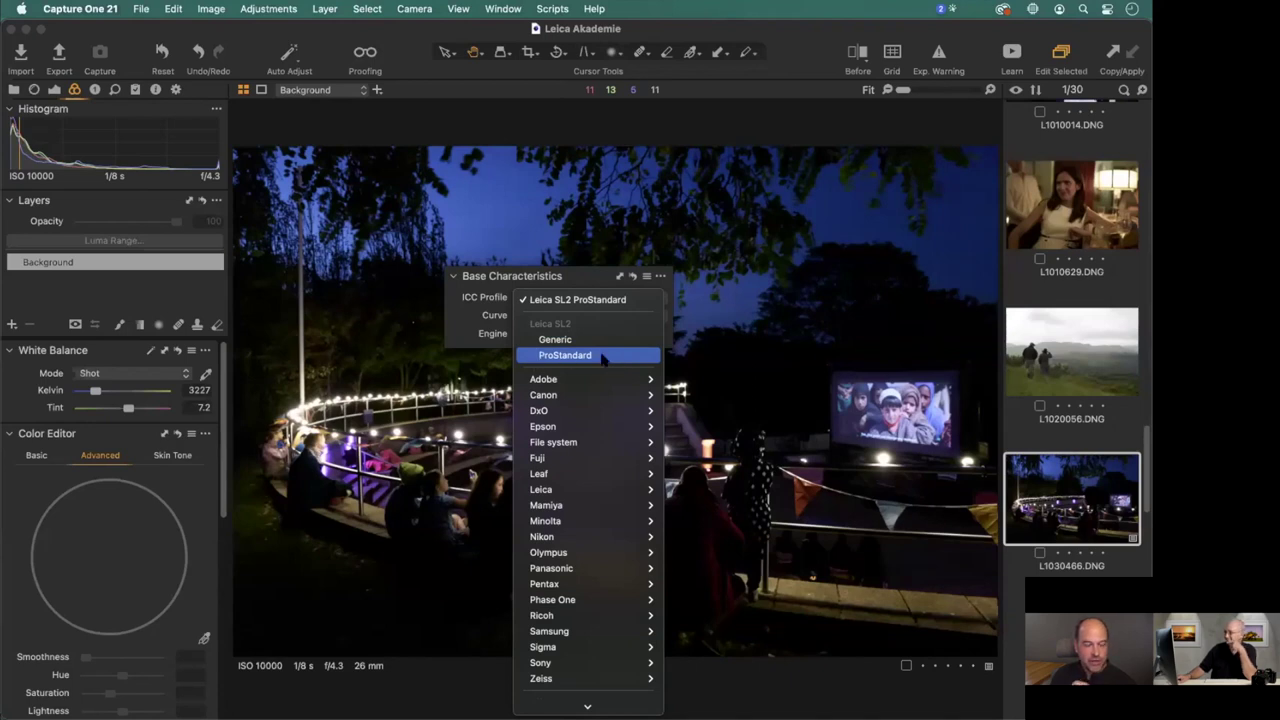
left_click(603, 357)
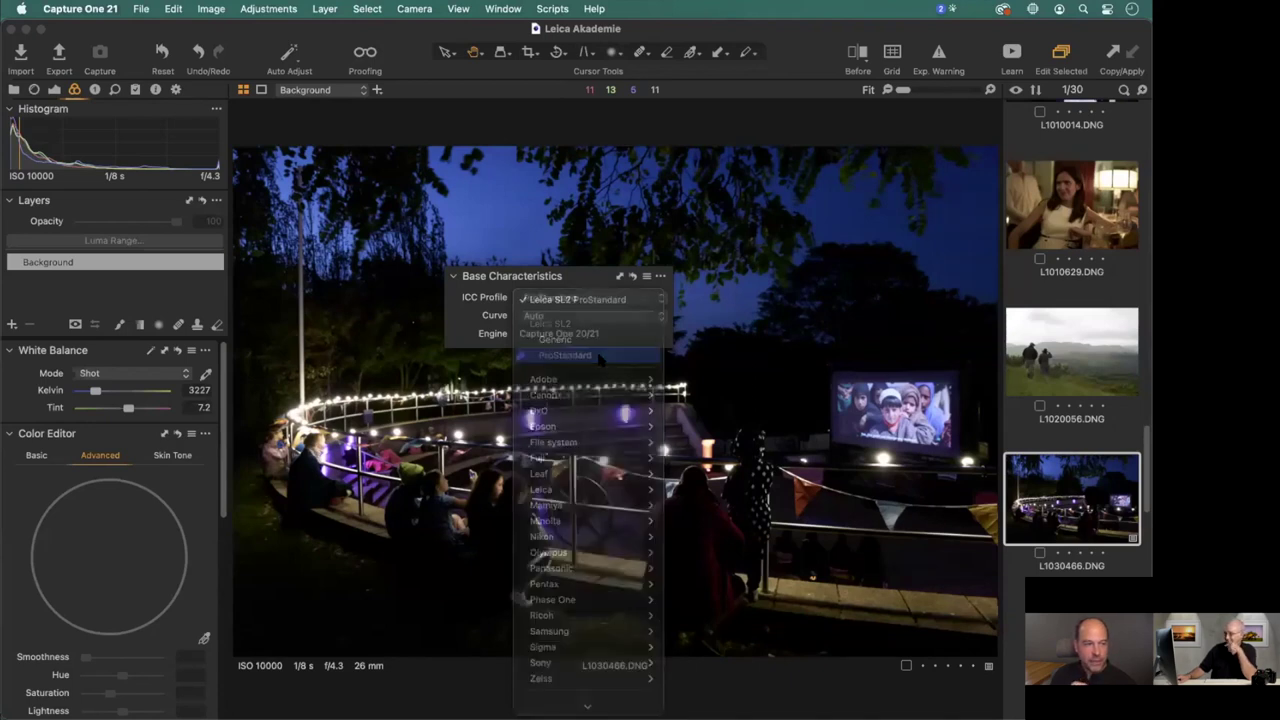
left_click(660, 277)
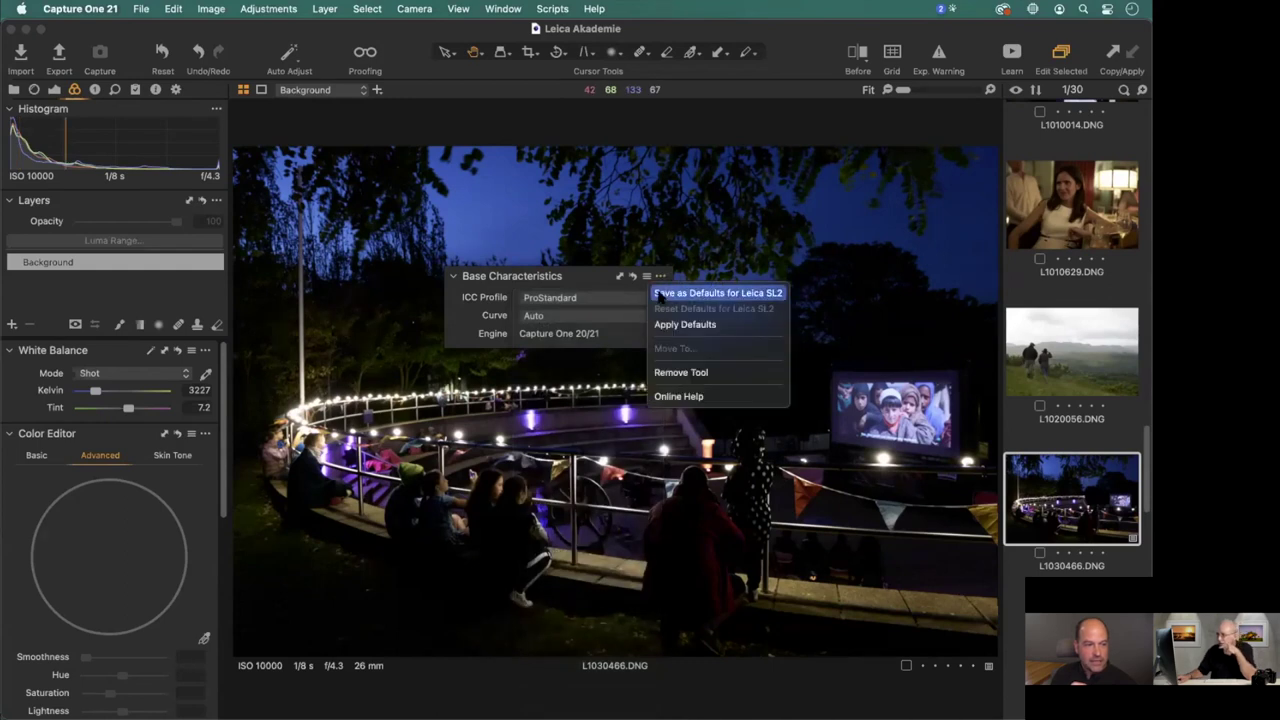
left_click(661, 293)
left_click(622, 344)
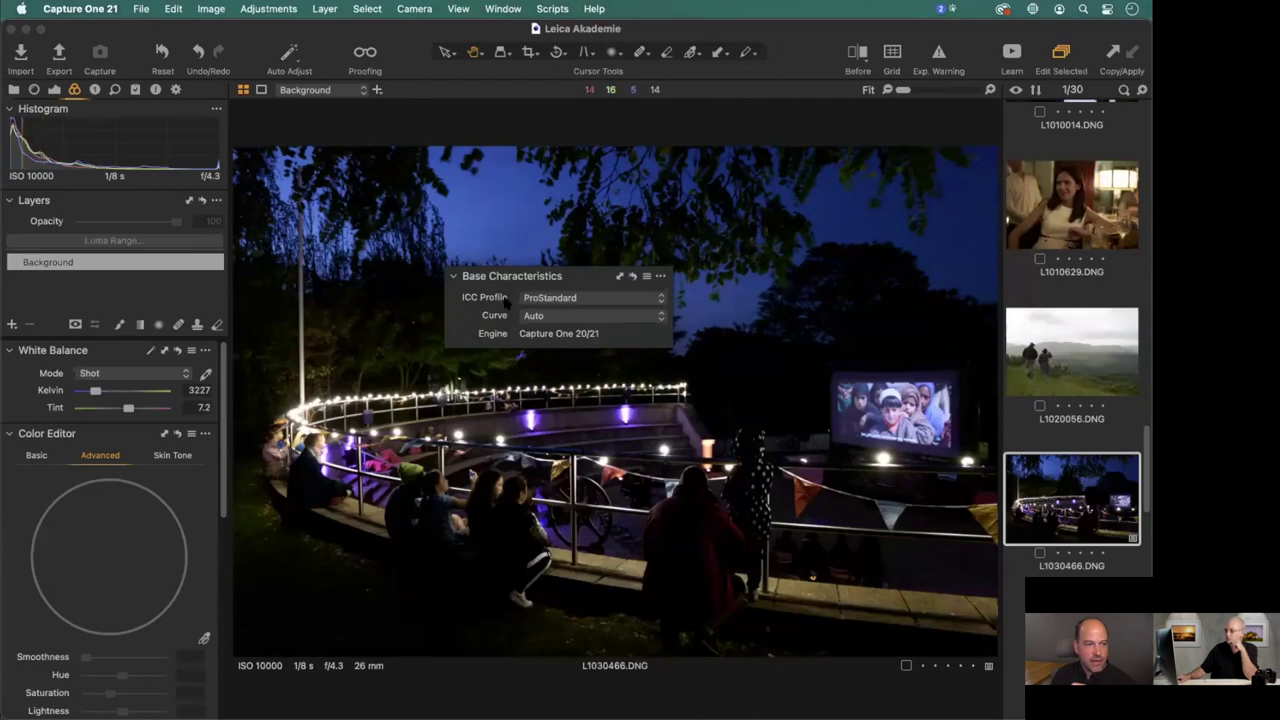
left_click(626, 298)
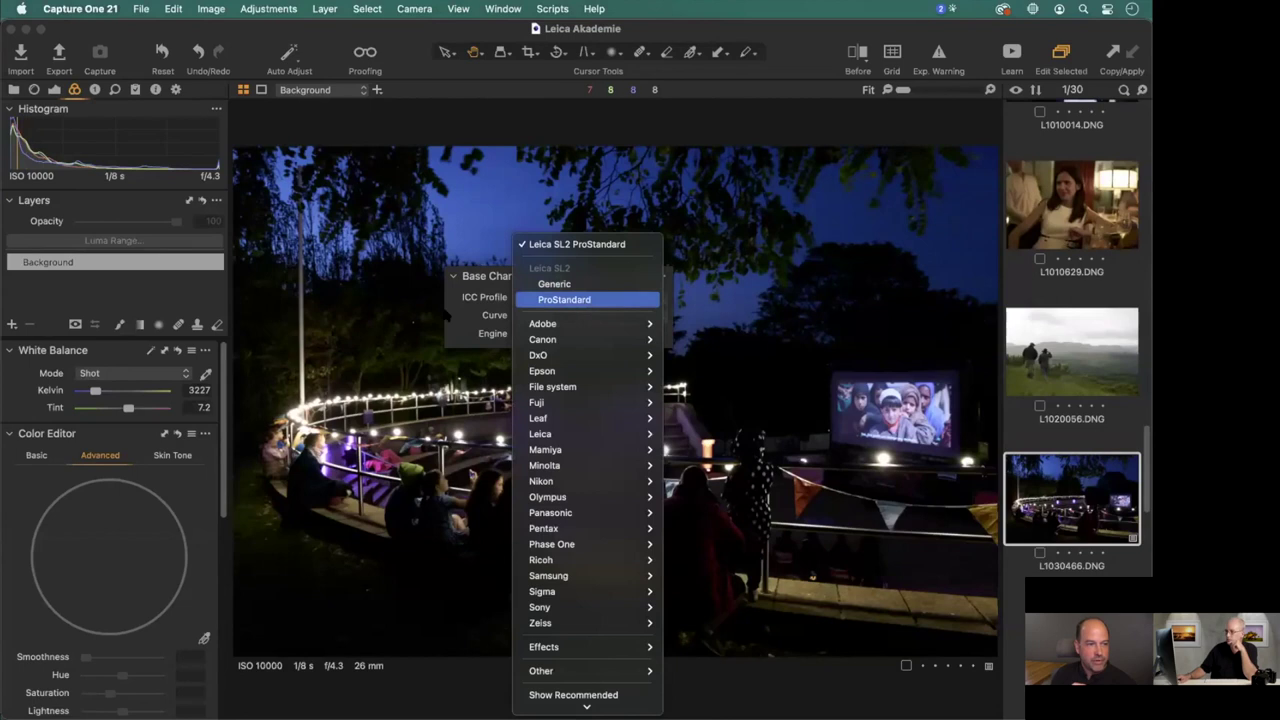
left_click(586, 300)
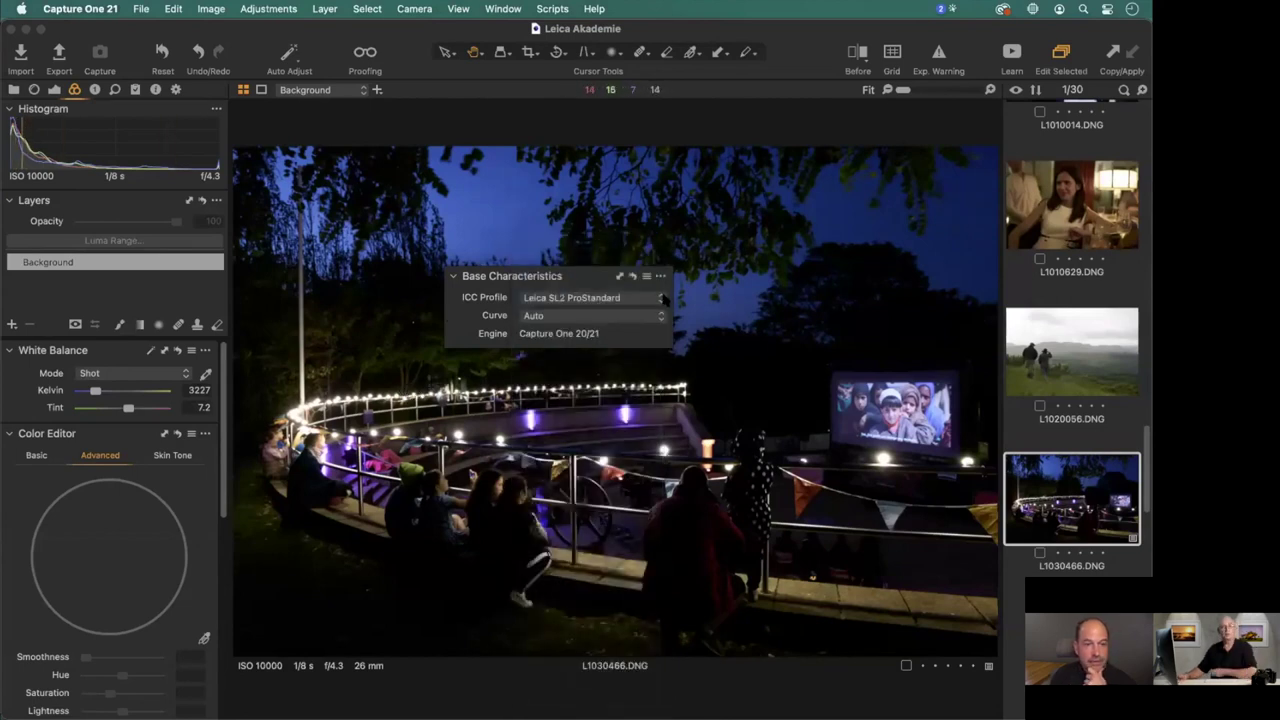
Open the portrait L1060087.DNG and check its ICC profile setting.
scroll(1075, 375, "down", 5)
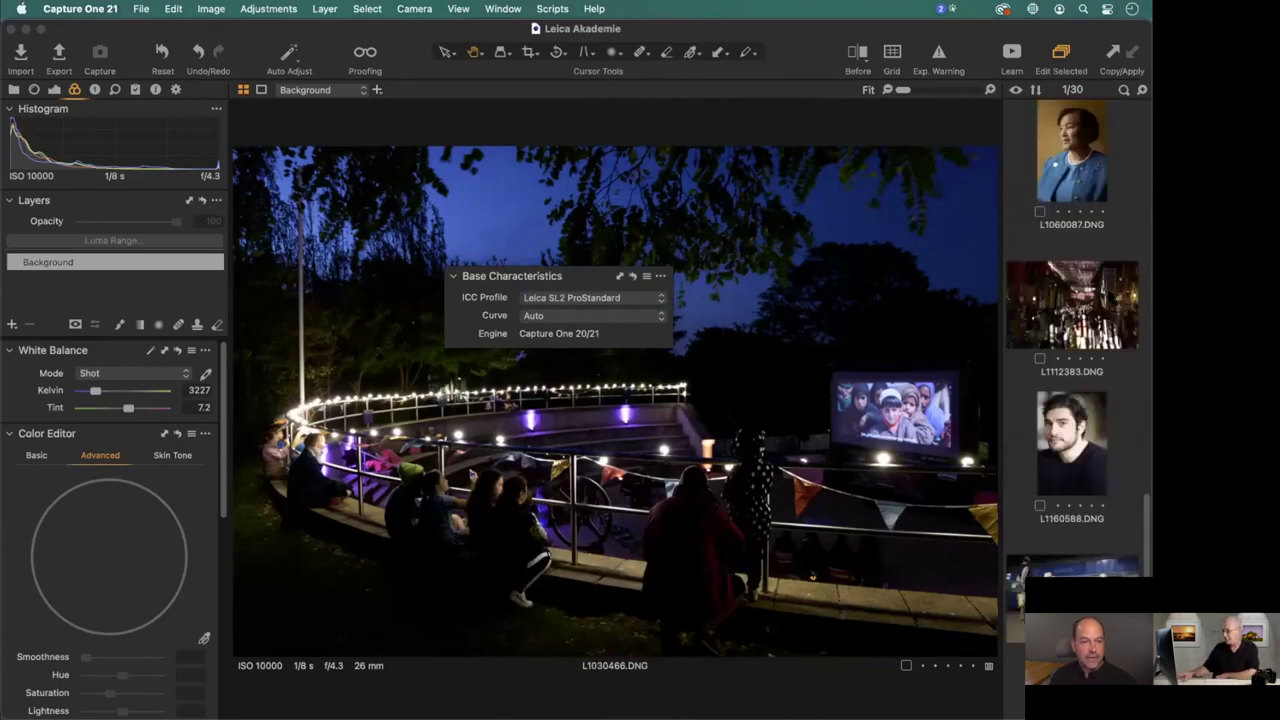
left_click(1072, 160)
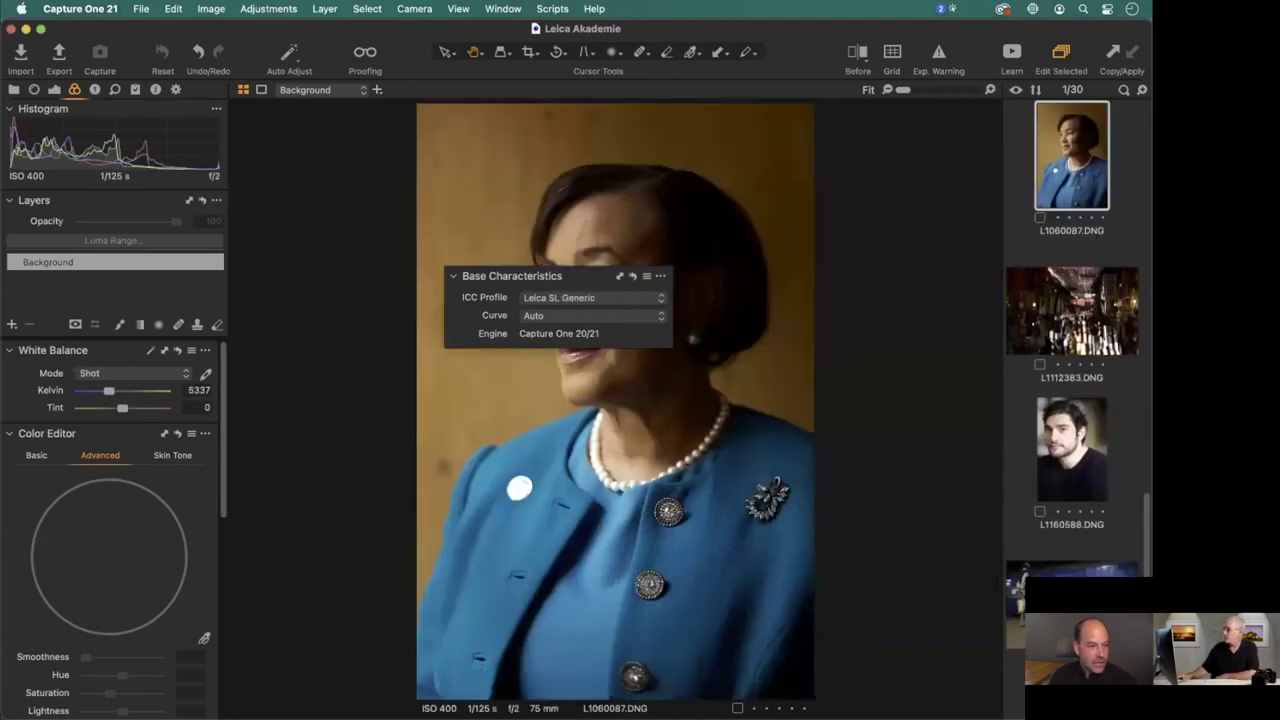
left_click(565, 304)
left_click(565, 304)
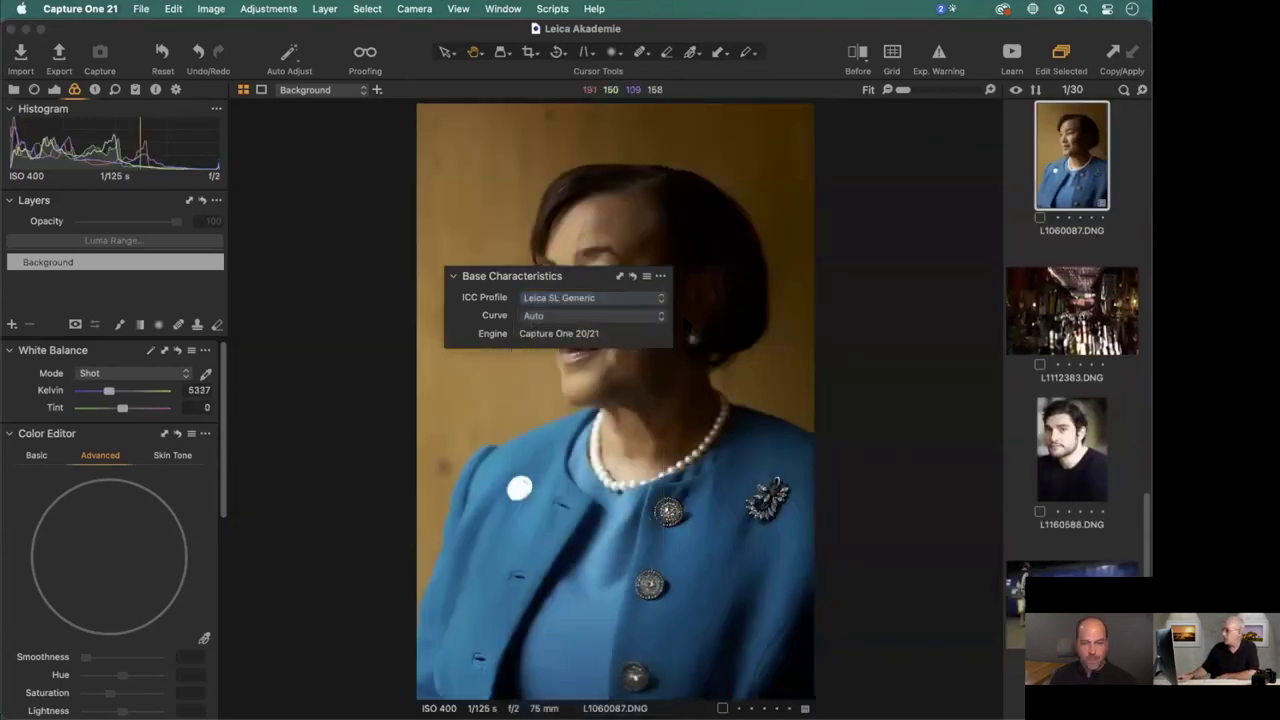
Go back to L1020056.DNG and dock Base Characteristics again between Layers and White Balance.
key("super+Left")
key("super+Left")
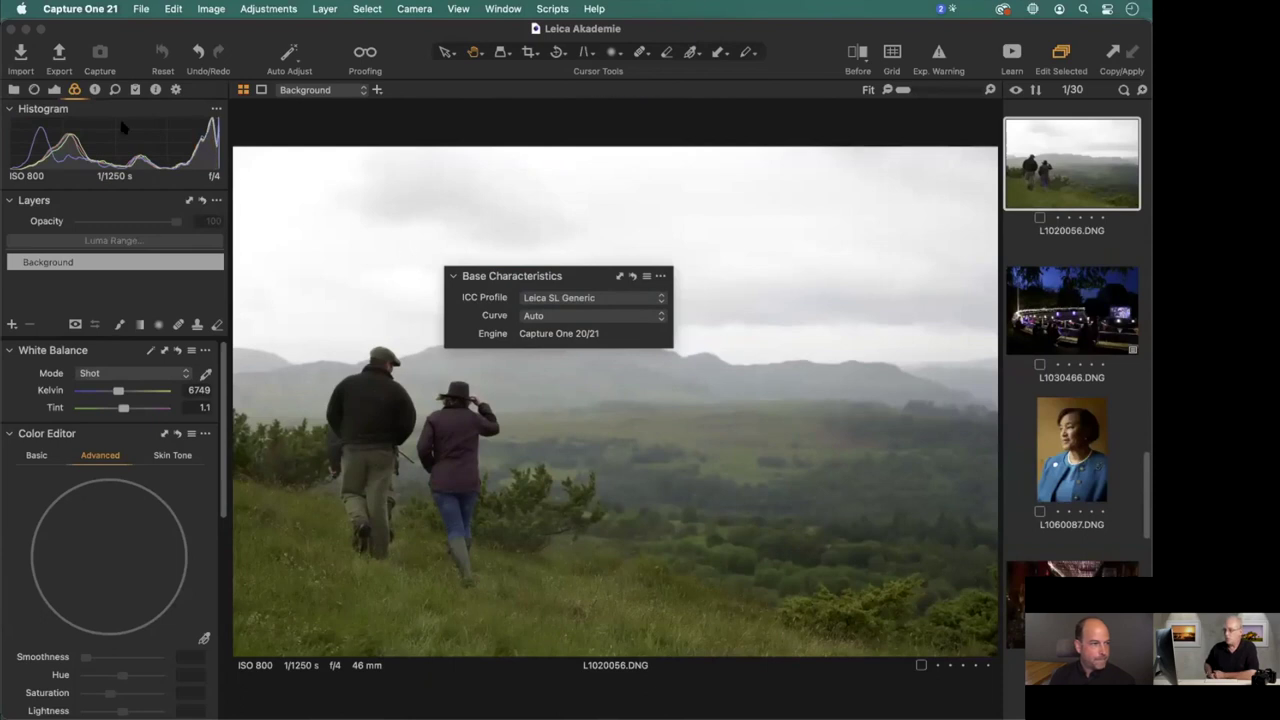
left_click_drag(520, 277, 212, 363)
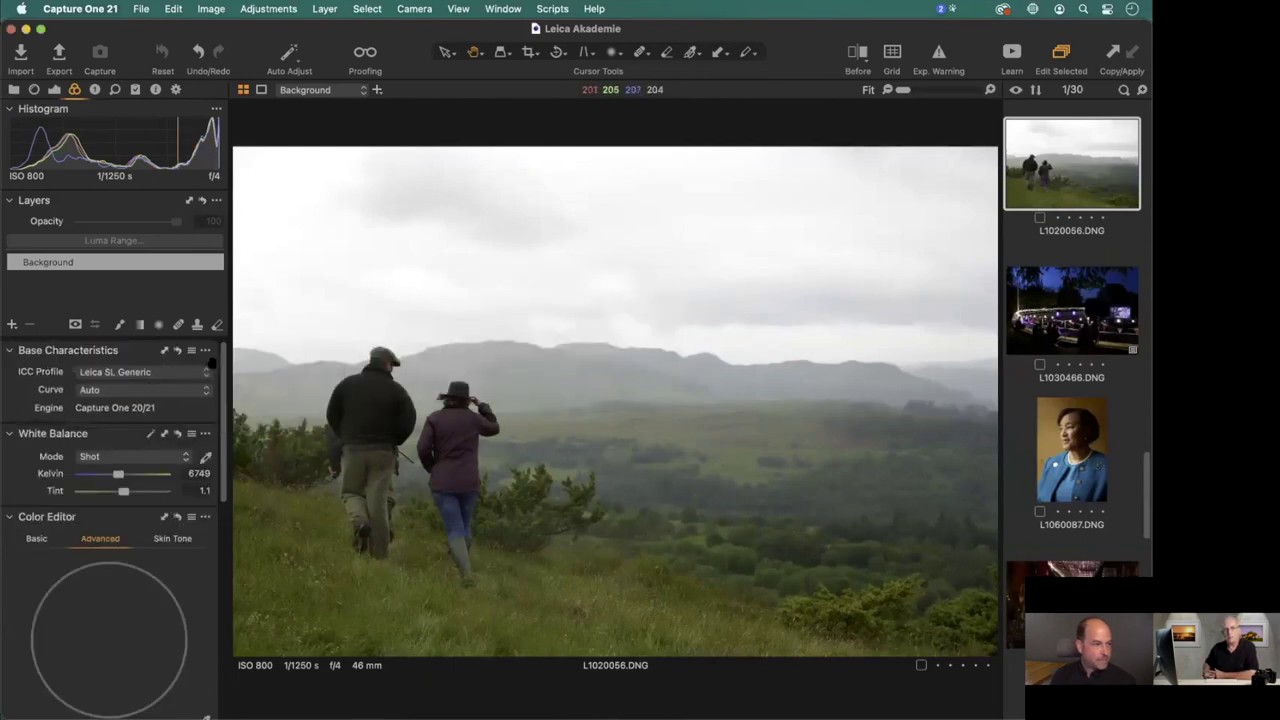
left_click(597, 9)
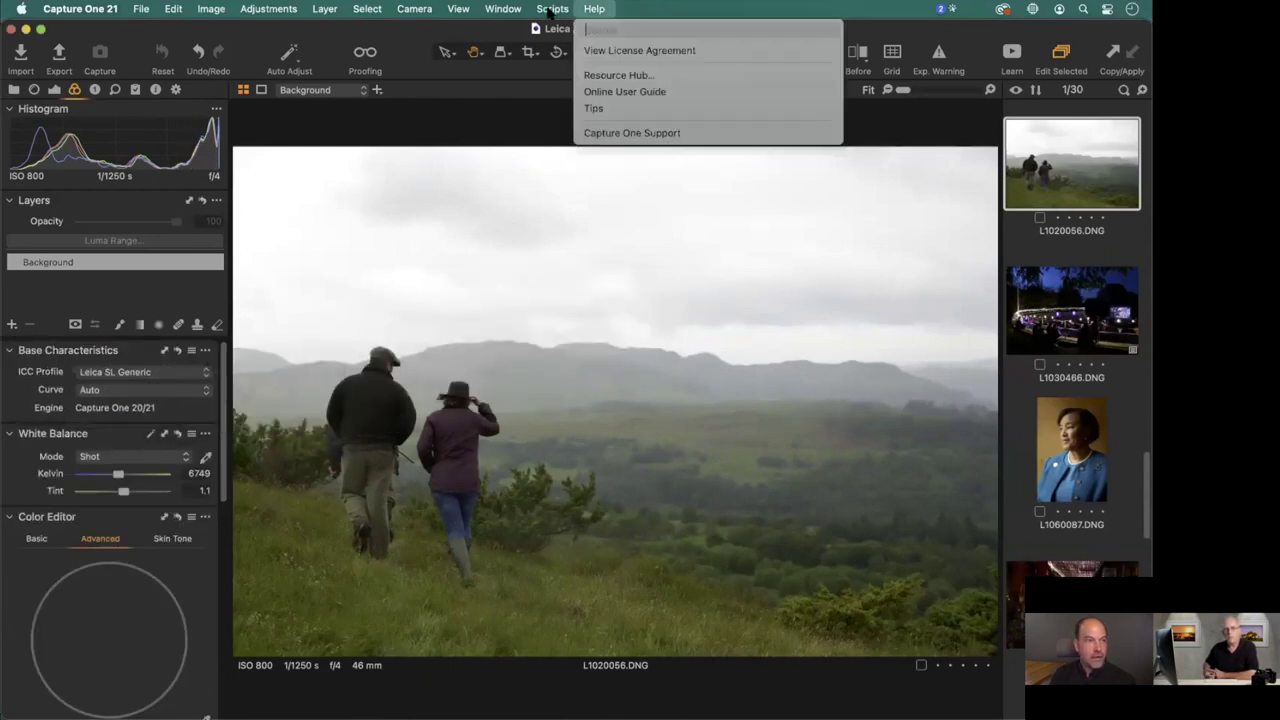
mouse_move(549, 11)
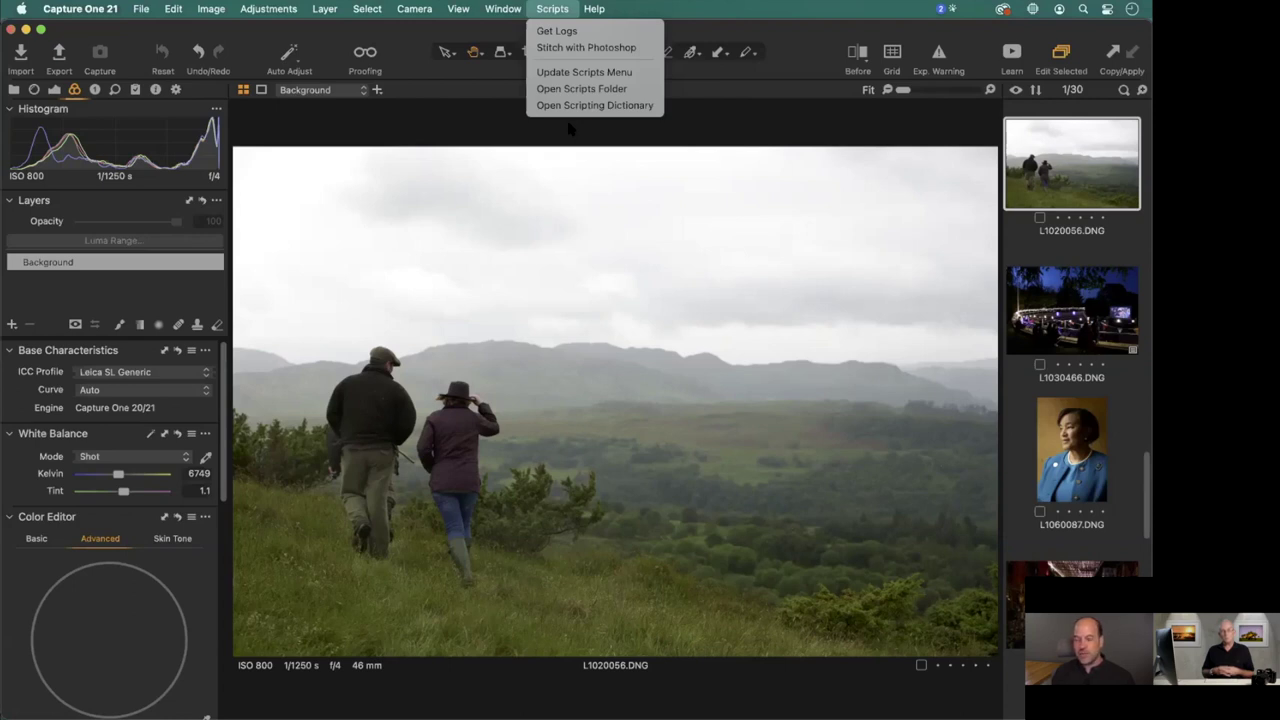
left_click(557, 180)
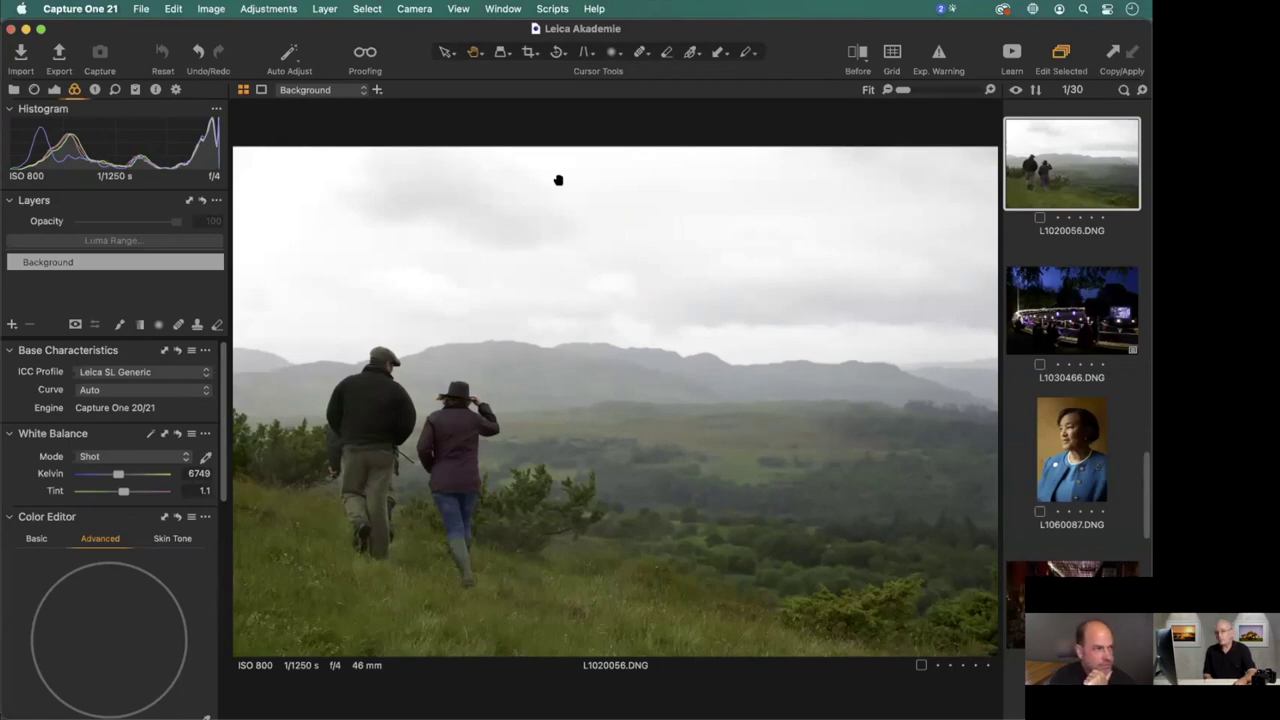
Examine the lens profiles offered in Lens Correction for L1020056.DNG, particularly the Sigma lenses.
left_click(34, 90)
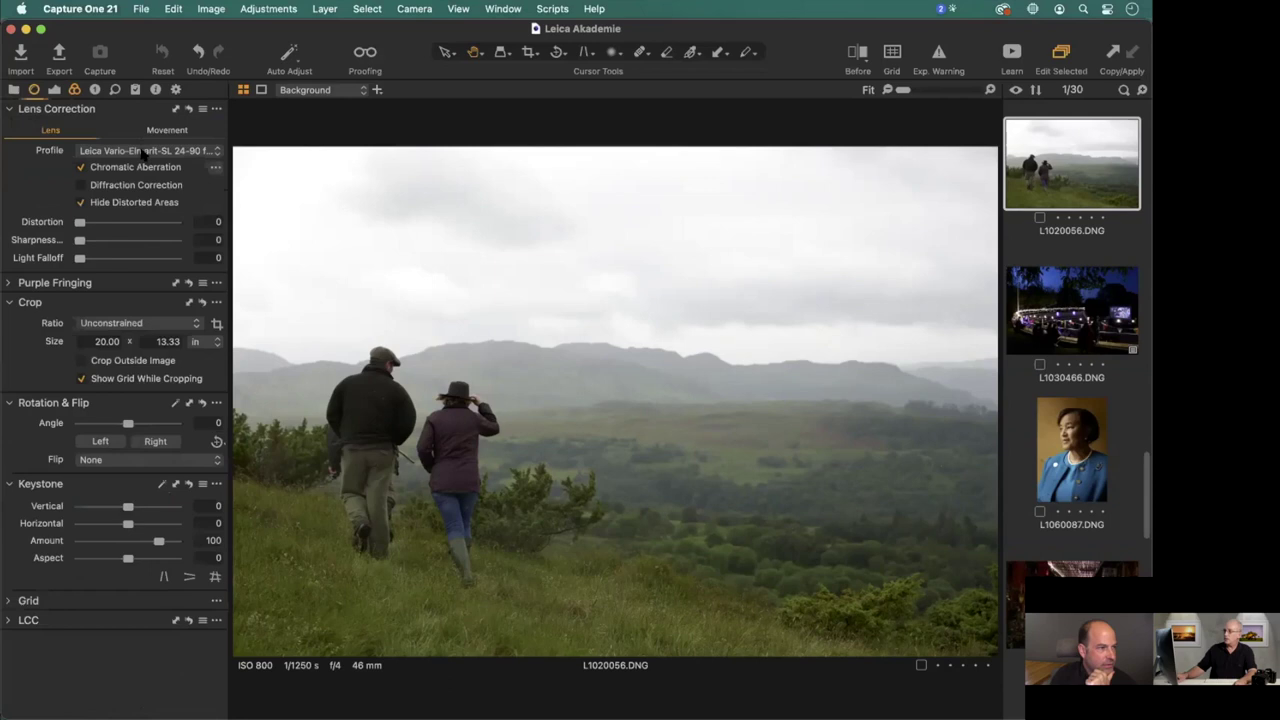
left_click(143, 151)
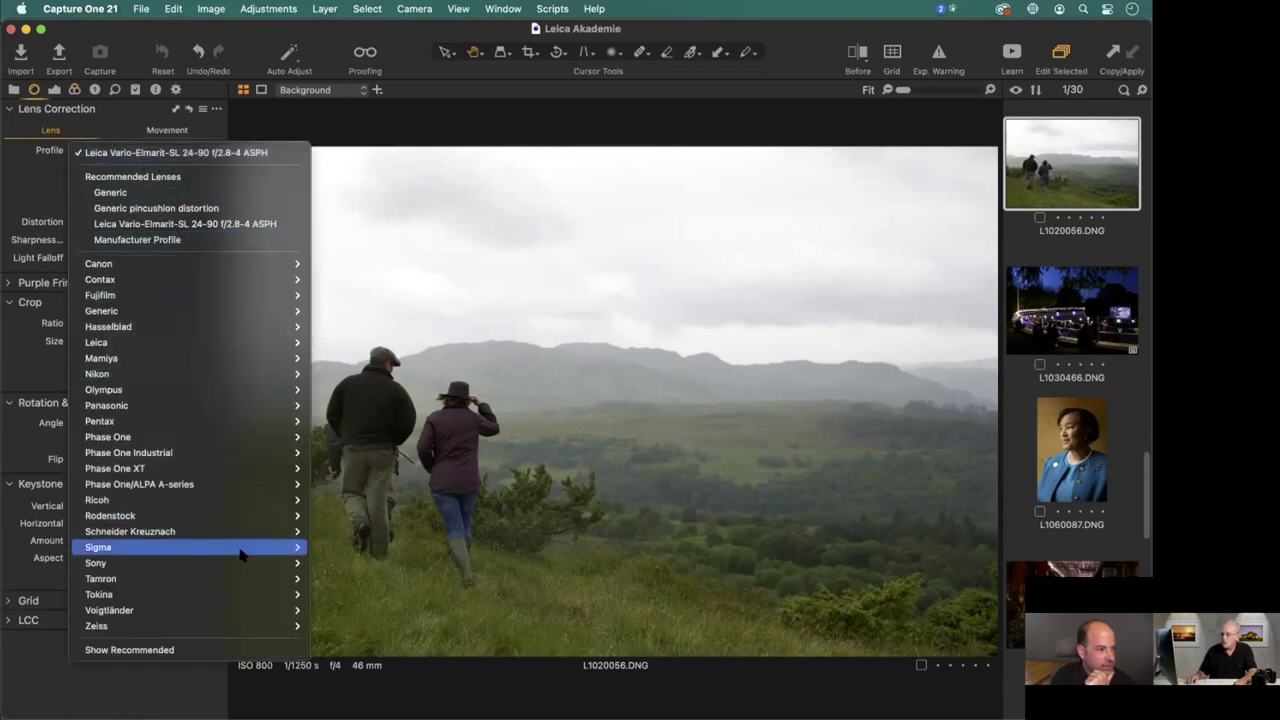
mouse_move(241, 555)
scroll(447, 700, "down", 5)
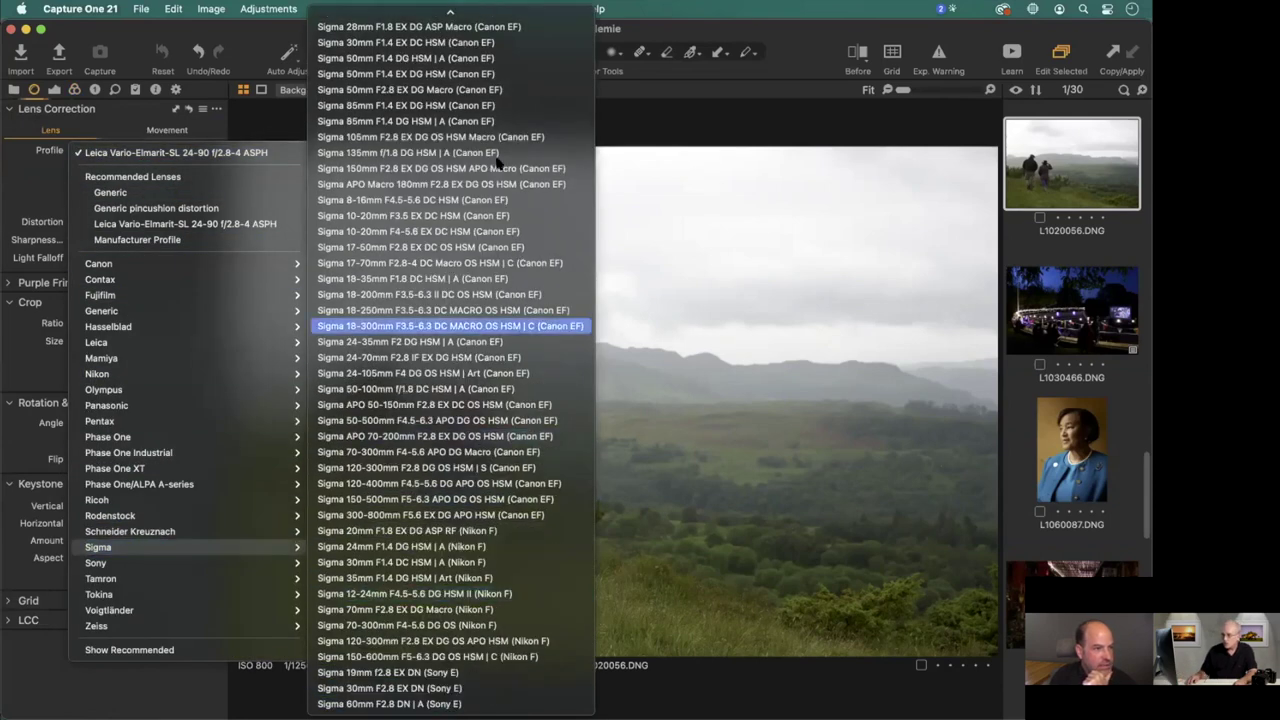
scroll(505, 20, "up", 3)
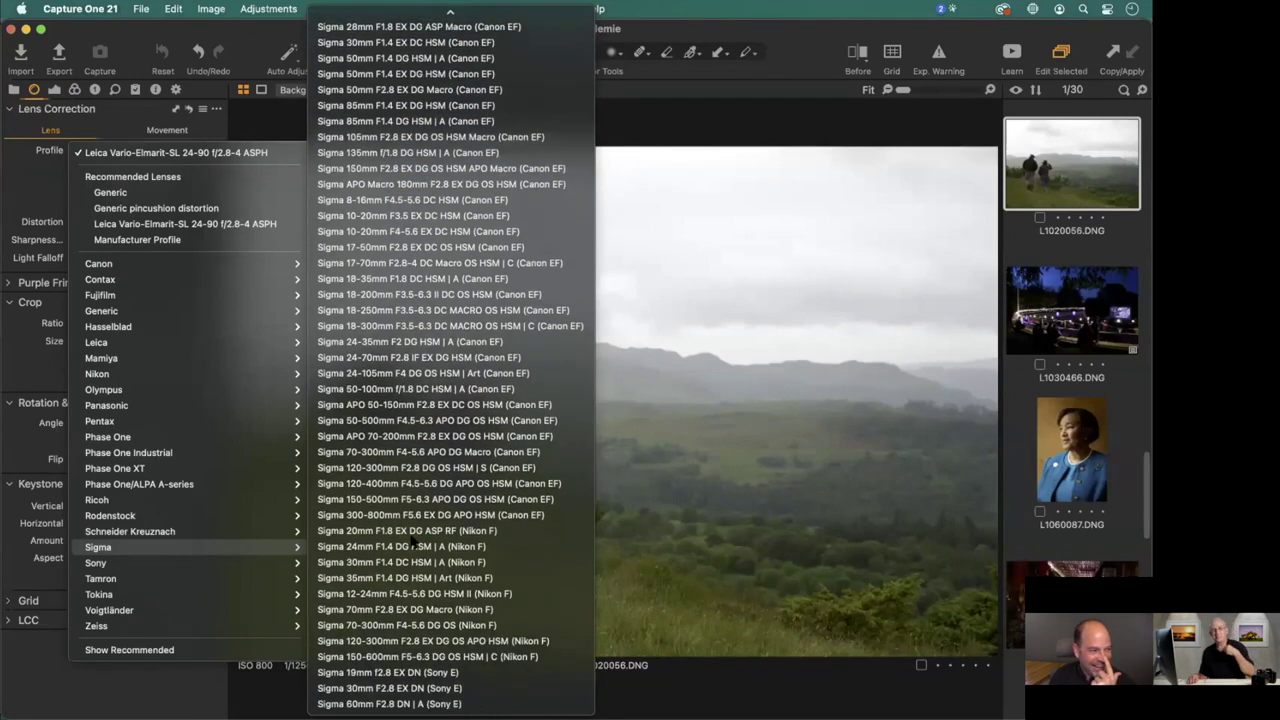
mouse_move(180, 342)
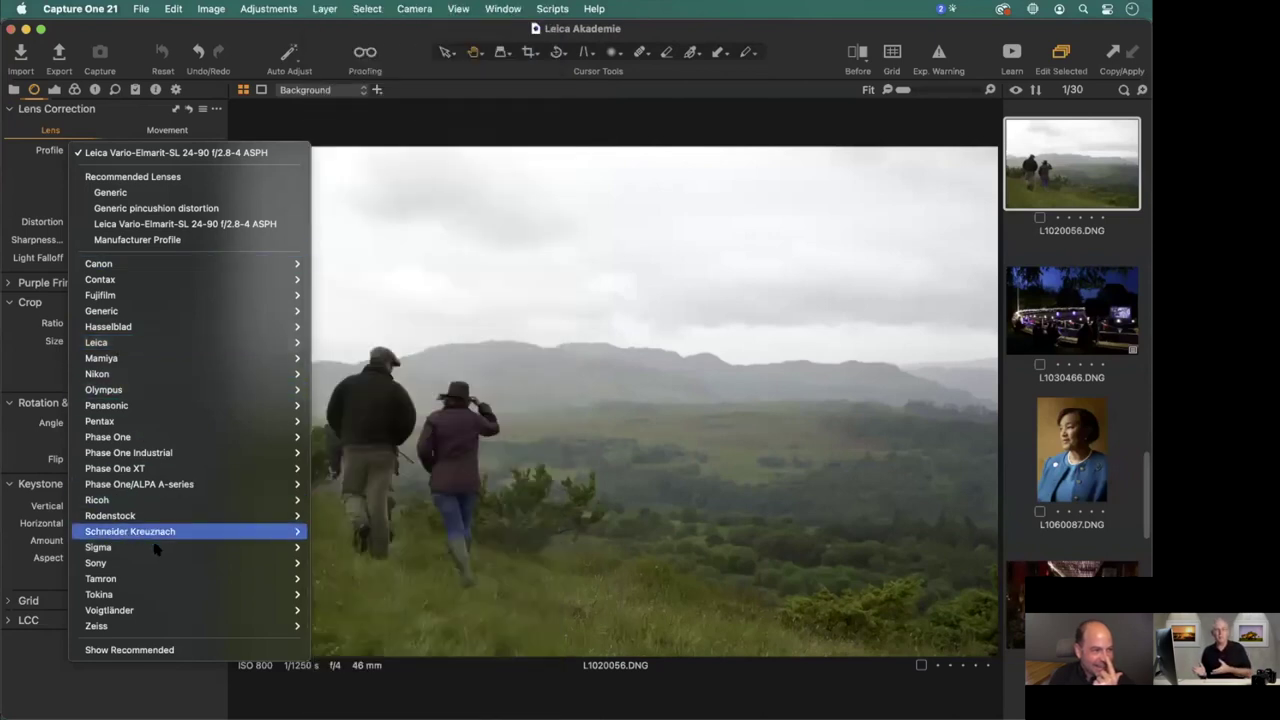
mouse_move(179, 549)
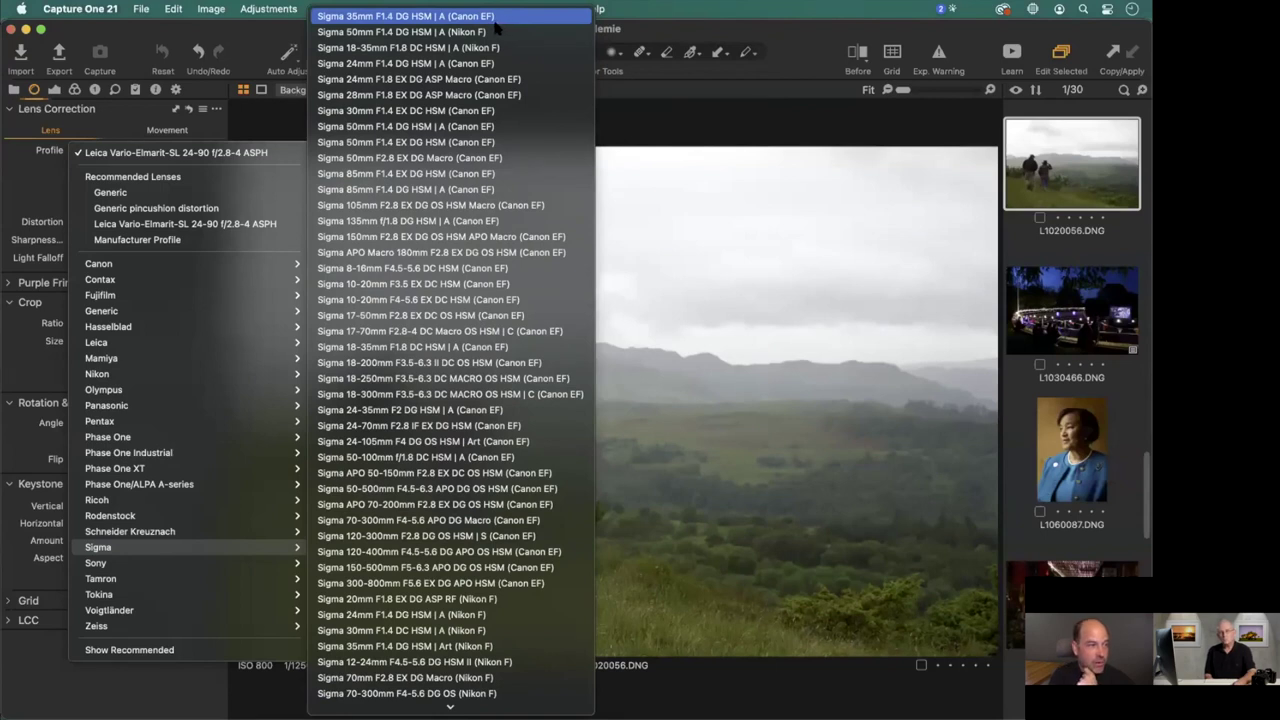
left_click(8, 175)
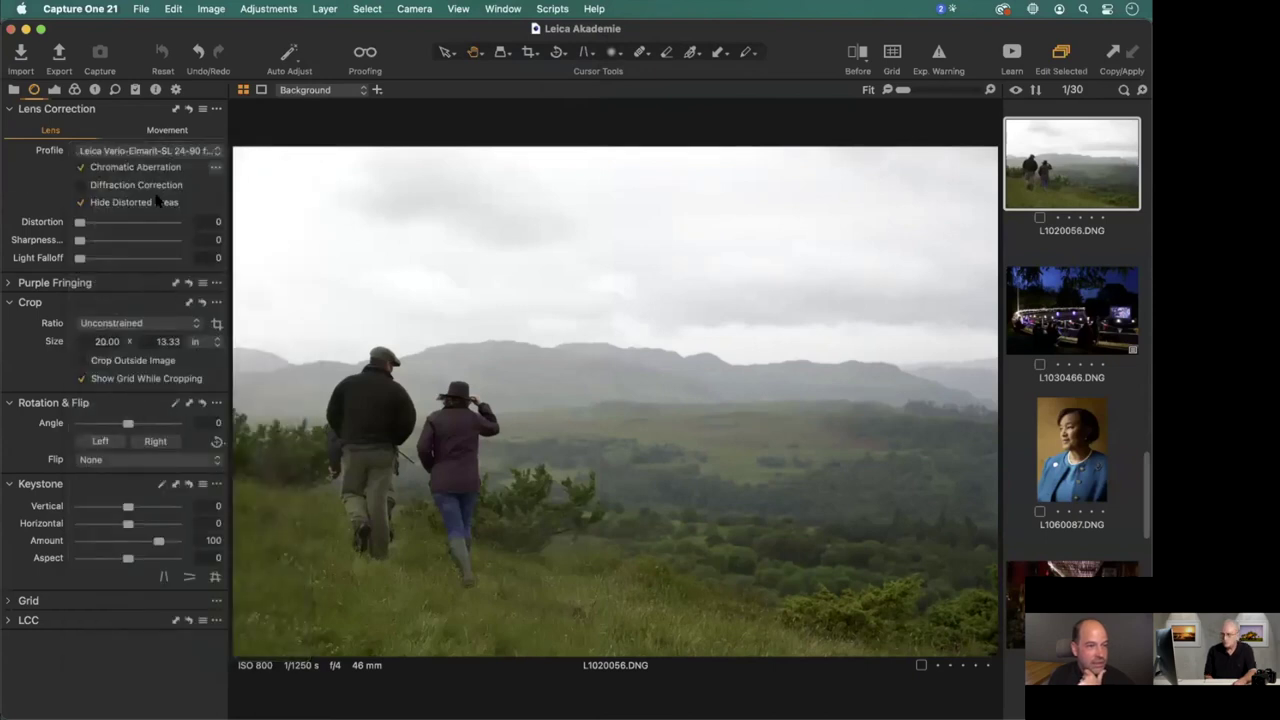
Set the lens correction profile of L1020056.DNG to Manufacturer Profile.
left_click(128, 152)
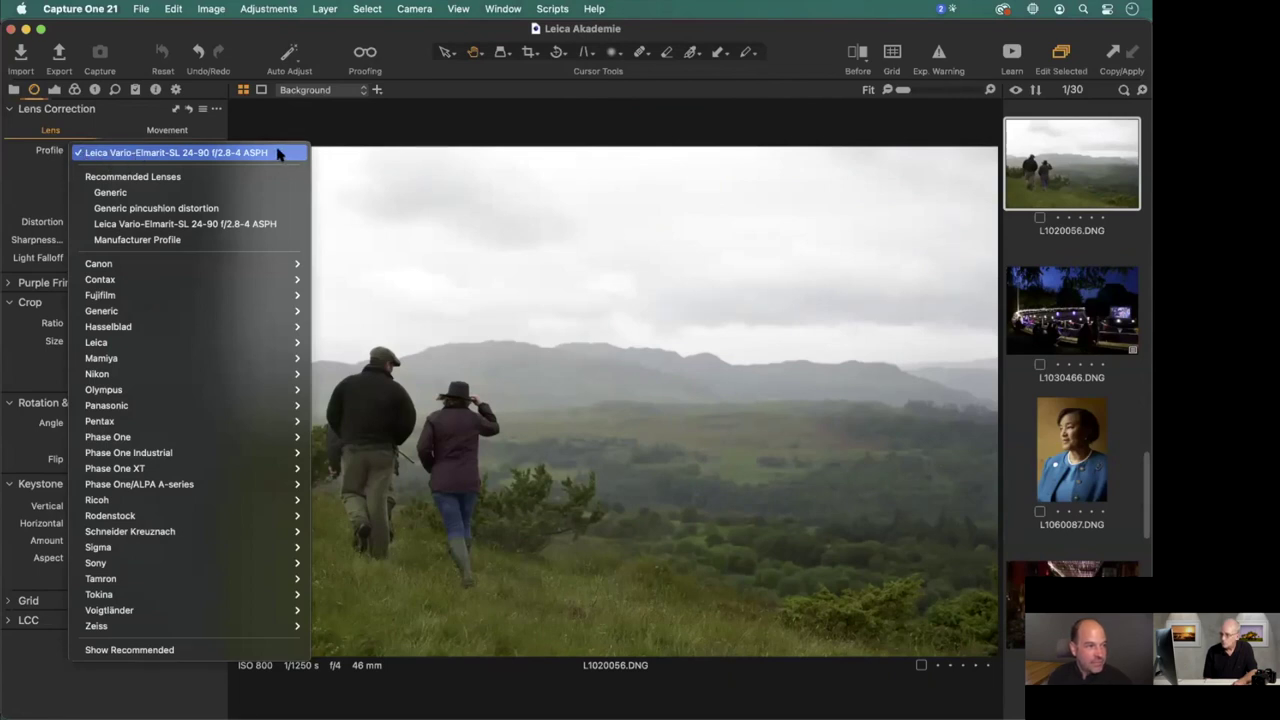
left_click(176, 241)
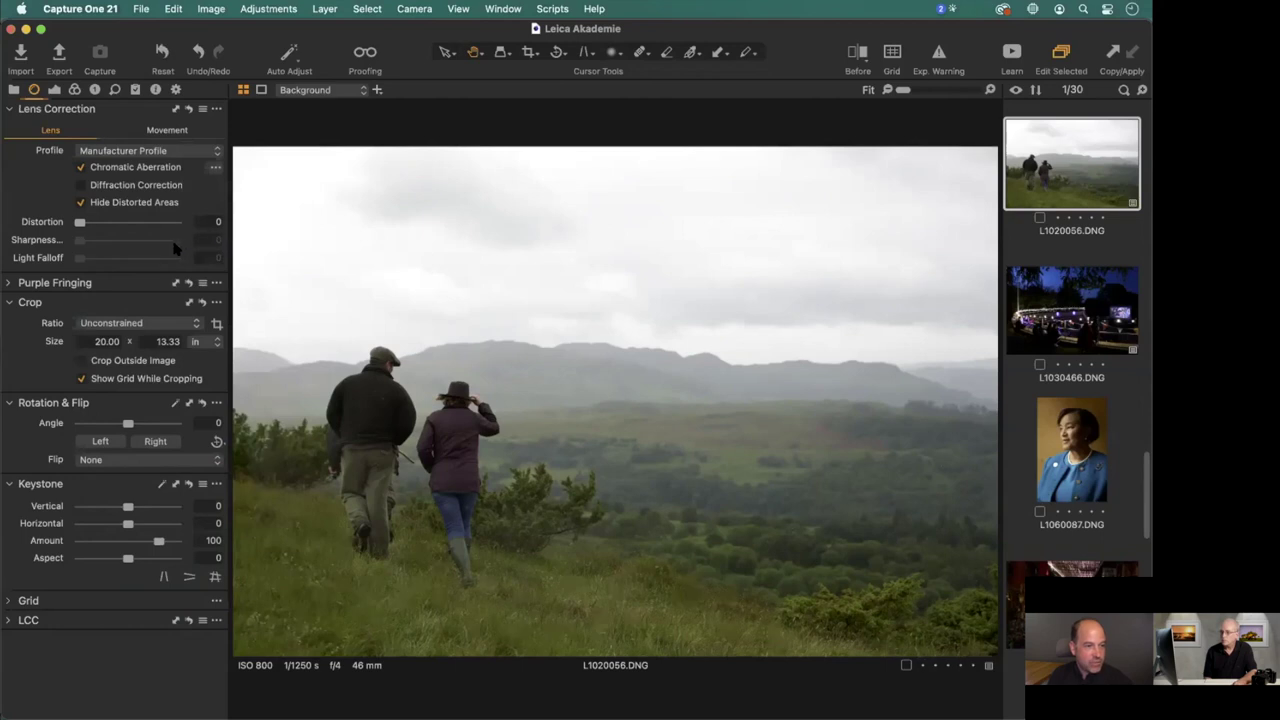
Change the lens profile of L1020056.DNG to Leica Vario-Elmarit-SL 24-90 f/2.8-4 ASPH.
left_click_drag(80, 223, 38, 257)
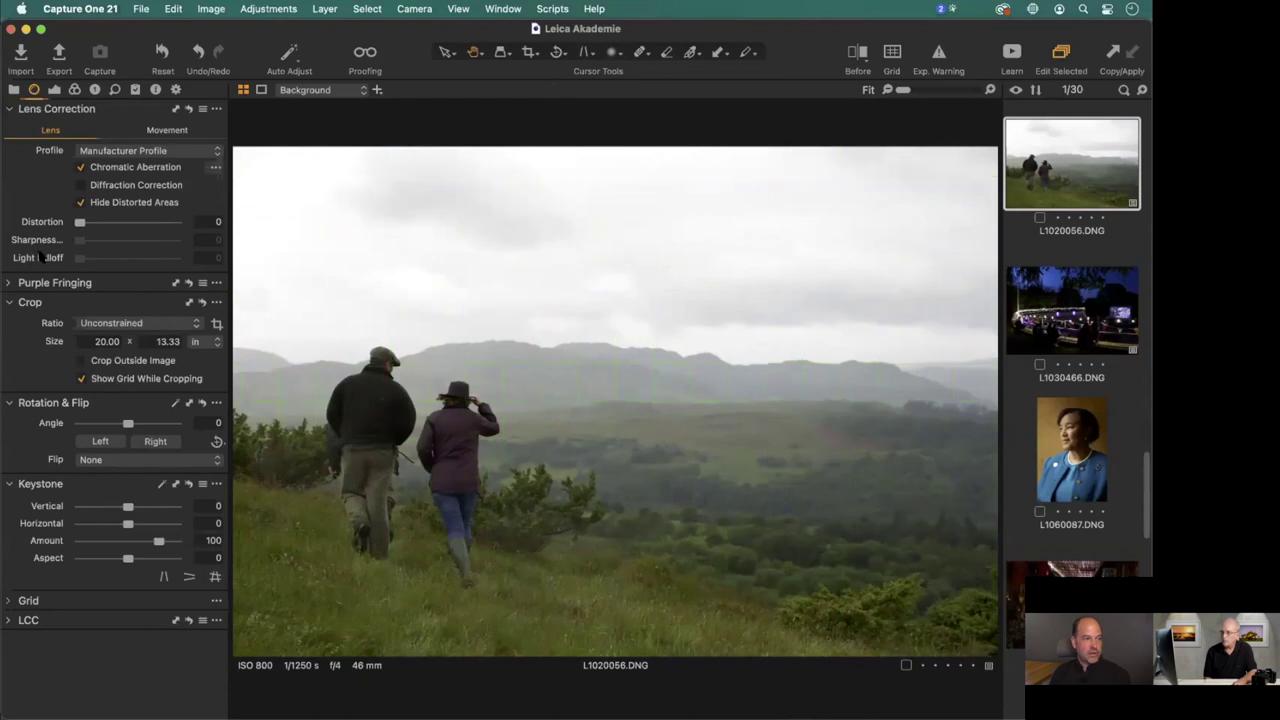
left_click(172, 152)
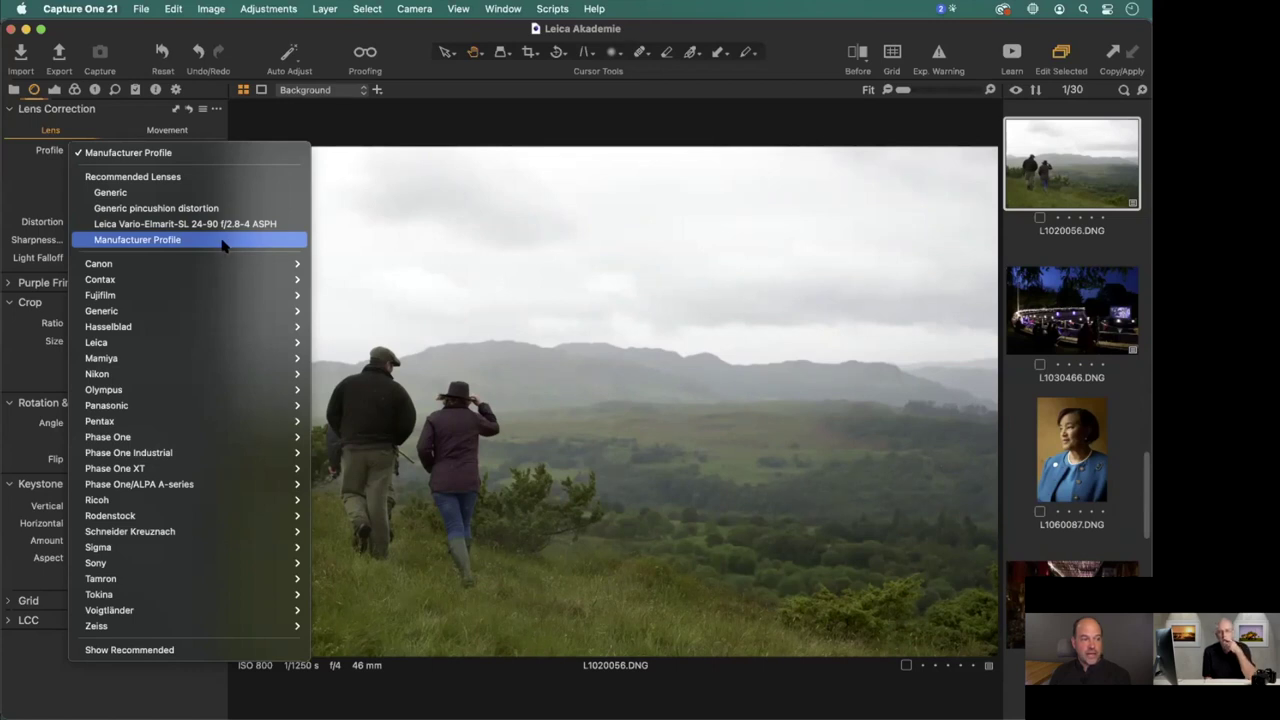
left_click(175, 242)
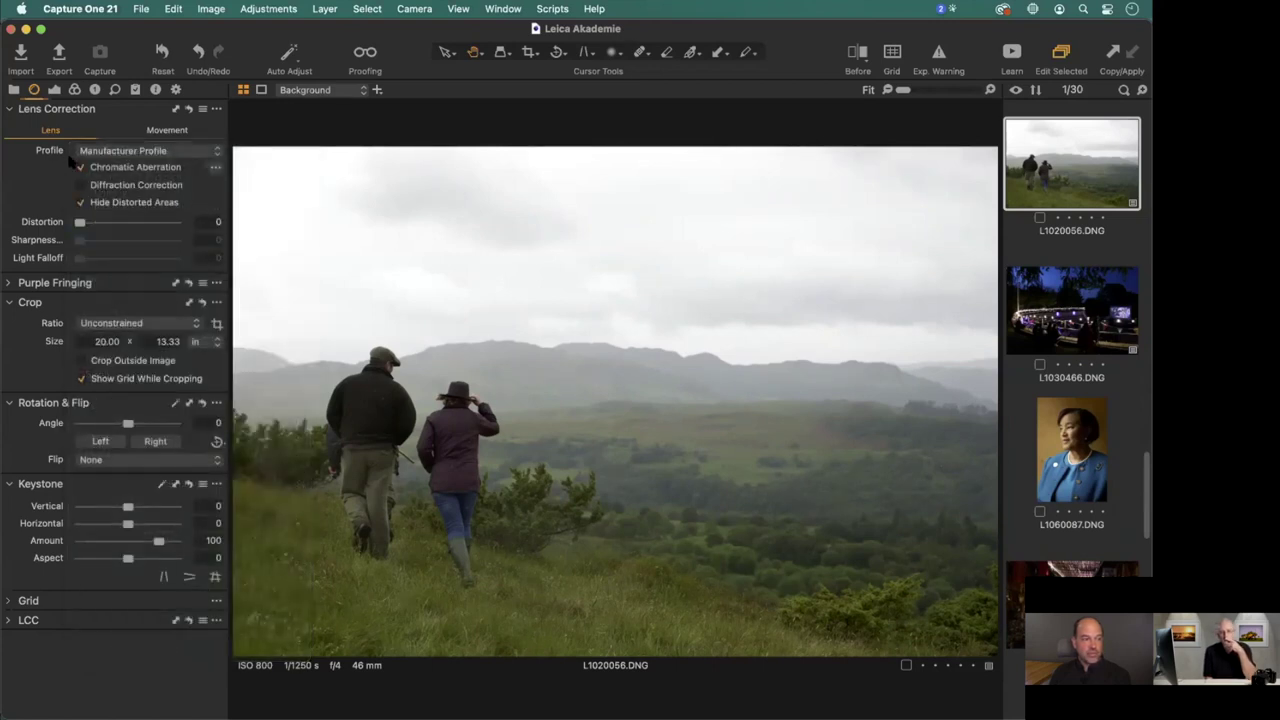
left_click(187, 153)
left_click(128, 138)
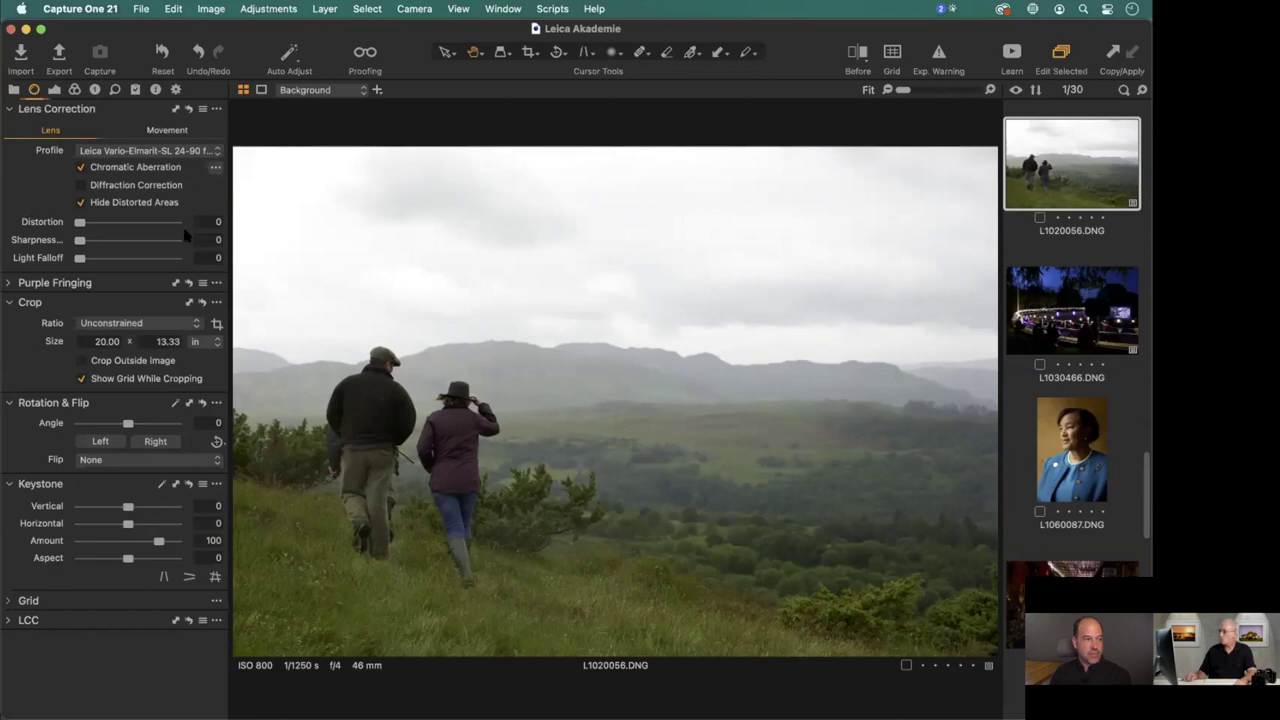
Try a Distortion correction of 95 on L1020056.DNG and return Distortion to 0.
left_click_drag(81, 222, 157, 222)
mouse_move(82, 242)
left_mouse_down()
mouse_move(158, 243)
mouse_move(79, 243)
left_mouse_up()
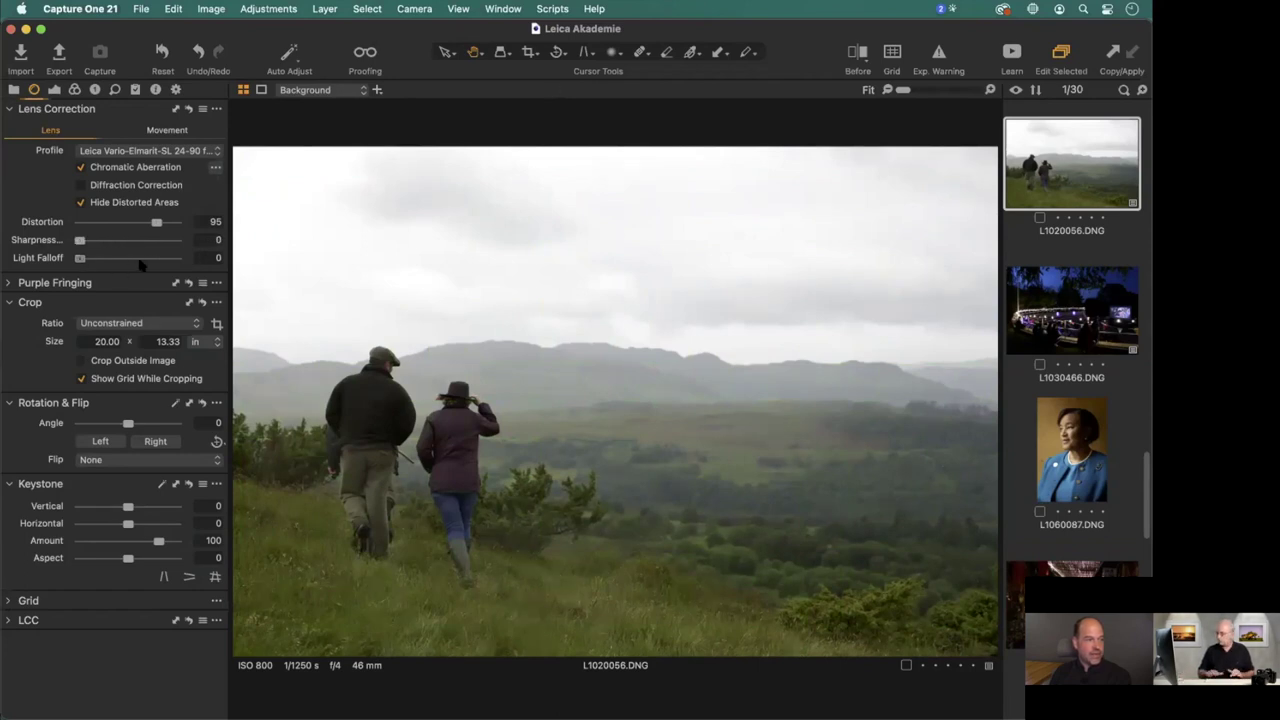
left_click_drag(156, 222, 80, 222)
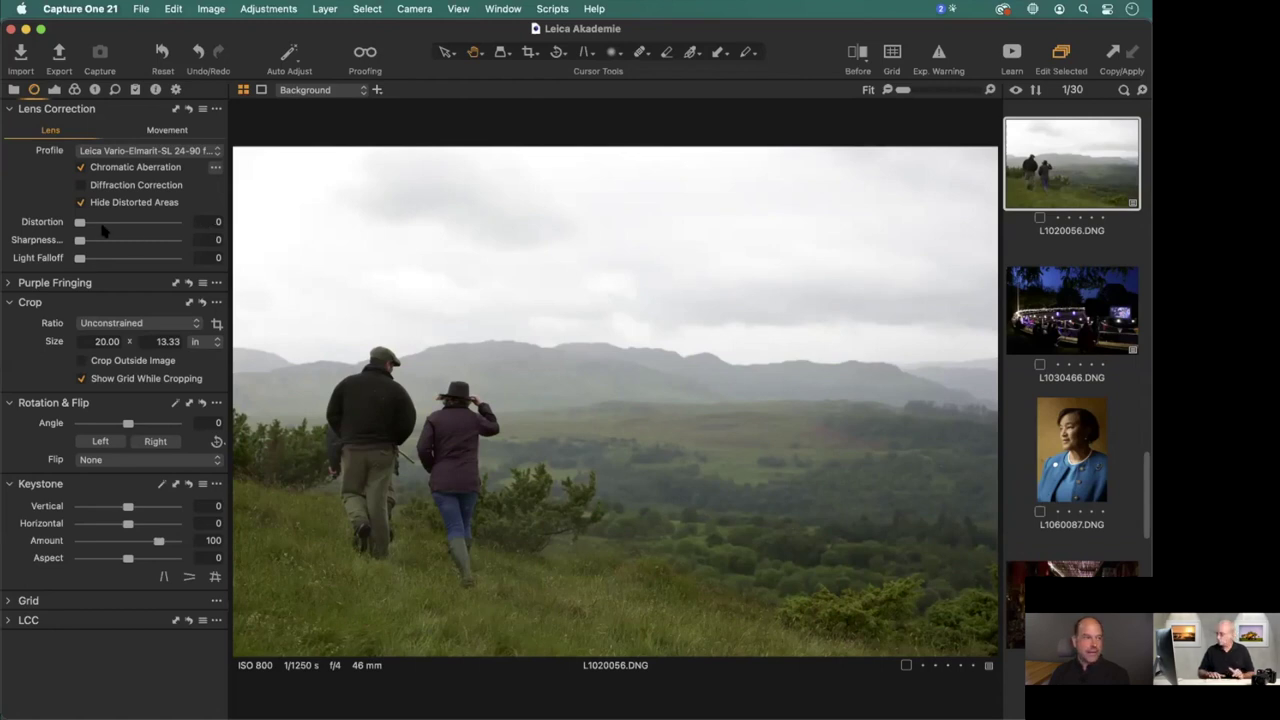
left_click_drag(79, 223, 60, 245)
mouse_move(80, 258)
left_mouse_down()
mouse_move(150, 262)
mouse_move(80, 262)
left_mouse_up()
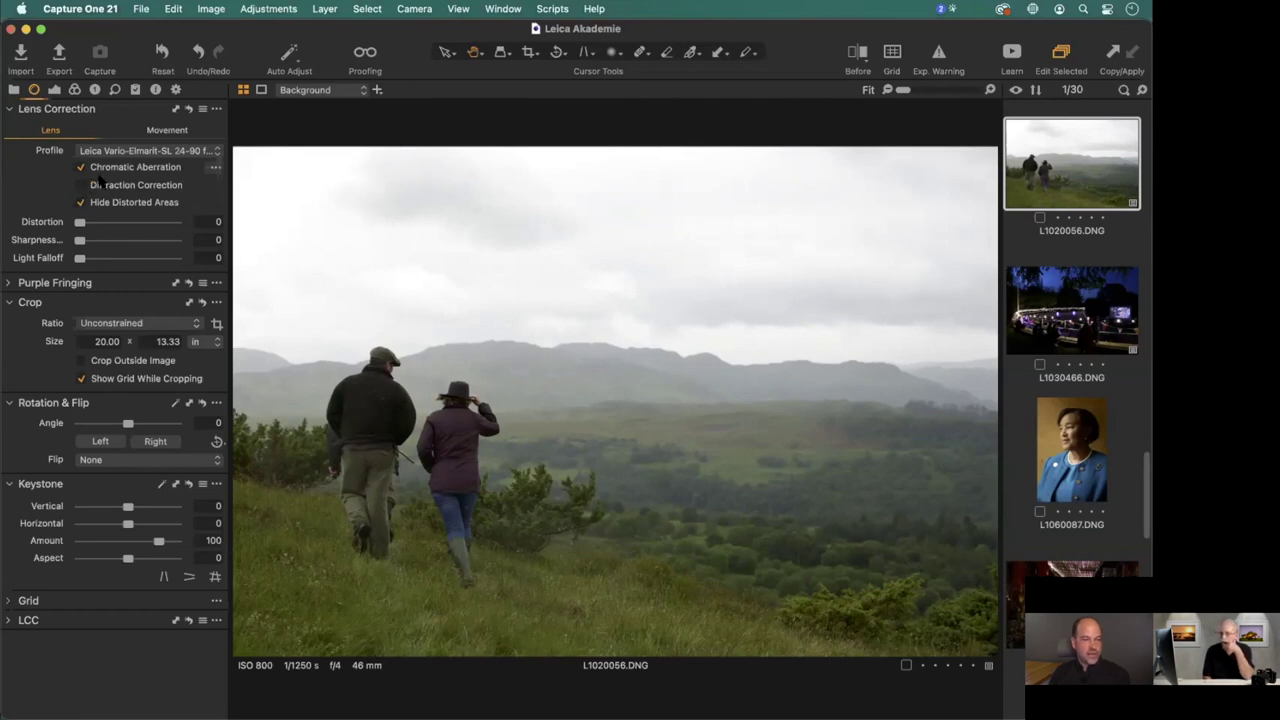
Page through the photos in the collection to look for one suited to demonstrating lens corrections.
key("super+a")
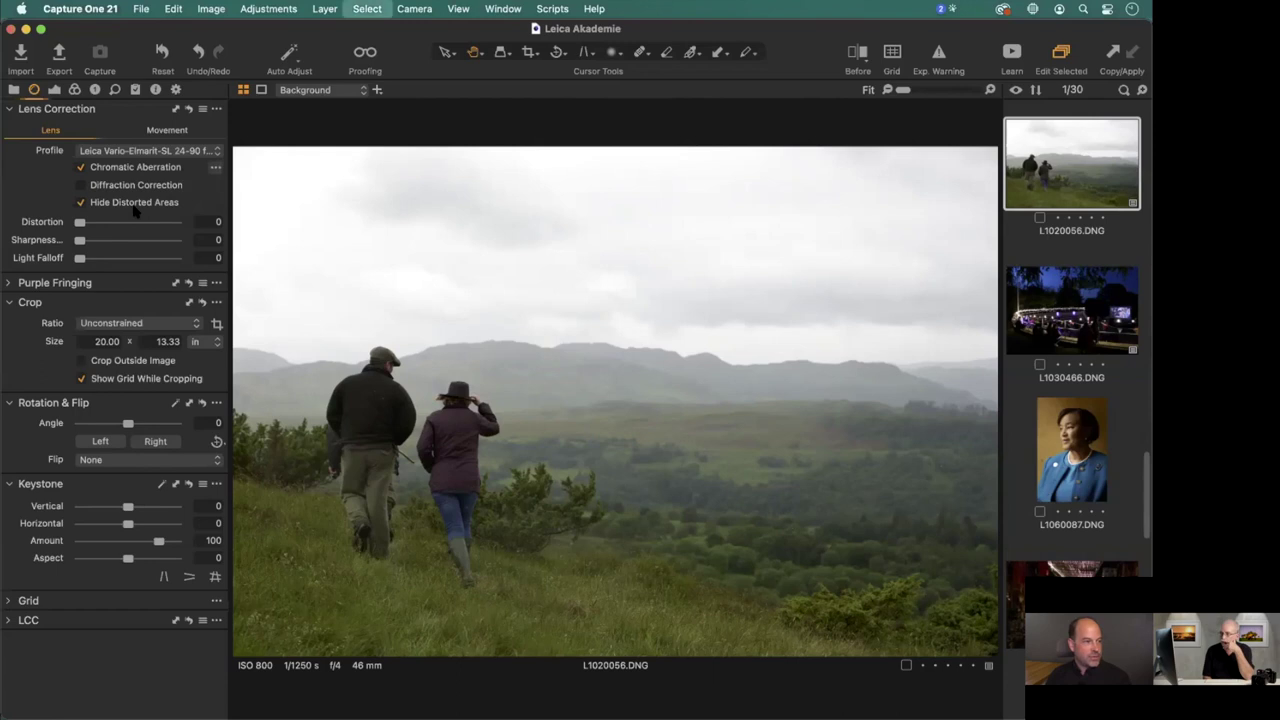
key("Right")
key("Right")
key("Right")
key("Right")
key("Right")
key("Right")
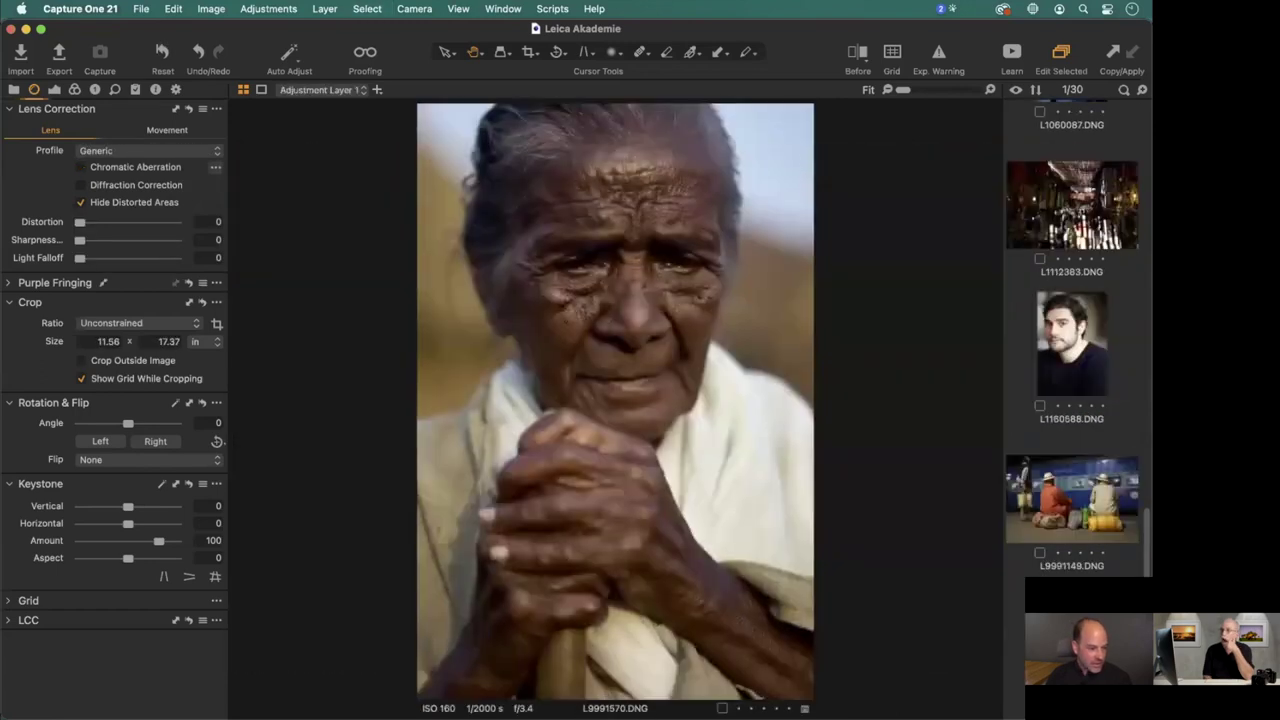
key("Right")
key("Right")
key("Right")
key("Right")
key("Right")
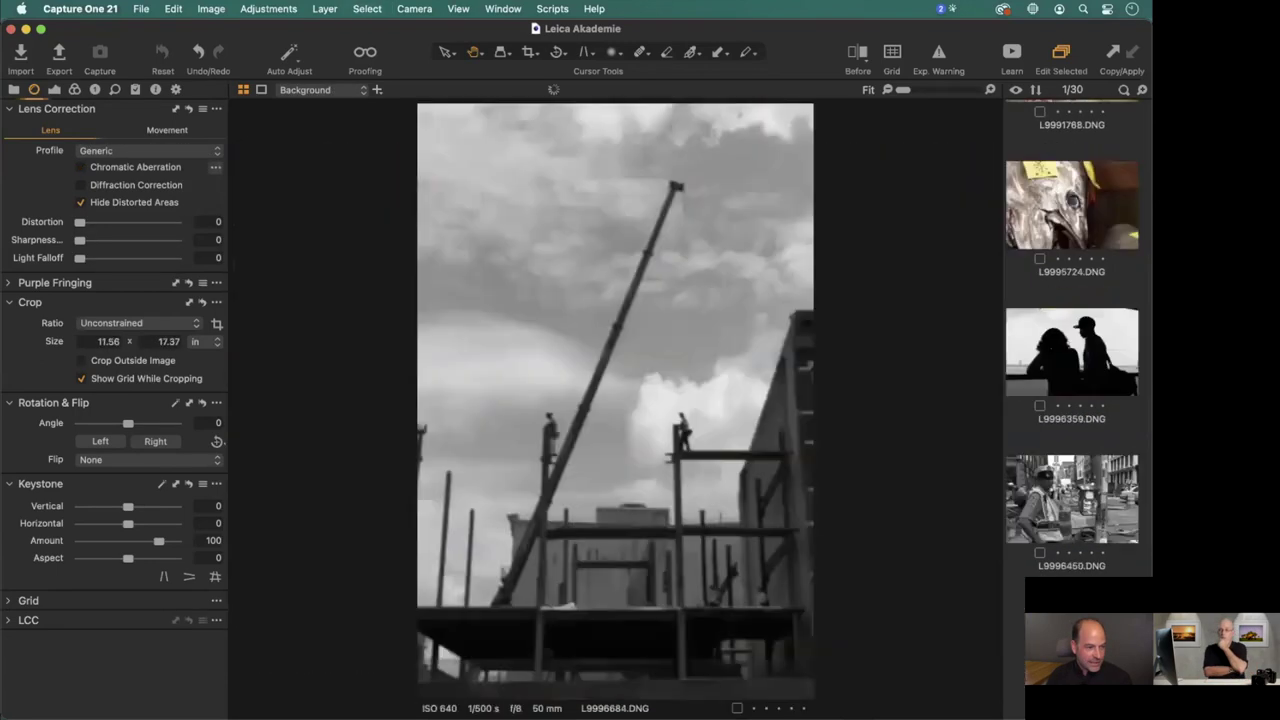
key("Left")
key("Left")
key("Left")
key("Left")
key("Left")
key("Left")
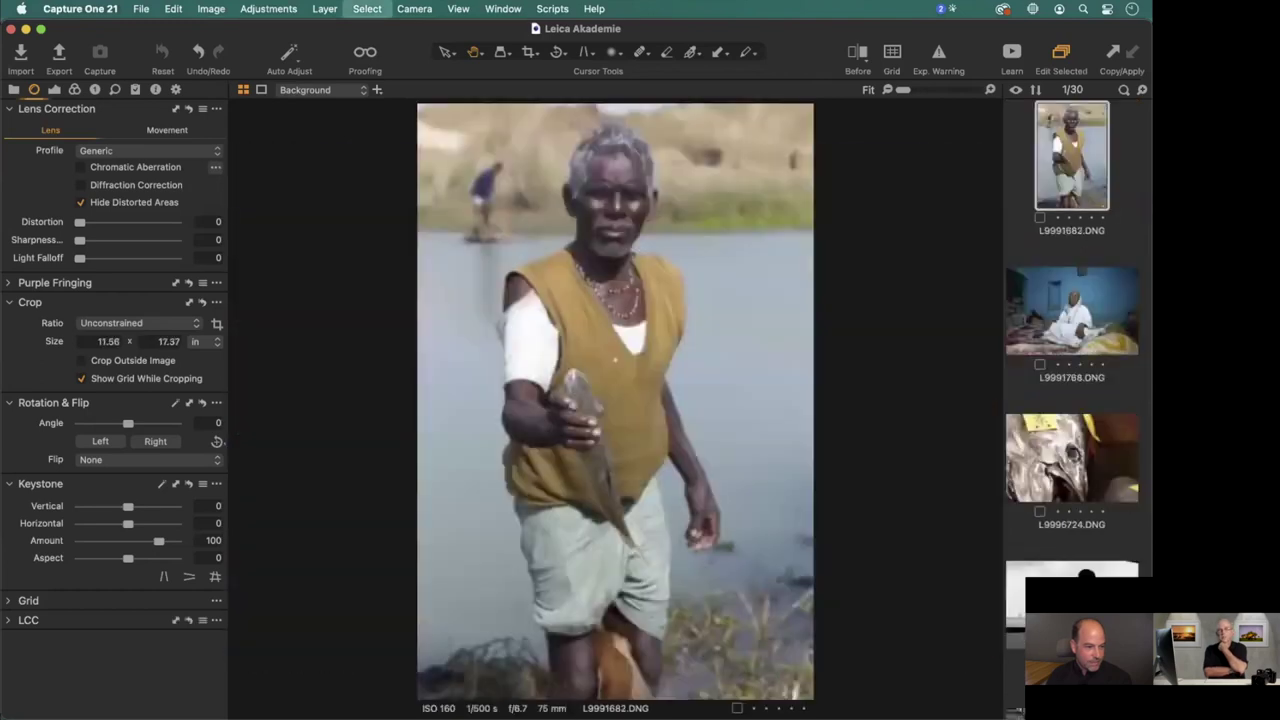
key("Left")
key("Left")
key("Left")
key("Left")
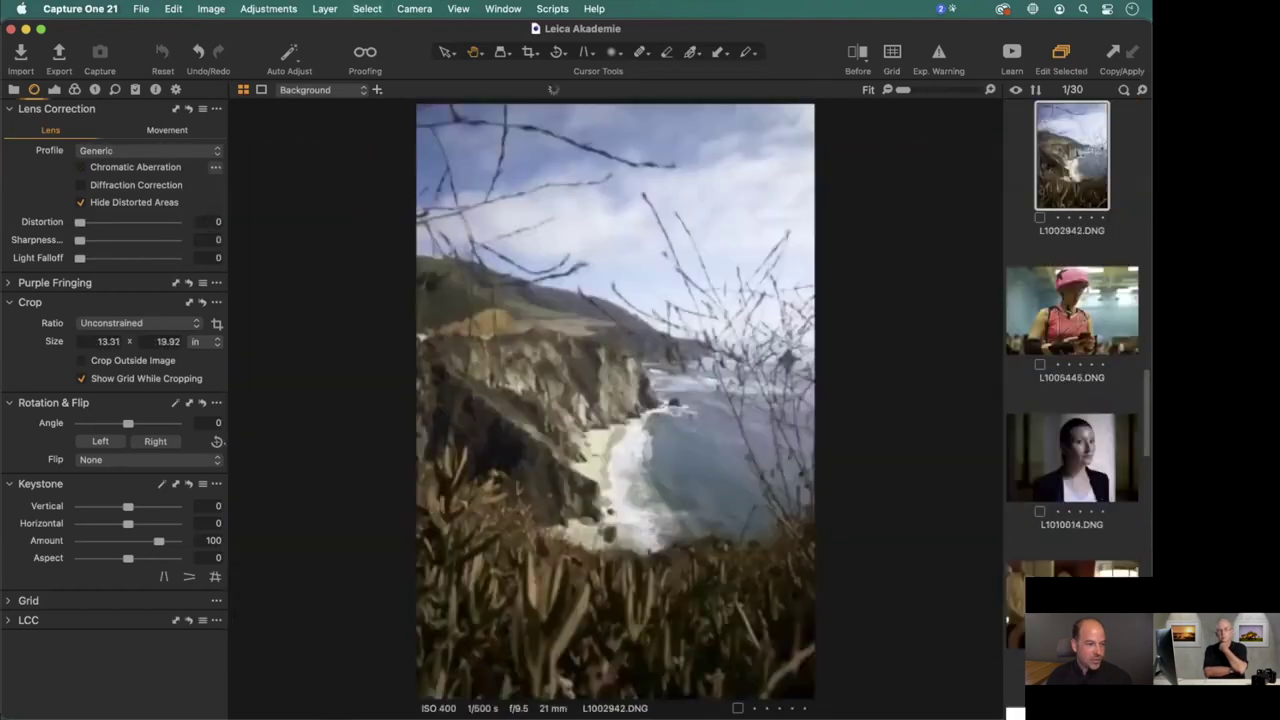
key("Right")
key("Right")
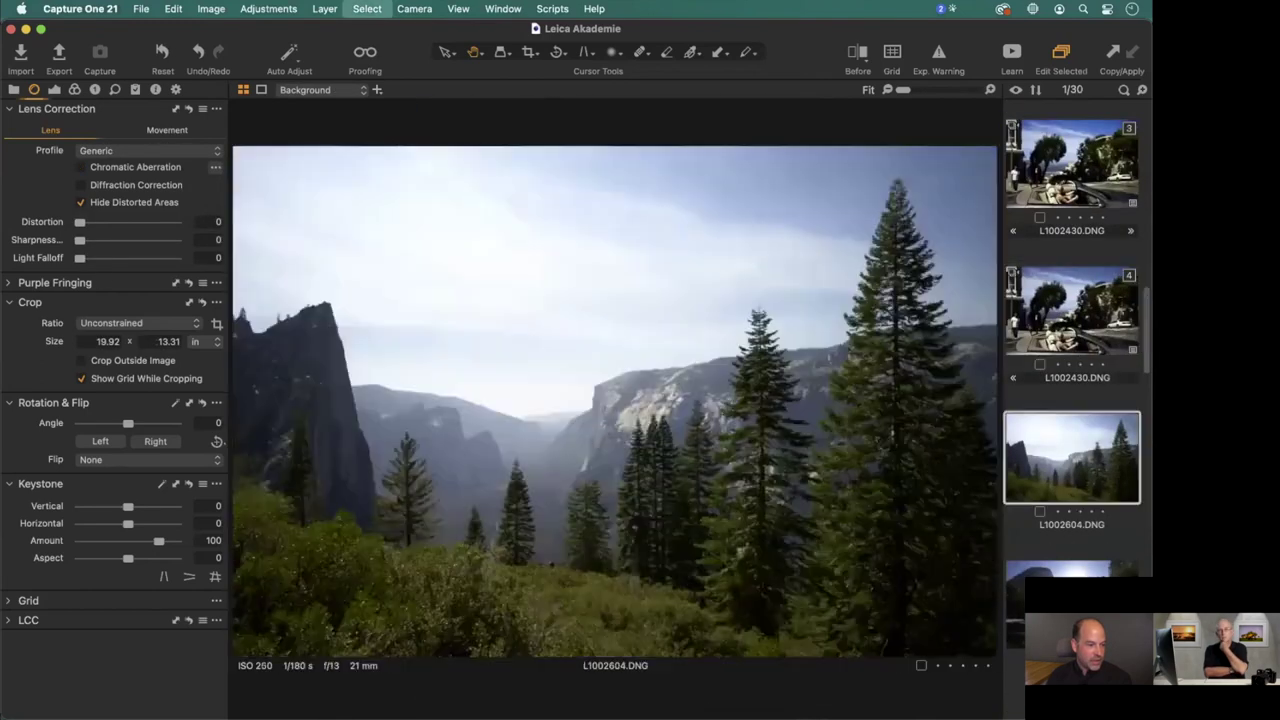
Open the river landscape L1002749.DNG from the thumbnail overview and inspect the shoreline rock at 100%.
key("super+alt+v")
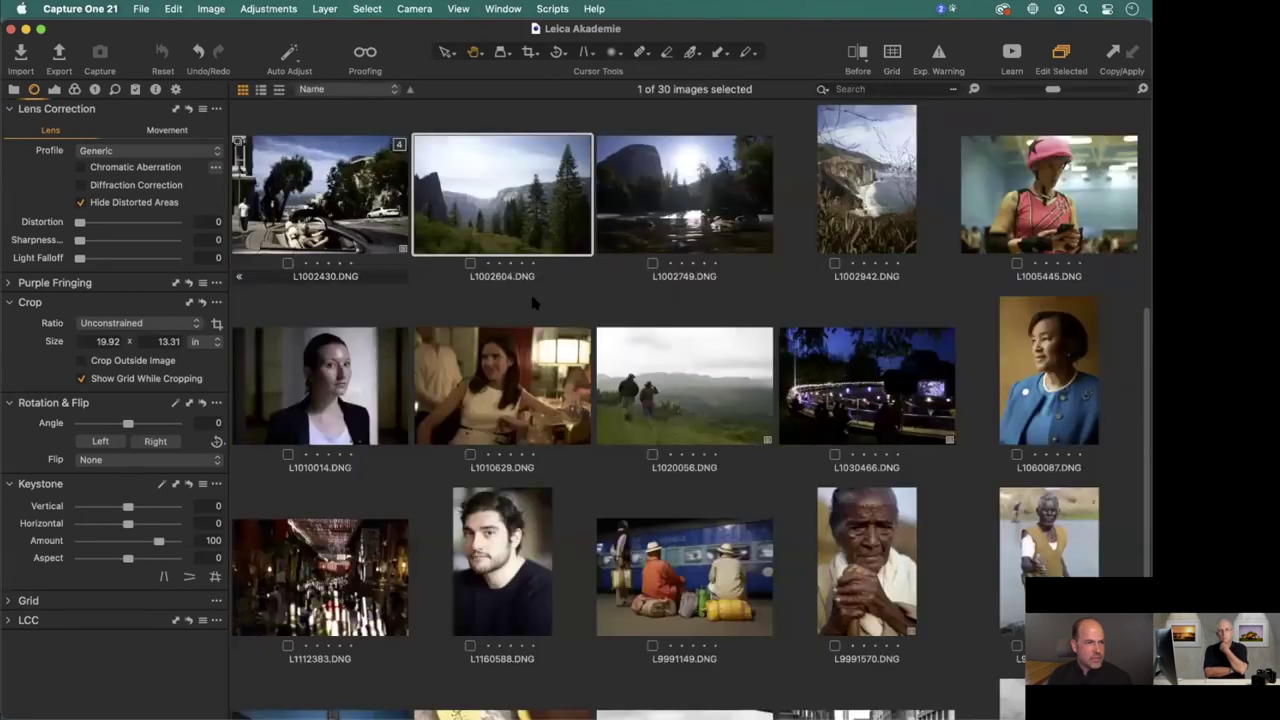
scroll(680, 380, "up", 2)
double_click(690, 396)
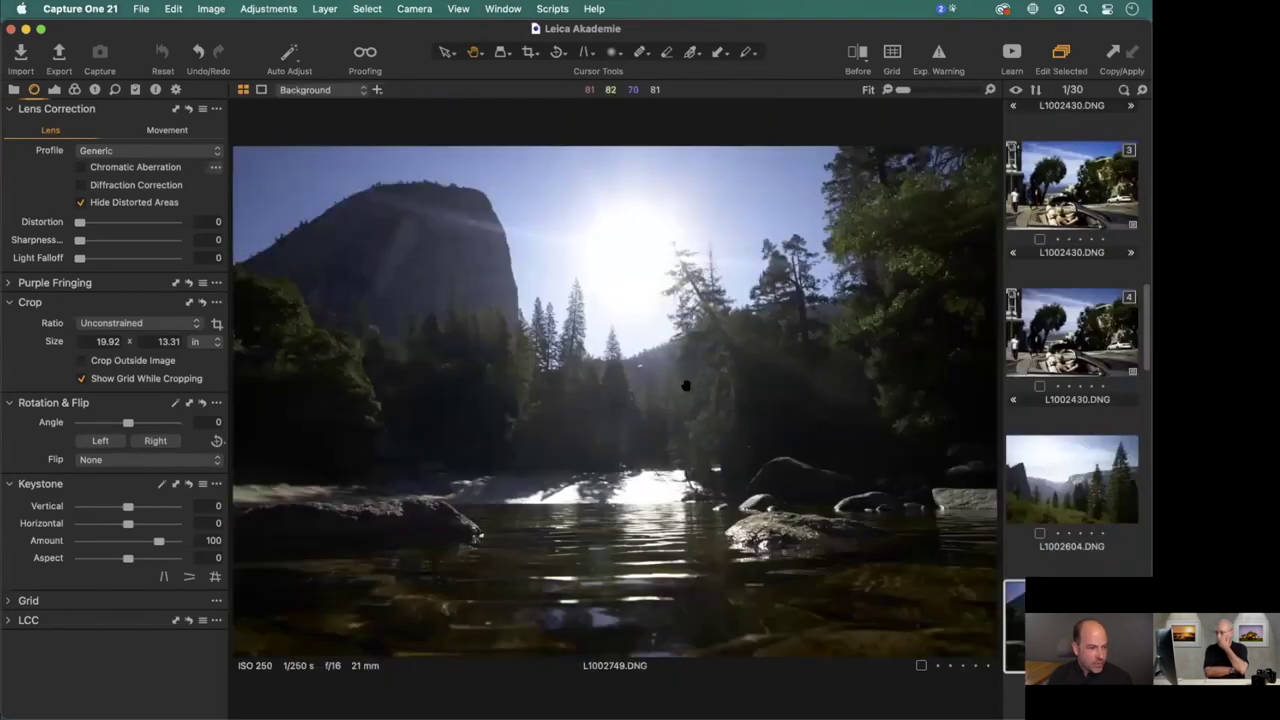
left_click(472, 531)
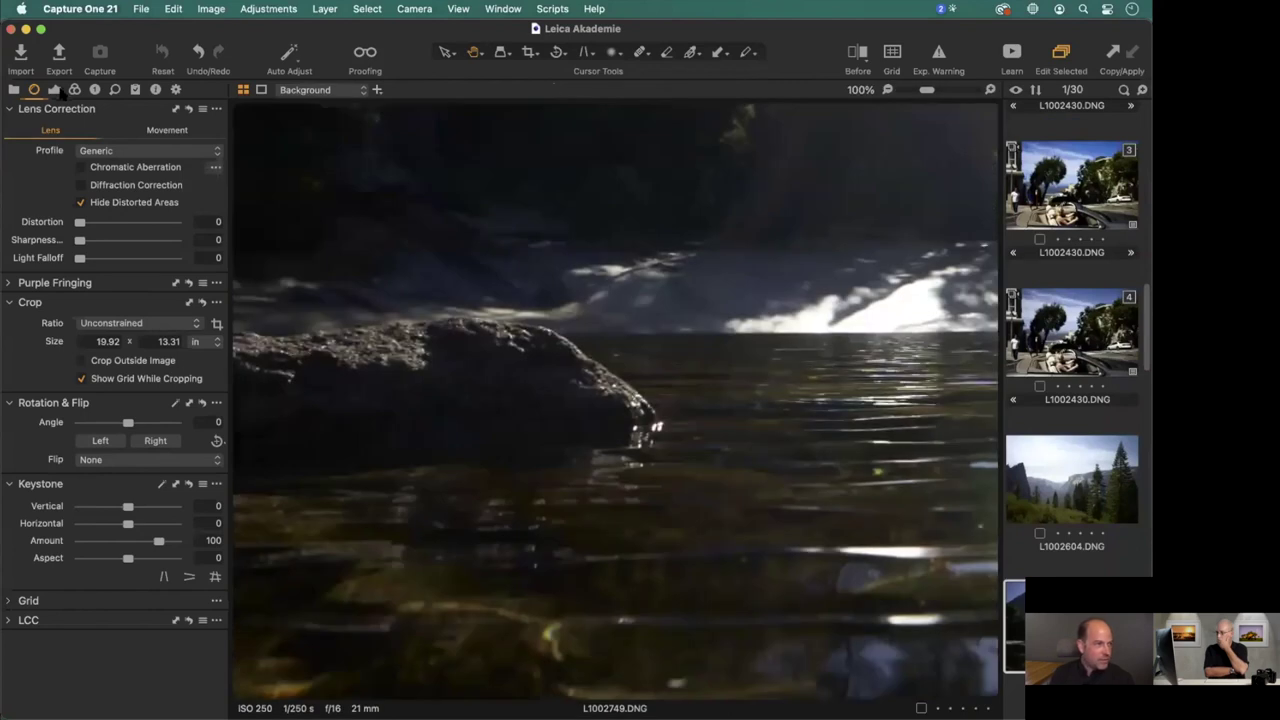
Brighten L1002749.DNG with Exposure at 0.77 and Shadow at 14, and inspect the rock at 200%.
key("super+alt+bracketright")
left_click_drag(122, 455, 130, 455)
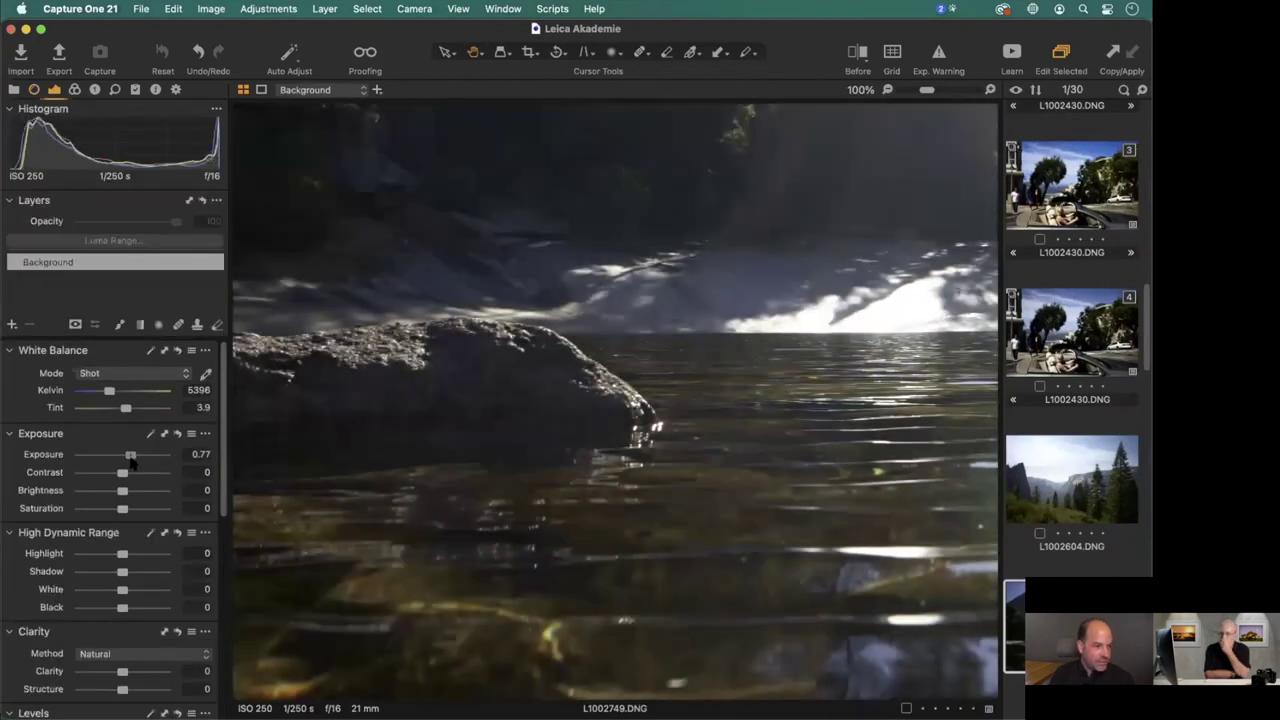
left_click_drag(122, 571, 129, 572)
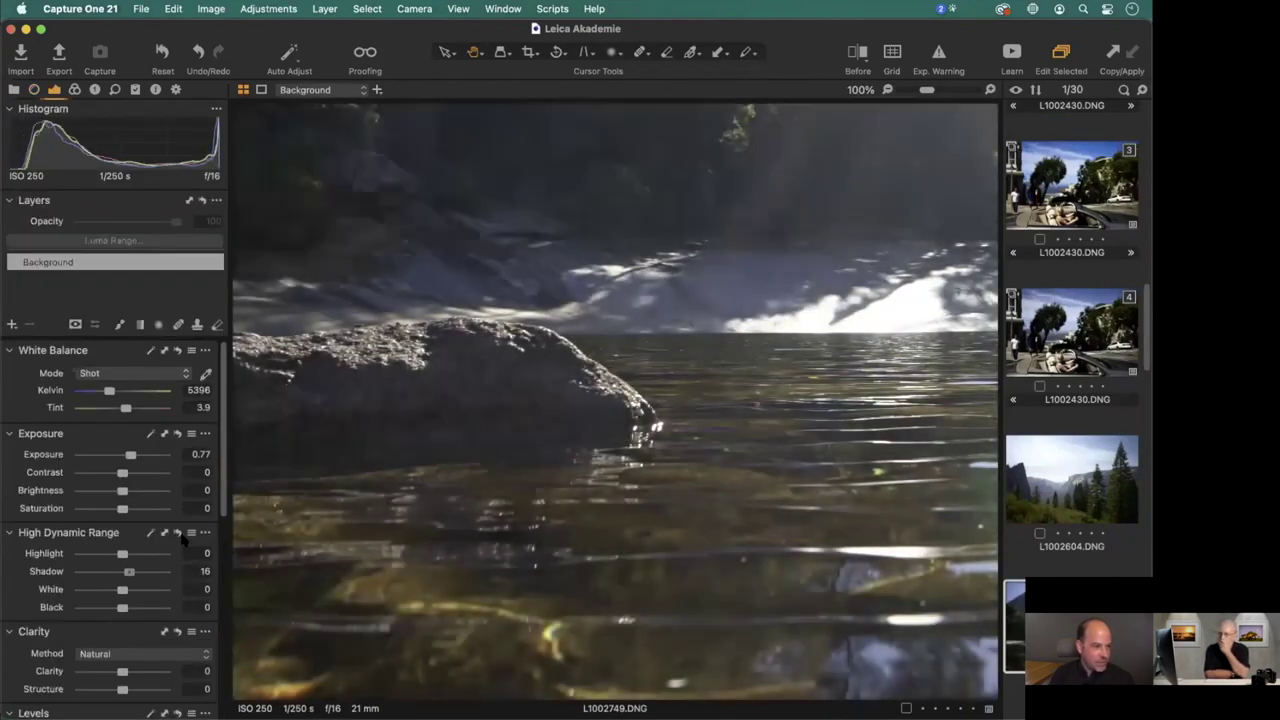
key("super+plus")
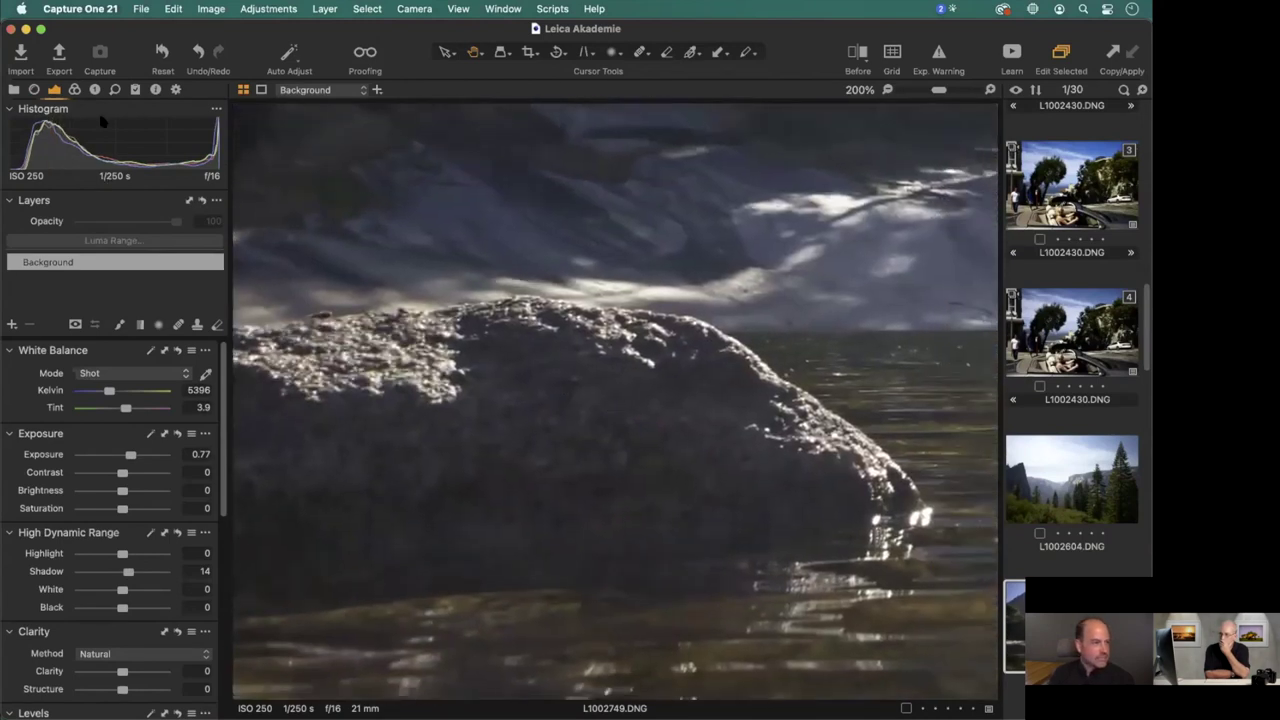
Set the lens profile of L1002749.DNG to Leica Summilux-M 21mm f/1.4 ASPH and enable Diffraction Correction.
left_click(74, 89)
left_click(34, 89)
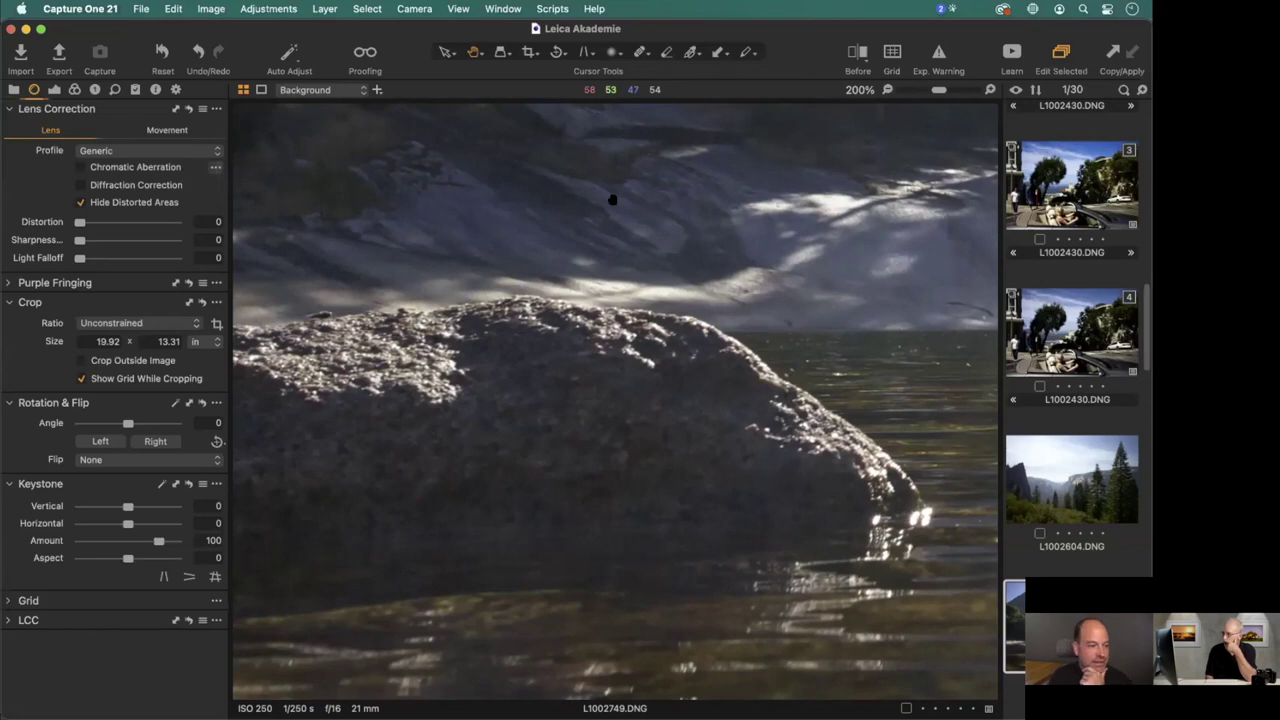
left_click(138, 152)
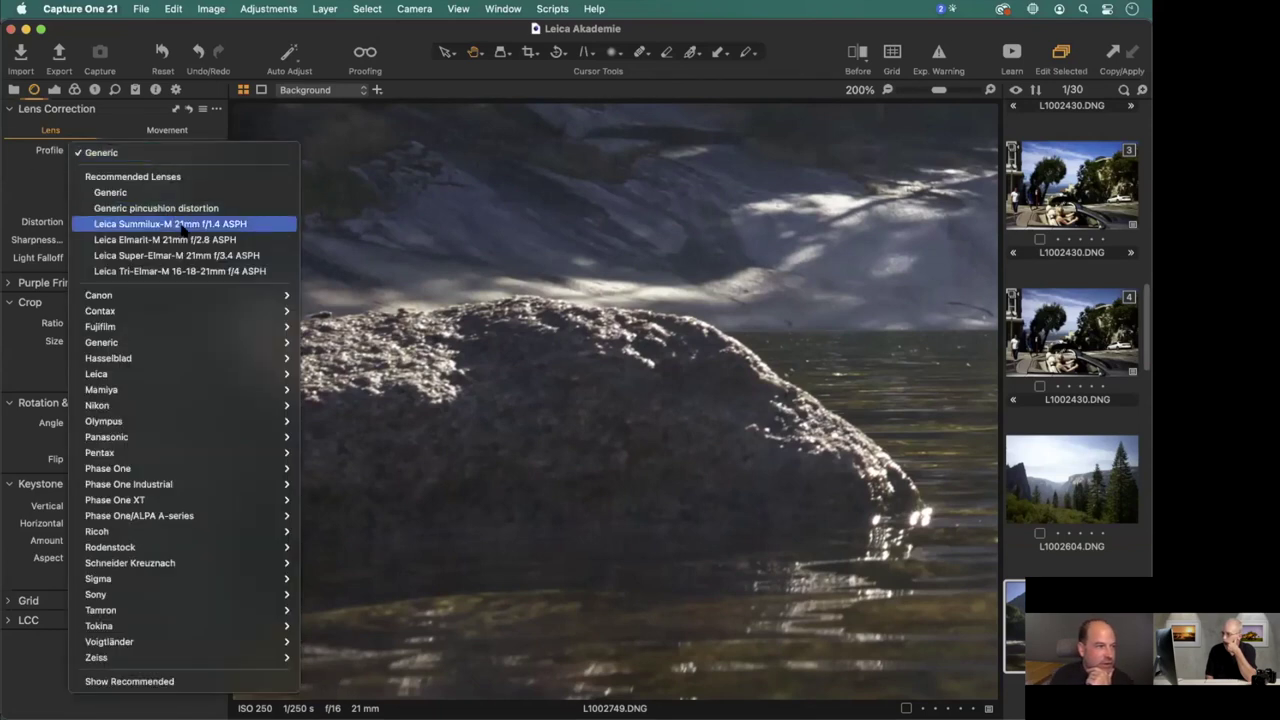
left_click(183, 225)
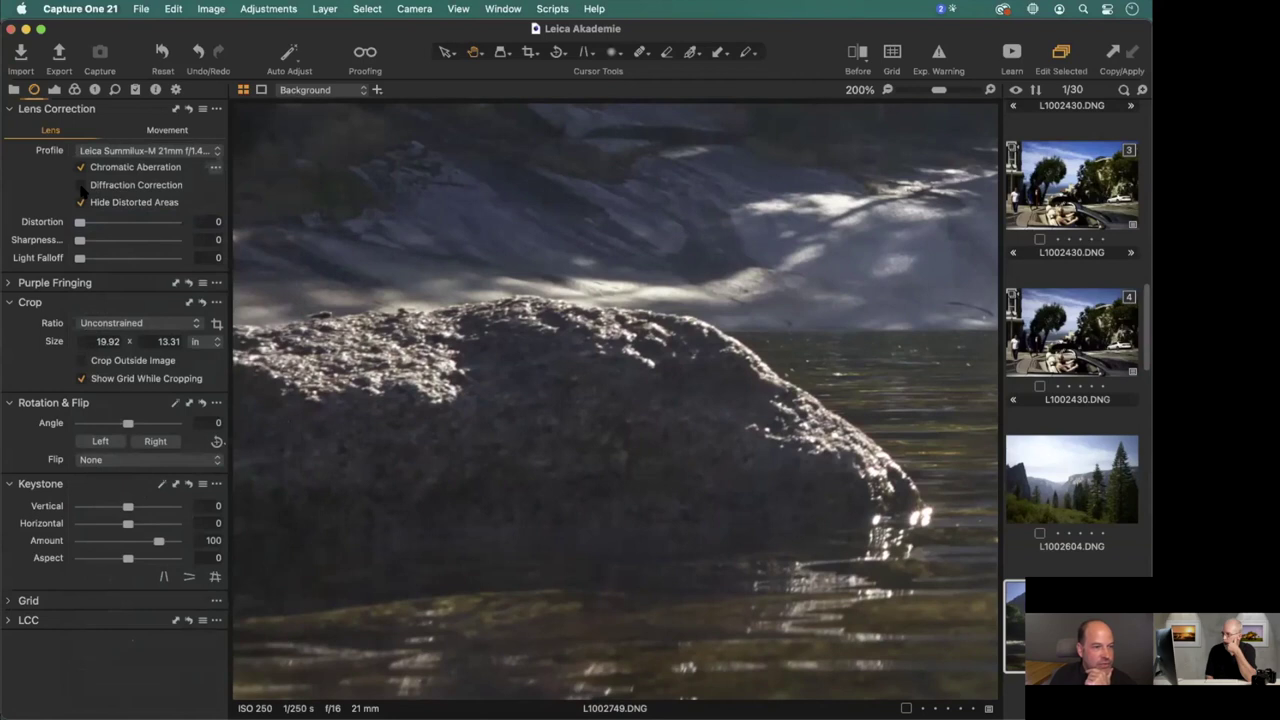
left_click(81, 185)
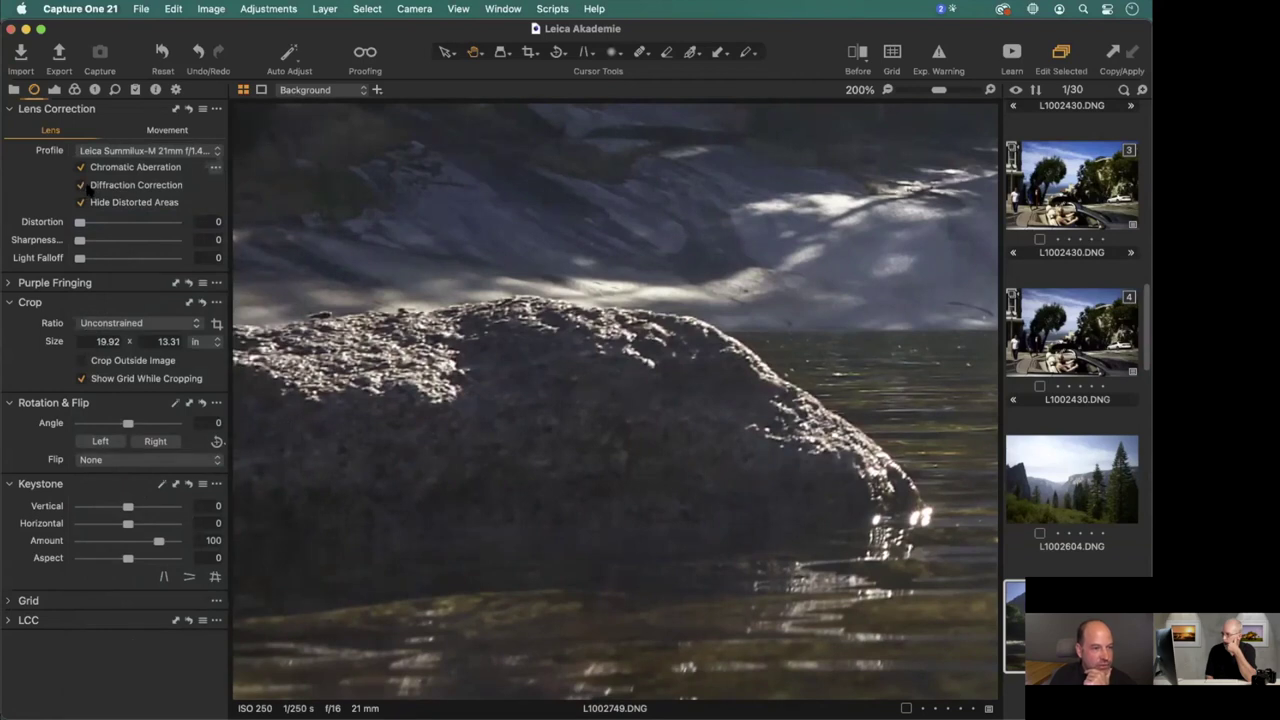
Compare L1002749.DNG before and after in split view on the rock and on the treetops at 100%.
left_click(858, 55)
left_click_drag(860, 55, 912, 75)
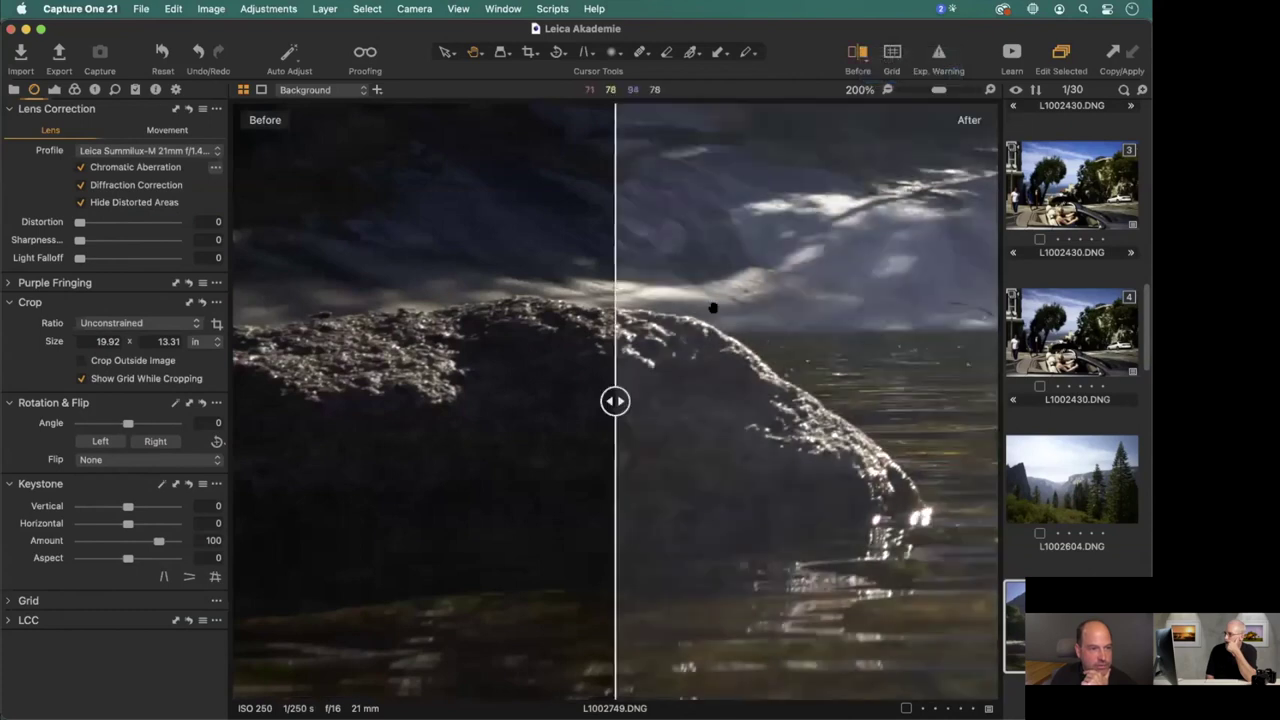
left_click_drag(614, 400, 591, 385)
key("super+0")
left_click(555, 320)
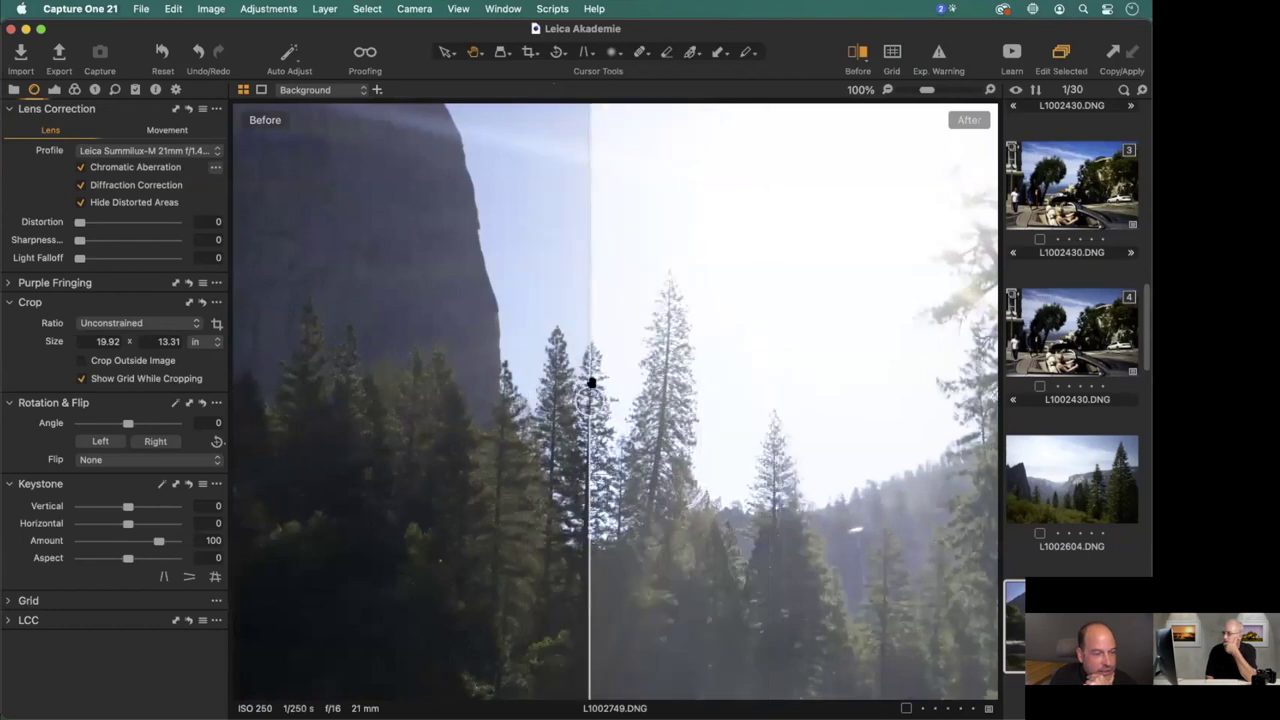
Reset the Exposure of L1002749.DNG to 0 and compare the treetops before and after at 400%.
left_click(54, 90)
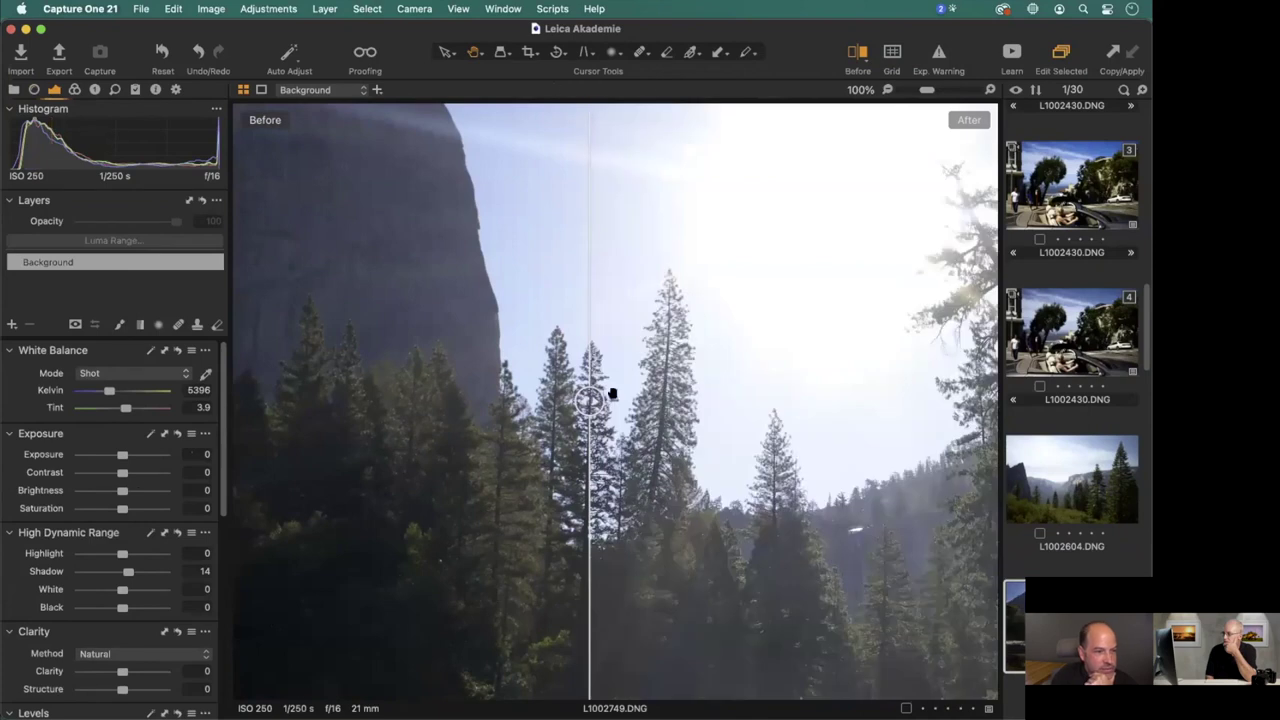
left_click_drag(938, 92, 951, 90)
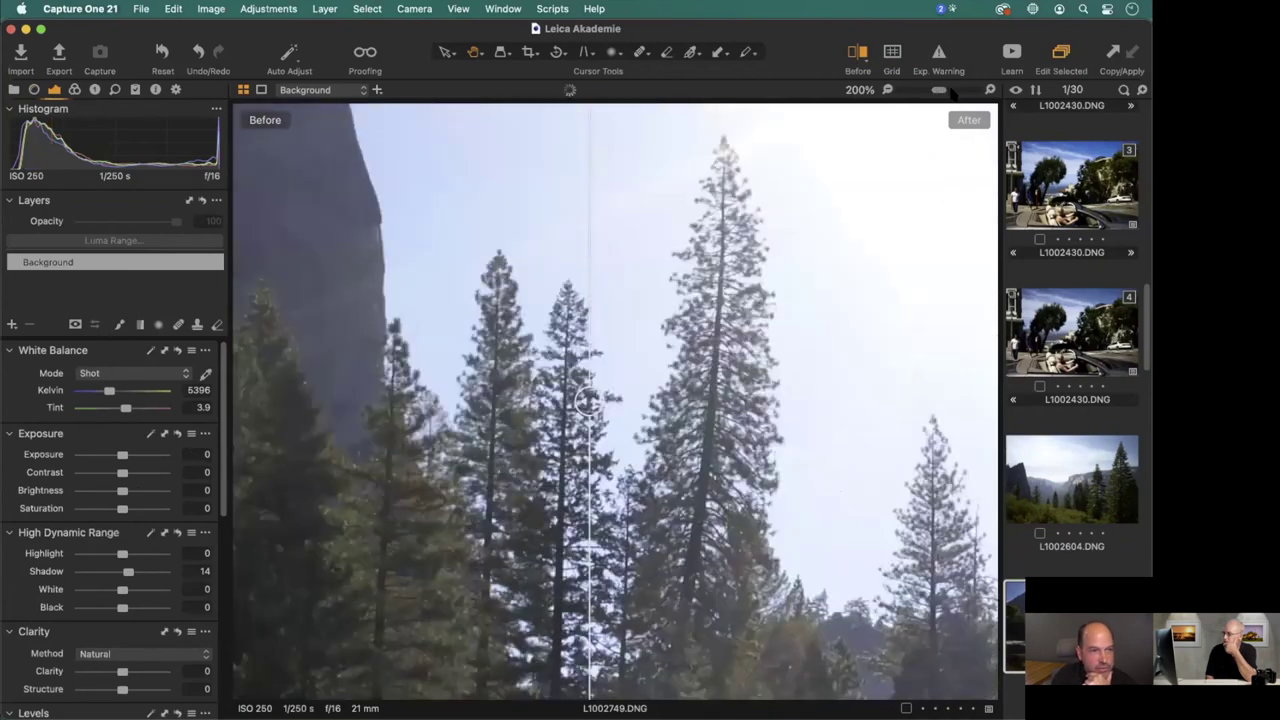
left_click_drag(367, 413, 458, 400)
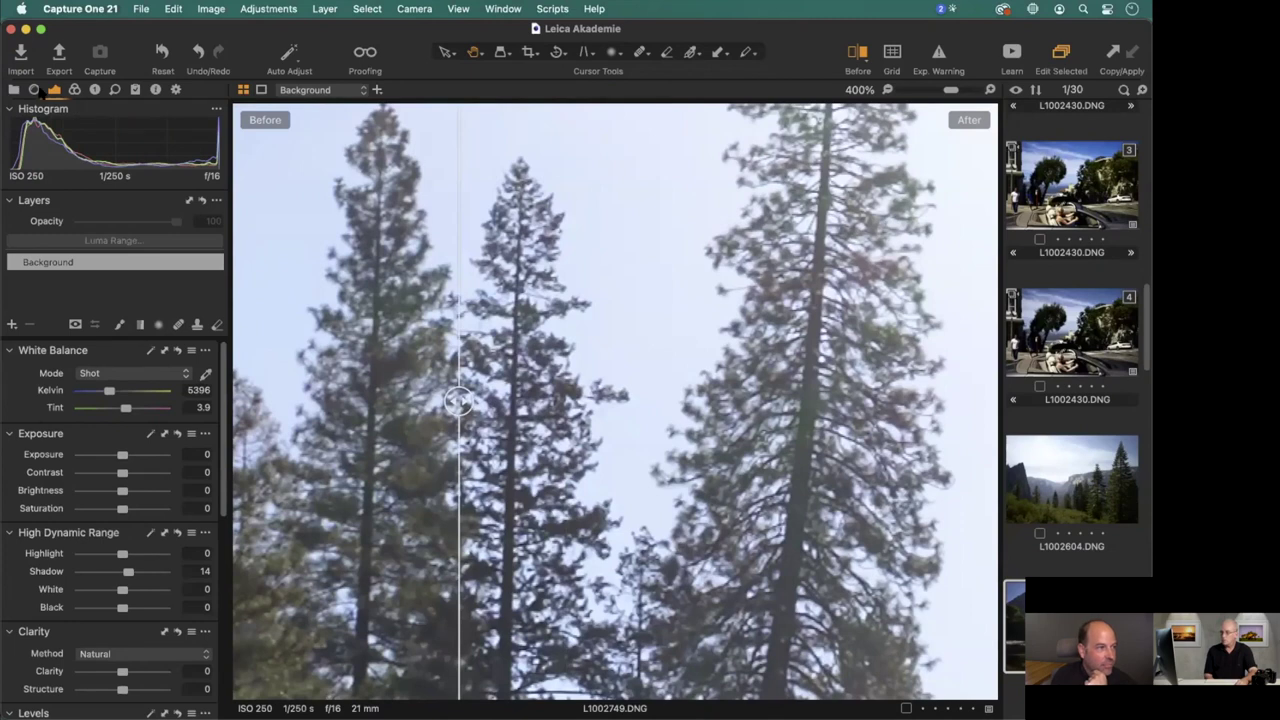
Review the Lens Correction settings, fit L1002749.DNG in the viewer, end the before/after comparison and switch to Finder.
left_click(34, 89)
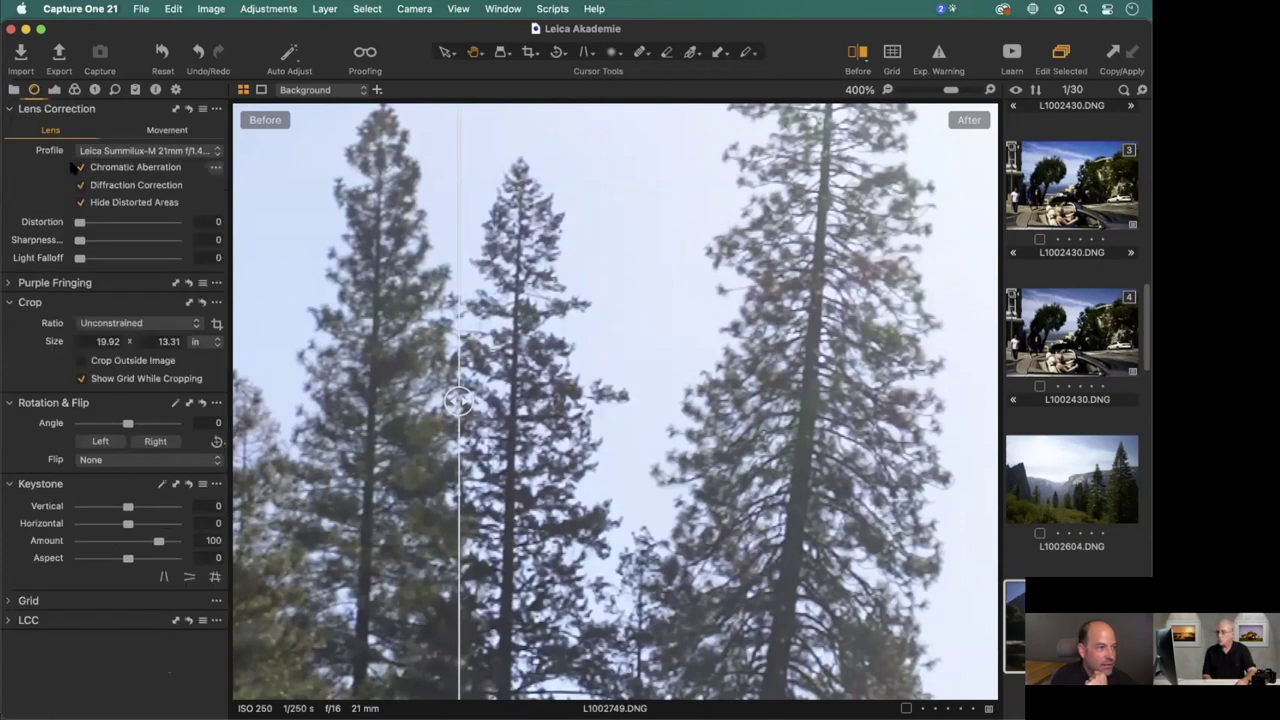
left_click(136, 188)
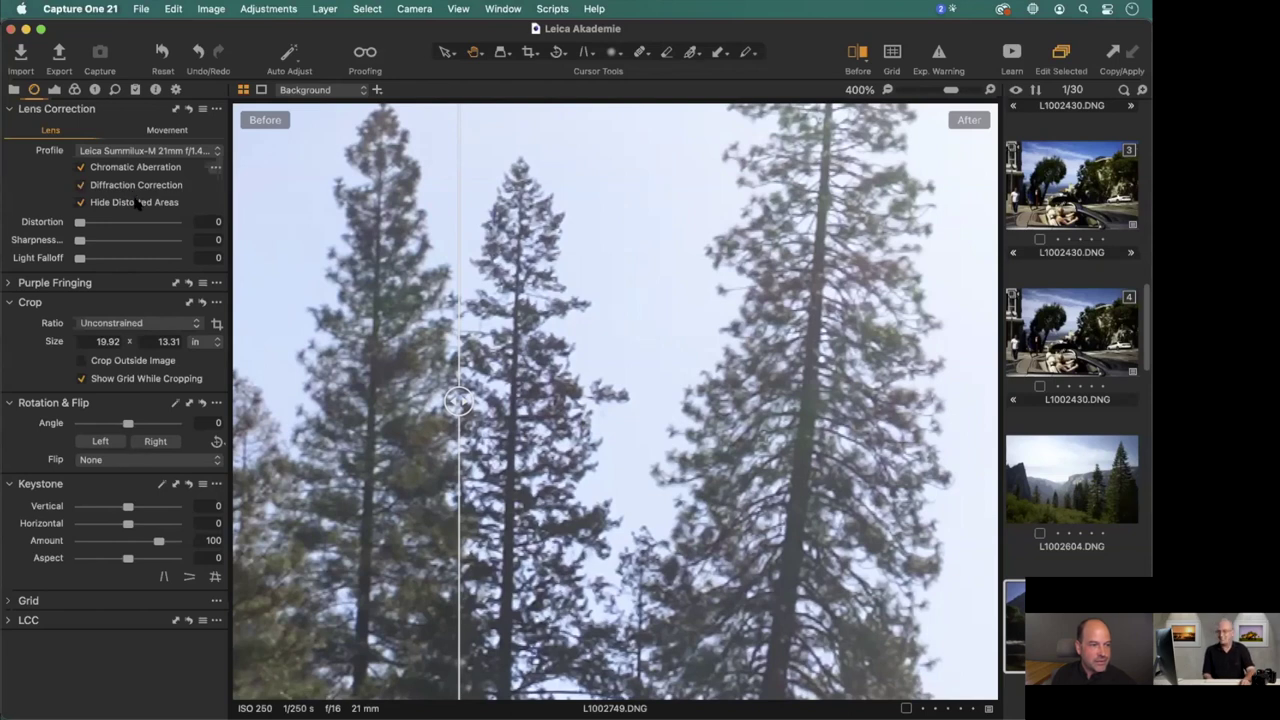
key("super+0")
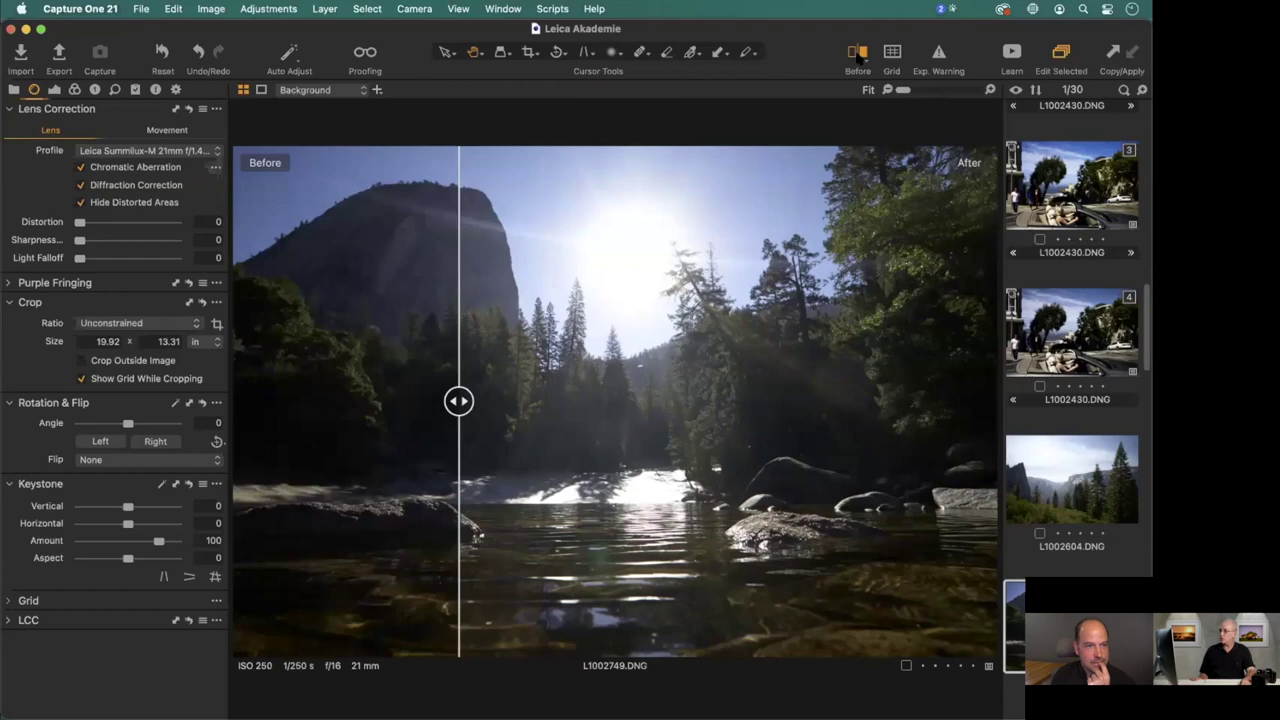
key("y")
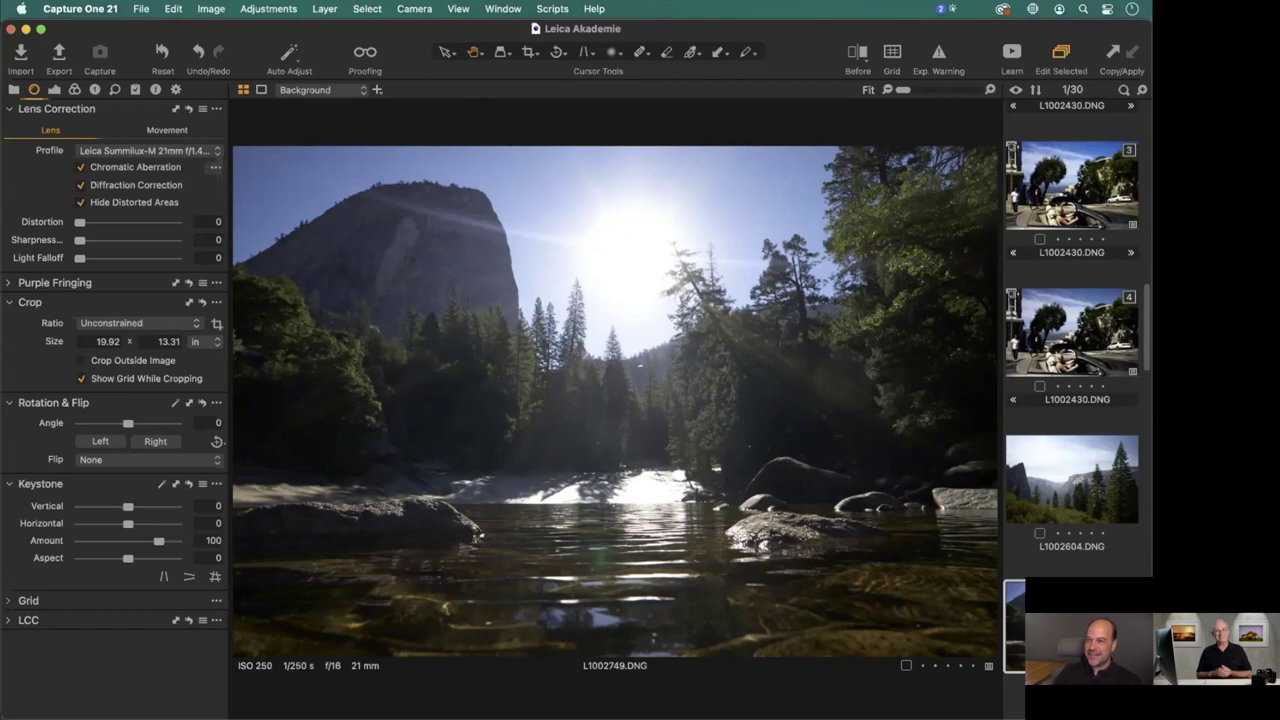
key("super+Tab")
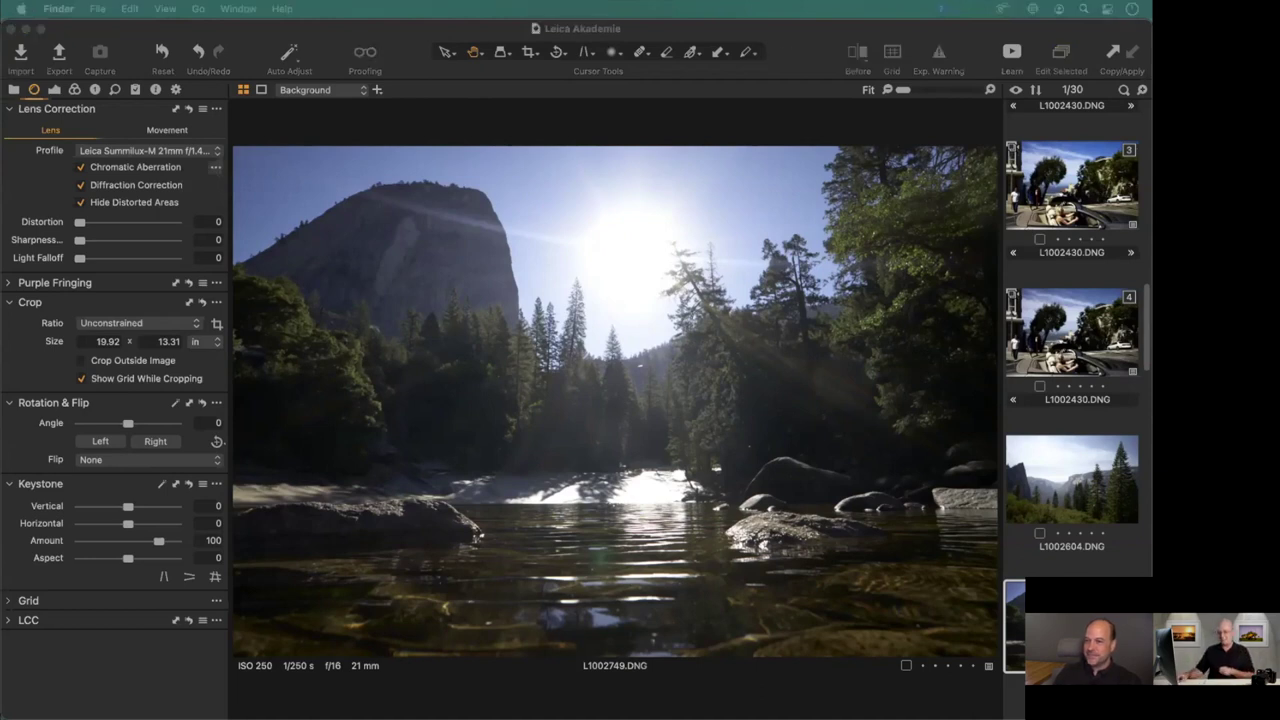